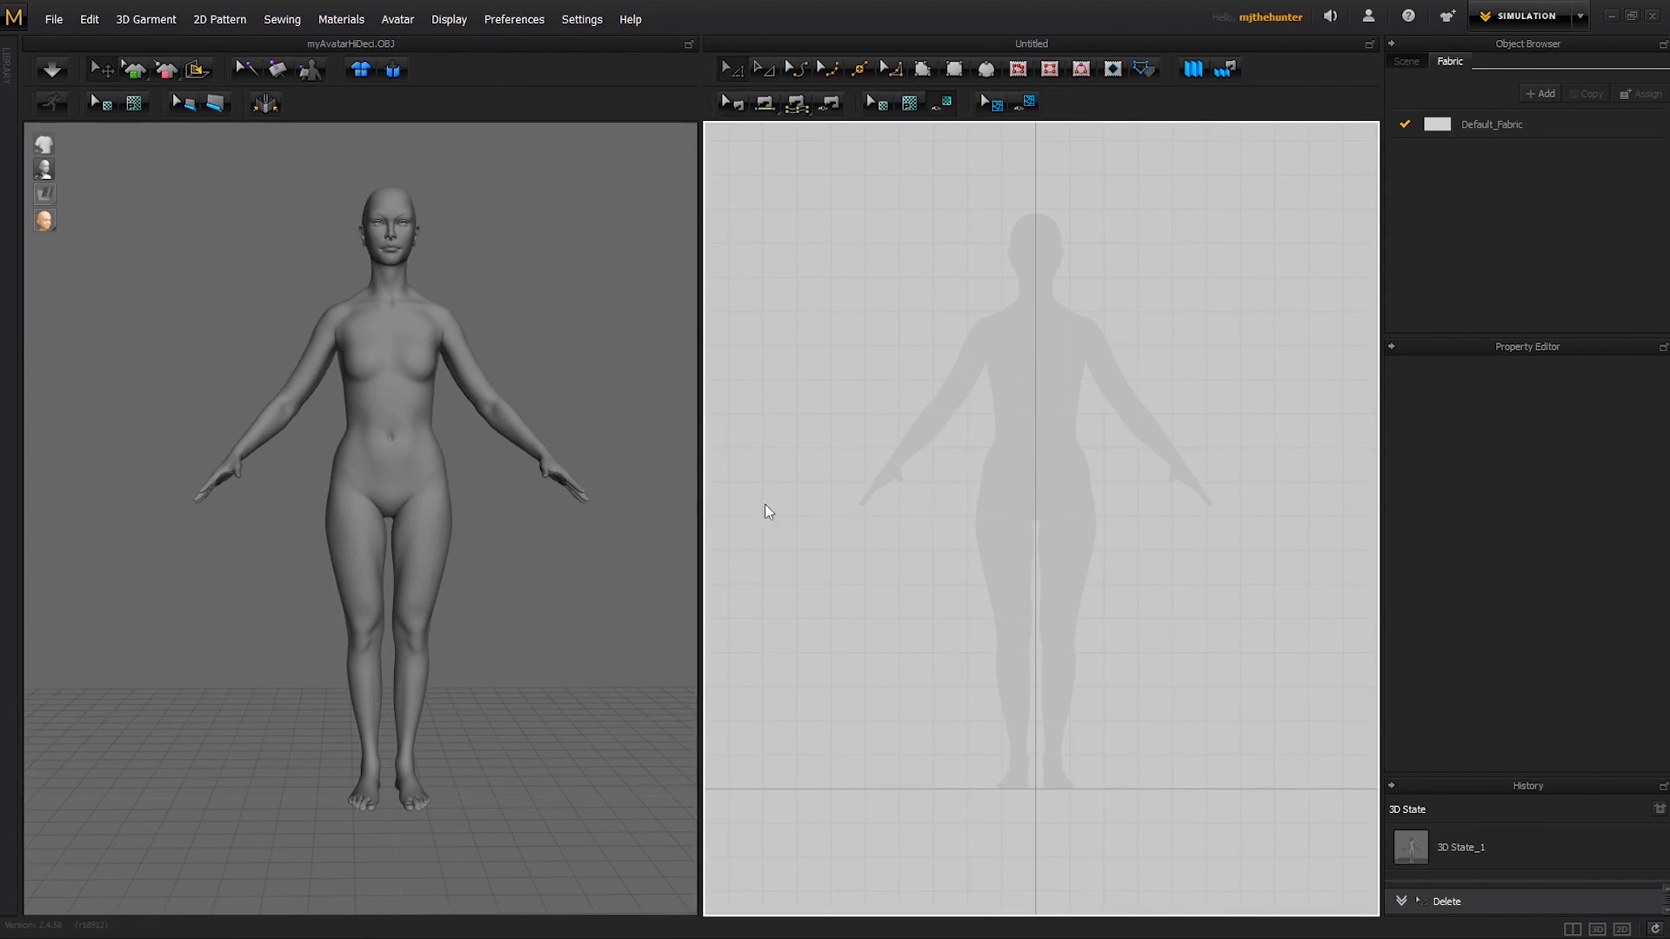
- Draw a five-sided polygon pattern over one leg silhouette, from the hip to the ankle, with a slanted upper corner and about 883 mm long straight side
{"action": "scroll", "coordinate": [529, 551], "scroll_direction": "up", "scroll_amount": 4}
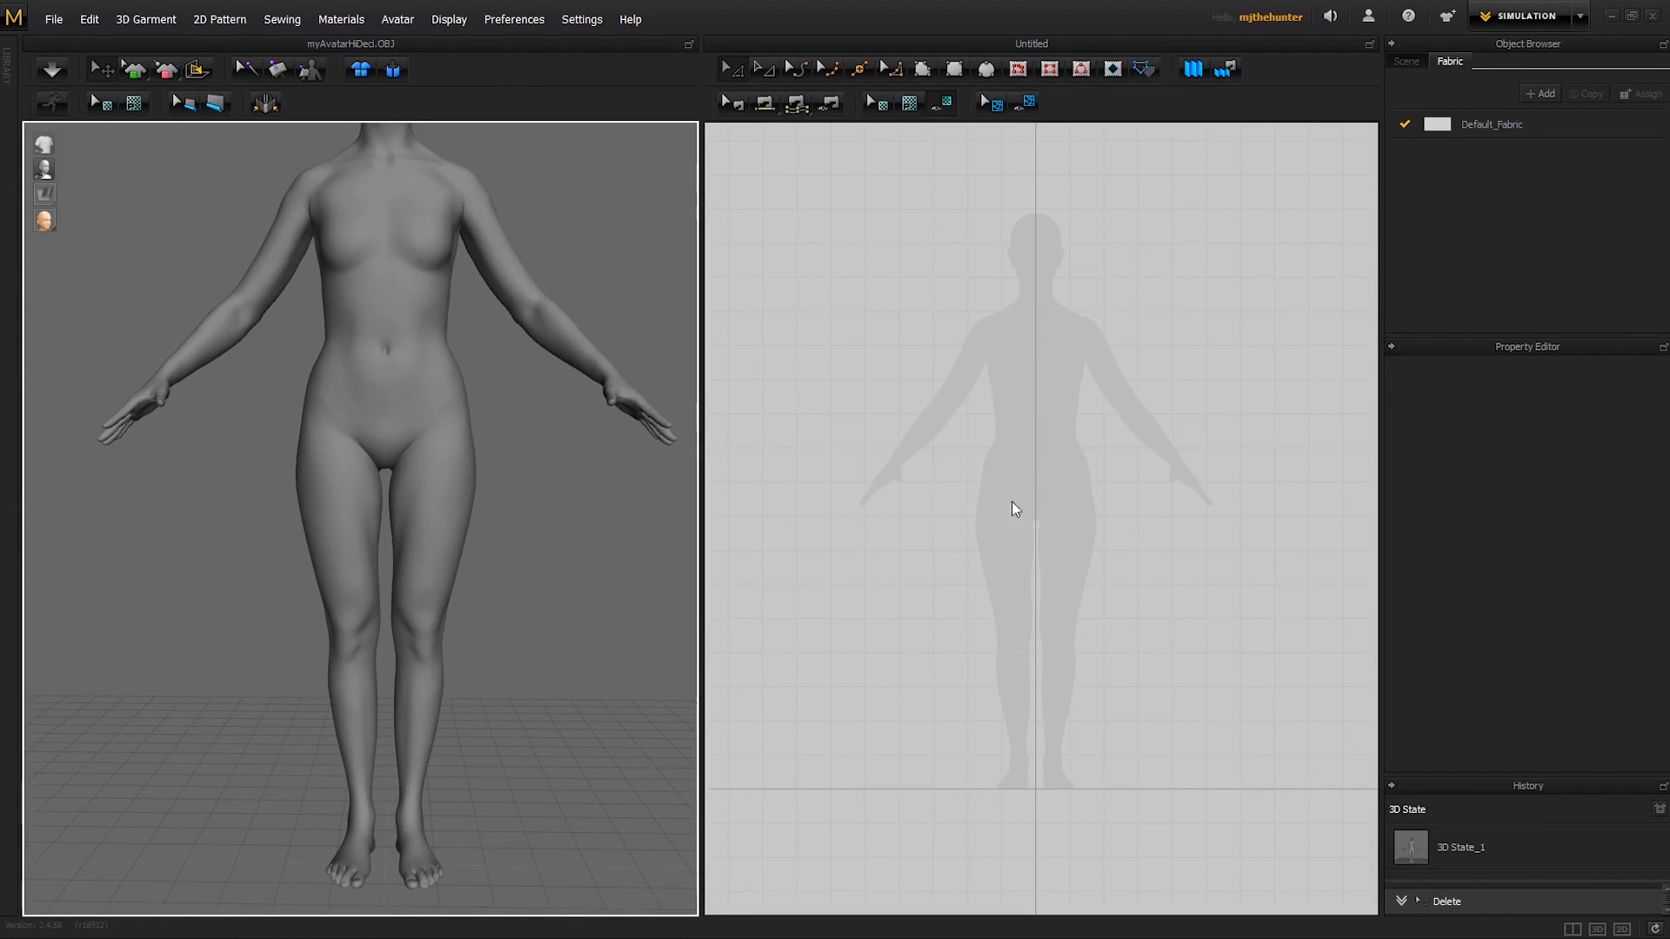
{"action": "scroll", "coordinate": [986, 536], "scroll_direction": "up", "scroll_amount": 3}
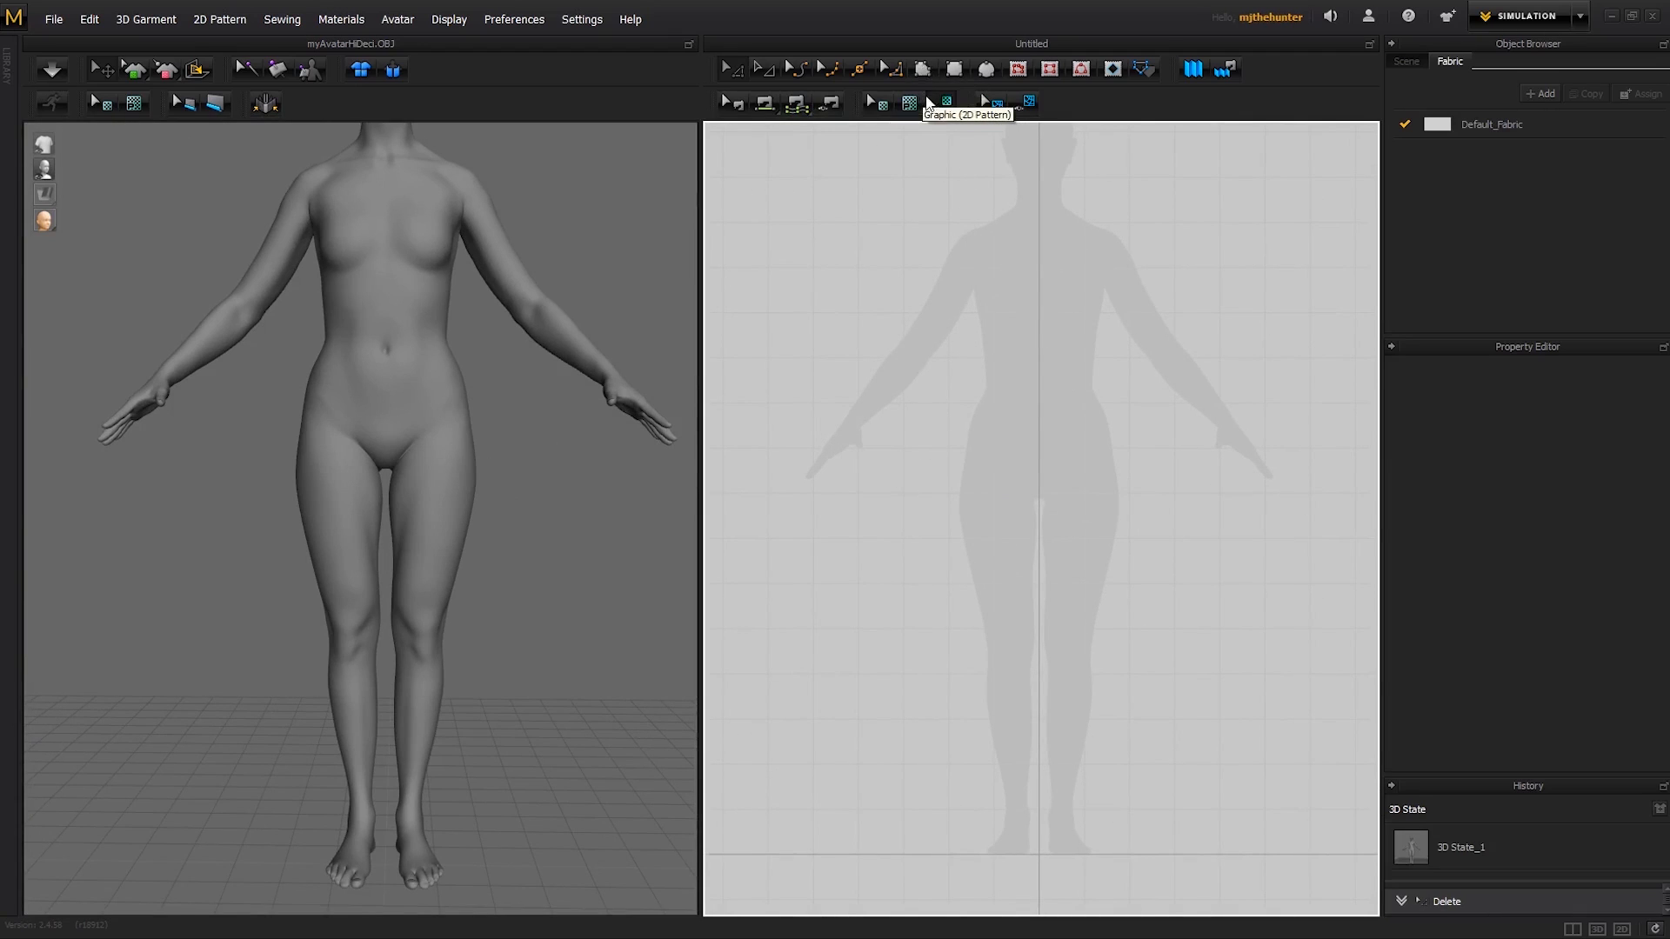
{"action": "left_click", "coordinate": [925, 71]}
{"action": "scroll", "coordinate": [966, 461], "scroll_direction": "down", "scroll_amount": 1}
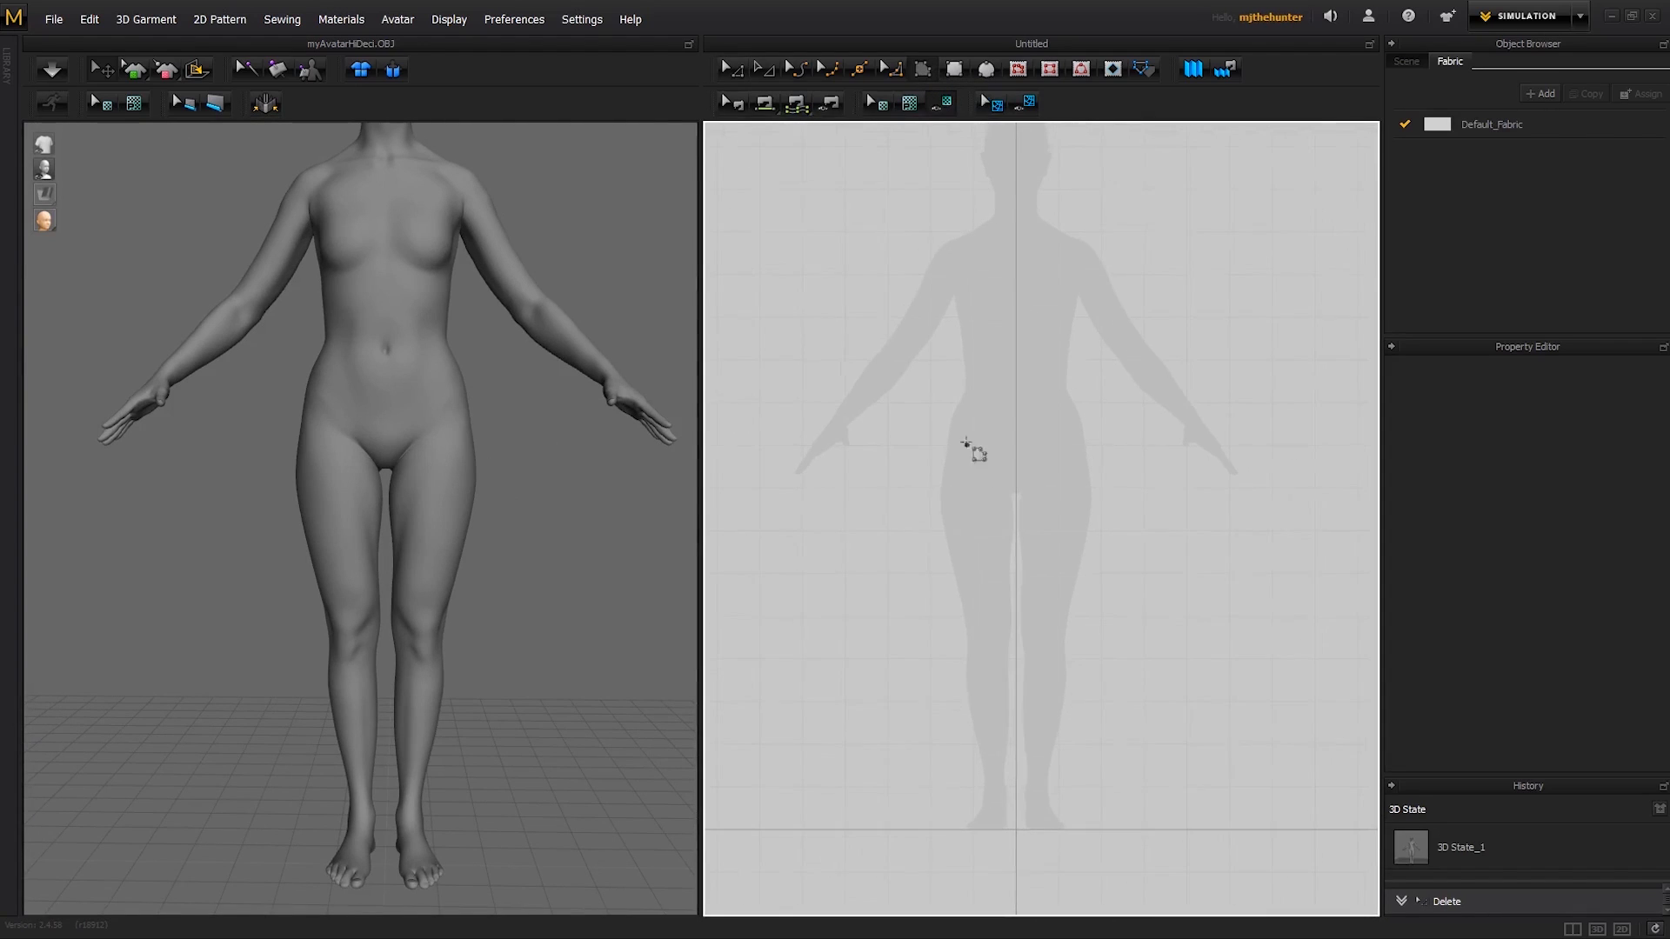
{"action": "left_click", "coordinate": [928, 436]}
{"action": "left_click", "coordinate": [1011, 440]}
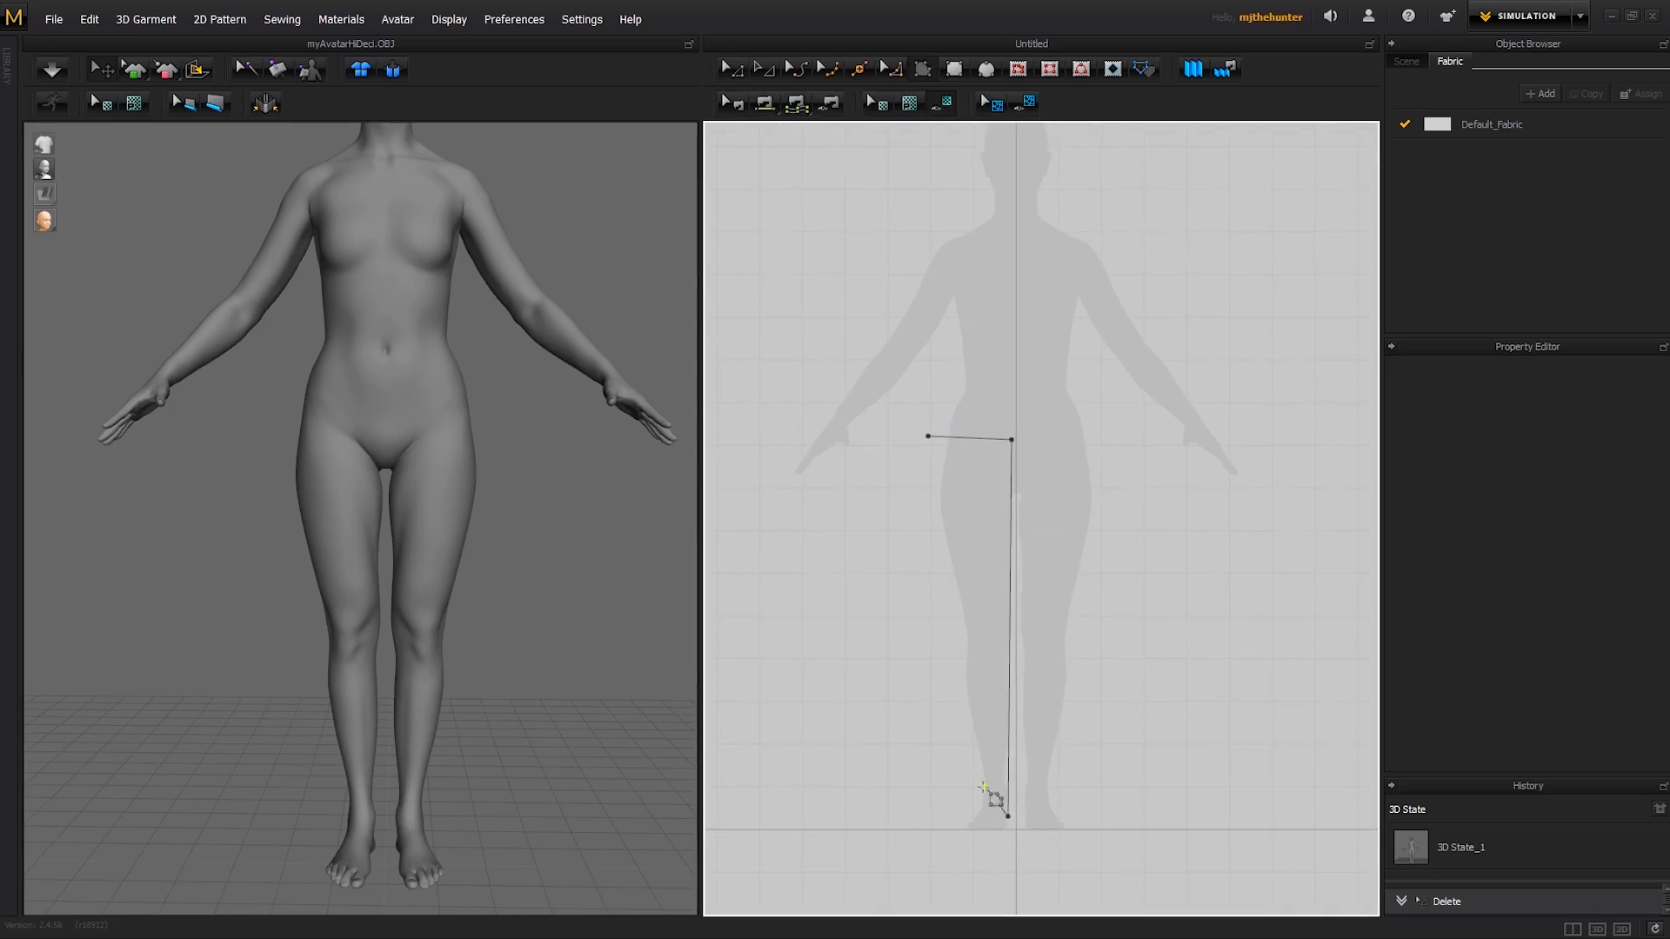
{"action": "left_click", "coordinate": [1008, 816]}
{"action": "left_click", "coordinate": [900, 509]}
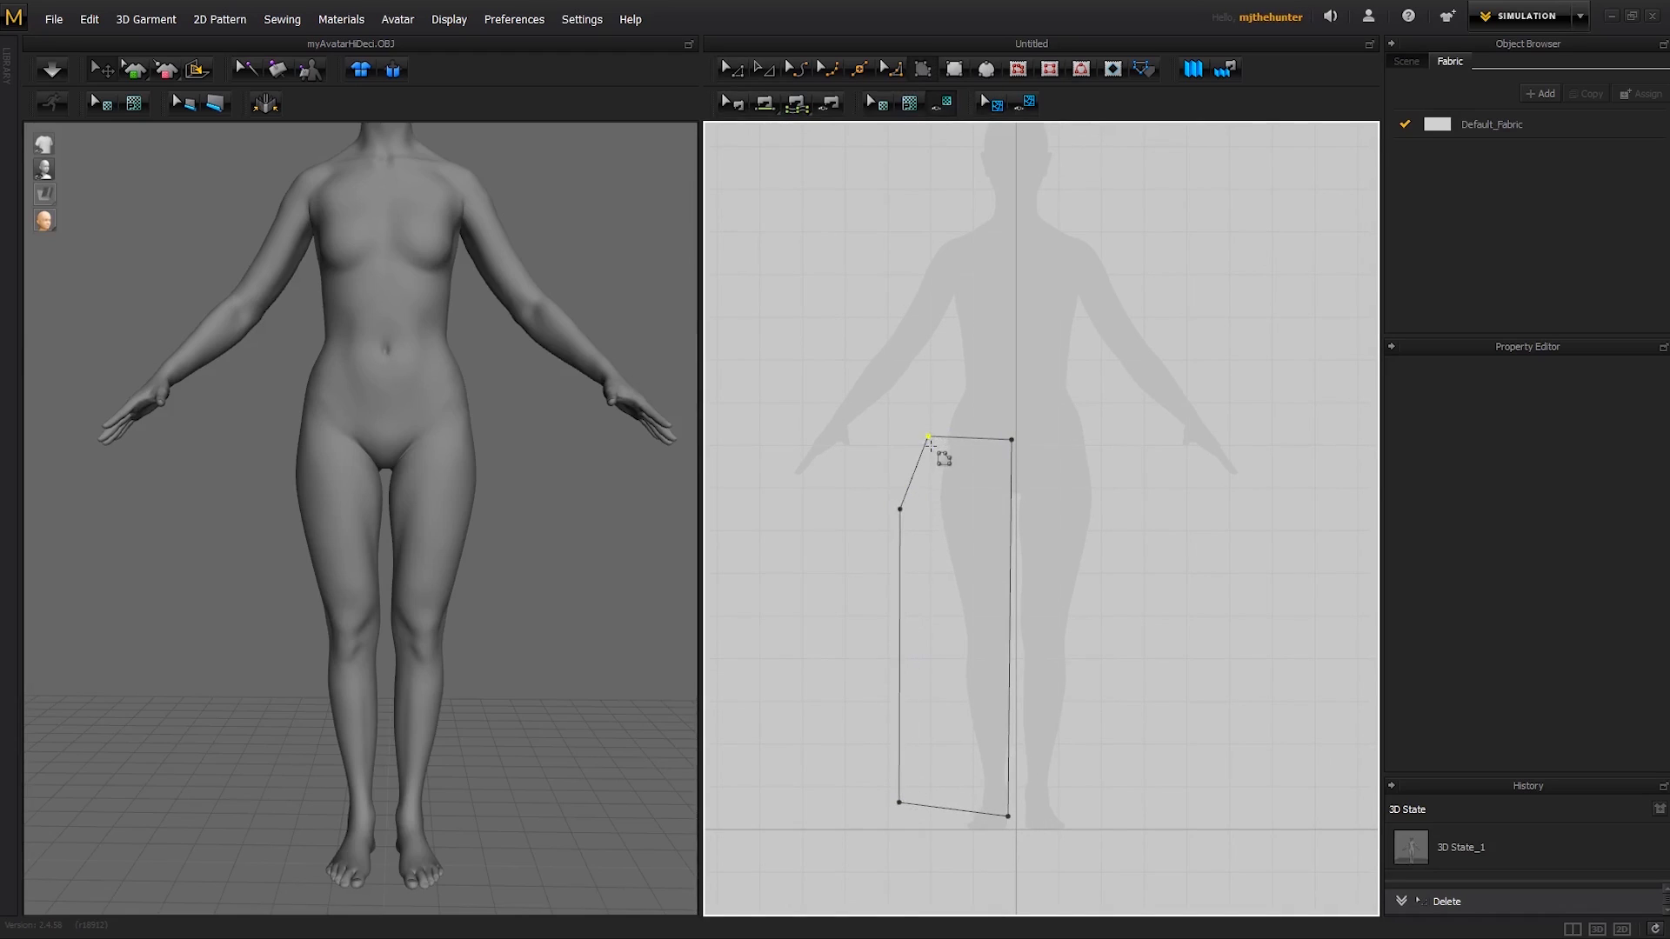
{"action": "left_click", "coordinate": [929, 440]}
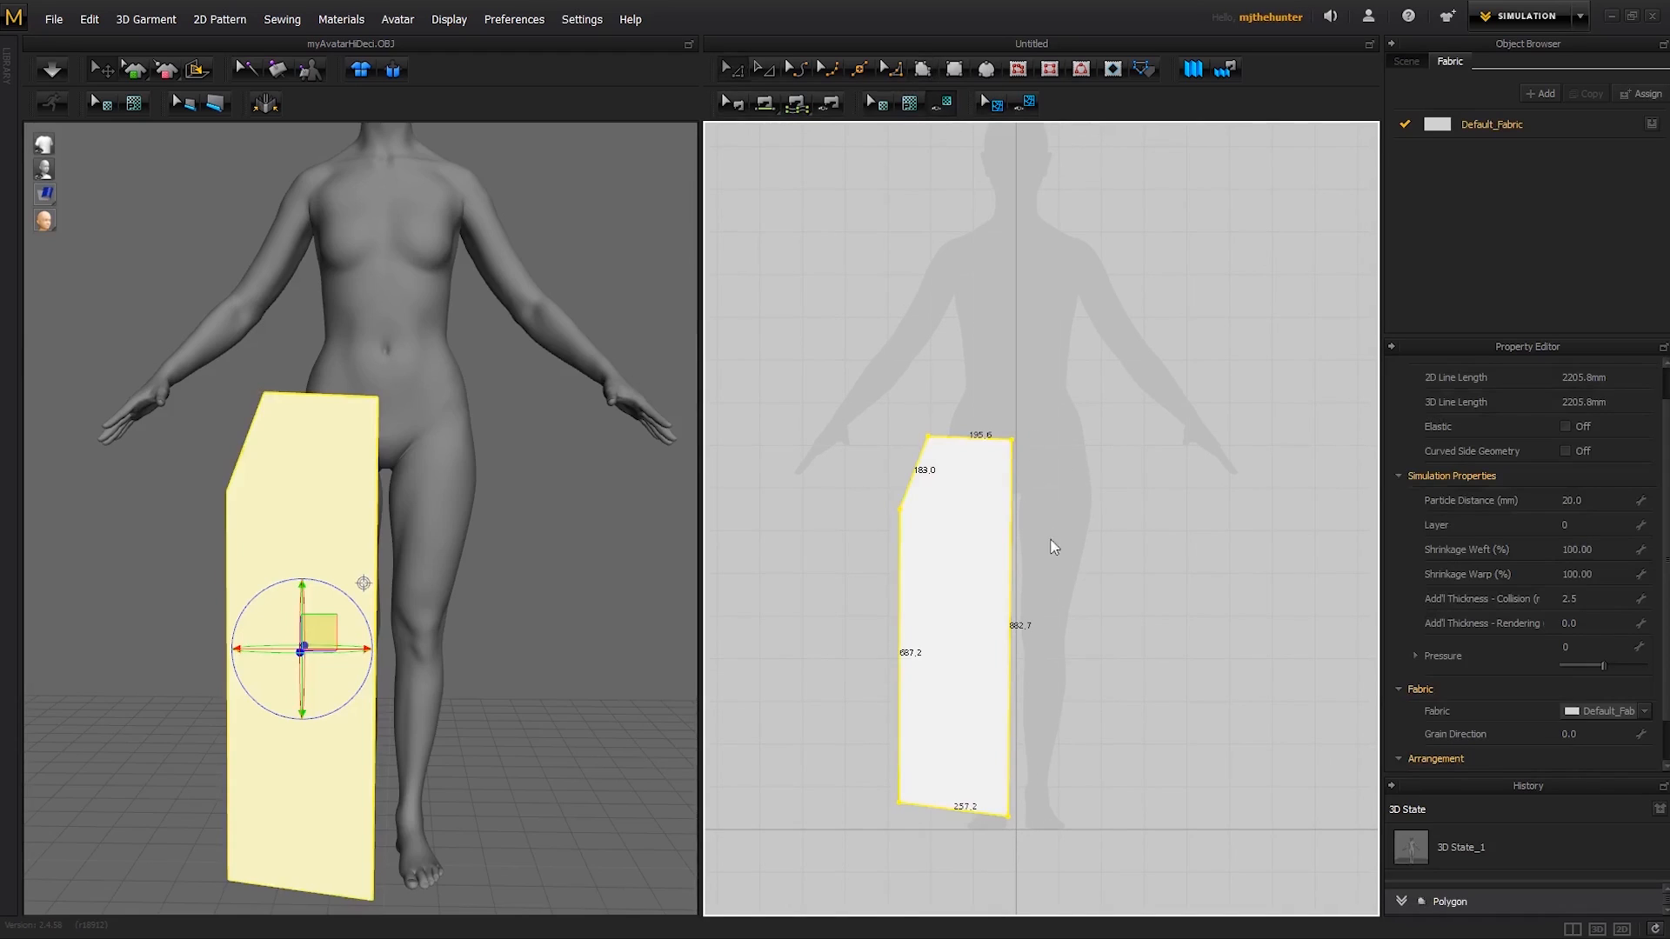
- Align the two points of the pattern's hem edge to the X-axis
{"action": "left_click", "coordinate": [1072, 606]}
{"action": "middle_click_drag", "start_coordinate": [1034, 624], "coordinate": [1039, 581]}
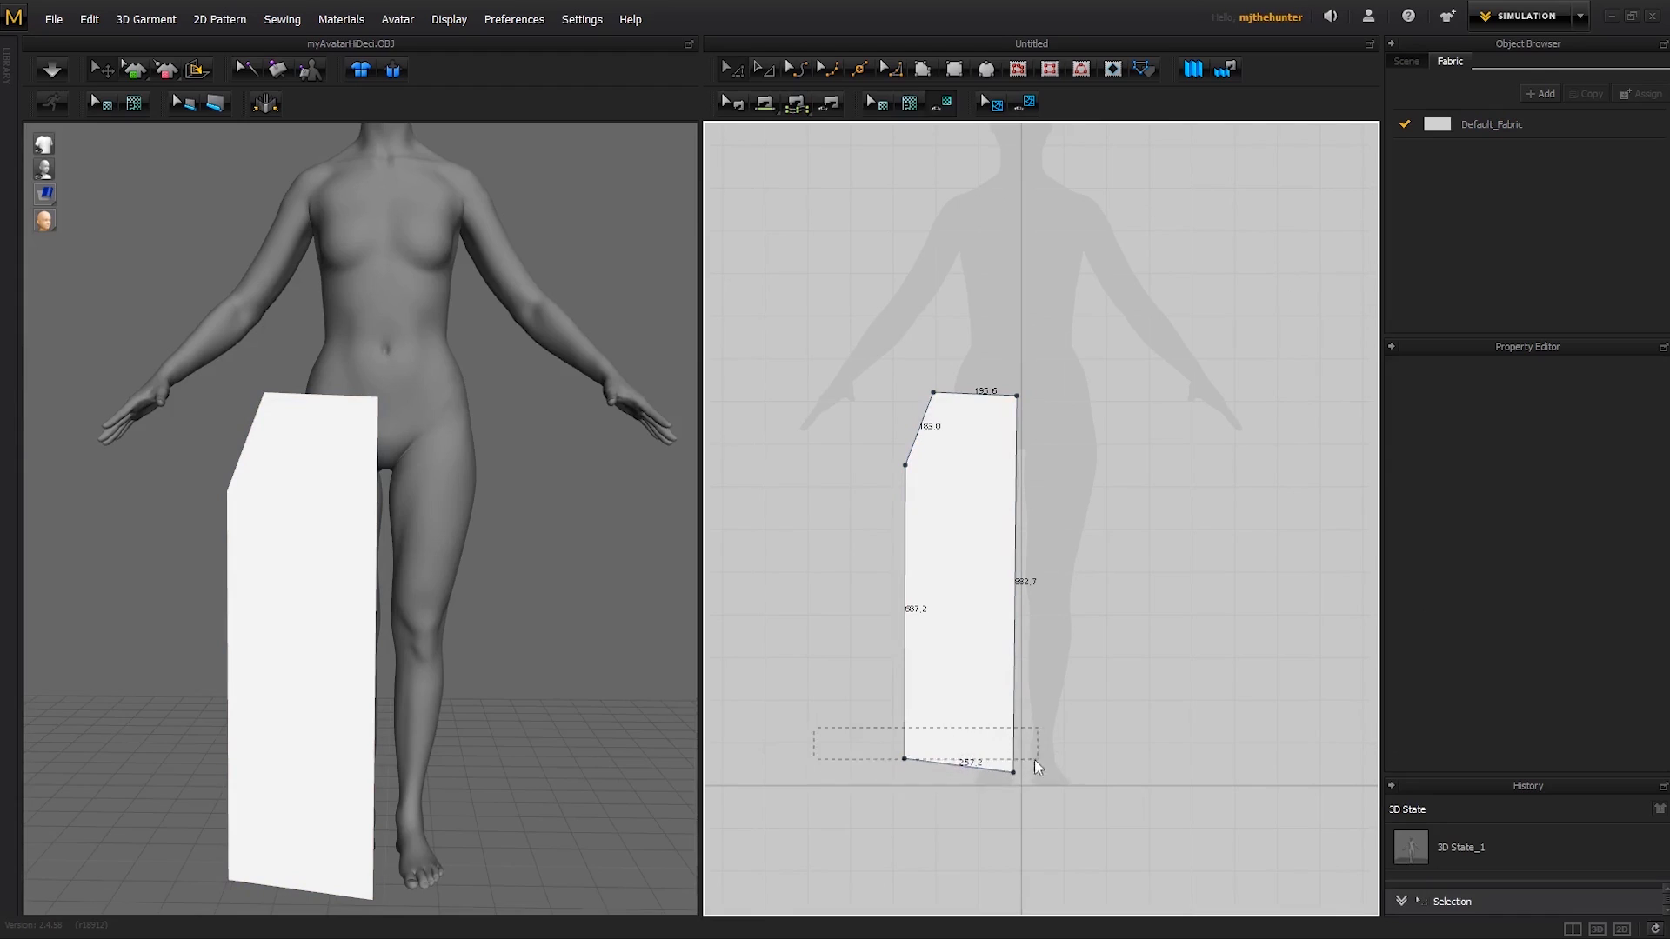
{"action": "left_click_drag", "start_coordinate": [1085, 794], "coordinate": [1085, 792]}
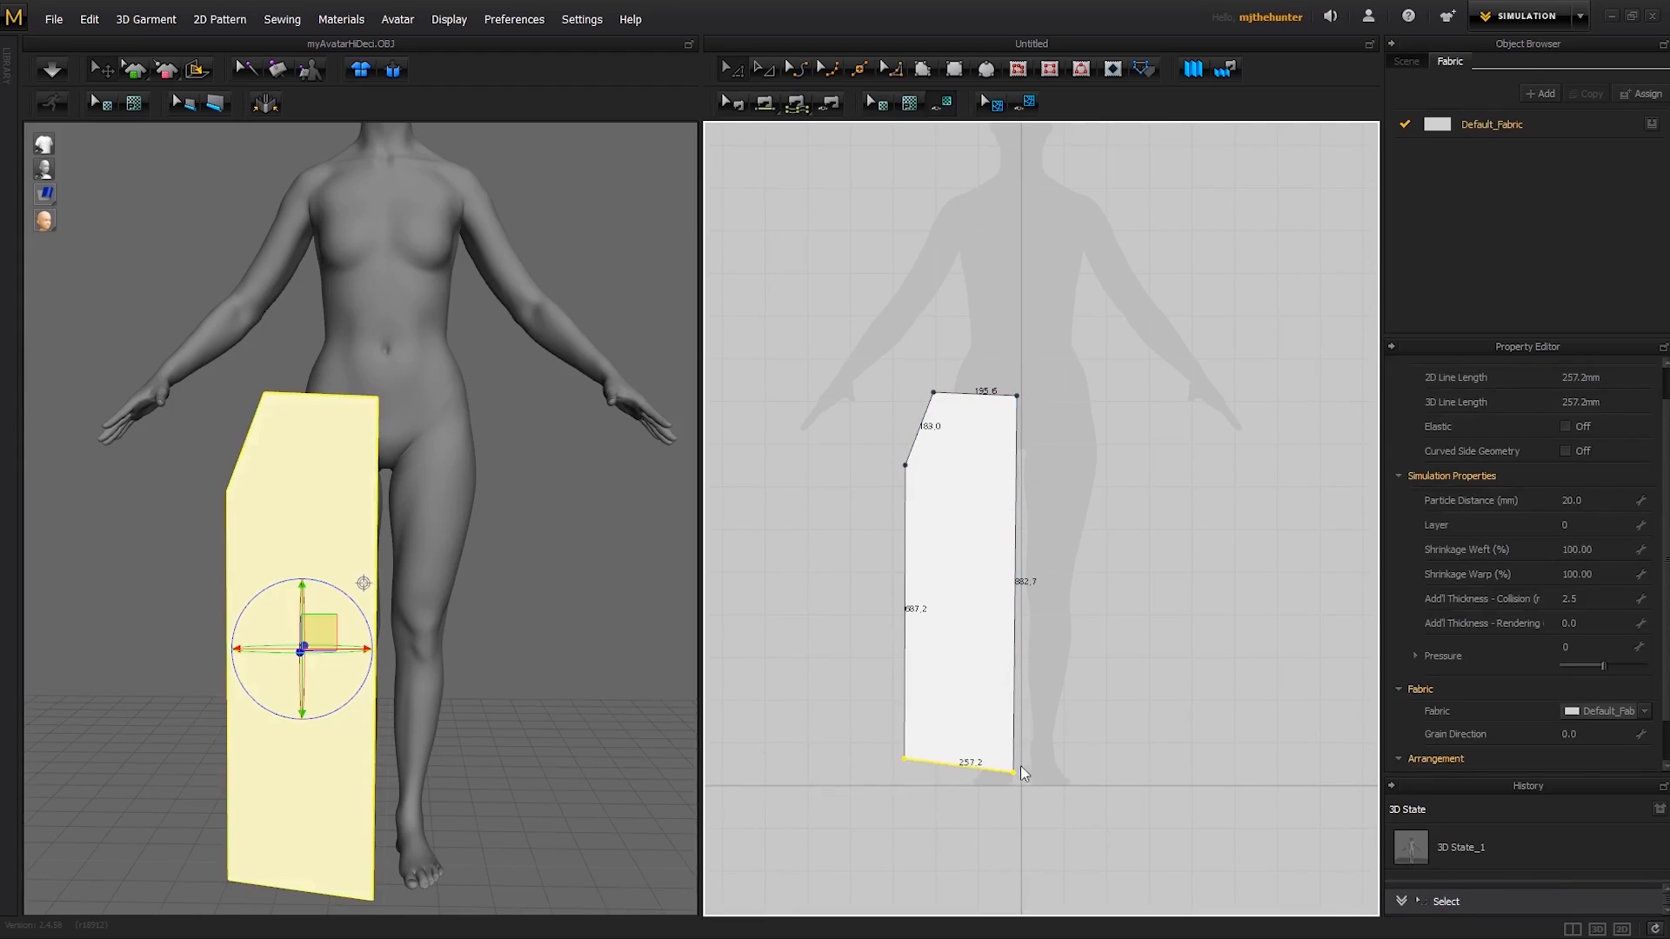
{"action": "right_click", "coordinate": [1029, 791]}
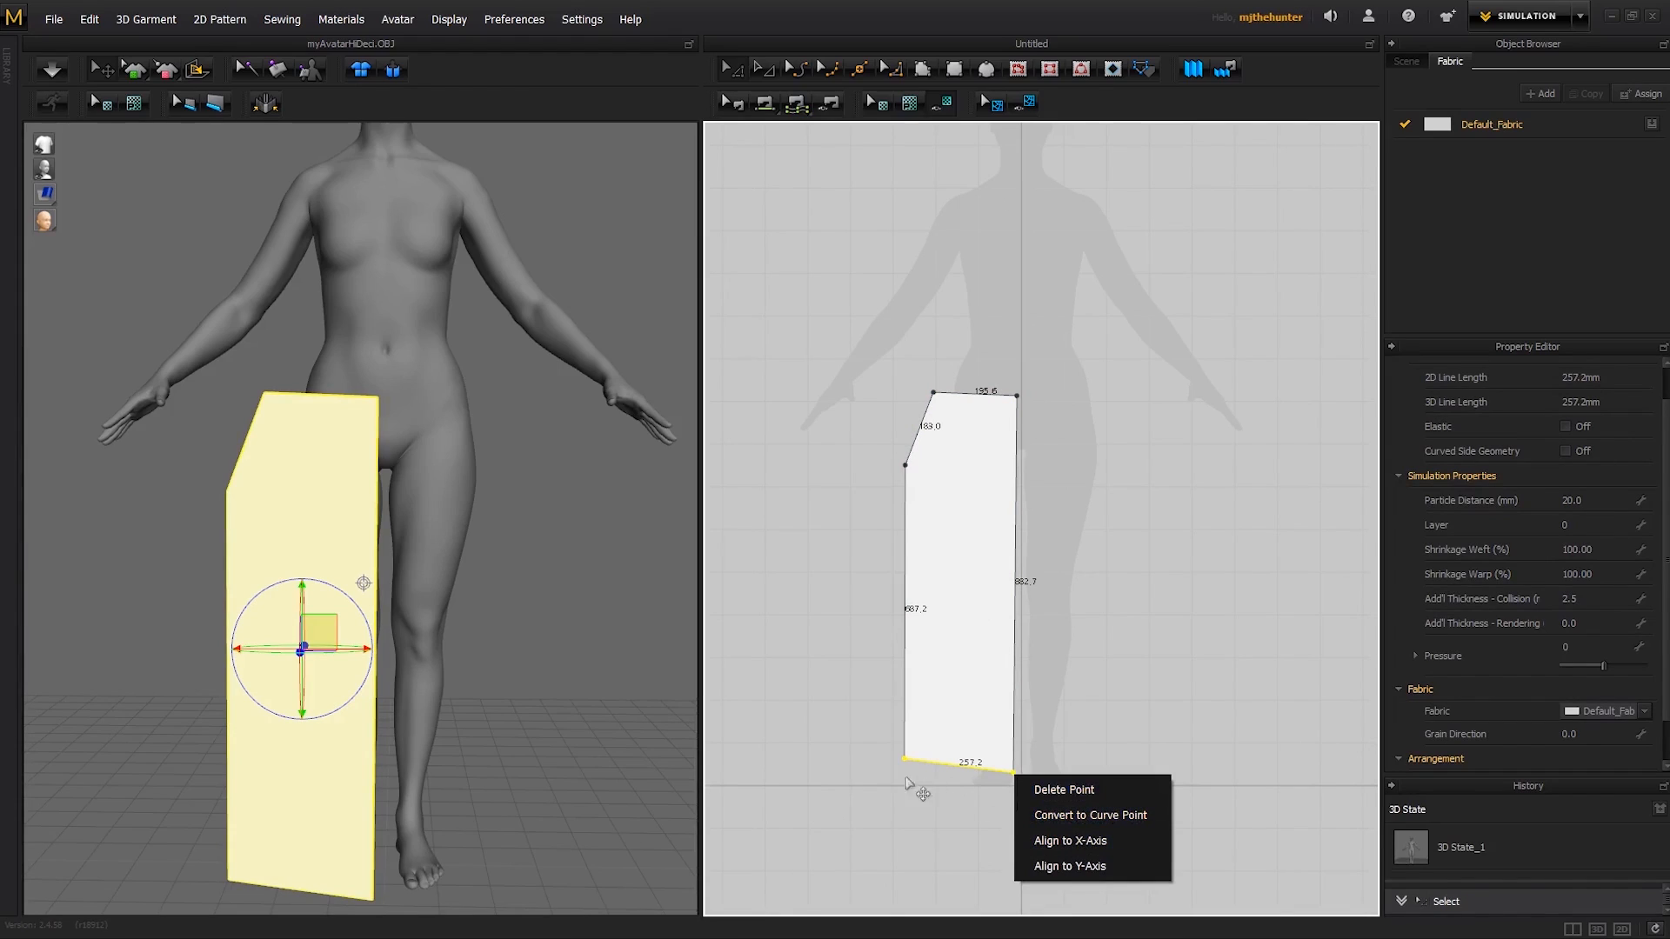
{"action": "left_click", "coordinate": [1077, 841]}
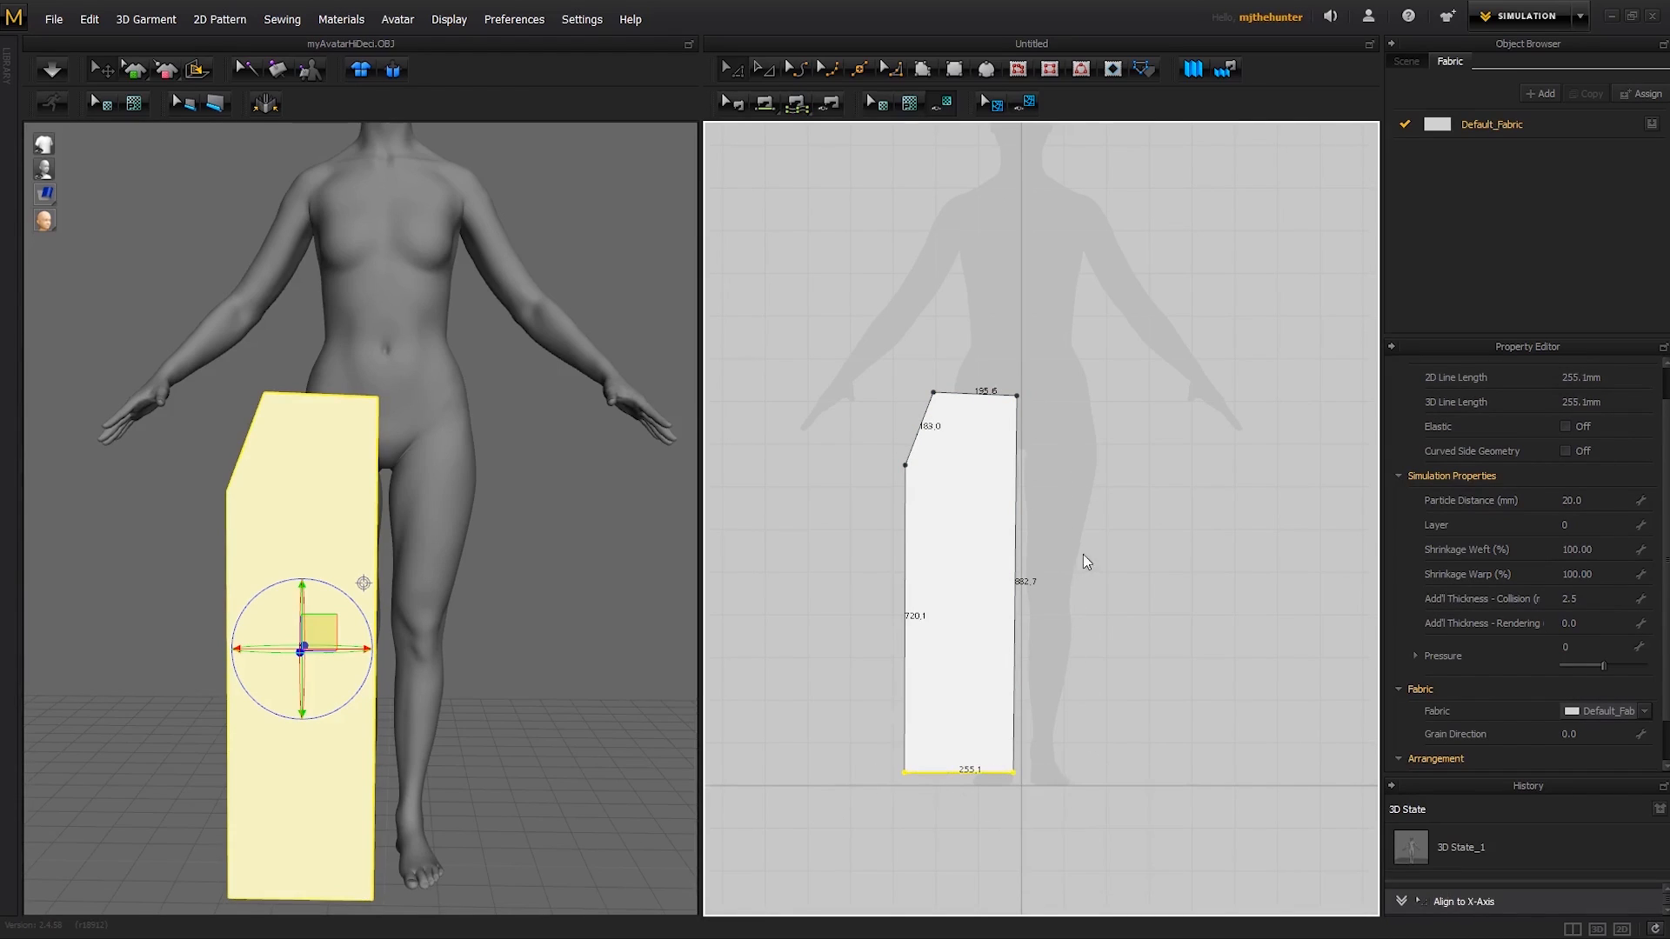
- Align the two points of the pattern's longest side, nearest the centre line, to the Y-axis
{"action": "left_click_drag", "start_coordinate": [1078, 298], "coordinate": [1008, 809]}
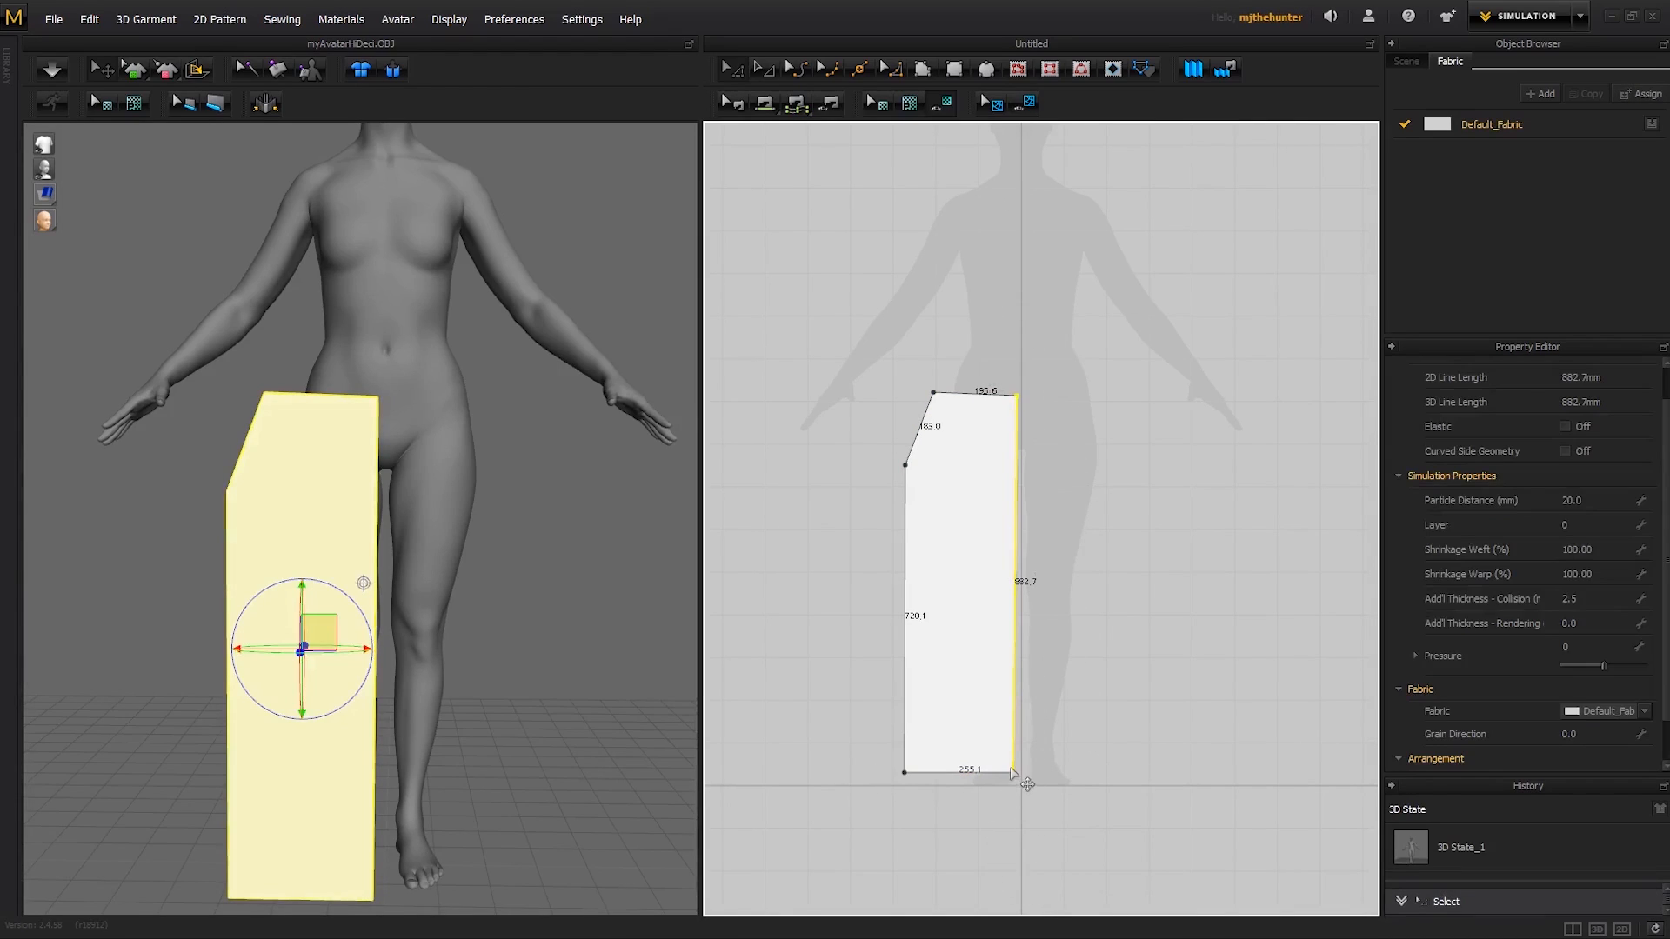
{"action": "right_click", "coordinate": [1012, 771]}
{"action": "left_click", "coordinate": [1077, 866]}
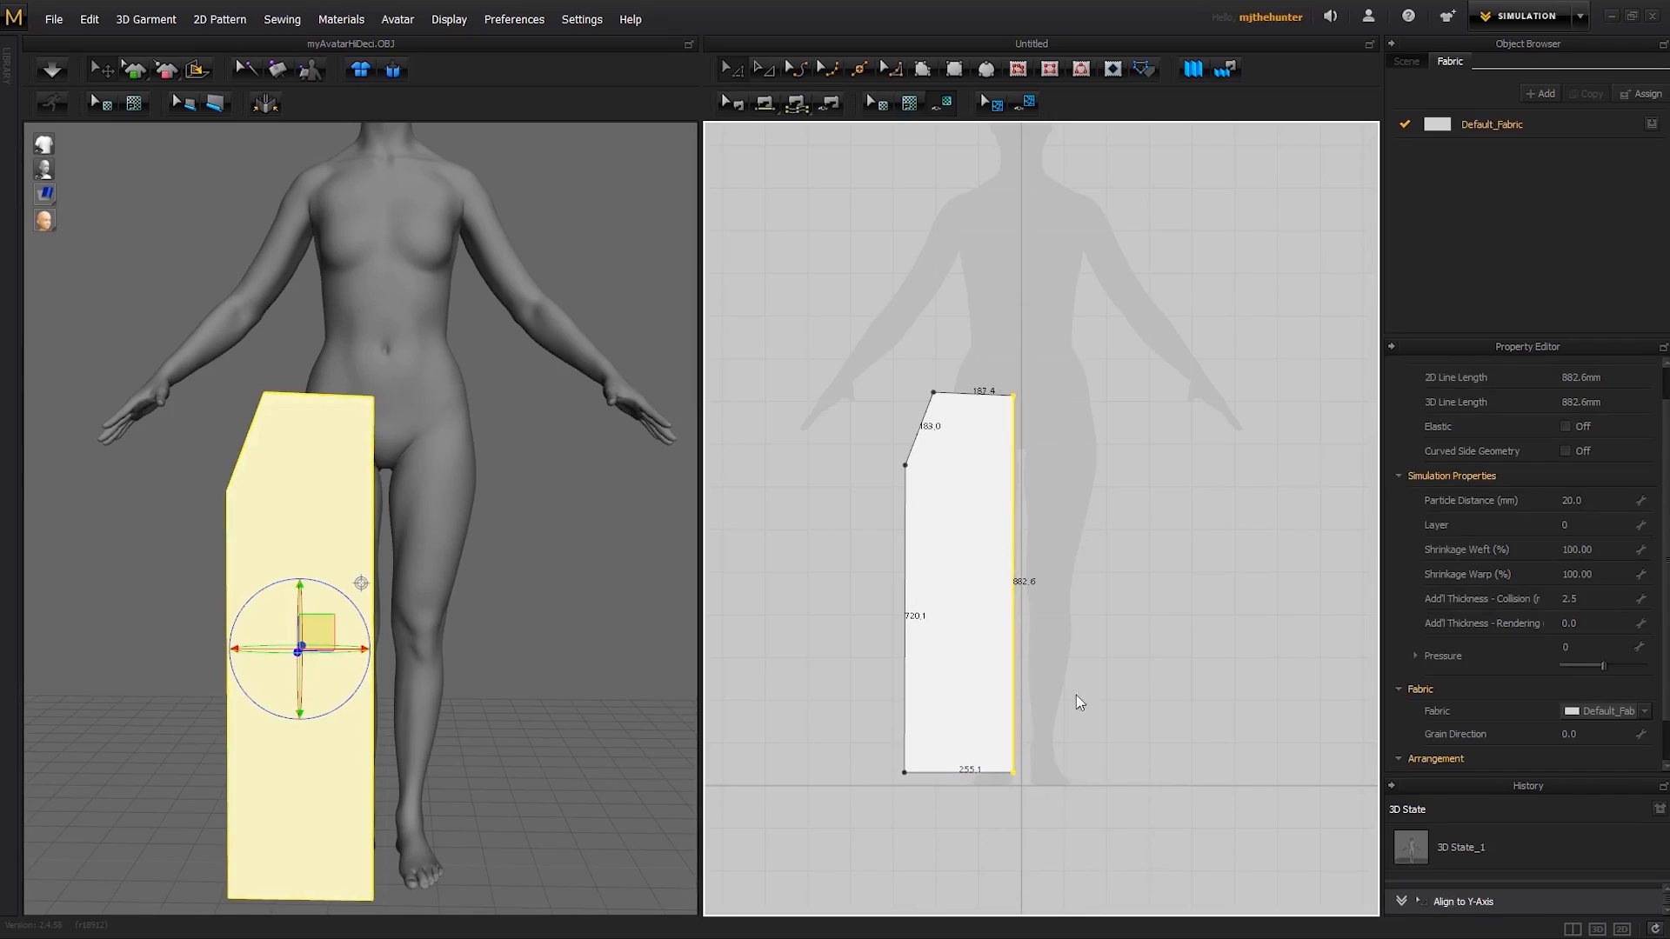
- Move the leg pattern across the centre line onto the other leg of the 2D silhouette
{"action": "left_click", "coordinate": [1088, 469]}
{"action": "middle_click_drag", "start_coordinate": [1068, 494], "coordinate": [1068, 515]}
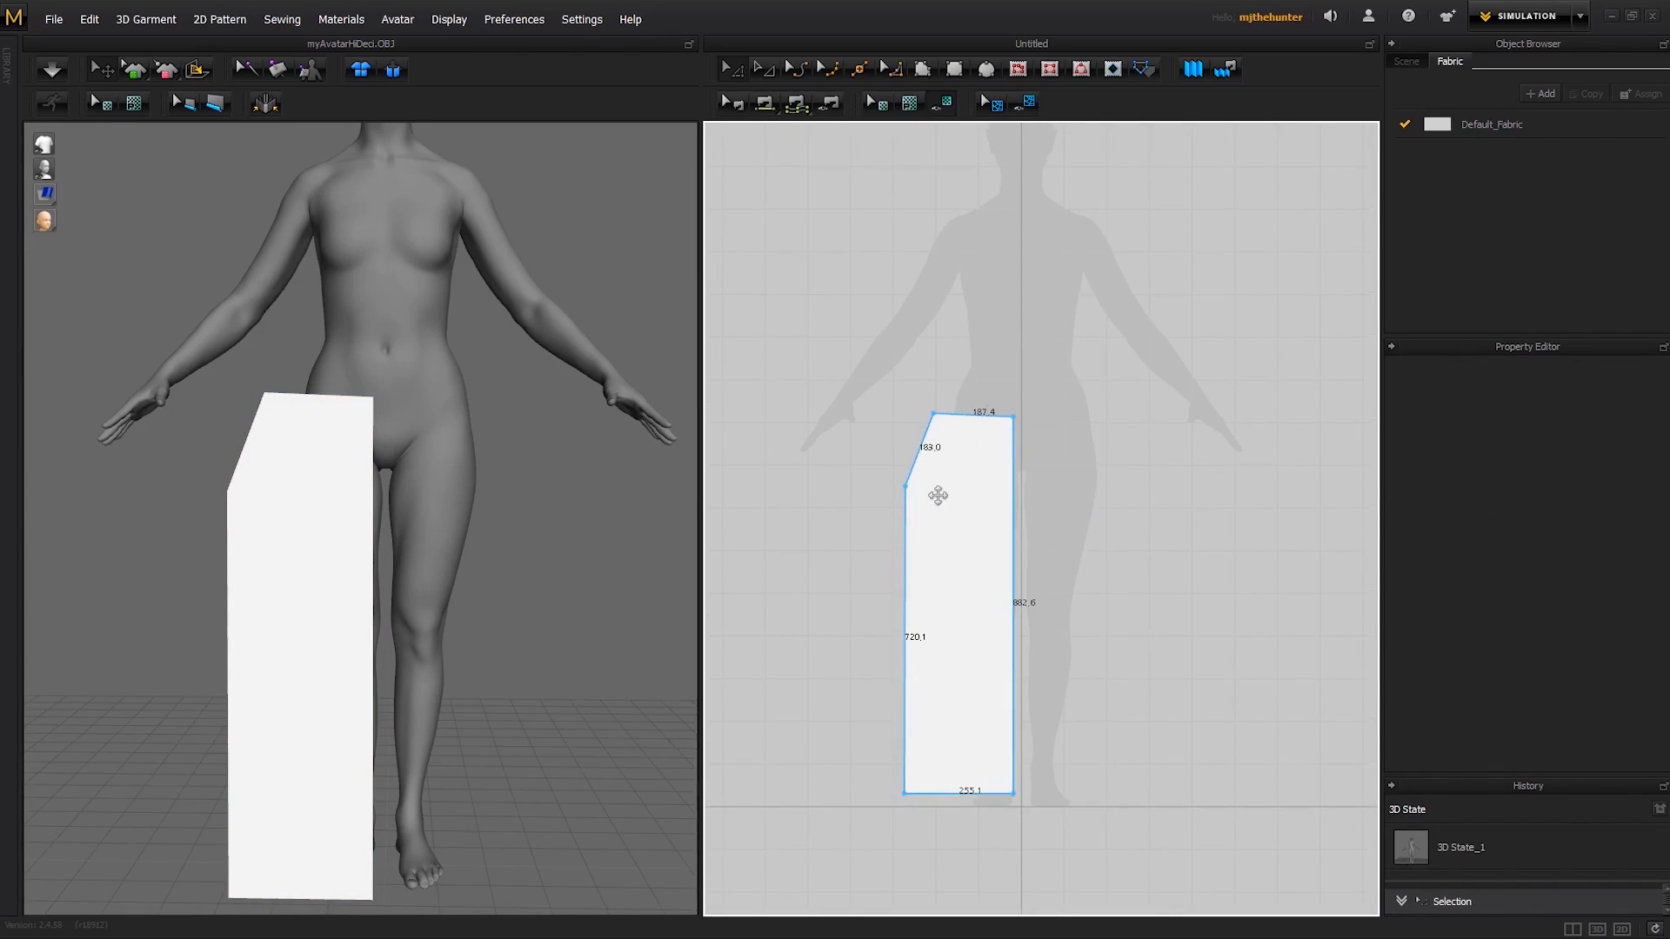
{"action": "left_click_drag", "start_coordinate": [934, 501], "coordinate": [1057, 504], "text": "shift"}
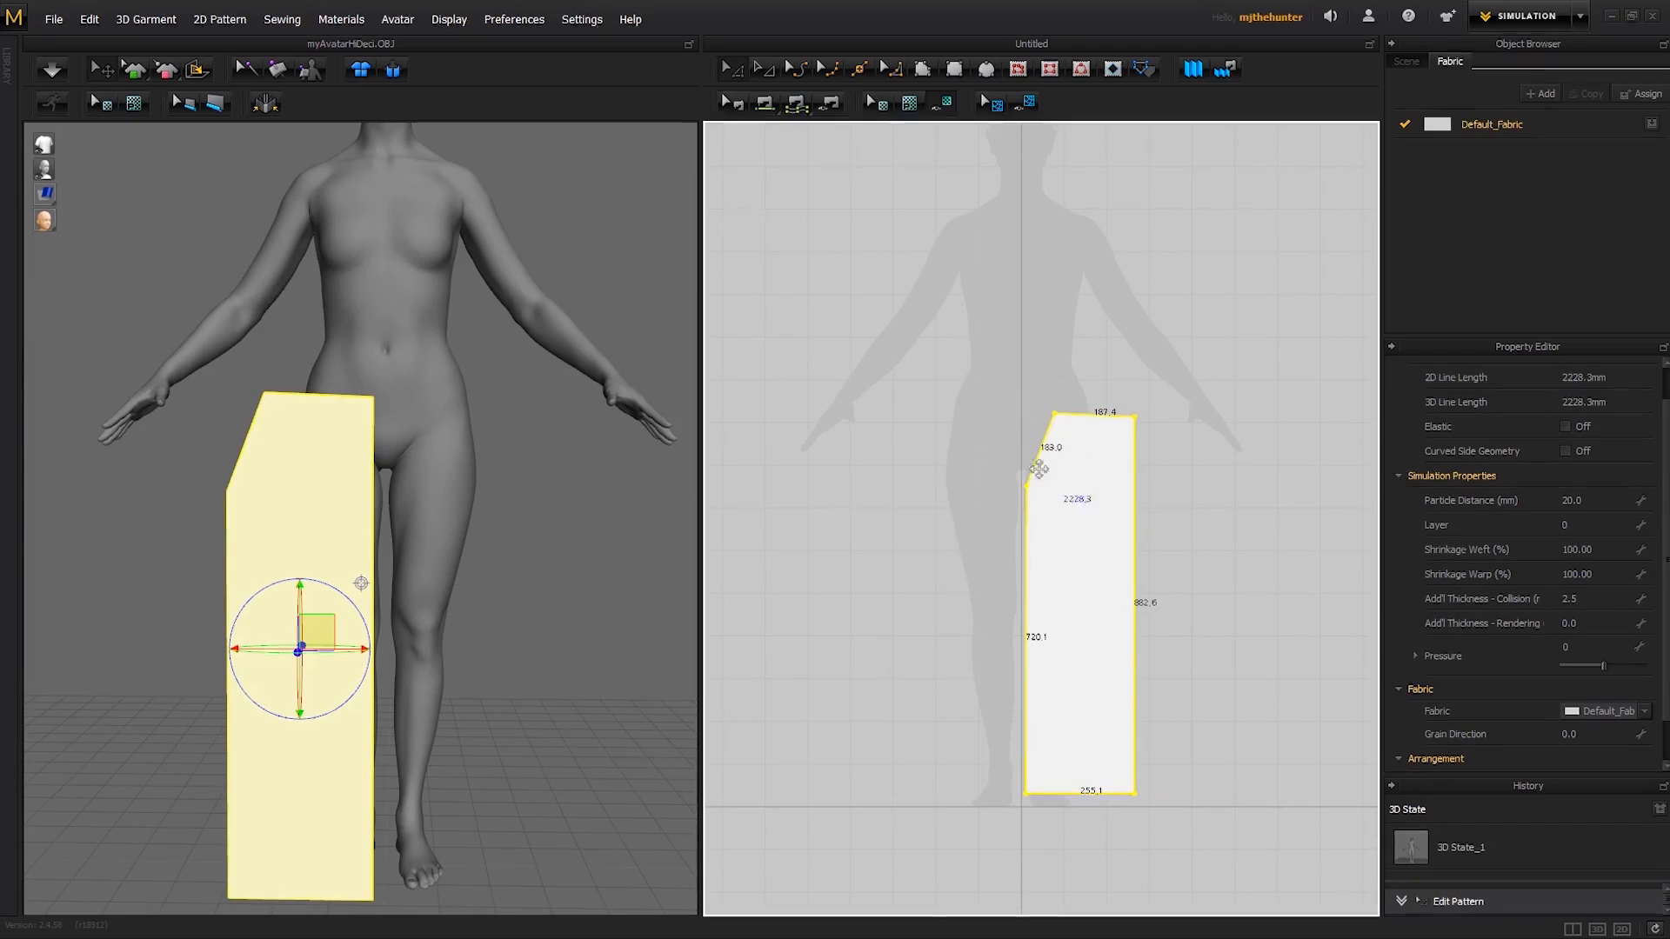
{"action": "left_click", "coordinate": [1215, 641]}
- Bend the slanted upper edge inward into a concave crotch curve with the curvature tool
{"action": "key", "text": "c"}
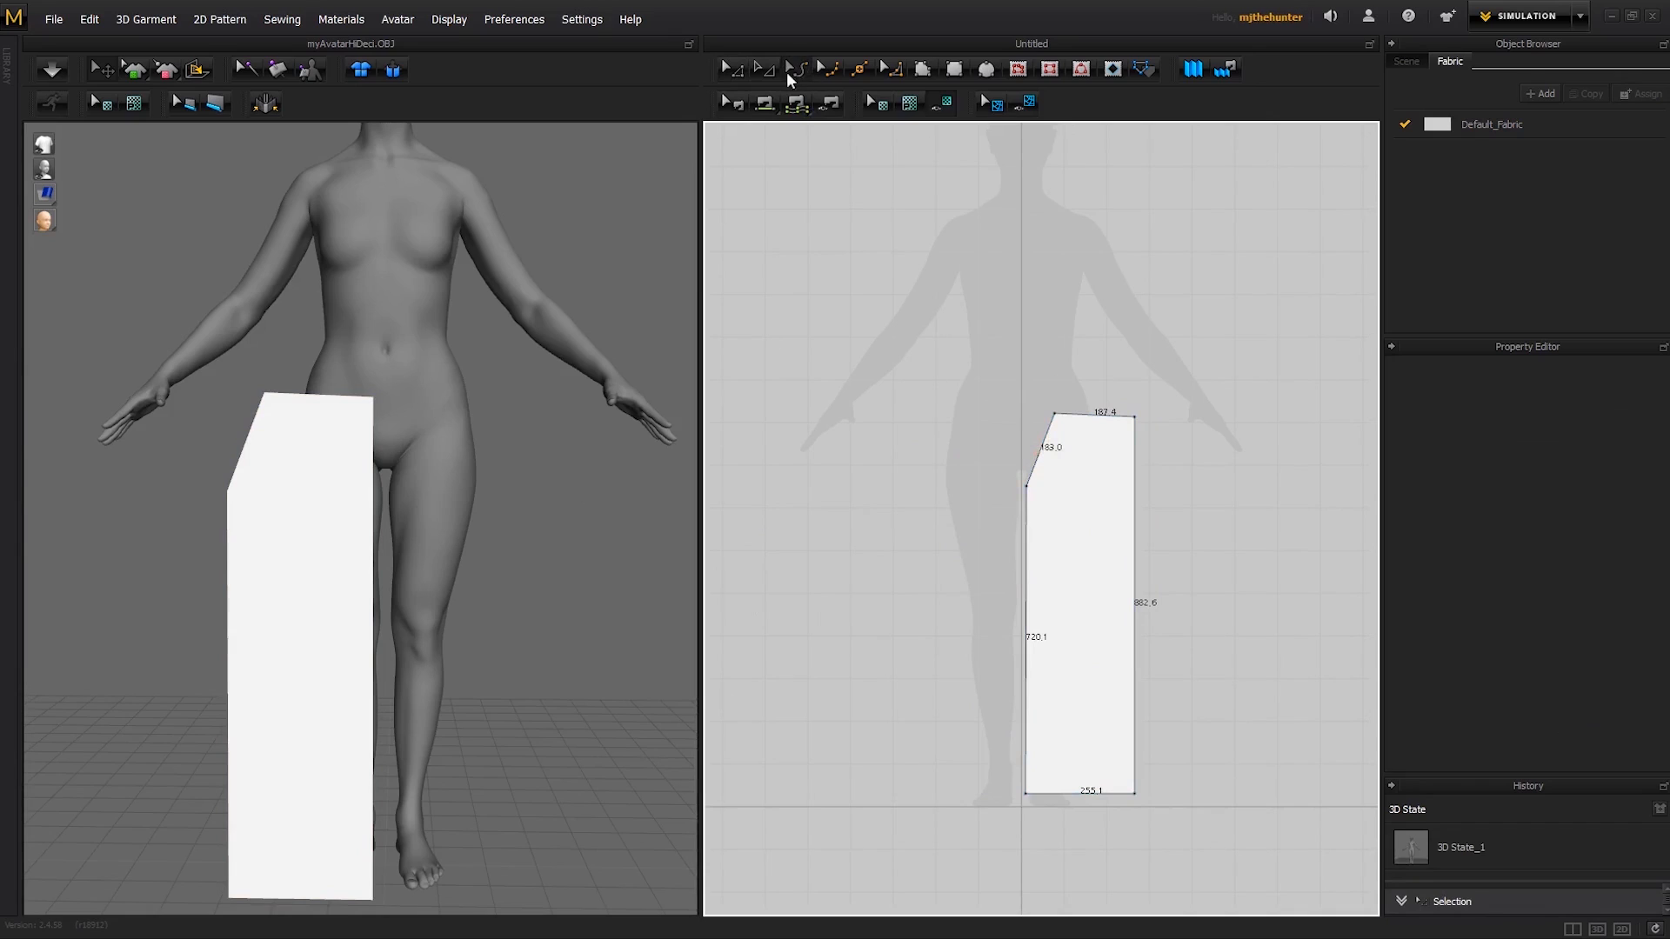
{"action": "left_click_drag", "start_coordinate": [1044, 459], "coordinate": [1060, 469]}
{"action": "key", "text": "a"}
{"action": "left_click", "coordinate": [1147, 382]}
{"action": "scroll", "coordinate": [1161, 409], "scroll_direction": "up", "scroll_amount": 2}
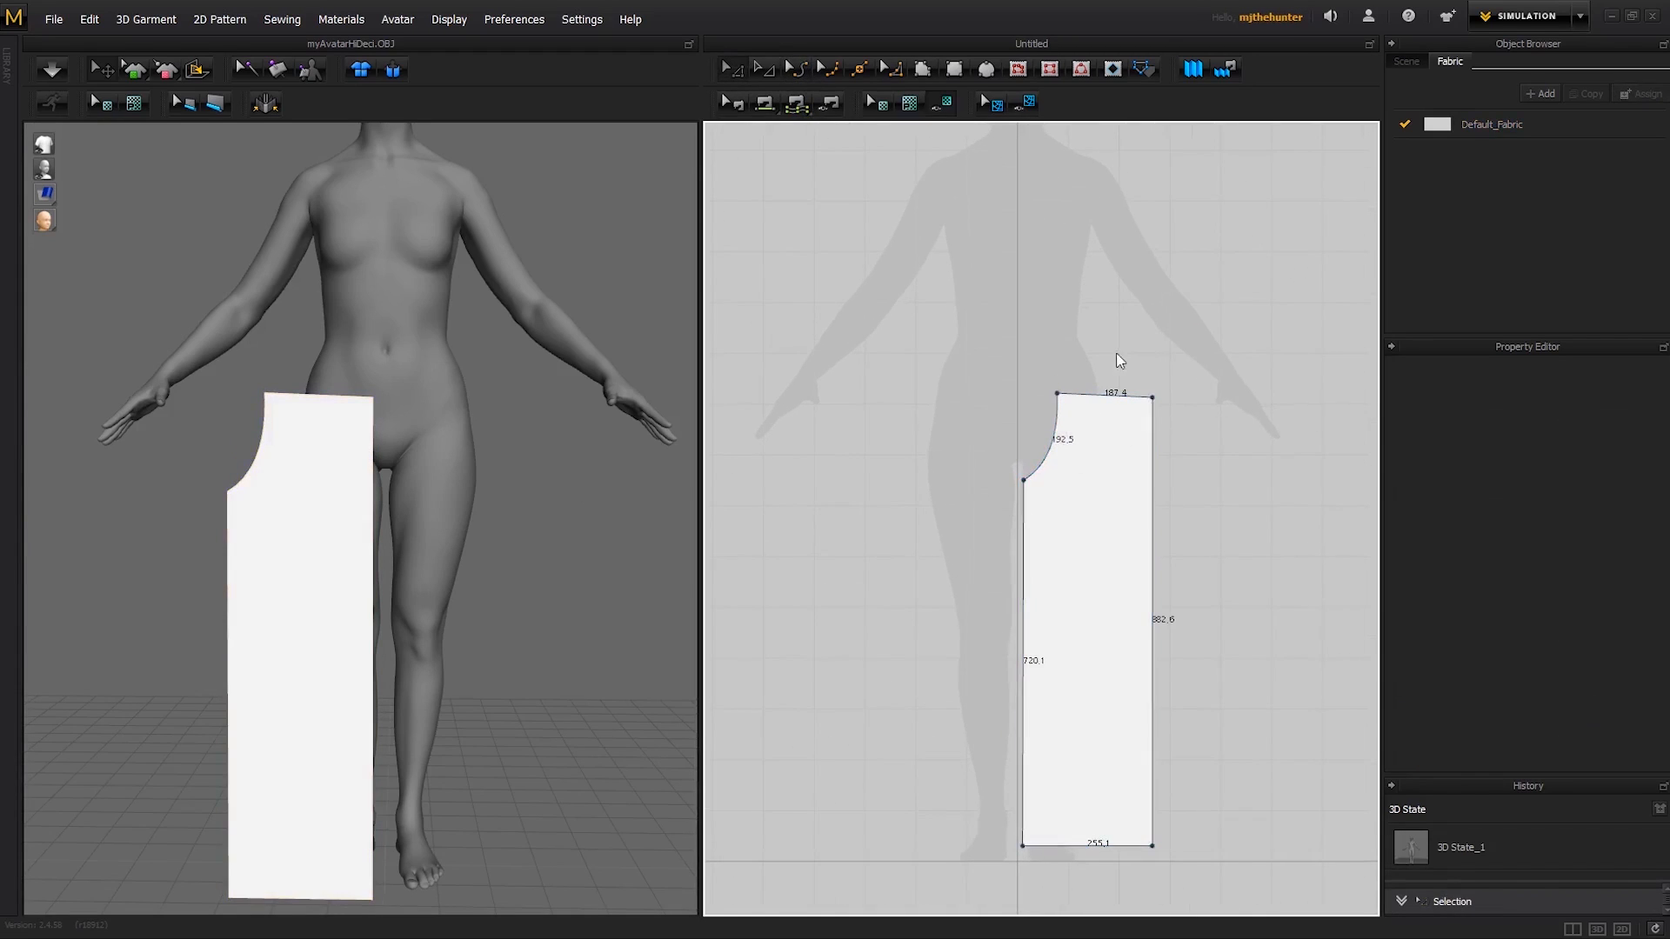
- Taper the leg pattern by moving both hem corners inward, giving a hem width of about 140 mm
{"action": "middle_click_drag", "start_coordinate": [1162, 559], "coordinate": [1146, 511]}
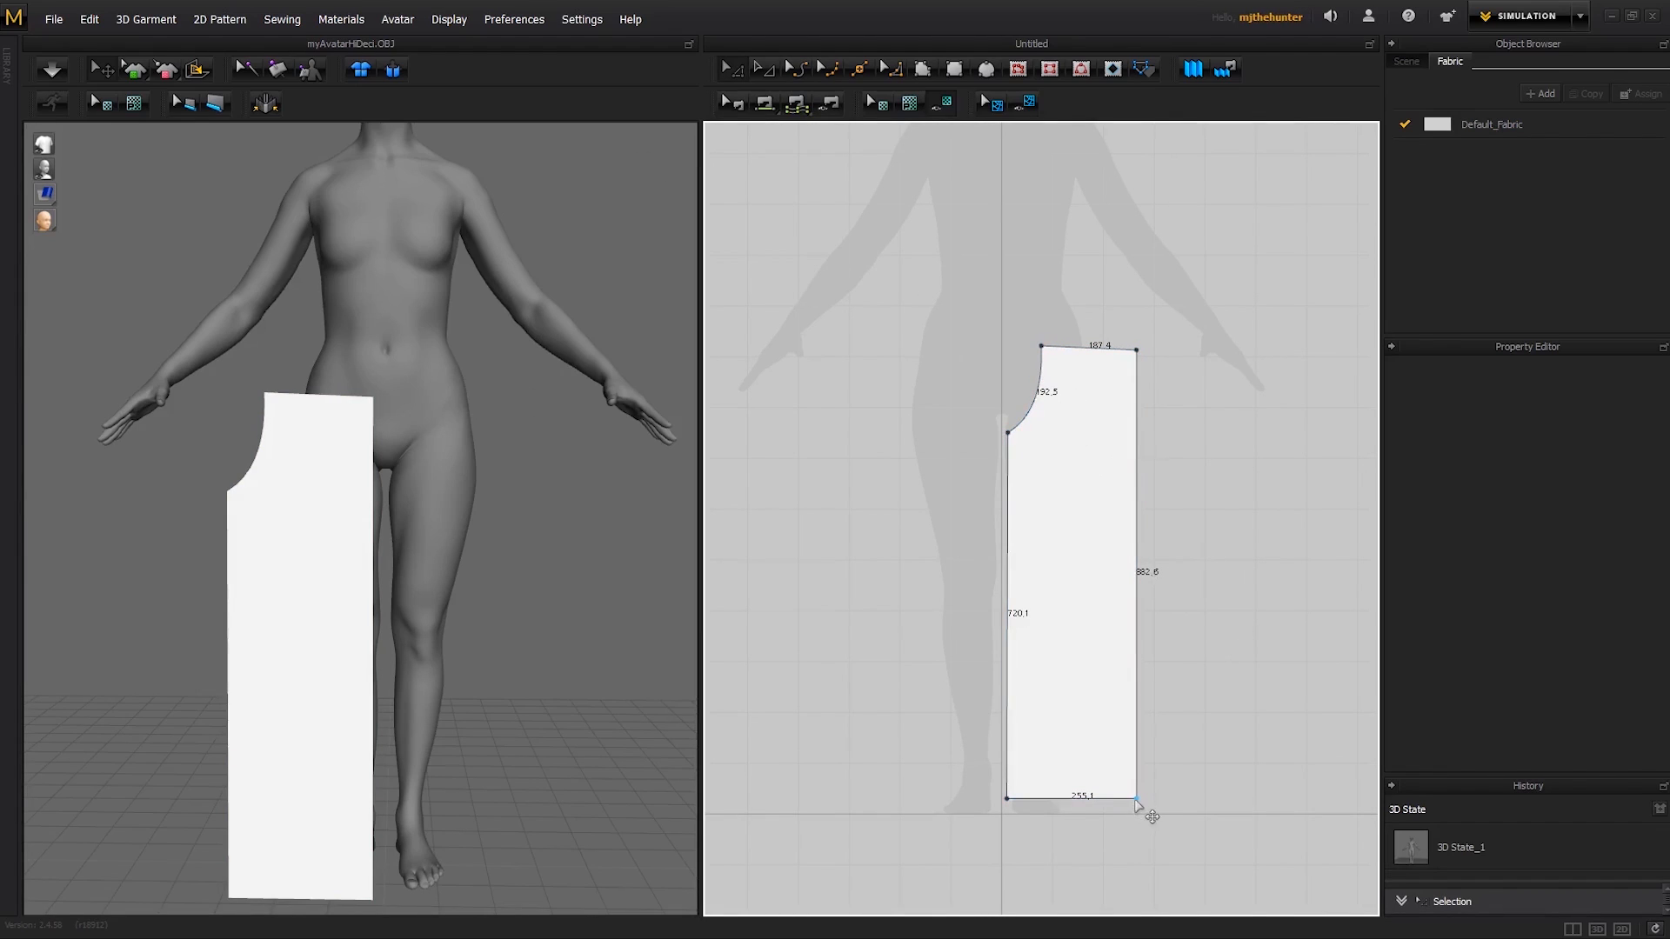
{"action": "left_click_drag", "start_coordinate": [1137, 800], "coordinate": [1075, 798]}
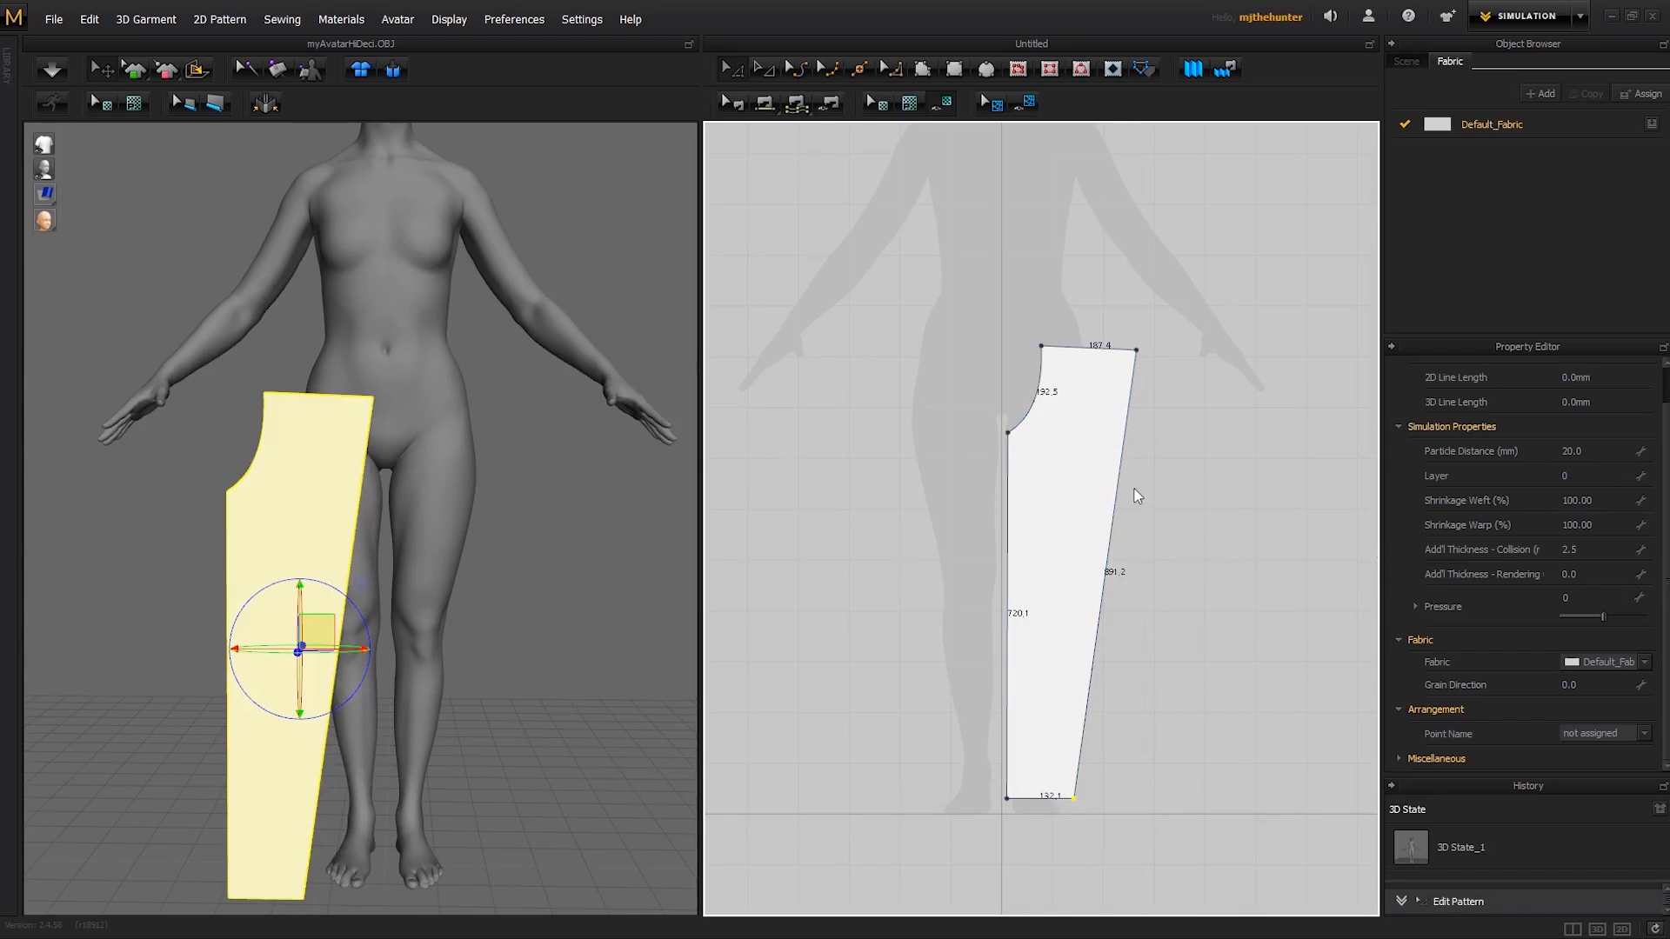
{"action": "left_click", "coordinate": [1144, 570]}
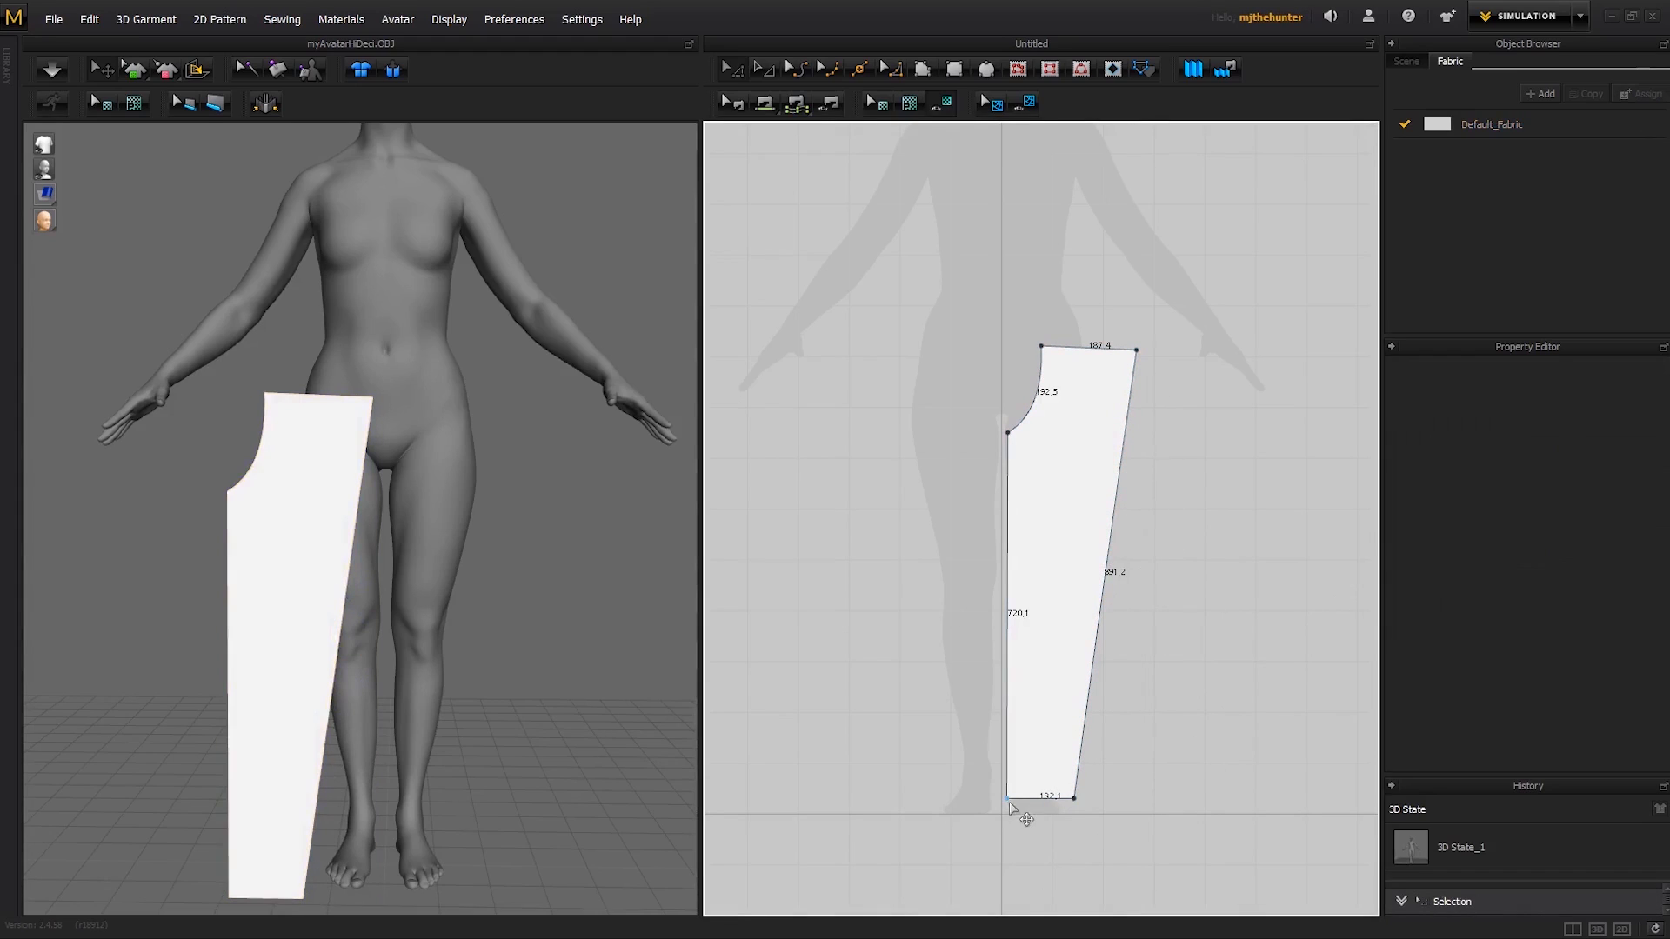
{"action": "left_click_drag", "start_coordinate": [1007, 798], "coordinate": [1098, 799]}
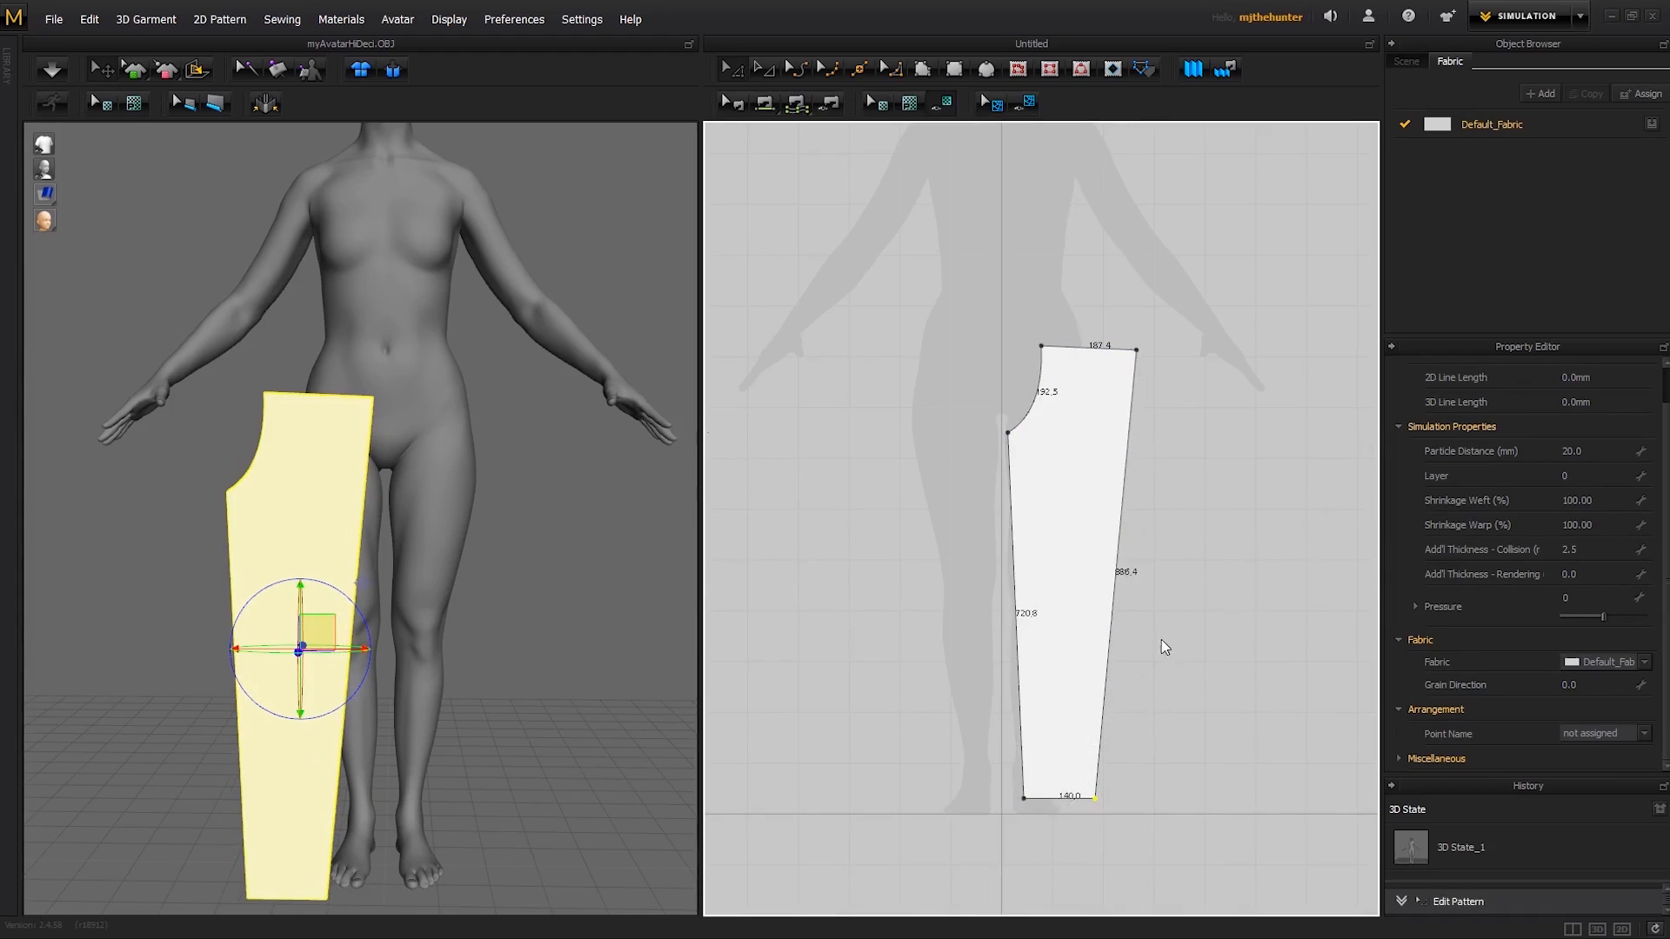
{"action": "middle_click_drag", "start_coordinate": [1163, 642], "coordinate": [1160, 673]}
- Adjust the pattern's position and raise its outer waist corner to level the waistline at about 189 mm wide
{"action": "left_click_drag", "start_coordinate": [1071, 603], "coordinate": [1065, 591]}
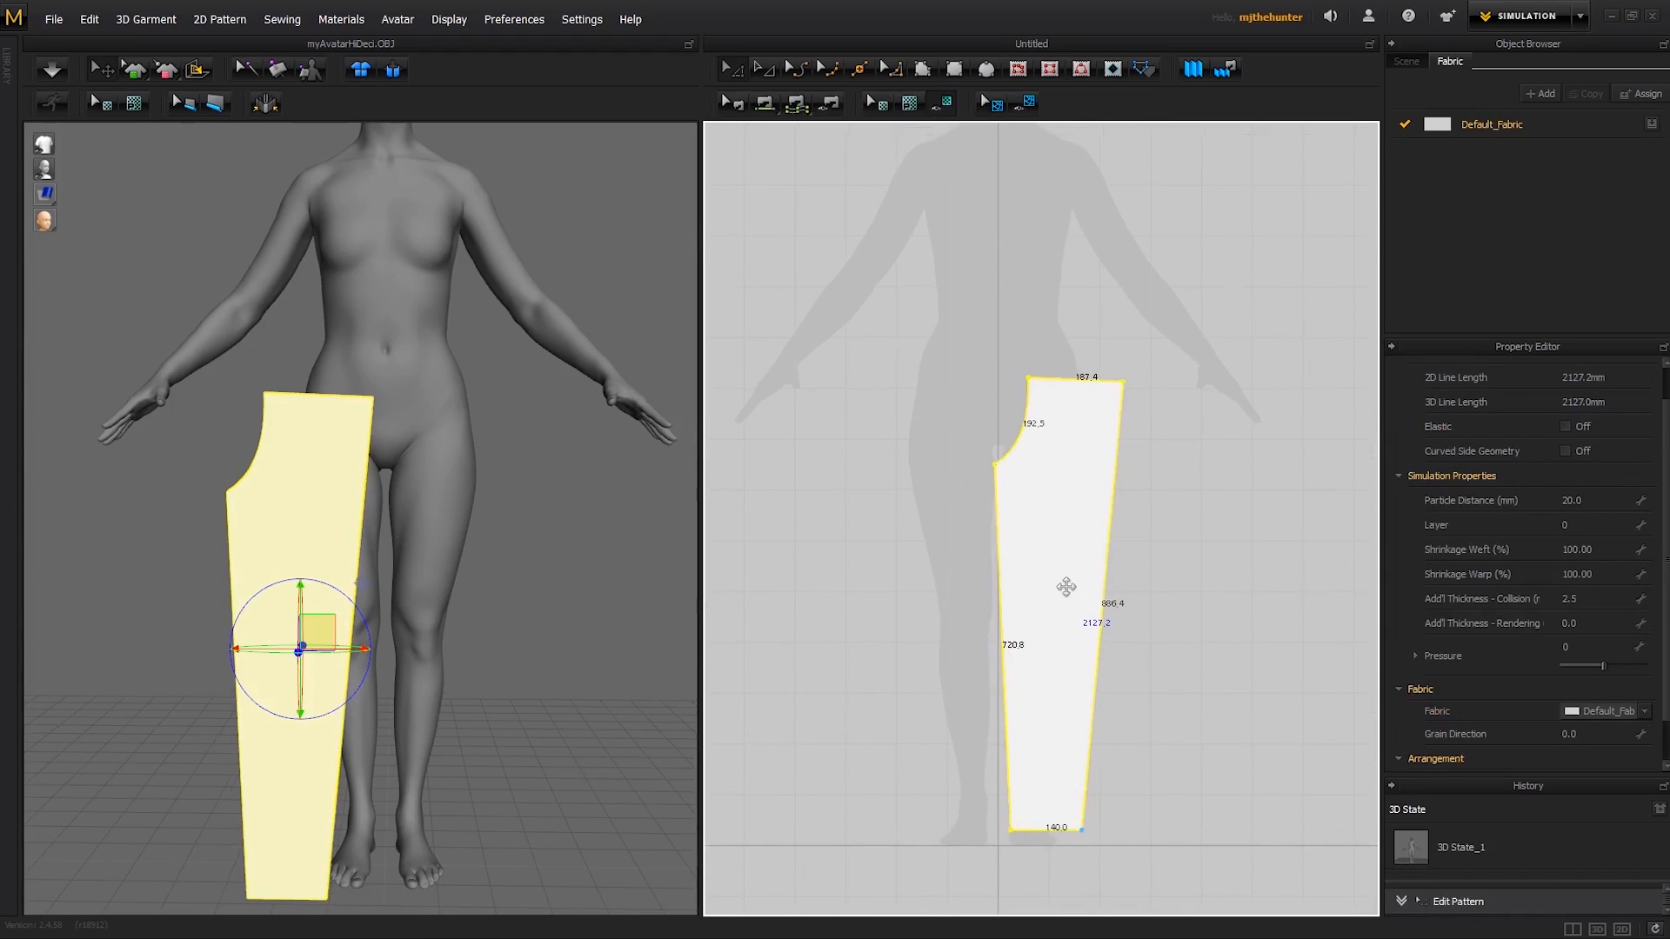
{"action": "left_click", "coordinate": [1142, 399]}
{"action": "left_click_drag", "start_coordinate": [1123, 383], "coordinate": [1130, 374]}
{"action": "left_click", "coordinate": [1170, 444]}
{"action": "left_click_drag", "start_coordinate": [1057, 555], "coordinate": [1081, 547]}
{"action": "key", "text": "ctrl+z"}
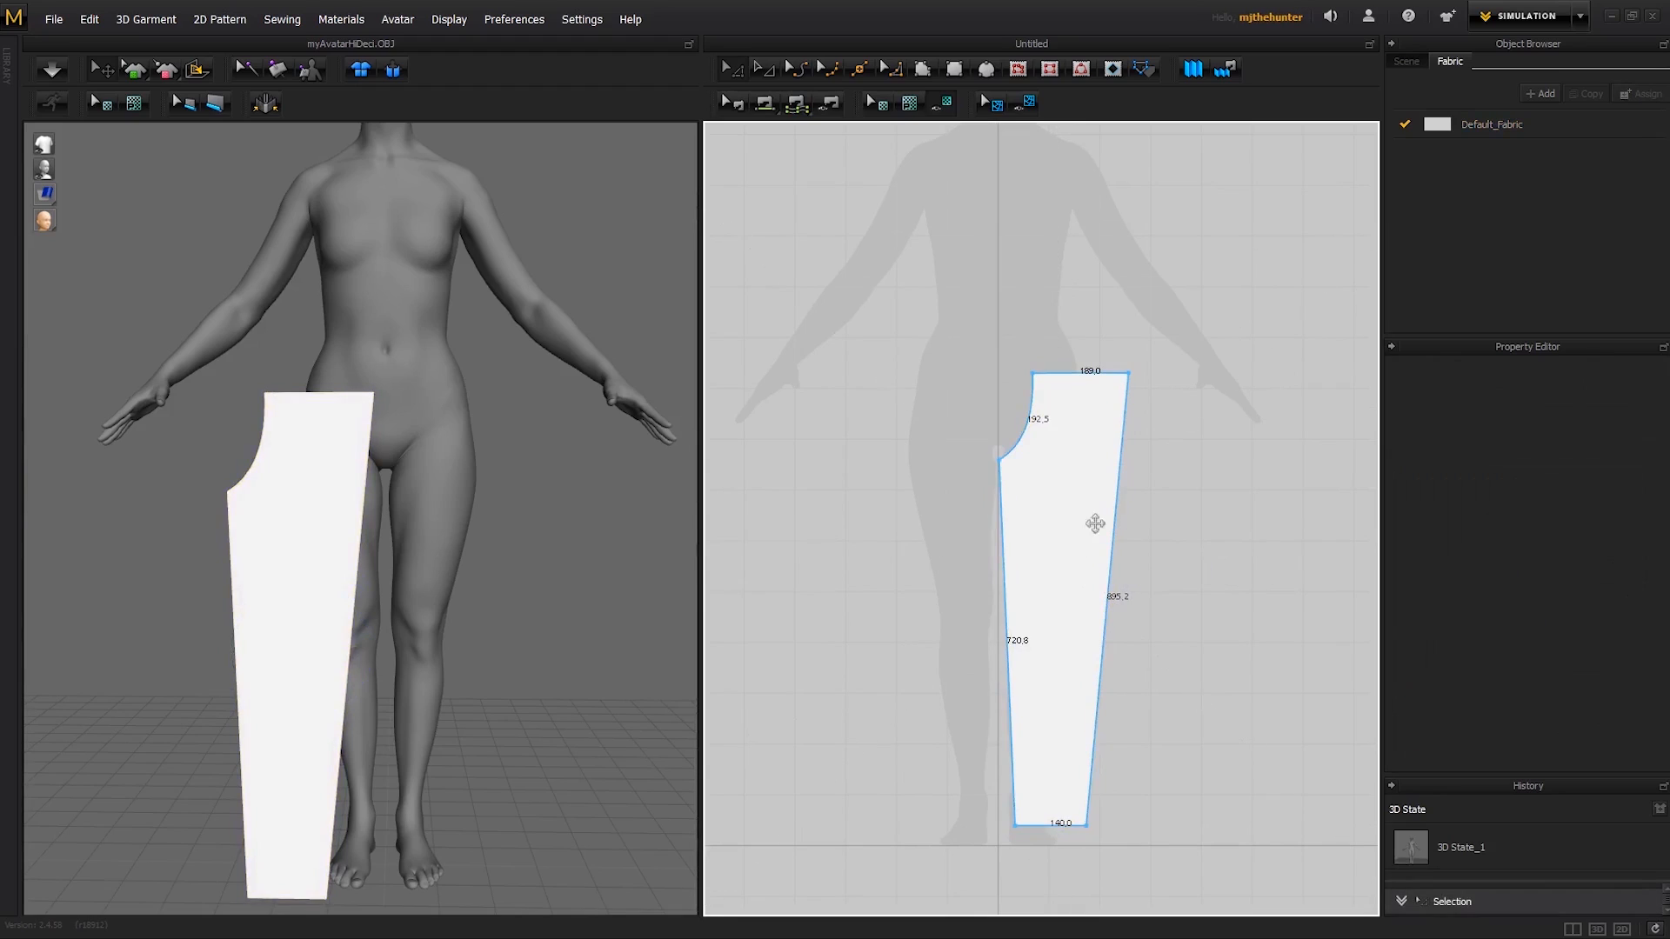
{"action": "scroll", "coordinate": [1139, 522], "scroll_direction": "down", "scroll_amount": 1}
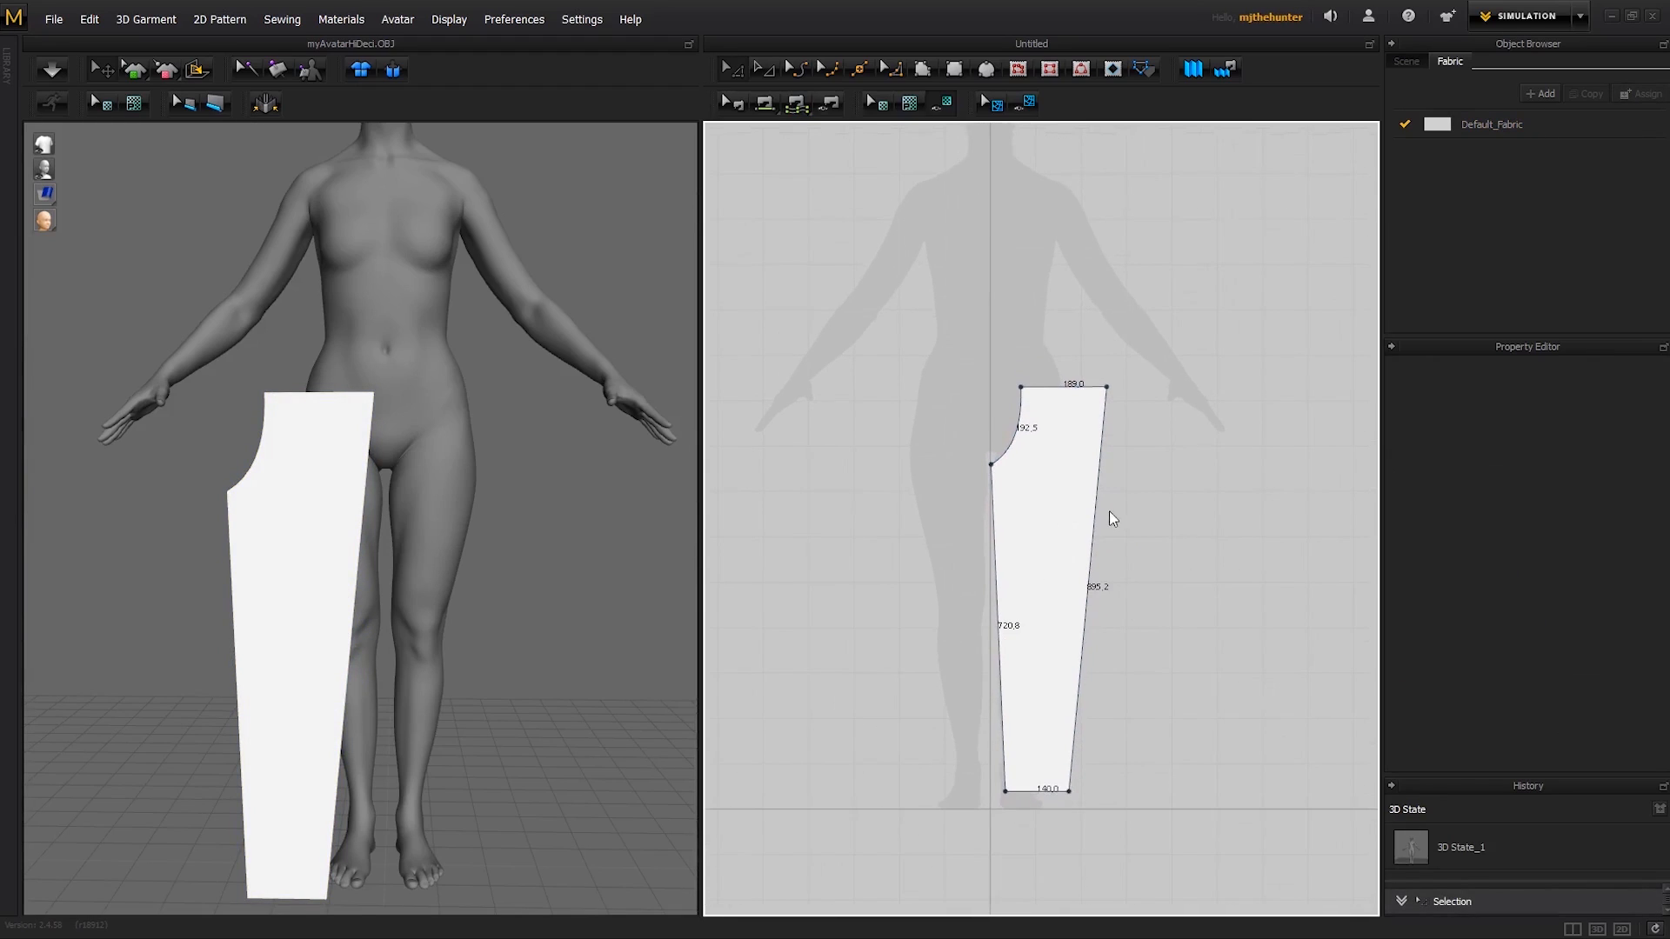
- Move the leg pattern in the 3D view across to the front of the avatar's other leg
{"action": "left_click", "coordinate": [1026, 559]}
{"action": "scroll", "coordinate": [422, 548], "scroll_direction": "down", "scroll_amount": 2}
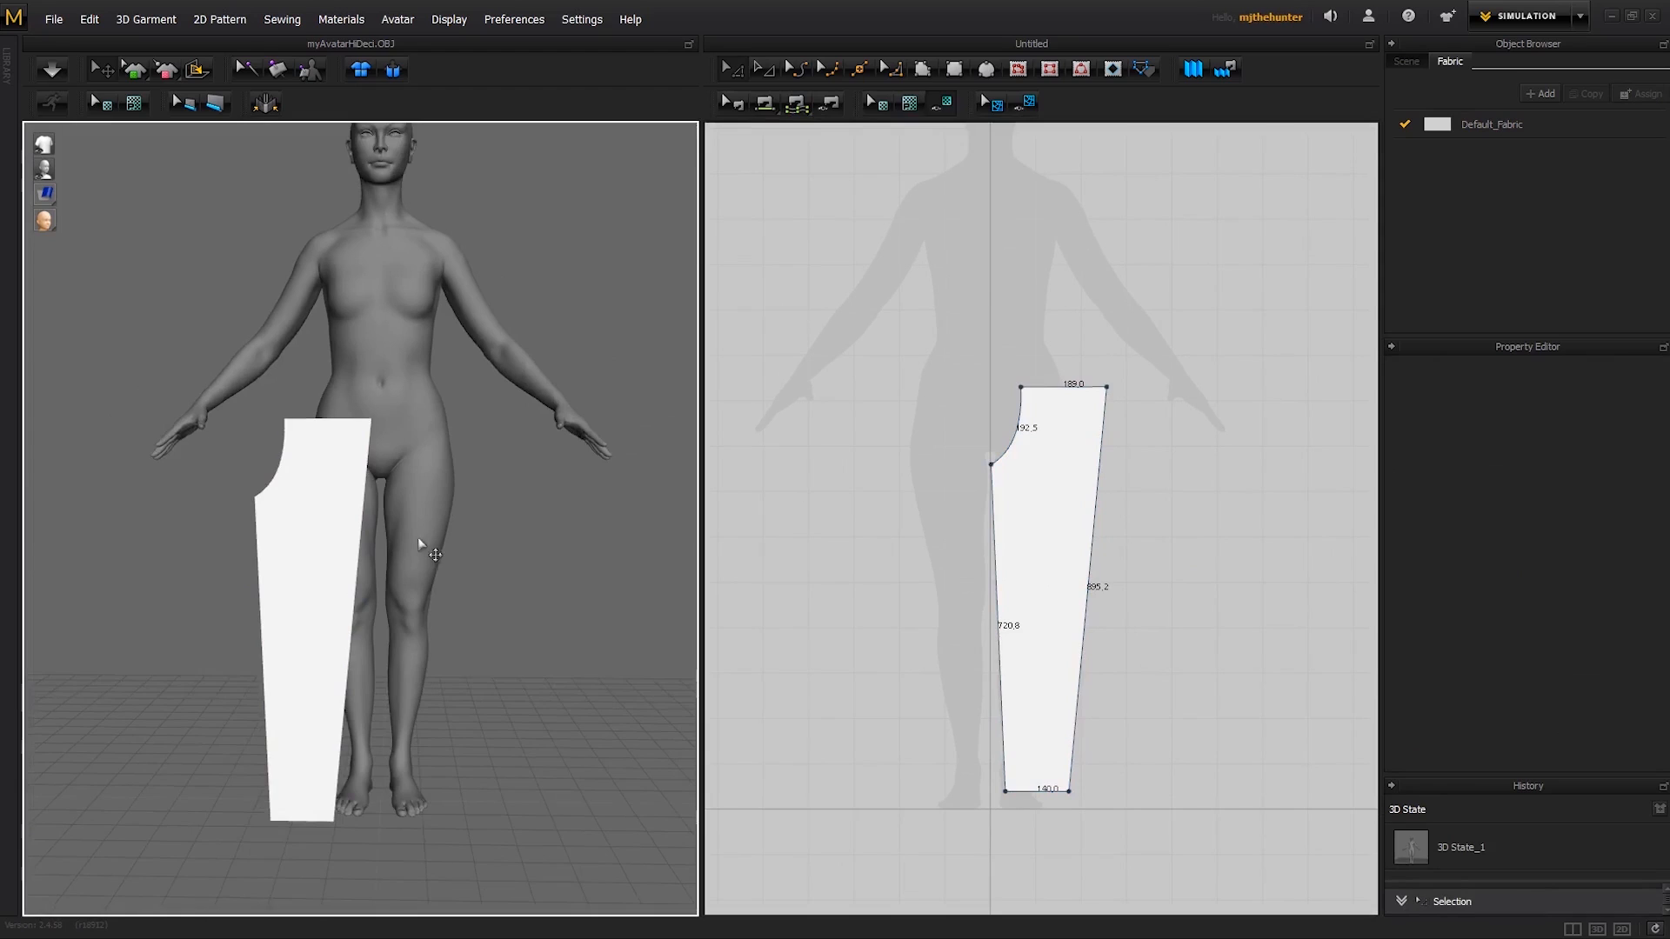
{"action": "left_click", "coordinate": [346, 566]}
{"action": "left_click_drag", "start_coordinate": [378, 566], "coordinate": [522, 564]}
- Shift the leg pattern in the 2D view slightly away from the centre line
{"action": "left_click", "coordinate": [1125, 485]}
{"action": "middle_click_drag", "start_coordinate": [1103, 487], "coordinate": [1117, 476]}
{"action": "left_click_drag", "start_coordinate": [1067, 516], "coordinate": [1073, 516]}
{"action": "left_click", "coordinate": [1120, 487]}
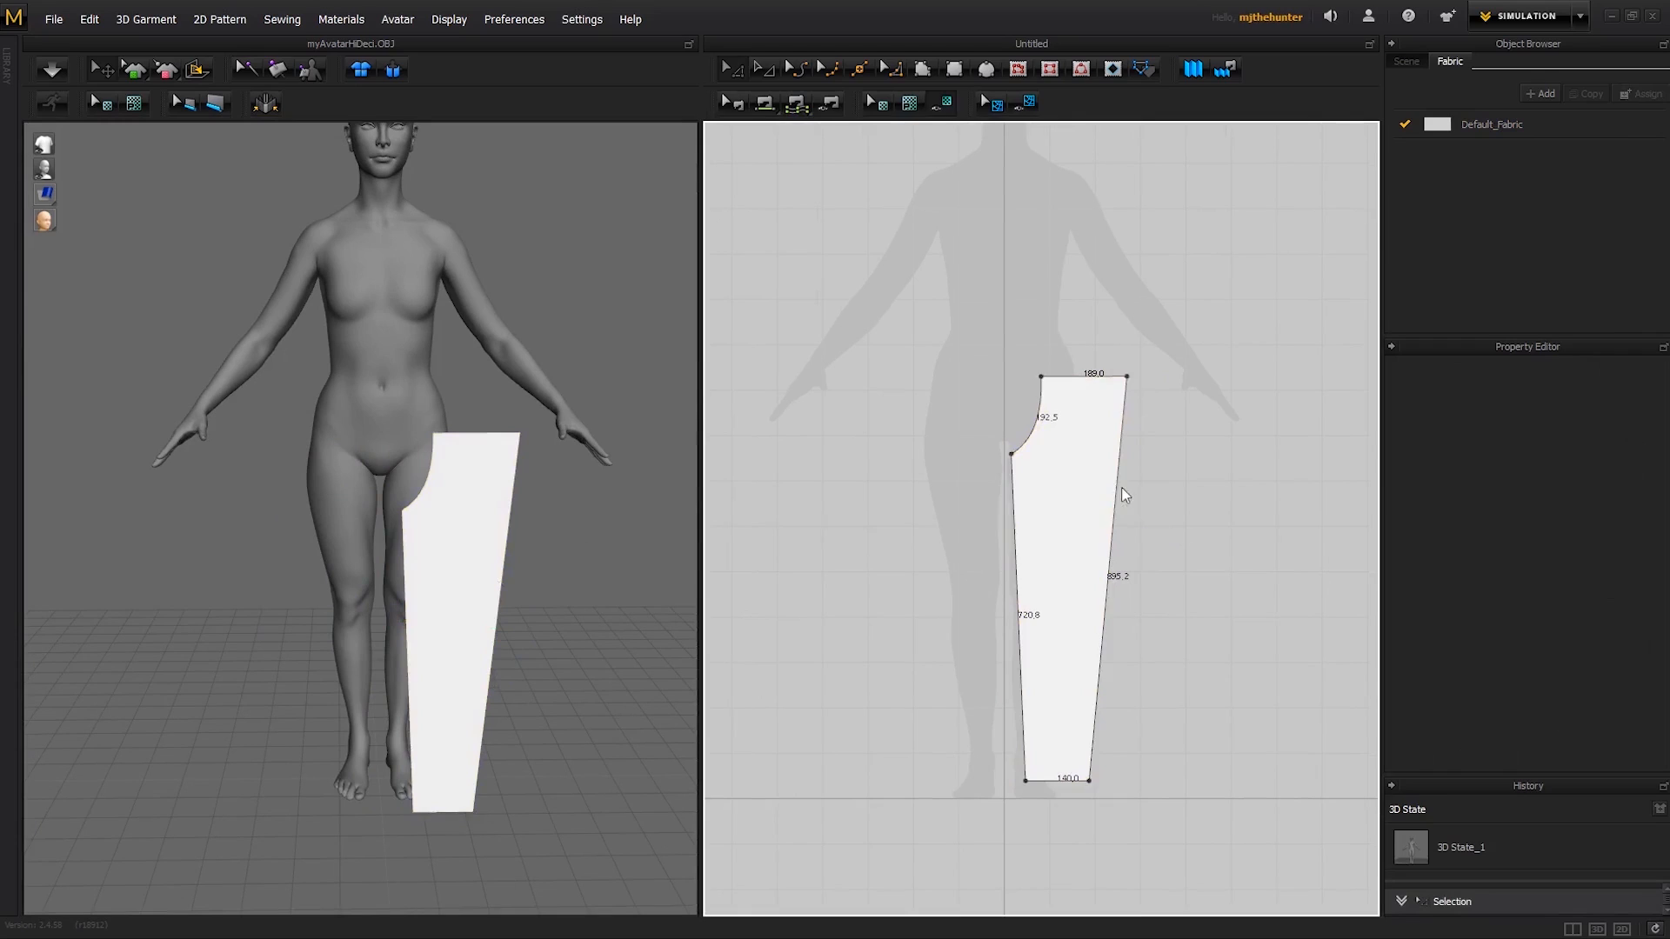
- Copy the leg pattern in the 2D view
{"action": "left_click", "coordinate": [1069, 534]}
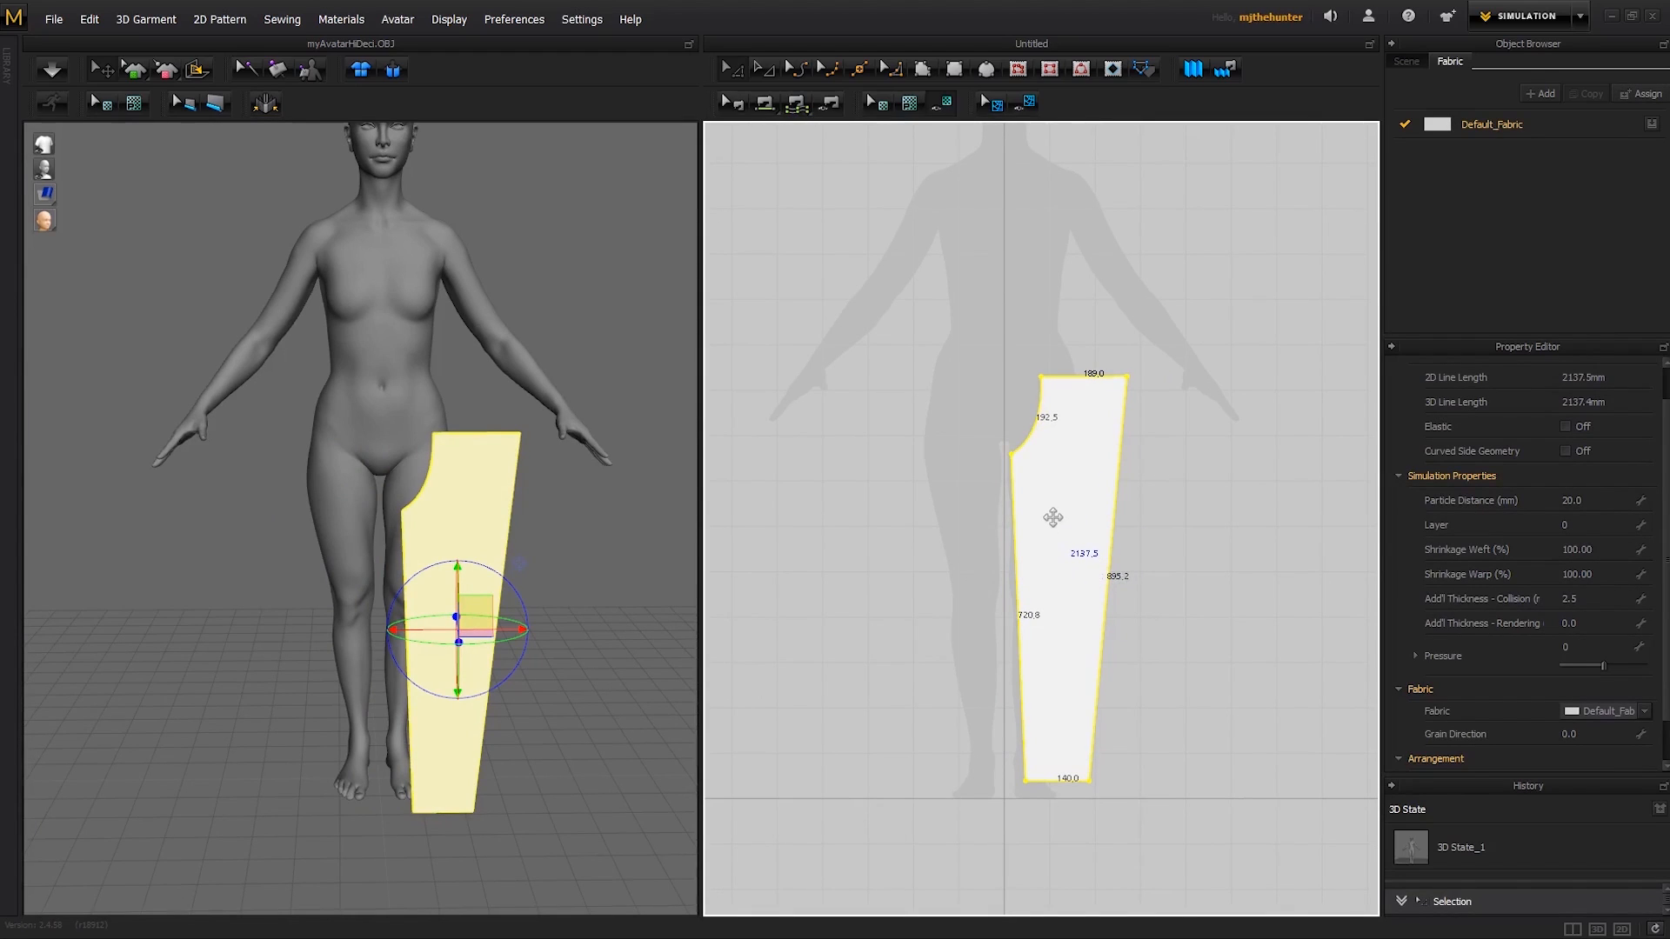
{"action": "right_click", "coordinate": [1053, 518]}
{"action": "left_click", "coordinate": [1102, 108]}
{"action": "key", "text": "ctrl+v"}
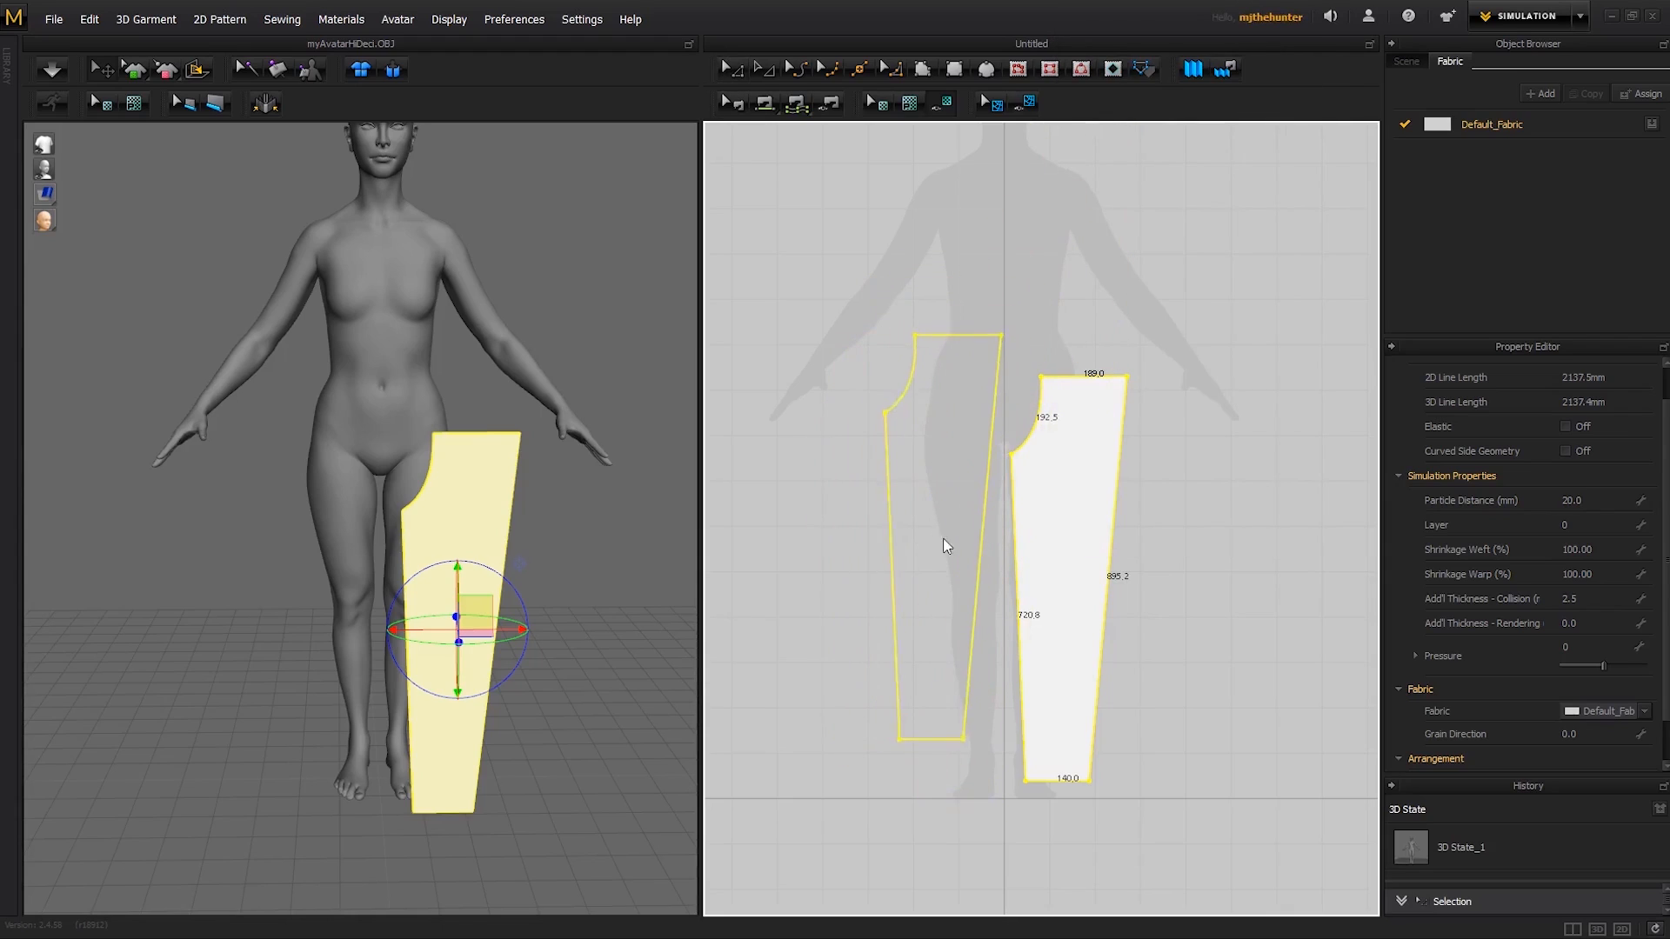
{"action": "key", "text": "Escape"}
{"action": "left_click", "coordinate": [923, 567]}
{"action": "right_click", "coordinate": [923, 567]}
{"action": "left_click", "coordinate": [909, 521]}
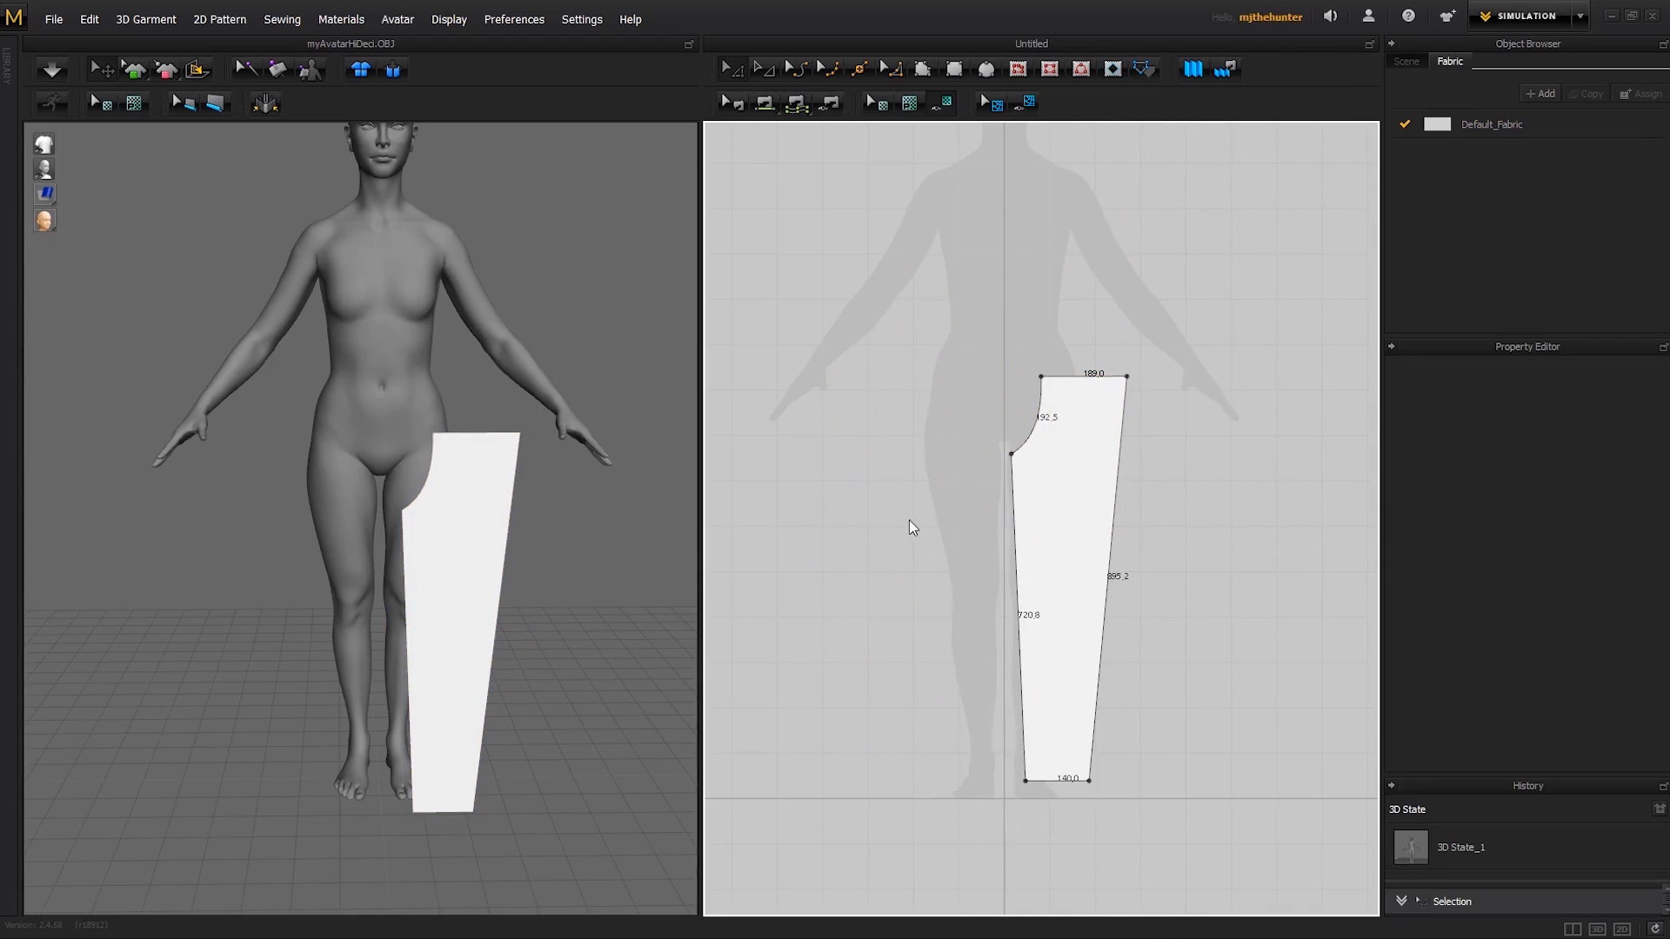
- Mirror-paste the copied leg pattern at the same height on the opposite side of the centre line
{"action": "right_click", "coordinate": [911, 541]}
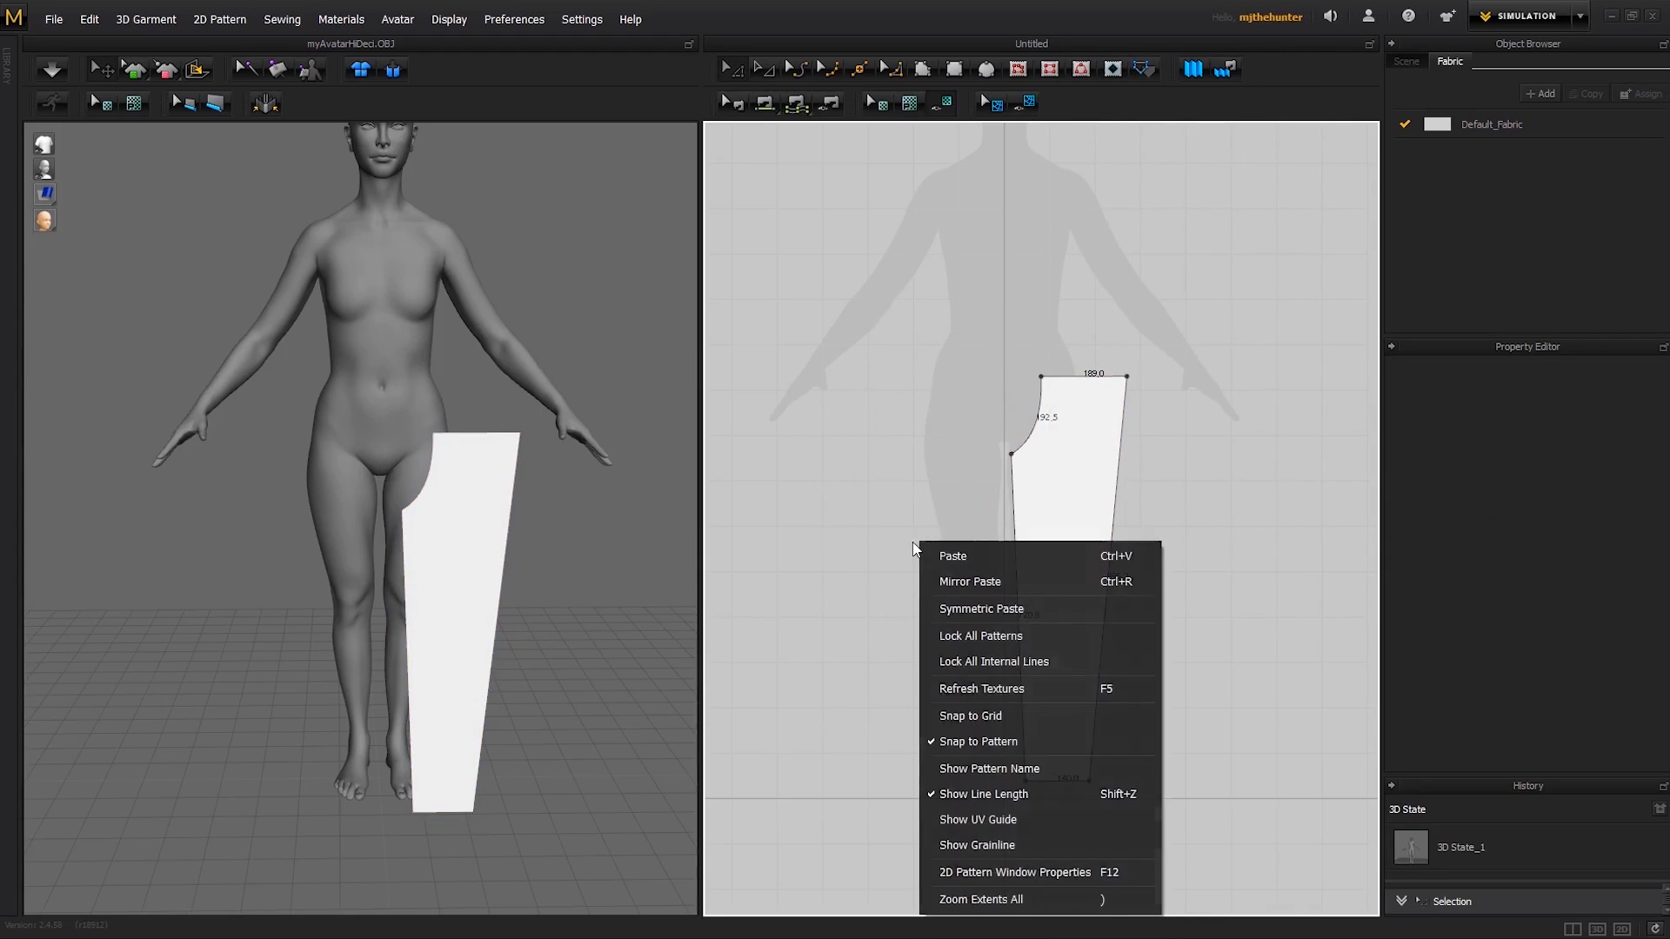
{"action": "left_click", "coordinate": [981, 581]}
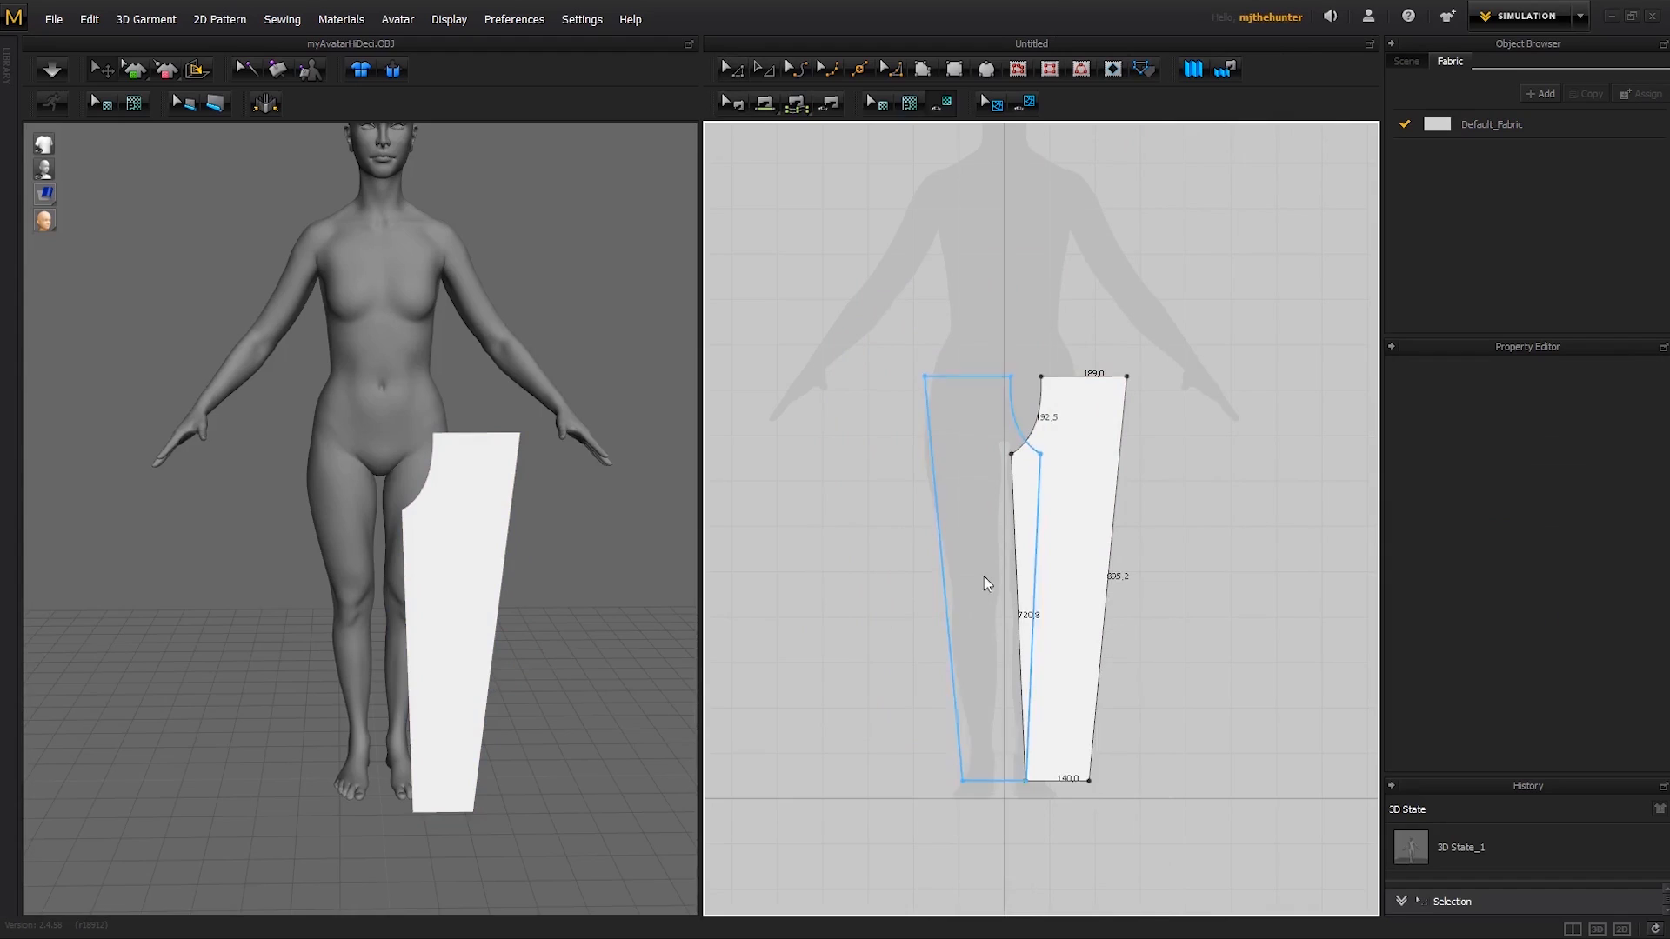
{"action": "left_click", "coordinate": [943, 560]}
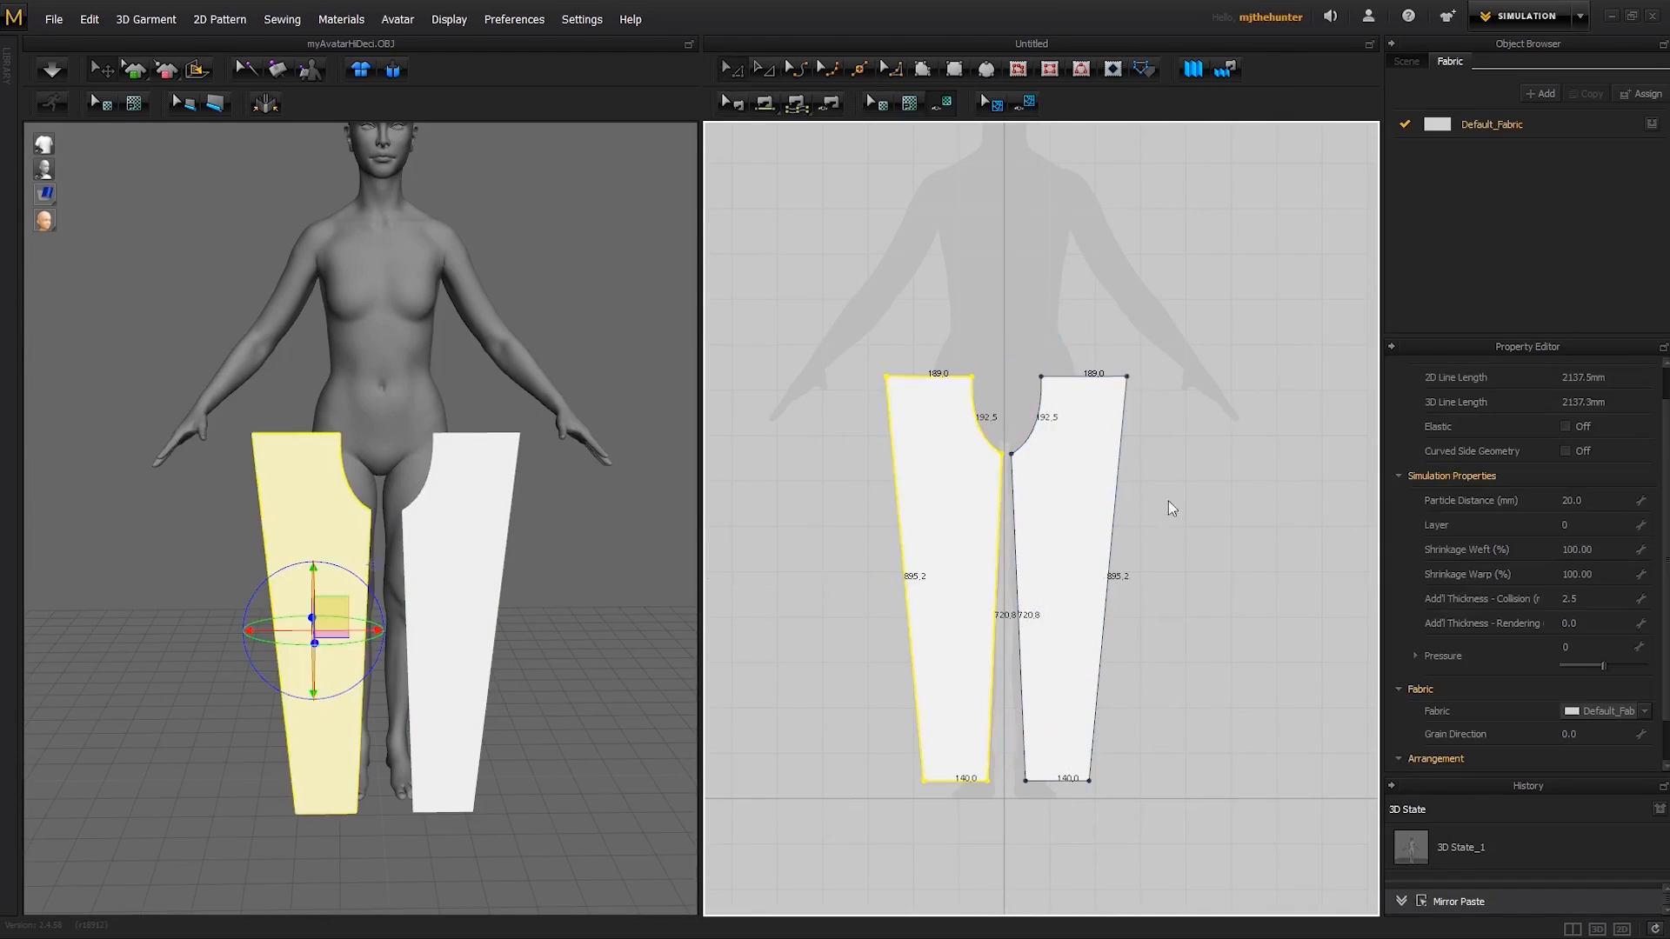
{"action": "scroll", "coordinate": [1185, 499], "scroll_direction": "down", "scroll_amount": 2}
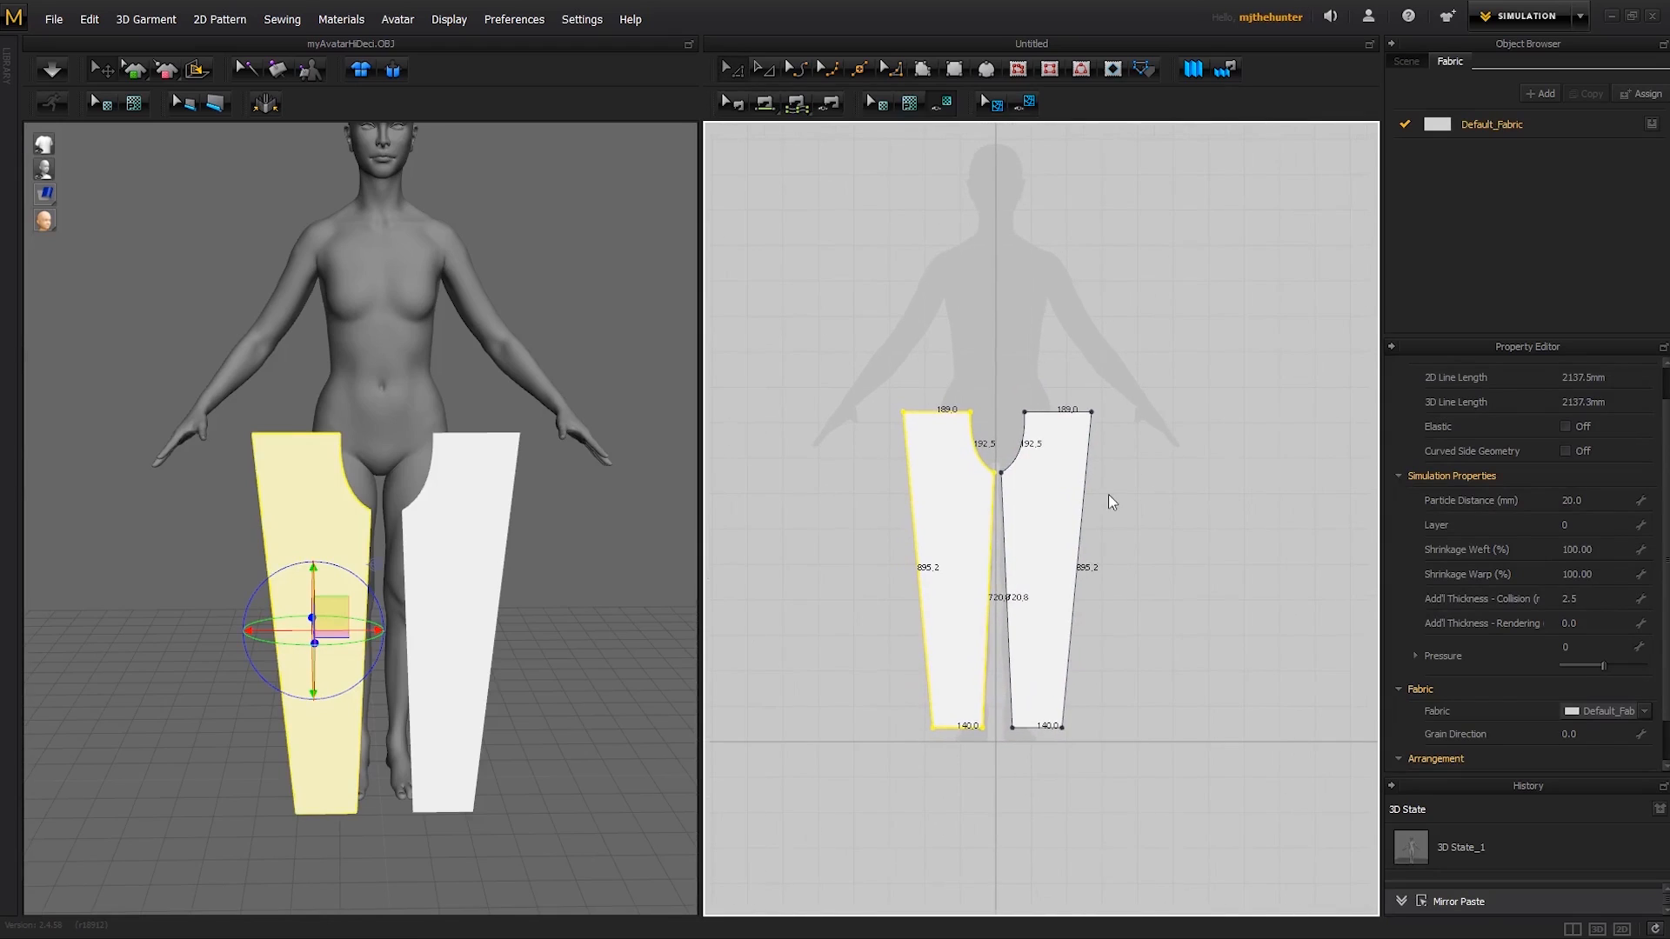
{"action": "left_click", "coordinate": [1049, 363]}
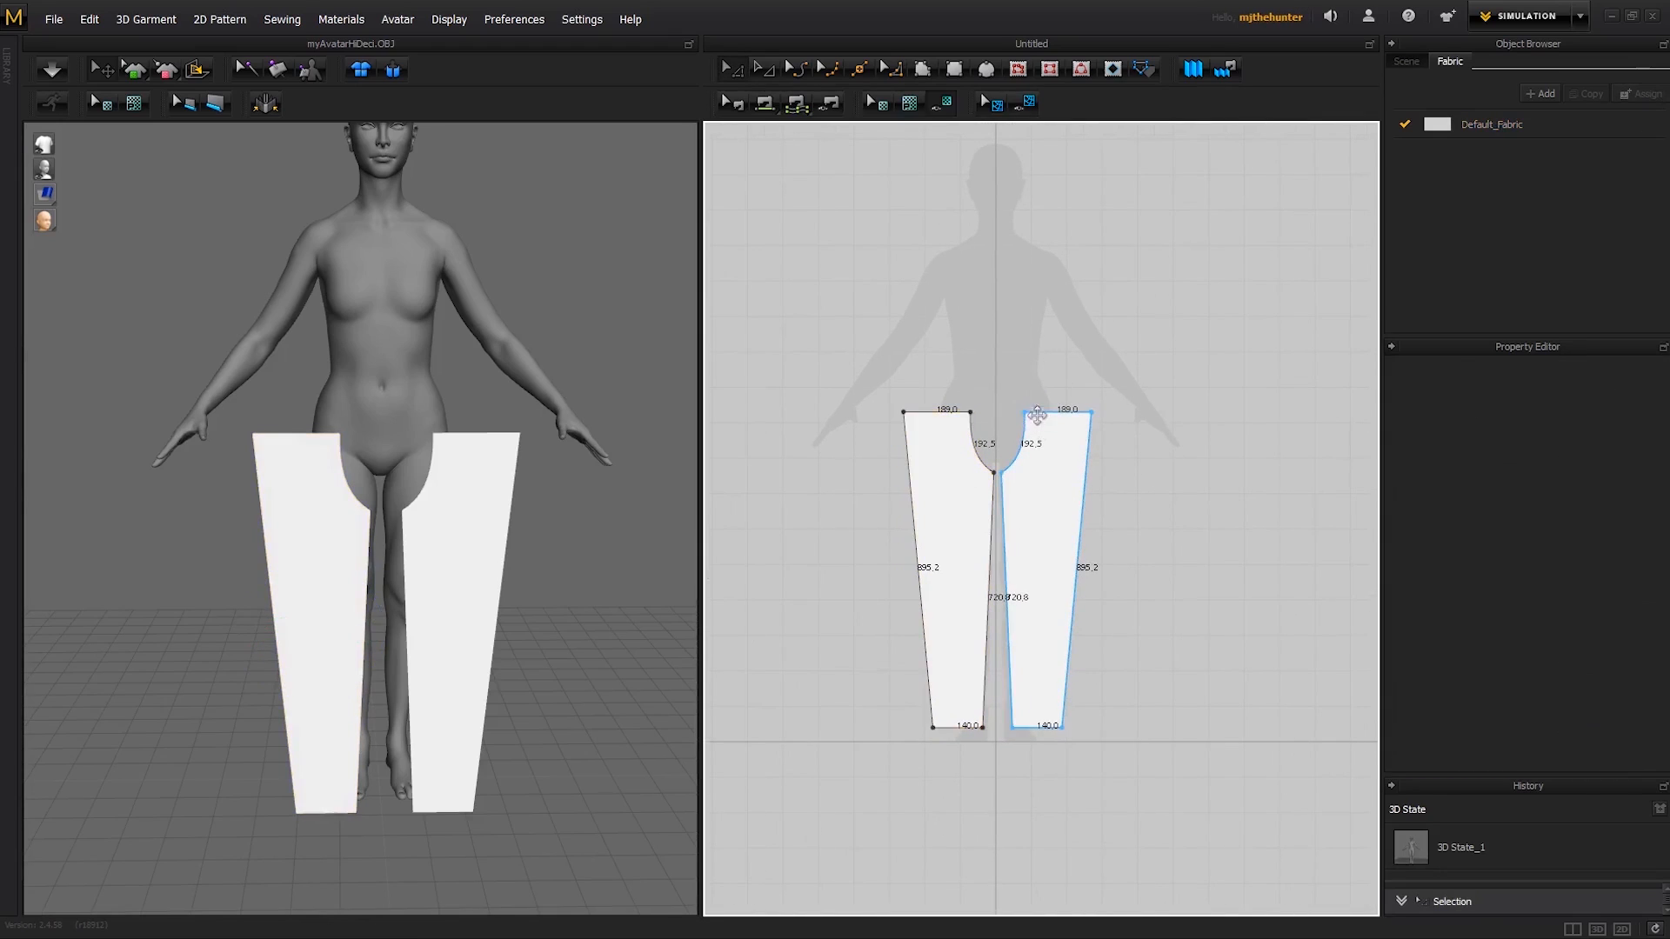
{"action": "scroll", "coordinate": [1036, 513], "scroll_direction": "up", "scroll_amount": 3}
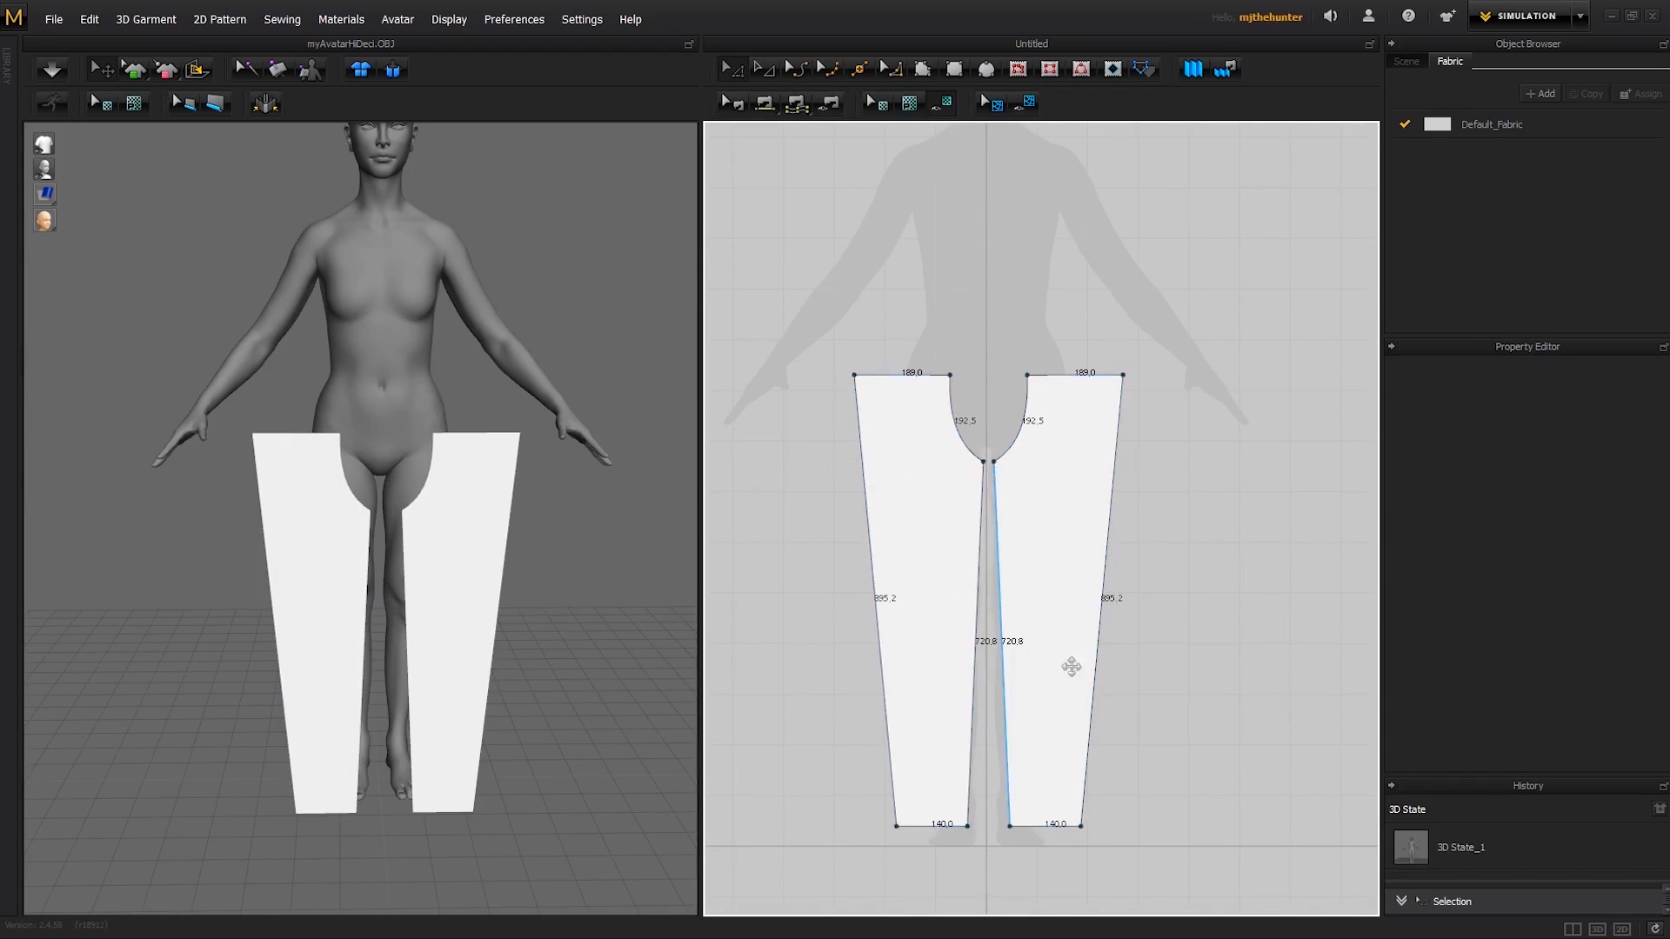
{"action": "scroll", "coordinate": [1131, 495], "scroll_direction": "down", "scroll_amount": 2}
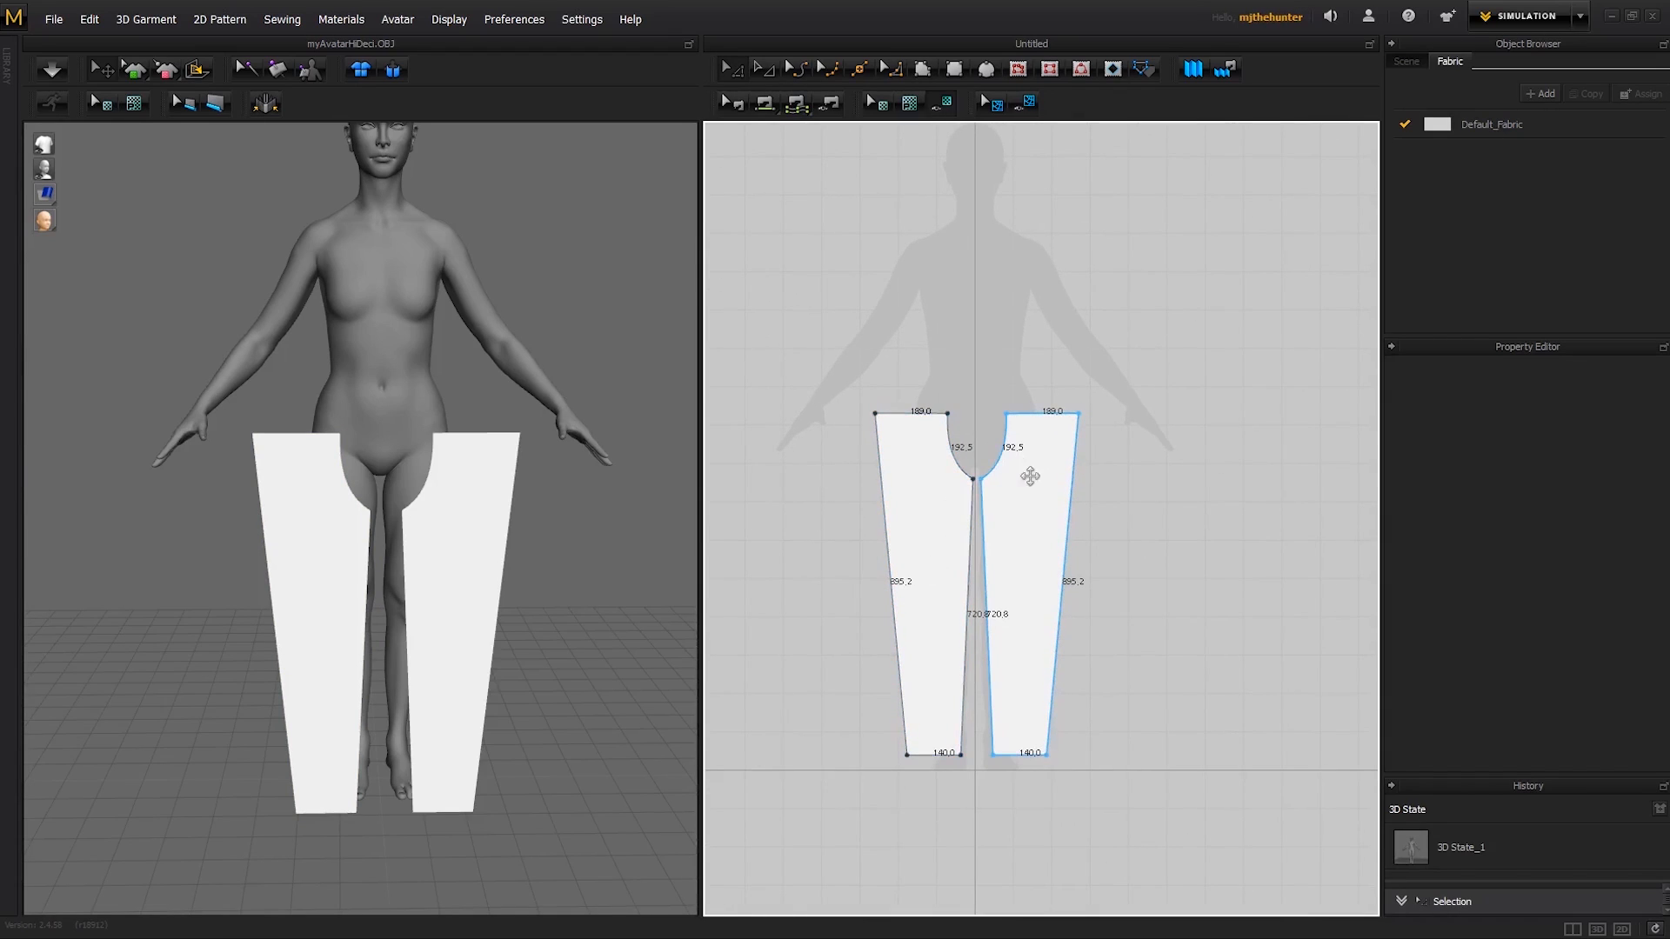
- Nudge the leg pattern over the avatar's right leg slightly outward in the 2D view, and copy both leg patterns
{"action": "left_click", "coordinate": [936, 521]}
{"action": "left_click", "coordinate": [1131, 494]}
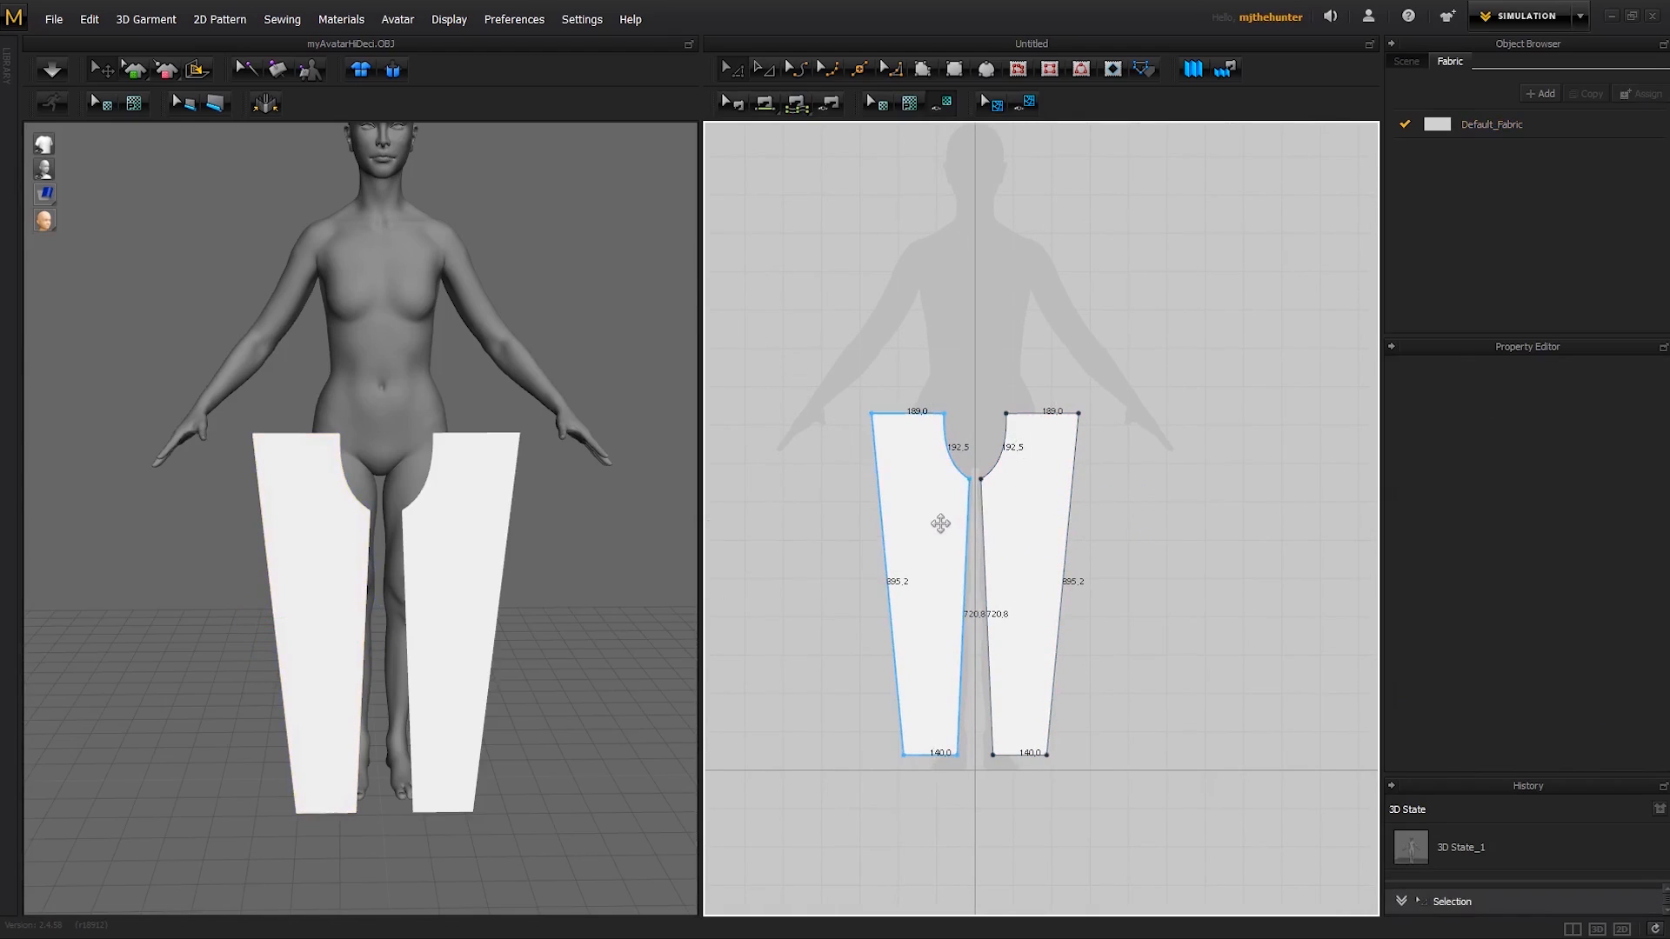
{"action": "left_click", "coordinate": [931, 529]}
{"action": "left_click", "coordinate": [1028, 525], "text": "shift"}
{"action": "right_click", "coordinate": [1018, 530]}
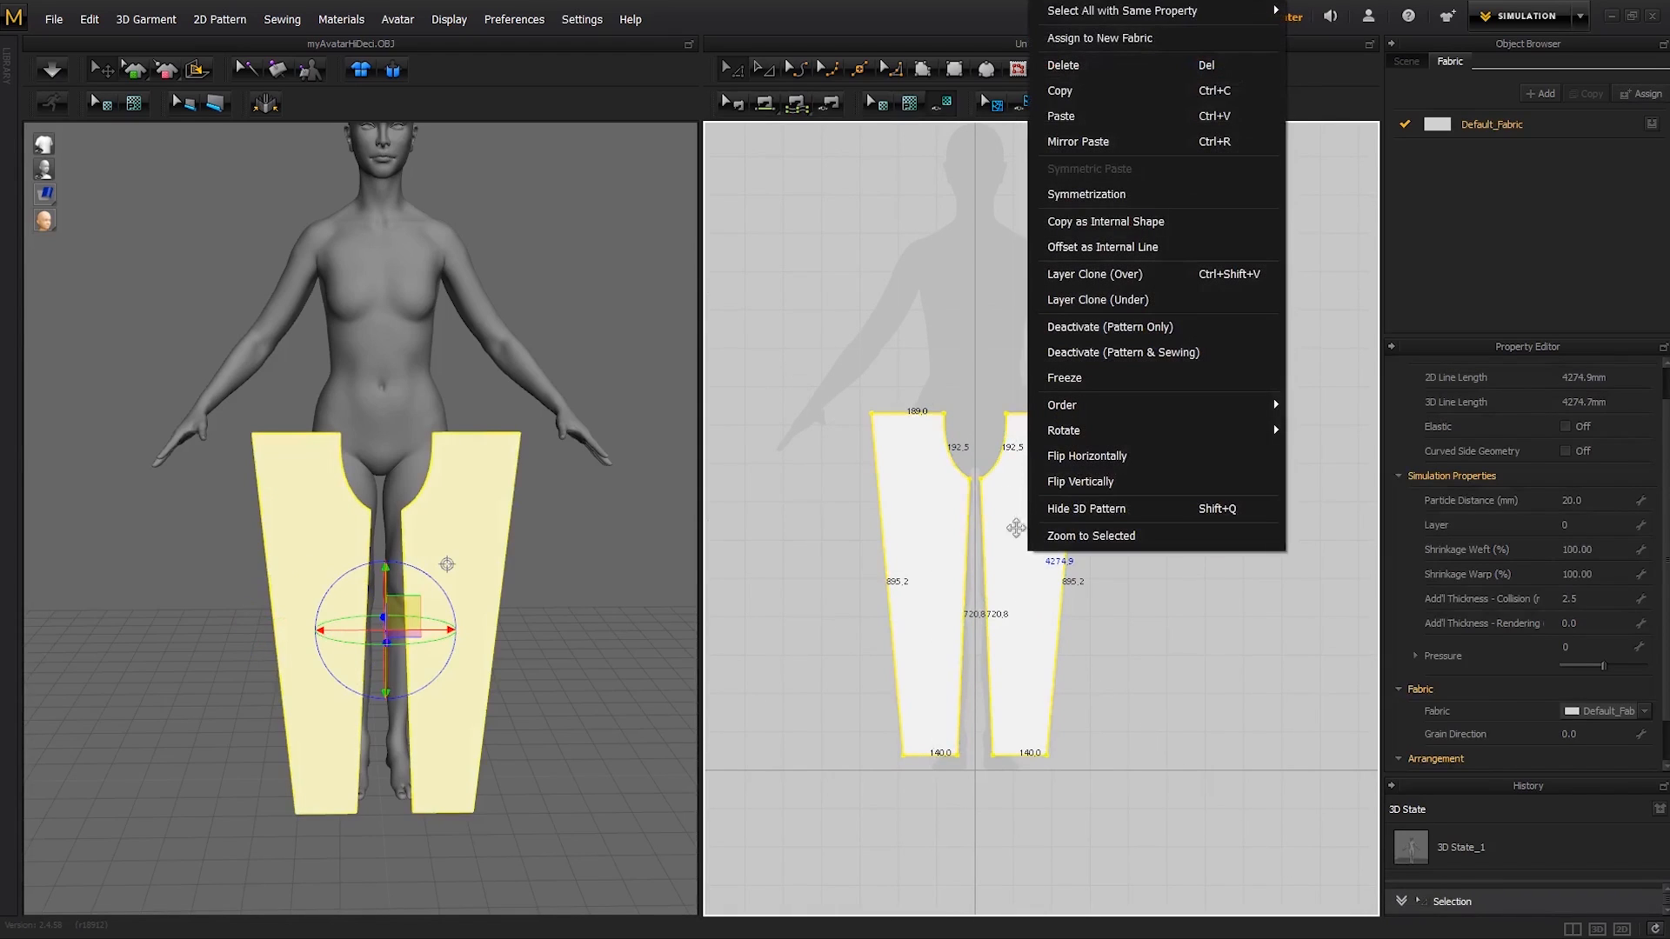
{"action": "left_click", "coordinate": [1069, 602]}
{"action": "left_click", "coordinate": [1031, 570]}
{"action": "left_click", "coordinate": [950, 557], "text": "shift"}
{"action": "left_click", "coordinate": [1118, 550]}
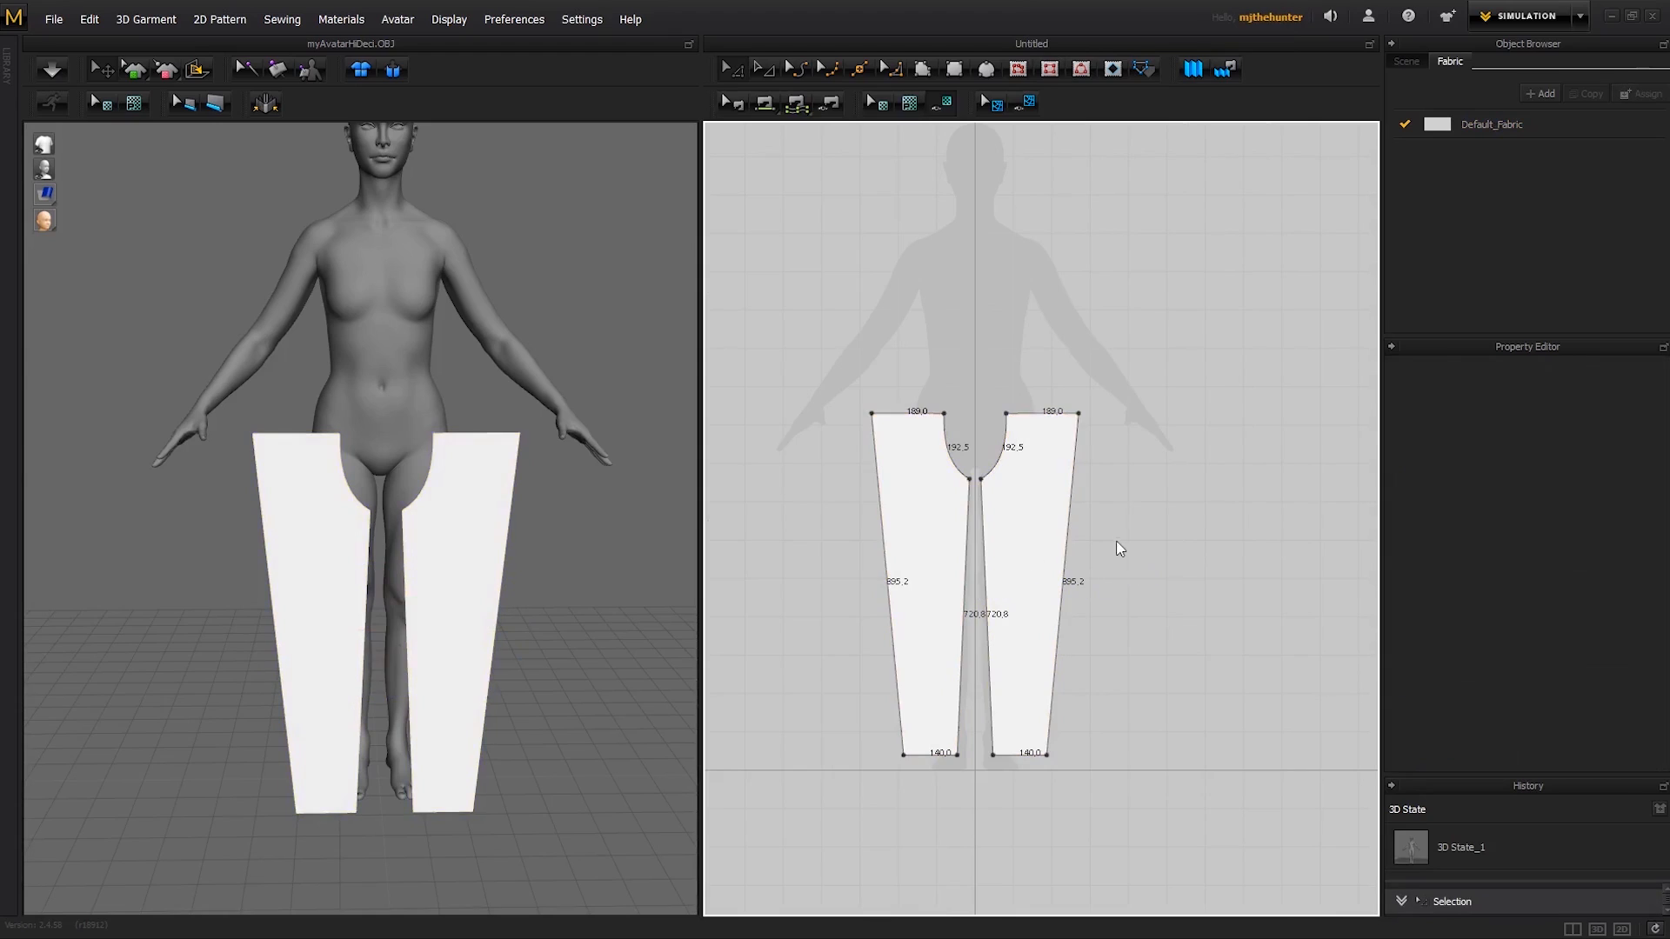
- Symmetric-paste the copied pair of leg patterns beside the originals at the same height in the 2D view
{"action": "right_click", "coordinate": [1116, 546]}
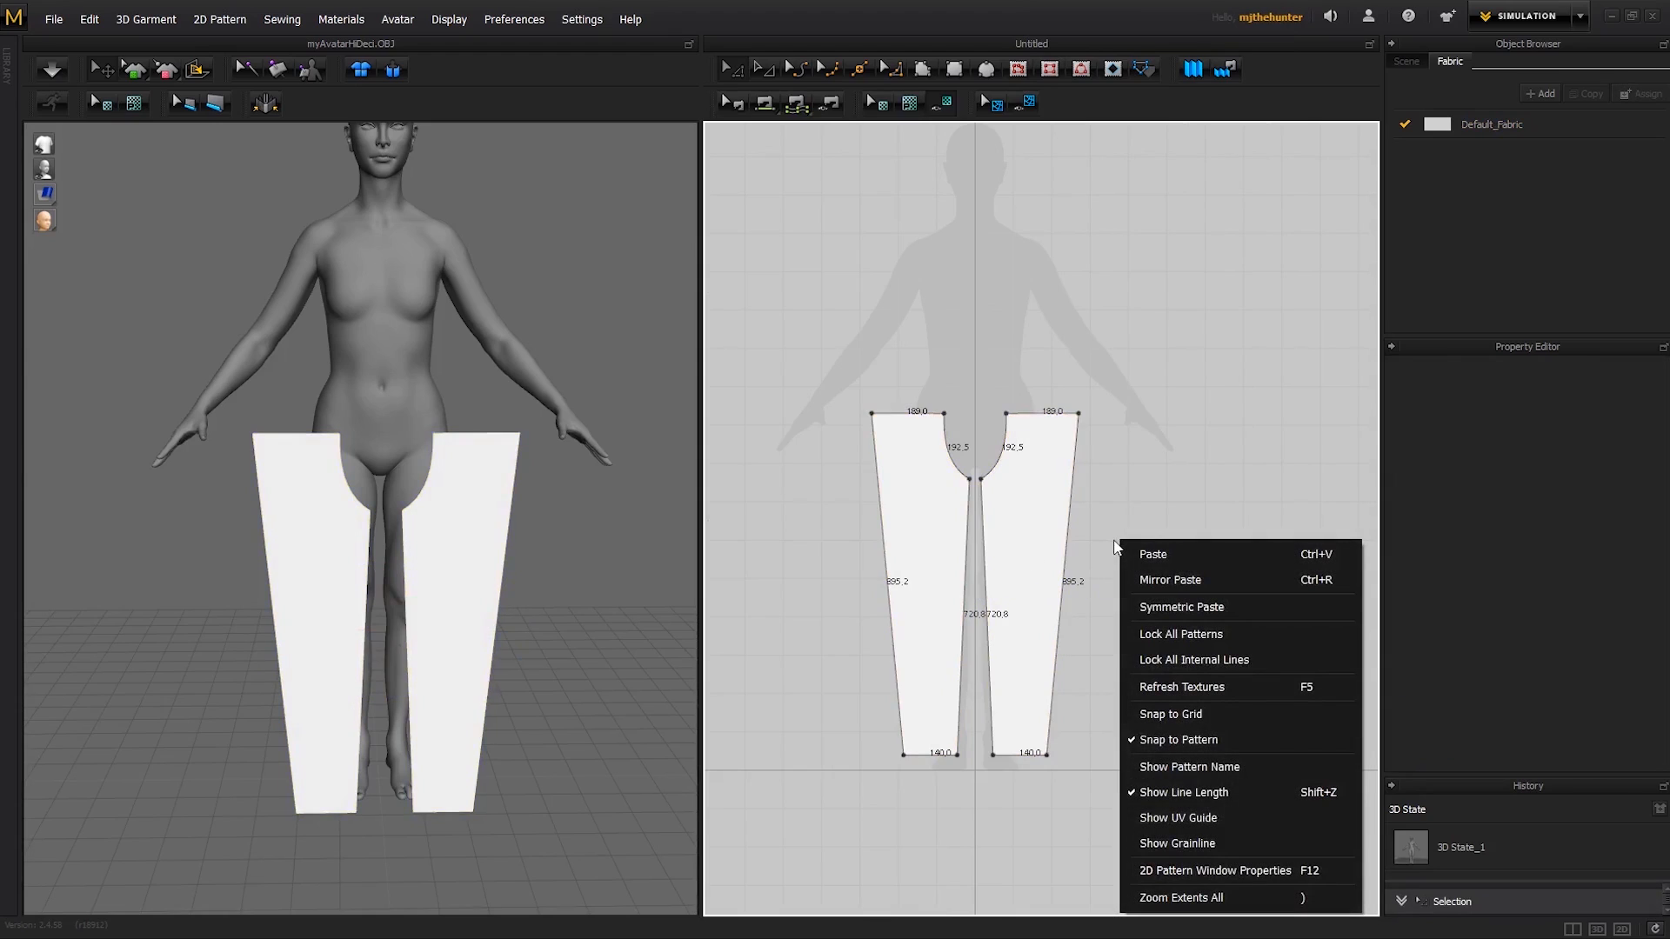
{"action": "left_click", "coordinate": [1176, 607]}
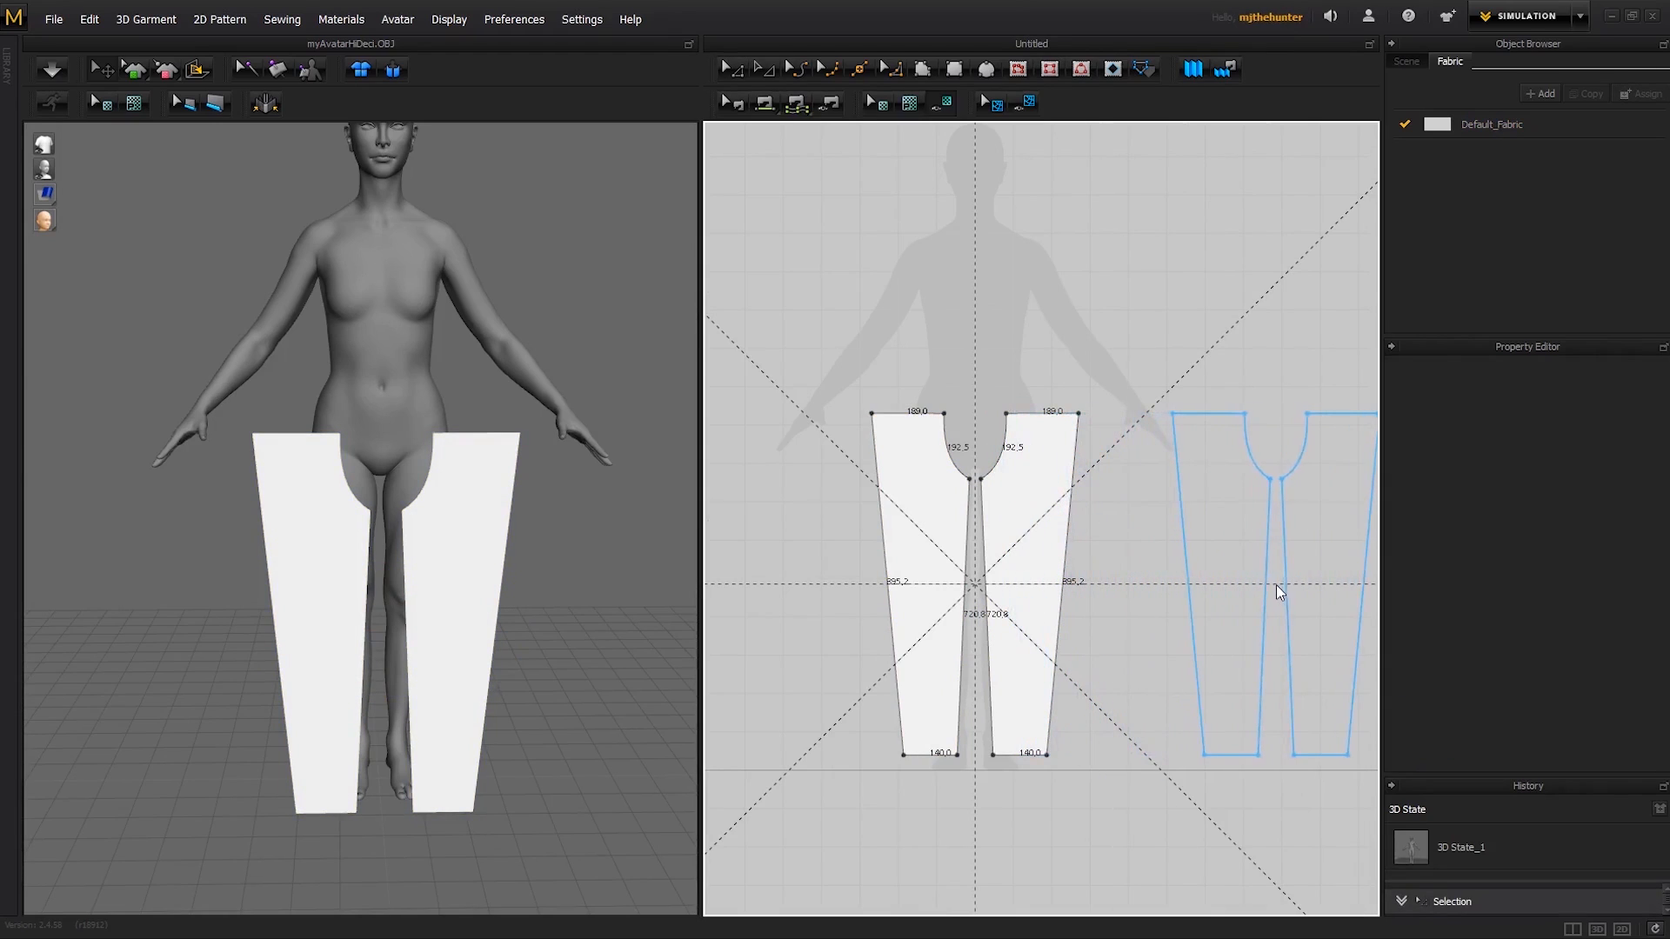
{"action": "left_click", "coordinate": [1270, 580]}
{"action": "left_click", "coordinate": [1202, 328]}
{"action": "middle_click_drag", "start_coordinate": [1204, 353], "coordinate": [1140, 354]}
{"action": "scroll", "coordinate": [1126, 365], "scroll_direction": "down", "scroll_amount": 2}
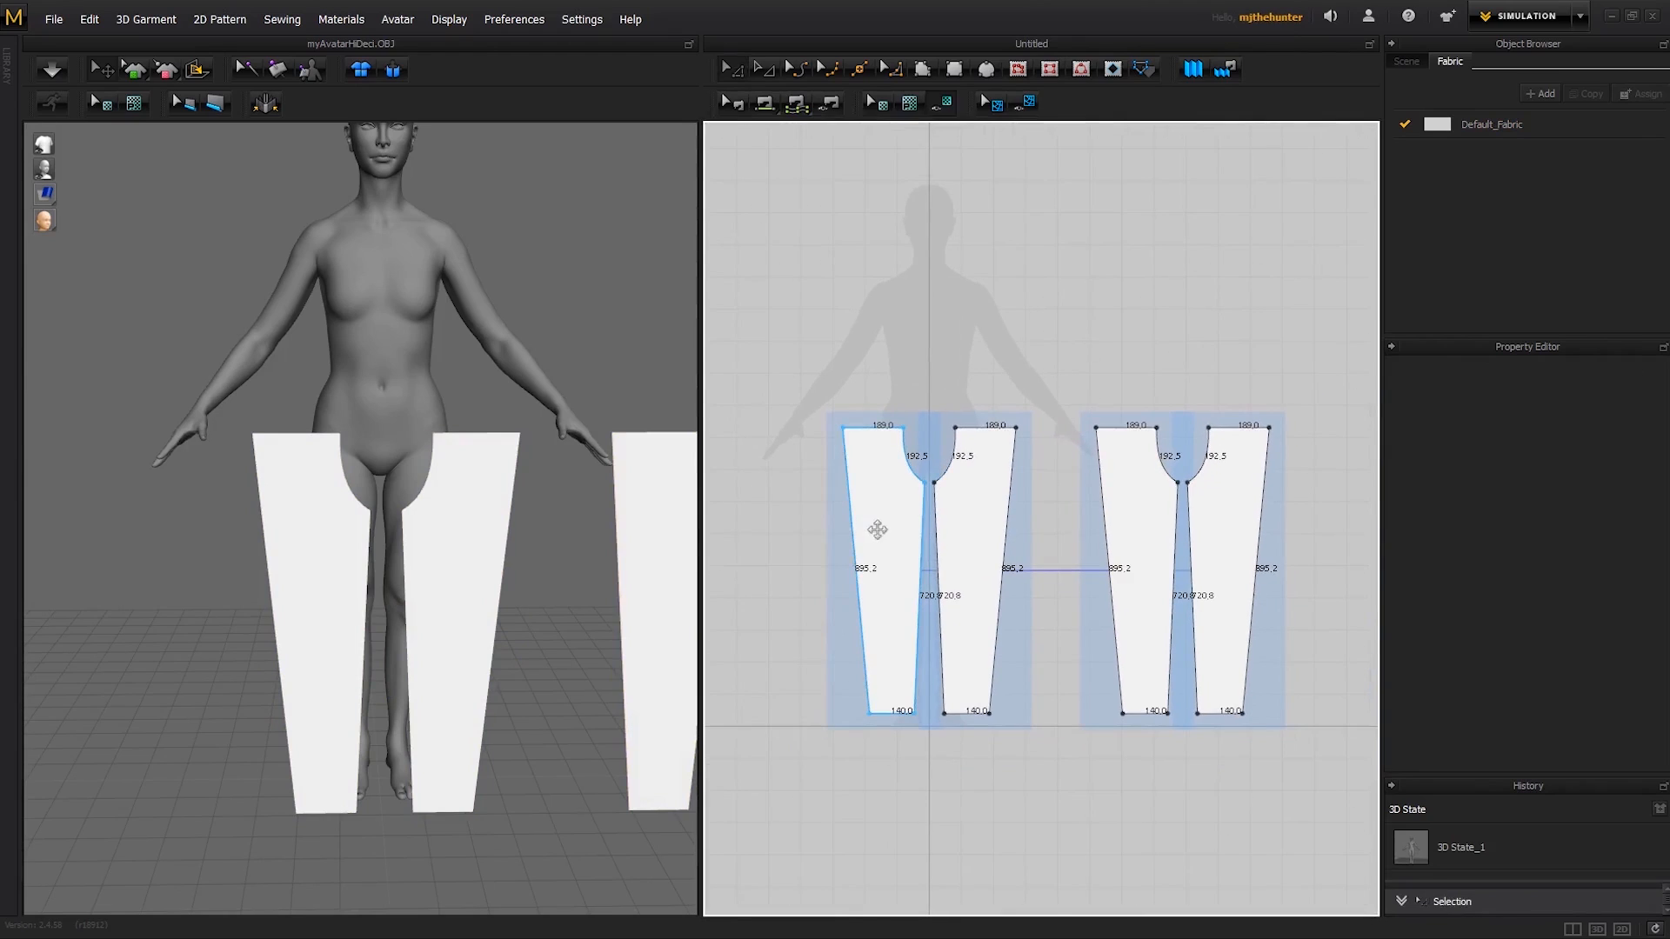
- Spread the four leg patterns apart horizontally in the 2D view, leaving gaps between neighbouring pieces
{"action": "left_click_drag", "start_coordinate": [887, 540], "coordinate": [845, 540]}
{"action": "left_click_drag", "start_coordinate": [983, 521], "coordinate": [1002, 527]}
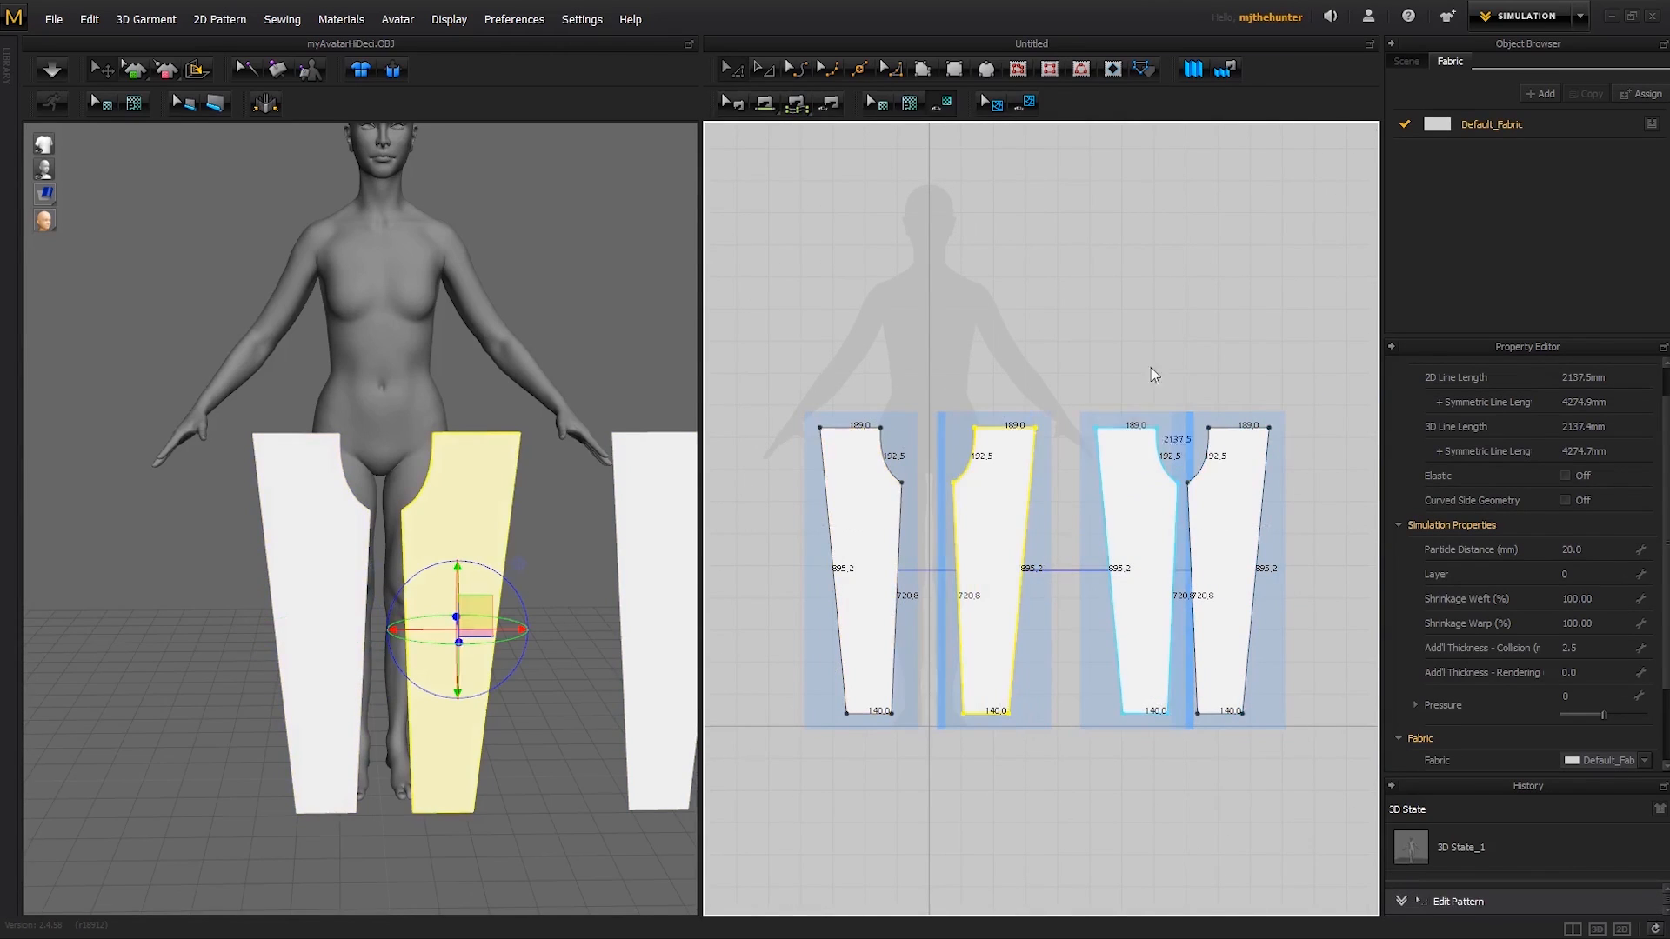
{"action": "left_click_drag", "start_coordinate": [1126, 507], "coordinate": [1112, 507]}
{"action": "left_click_drag", "start_coordinate": [1230, 514], "coordinate": [1250, 514]}
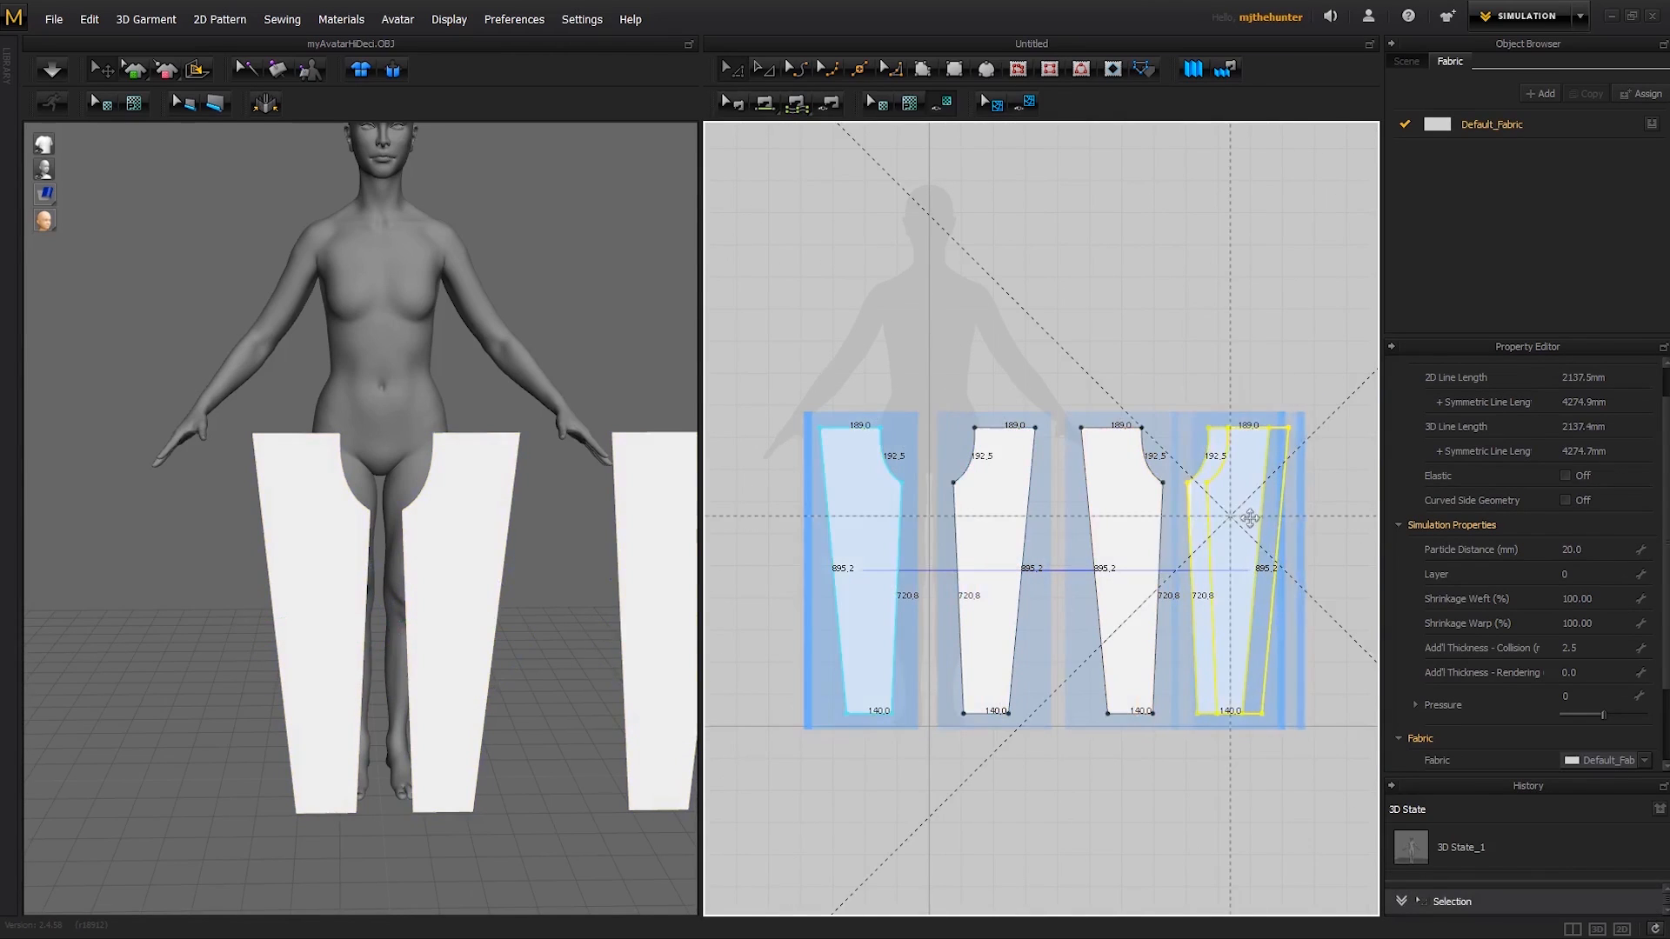
{"action": "left_click", "coordinate": [1234, 390]}
- Try moving the outermost original leg pattern upward in the 2D view, and undo the move
{"action": "left_click", "coordinate": [897, 553]}
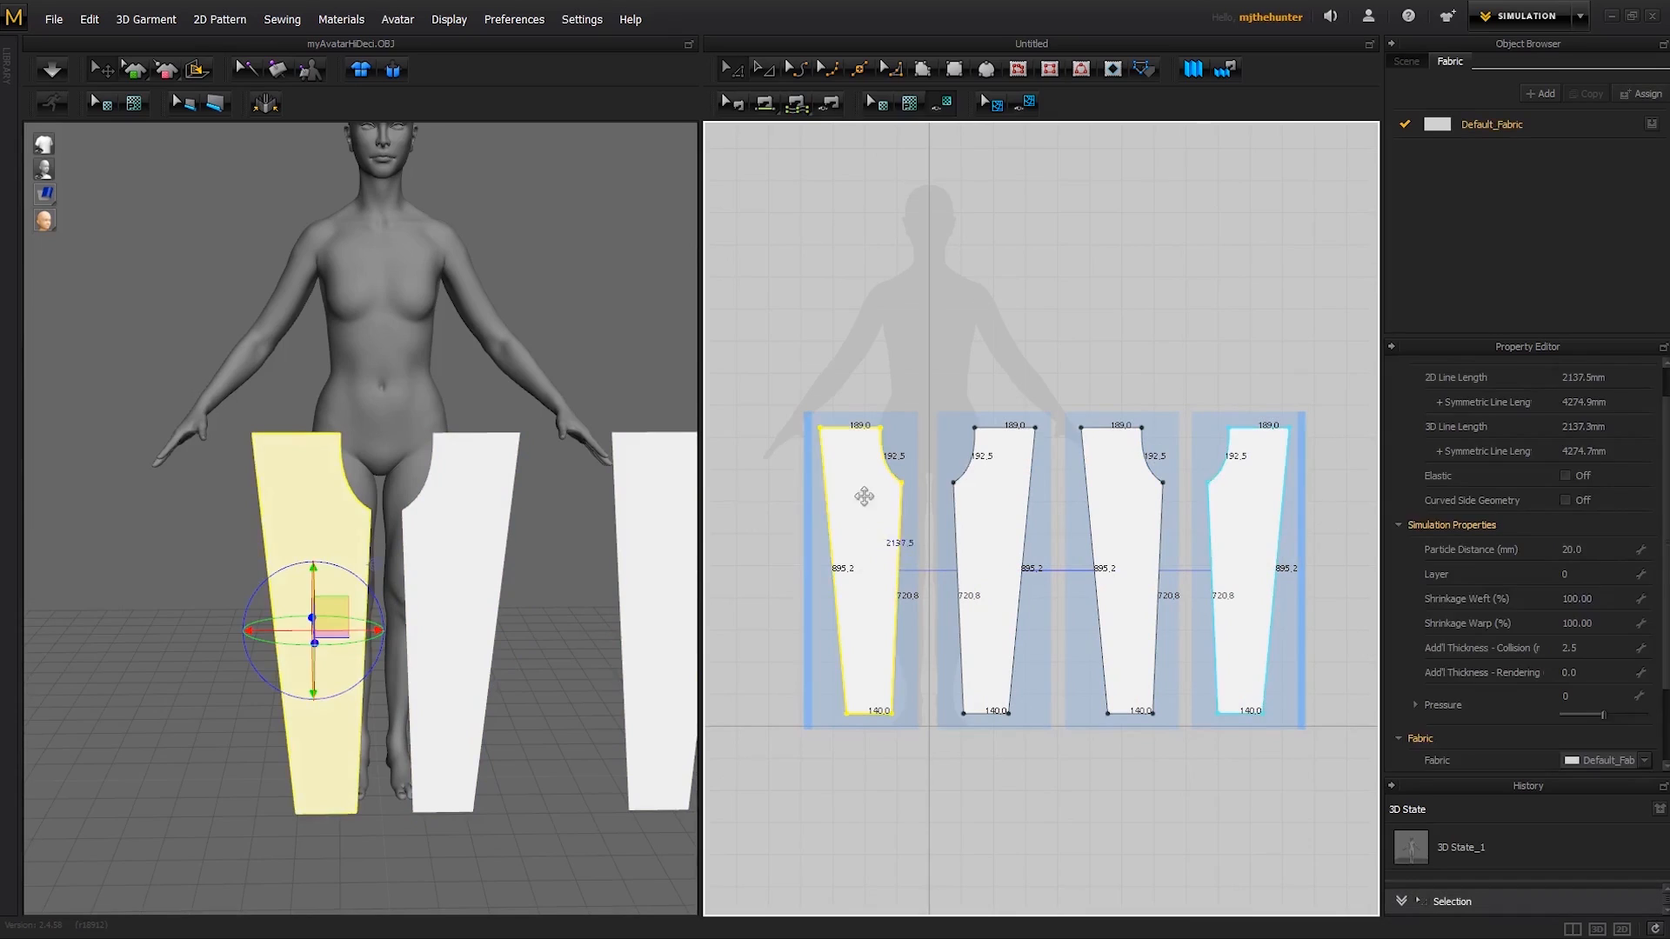
{"action": "left_click_drag", "start_coordinate": [864, 488], "coordinate": [850, 333]}
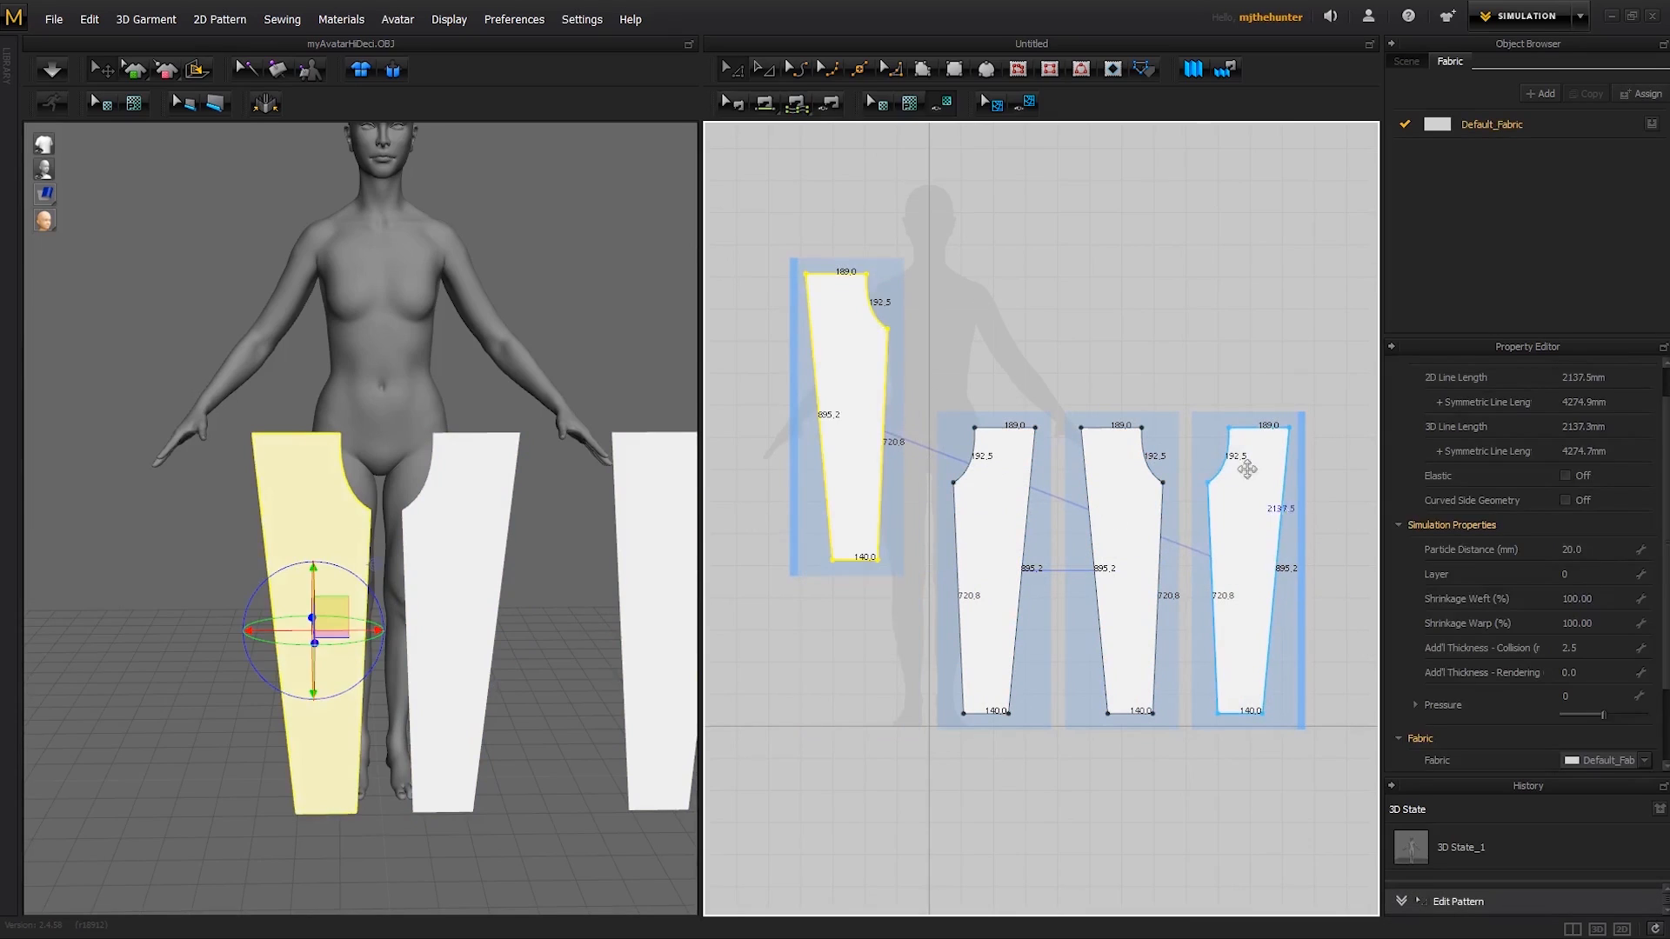
{"action": "key", "text": "ctrl+z"}
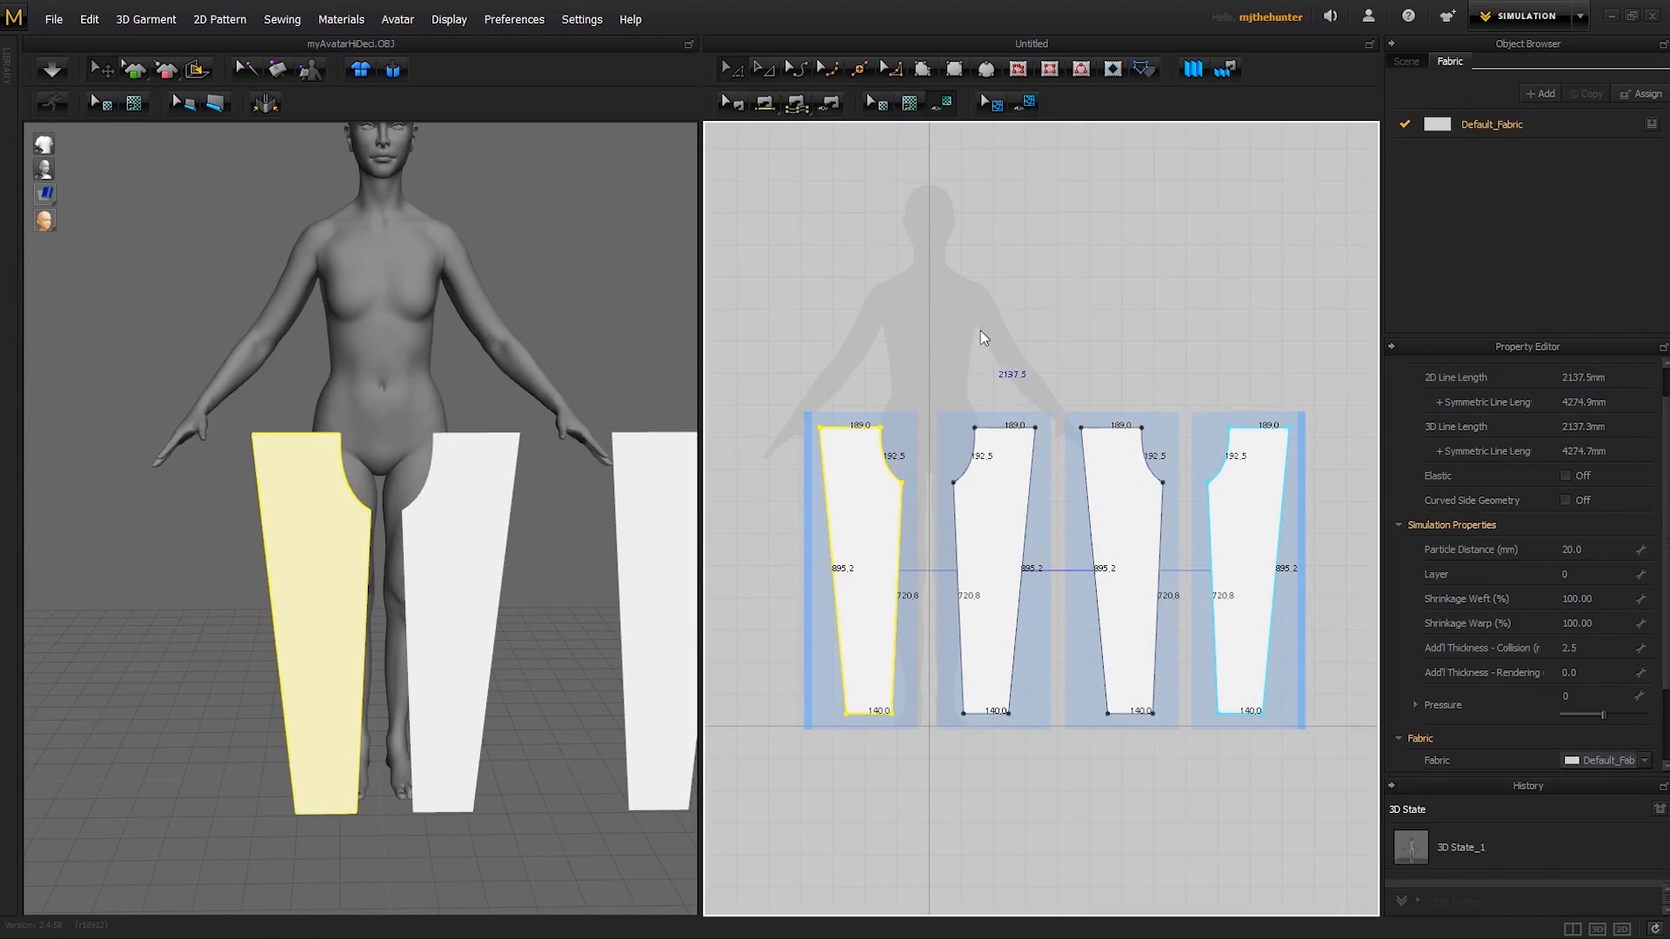
{"action": "left_click", "coordinate": [875, 399]}
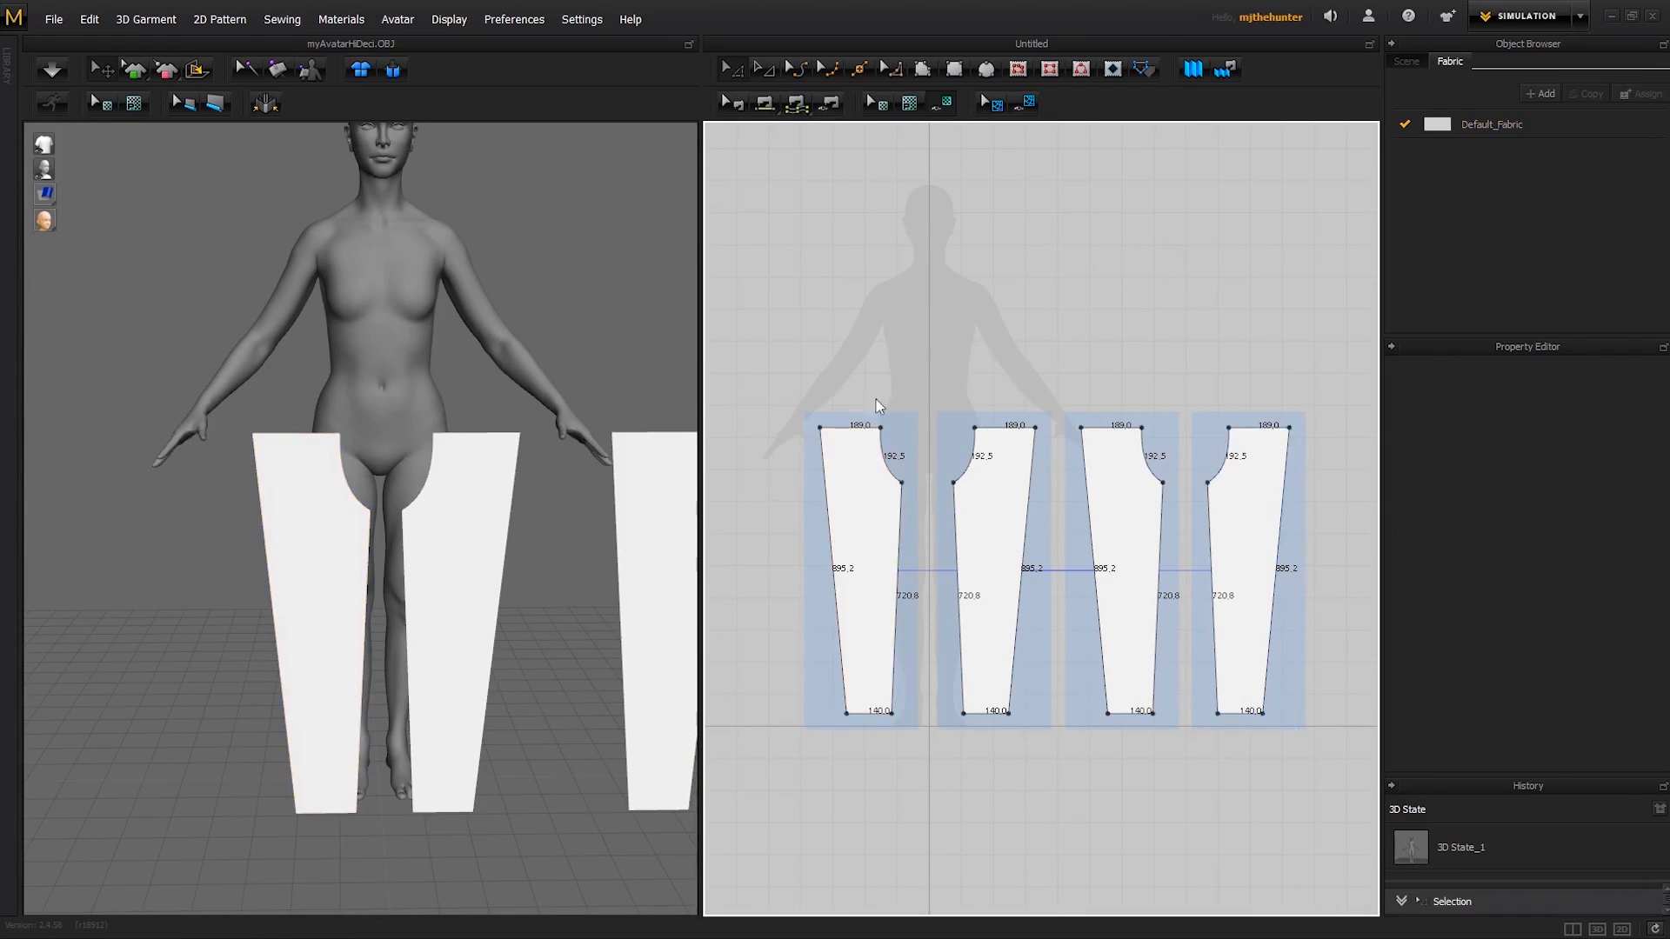
- Move both pasted leg patterns together in the 3D view from beside the avatar to behind its legs
{"action": "right_click_drag", "start_coordinate": [511, 525], "coordinate": [471, 567]}
{"action": "left_click", "coordinate": [471, 567]}
{"action": "right_click_drag", "start_coordinate": [537, 511], "coordinate": [514, 519]}
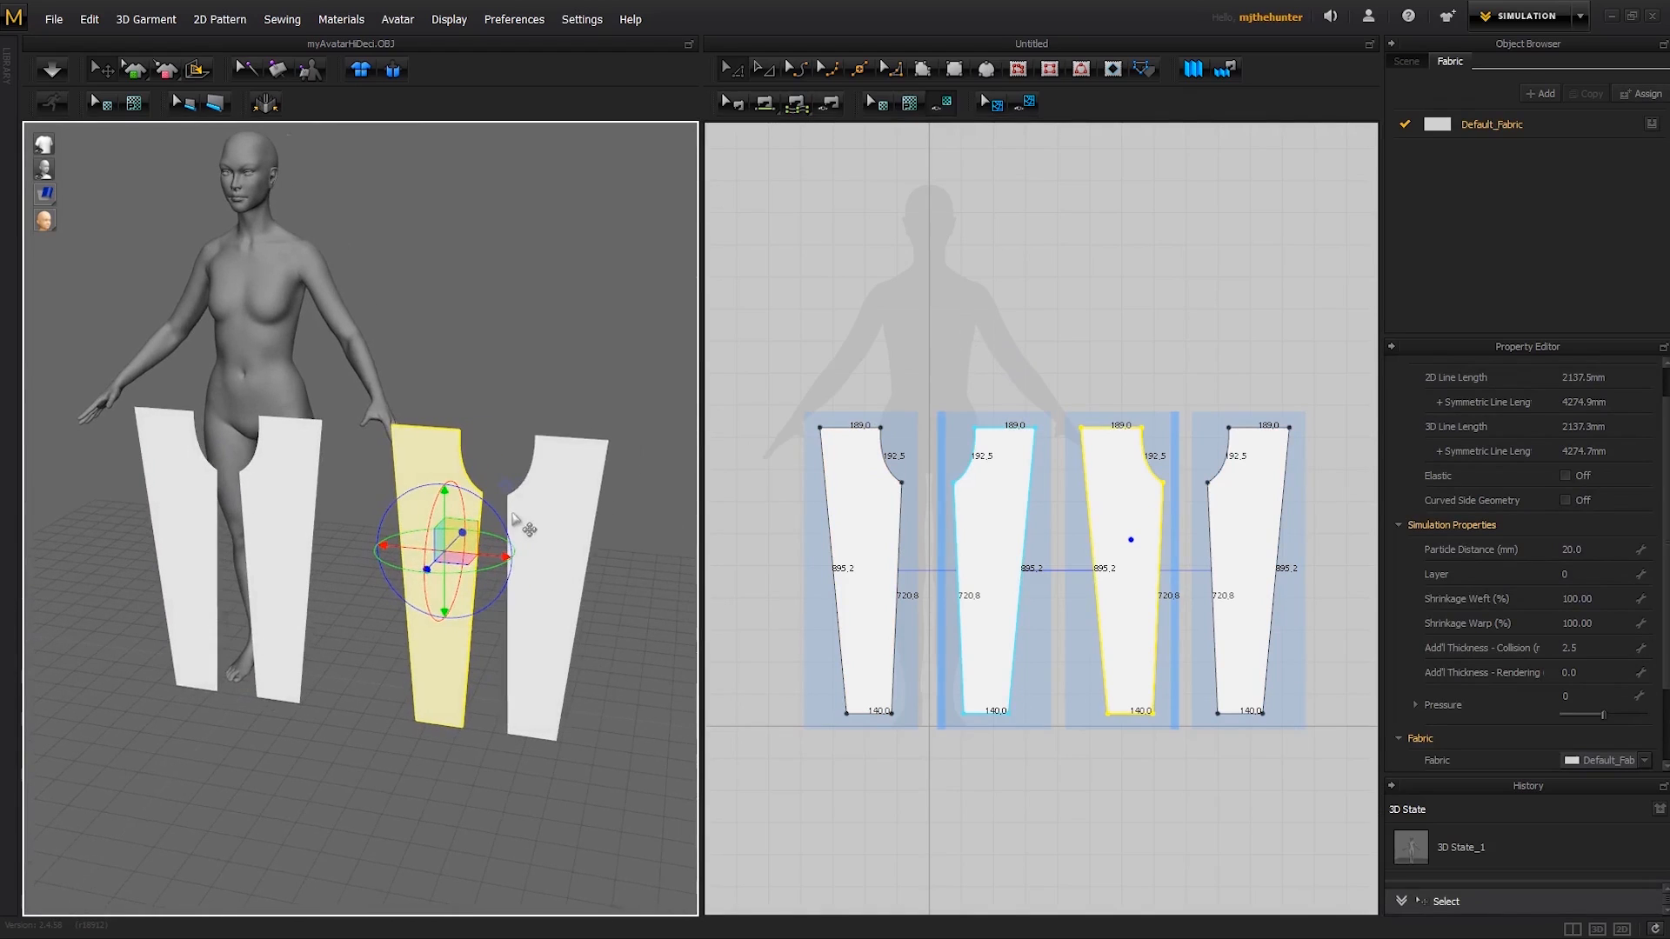
{"action": "left_click", "coordinate": [569, 525], "text": "shift"}
{"action": "right_click_drag", "start_coordinate": [608, 475], "coordinate": [585, 497]}
{"action": "left_click", "coordinate": [619, 557]}
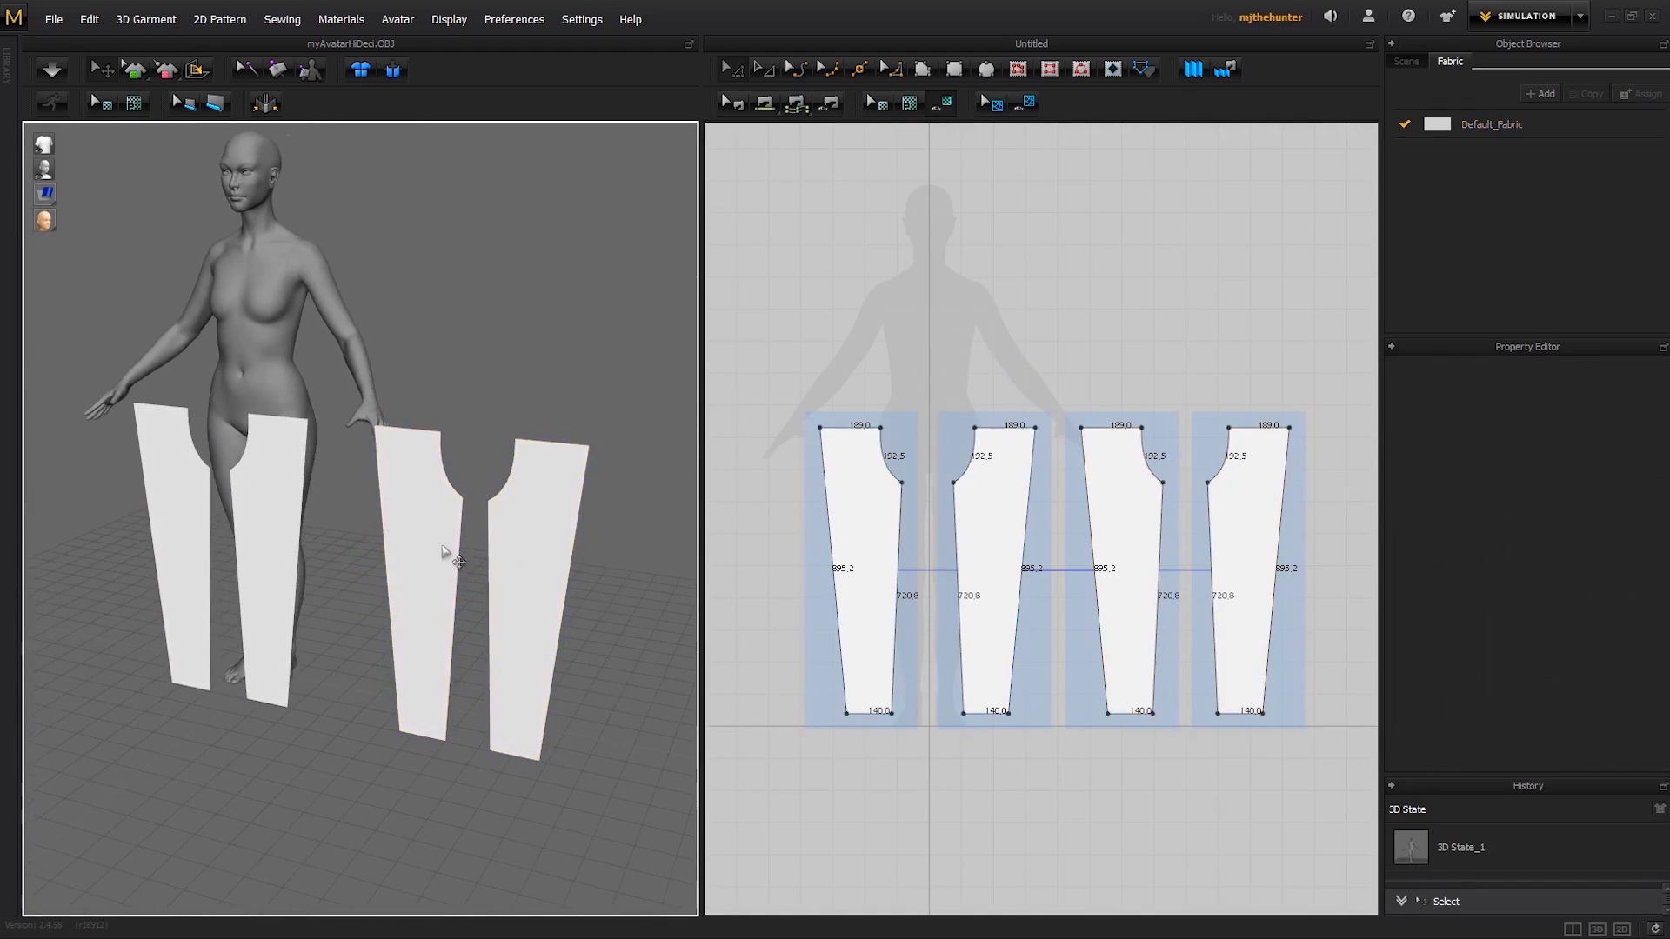
{"action": "left_click", "coordinate": [432, 557]}
{"action": "left_click", "coordinate": [541, 550], "text": "shift"}
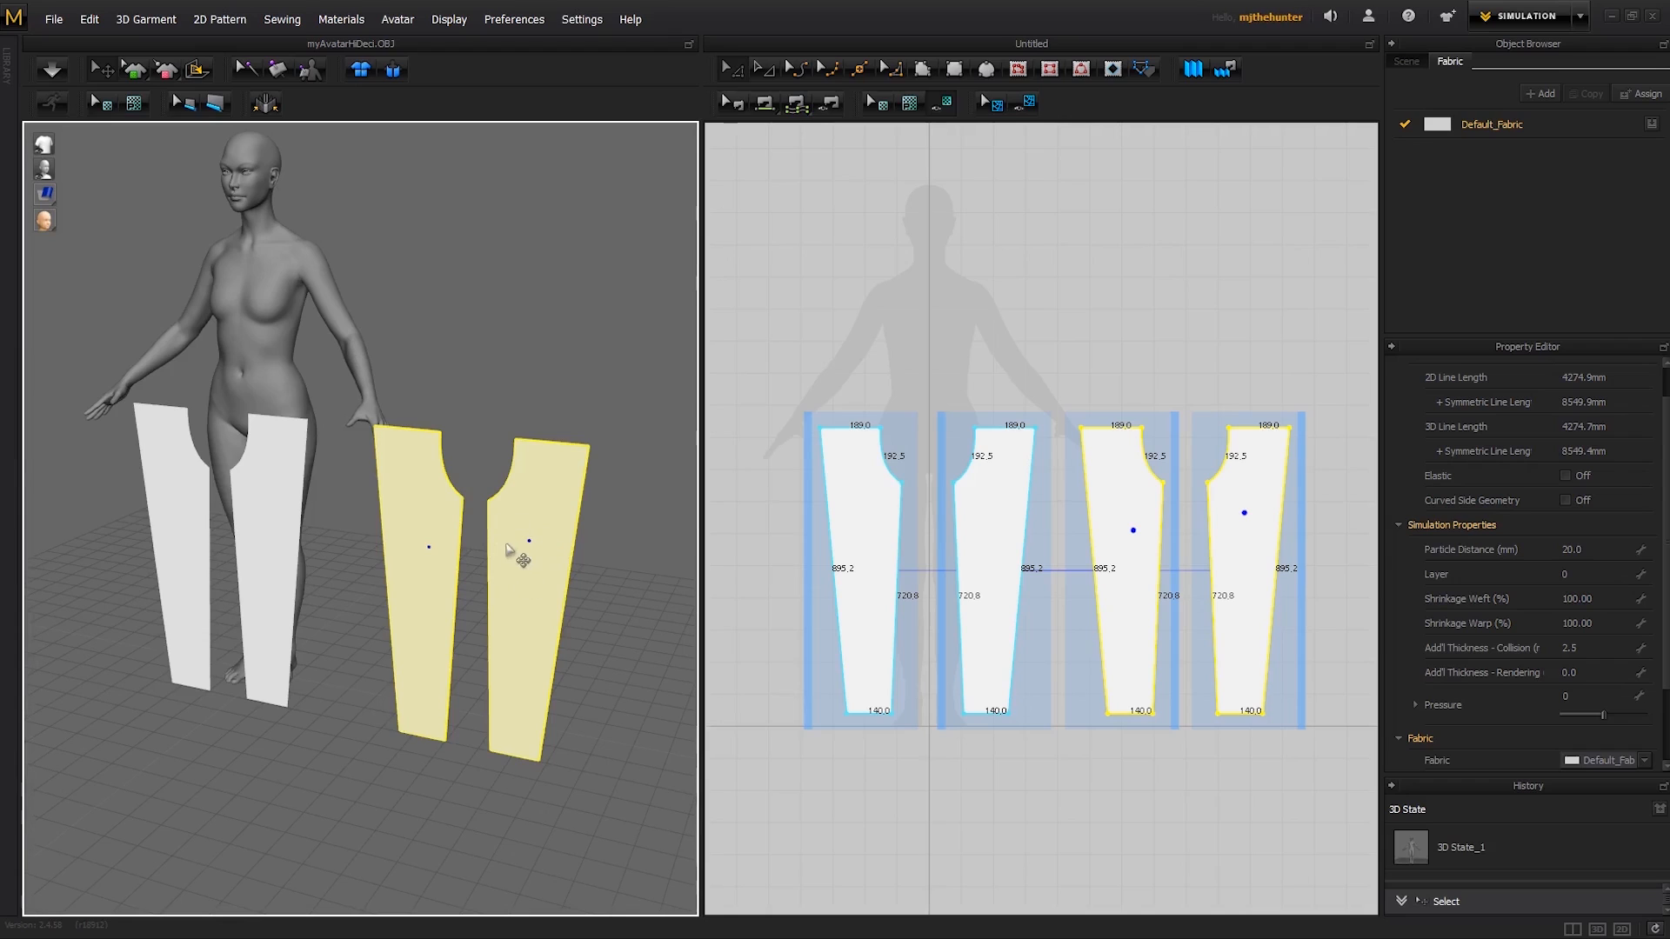
{"action": "left_click", "coordinate": [525, 624]}
{"action": "right_click_drag", "start_coordinate": [620, 557], "coordinate": [480, 569]}
{"action": "left_click_drag", "start_coordinate": [249, 726], "coordinate": [470, 672]}
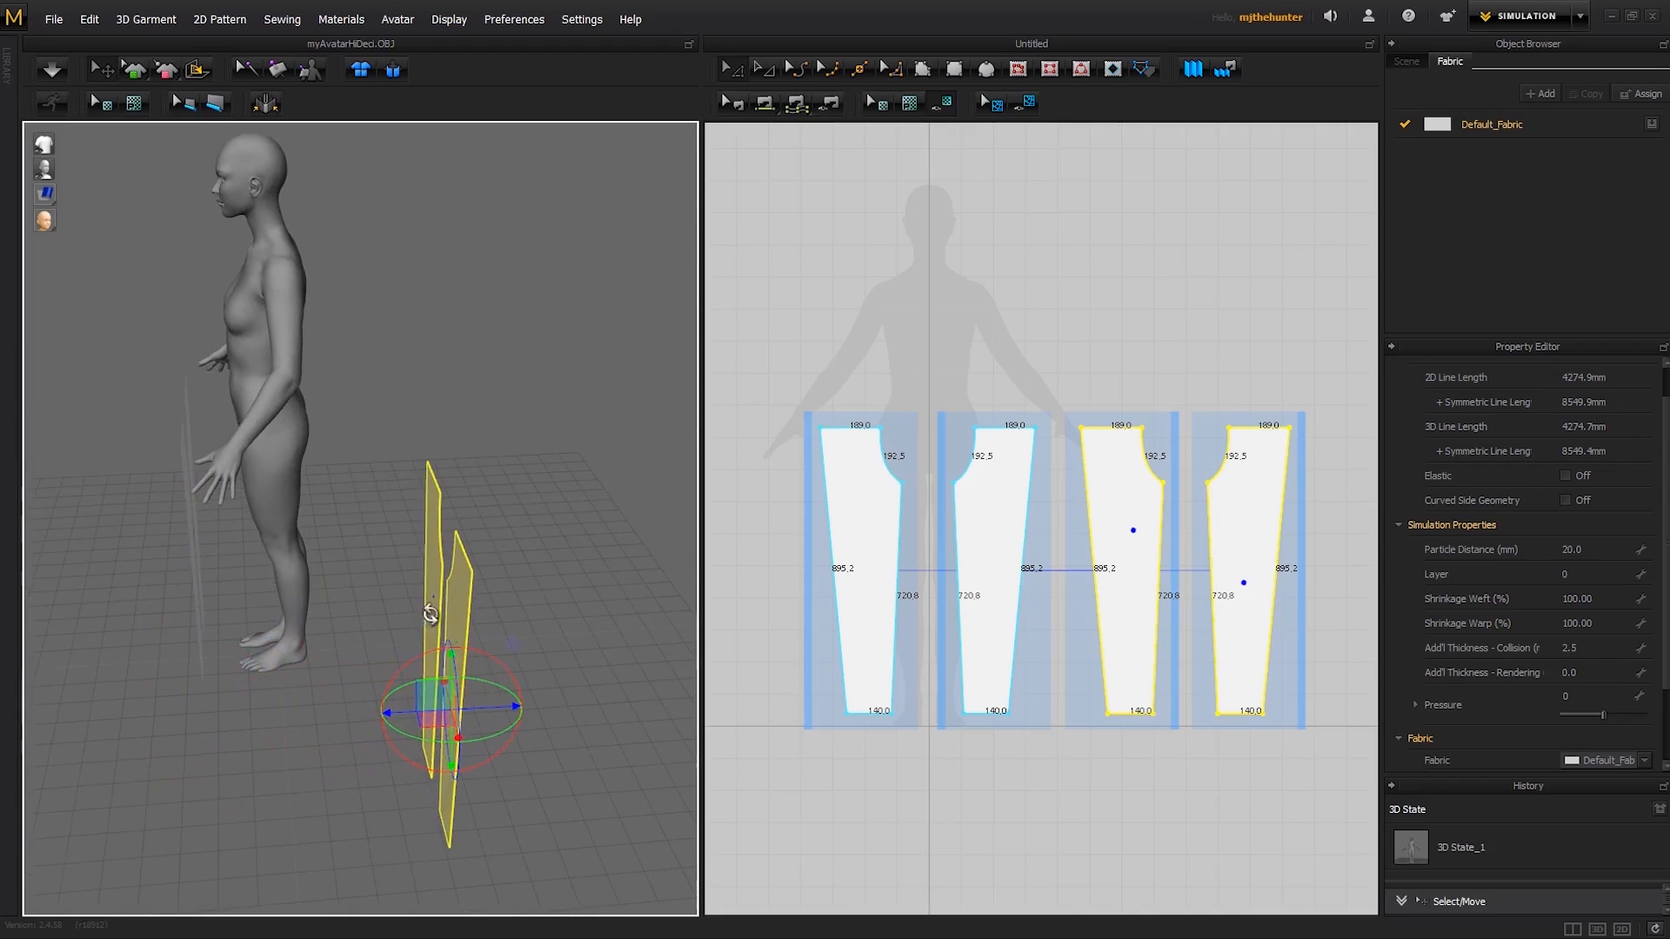
{"action": "right_click_drag", "start_coordinate": [471, 671], "coordinate": [363, 513]}
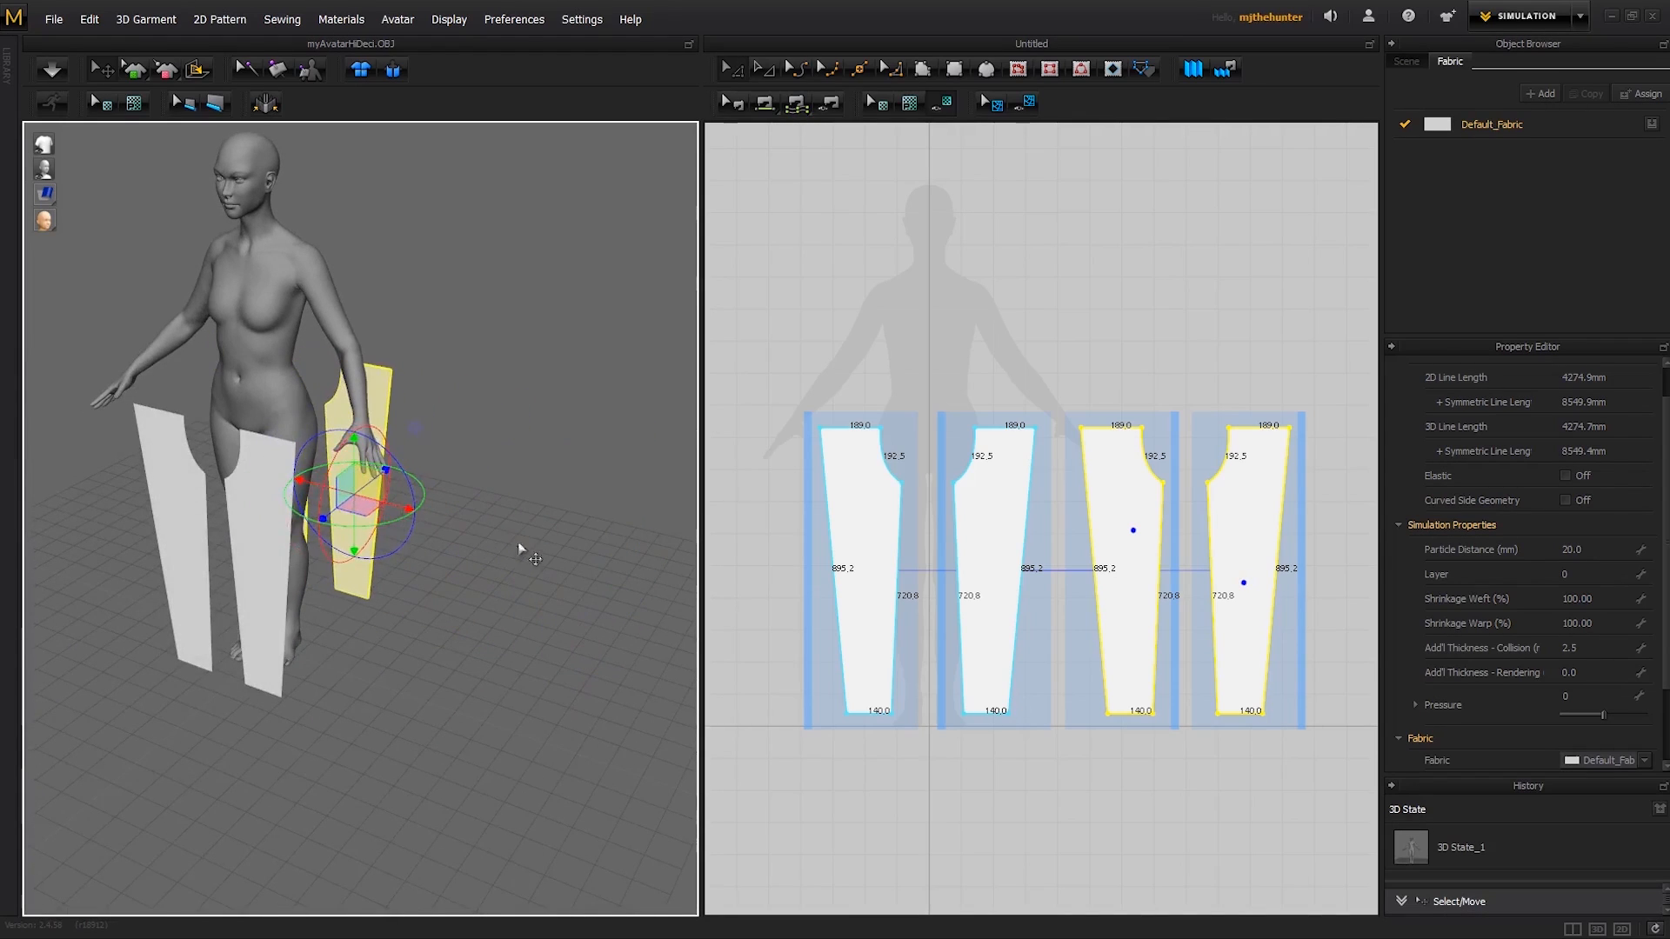
- Flip the two leg patterns behind the avatar horizontally in the 3D view so their outer faces point away from the body
{"action": "right_click_drag", "start_coordinate": [522, 548], "coordinate": [430, 513]}
{"action": "middle_click_drag", "start_coordinate": [431, 513], "coordinate": [490, 498]}
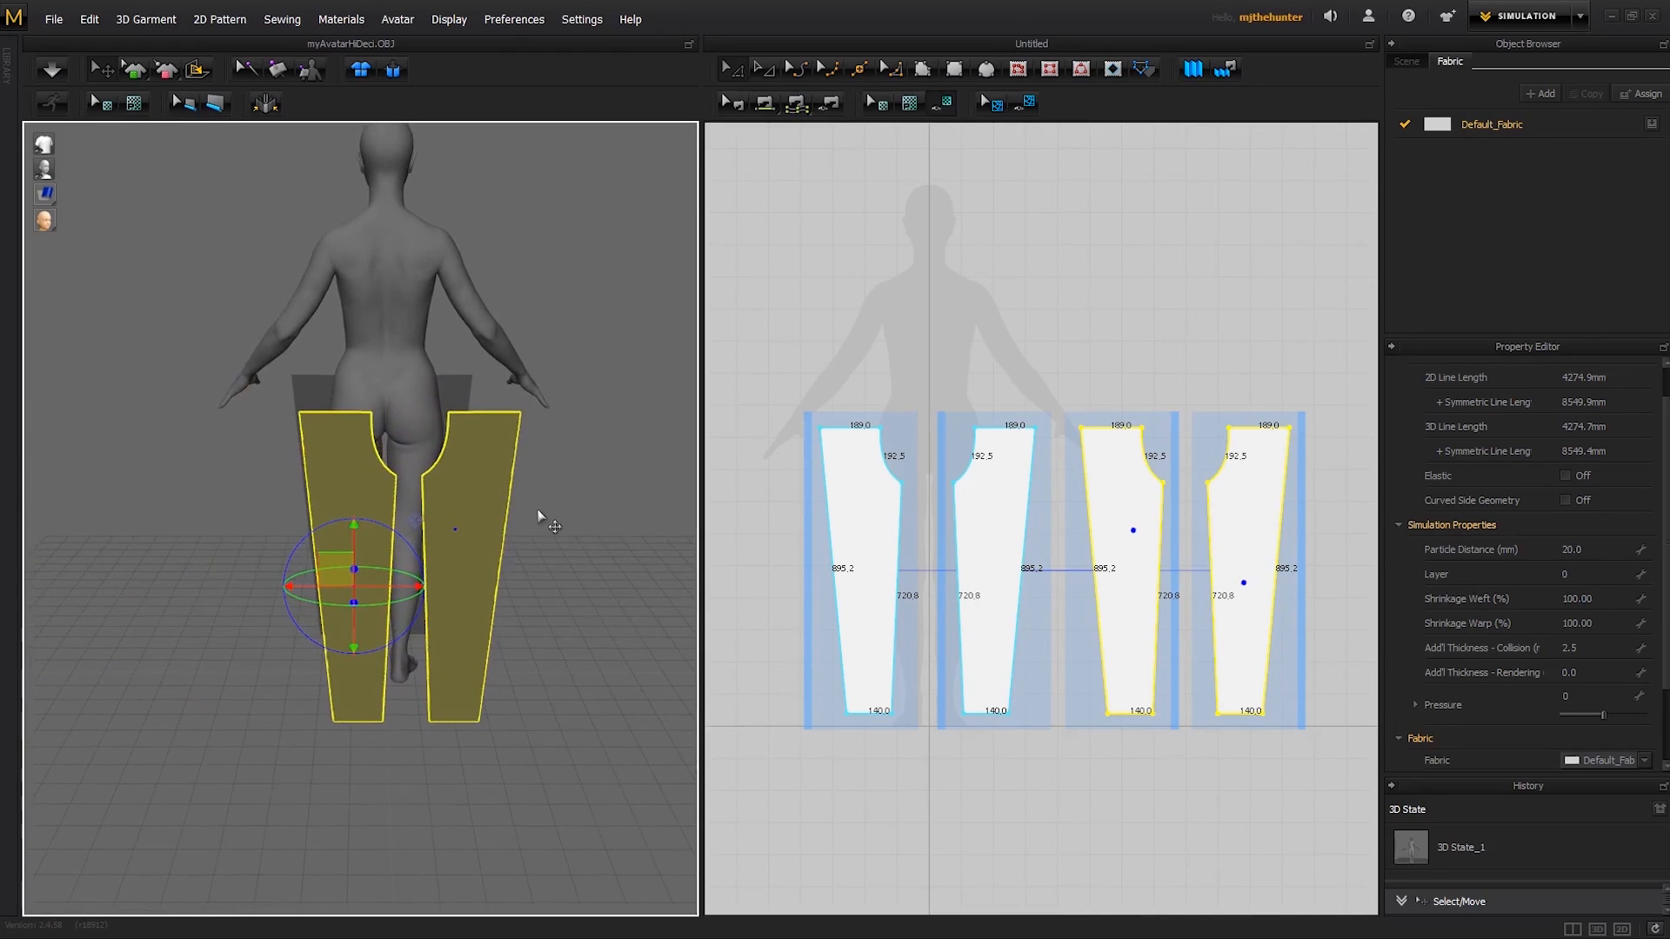
{"action": "key", "text": "ctrl+g"}
{"action": "right_click", "coordinate": [485, 535]}
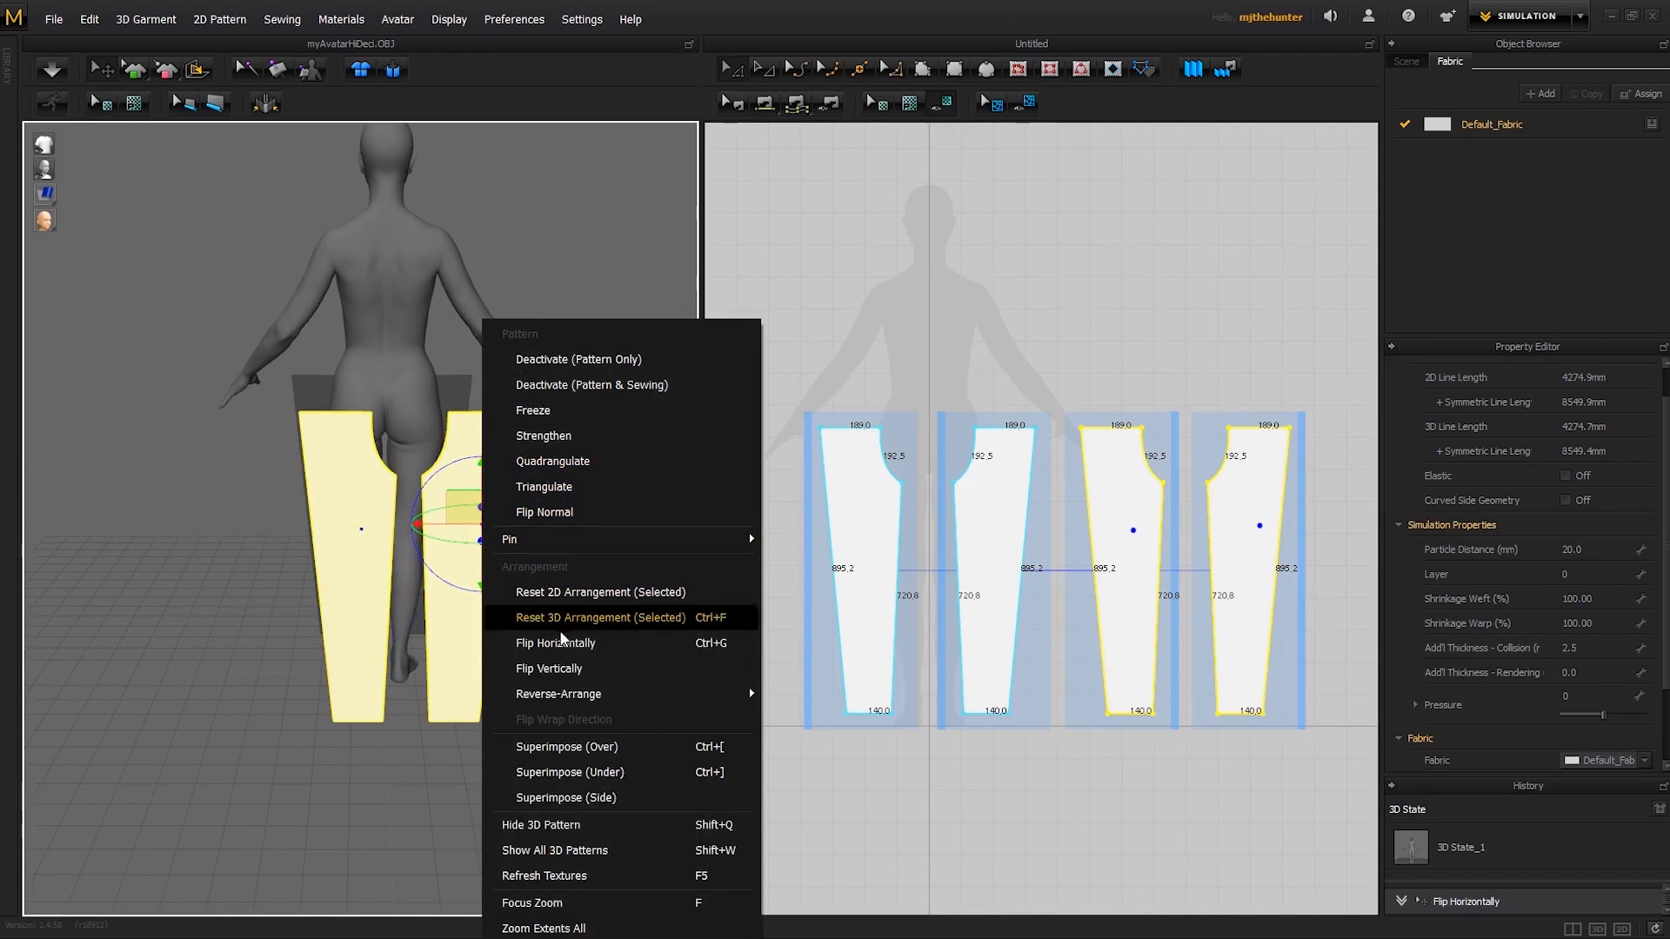
{"action": "left_click", "coordinate": [556, 643]}
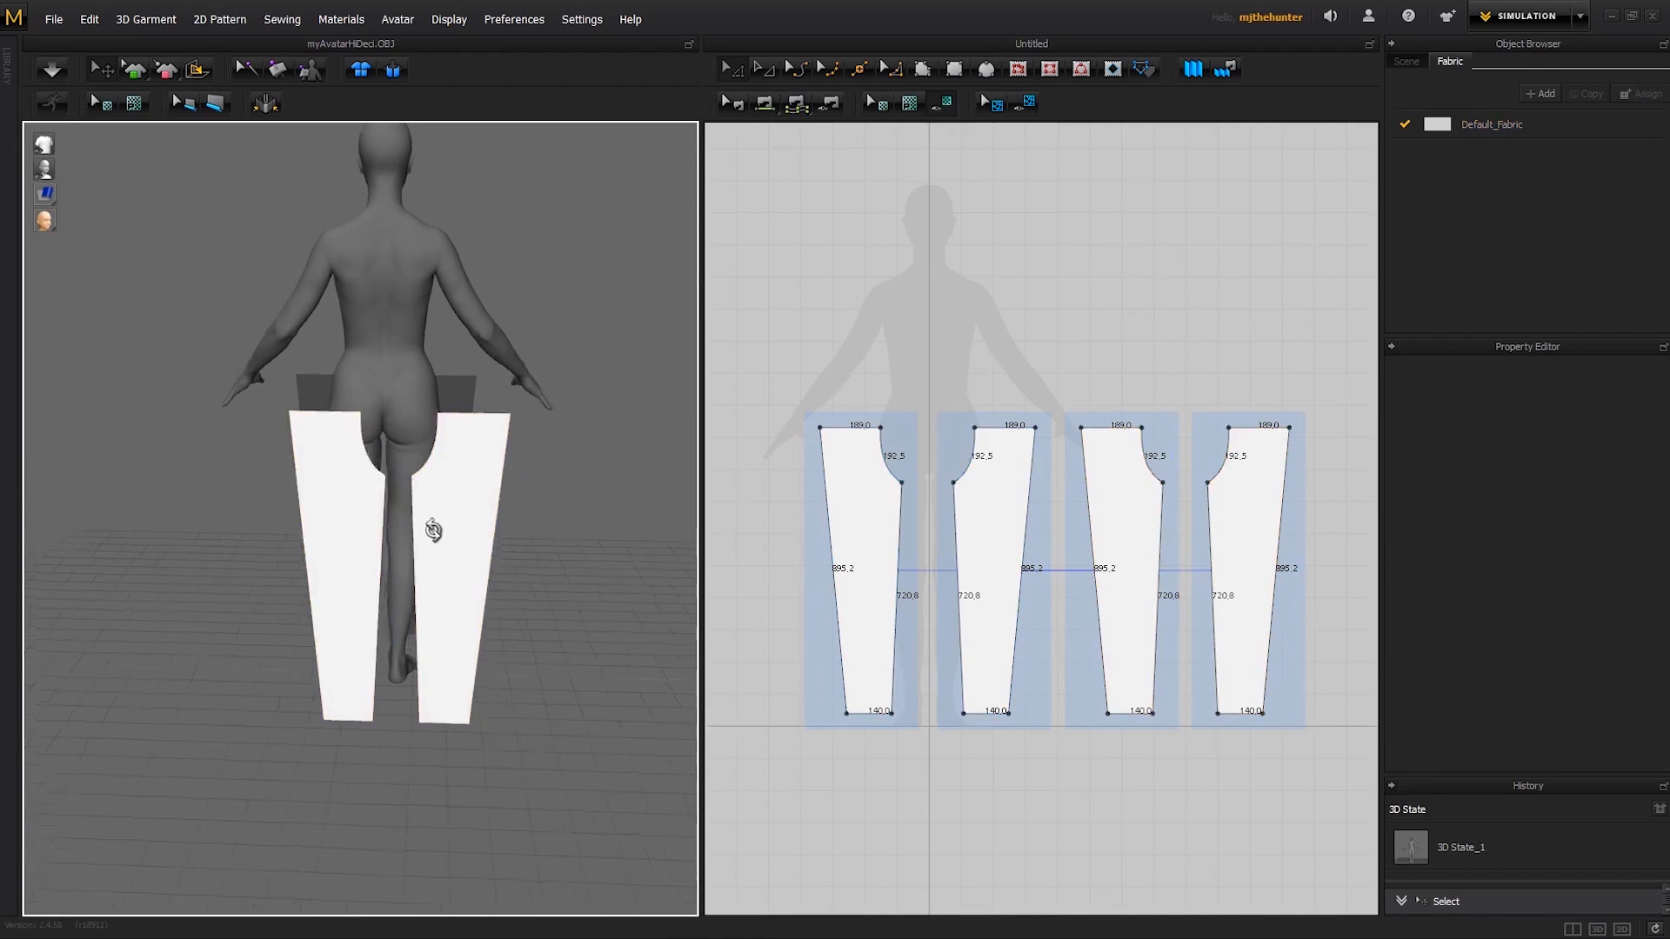
- Move the two back leg patterns together closer to the avatar in the 3D view
{"action": "right_click_drag", "start_coordinate": [429, 529], "coordinate": [649, 567]}
{"action": "left_click", "coordinate": [517, 589]}
{"action": "left_click", "coordinate": [649, 567]}
{"action": "left_click", "coordinate": [611, 571]}
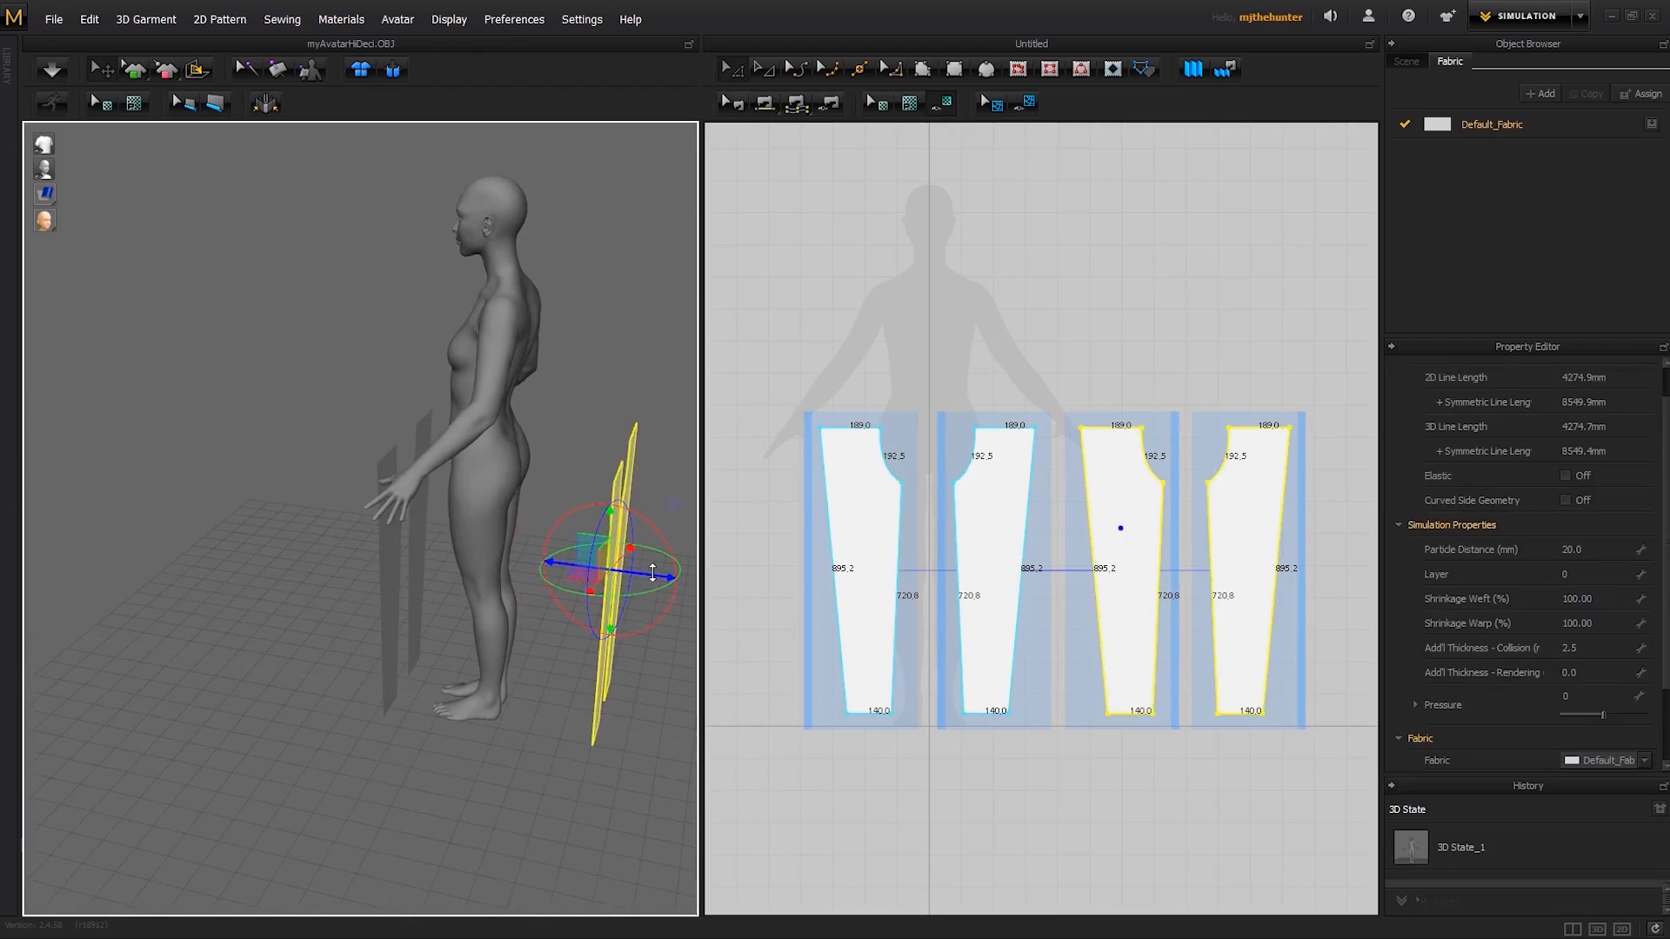
{"action": "left_click_drag", "start_coordinate": [576, 548], "coordinate": [515, 535]}
{"action": "right_click_drag", "start_coordinate": [515, 536], "coordinate": [421, 527]}
{"action": "left_click_drag", "start_coordinate": [421, 527], "coordinate": [401, 512]}
{"action": "left_click", "coordinate": [656, 539]}
{"action": "right_click_drag", "start_coordinate": [655, 538], "coordinate": [526, 522]}
- Shift each front leg pattern slightly upward and inward in the 3D view to line up with the avatar's legs
{"action": "left_click", "coordinate": [525, 521]}
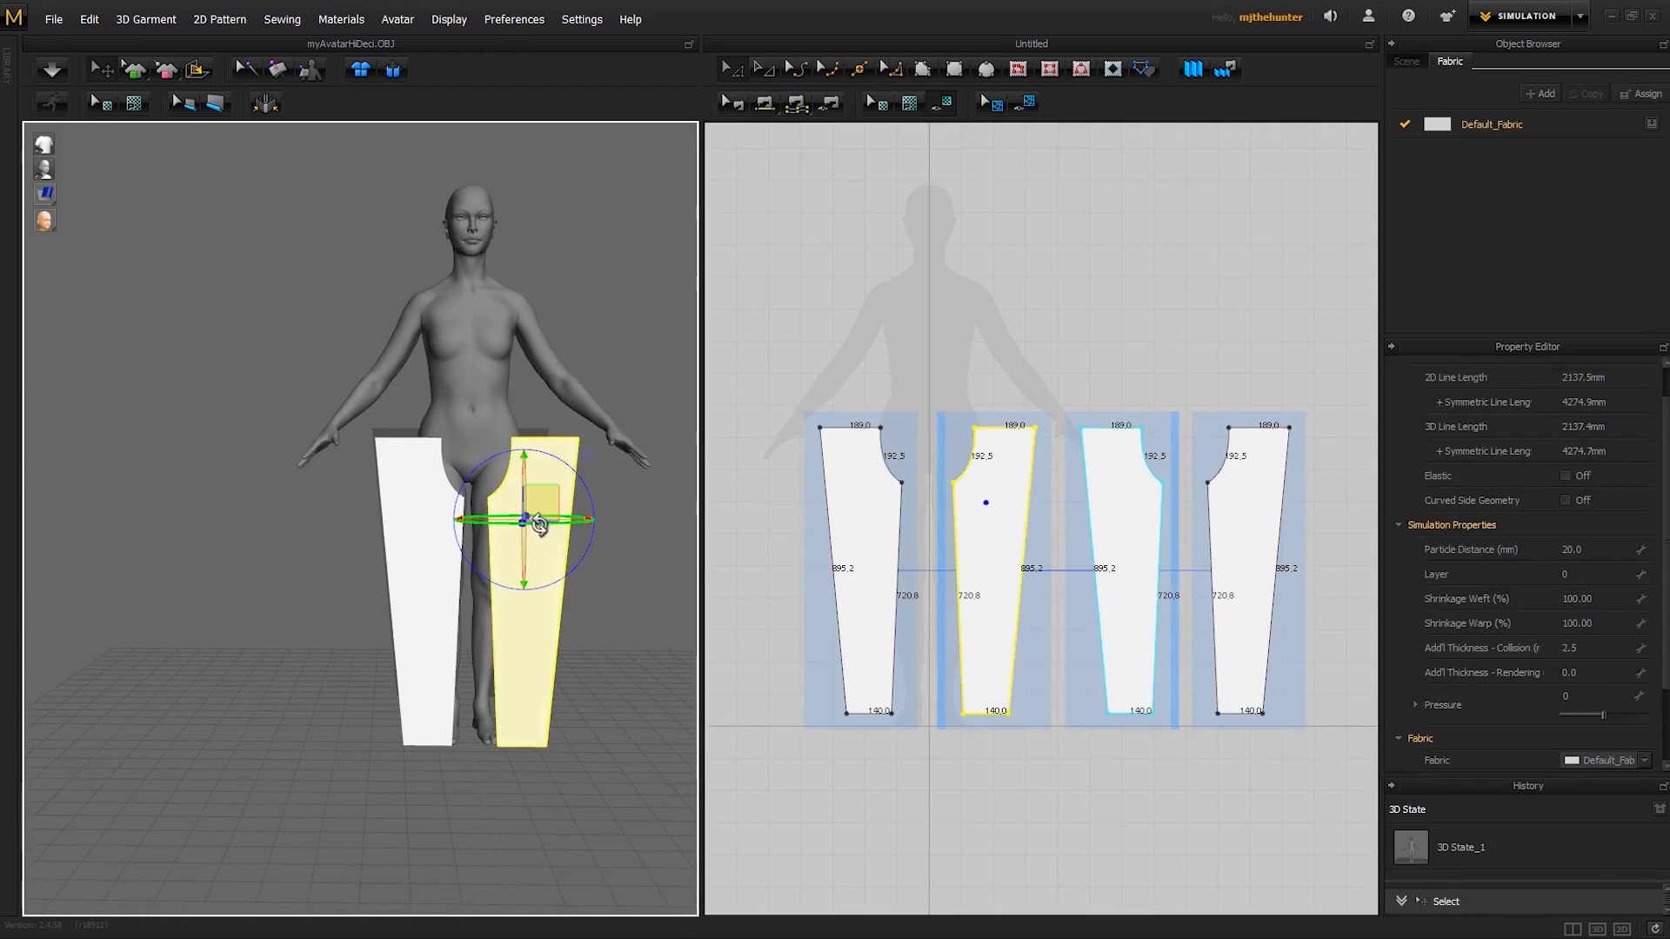
{"action": "left_click_drag", "start_coordinate": [552, 488], "coordinate": [539, 473]}
{"action": "left_click", "coordinate": [426, 549]}
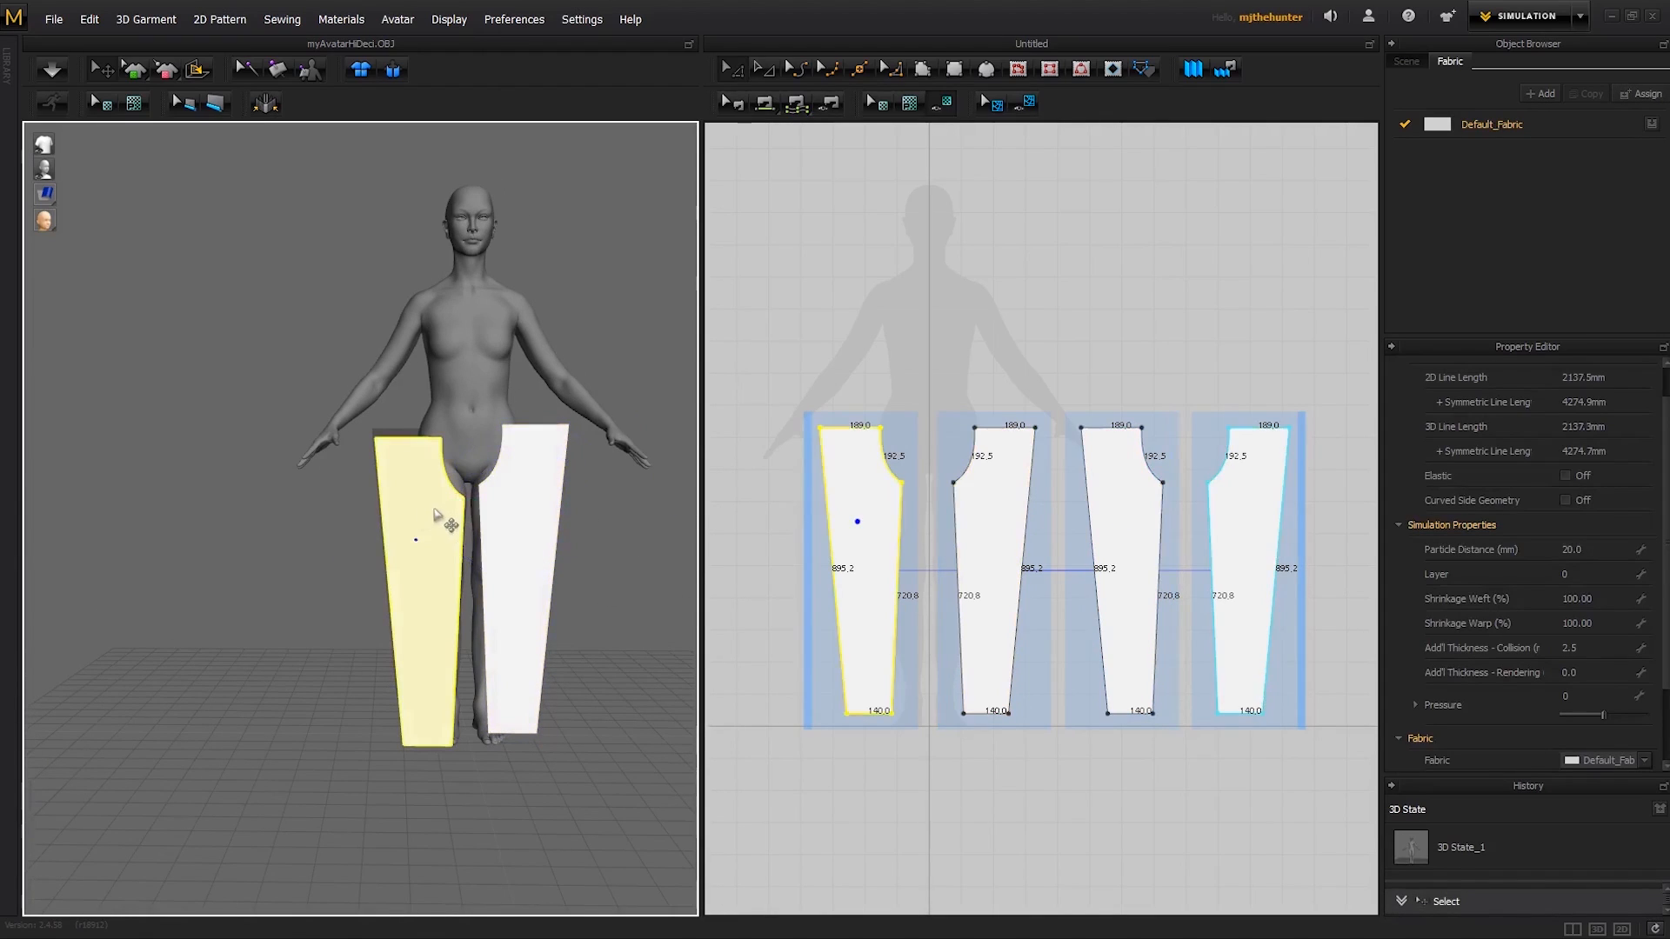
{"action": "left_click", "coordinate": [436, 524]}
{"action": "left_click_drag", "start_coordinate": [406, 498], "coordinate": [408, 490]}
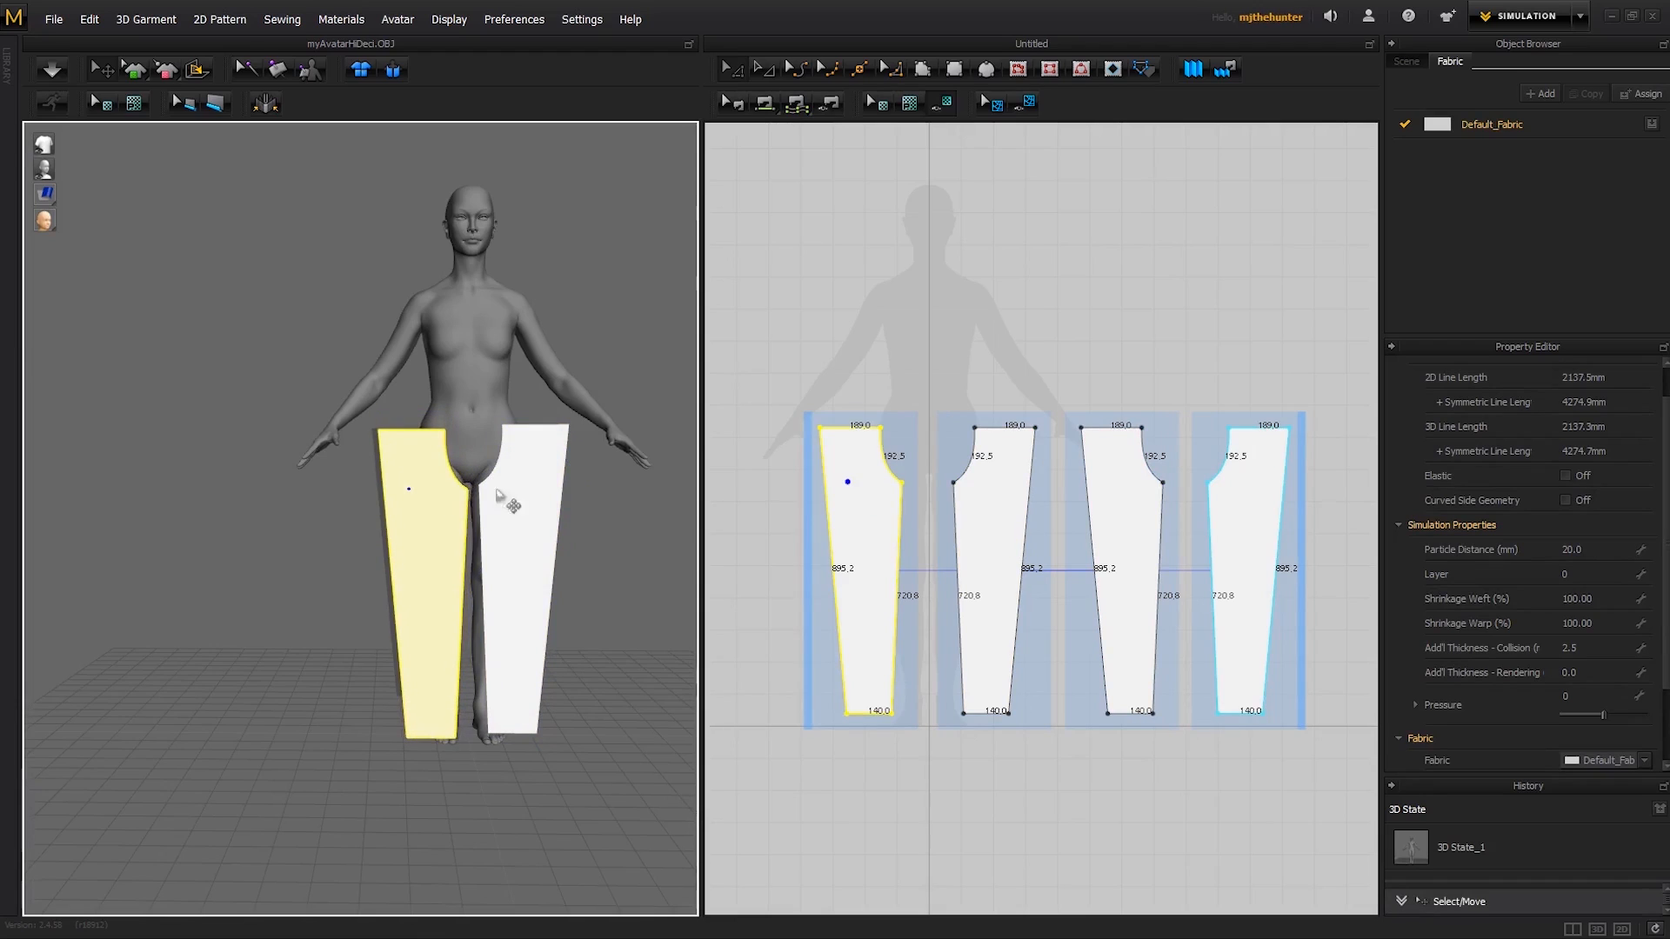
{"action": "mouse_move", "coordinate": [608, 533]}
{"action": "right_mouse_down"}
{"action": "mouse_move", "coordinate": [600, 552]}
{"action": "mouse_move", "coordinate": [448, 530]}
{"action": "mouse_move", "coordinate": [639, 548]}
{"action": "mouse_move", "coordinate": [585, 526]}
{"action": "right_mouse_up"}
{"action": "left_click", "coordinate": [610, 535]}
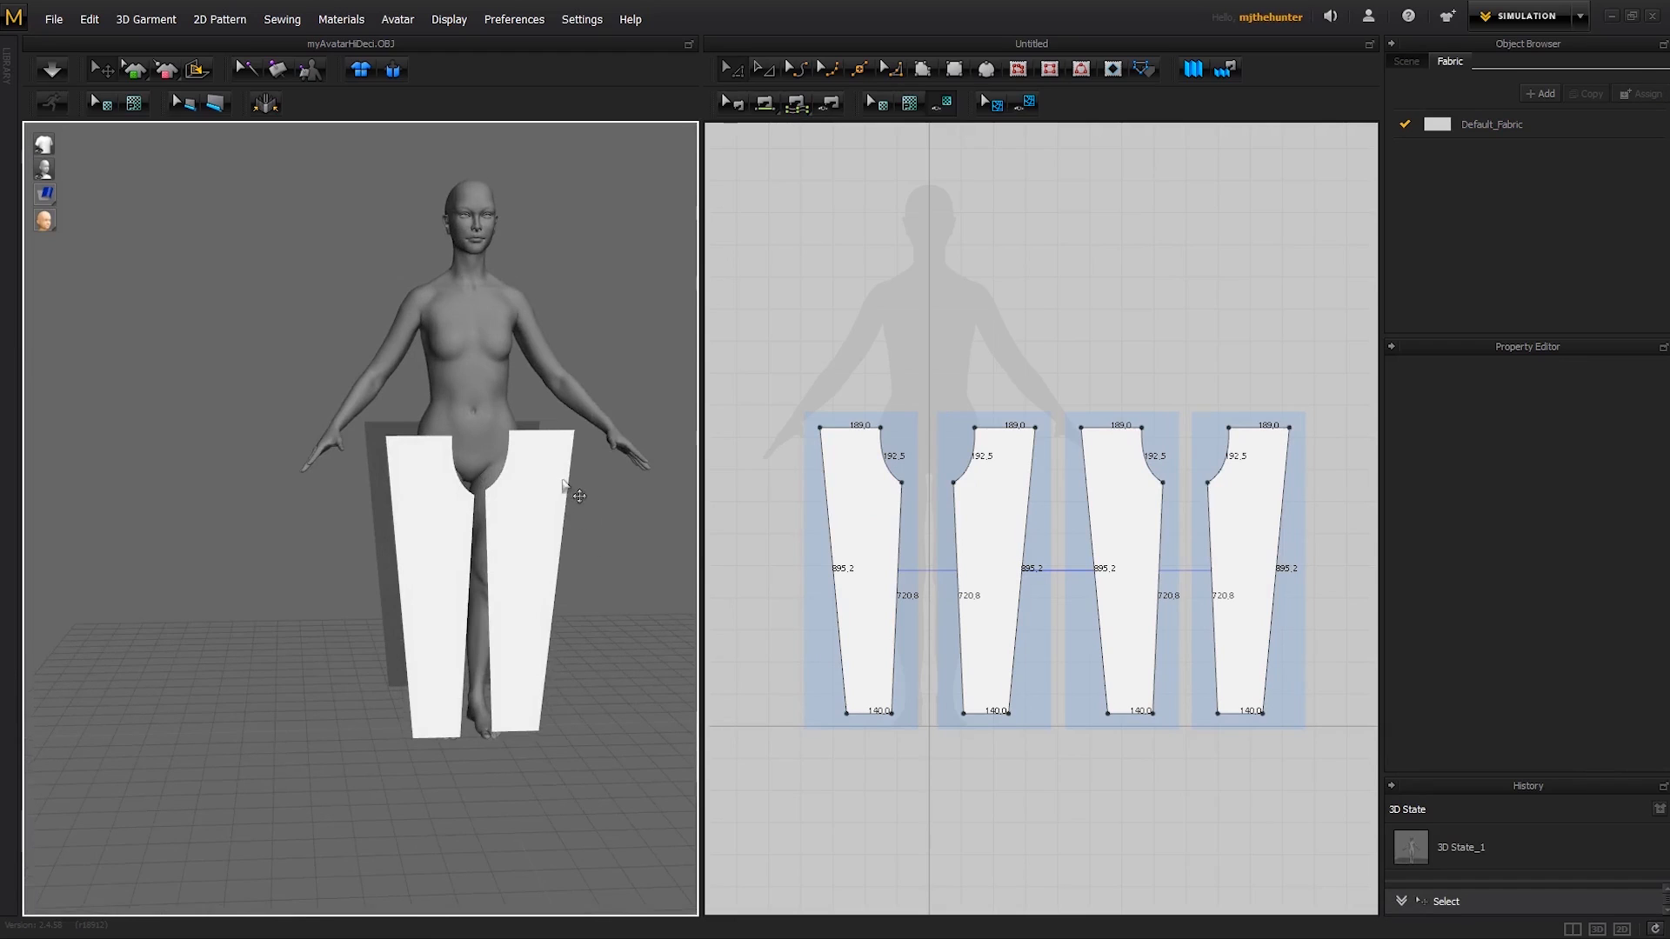
- Examine the placement of the front and back leg patterns around the avatar from the front, side and back
{"action": "scroll", "coordinate": [534, 576], "scroll_direction": "up", "scroll_amount": 2}
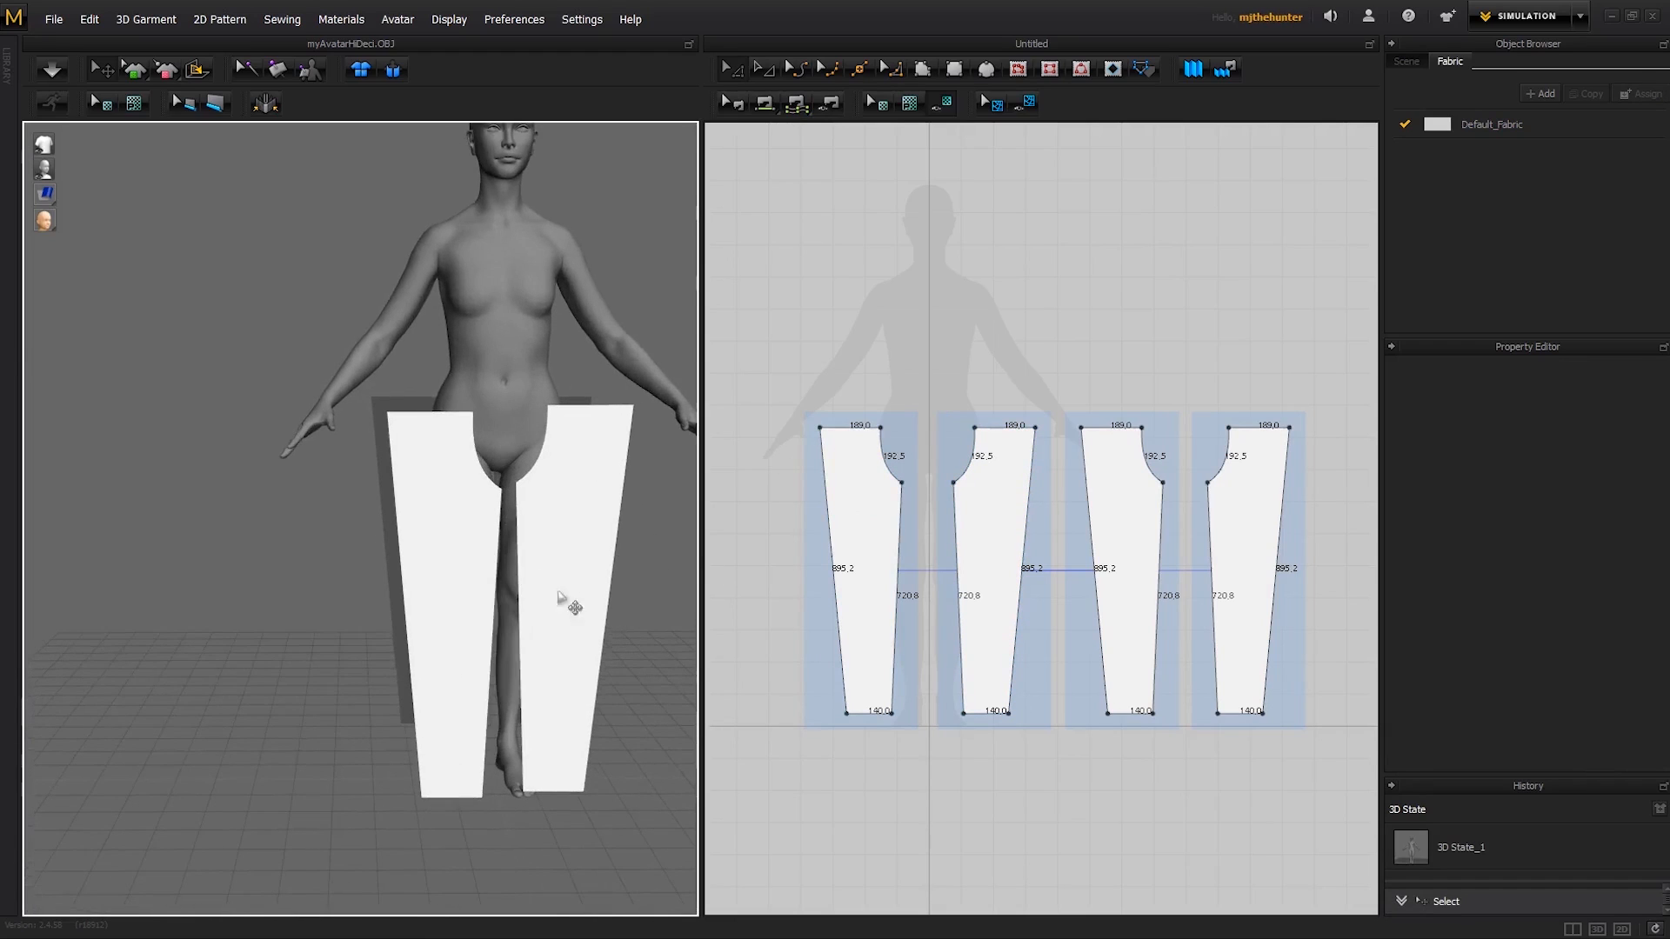
{"action": "right_click_drag", "start_coordinate": [560, 597], "coordinate": [477, 599]}
{"action": "right_click_drag", "start_coordinate": [470, 697], "coordinate": [460, 571]}
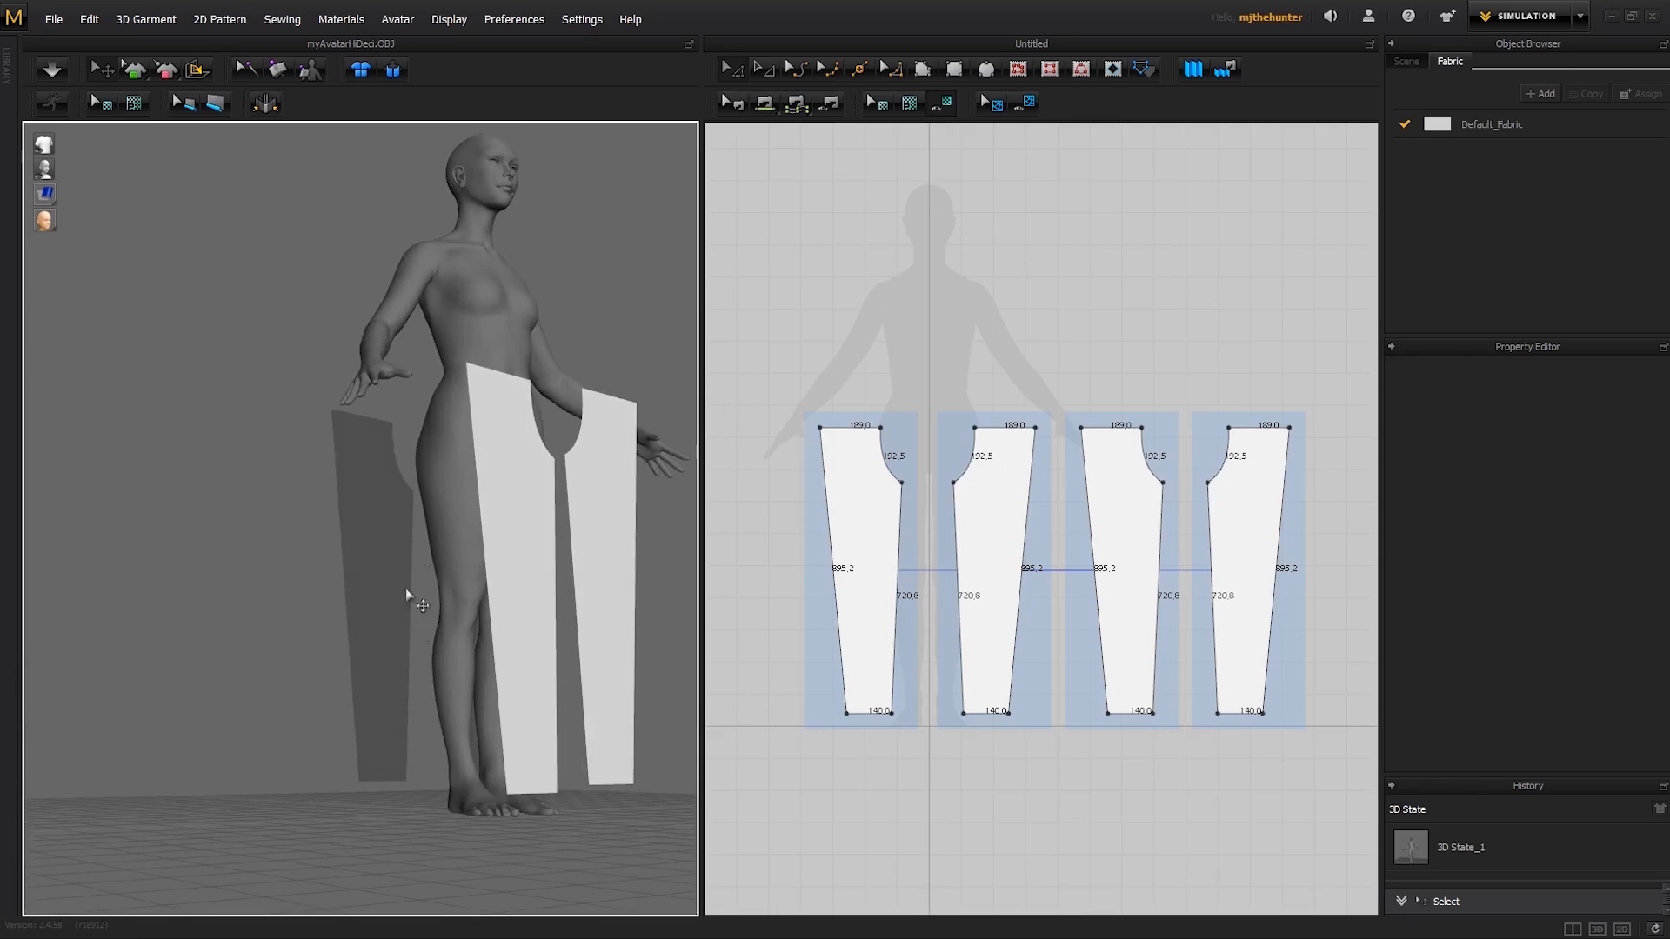
{"action": "mouse_move", "coordinate": [536, 583]}
{"action": "right_mouse_down"}
{"action": "mouse_move", "coordinate": [504, 586]}
{"action": "mouse_move", "coordinate": [467, 555]}
{"action": "mouse_move", "coordinate": [481, 600]}
{"action": "mouse_move", "coordinate": [522, 585]}
{"action": "right_mouse_up"}
{"action": "left_click", "coordinate": [501, 574]}
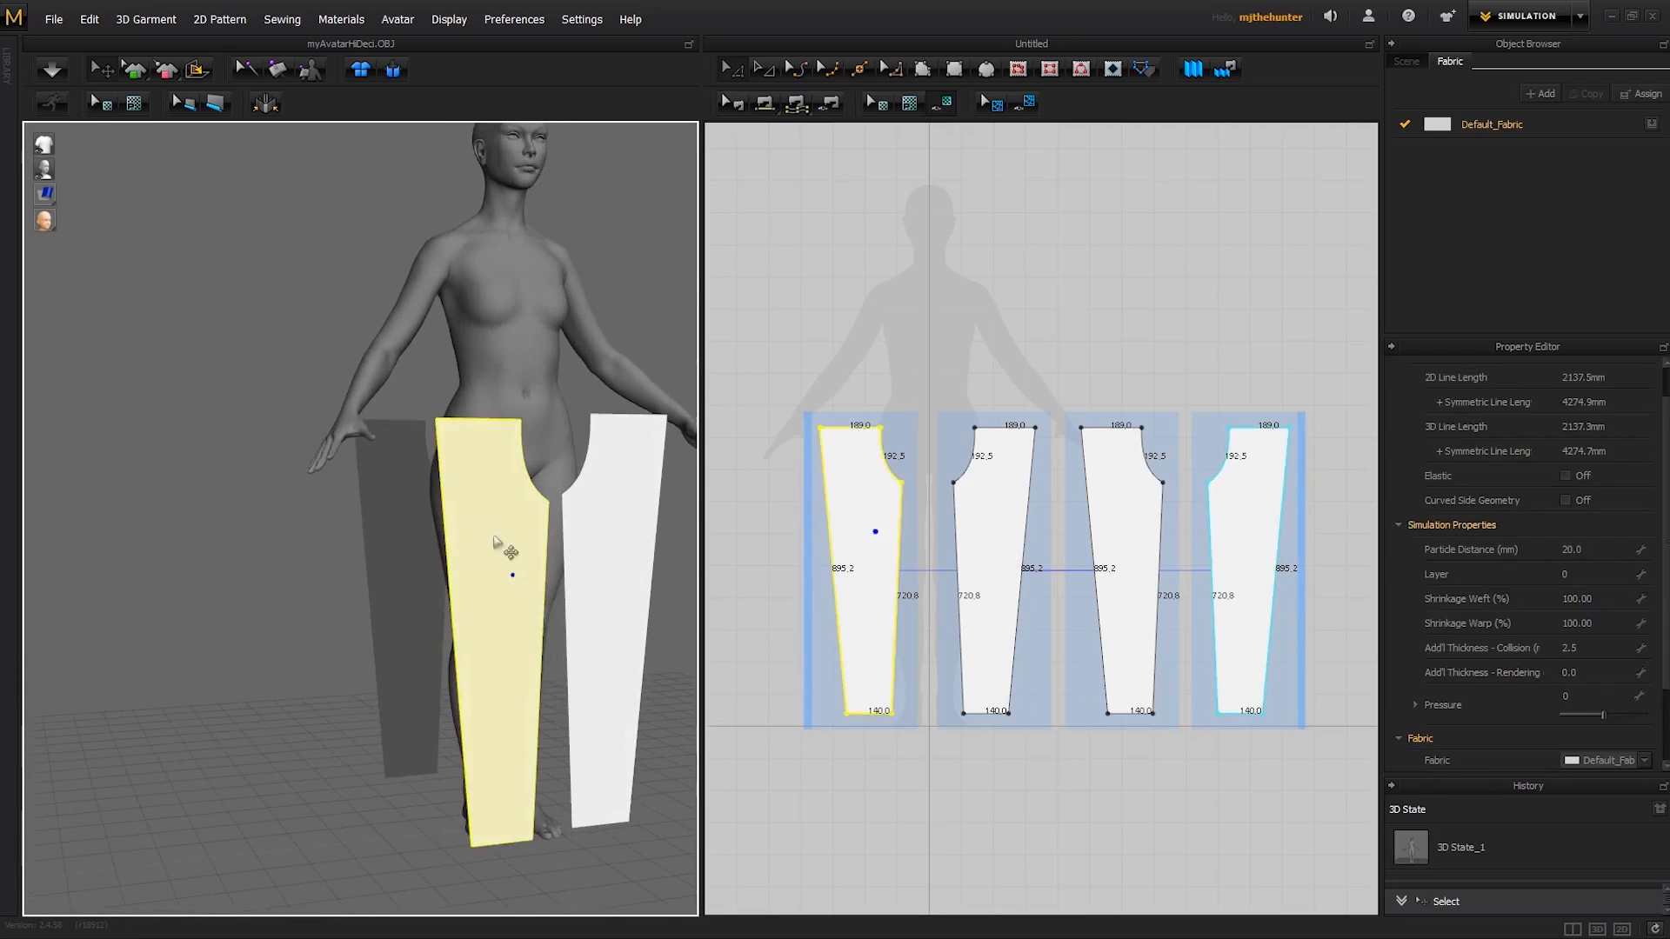
{"action": "middle_click_drag", "start_coordinate": [881, 336], "coordinate": [894, 320]}
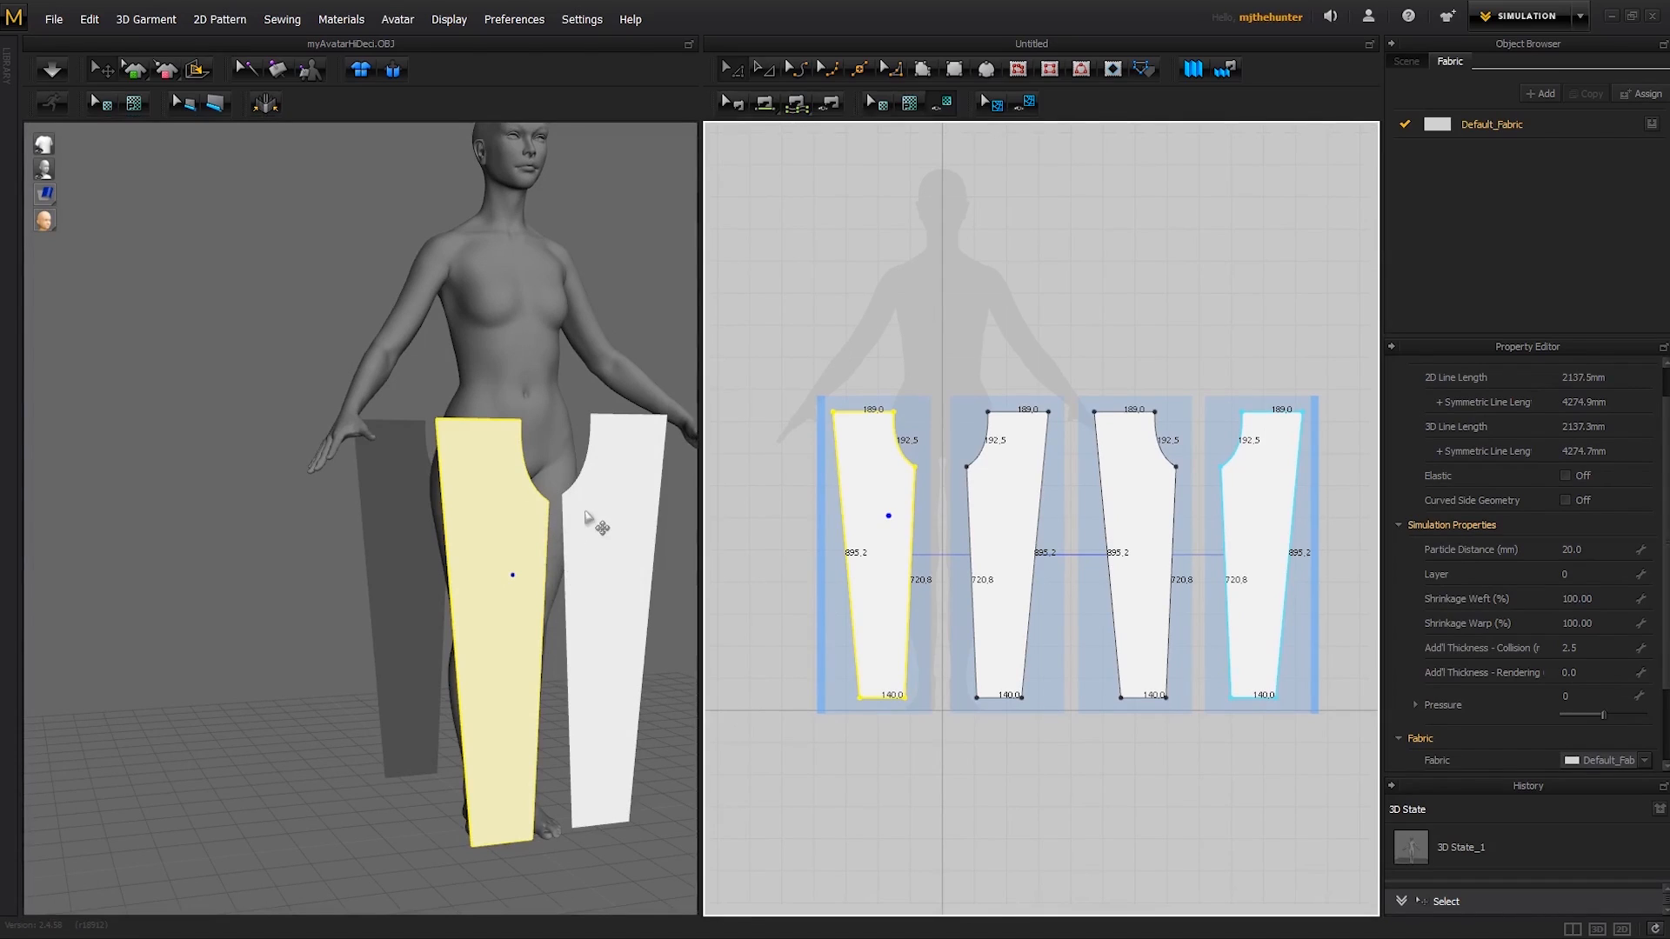
{"action": "left_click", "coordinate": [618, 492]}
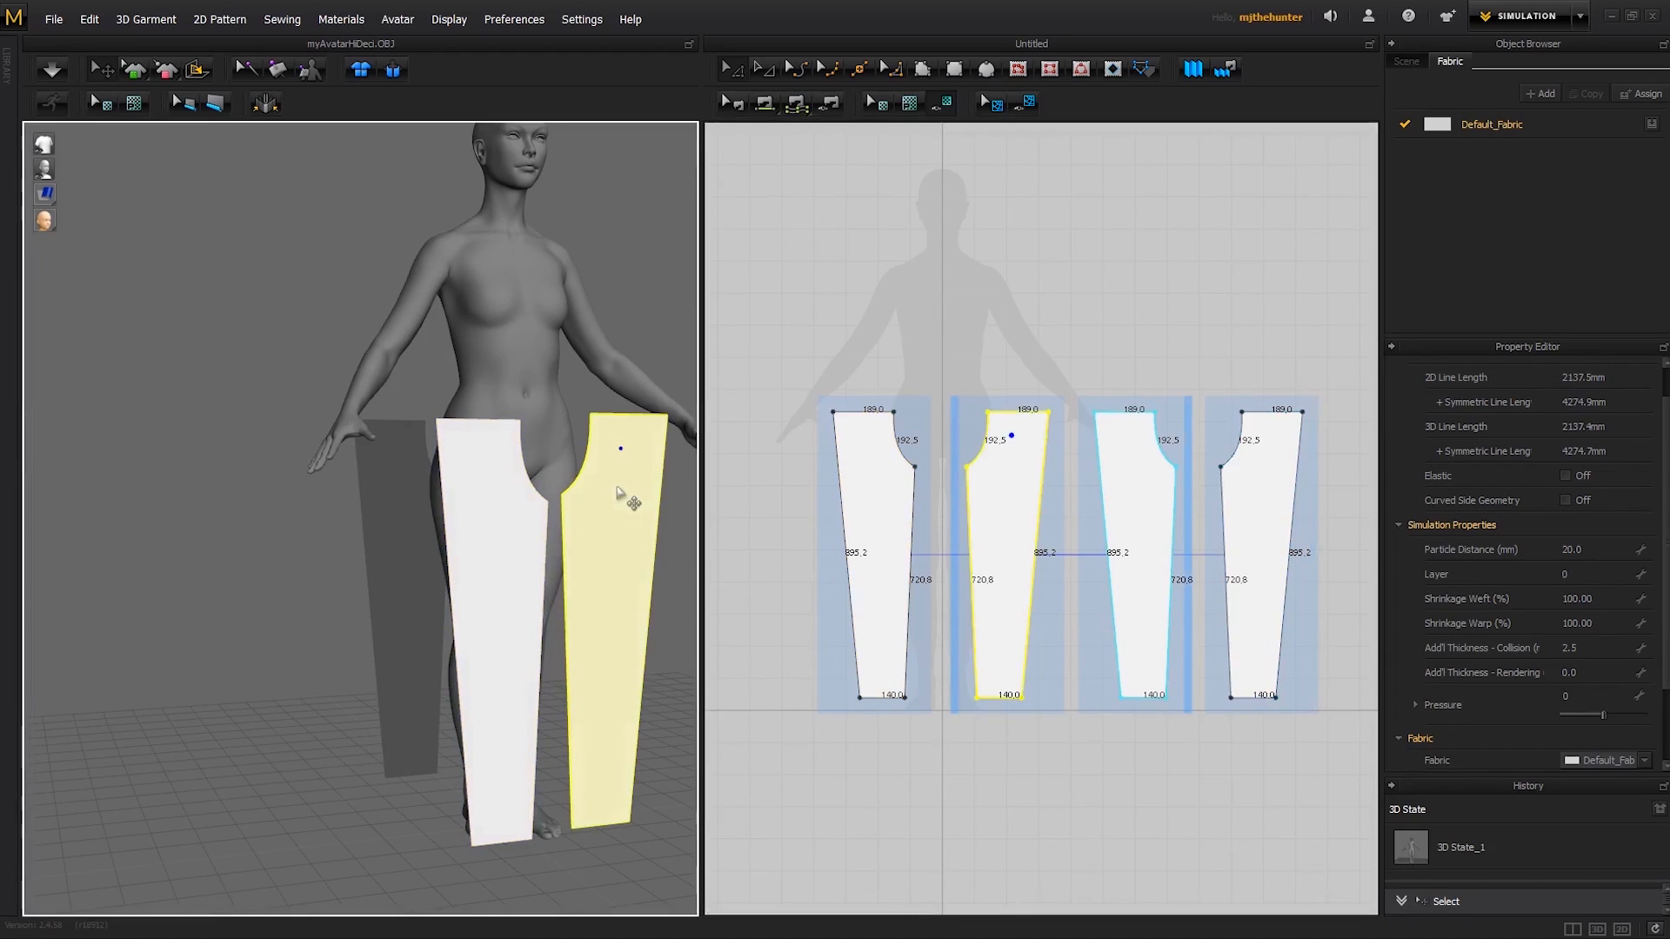
{"action": "left_click", "coordinate": [484, 478]}
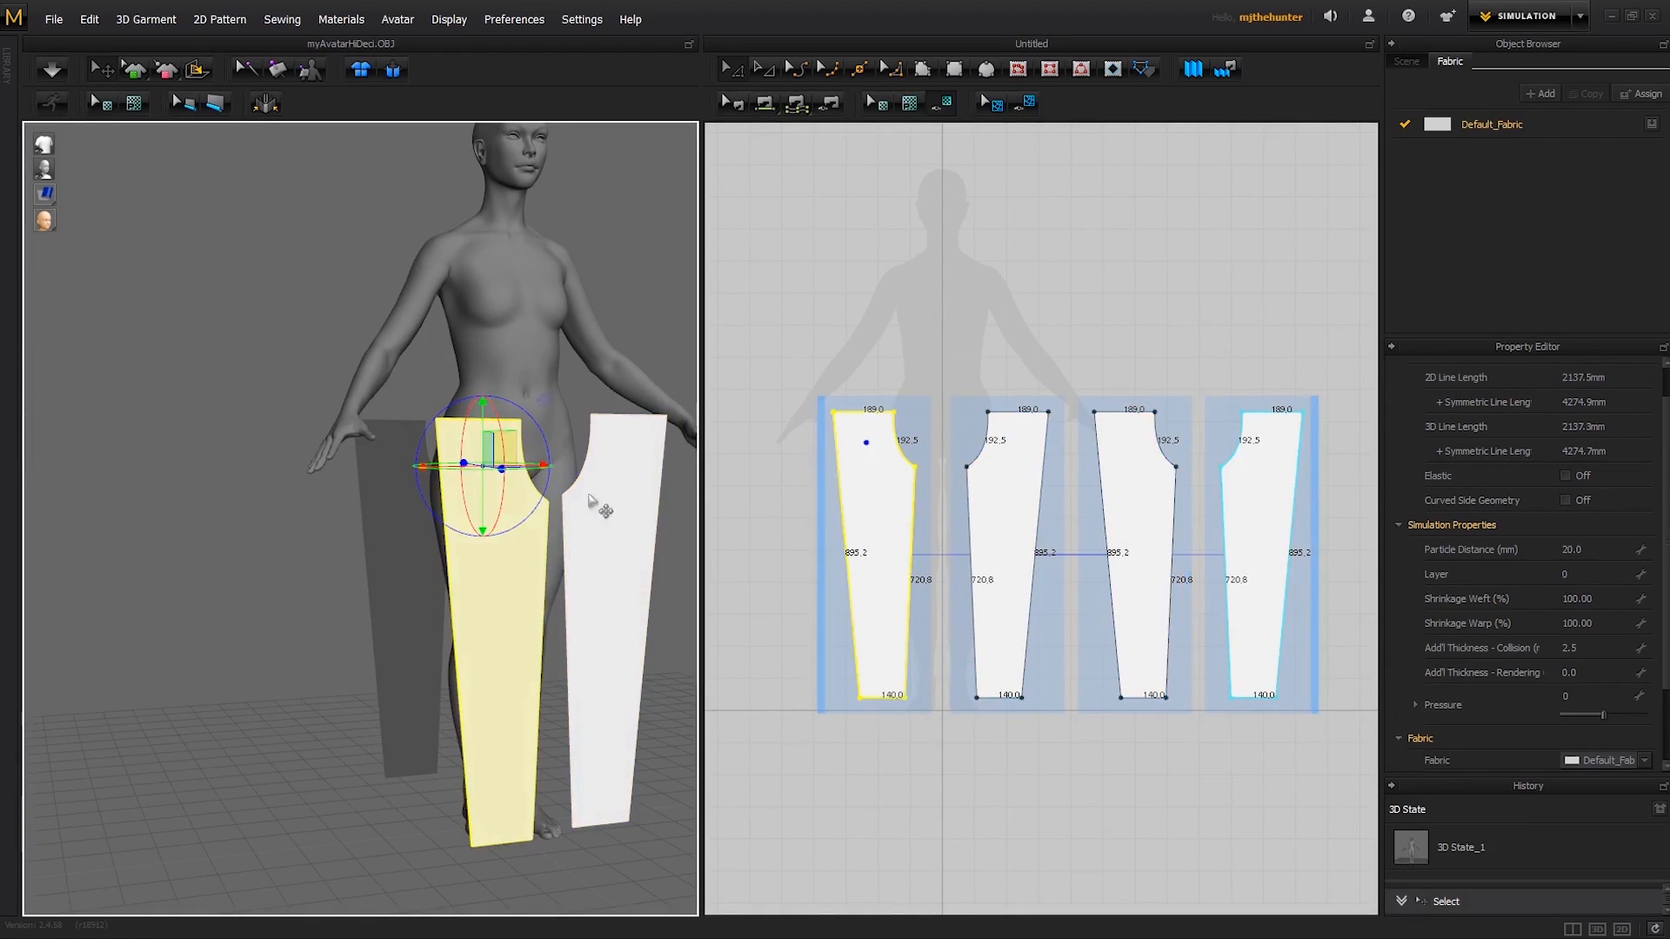
{"action": "left_click", "coordinate": [490, 591]}
{"action": "left_click", "coordinate": [499, 736]}
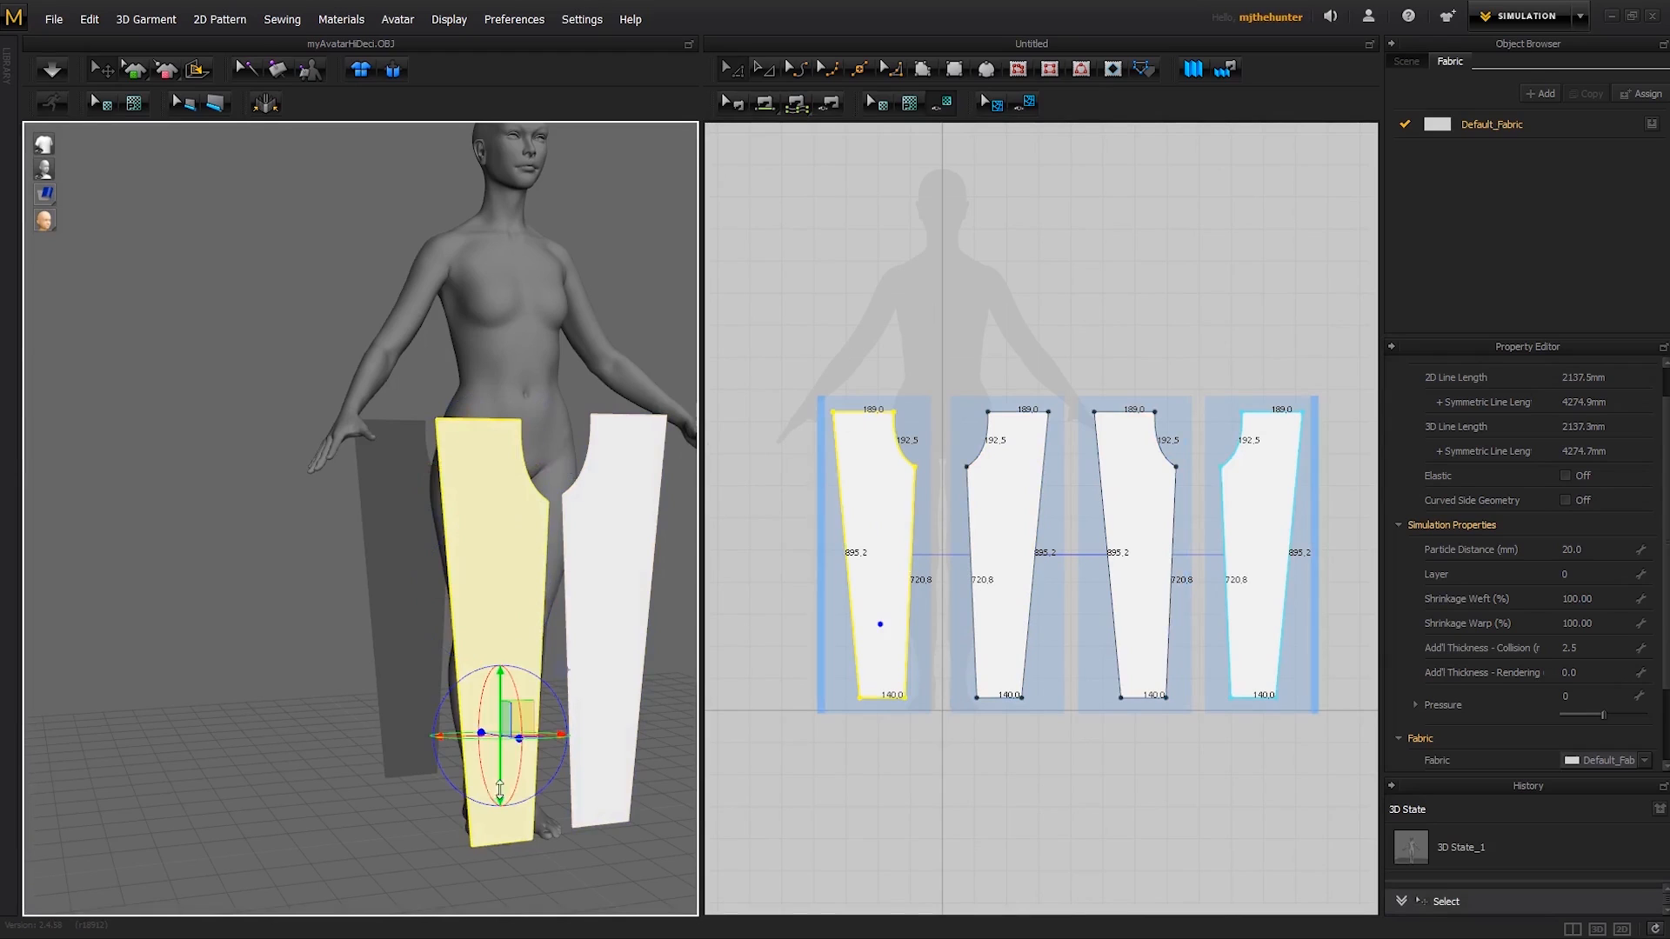
{"action": "left_click", "coordinate": [482, 553]}
{"action": "left_click", "coordinate": [452, 452]}
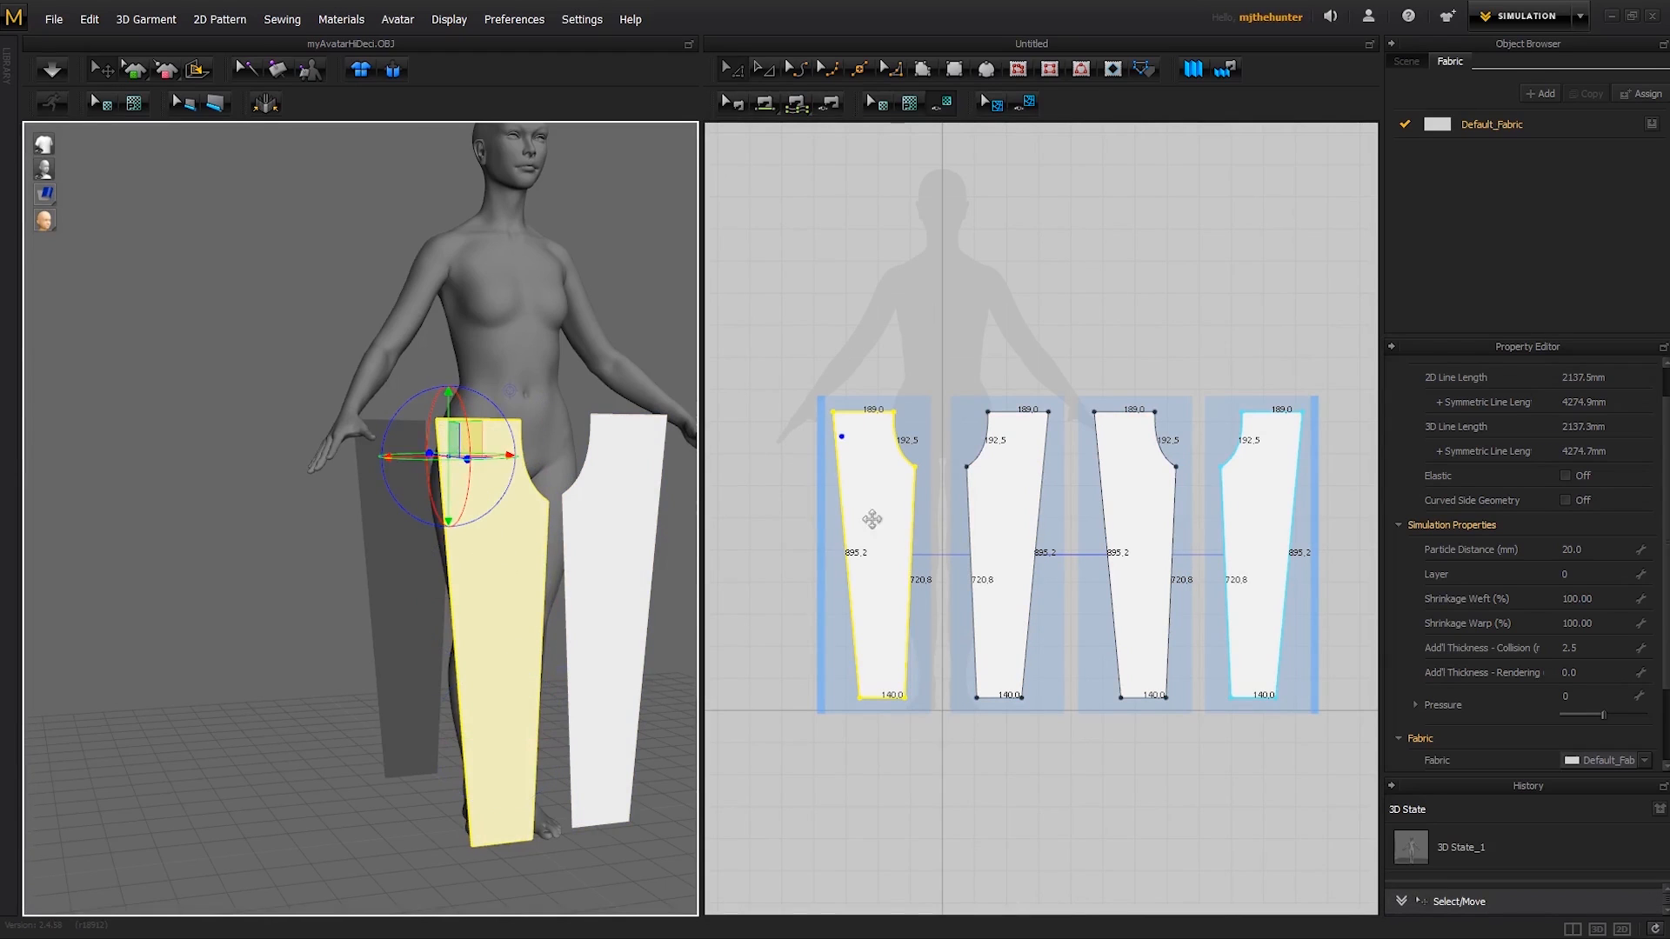
{"action": "right_click_drag", "start_coordinate": [558, 590], "coordinate": [701, 585]}
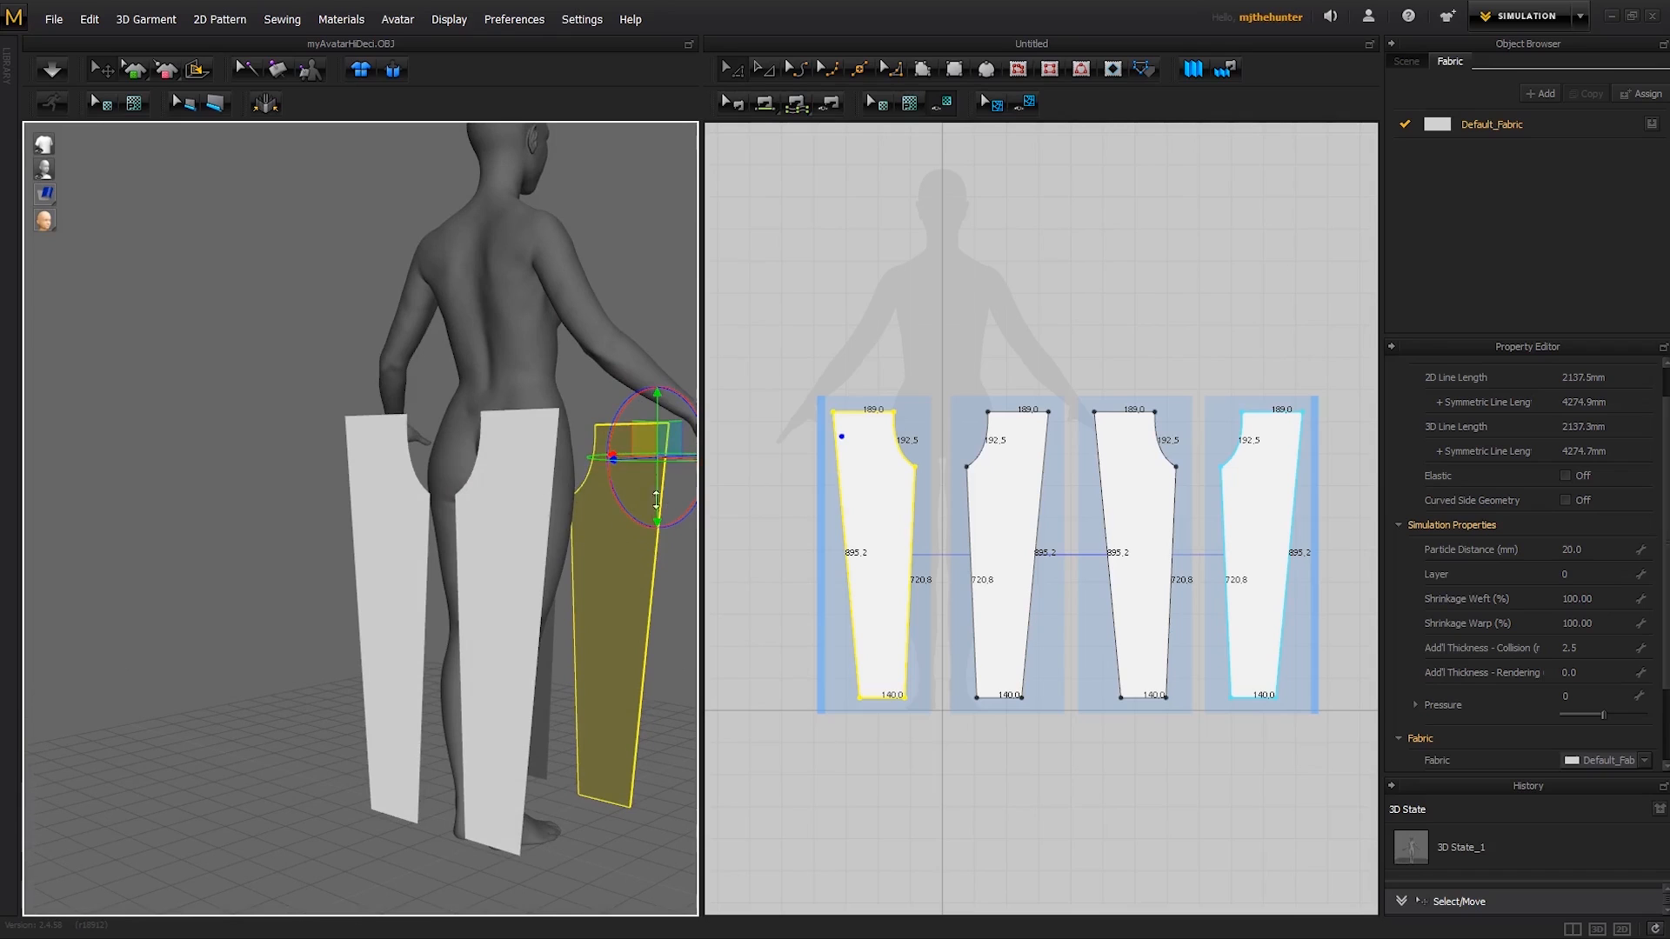
{"action": "right_click_drag", "start_coordinate": [656, 498], "coordinate": [409, 488]}
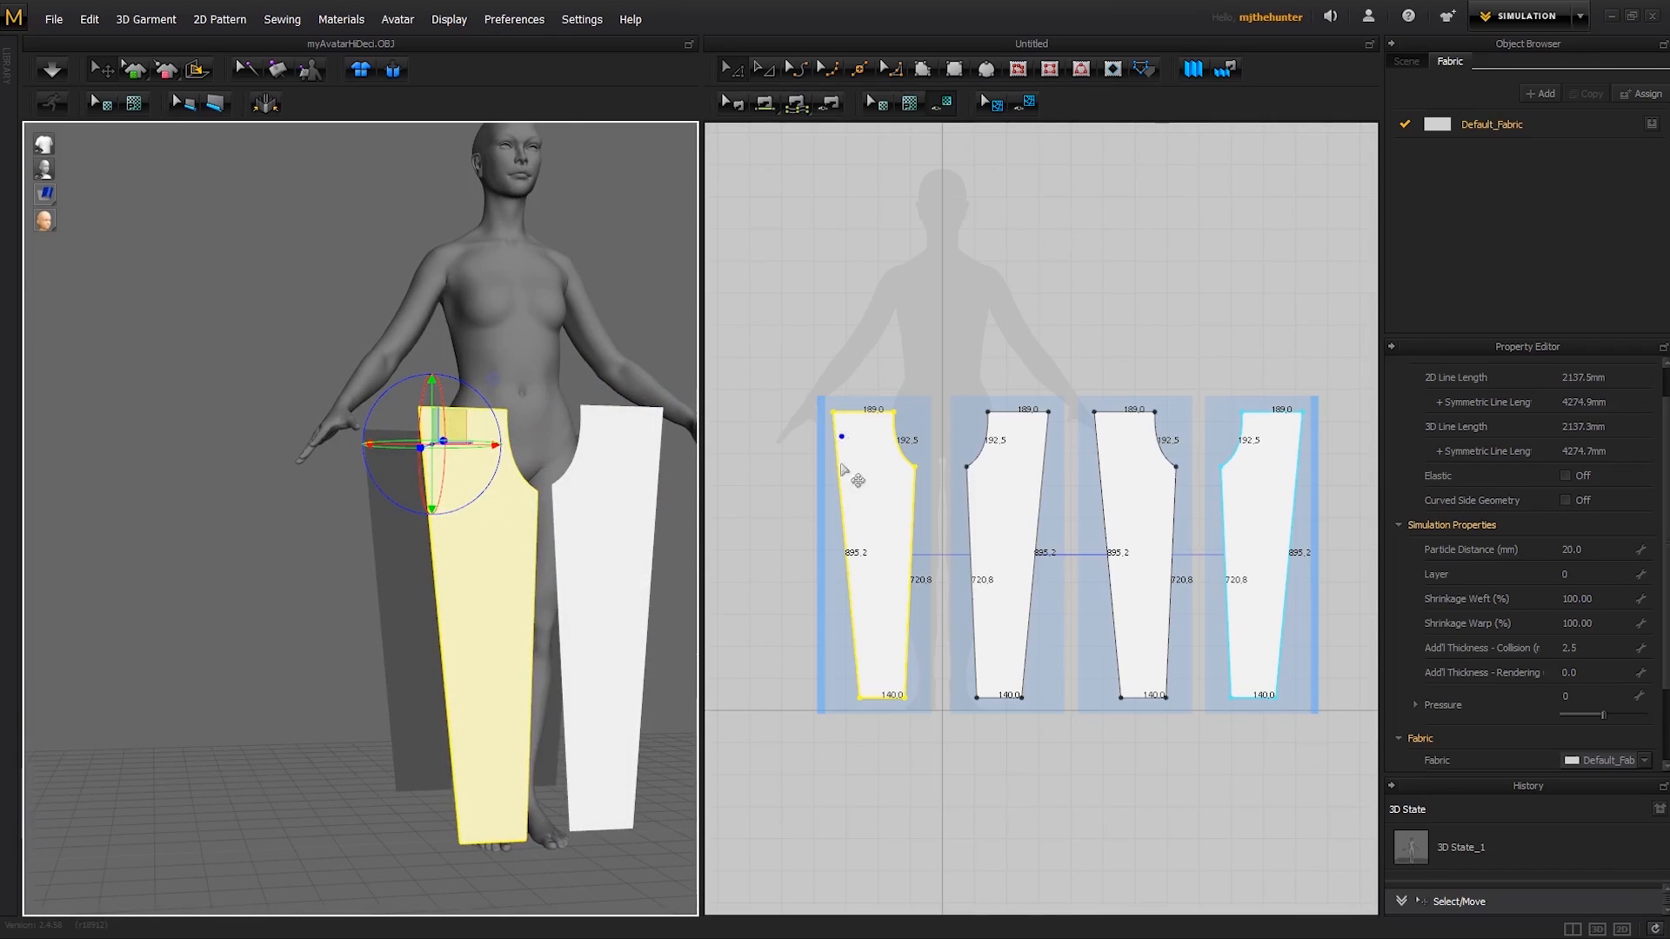
{"action": "right_click_drag", "start_coordinate": [522, 547], "coordinate": [567, 453]}
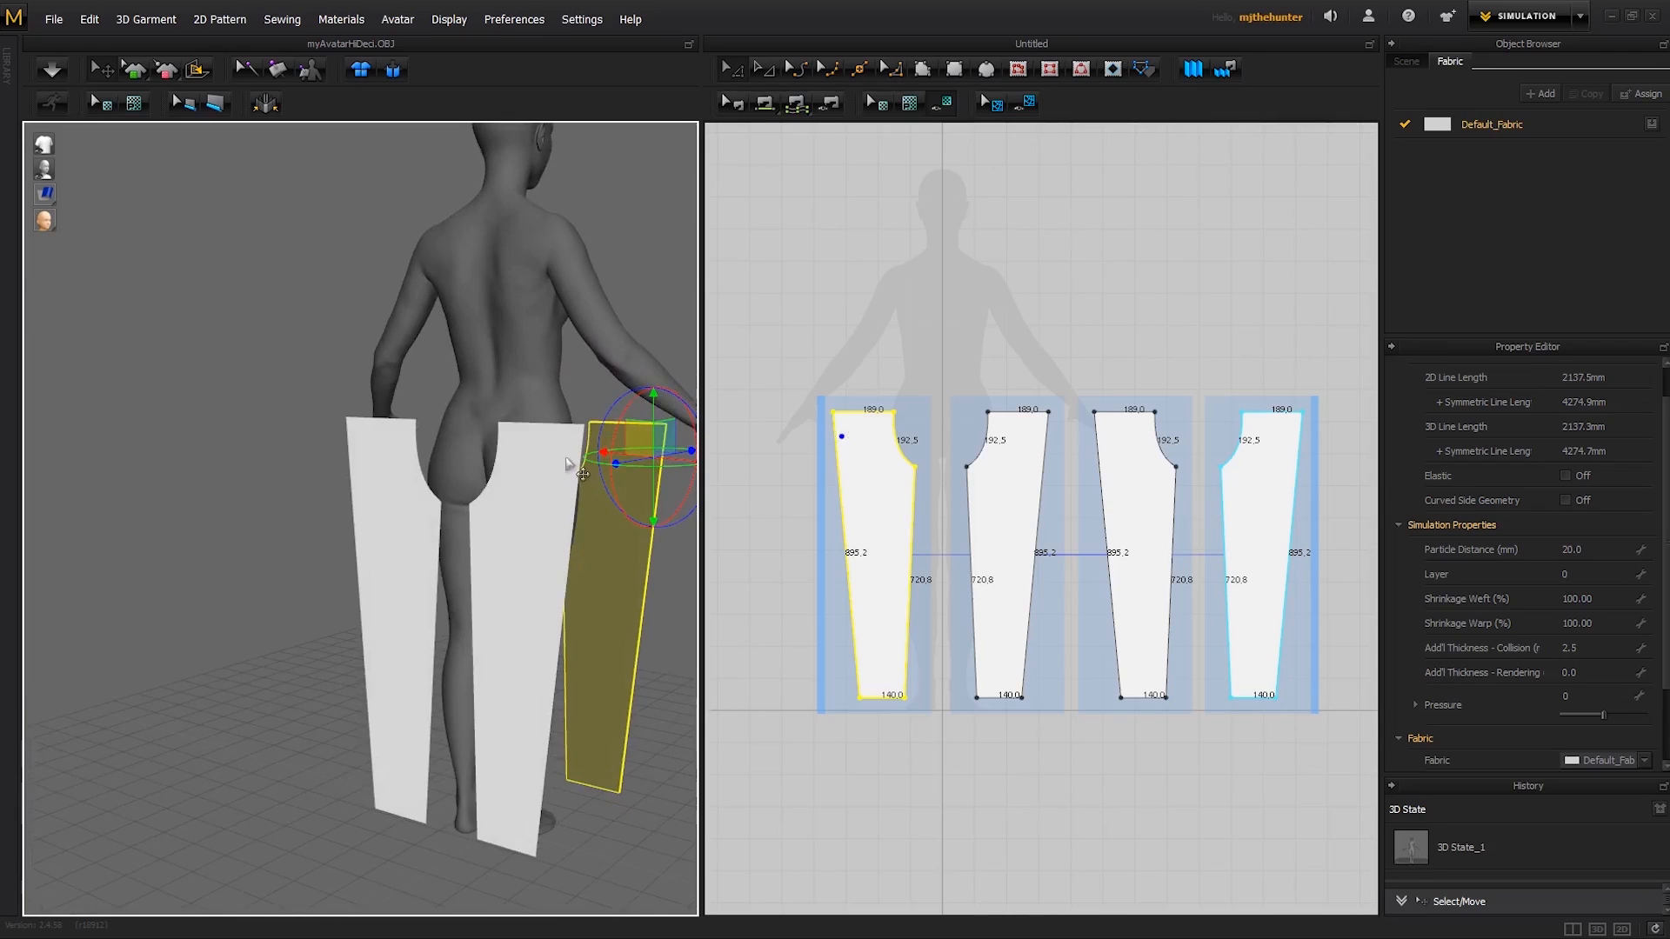
- Join each front leg pattern to its matching back pattern along the 895.2 mm outer edges with Segment Sewing
{"action": "left_click", "coordinate": [564, 459]}
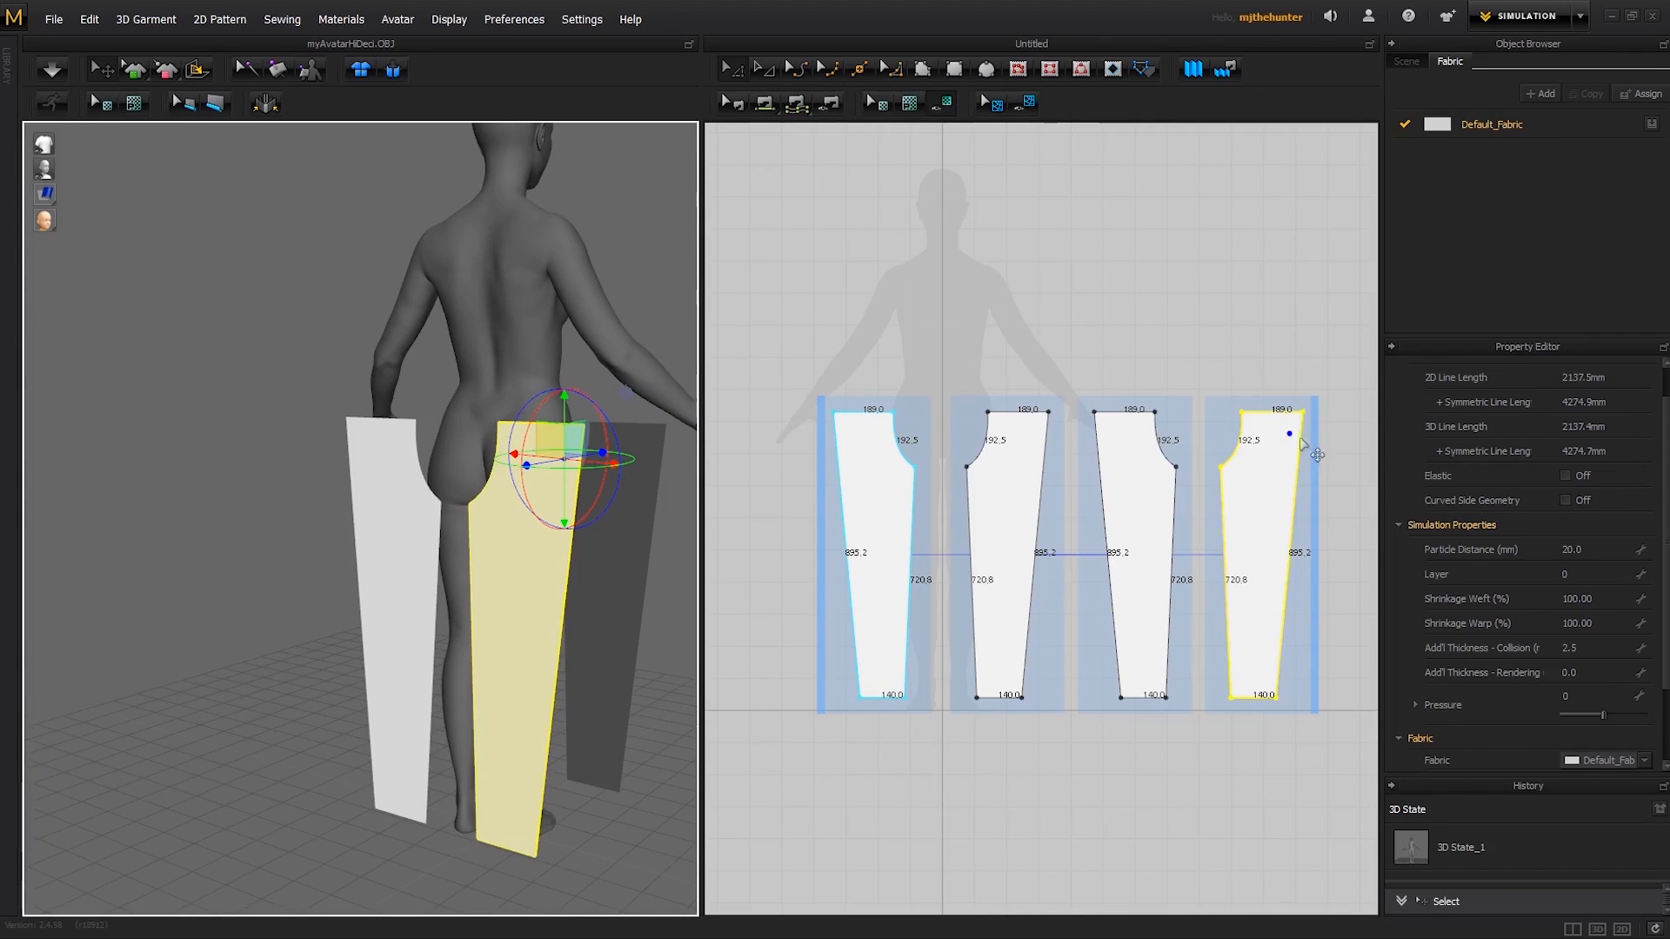
{"action": "left_click", "coordinate": [856, 462]}
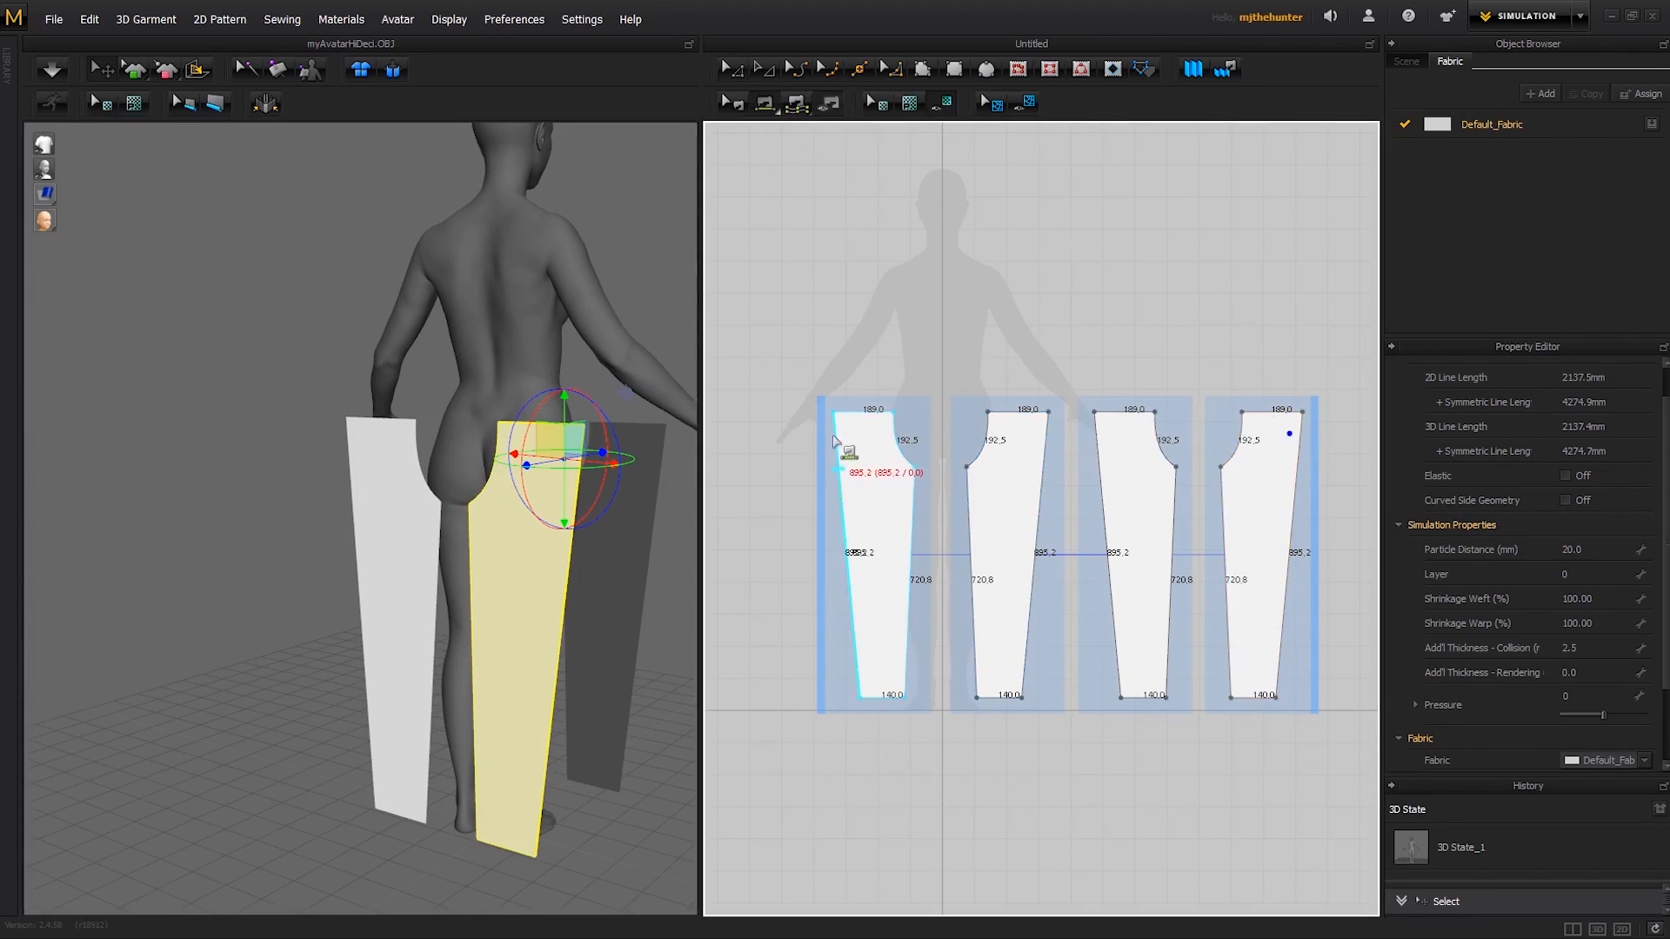
{"action": "left_click", "coordinate": [840, 461]}
{"action": "left_click", "coordinate": [1297, 468]}
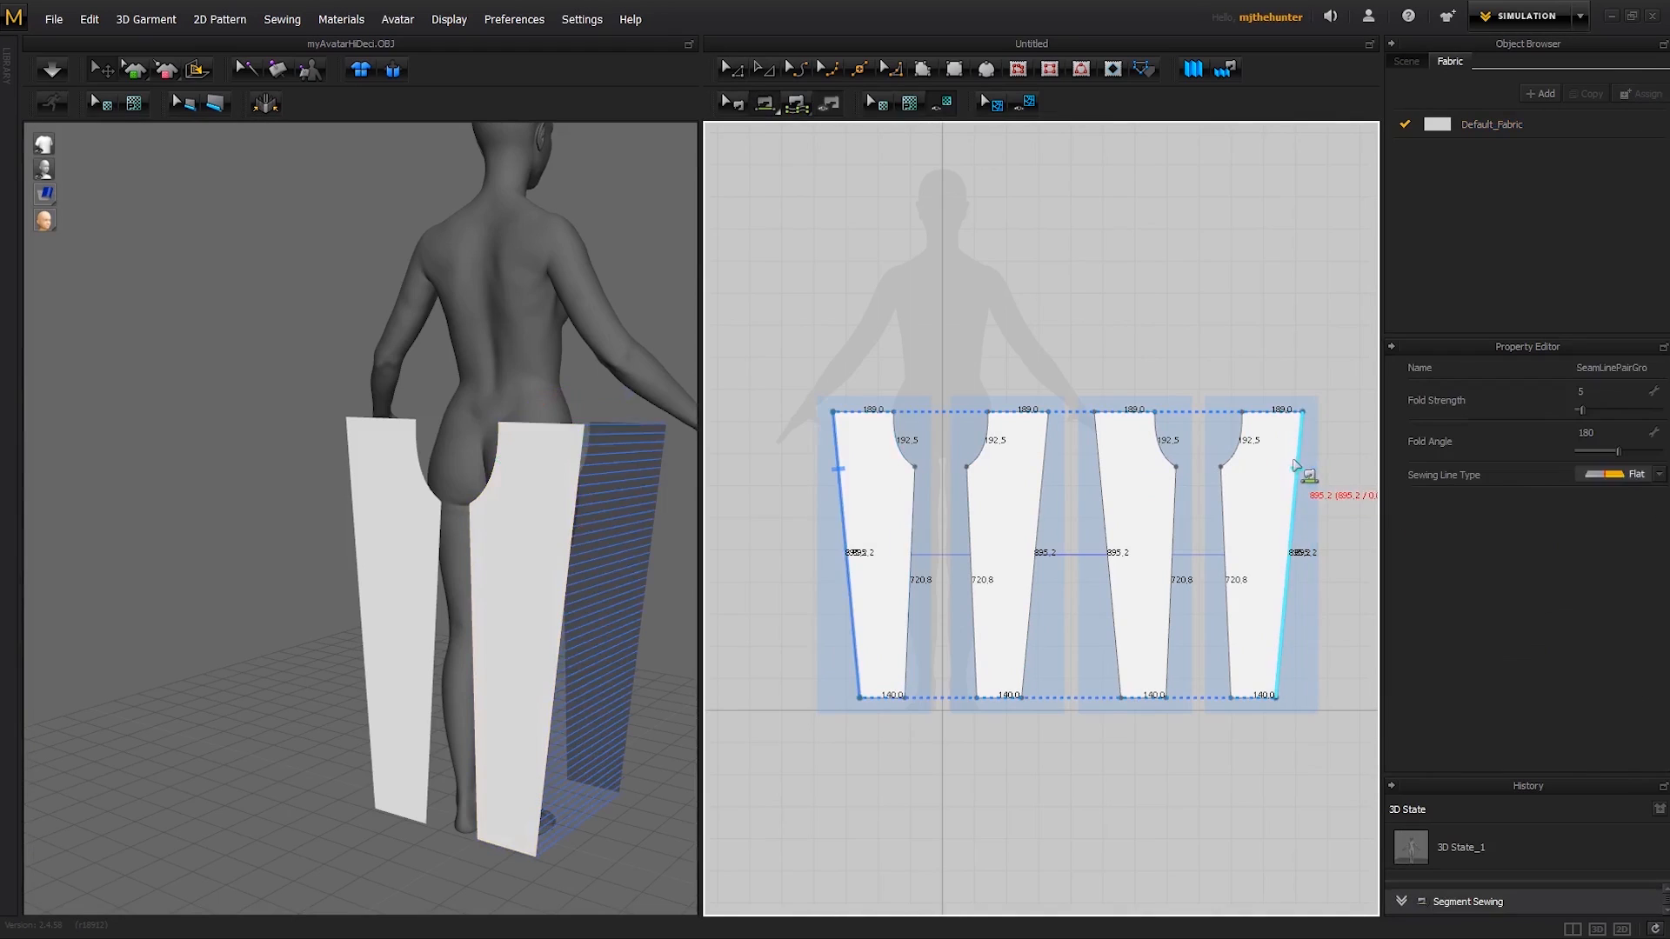
{"action": "right_click_drag", "start_coordinate": [609, 556], "coordinate": [484, 579]}
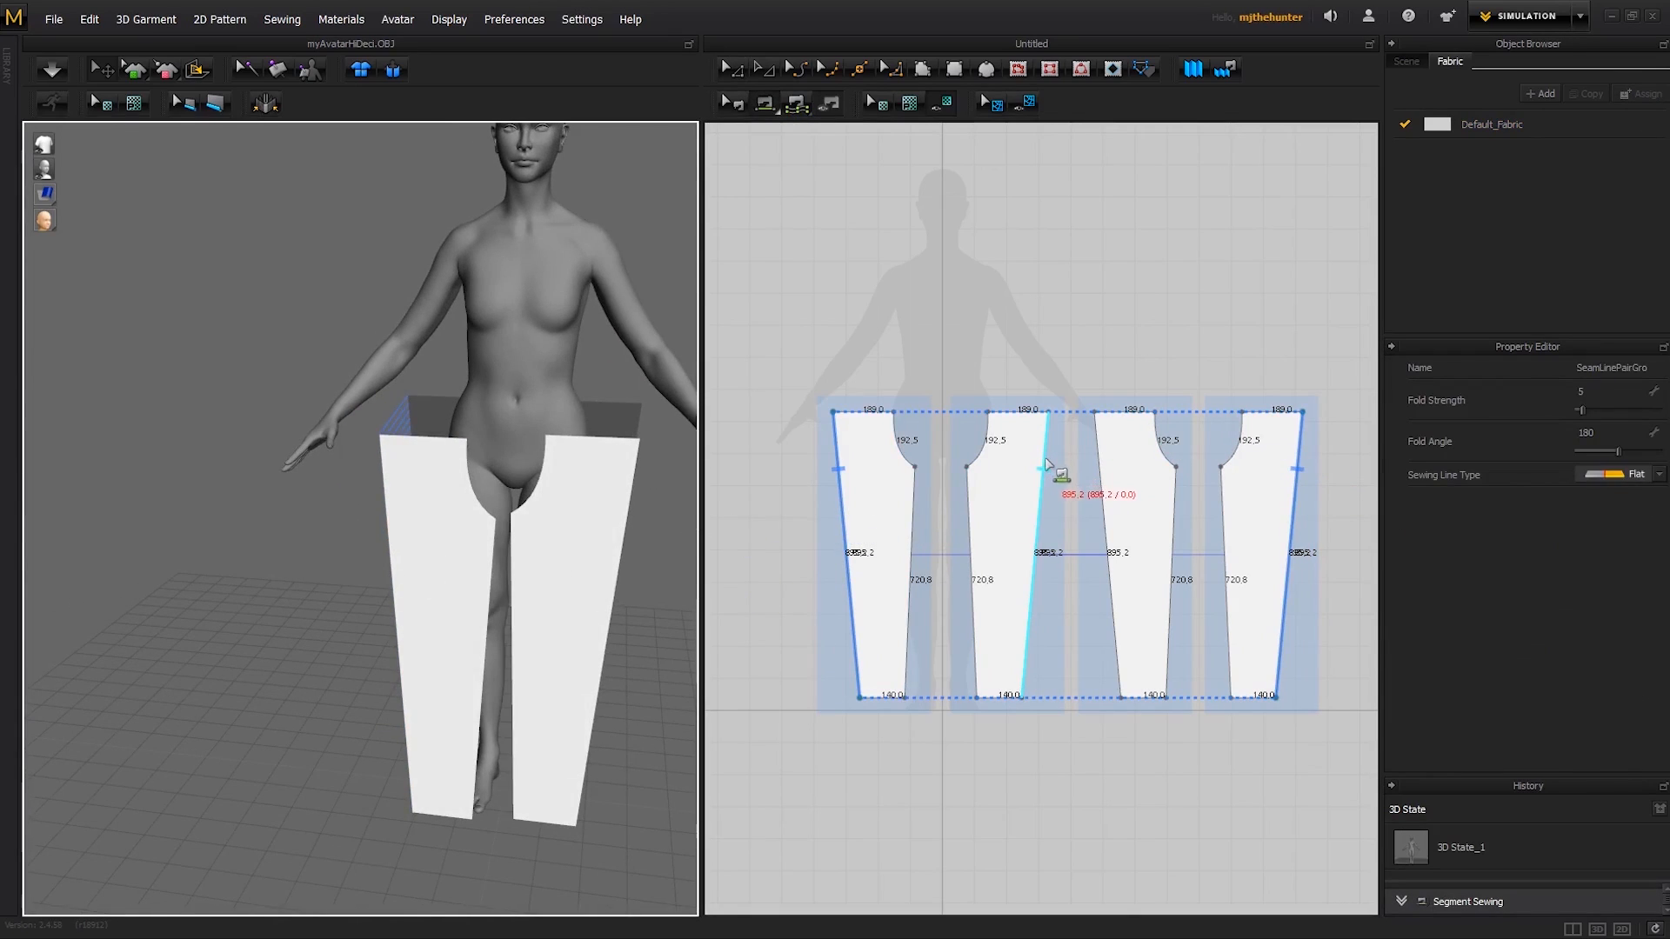
{"action": "left_click", "coordinate": [1045, 459]}
{"action": "left_click", "coordinate": [1100, 470]}
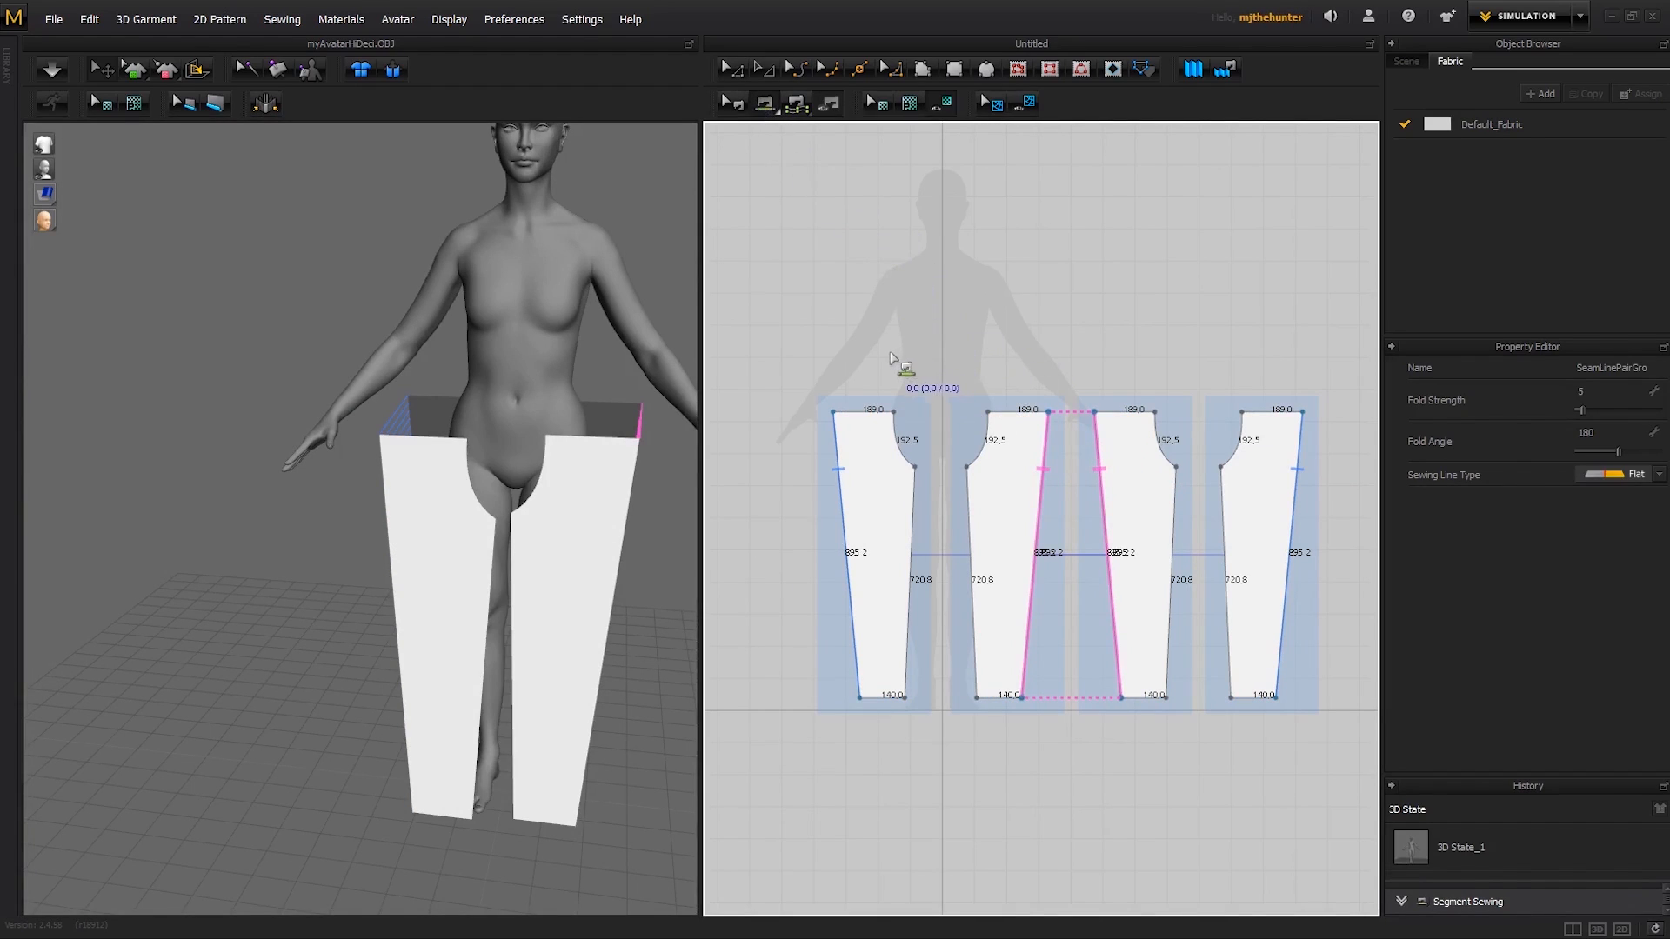
- Sew the 720.8 mm inner leg edges of each front pattern to its matching back pattern
{"action": "right_click_drag", "start_coordinate": [598, 498], "coordinate": [587, 452]}
{"action": "right_click_drag", "start_coordinate": [514, 520], "coordinate": [575, 532]}
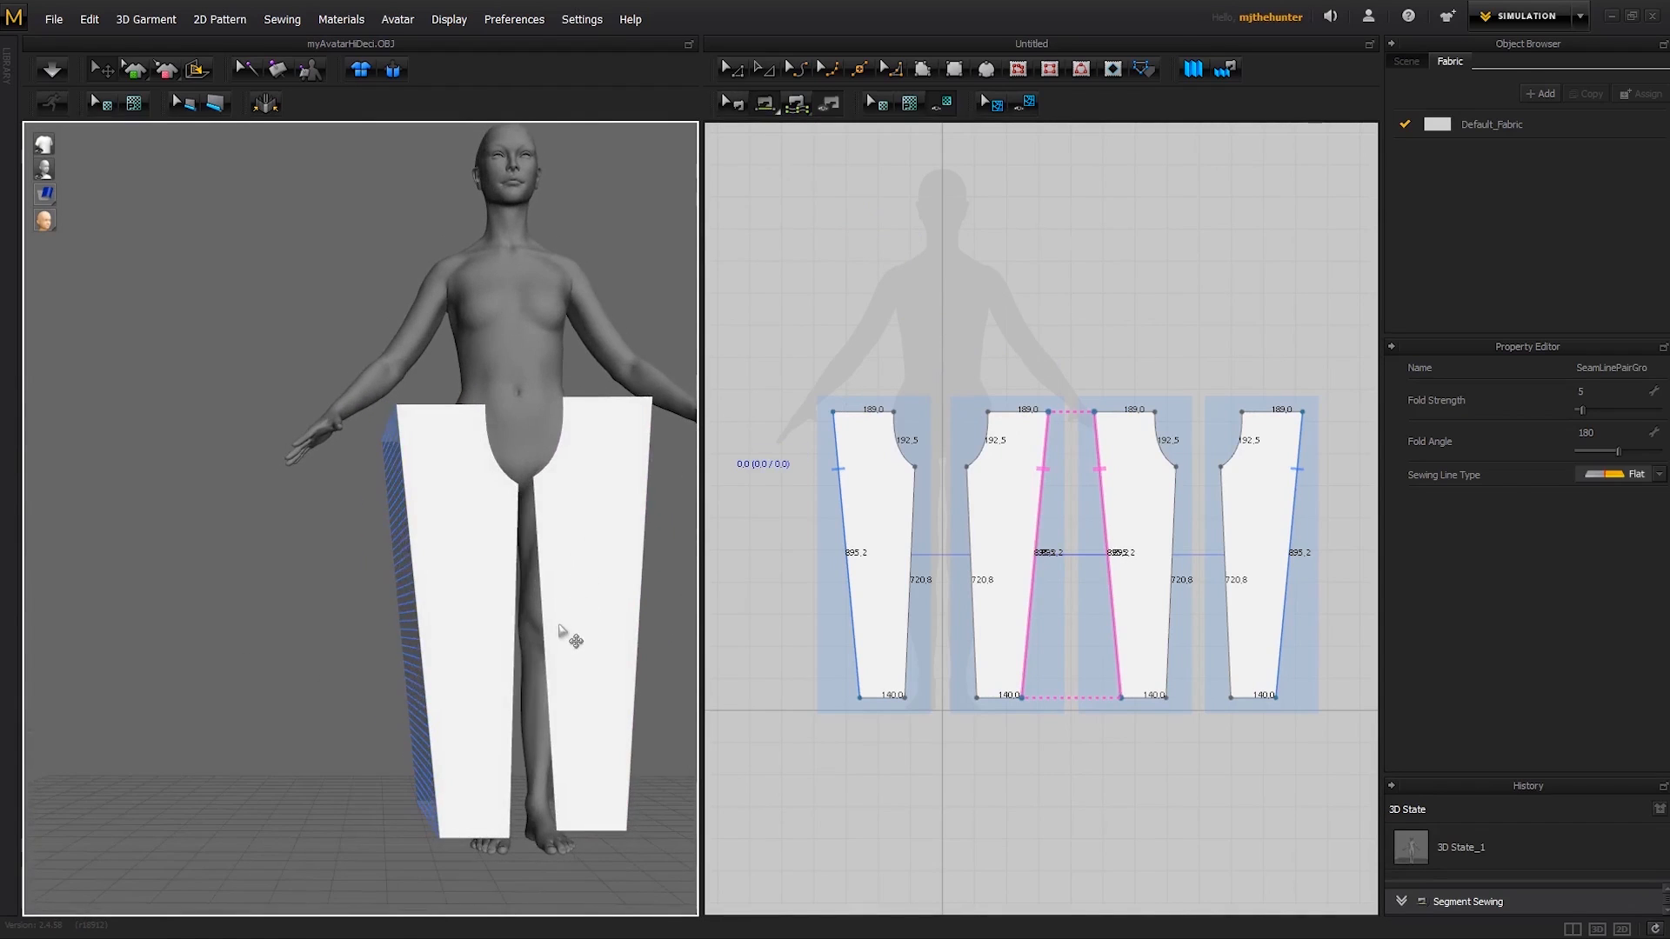
{"action": "left_click", "coordinate": [570, 639]}
{"action": "right_click_drag", "start_coordinate": [637, 627], "coordinate": [391, 644]}
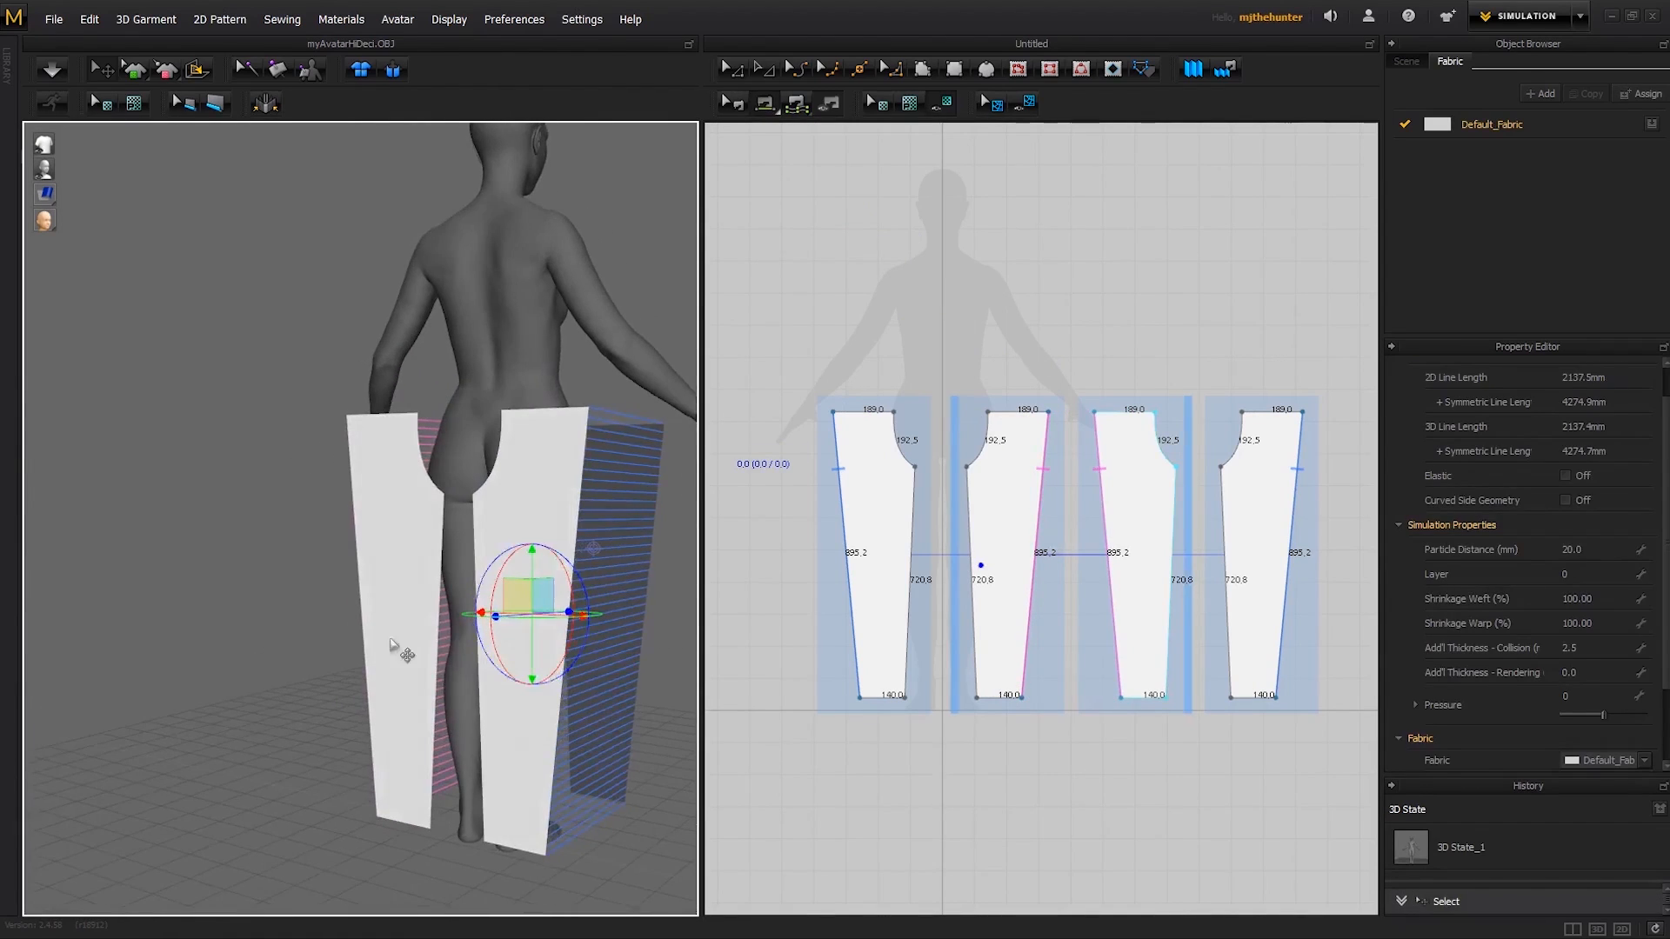
{"action": "left_click", "coordinate": [428, 614]}
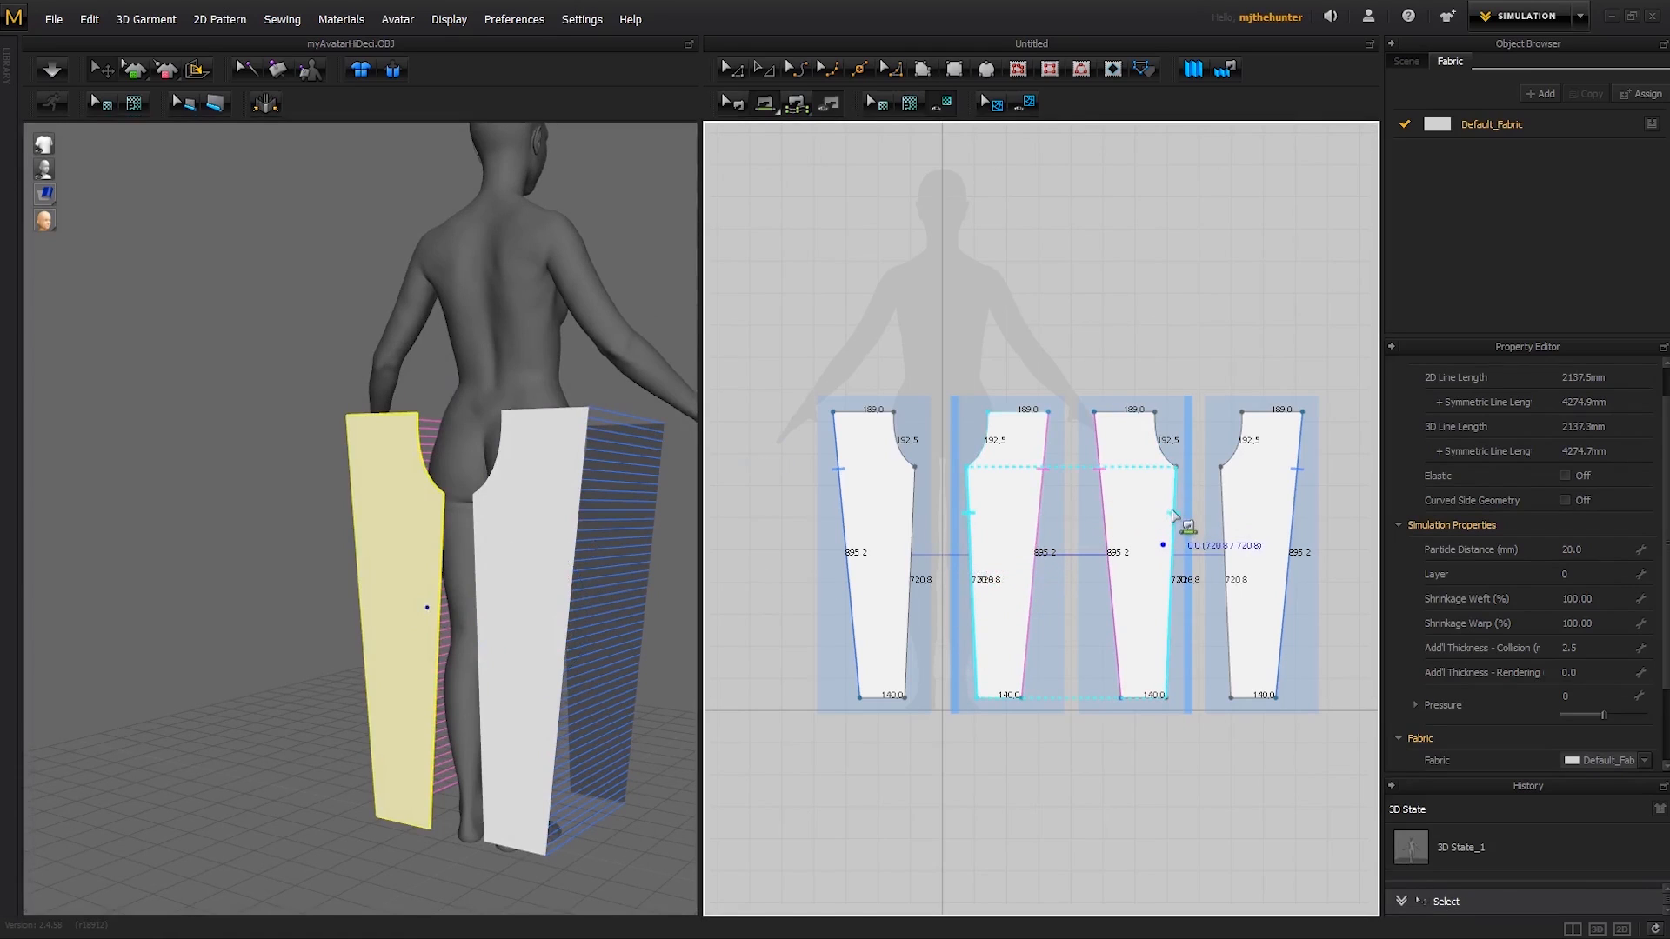
{"action": "left_click", "coordinate": [1174, 515]}
{"action": "left_click", "coordinate": [1226, 513]}
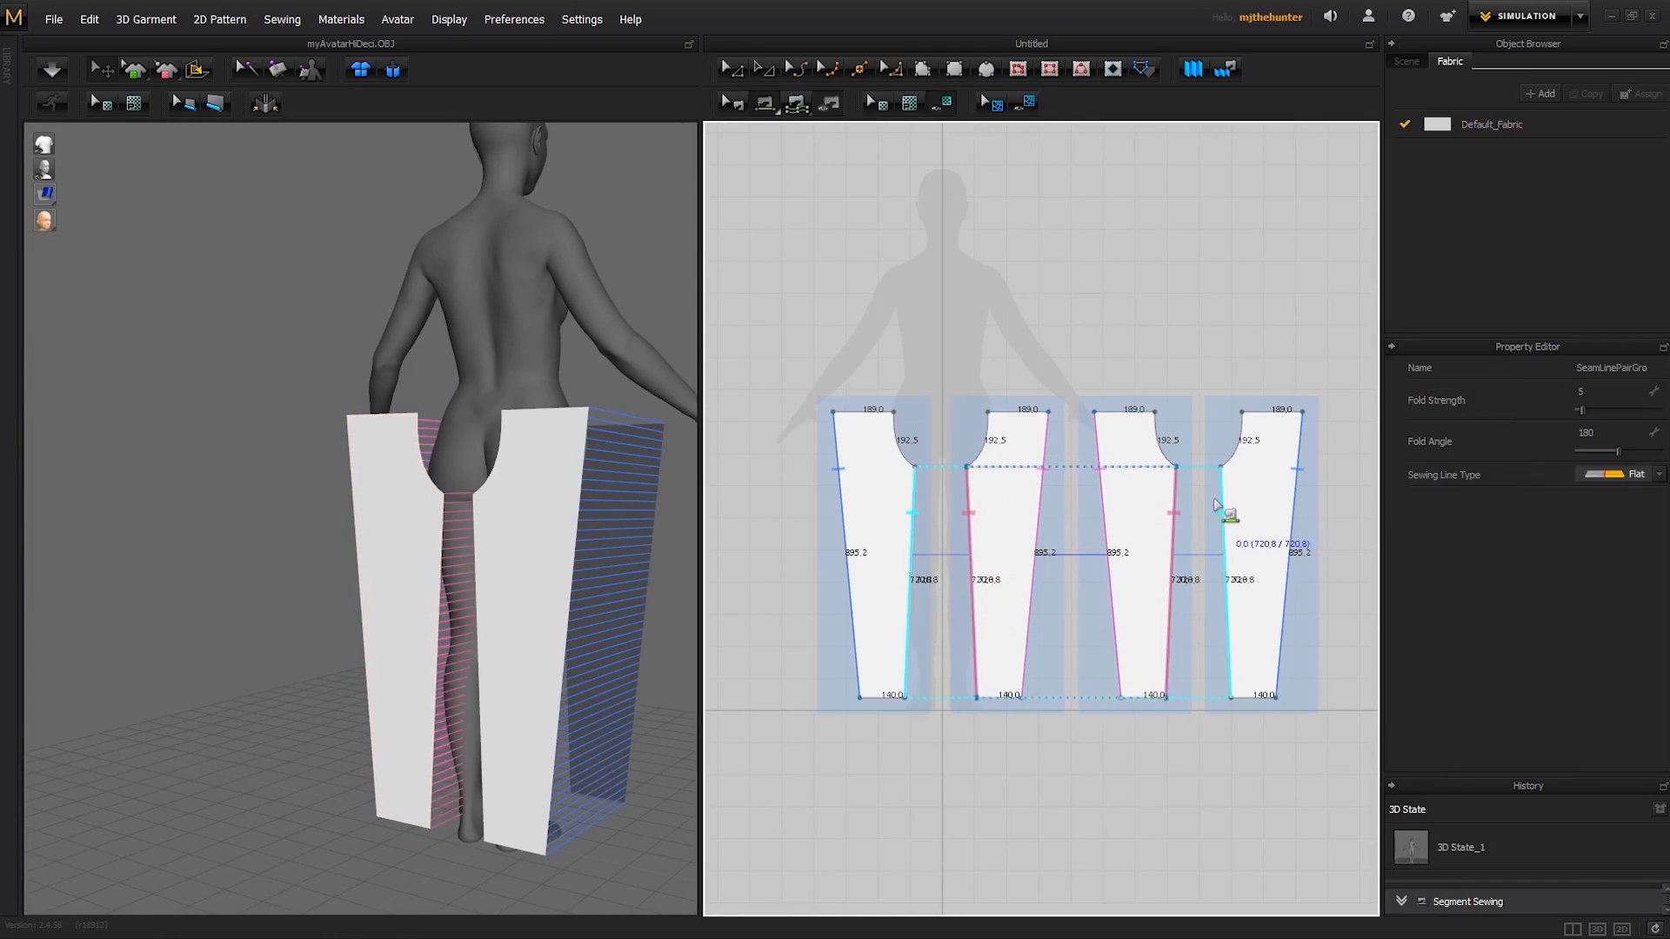
- Examine the outer and inner leg seams between the front and back panels from below and from several sides
{"action": "right_click_drag", "start_coordinate": [541, 480], "coordinate": [509, 466]}
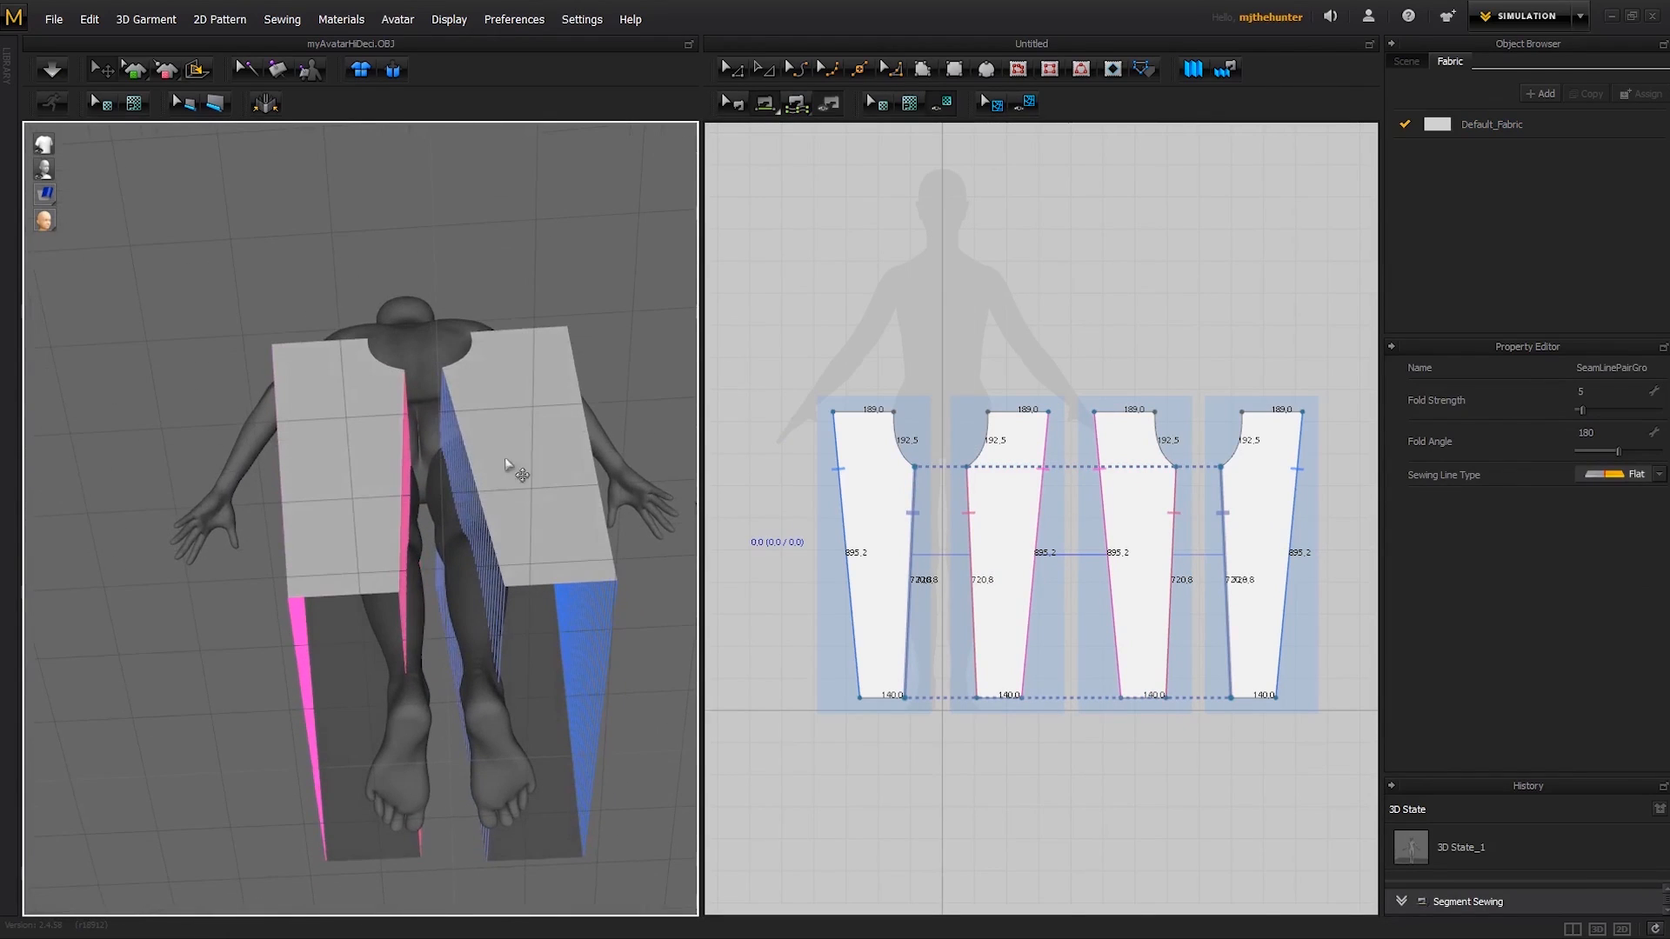
{"action": "key", "text": "a"}
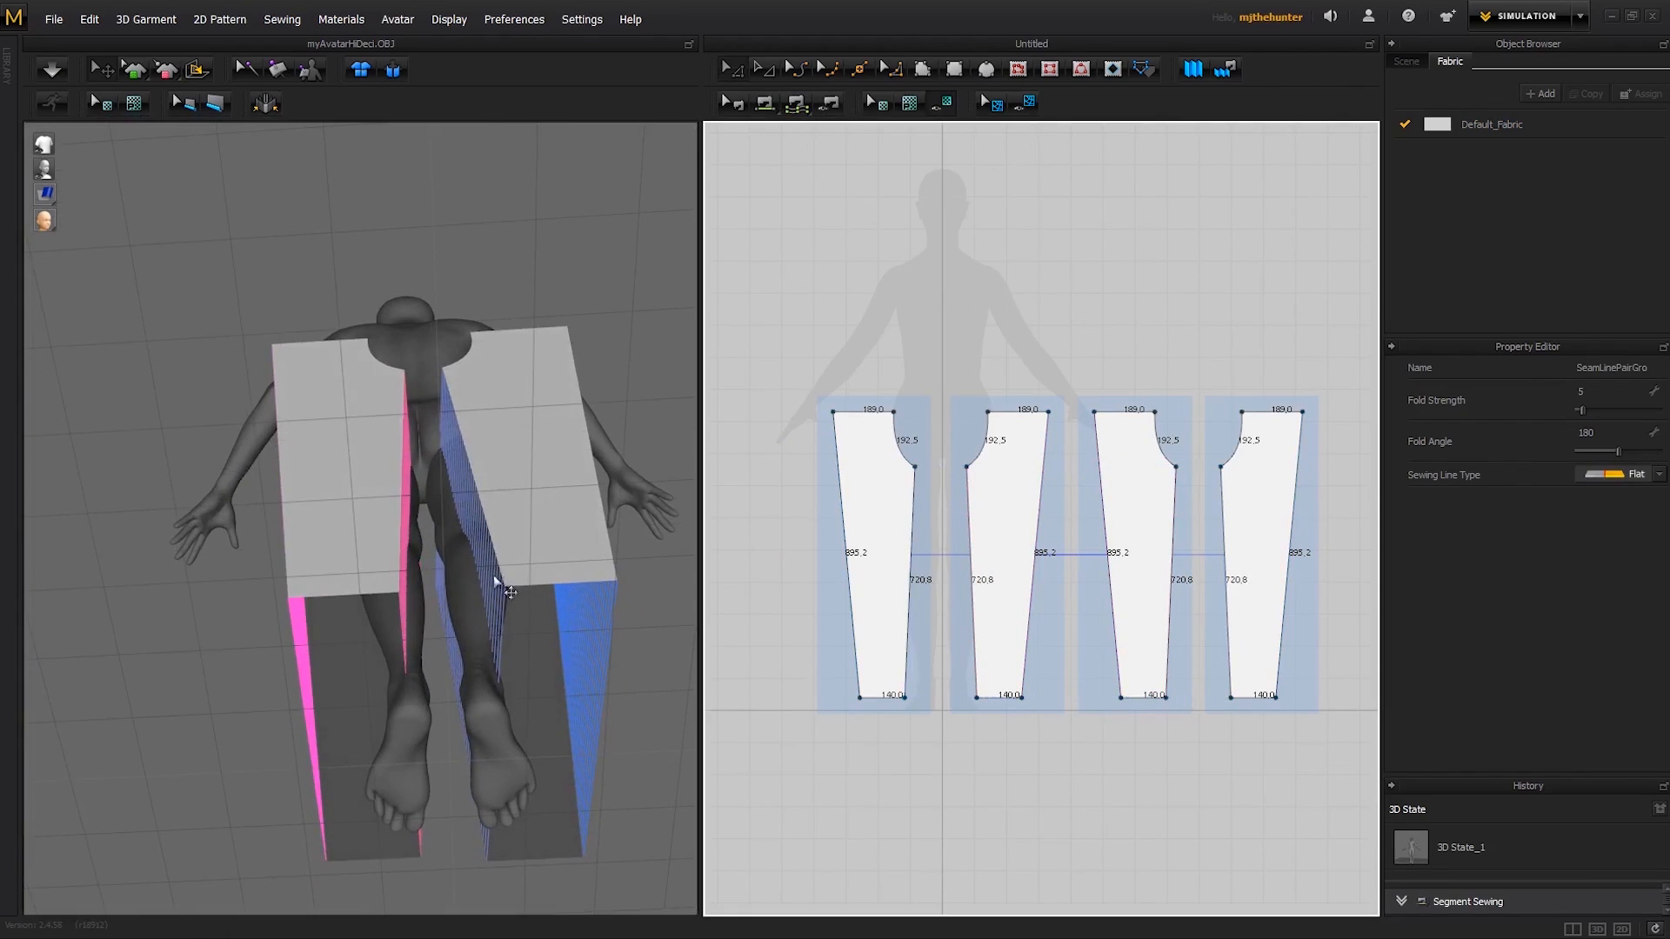
{"action": "right_click_drag", "start_coordinate": [496, 581], "coordinate": [557, 522]}
{"action": "right_click_drag", "start_coordinate": [543, 444], "coordinate": [525, 480]}
{"action": "left_click_drag", "start_coordinate": [532, 481], "coordinate": [487, 474]}
{"action": "right_click_drag", "start_coordinate": [488, 475], "coordinate": [376, 537]}
{"action": "left_click_drag", "start_coordinate": [375, 532], "coordinate": [378, 533]}
{"action": "right_click_drag", "start_coordinate": [378, 533], "coordinate": [405, 520]}
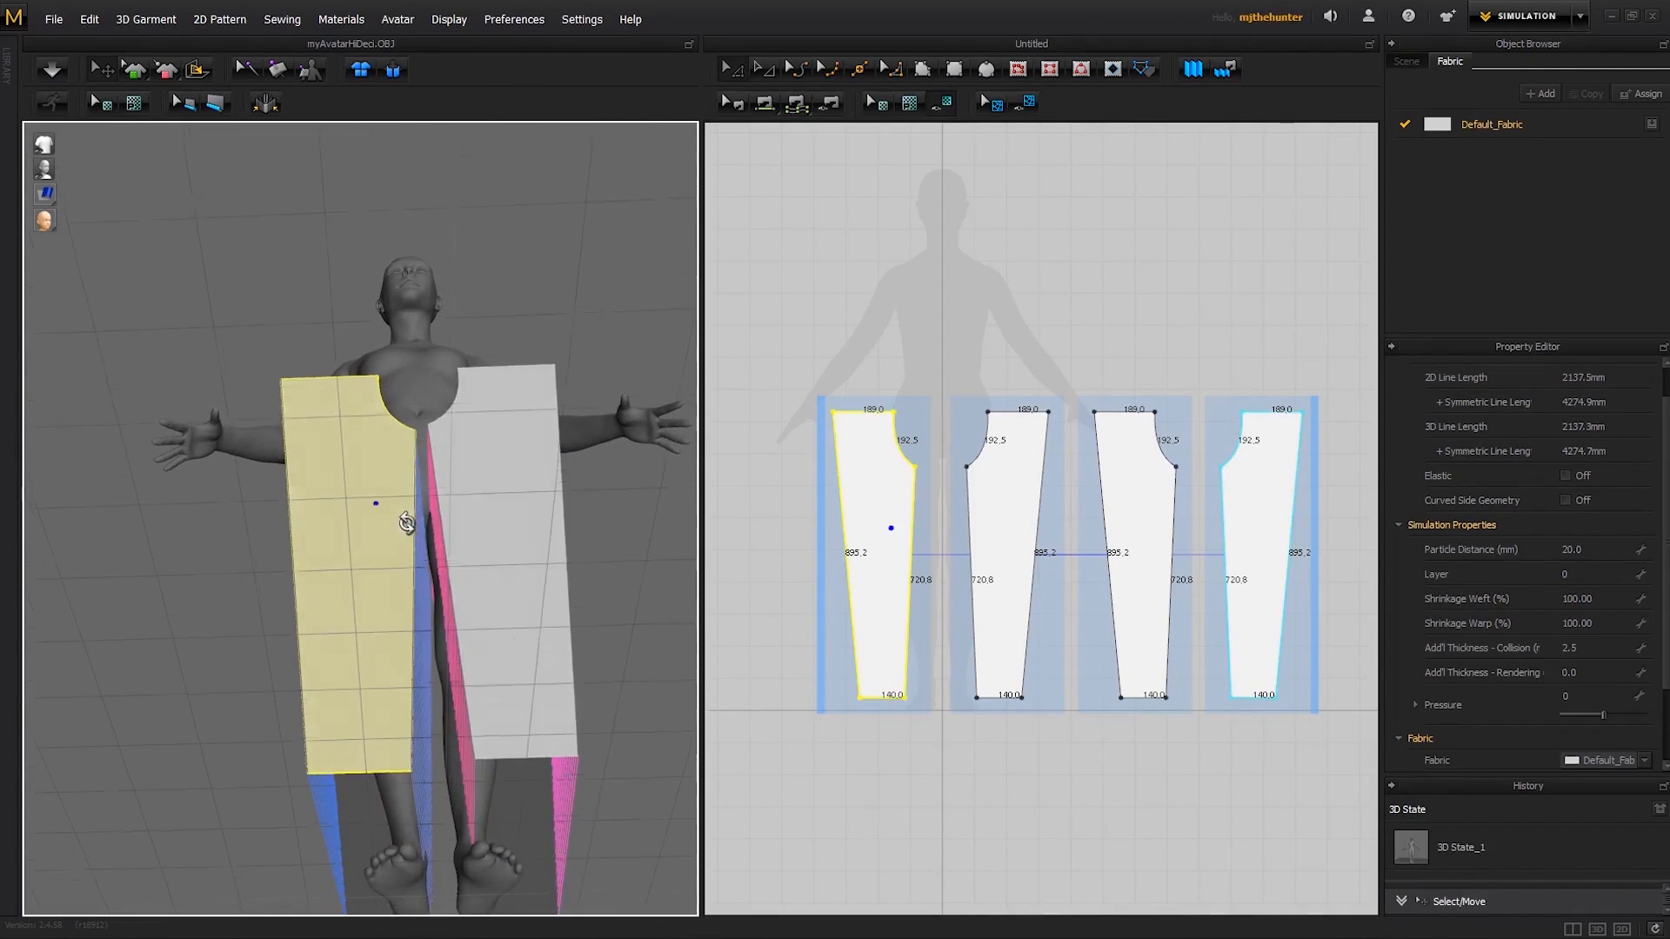
{"action": "left_click_drag", "start_coordinate": [478, 565], "coordinate": [461, 566]}
{"action": "right_click_drag", "start_coordinate": [461, 566], "coordinate": [466, 520]}
{"action": "left_click", "coordinate": [359, 494]}
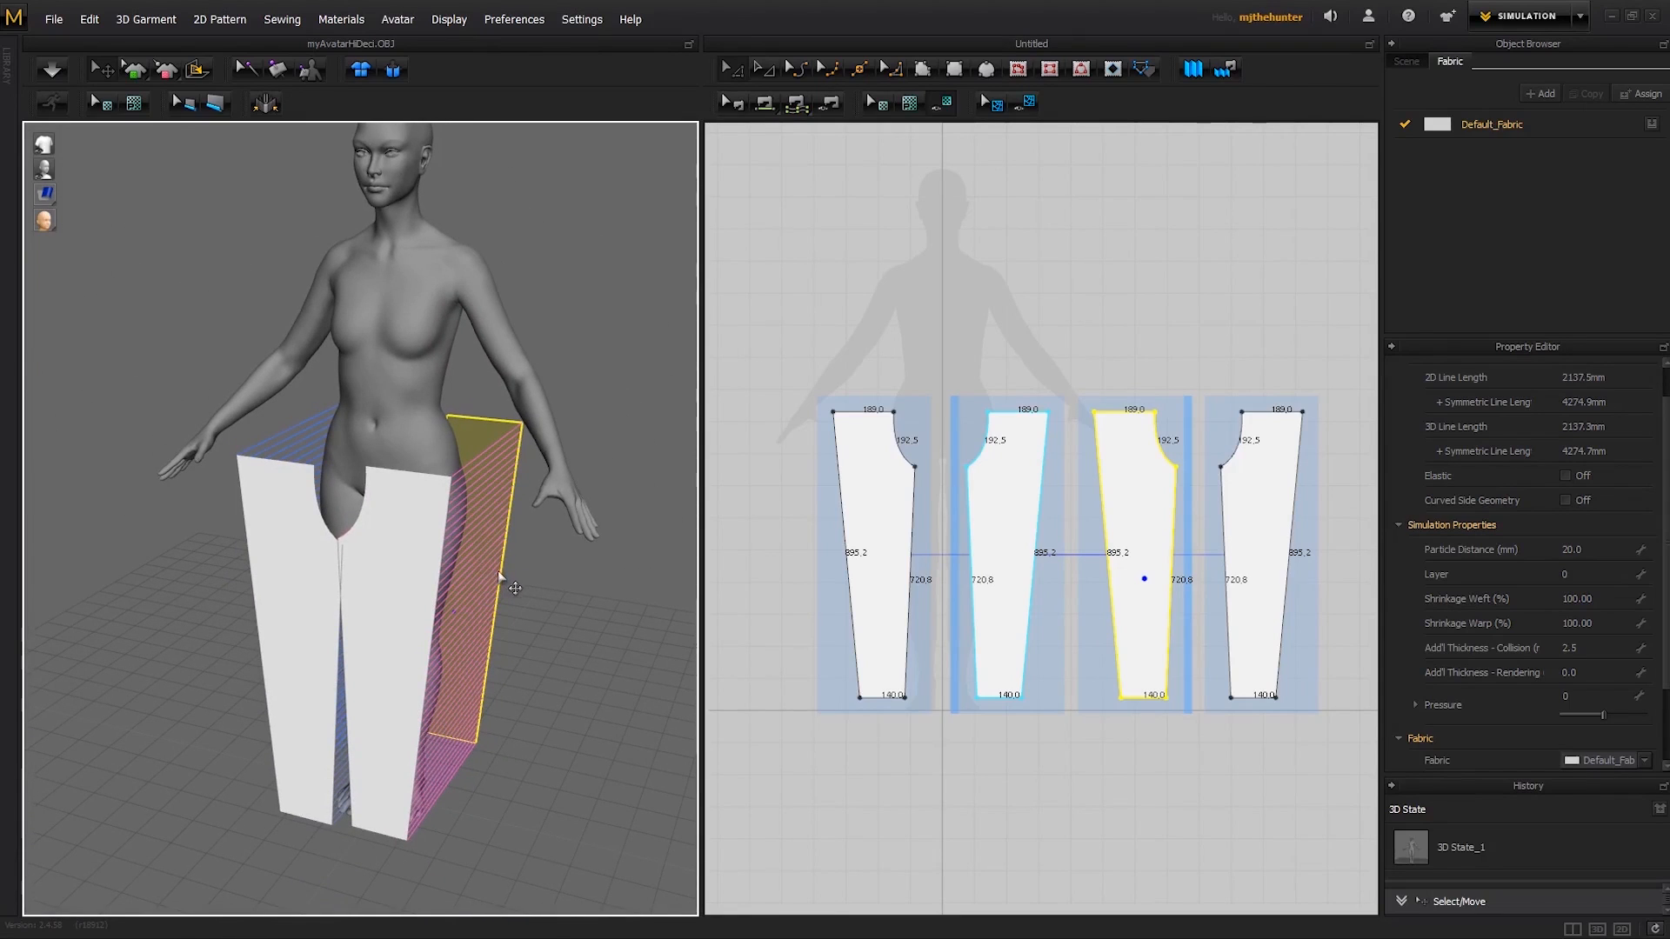
- Run the simulation and pull the falling trouser legs up around the avatar's thighs
{"action": "key", "text": "space"}
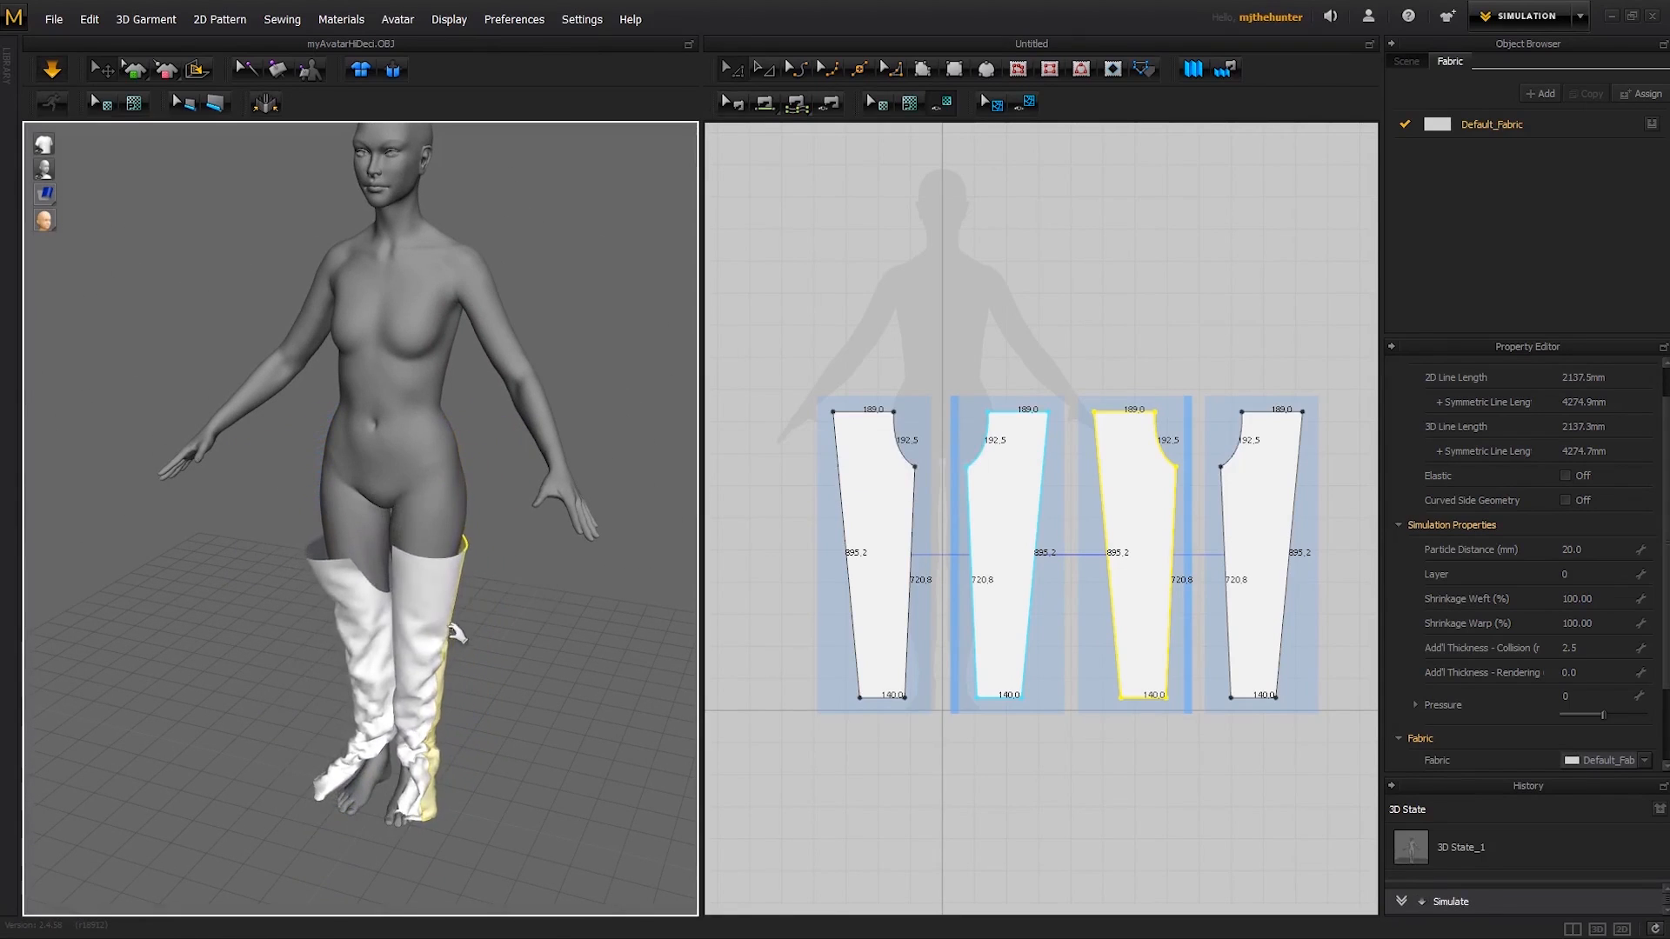
{"action": "right_click_drag", "start_coordinate": [459, 633], "coordinate": [494, 564]}
{"action": "left_click_drag", "start_coordinate": [454, 574], "coordinate": [453, 505]}
{"action": "left_click_drag", "start_coordinate": [320, 629], "coordinate": [307, 320]}
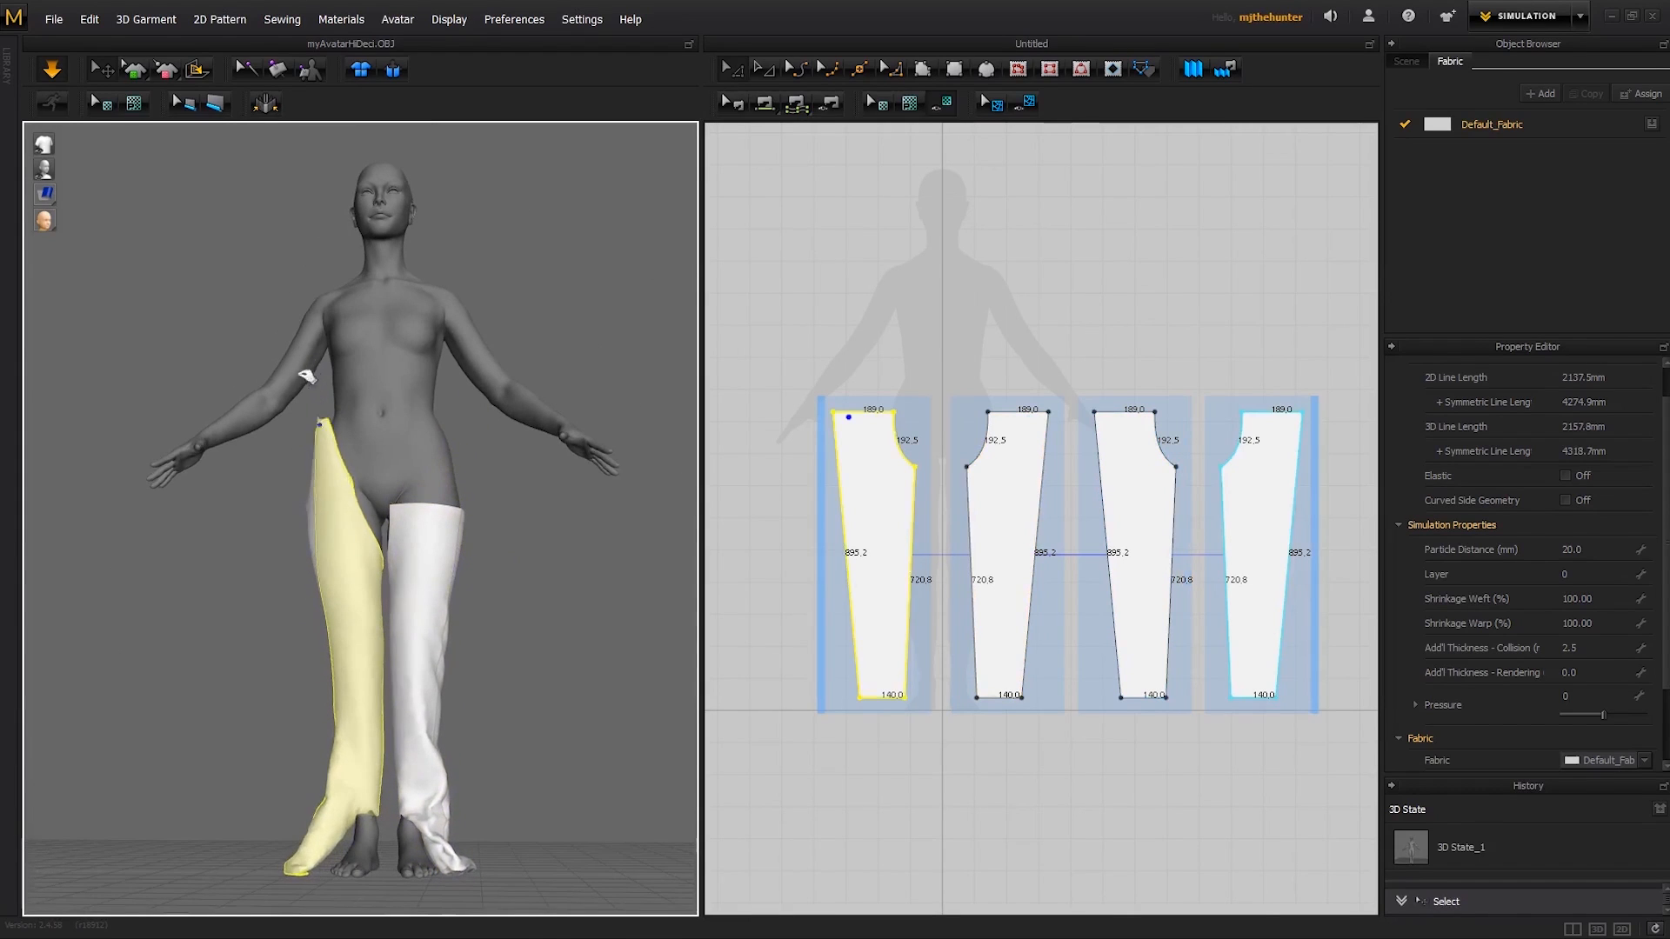
{"action": "right_click_drag", "start_coordinate": [303, 480], "coordinate": [540, 537]}
{"action": "left_click", "coordinate": [428, 522]}
{"action": "right_click_drag", "start_coordinate": [429, 521], "coordinate": [409, 702]}
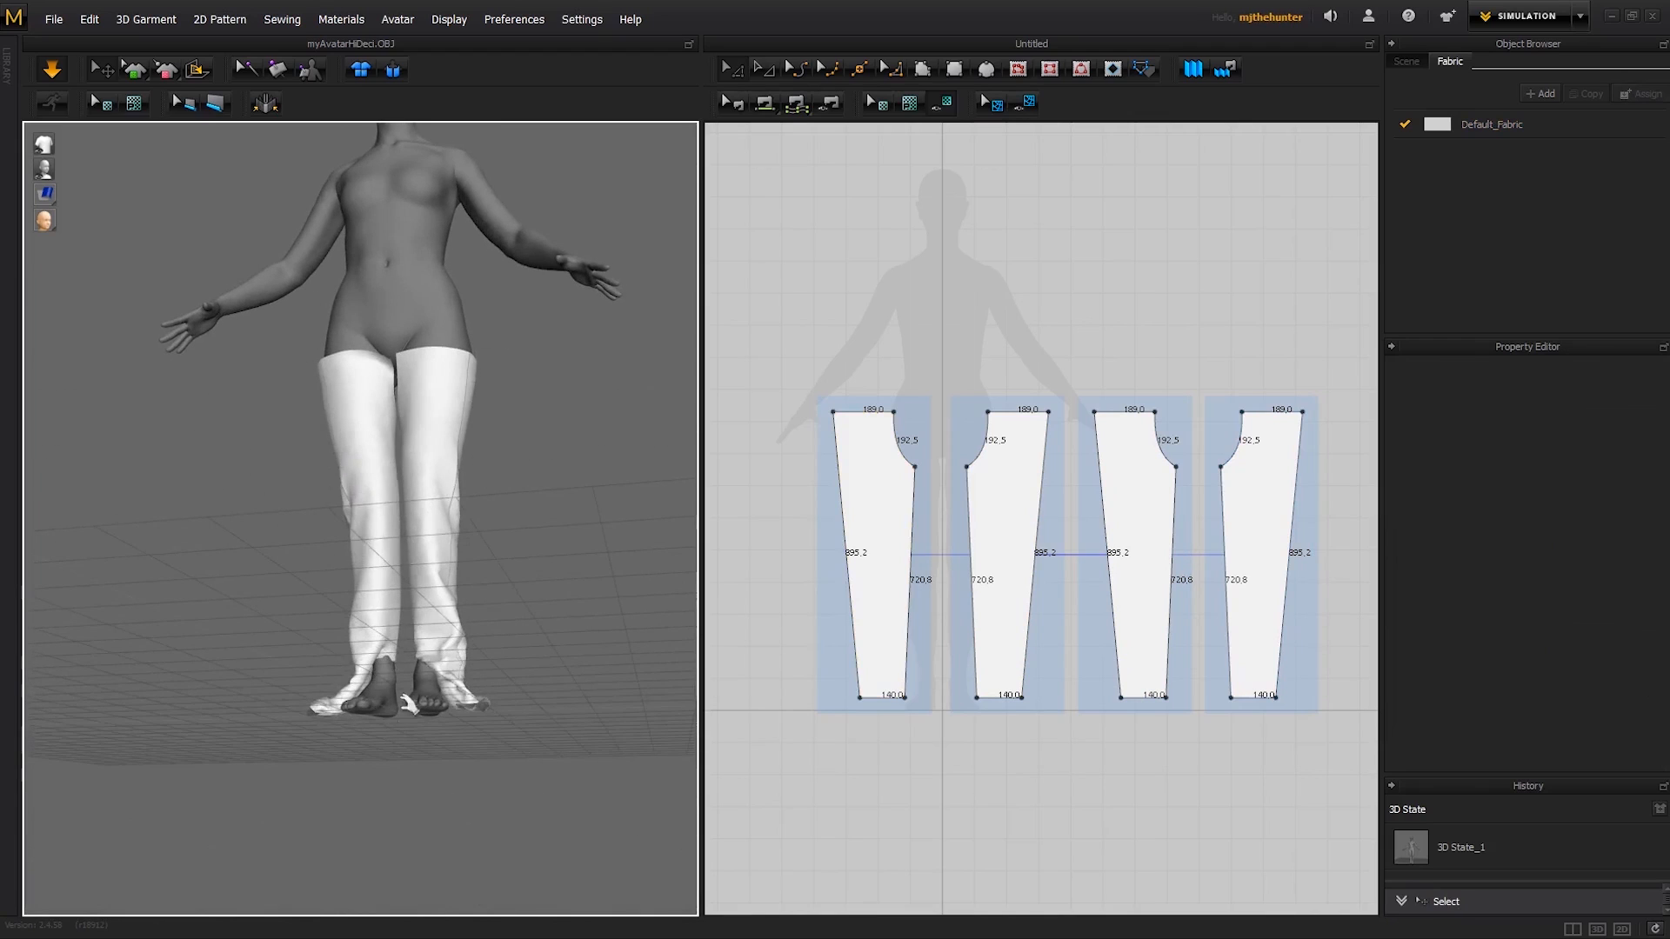
- Try to tack the outer top edge of one trouser leg to the avatar's hip with Tack on Avatar
{"action": "right_click_drag", "start_coordinate": [374, 613], "coordinate": [479, 578]}
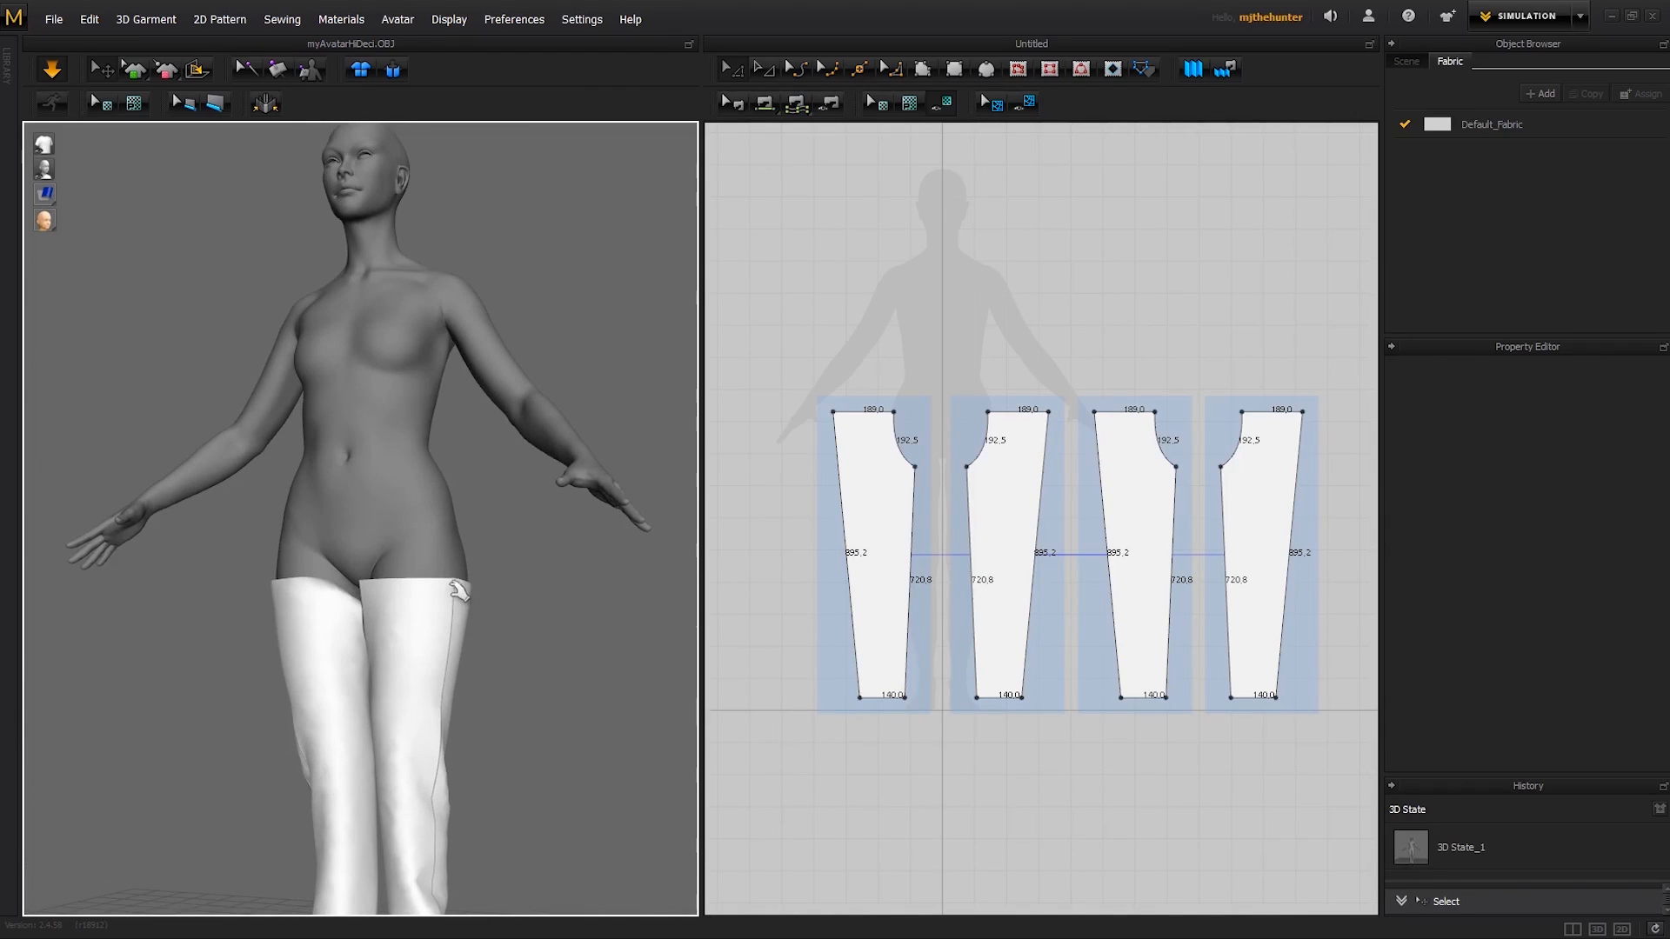
{"action": "left_click_drag", "start_coordinate": [459, 592], "coordinate": [503, 511]}
{"action": "key", "text": "w"}
{"action": "right_click_drag", "start_coordinate": [526, 567], "coordinate": [508, 622]}
{"action": "left_click", "coordinate": [493, 482]}
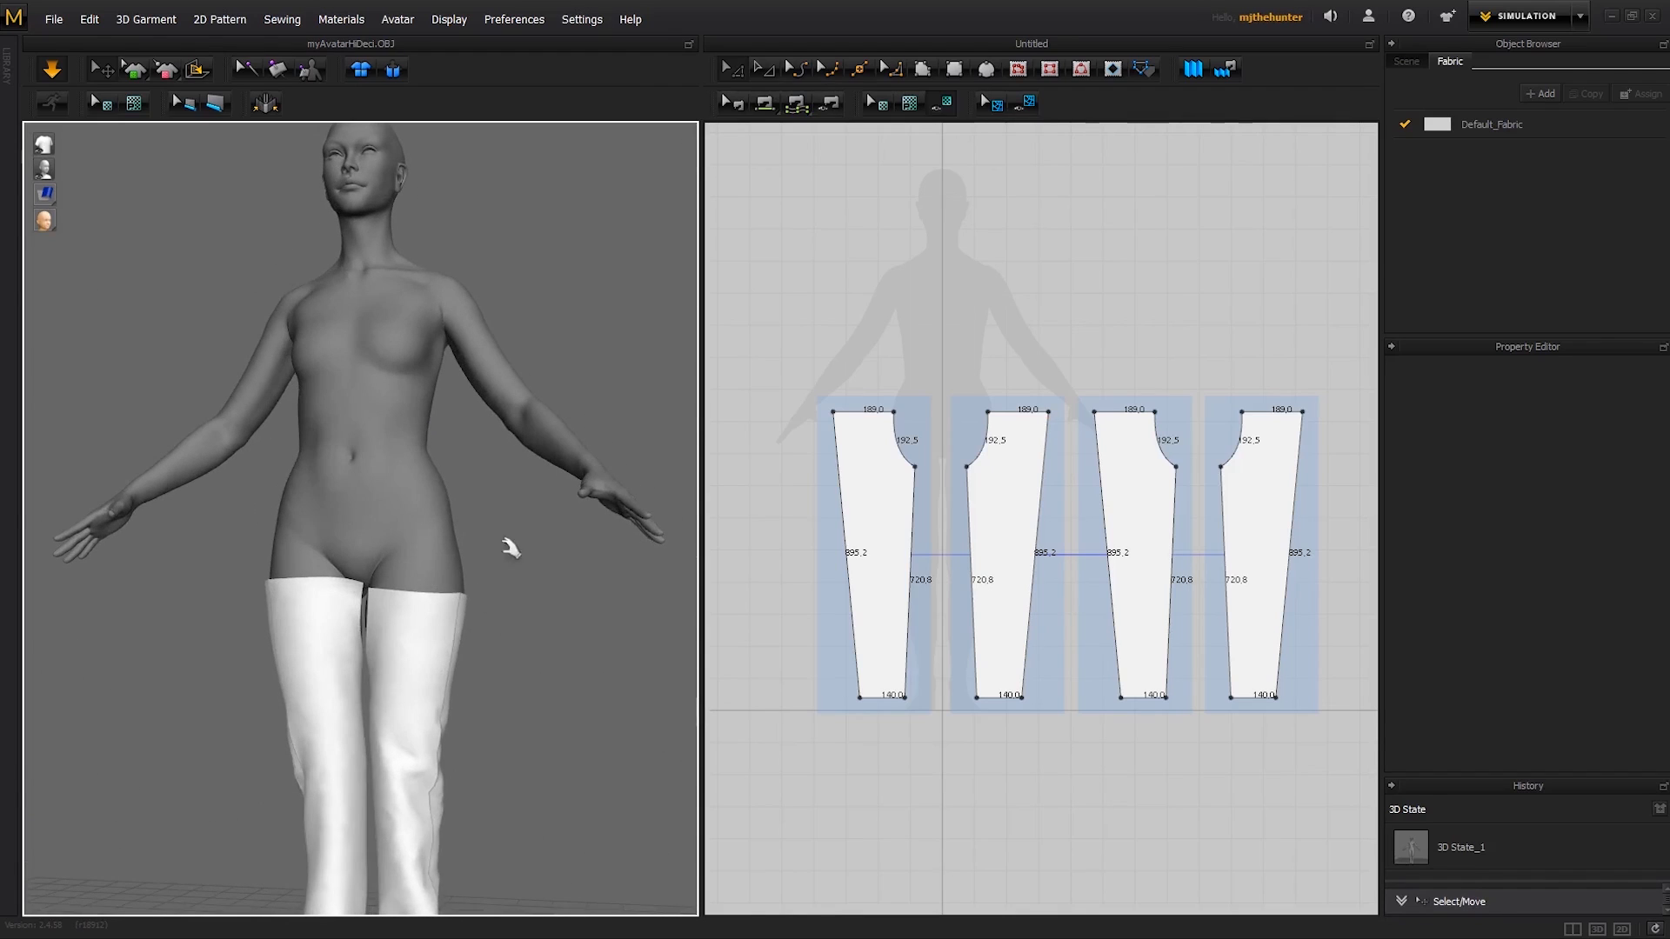
{"action": "right_click_drag", "start_coordinate": [509, 530], "coordinate": [470, 552]}
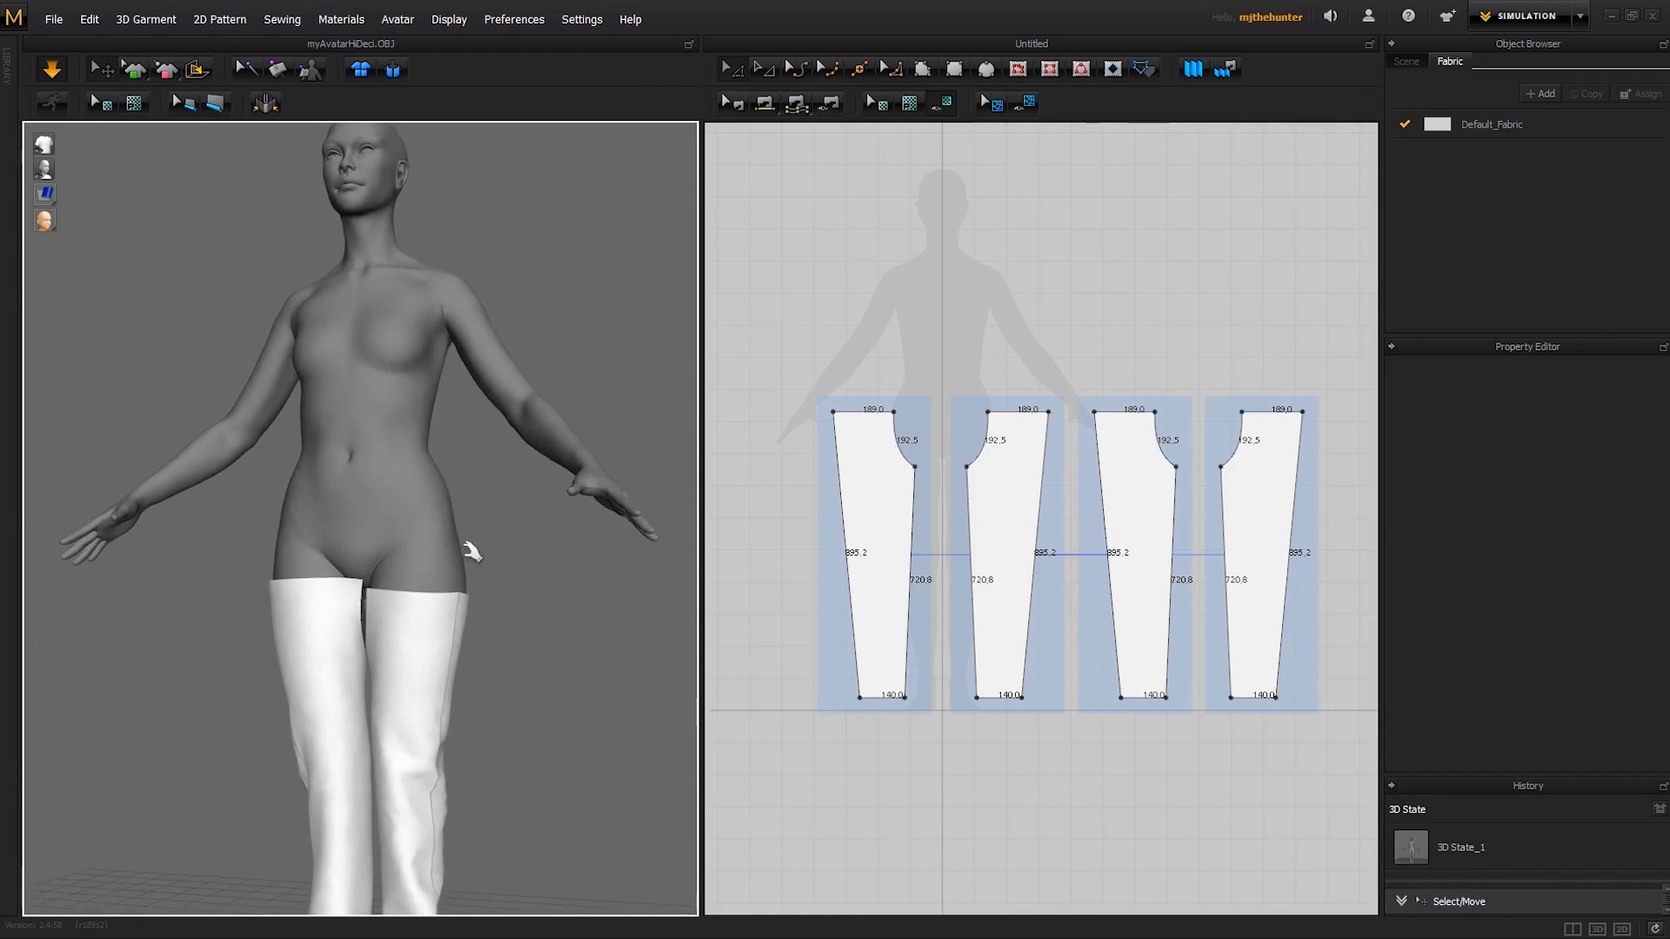
{"action": "left_click", "coordinate": [310, 71]}
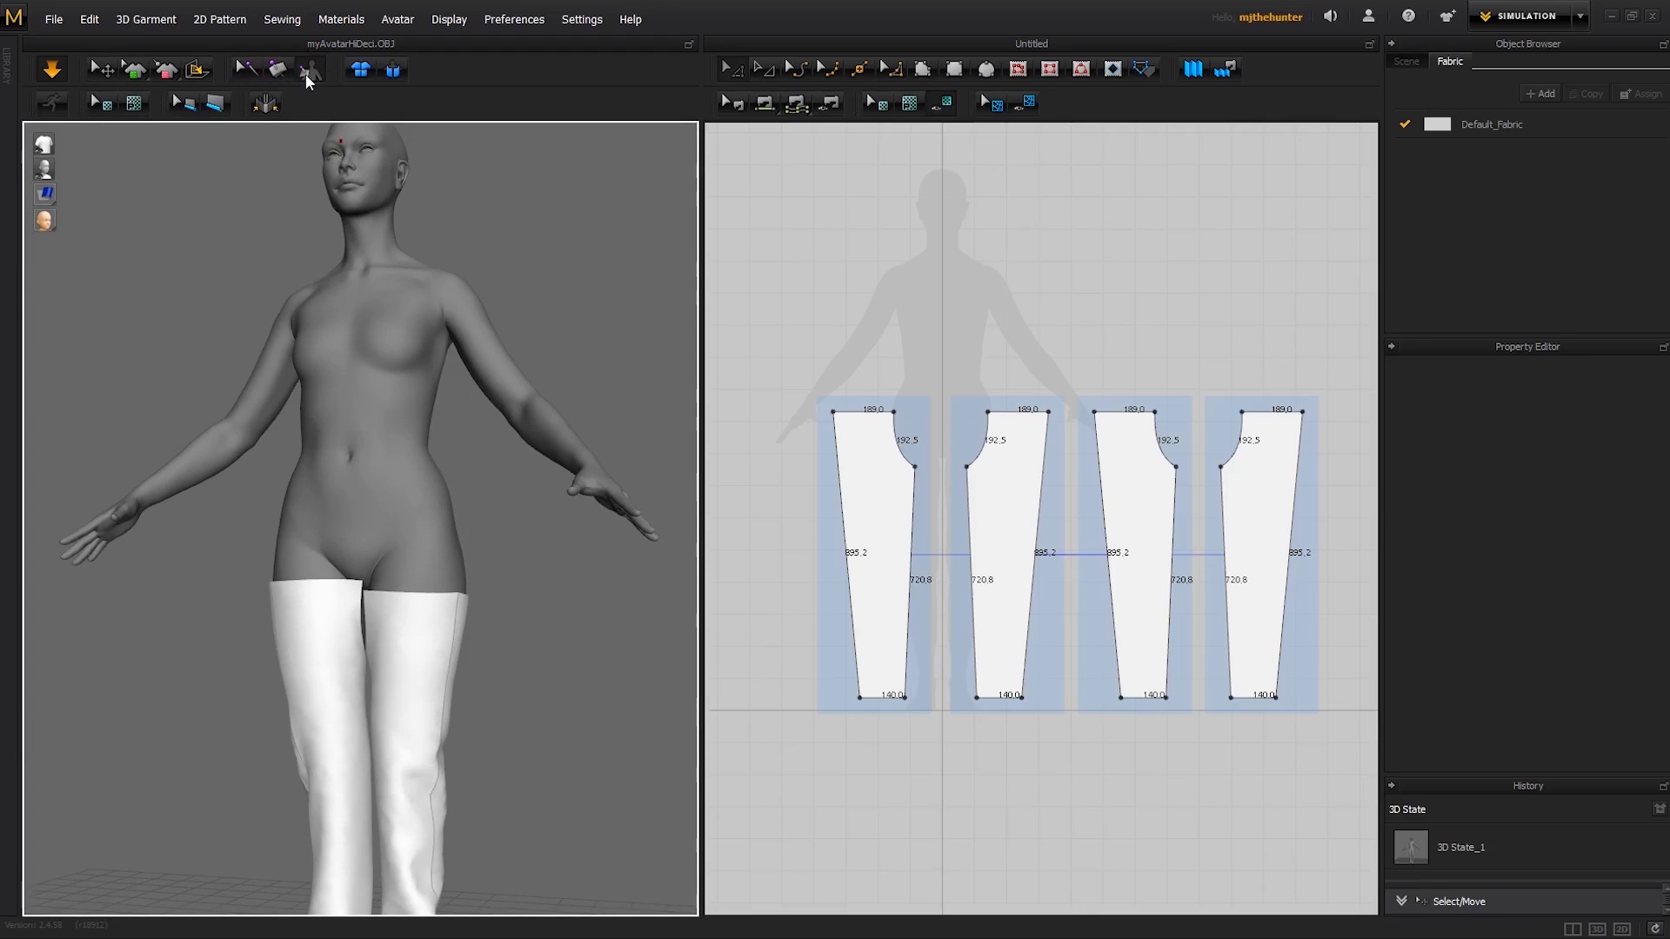
{"action": "right_click_drag", "start_coordinate": [436, 609], "coordinate": [447, 603]}
{"action": "left_click", "coordinate": [446, 602]}
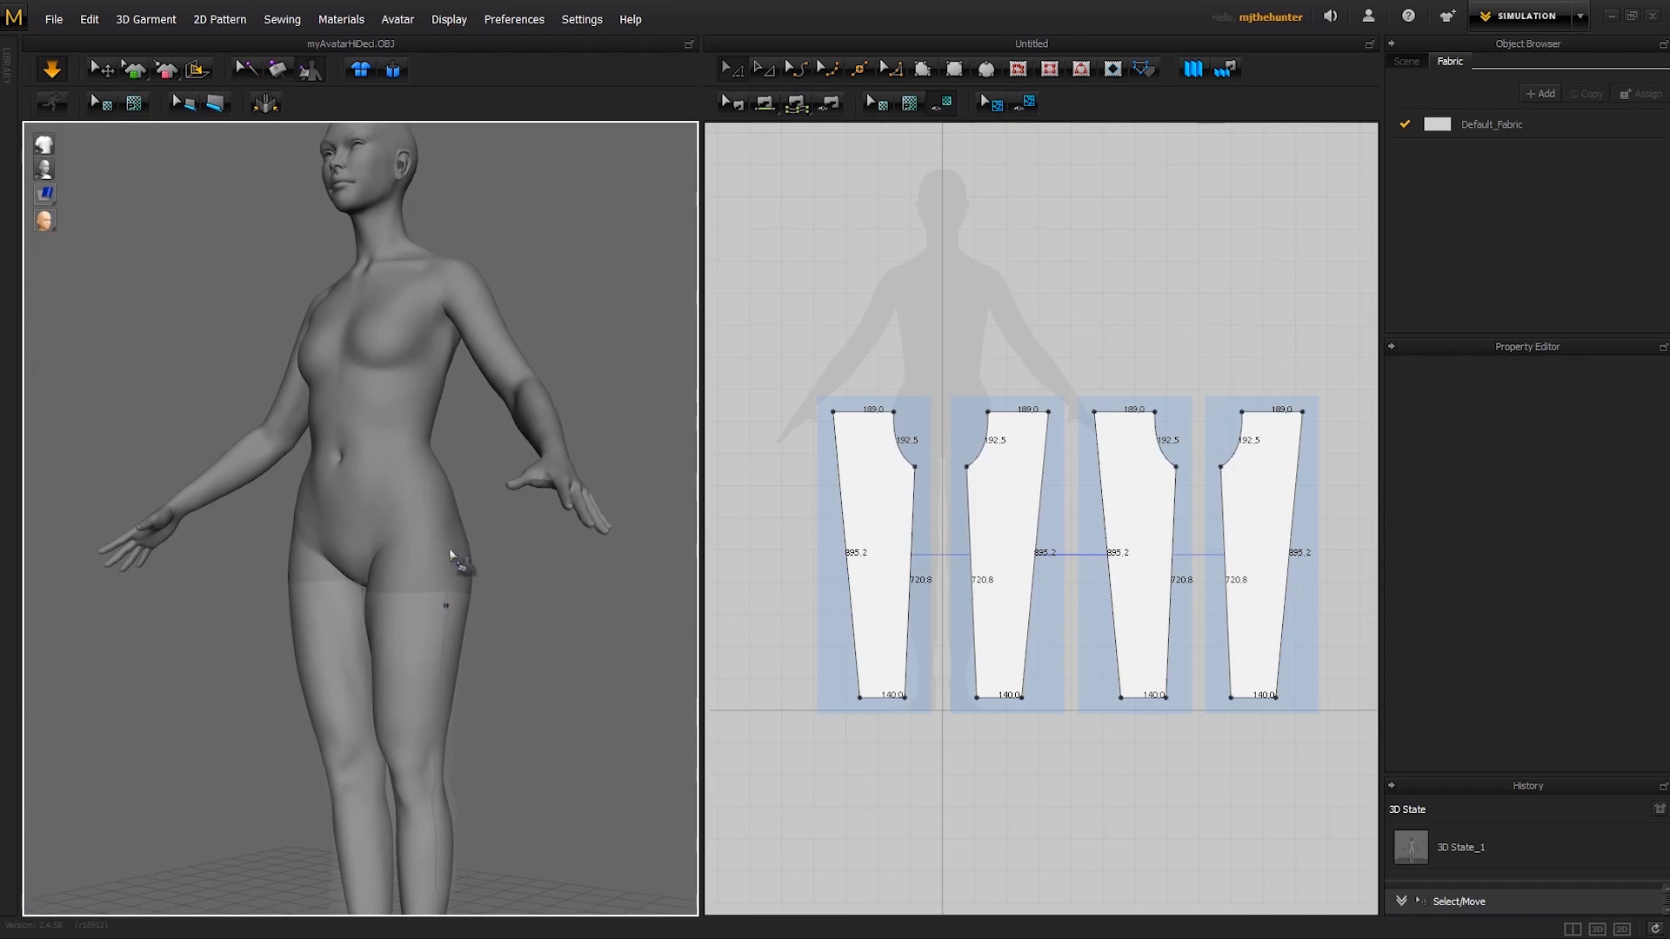
{"action": "left_click", "coordinate": [445, 521]}
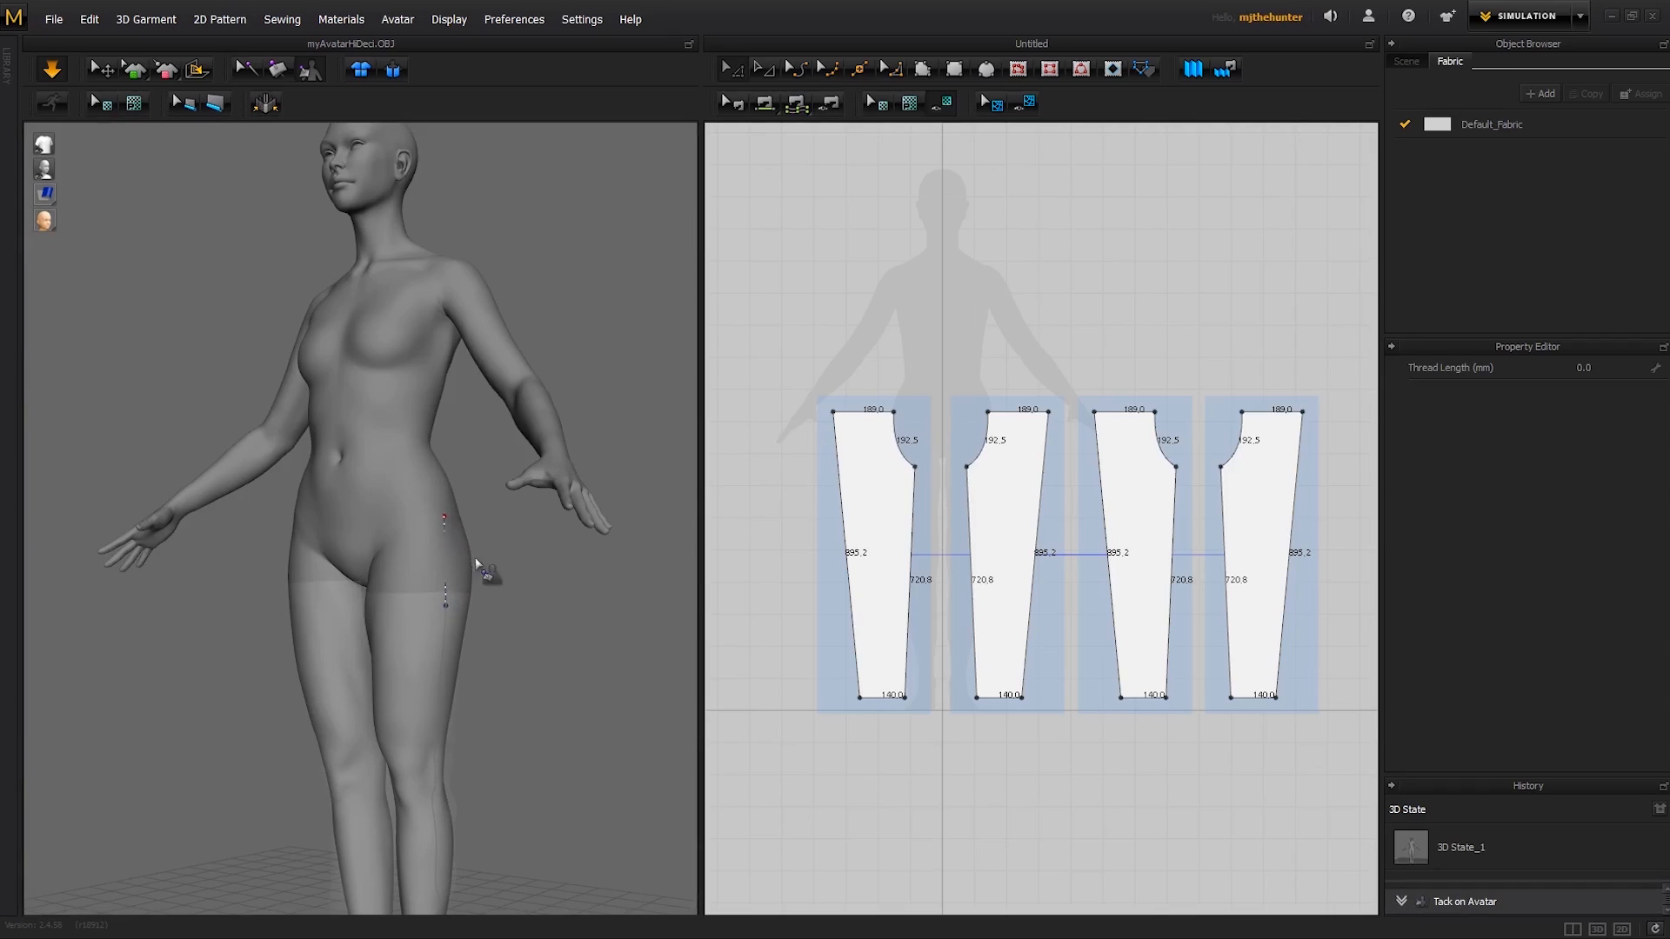
{"action": "right_click_drag", "start_coordinate": [477, 563], "coordinate": [553, 570]}
{"action": "key", "text": "ctrl+z"}
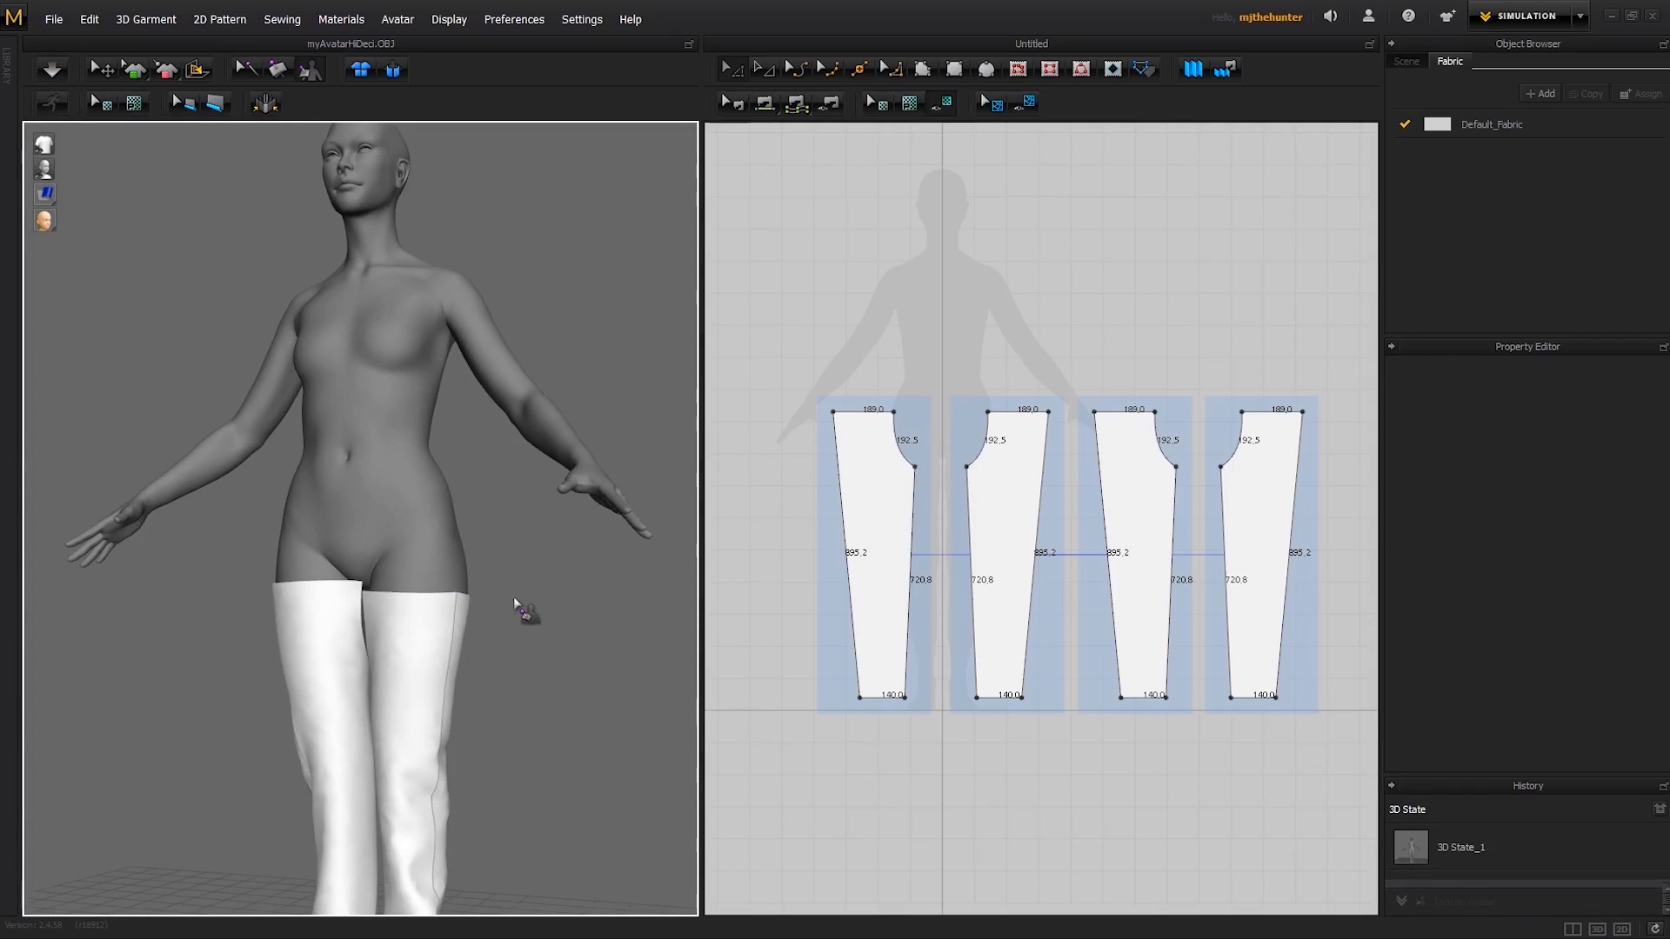
- Tack the outer top corner of each trouser leg to the avatar's hip and resume the simulation
{"action": "right_click_drag", "start_coordinate": [513, 596], "coordinate": [485, 600]}
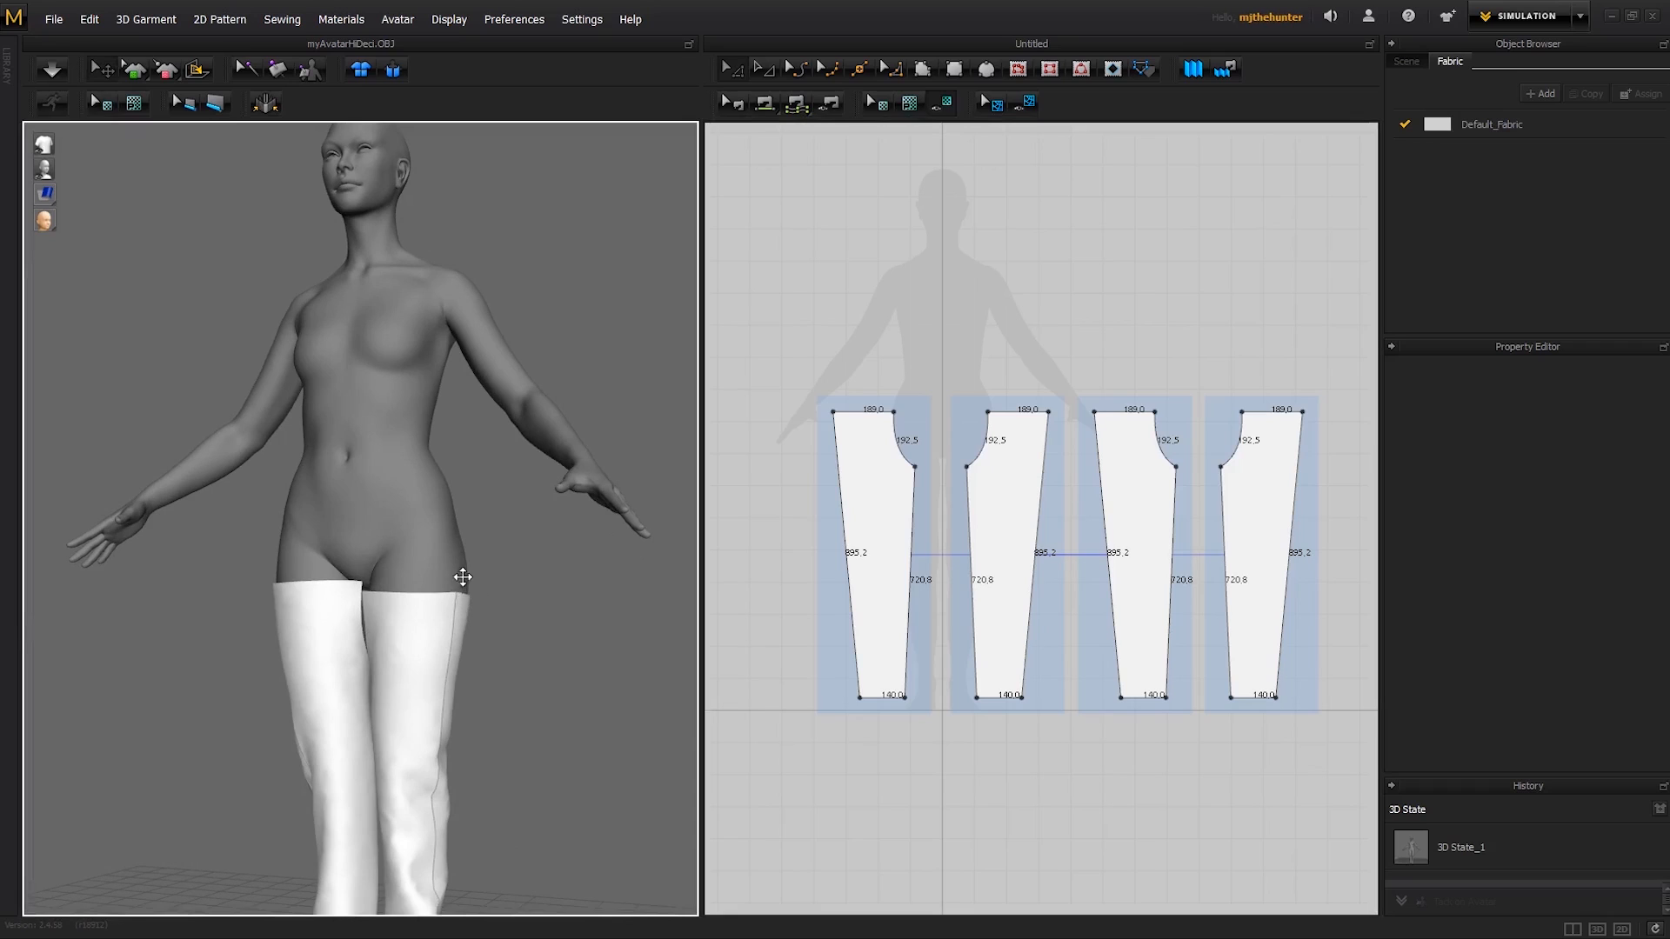
{"action": "left_click_drag", "start_coordinate": [463, 578], "coordinate": [461, 516]}
{"action": "key", "text": "space"}
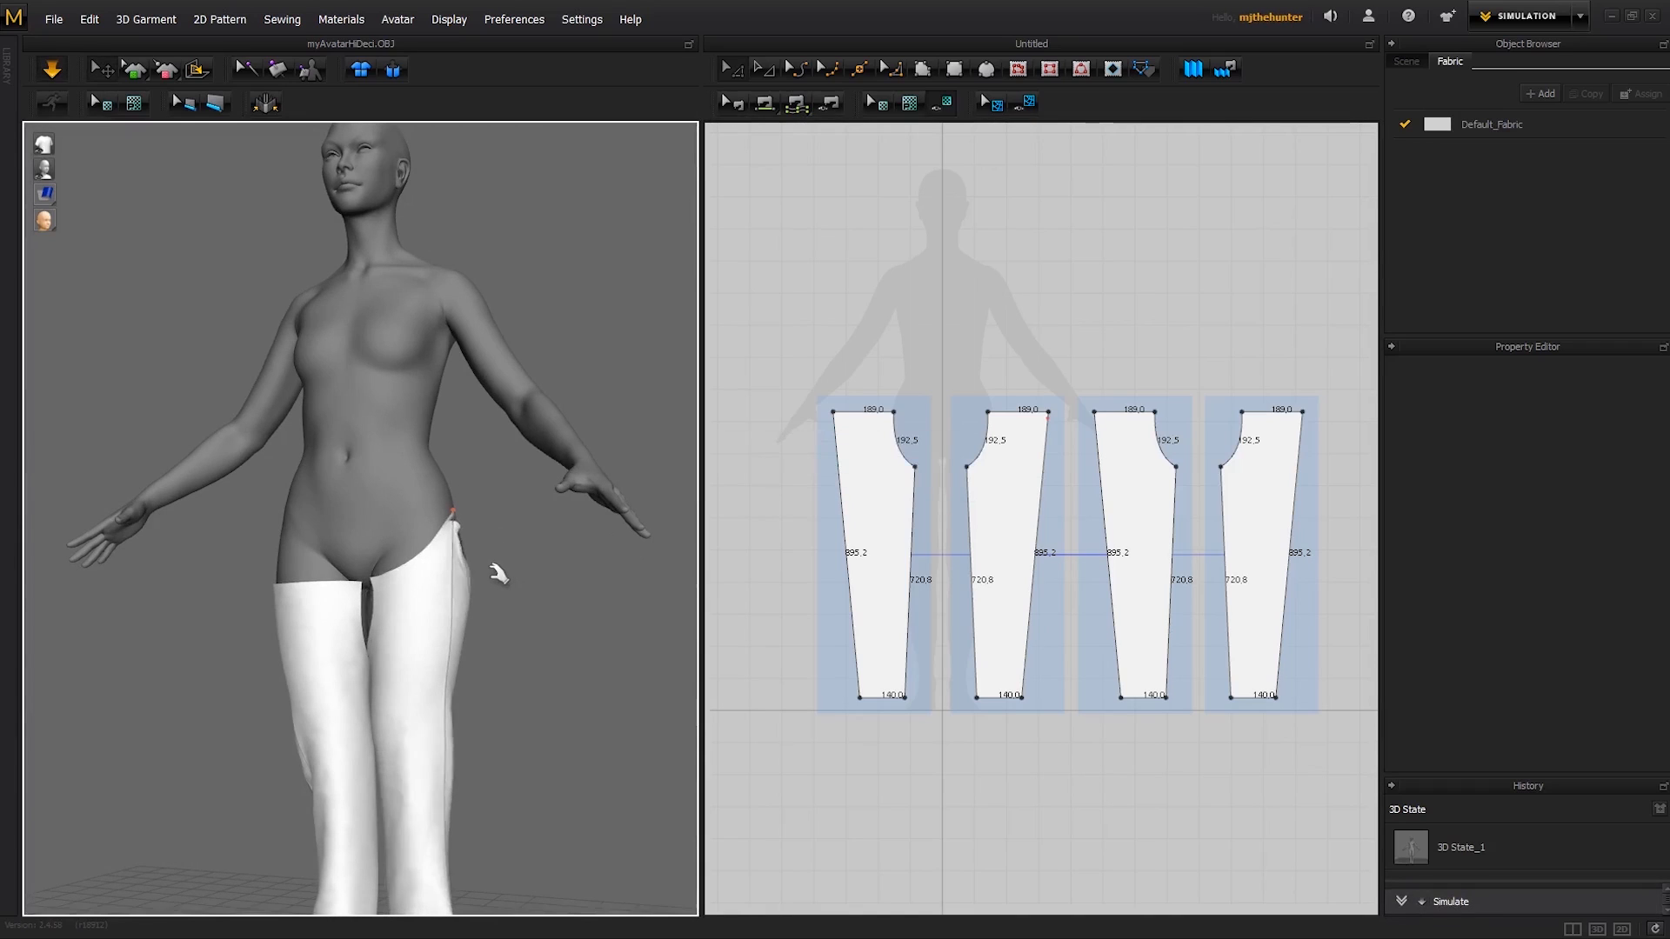
{"action": "right_click_drag", "start_coordinate": [496, 571], "coordinate": [439, 581]}
{"action": "left_click_drag", "start_coordinate": [306, 576], "coordinate": [295, 498]}
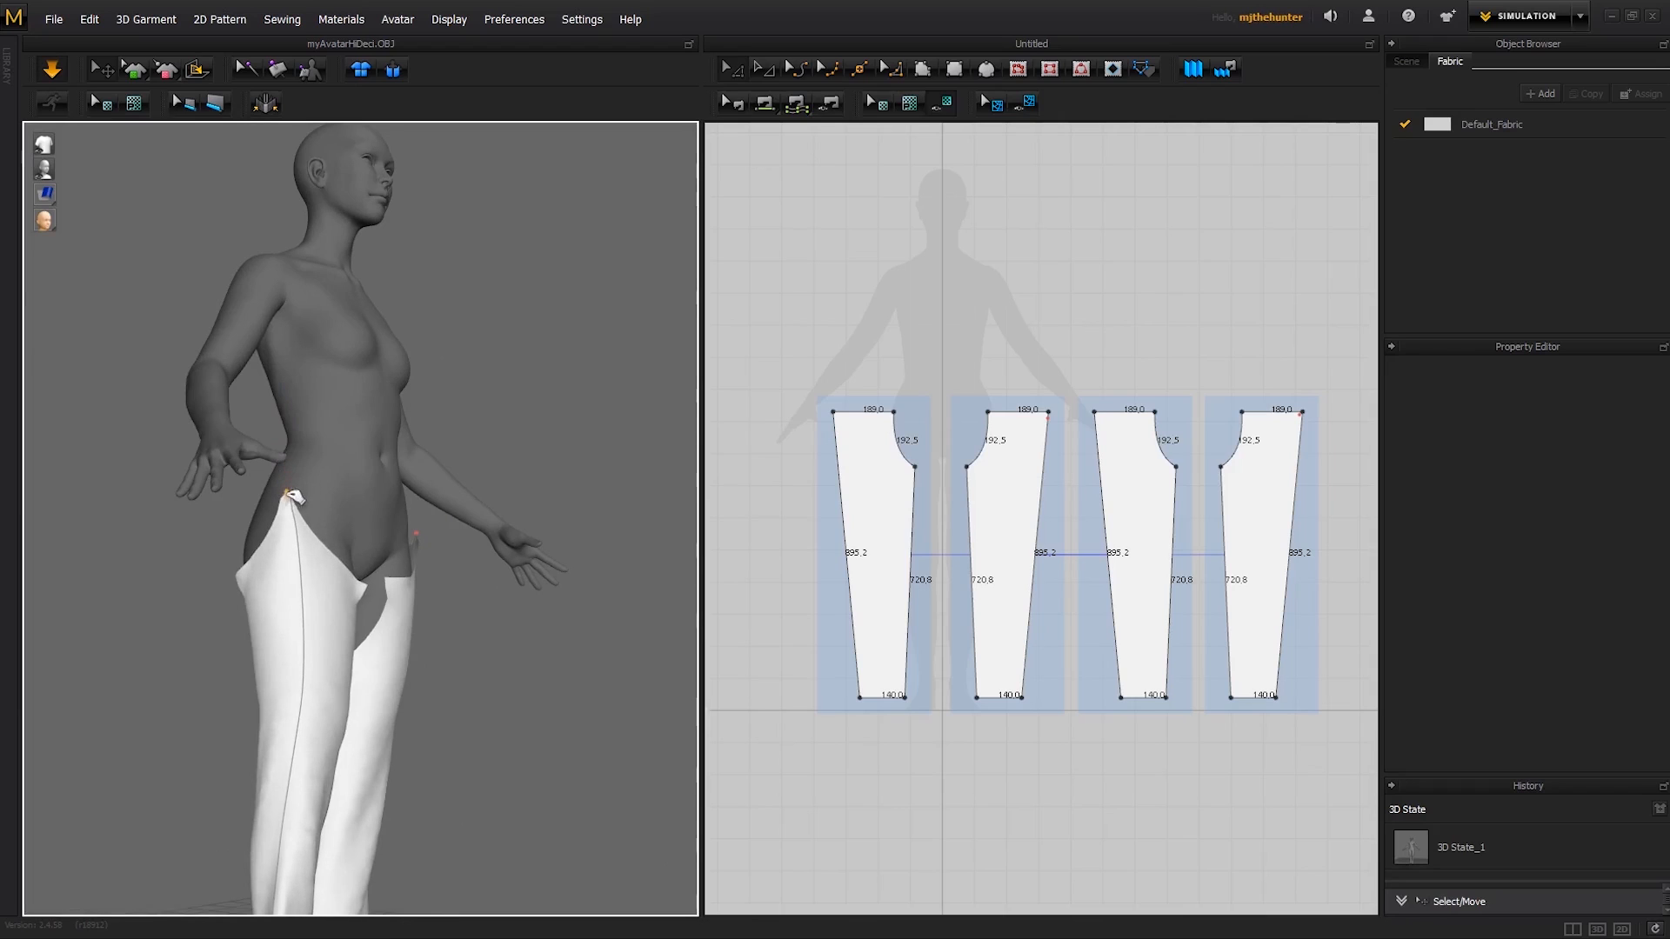
- Pull the front and back panels of both trouser legs upward over the avatar's hips during the simulation
{"action": "right_click_drag", "start_coordinate": [348, 568], "coordinate": [450, 581]}
{"action": "left_click_drag", "start_coordinate": [322, 597], "coordinate": [384, 349]}
{"action": "left_click_drag", "start_coordinate": [390, 581], "coordinate": [352, 391]}
{"action": "left_click", "coordinate": [543, 589]}
{"action": "right_click_drag", "start_coordinate": [545, 589], "coordinate": [329, 596]}
{"action": "left_click_drag", "start_coordinate": [331, 599], "coordinate": [448, 310]}
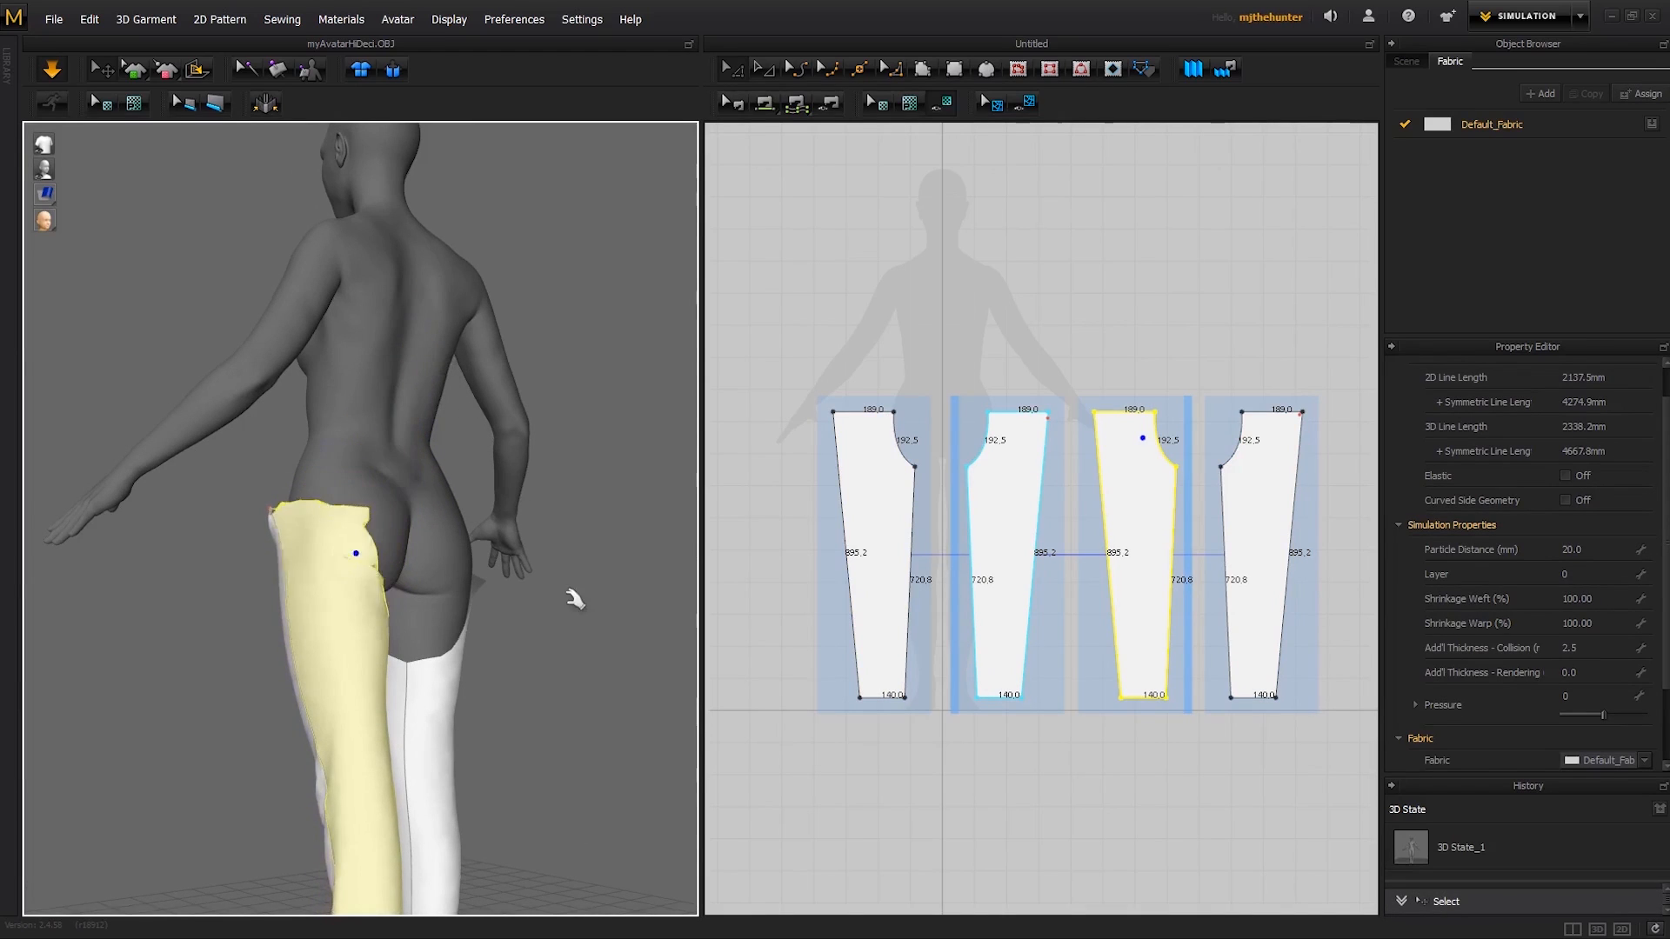
{"action": "left_click", "coordinate": [574, 597]}
{"action": "right_click_drag", "start_coordinate": [574, 596], "coordinate": [383, 625]}
{"action": "left_click_drag", "start_coordinate": [407, 627], "coordinate": [273, 316]}
{"action": "left_click", "coordinate": [470, 666]}
{"action": "middle_click_drag", "start_coordinate": [471, 666], "coordinate": [509, 399]}
- Tug the lower front panel of one trouser leg during the simulation to adjust the fabric around the foot
{"action": "right_click_drag", "start_coordinate": [446, 675], "coordinate": [452, 571]}
{"action": "scroll", "coordinate": [392, 606], "scroll_direction": "up", "scroll_amount": 2}
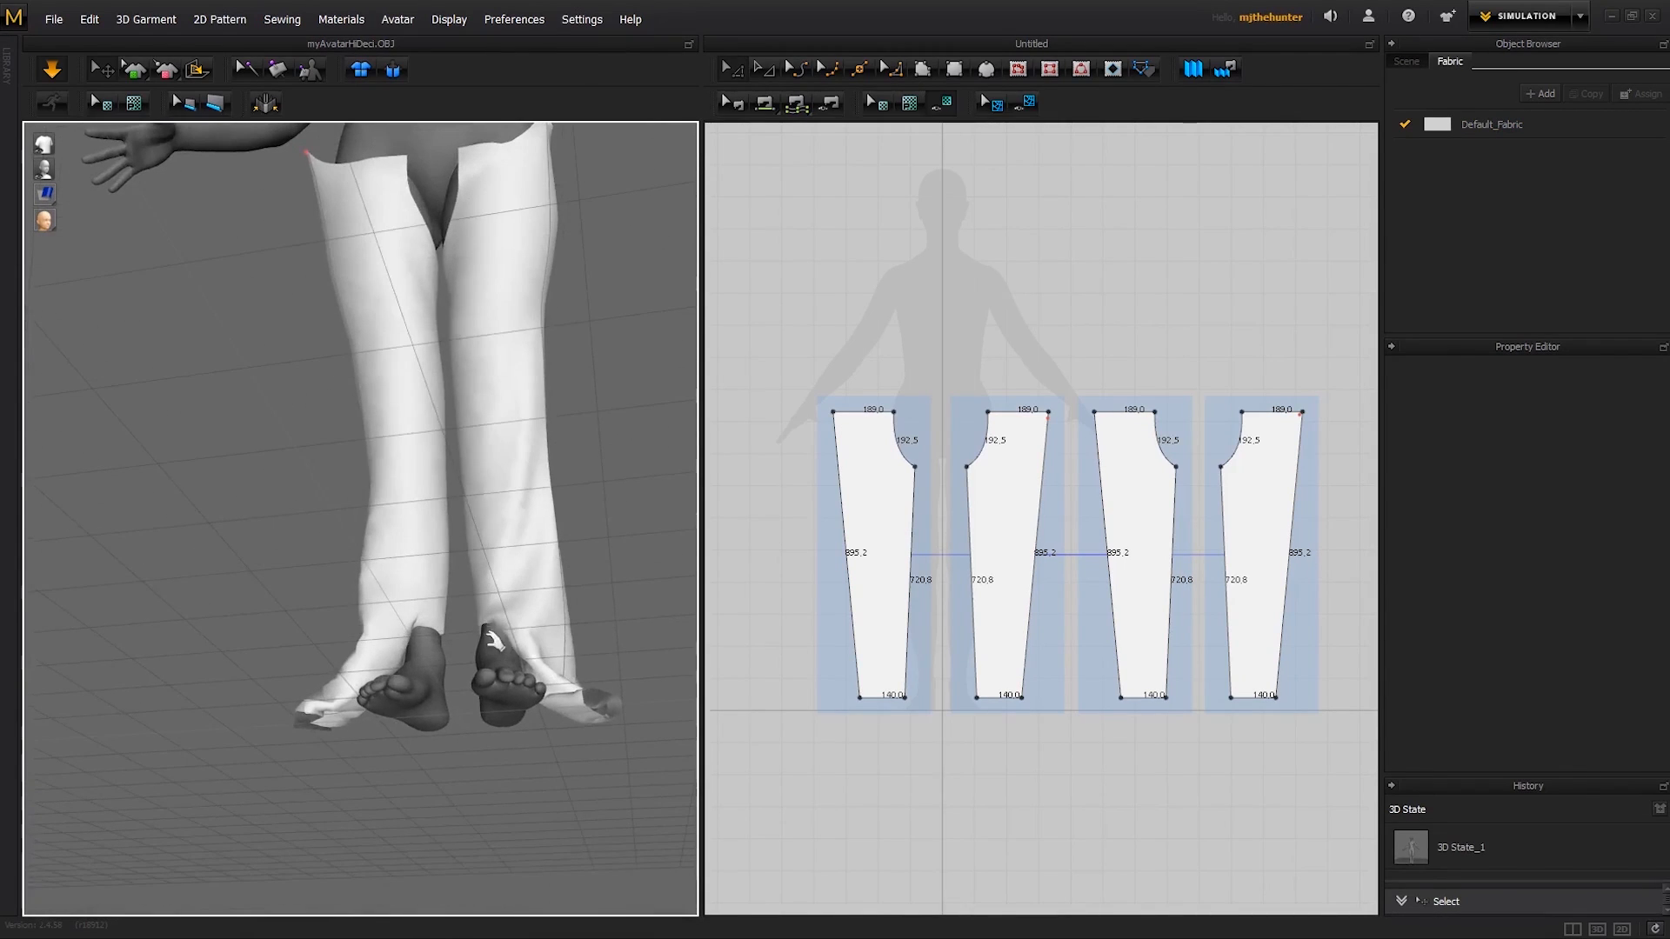
{"action": "left_click", "coordinate": [452, 571]}
{"action": "left_click_drag", "start_coordinate": [403, 746], "coordinate": [538, 675]}
{"action": "right_click_drag", "start_coordinate": [537, 675], "coordinate": [567, 677]}
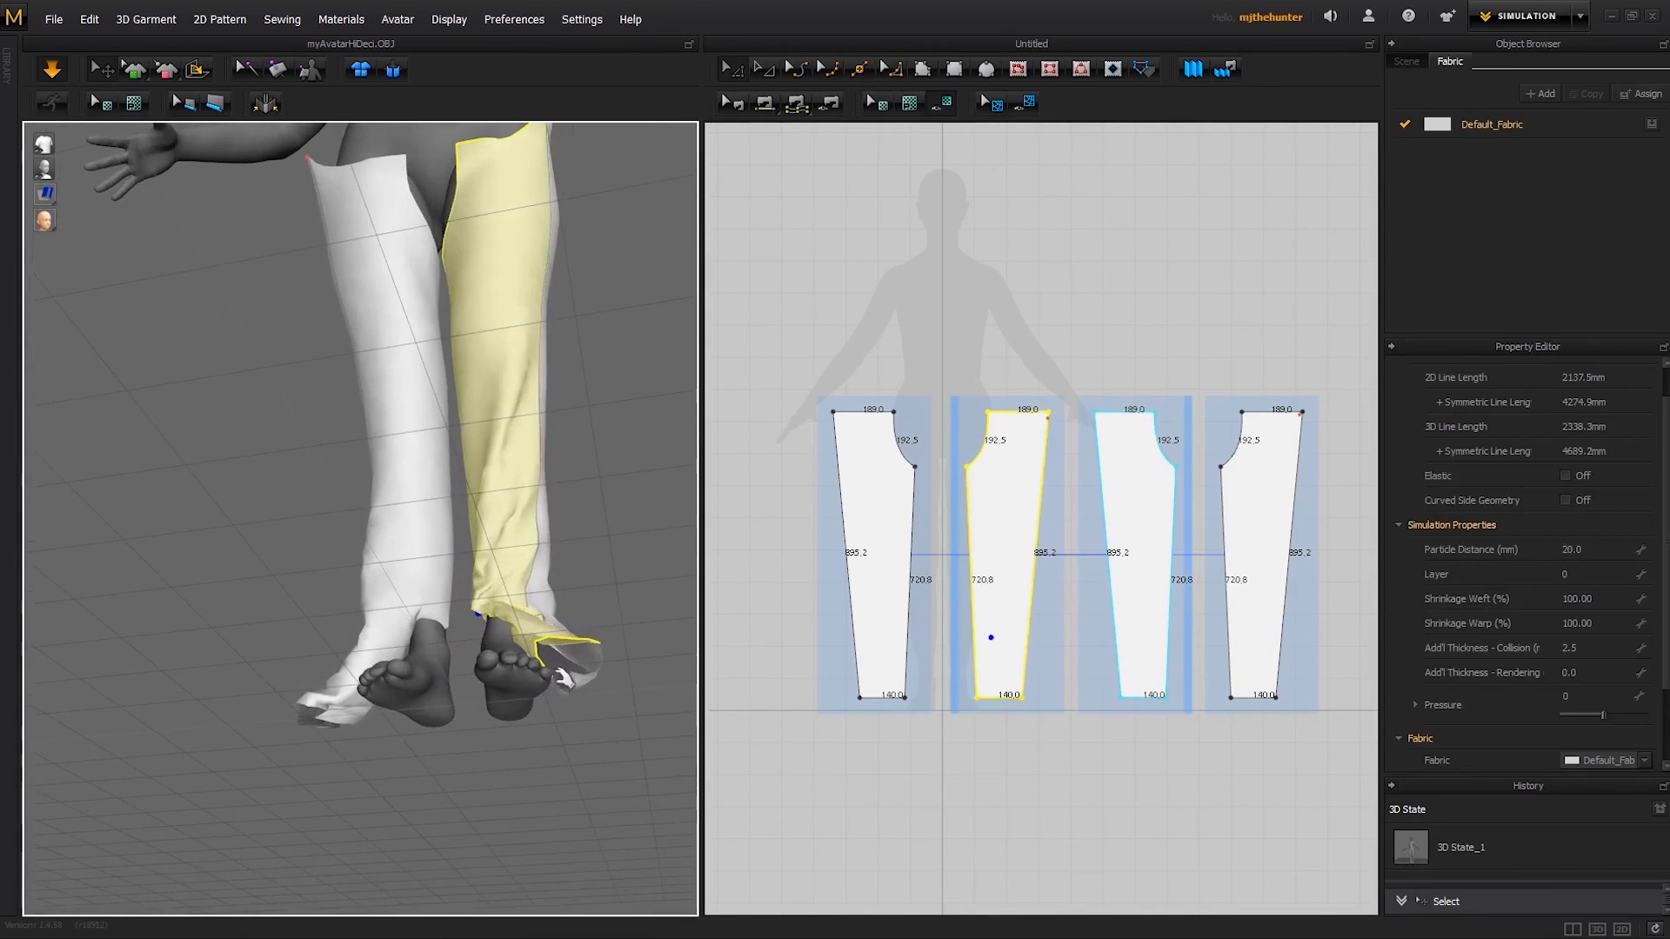
{"action": "left_click_drag", "start_coordinate": [567, 677], "coordinate": [579, 581]}
{"action": "right_click_drag", "start_coordinate": [577, 581], "coordinate": [467, 603]}
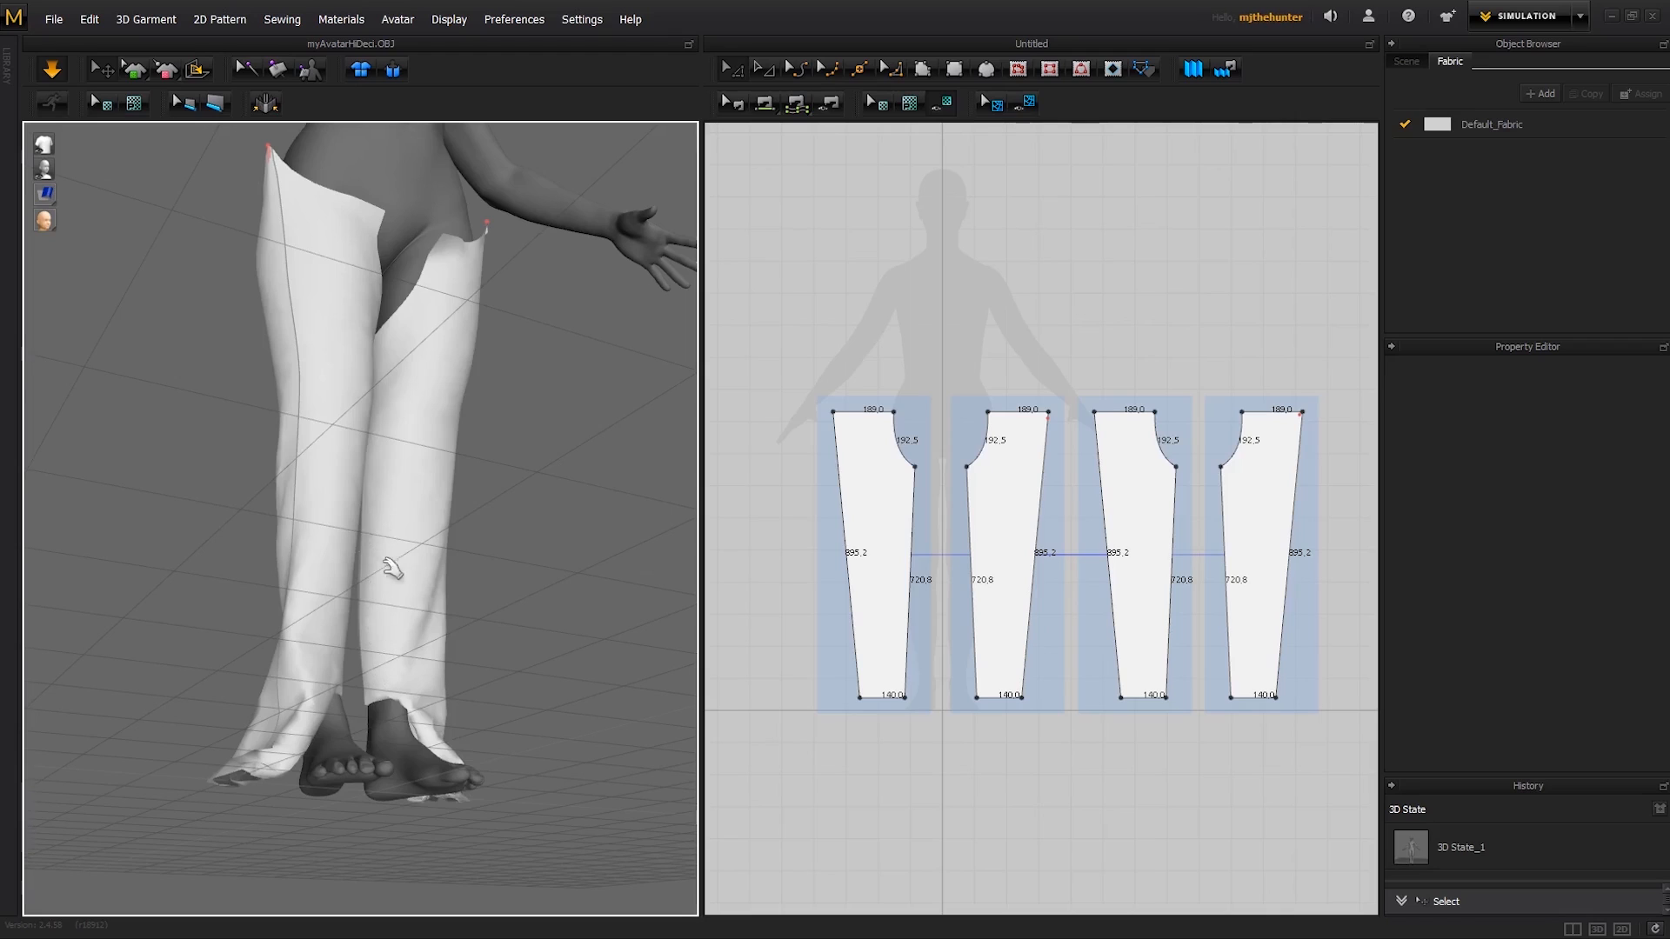
- Pull on the lower front and back panels near the ankles while checking how the hems sit around the feet
{"action": "right_click_drag", "start_coordinate": [393, 569], "coordinate": [387, 709]}
{"action": "right_click_drag", "start_coordinate": [409, 643], "coordinate": [441, 660]}
{"action": "scroll", "coordinate": [461, 652], "scroll_direction": "up", "scroll_amount": 2}
{"action": "left_click_drag", "start_coordinate": [471, 645], "coordinate": [513, 652]}
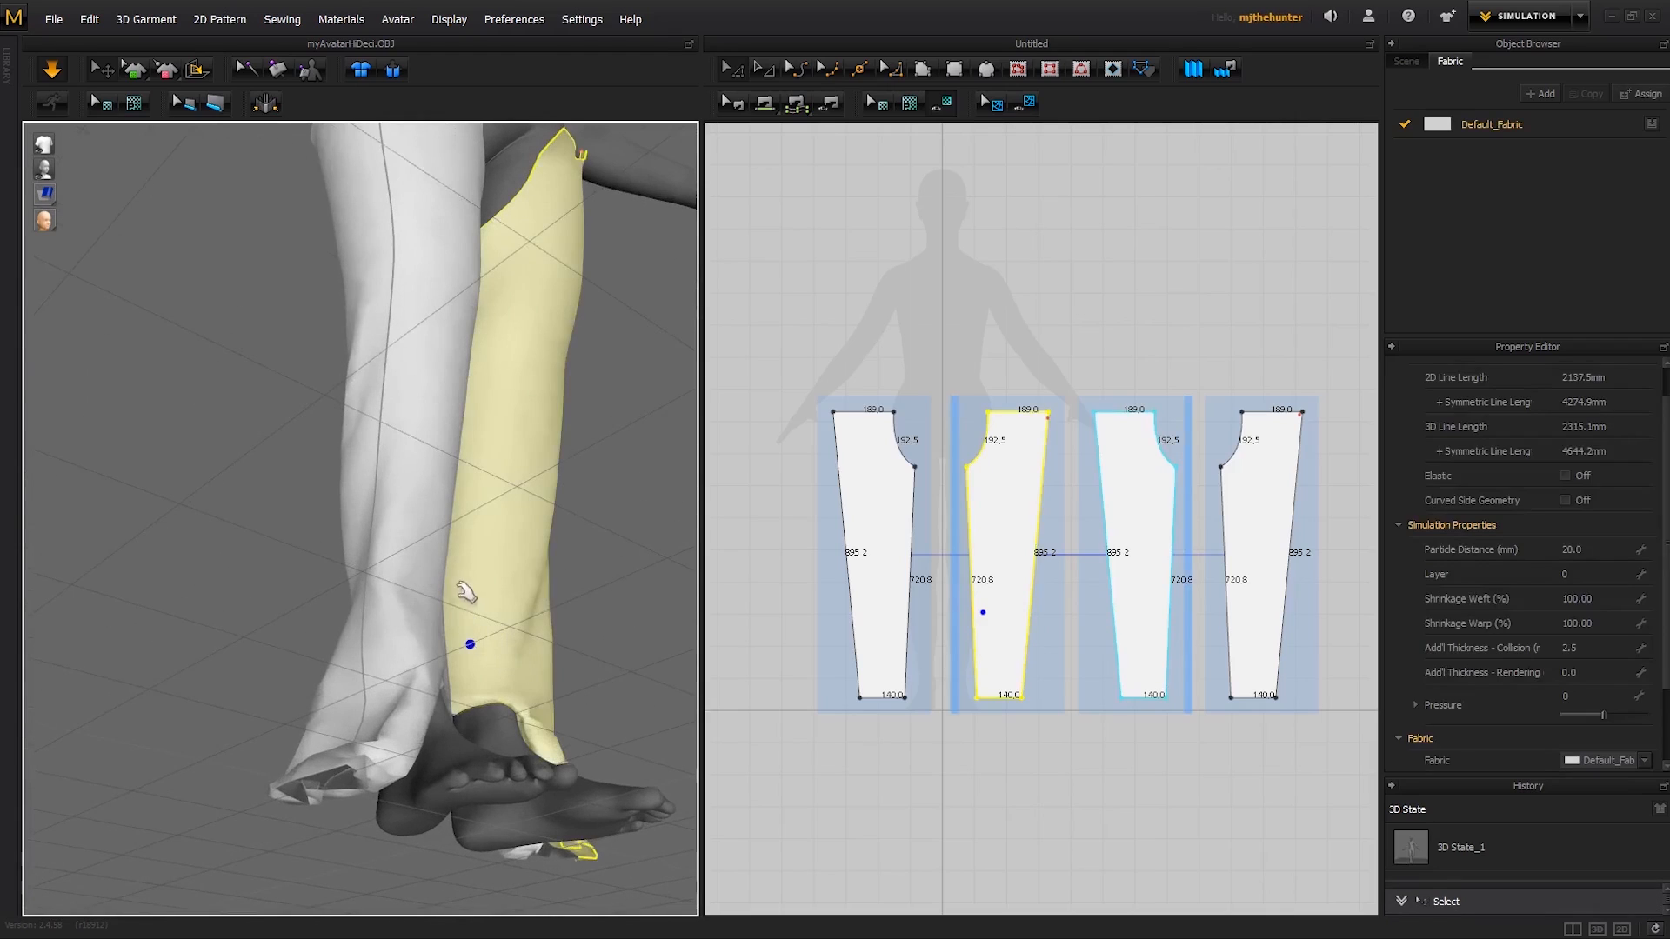
{"action": "mouse_move", "coordinate": [415, 629]}
{"action": "right_mouse_down"}
{"action": "mouse_move", "coordinate": [552, 642]}
{"action": "mouse_move", "coordinate": [409, 609]}
{"action": "right_mouse_up"}
{"action": "left_click", "coordinate": [404, 613]}
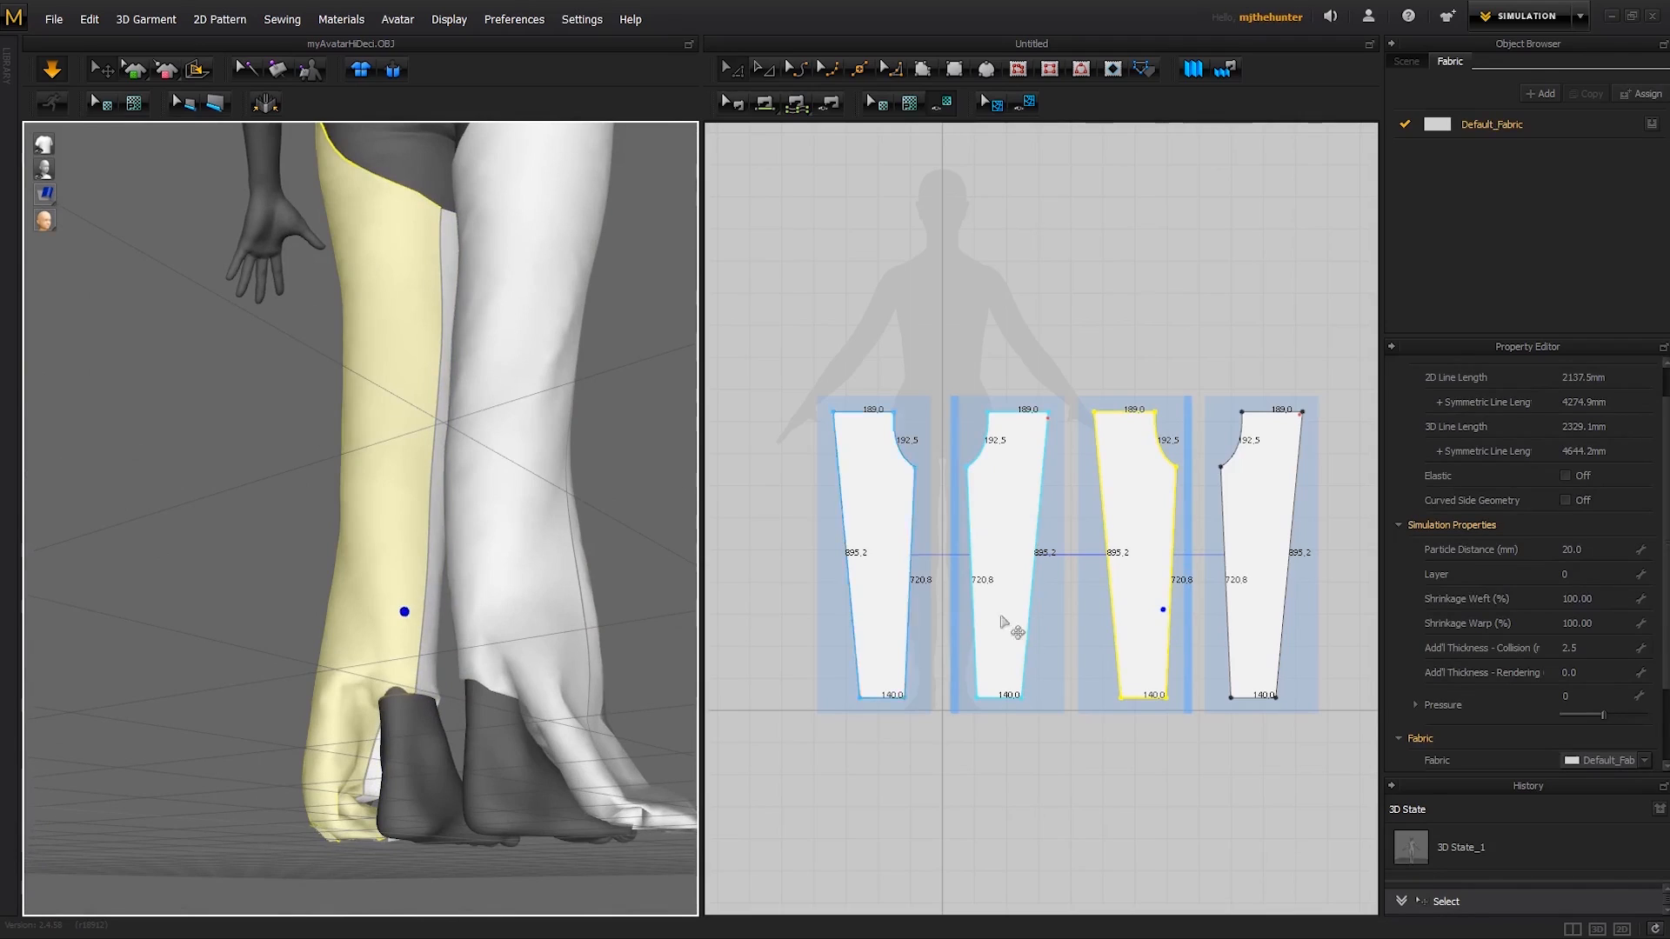
- Delete the inner leg seam joining the second and third leg patterns
{"action": "scroll", "coordinate": [957, 583], "scroll_direction": "up", "scroll_amount": 2}
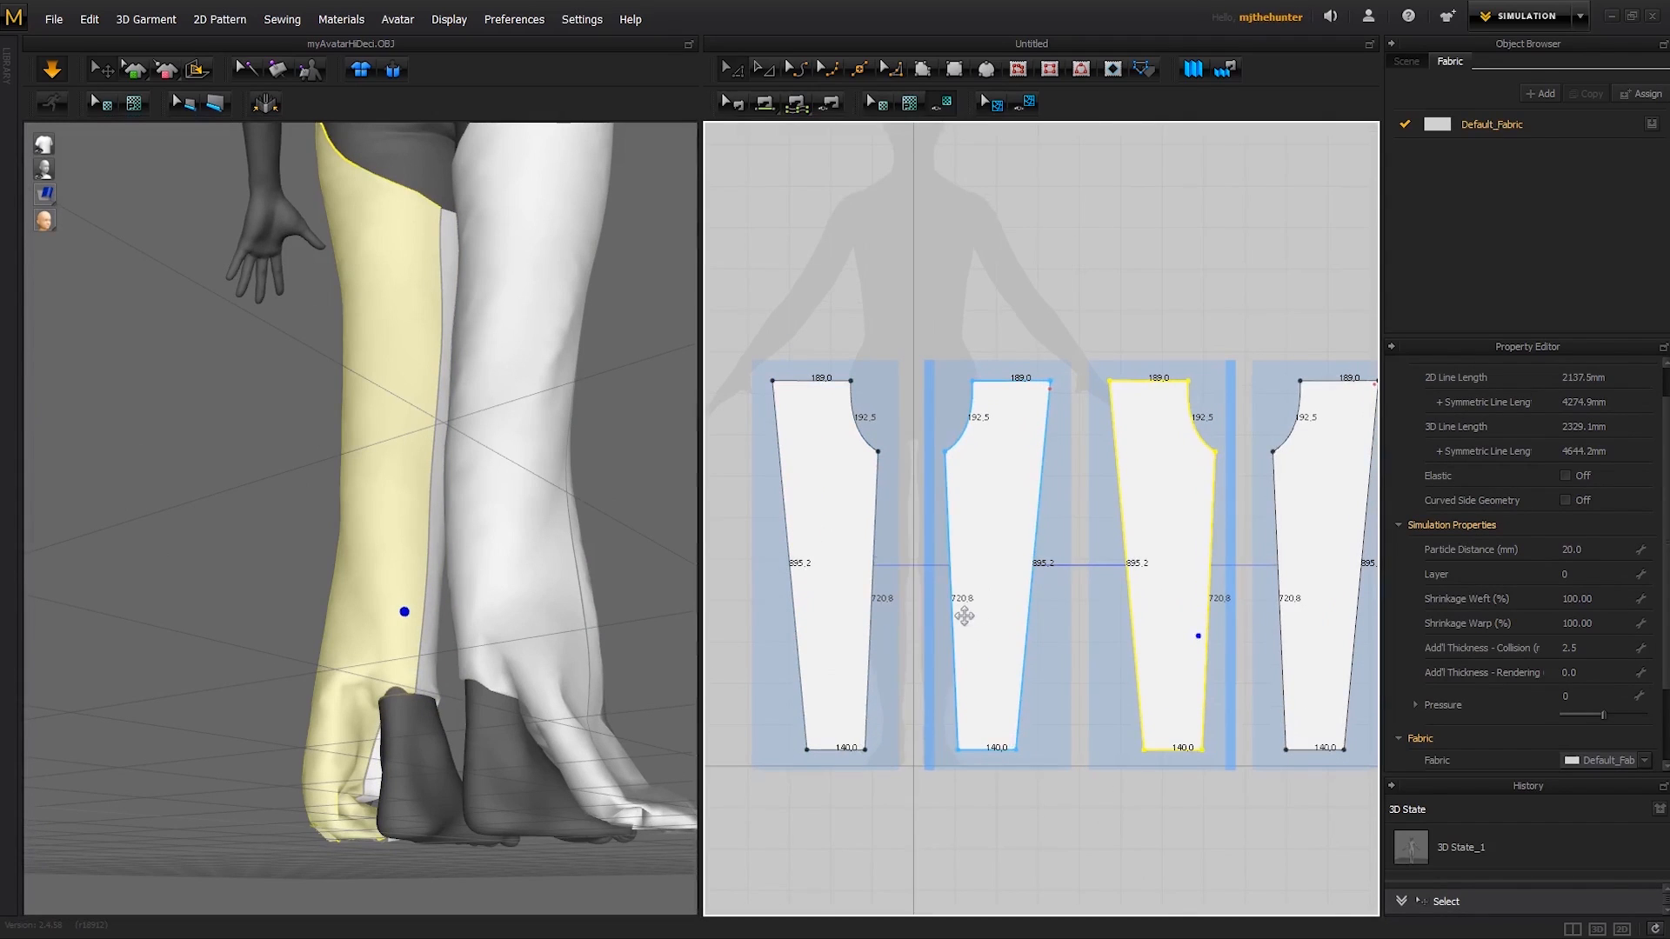
{"action": "key", "text": "b"}
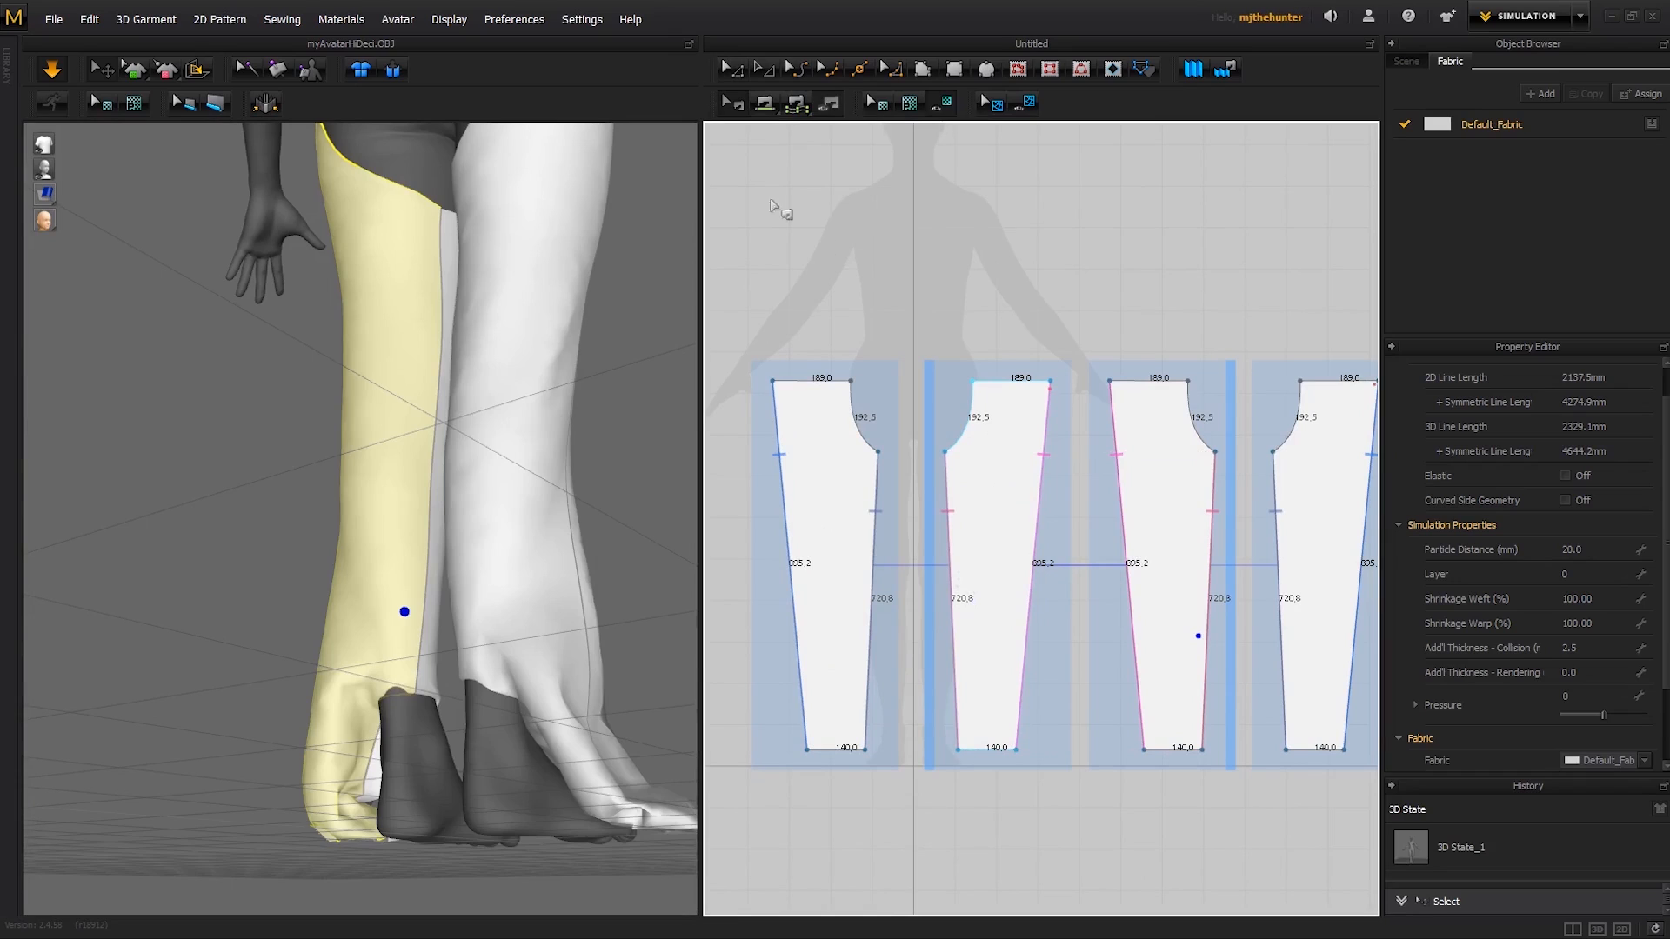
{"action": "left_click", "coordinate": [953, 574]}
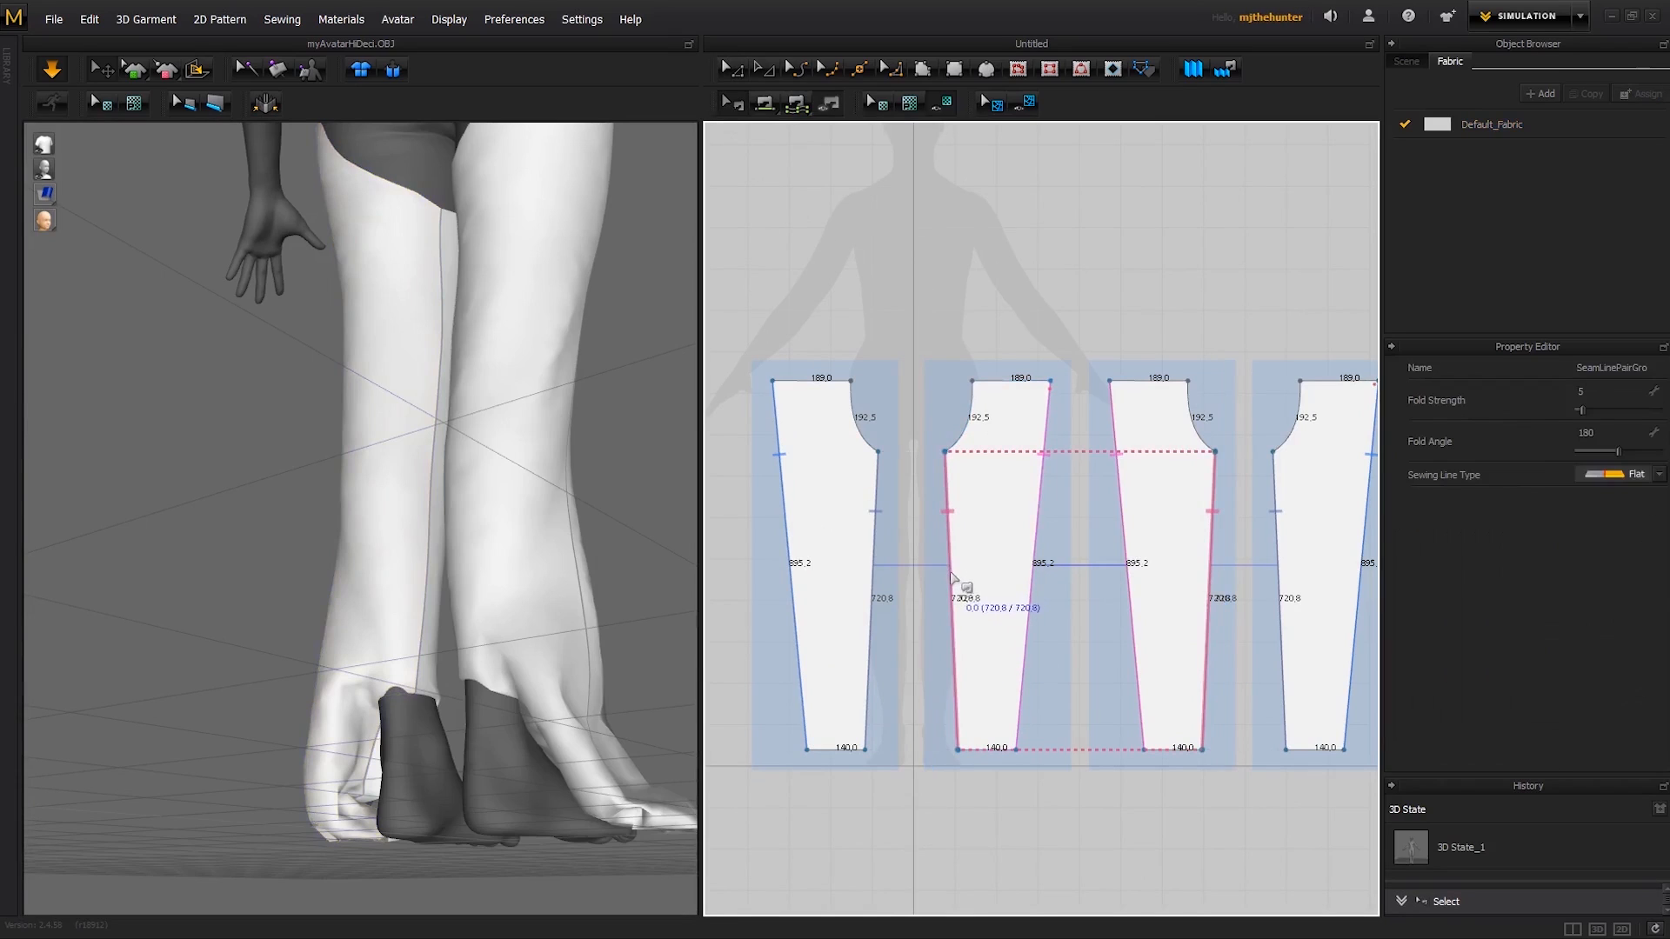
{"action": "key", "text": "Delete"}
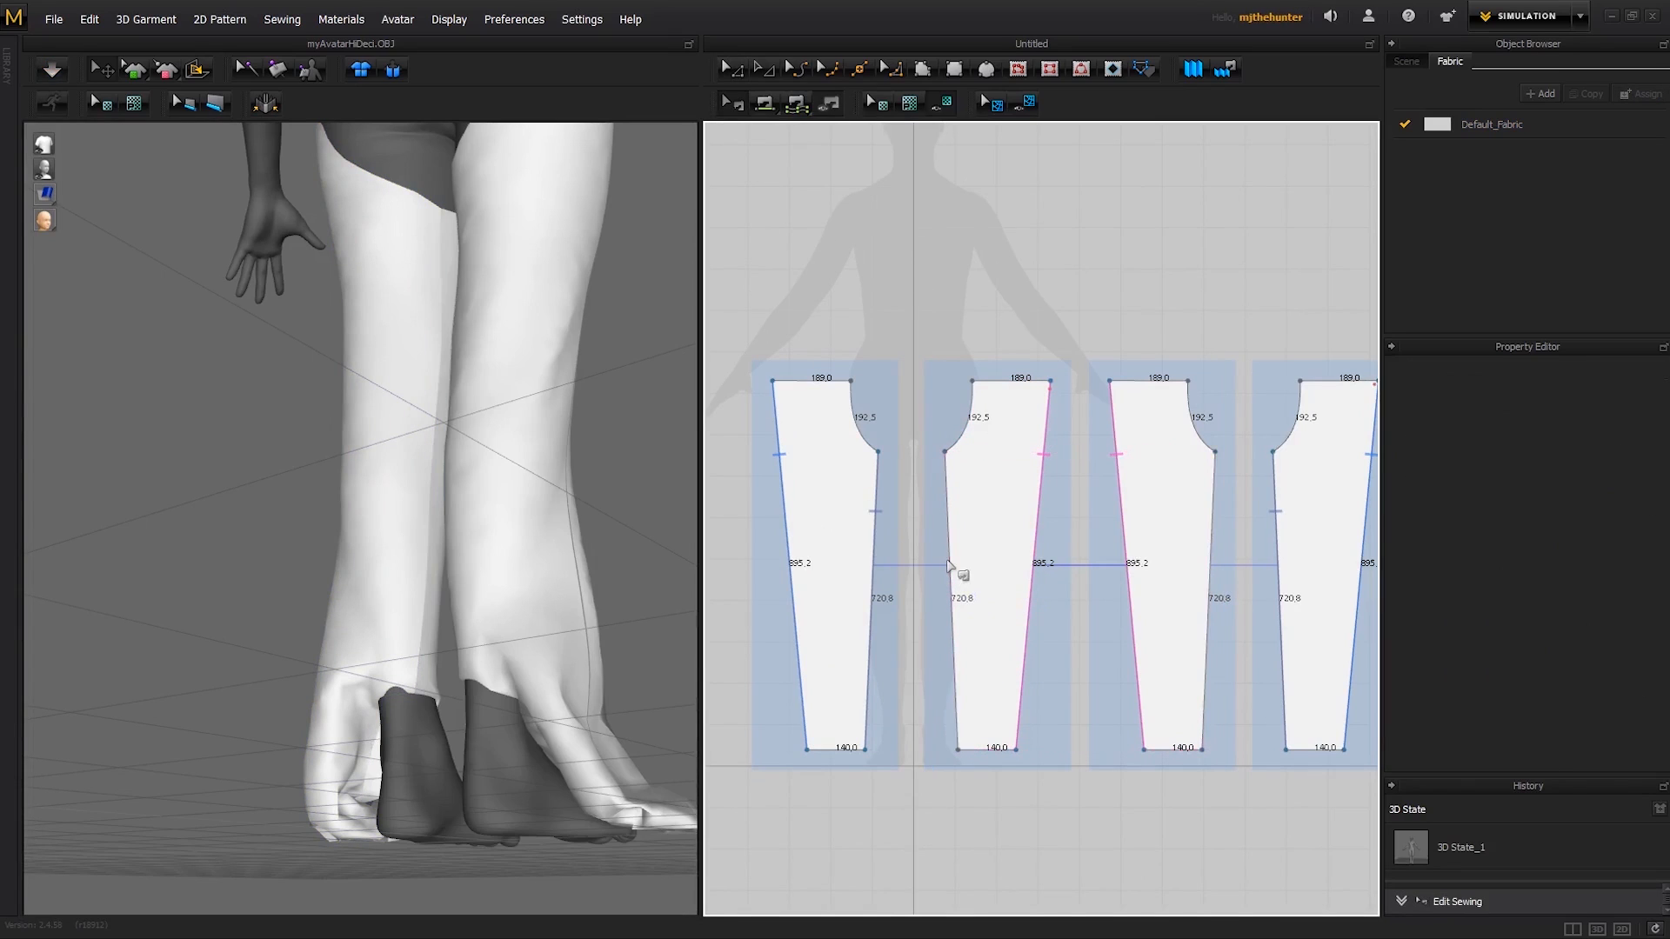
- Run the simulation and pull the unsewn leg's lower front panel outward, away from the avatar's leg
{"action": "right_click_drag", "start_coordinate": [586, 643], "coordinate": [435, 644]}
{"action": "key", "text": "space"}
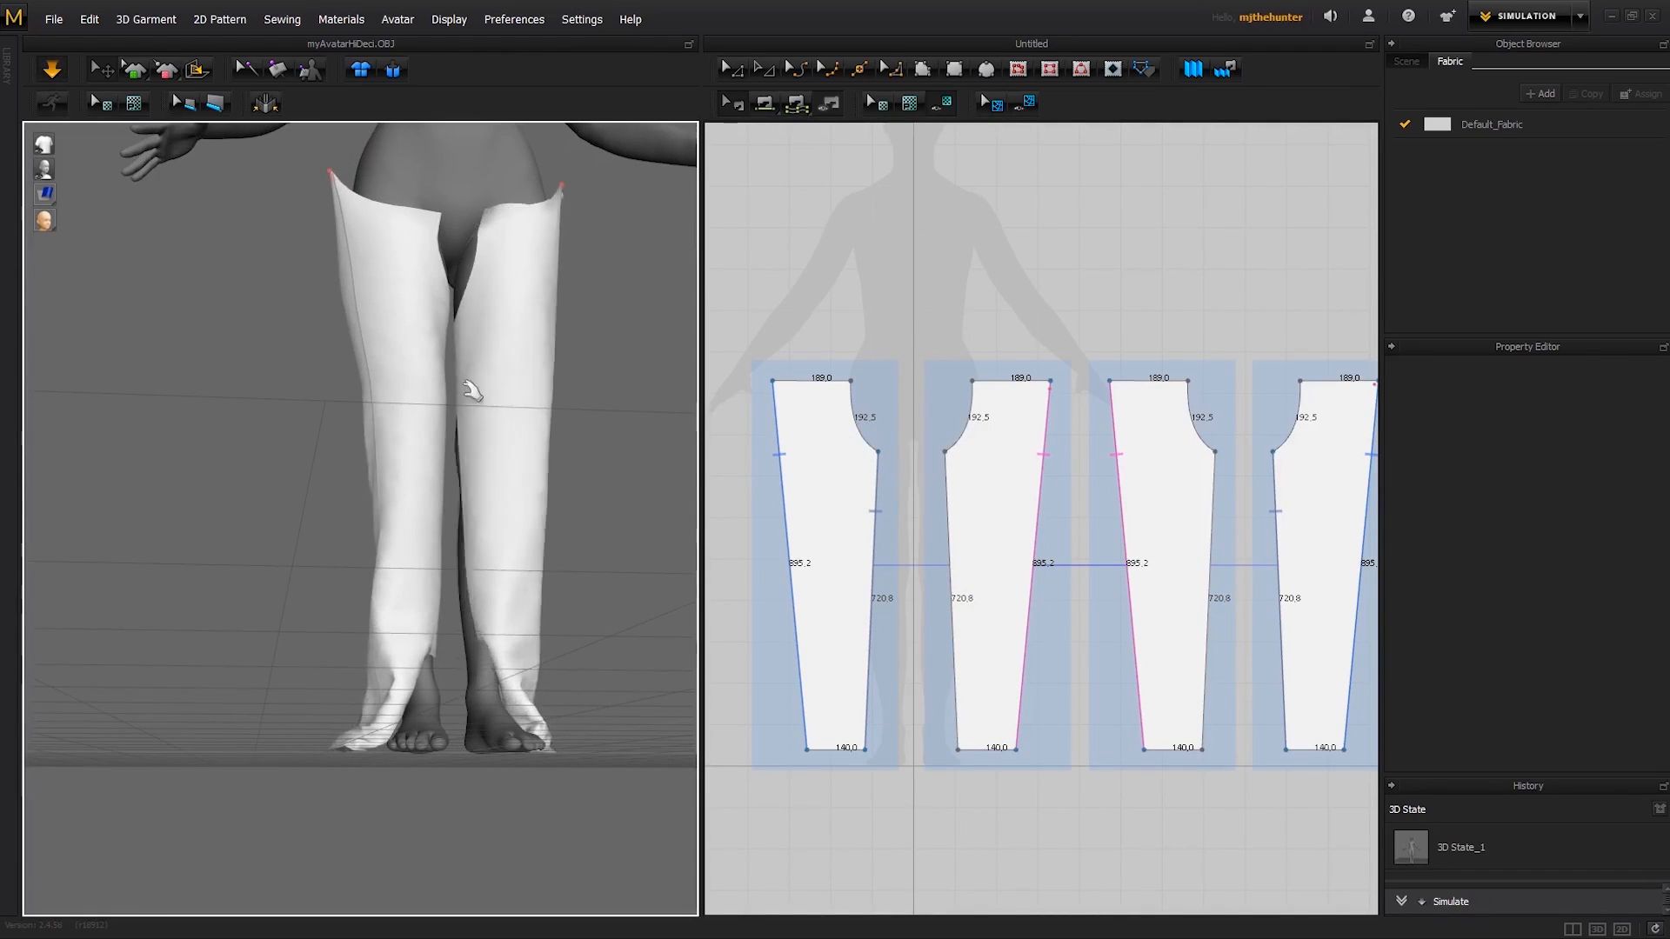
{"action": "mouse_move", "coordinate": [610, 631]}
{"action": "right_mouse_down"}
{"action": "mouse_move", "coordinate": [659, 617]}
{"action": "mouse_move", "coordinate": [626, 676]}
{"action": "mouse_move", "coordinate": [607, 652]}
{"action": "right_mouse_up"}
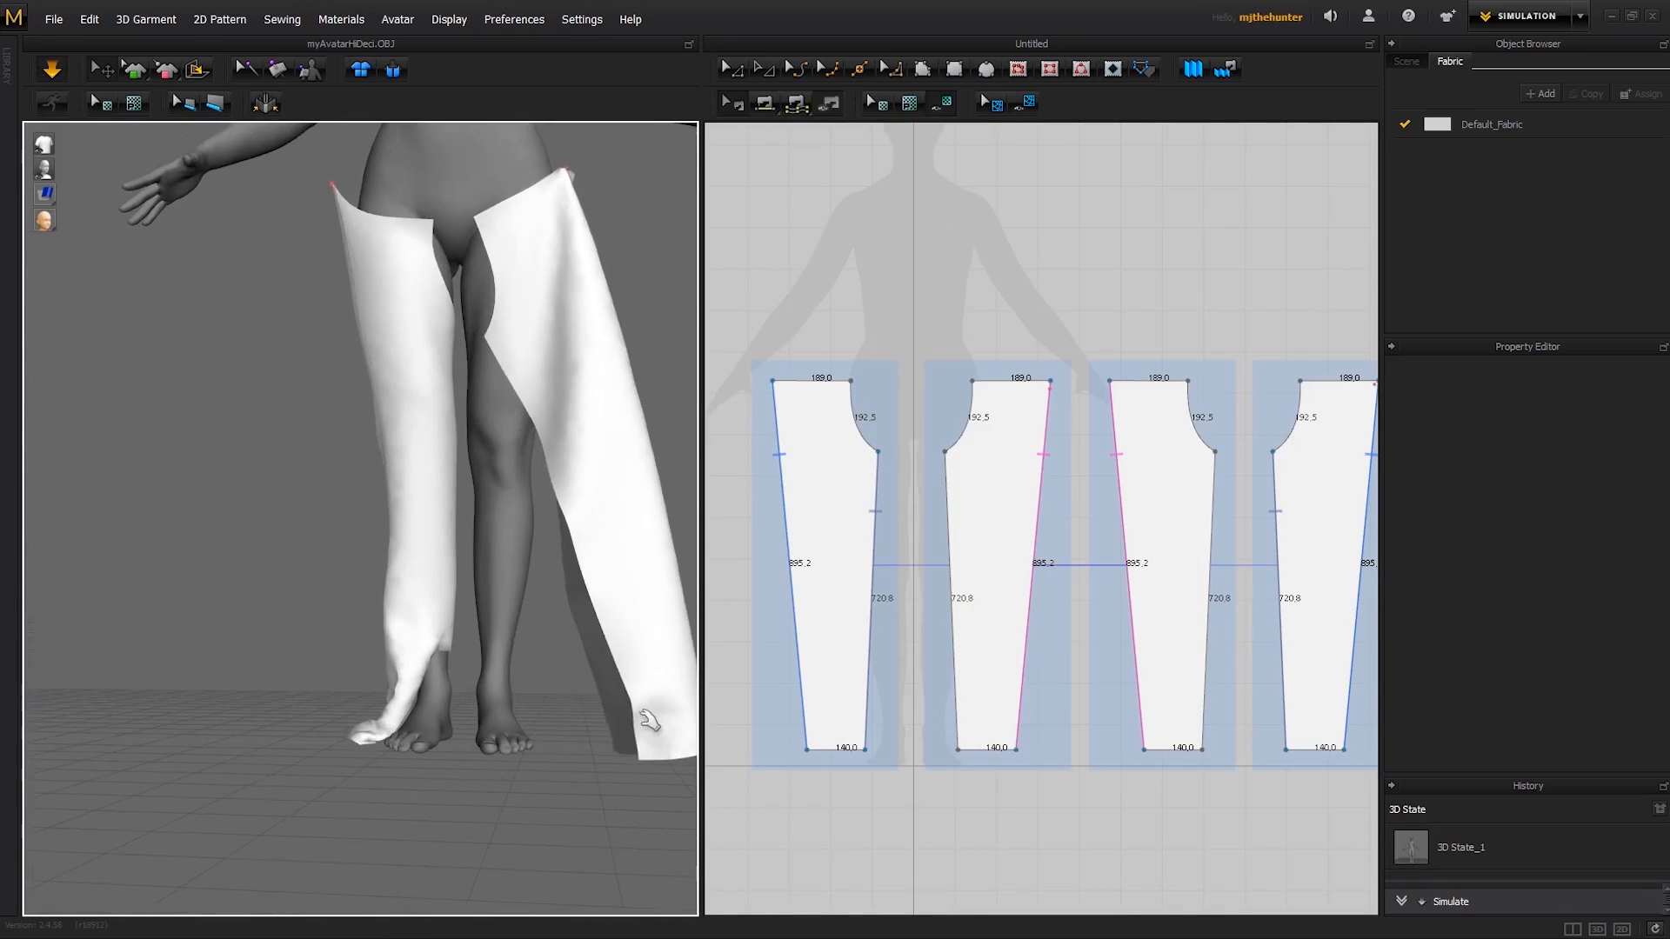
{"action": "scroll", "coordinate": [608, 691], "scroll_direction": "up", "scroll_amount": 2}
{"action": "left_click", "coordinate": [497, 683]}
{"action": "left_click_drag", "start_coordinate": [498, 683], "coordinate": [407, 681]}
{"action": "middle_click_drag", "start_coordinate": [509, 516], "coordinate": [578, 777]}
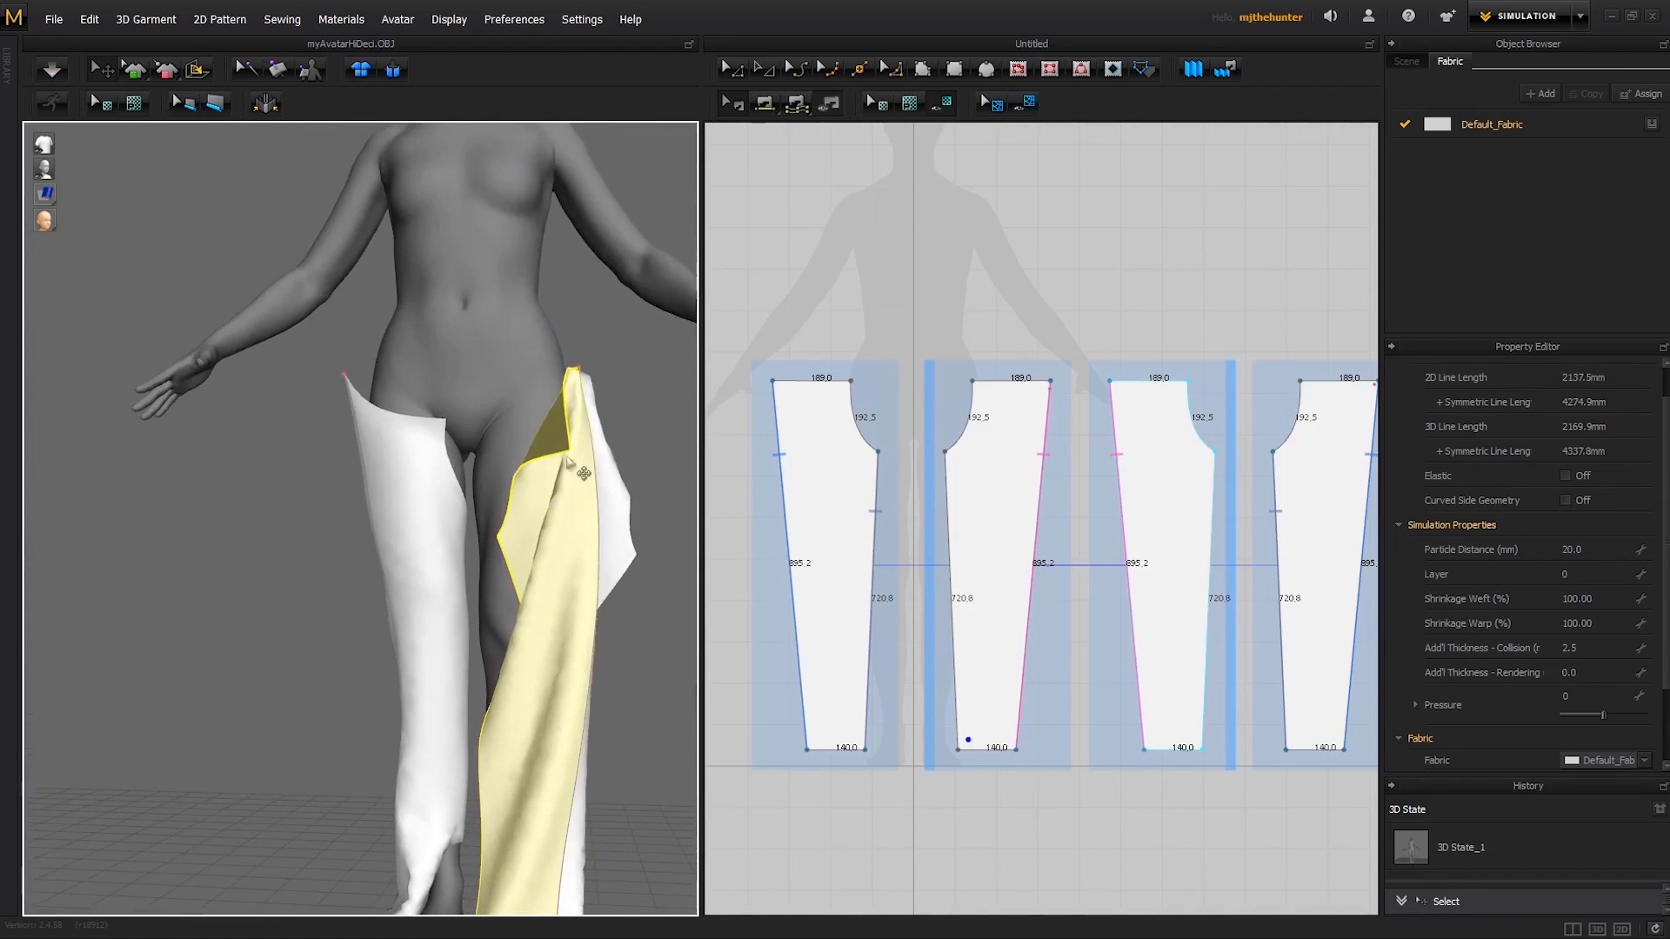
- Restart the simulation and pin the front panel's inner waist corner at the front waist and its inner hem corner beside the ankle
{"action": "key", "text": "space"}
{"action": "left_click_drag", "start_coordinate": [568, 442], "coordinate": [476, 399]}
{"action": "middle_click_drag", "start_coordinate": [545, 639], "coordinate": [557, 451]}
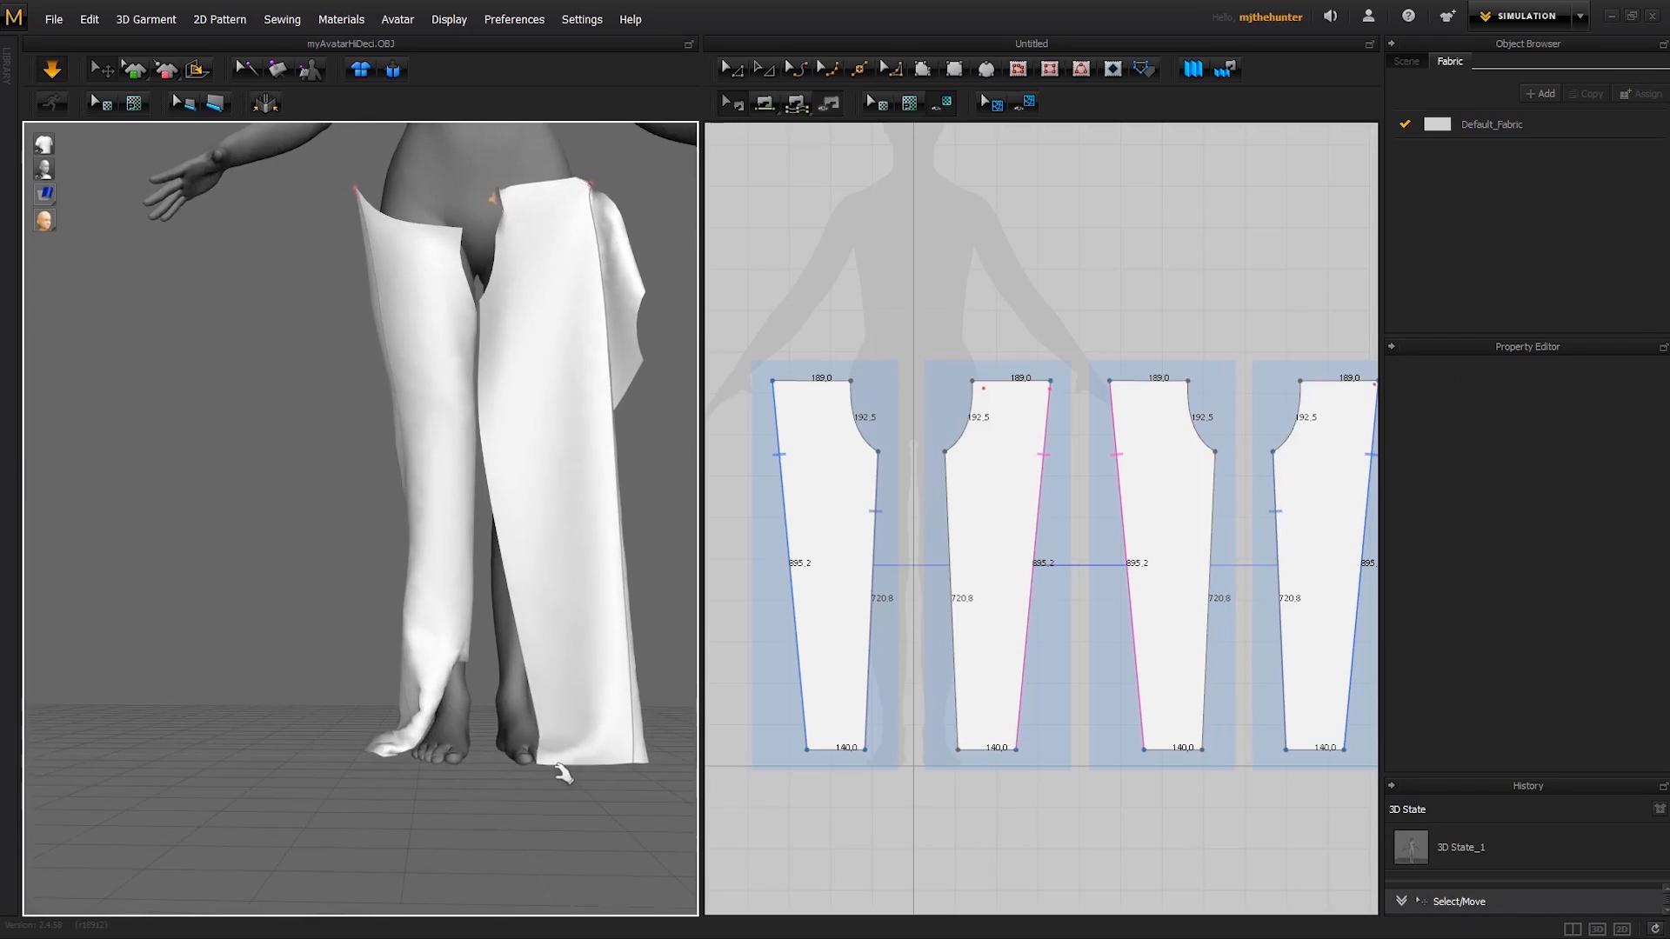
{"action": "left_click_drag", "start_coordinate": [558, 765], "coordinate": [490, 754]}
{"action": "right_click_drag", "start_coordinate": [502, 697], "coordinate": [500, 600]}
{"action": "middle_click_drag", "start_coordinate": [475, 453], "coordinate": [470, 569]}
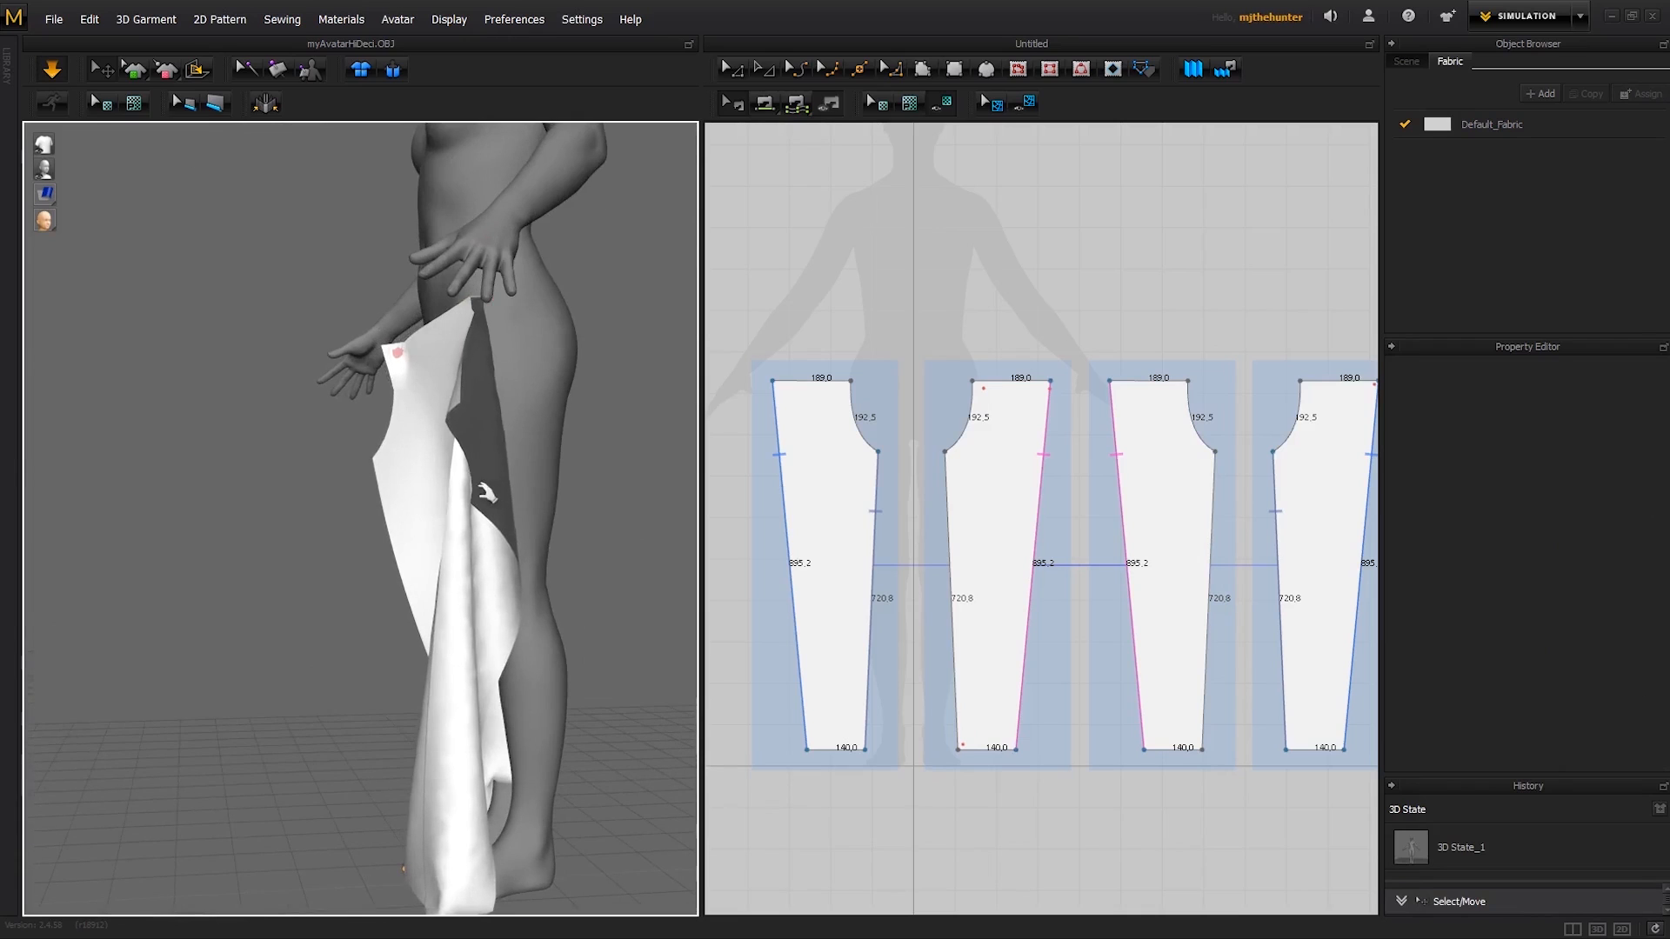
- Pull the same leg's back panel up around the hip and pin its inner waist corner at the centre back
{"action": "right_click_drag", "start_coordinate": [485, 474], "coordinate": [474, 440]}
{"action": "left_click_drag", "start_coordinate": [565, 513], "coordinate": [651, 348]}
{"action": "right_click_drag", "start_coordinate": [651, 348], "coordinate": [510, 570]}
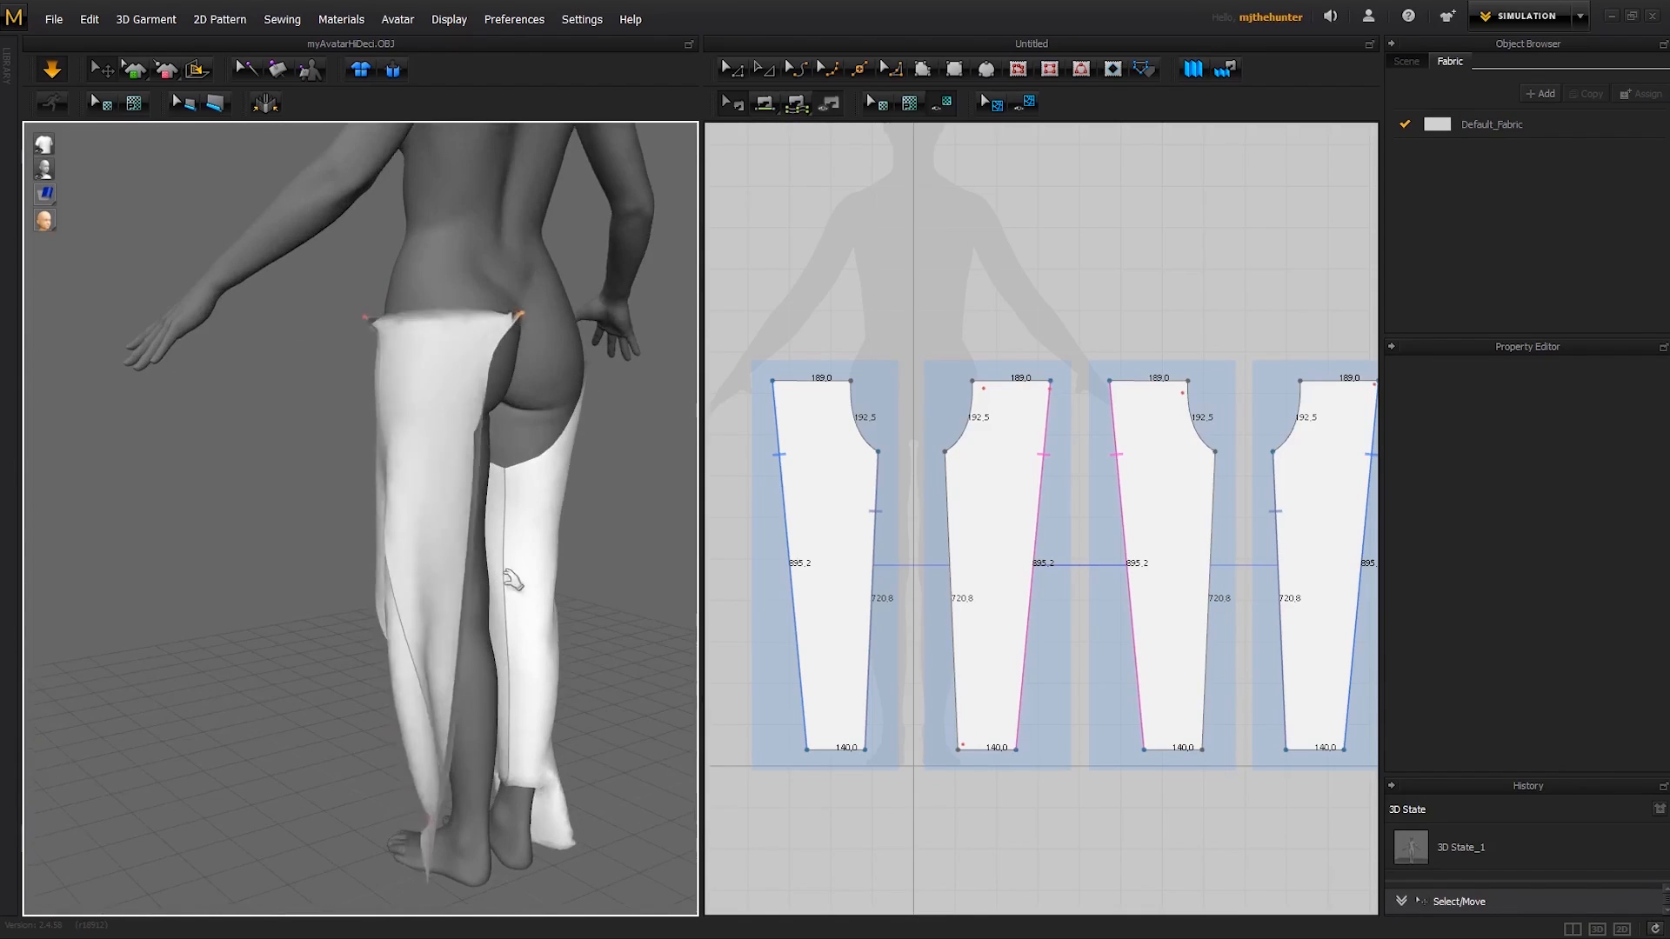
{"action": "middle_click_drag", "start_coordinate": [511, 574], "coordinate": [509, 452]}
{"action": "right_click_drag", "start_coordinate": [509, 452], "coordinate": [557, 448]}
{"action": "right_click_drag", "start_coordinate": [557, 522], "coordinate": [487, 557]}
{"action": "left_click_drag", "start_coordinate": [412, 742], "coordinate": [421, 764]}
{"action": "middle_click_drag", "start_coordinate": [418, 487], "coordinate": [417, 587]}
{"action": "left_click_drag", "start_coordinate": [354, 253], "coordinate": [430, 261]}
{"action": "right_click_drag", "start_coordinate": [365, 300], "coordinate": [392, 304]}
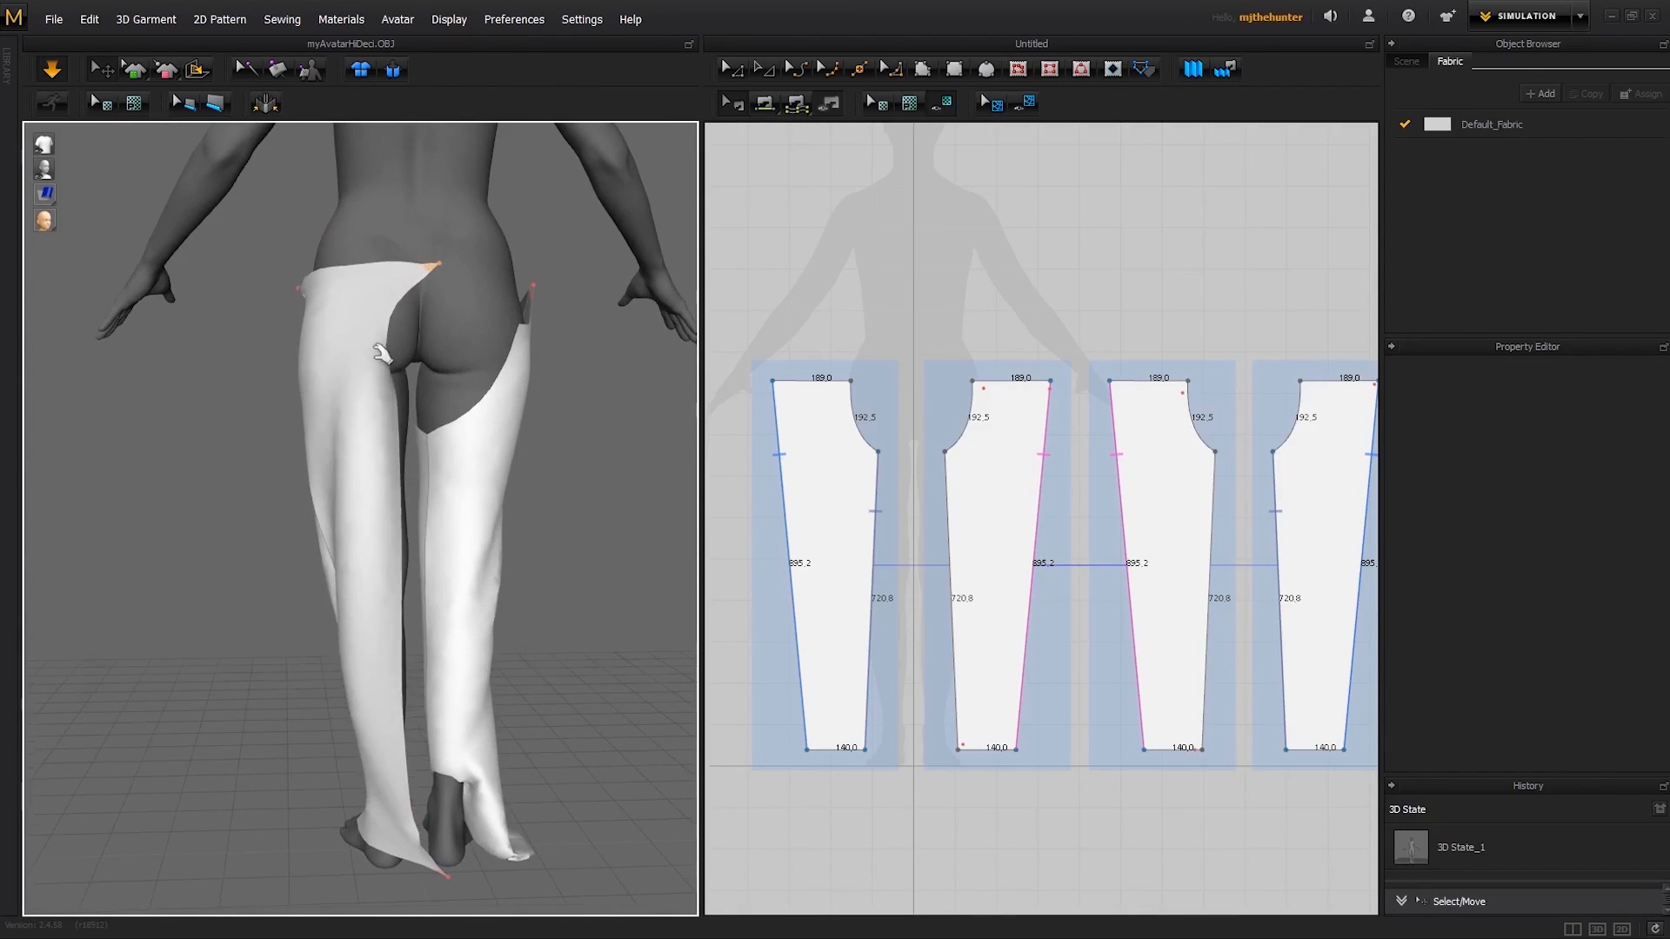
- Tug the back panel near its crotch curve to settle it around the thigh, and stop the simulation
{"action": "left_click", "coordinate": [381, 372]}
{"action": "right_click_drag", "start_coordinate": [380, 373], "coordinate": [481, 479]}
{"action": "left_click", "coordinate": [548, 570]}
{"action": "right_click_drag", "start_coordinate": [548, 571], "coordinate": [499, 359]}
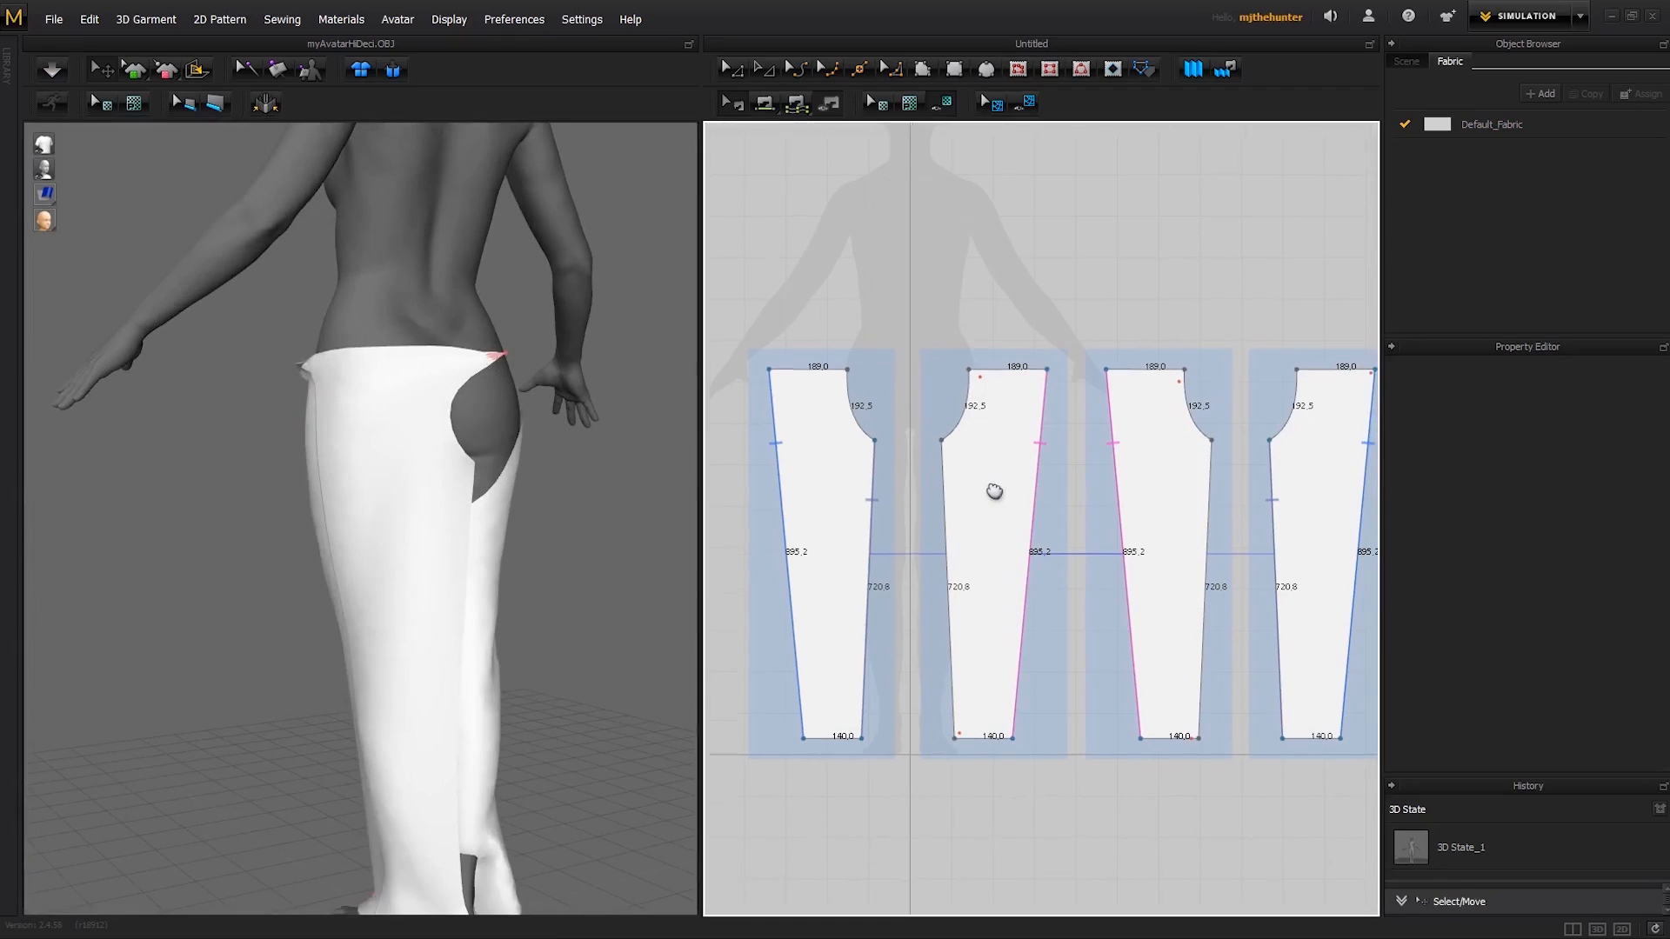
{"action": "right_click_drag", "start_coordinate": [439, 592], "coordinate": [397, 389]}
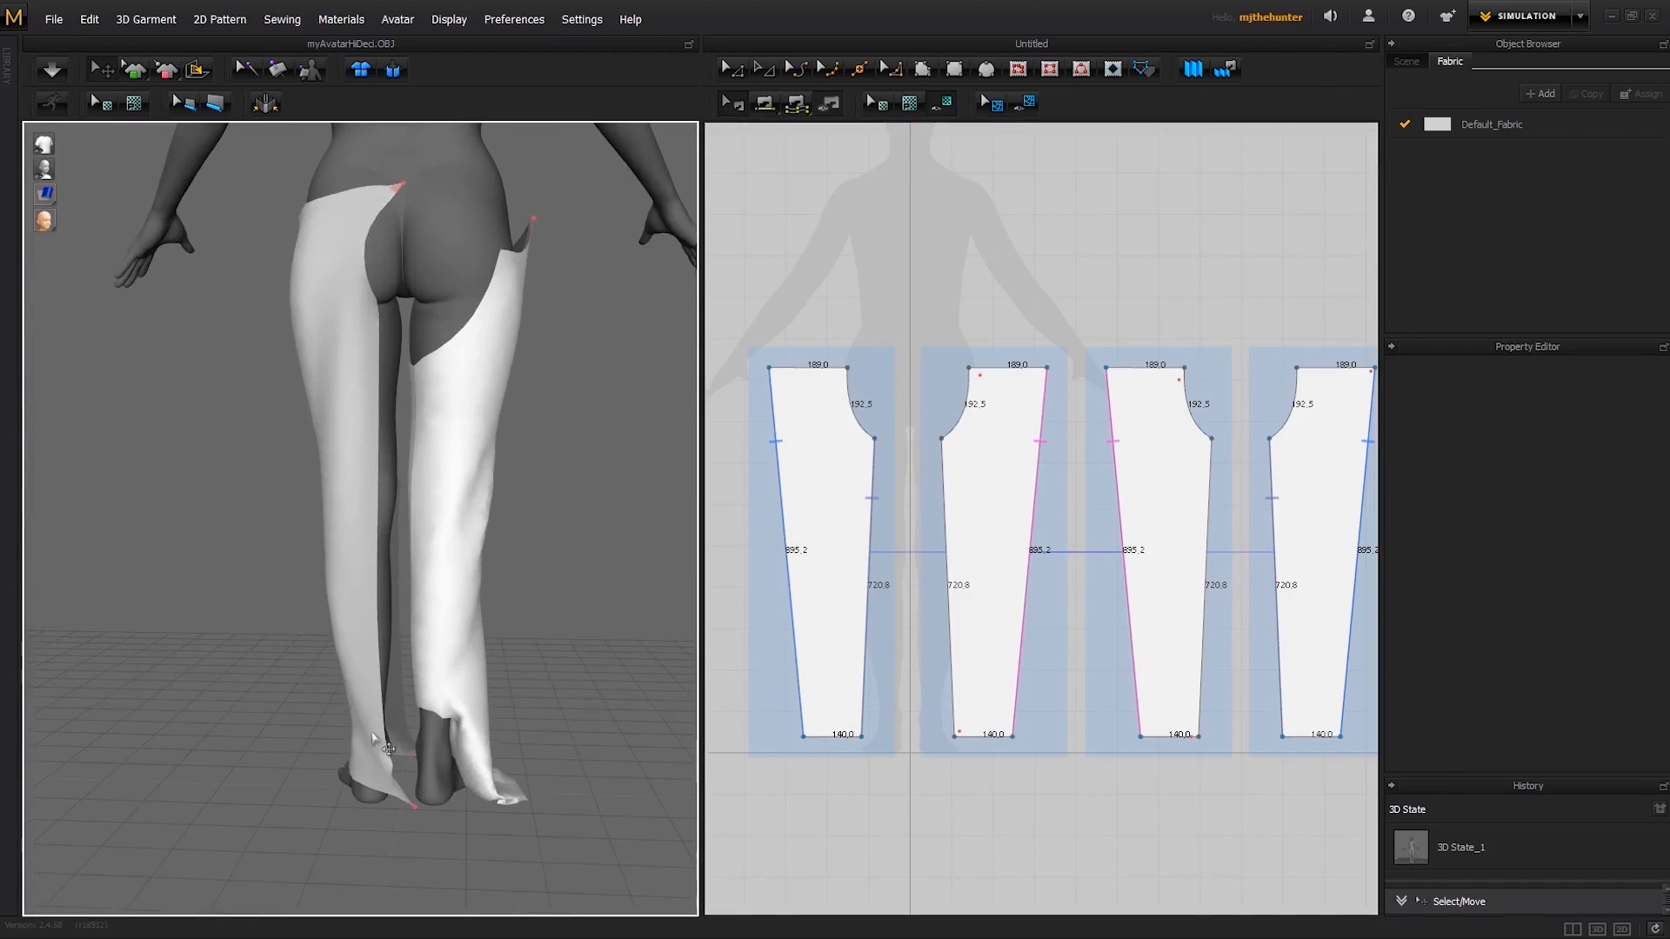
{"action": "right_click_drag", "start_coordinate": [372, 547], "coordinate": [419, 584]}
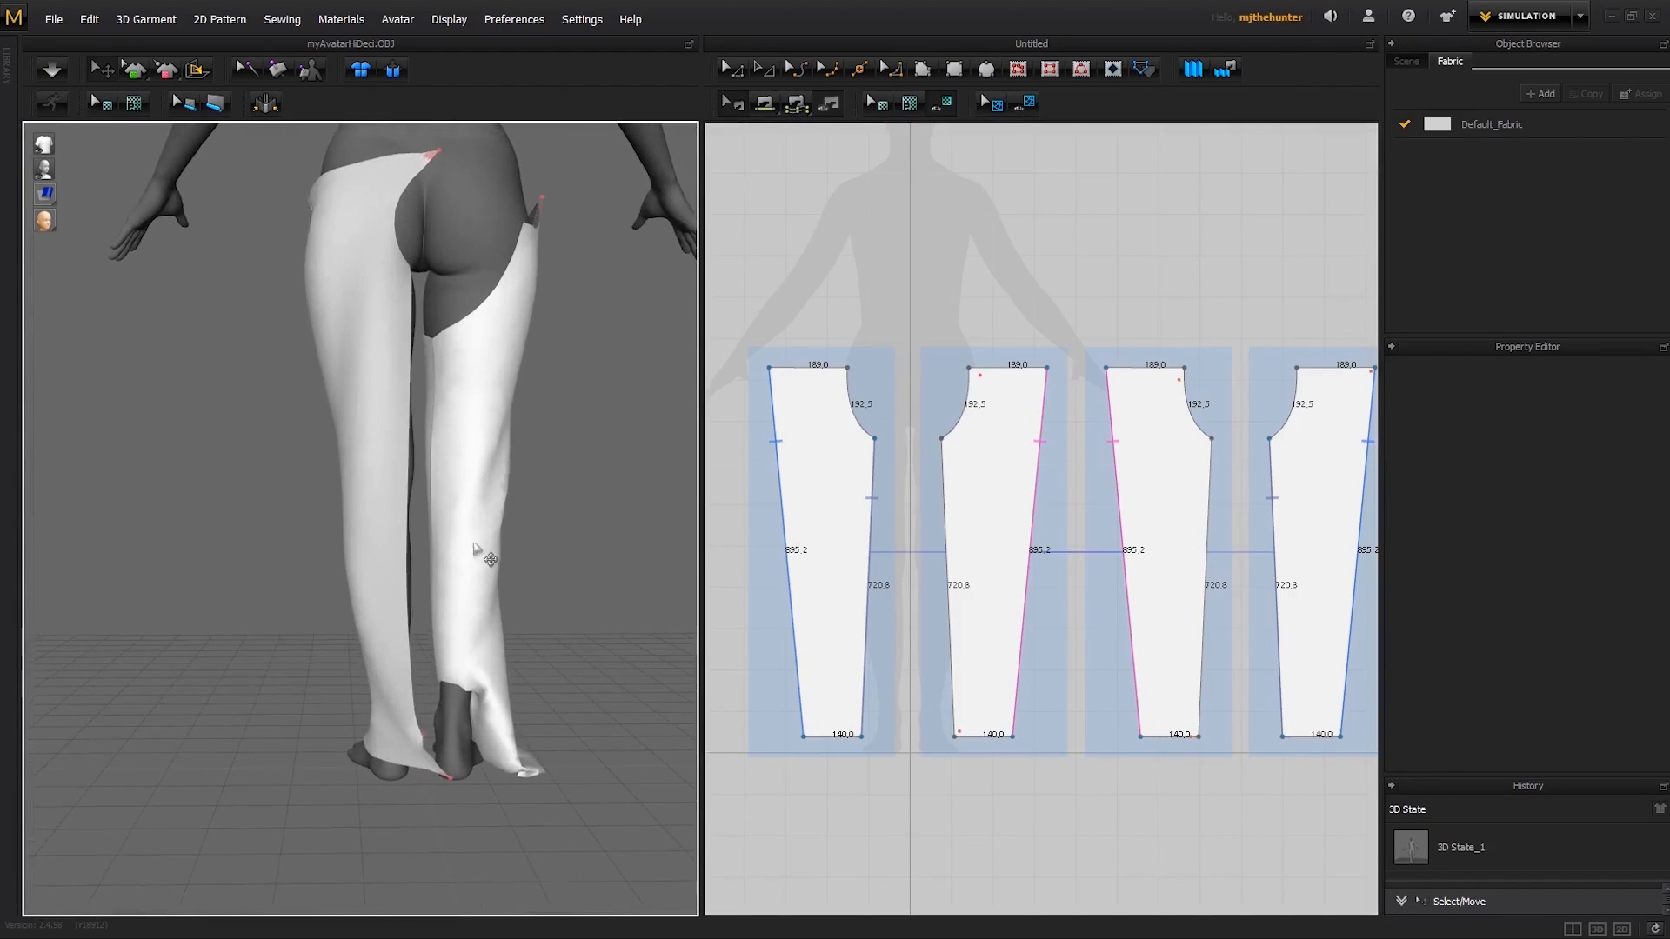
{"action": "middle_click_drag", "start_coordinate": [475, 549], "coordinate": [476, 569]}
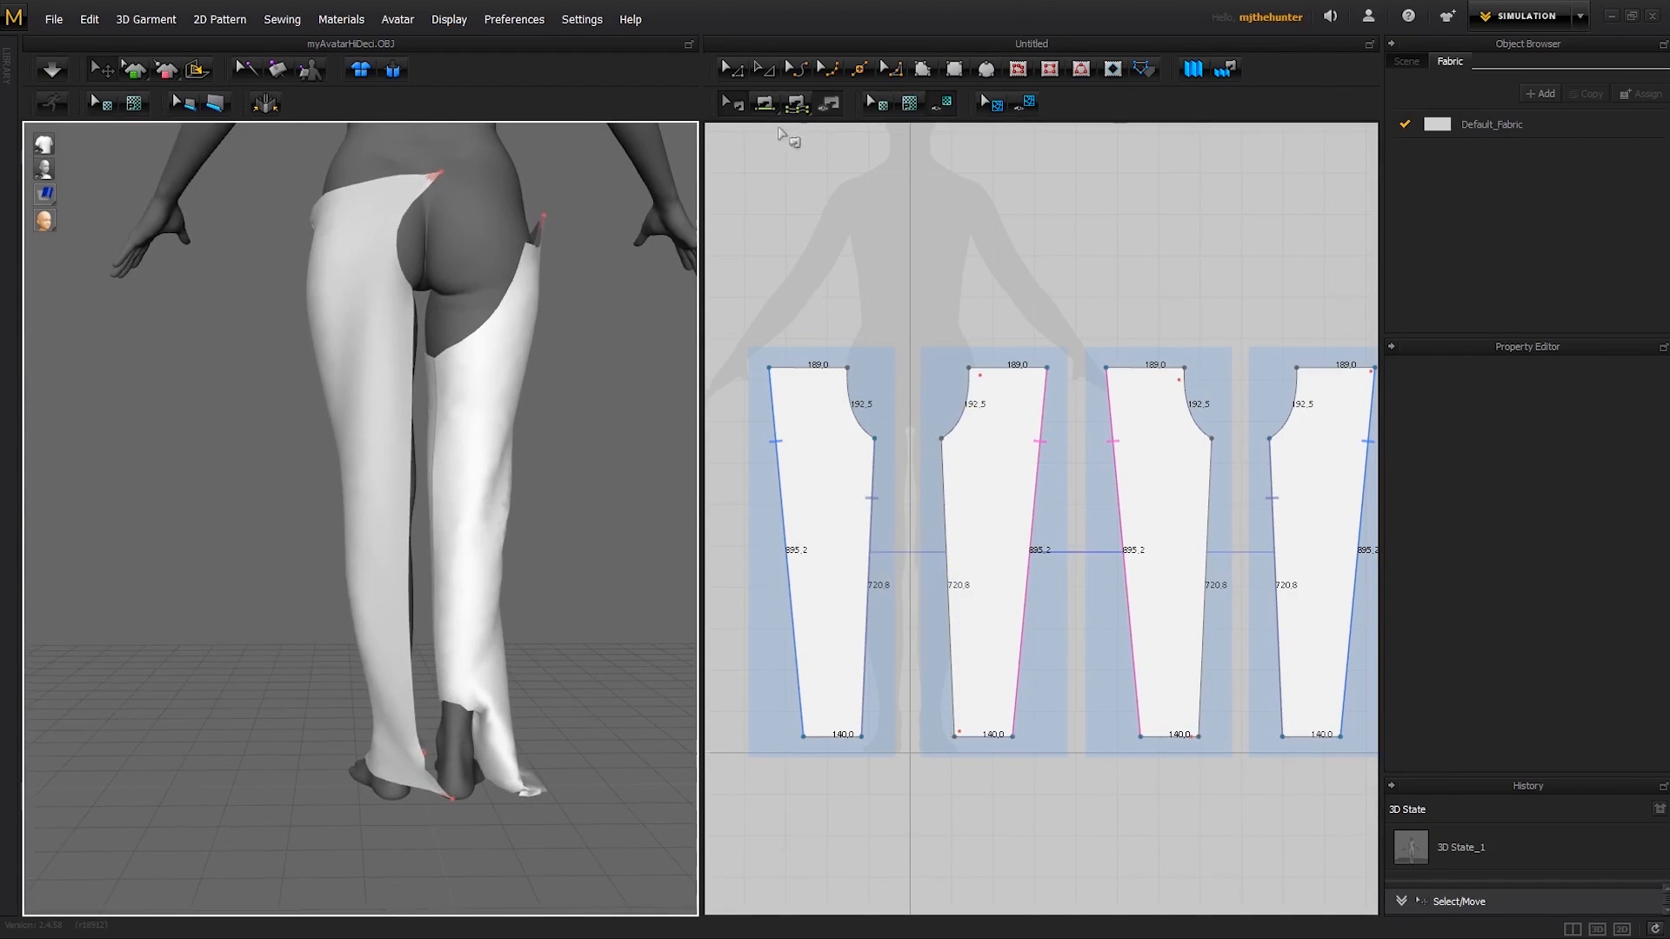
- Free-sew the upper inner leg edges of the second and third patterns from the crotch points down, about 339 mm long
{"action": "left_click", "coordinate": [796, 103]}
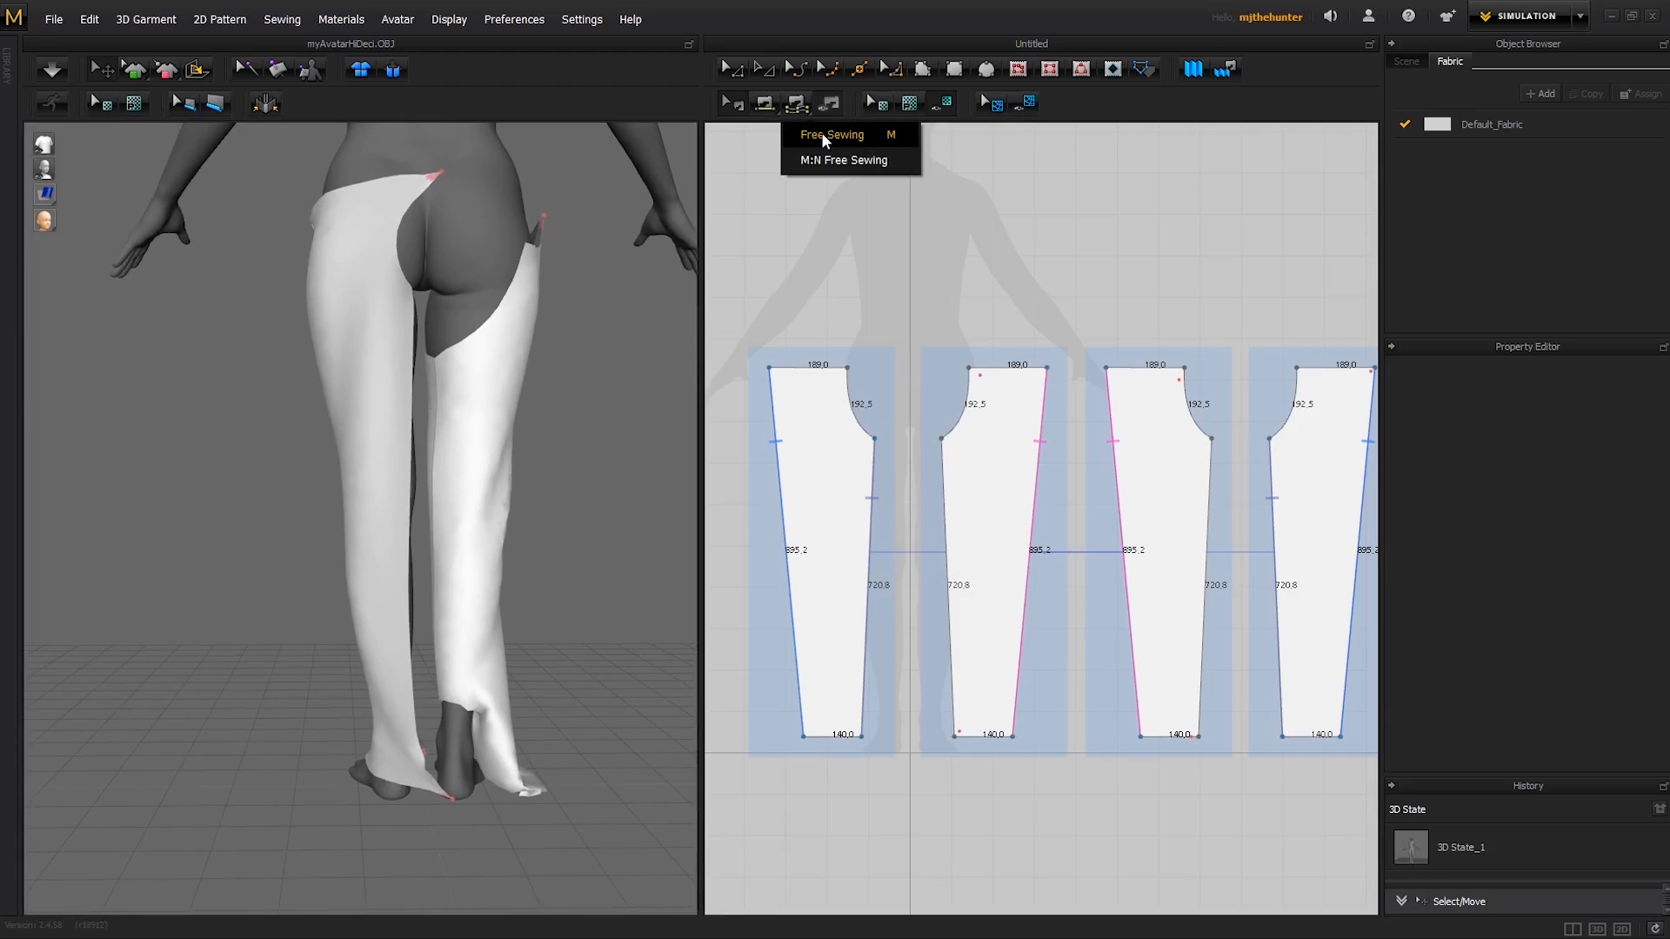
{"action": "left_click", "coordinate": [824, 136]}
{"action": "right_click_drag", "start_coordinate": [910, 540], "coordinate": [870, 520]}
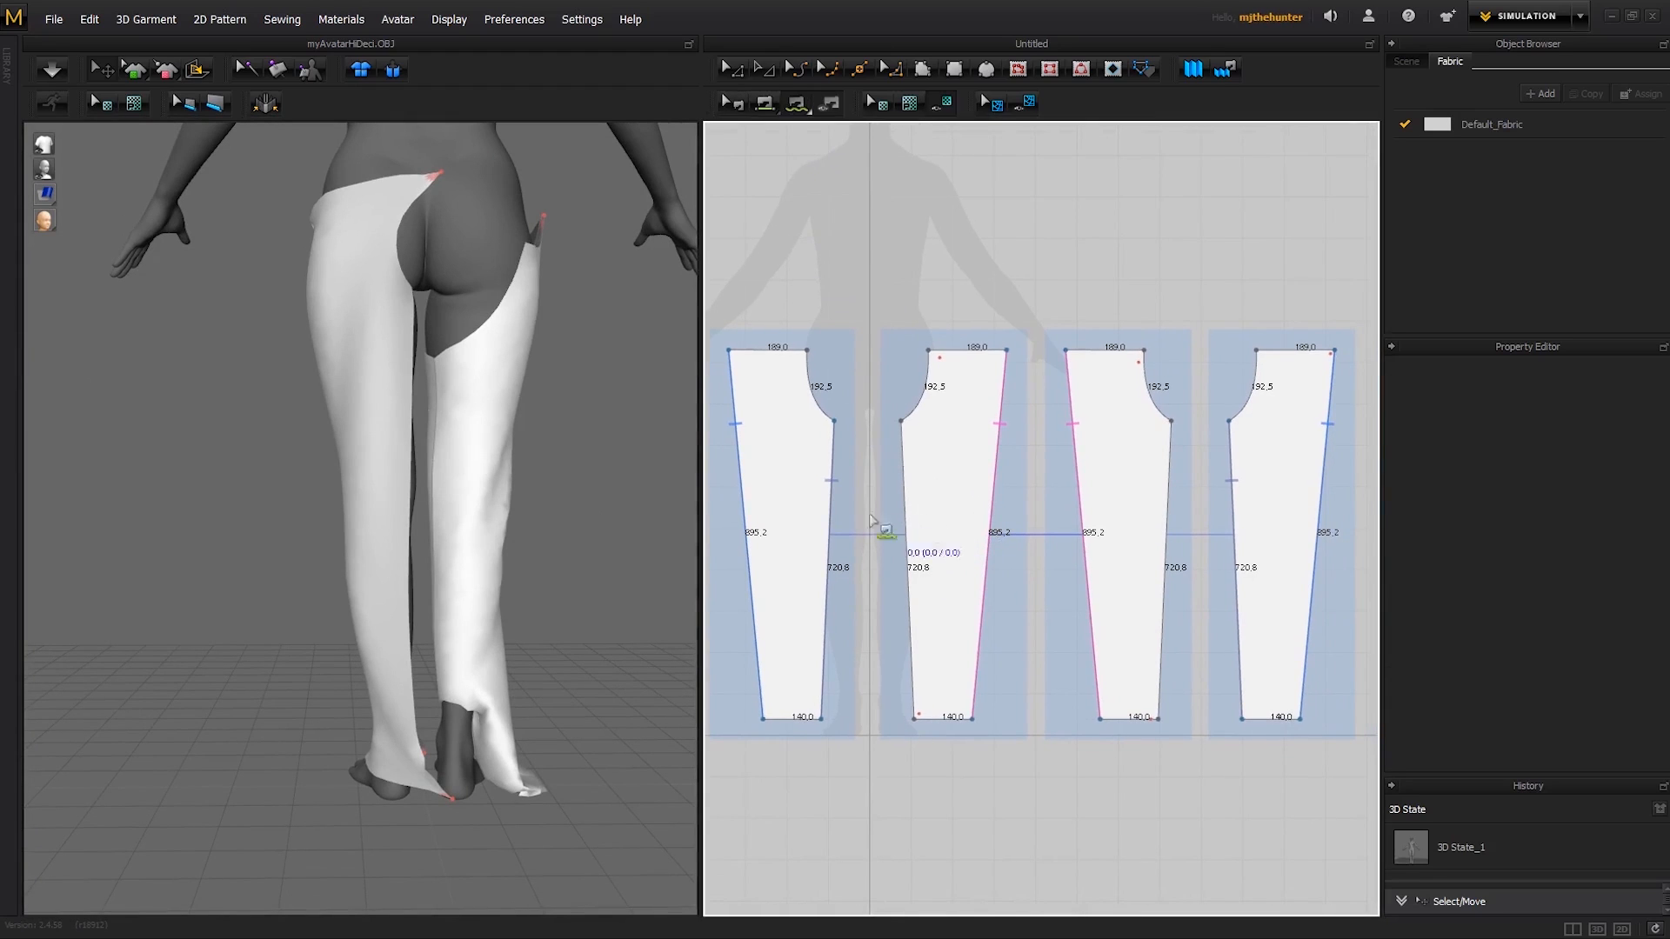
{"action": "mouse_move", "coordinate": [449, 570]}
{"action": "right_mouse_down"}
{"action": "mouse_move", "coordinate": [466, 571]}
{"action": "mouse_move", "coordinate": [429, 565]}
{"action": "right_mouse_up"}
{"action": "middle_click_drag", "start_coordinate": [574, 467], "coordinate": [580, 569]}
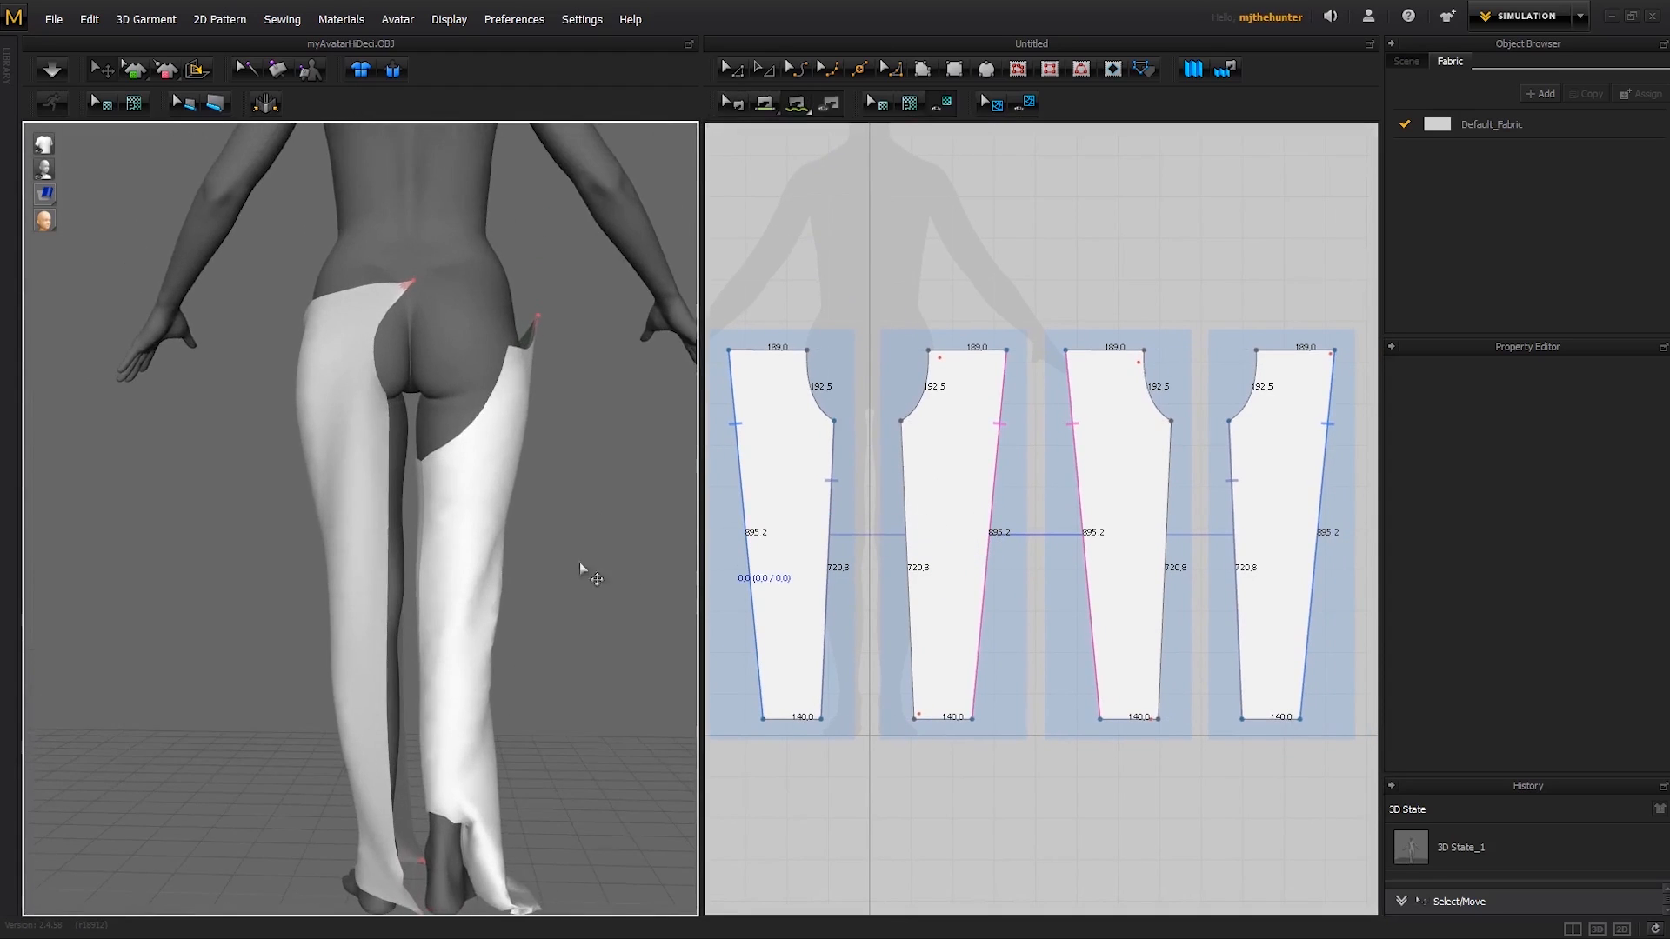
{"action": "left_click", "coordinate": [901, 423]}
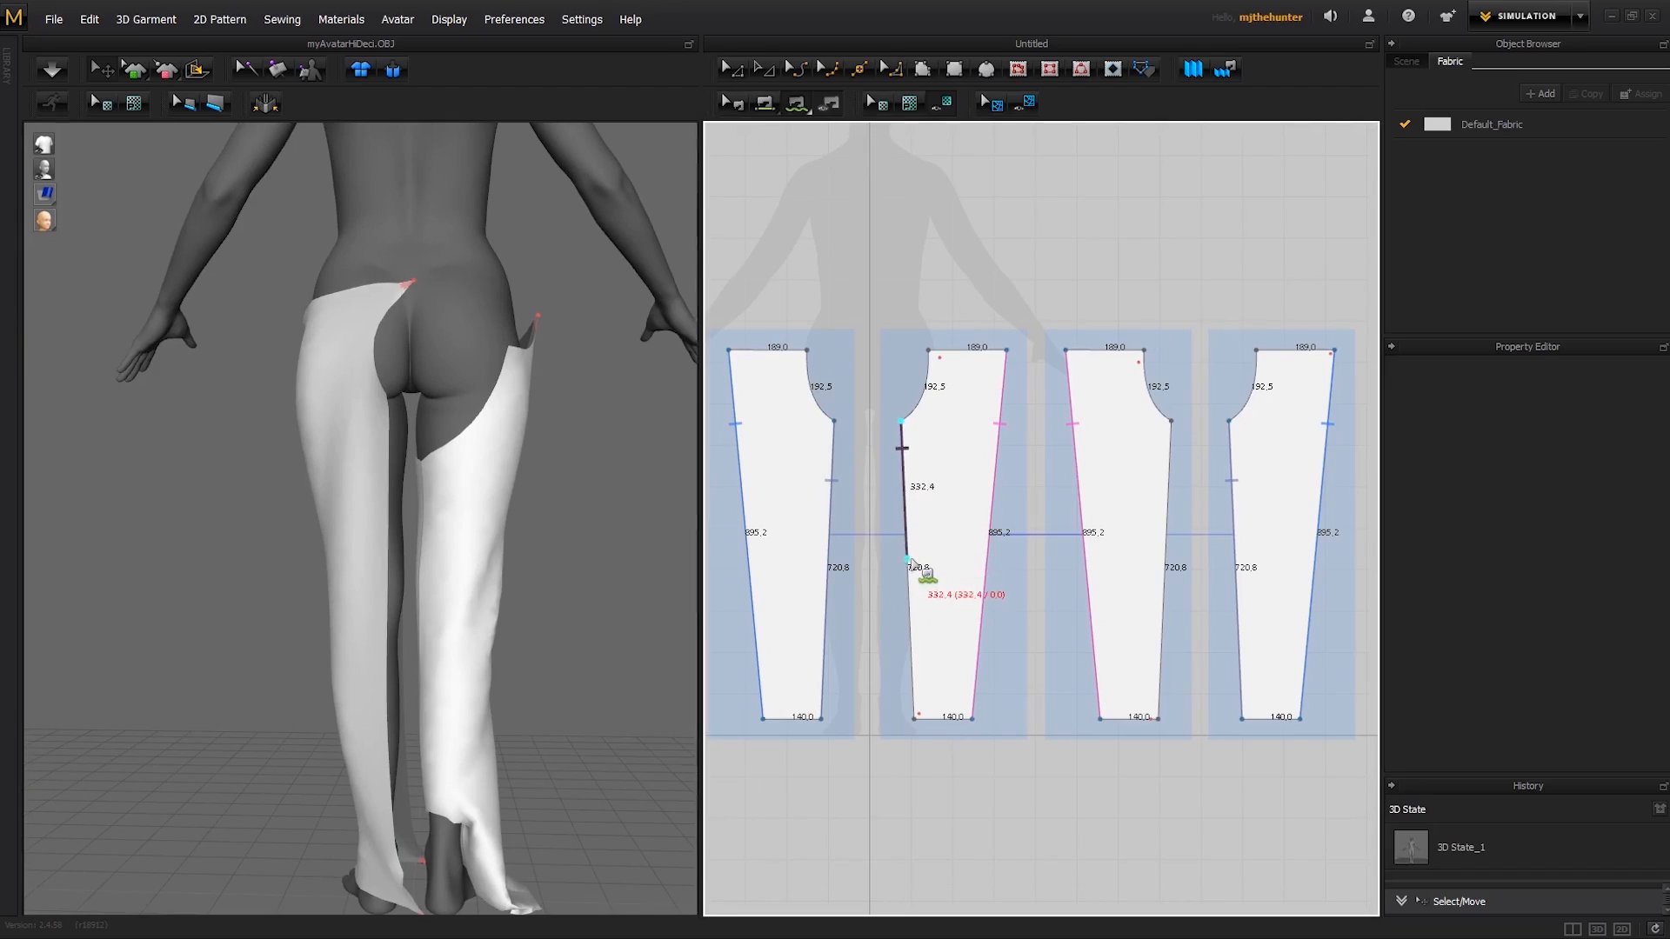
{"action": "left_click", "coordinate": [1171, 423]}
{"action": "left_click", "coordinate": [1166, 561]}
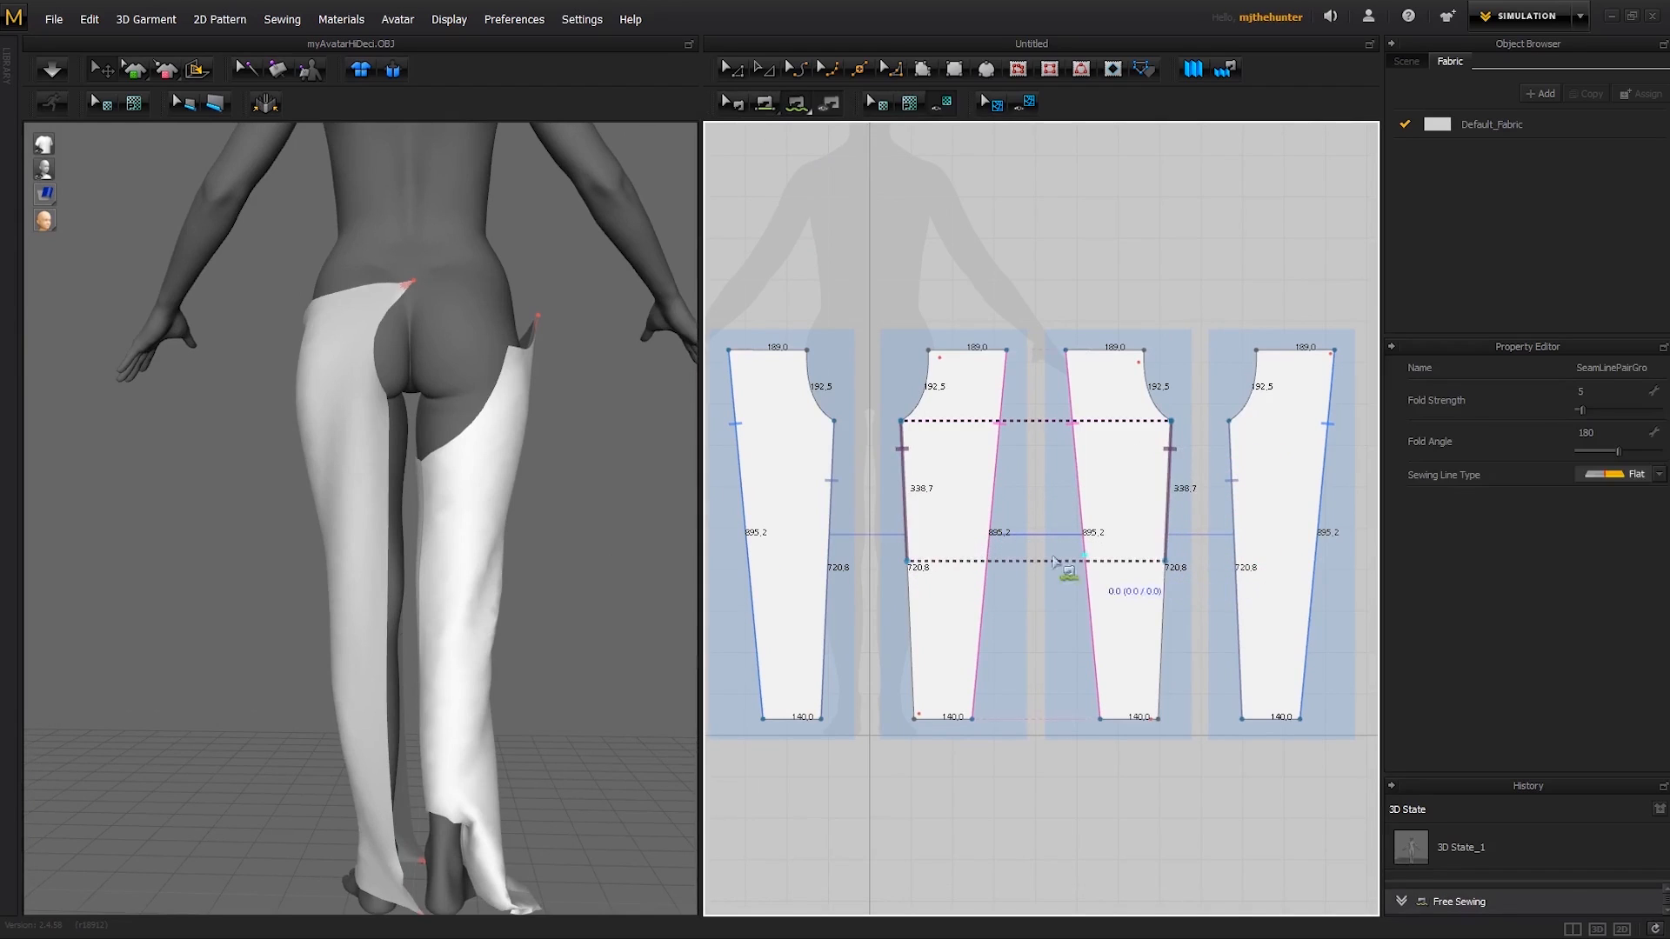
- Simulate the partial inner leg seam and release the pin at the front panel's hem near the ankle
{"action": "key", "text": "space"}
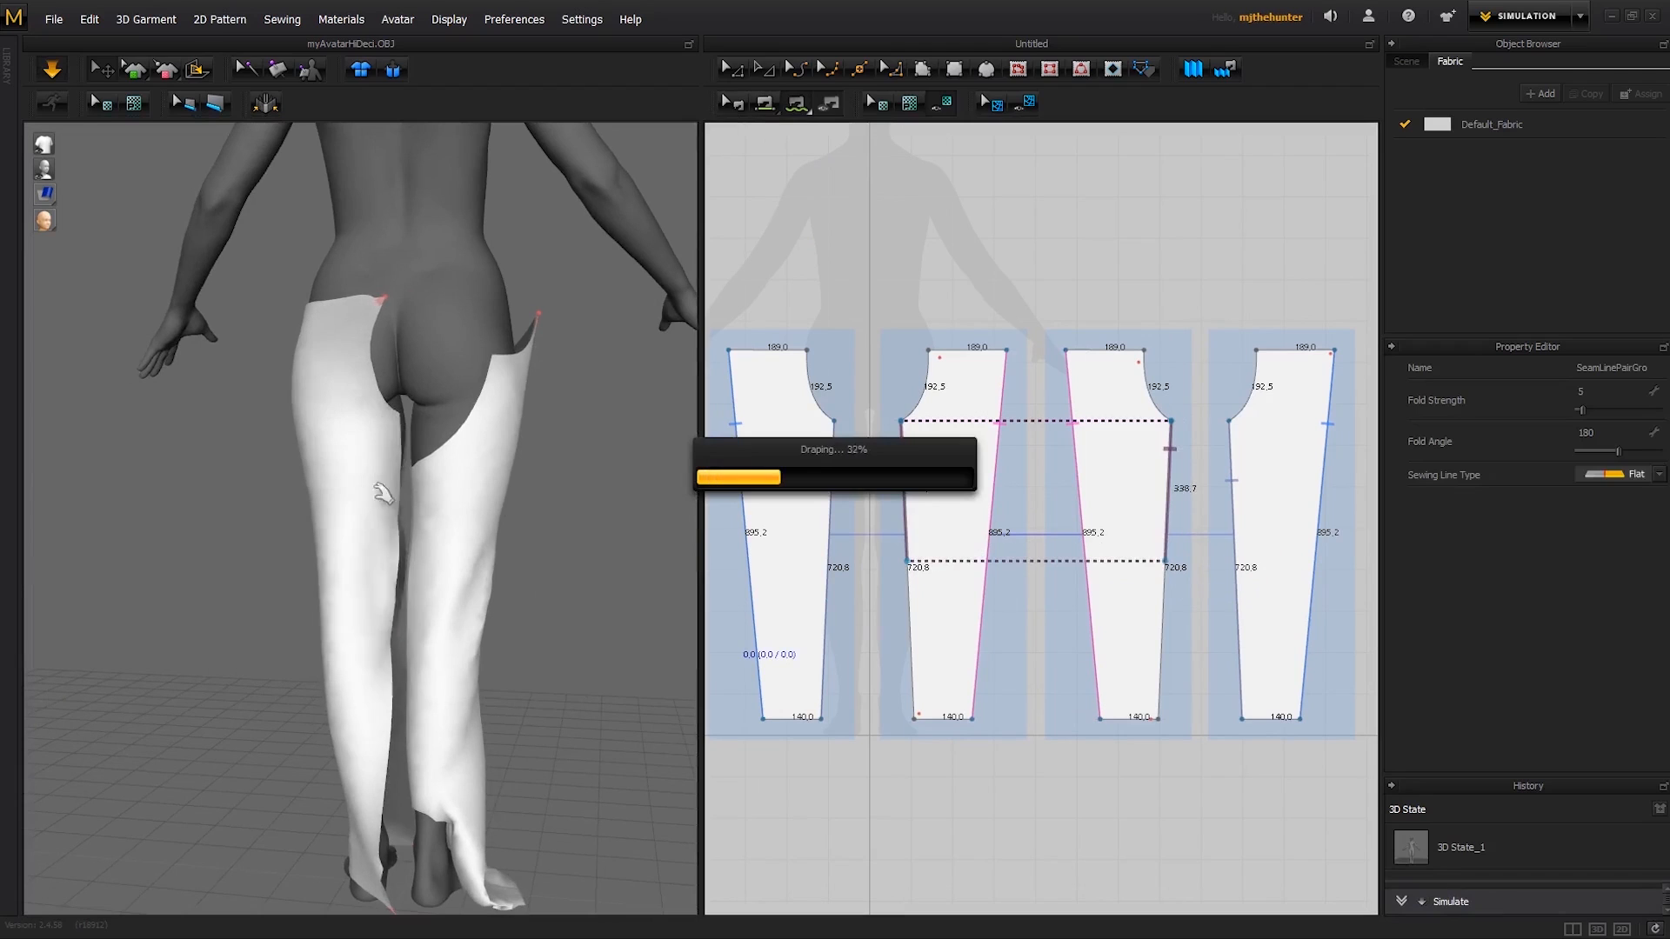
{"action": "right_click_drag", "start_coordinate": [434, 600], "coordinate": [303, 578]}
{"action": "right_click_drag", "start_coordinate": [474, 656], "coordinate": [427, 671]}
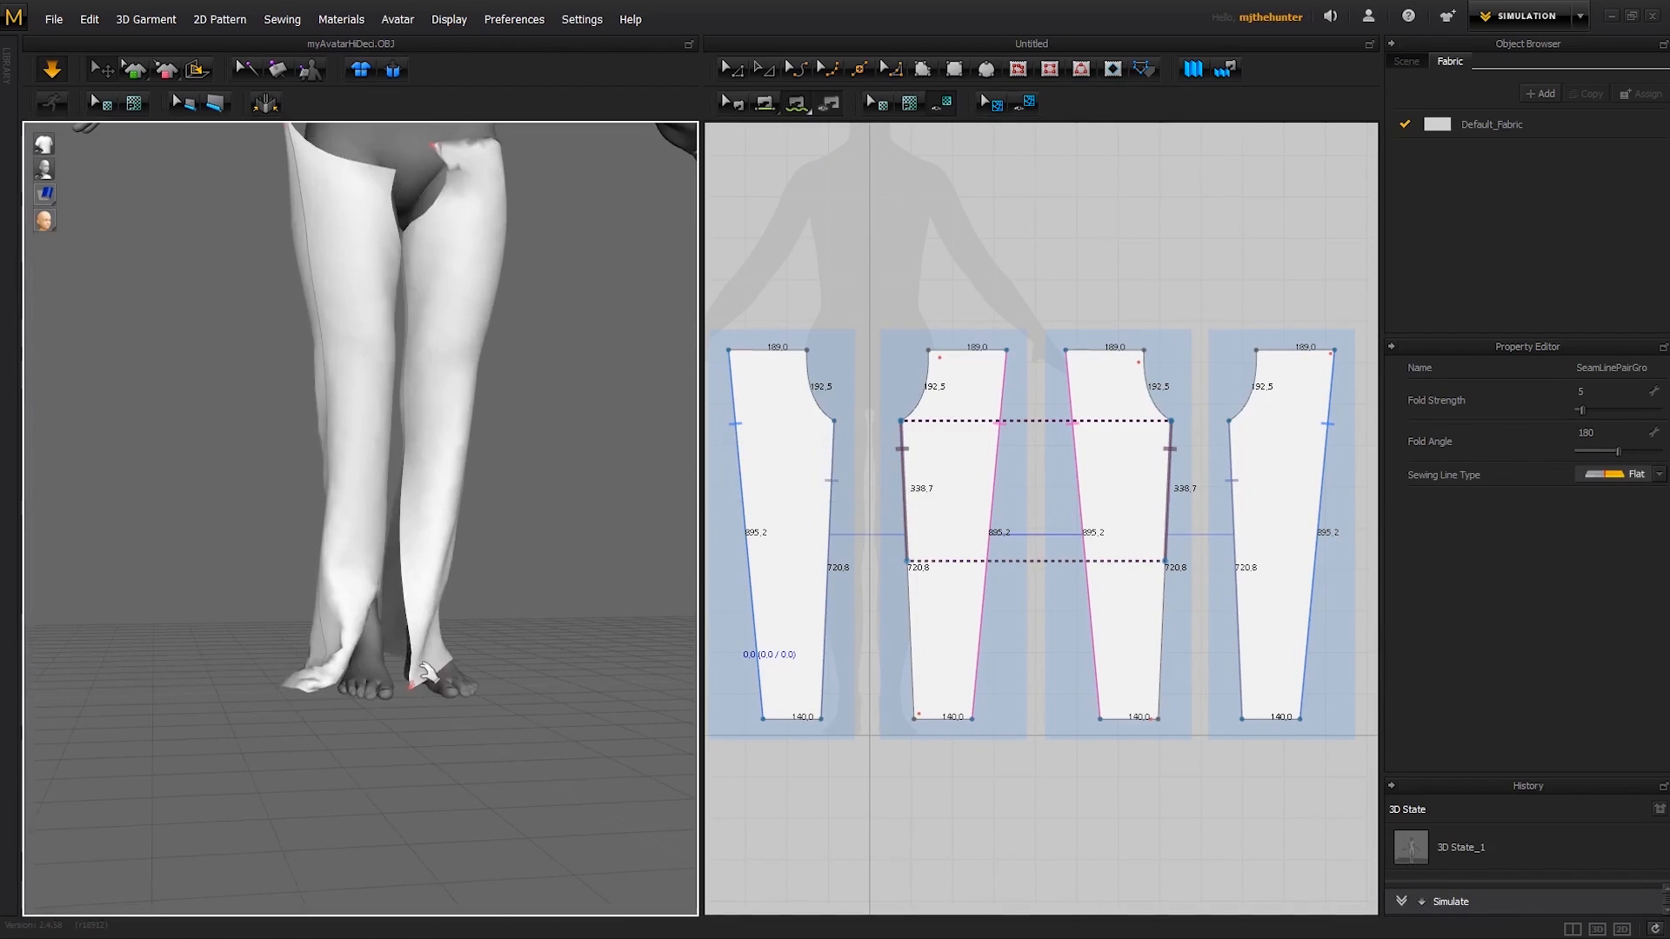
{"action": "left_click_drag", "start_coordinate": [415, 684], "coordinate": [447, 613]}
{"action": "right_click_drag", "start_coordinate": [397, 614], "coordinate": [550, 606]}
{"action": "right_click_drag", "start_coordinate": [421, 663], "coordinate": [443, 671]}
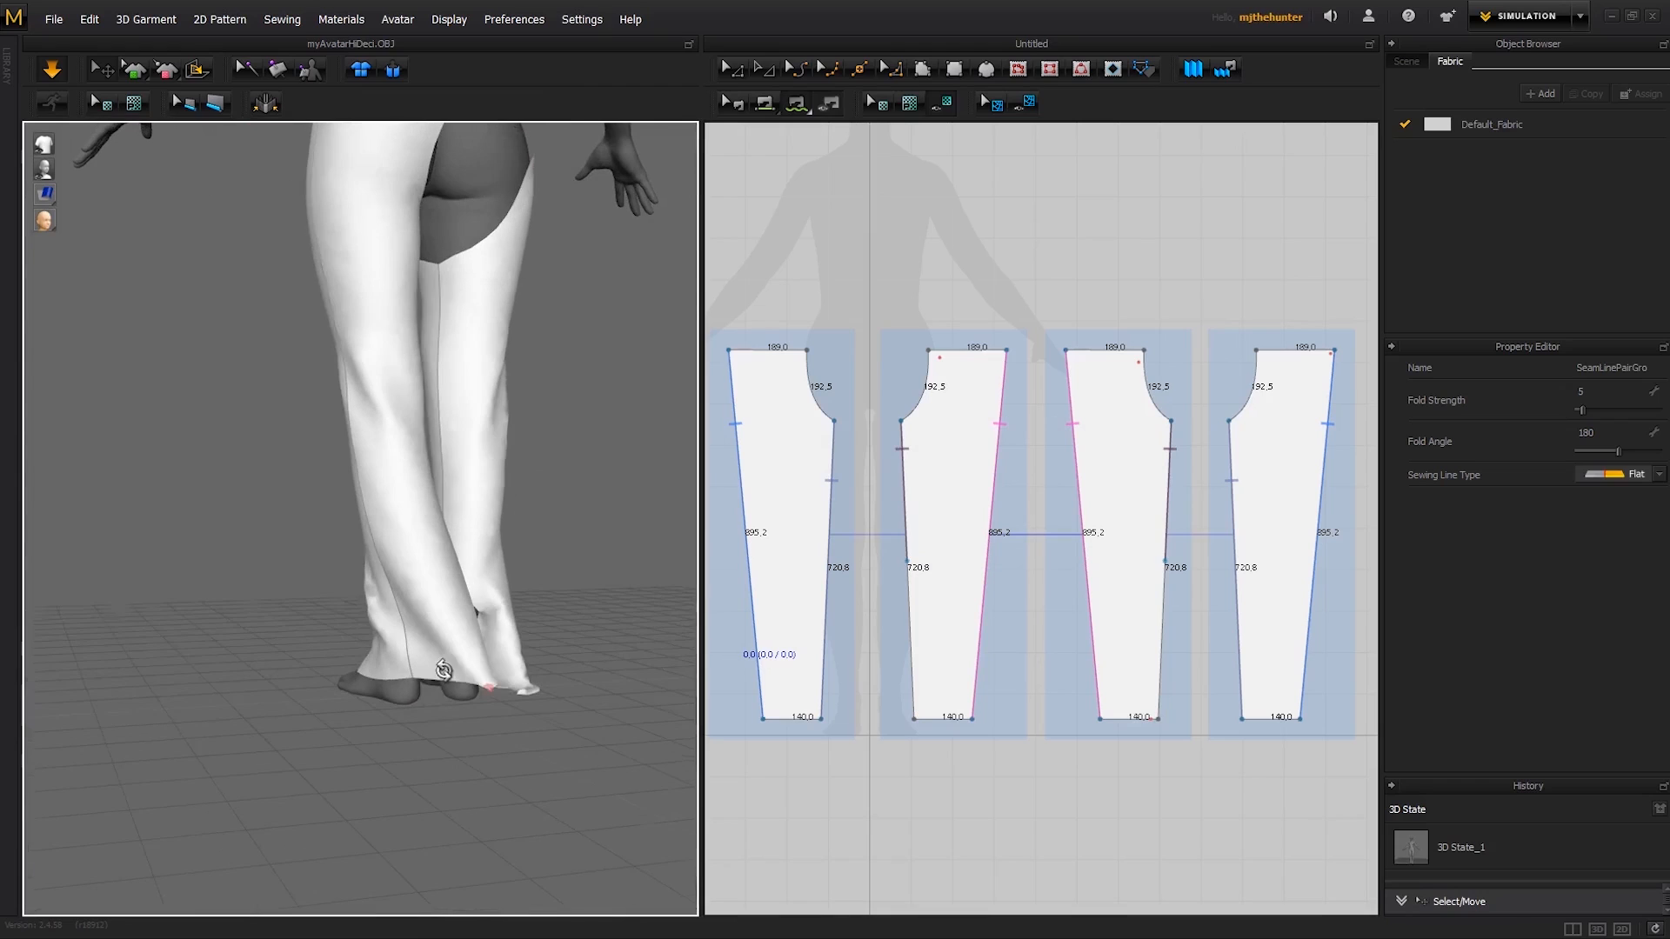
{"action": "left_click_drag", "start_coordinate": [496, 691], "coordinate": [481, 672]}
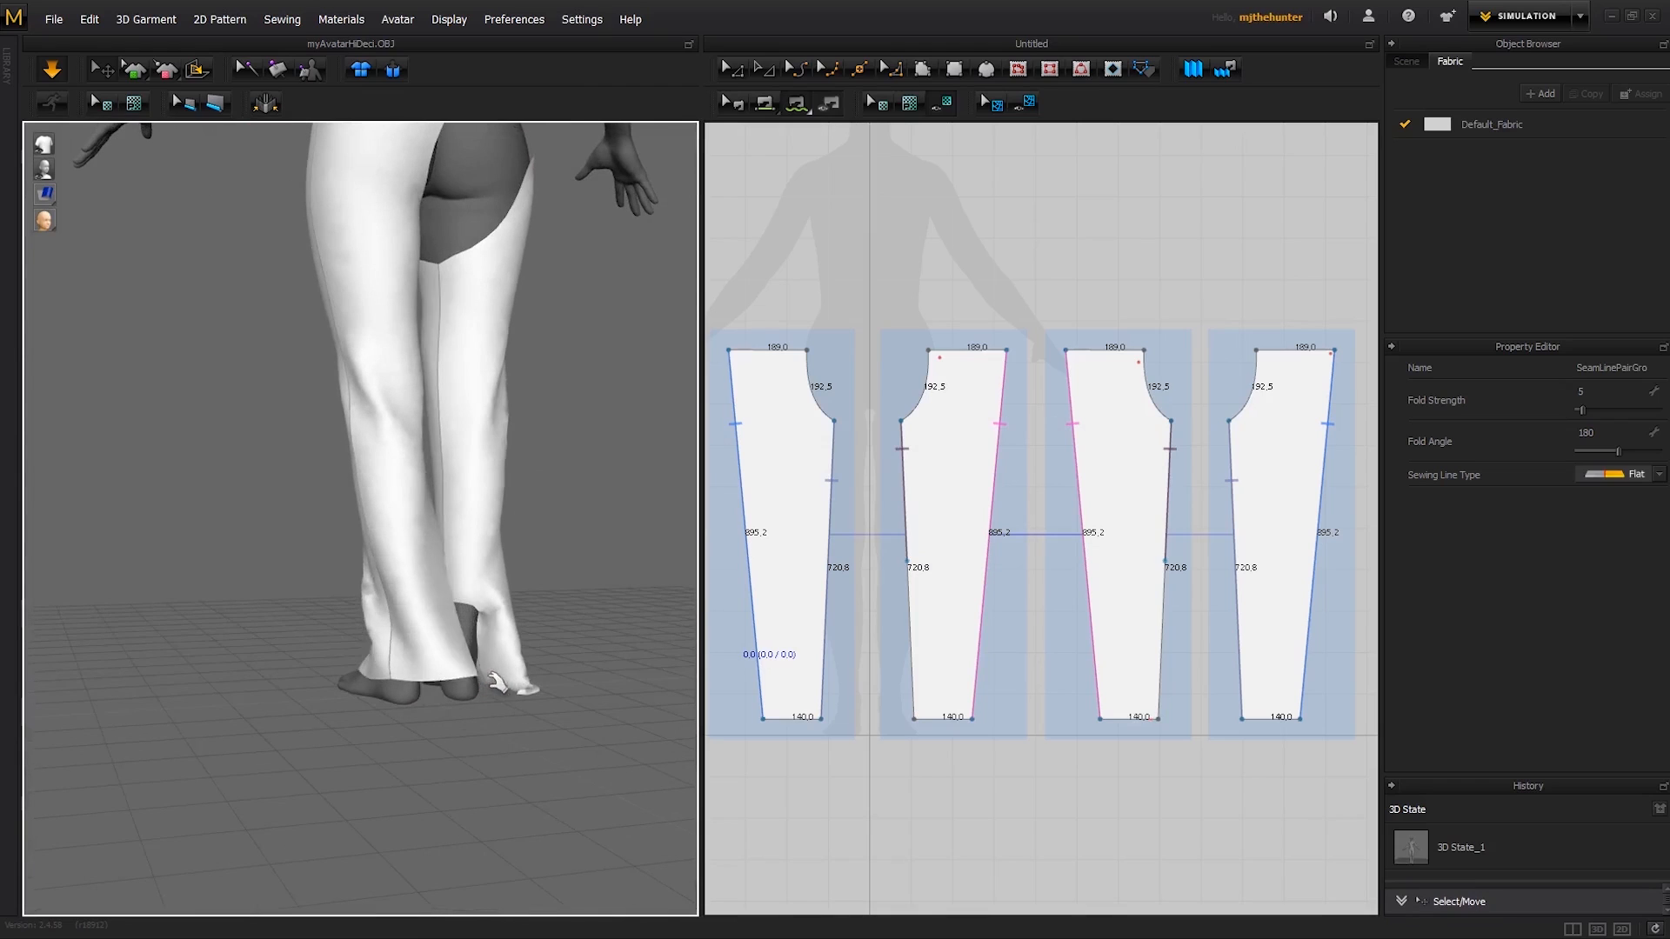
- Release the back and front waist pins on the partially sewn leg
{"action": "right_click_drag", "start_coordinate": [469, 447], "coordinate": [445, 435]}
{"action": "middle_click_drag", "start_coordinate": [445, 348], "coordinate": [441, 511]}
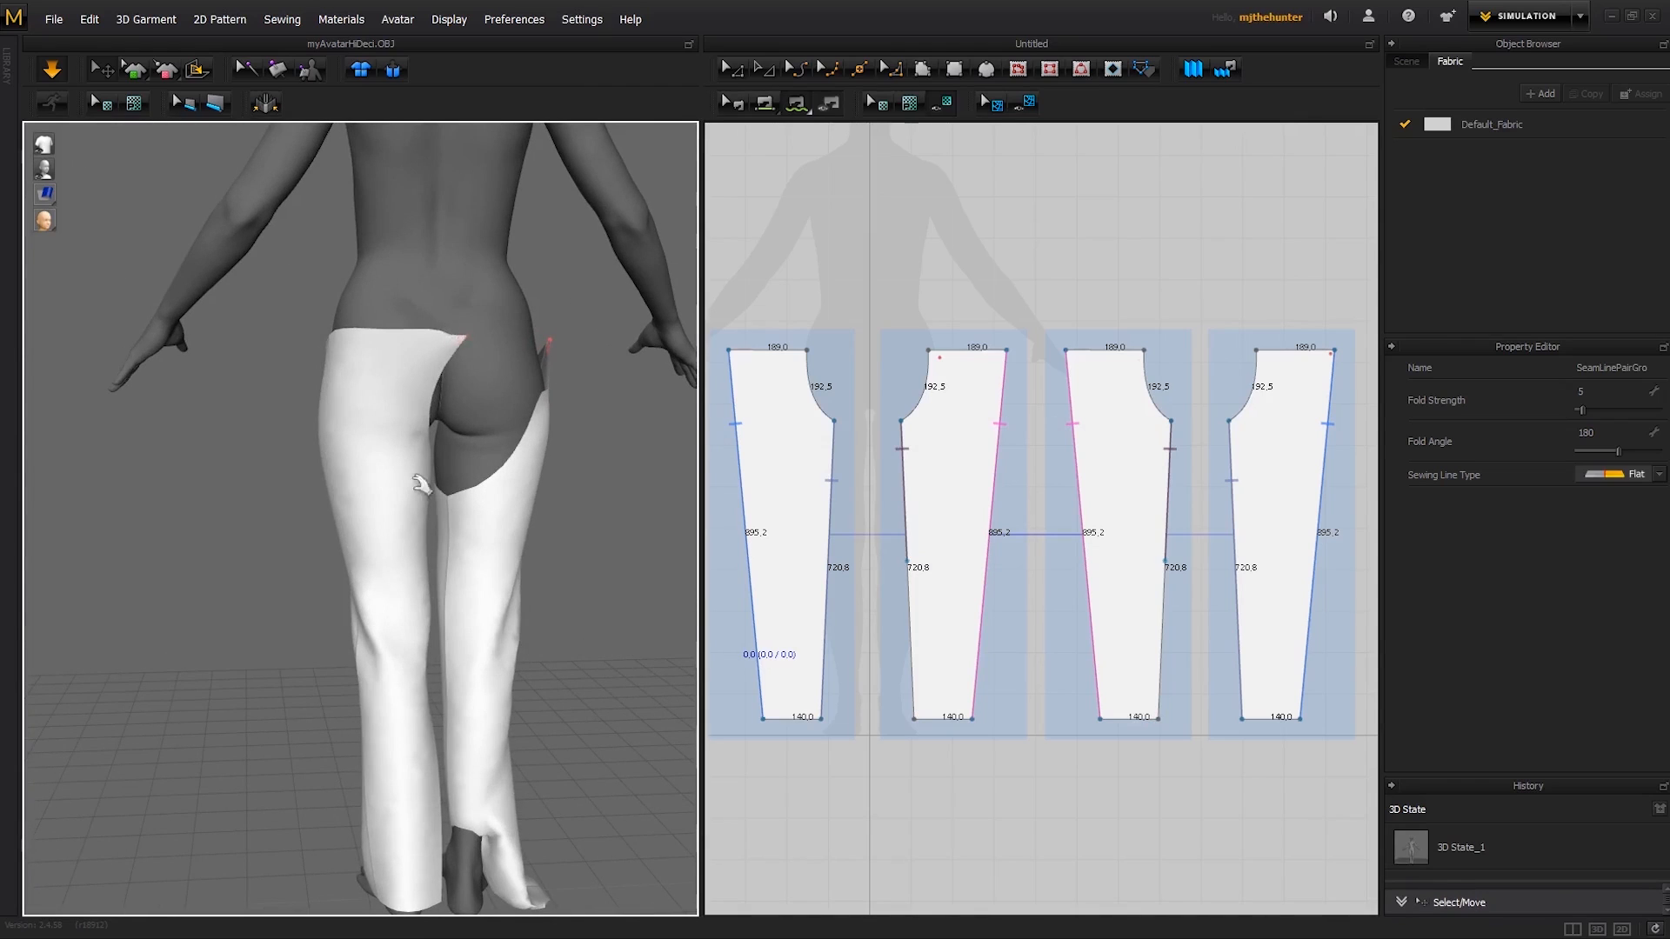
{"action": "right_click_drag", "start_coordinate": [384, 373], "coordinate": [424, 374]}
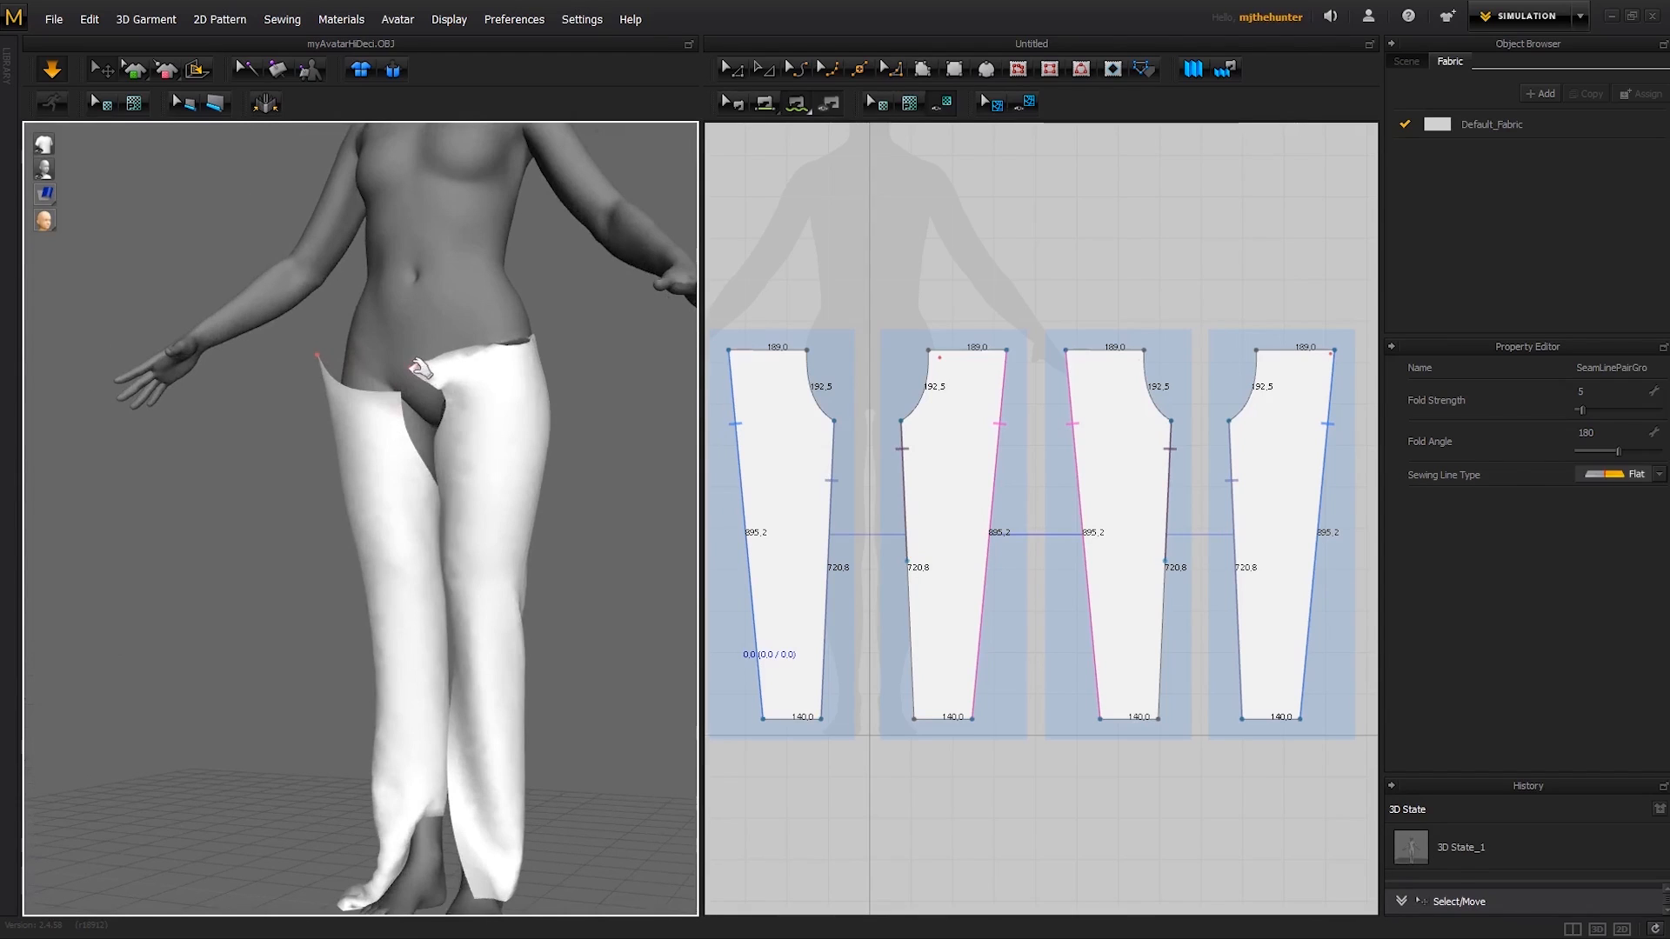
{"action": "left_click", "coordinate": [417, 367]}
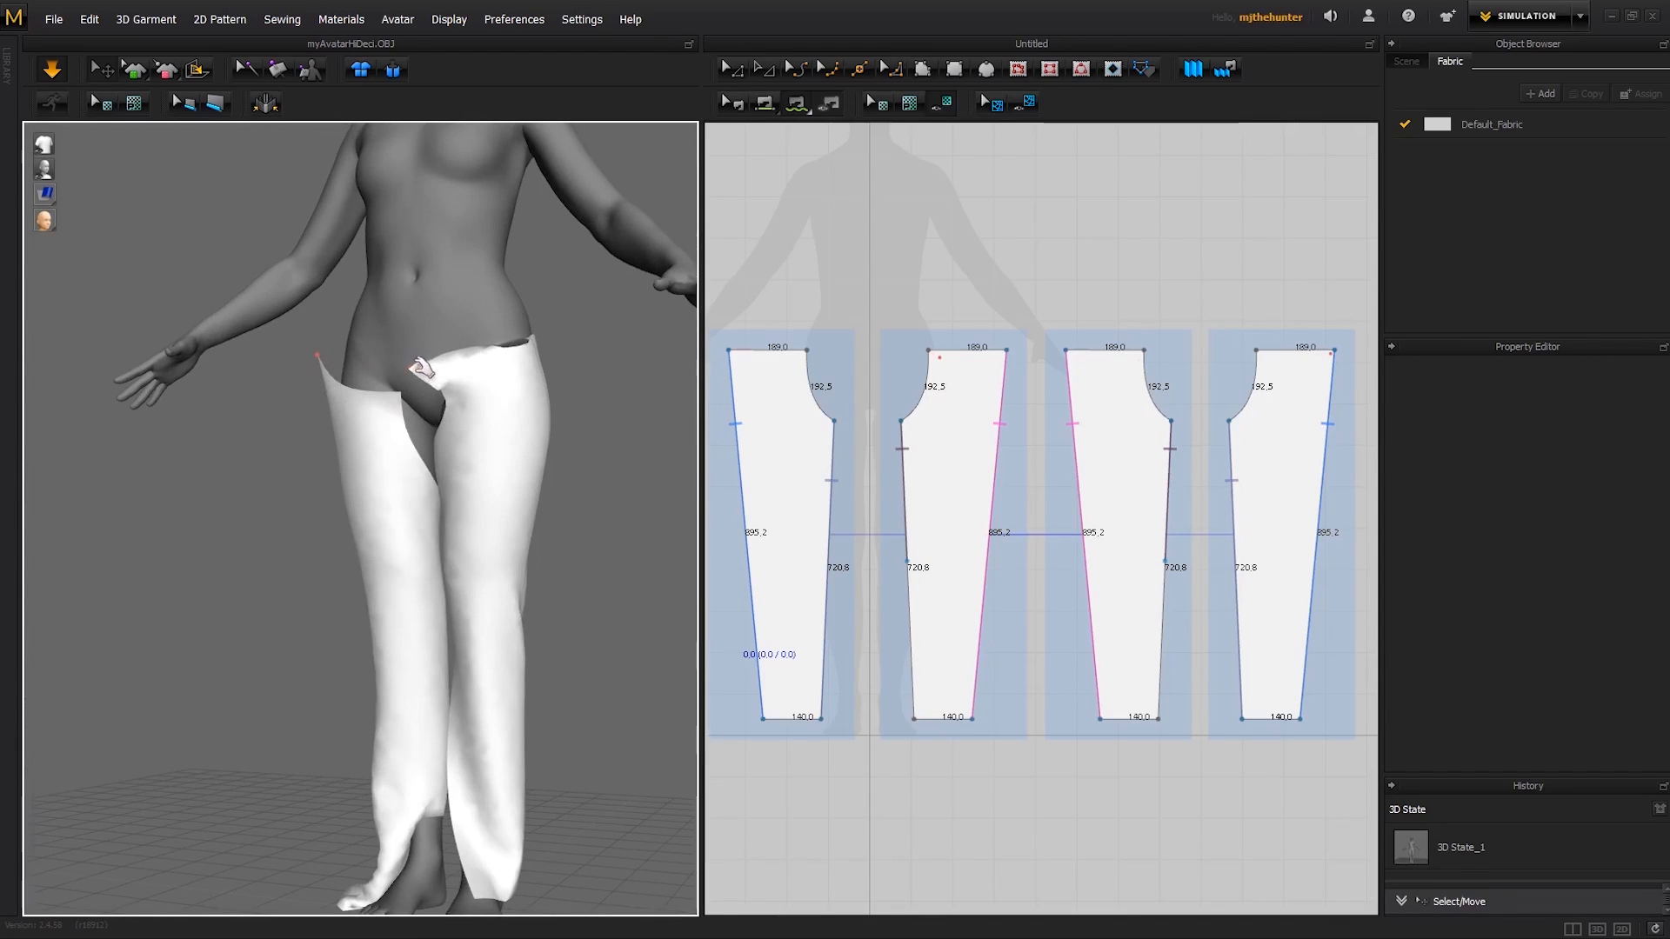
{"action": "scroll", "coordinate": [465, 361], "scroll_direction": "up", "scroll_amount": 5}
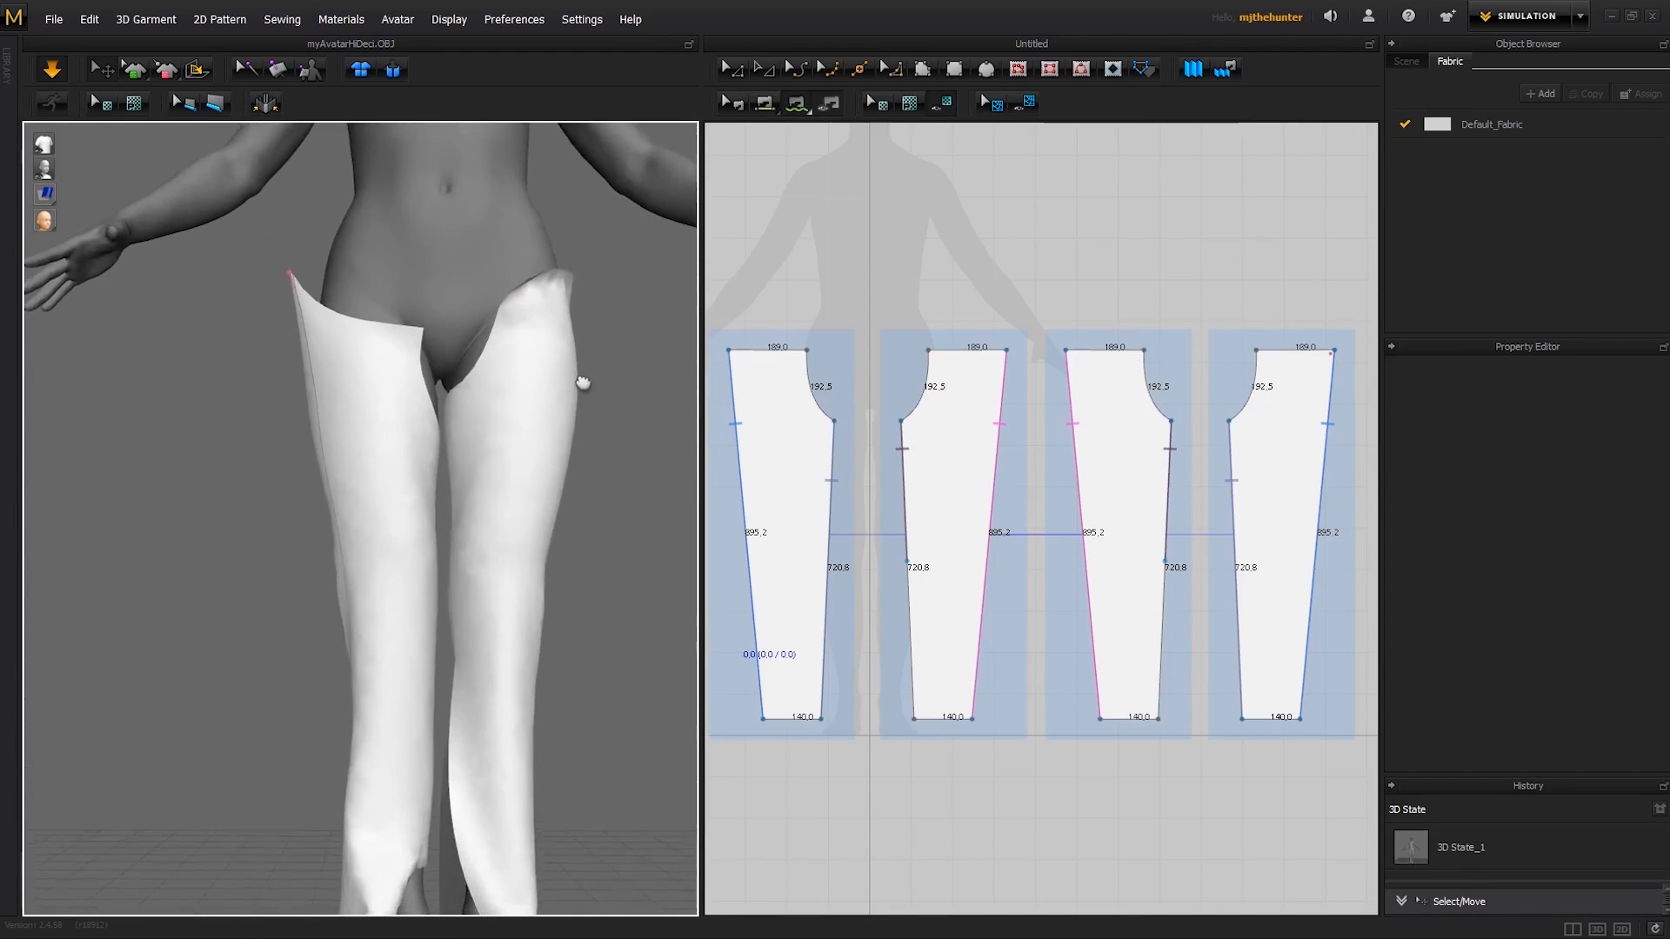
- Tug the front panel's hem toward the inner ankle so it lies around the foot, and stop the simulation
{"action": "right_click_drag", "start_coordinate": [571, 433], "coordinate": [525, 561]}
{"action": "right_click_drag", "start_coordinate": [495, 782], "coordinate": [502, 741]}
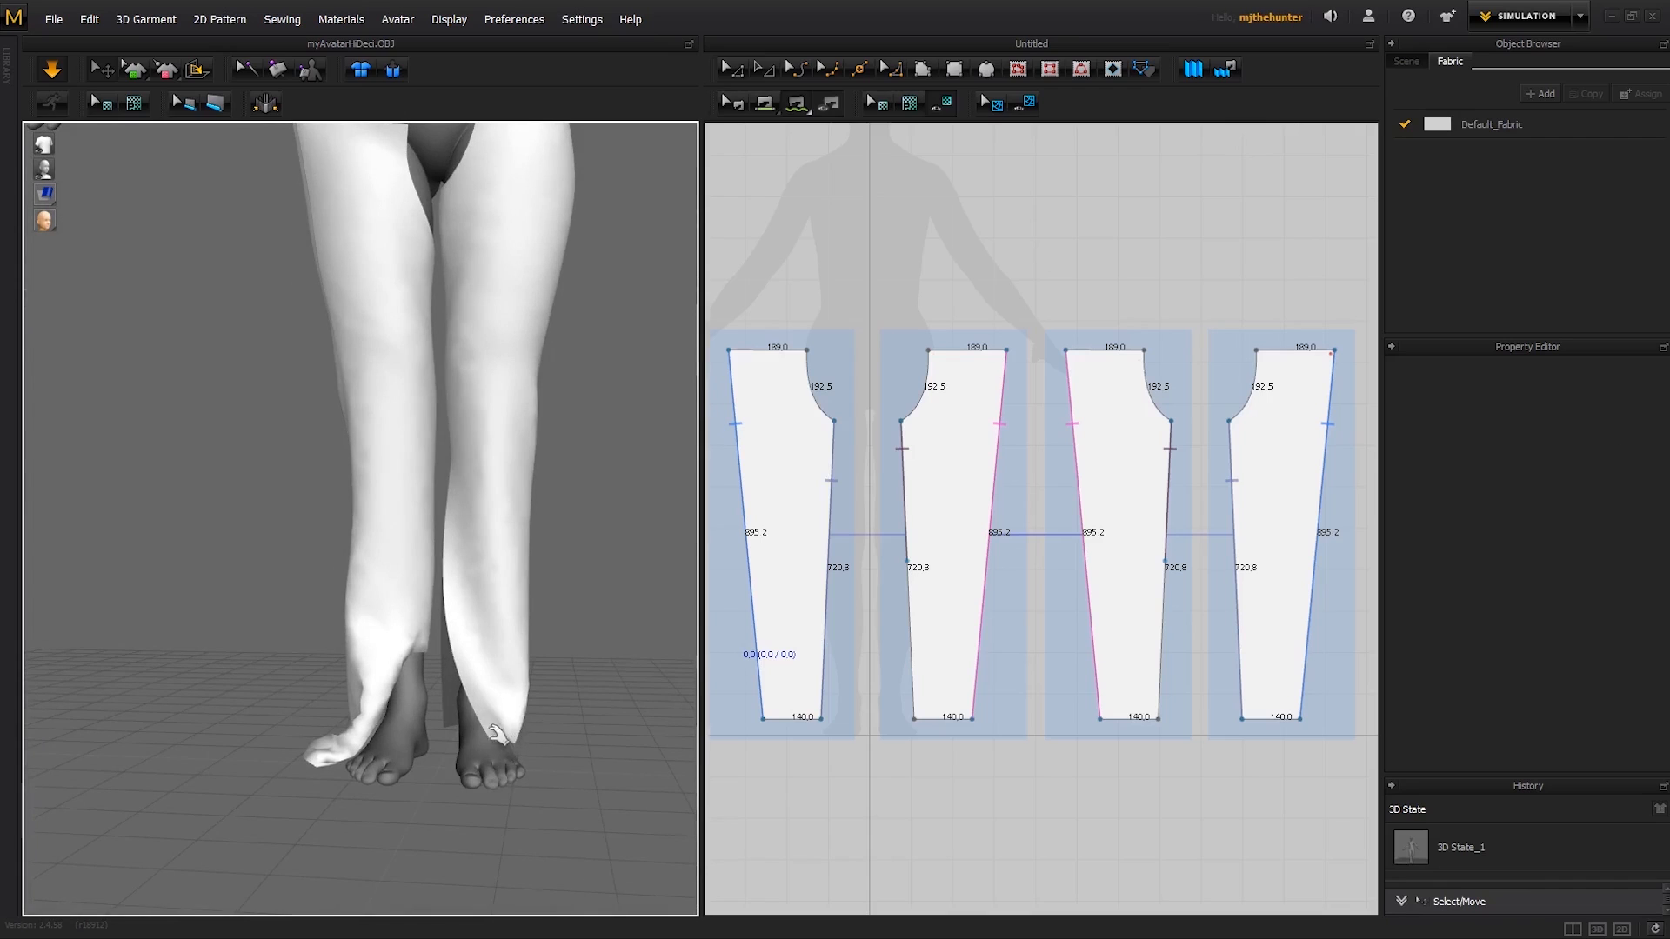
{"action": "left_click_drag", "start_coordinate": [505, 738], "coordinate": [435, 731]}
{"action": "left_click", "coordinate": [566, 705]}
{"action": "right_click_drag", "start_coordinate": [566, 705], "coordinate": [302, 690]}
{"action": "right_click_drag", "start_coordinate": [418, 675], "coordinate": [333, 676]}
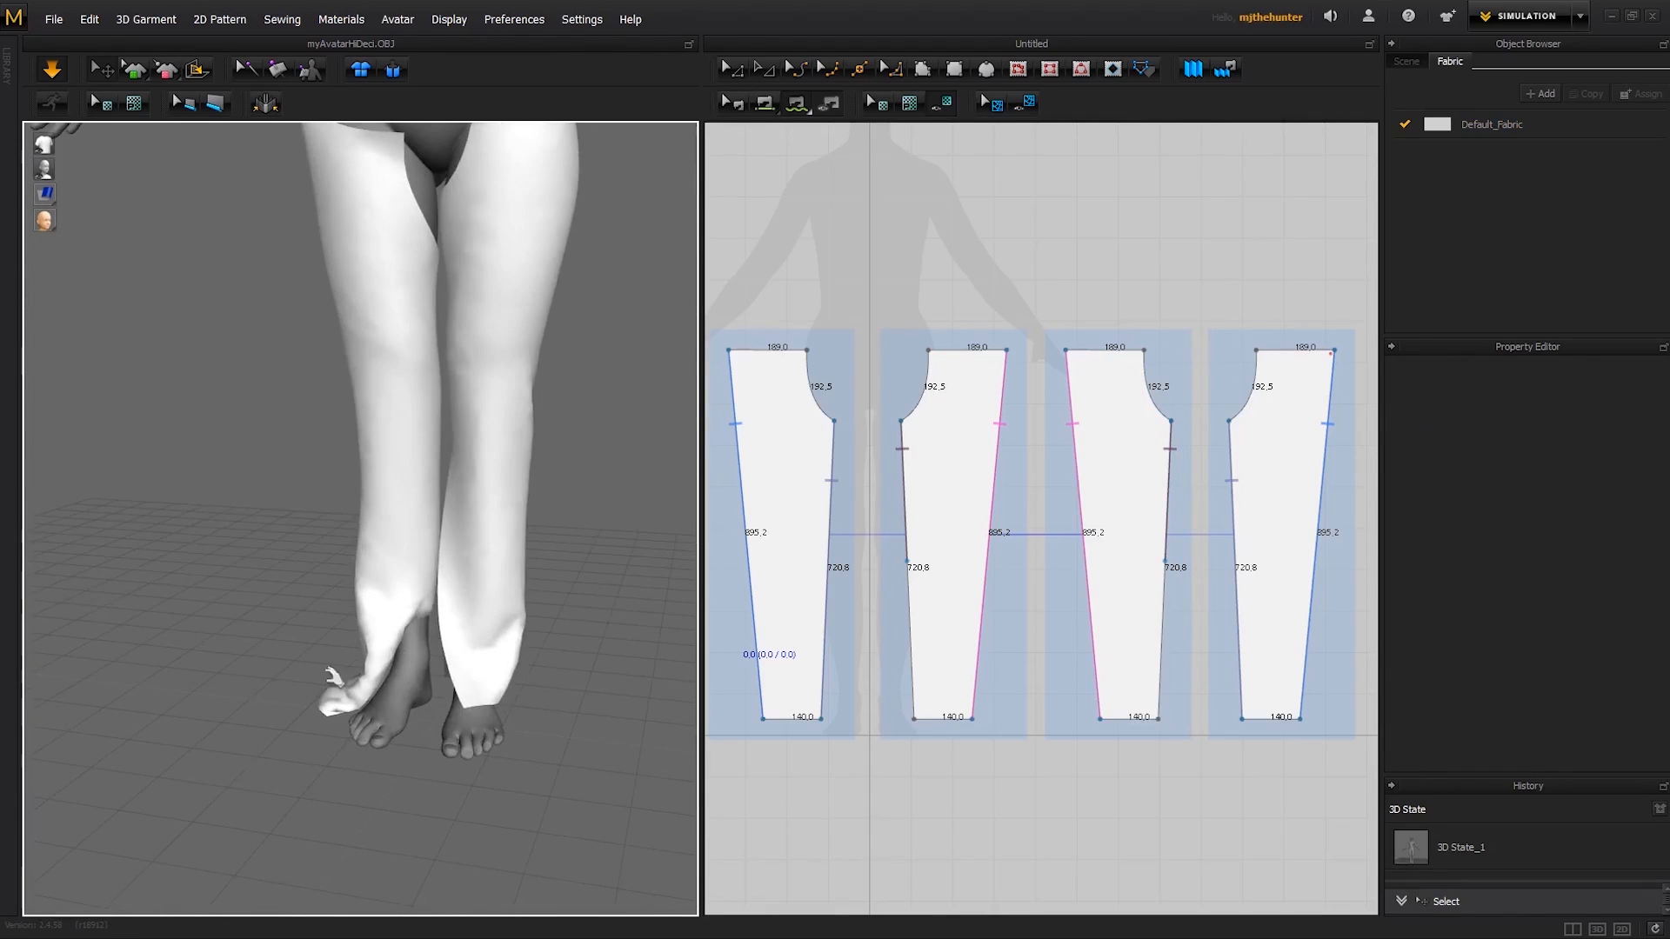
{"action": "left_click_drag", "start_coordinate": [465, 695], "coordinate": [432, 688]}
{"action": "key", "text": "space"}
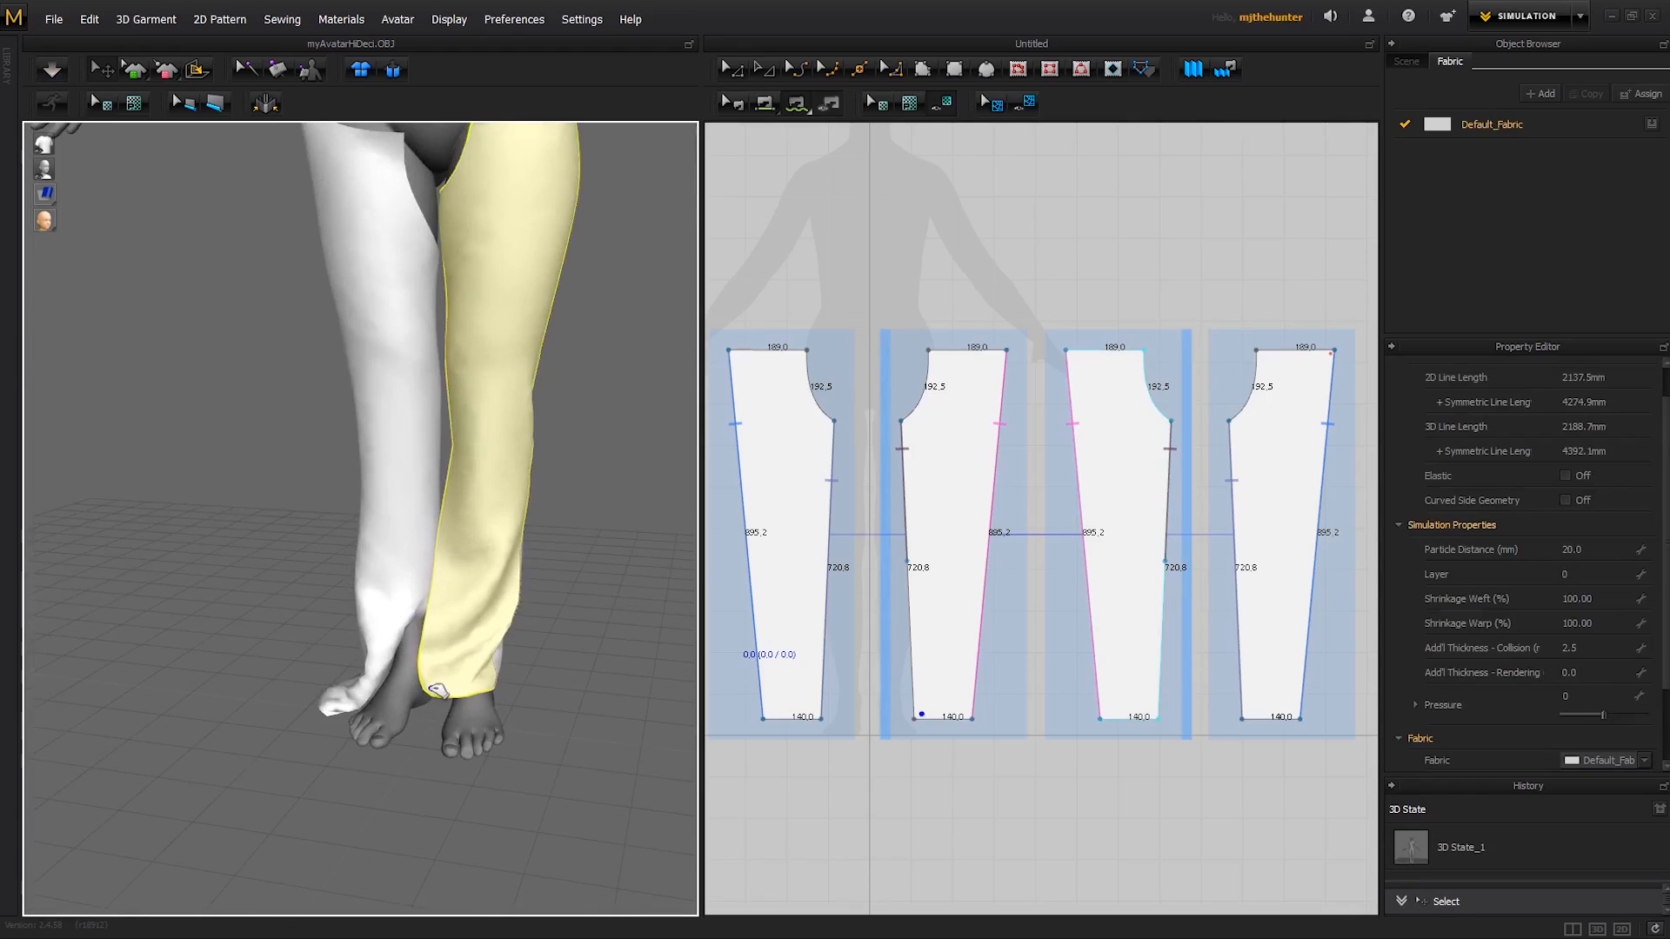
{"action": "left_click", "coordinate": [569, 680]}
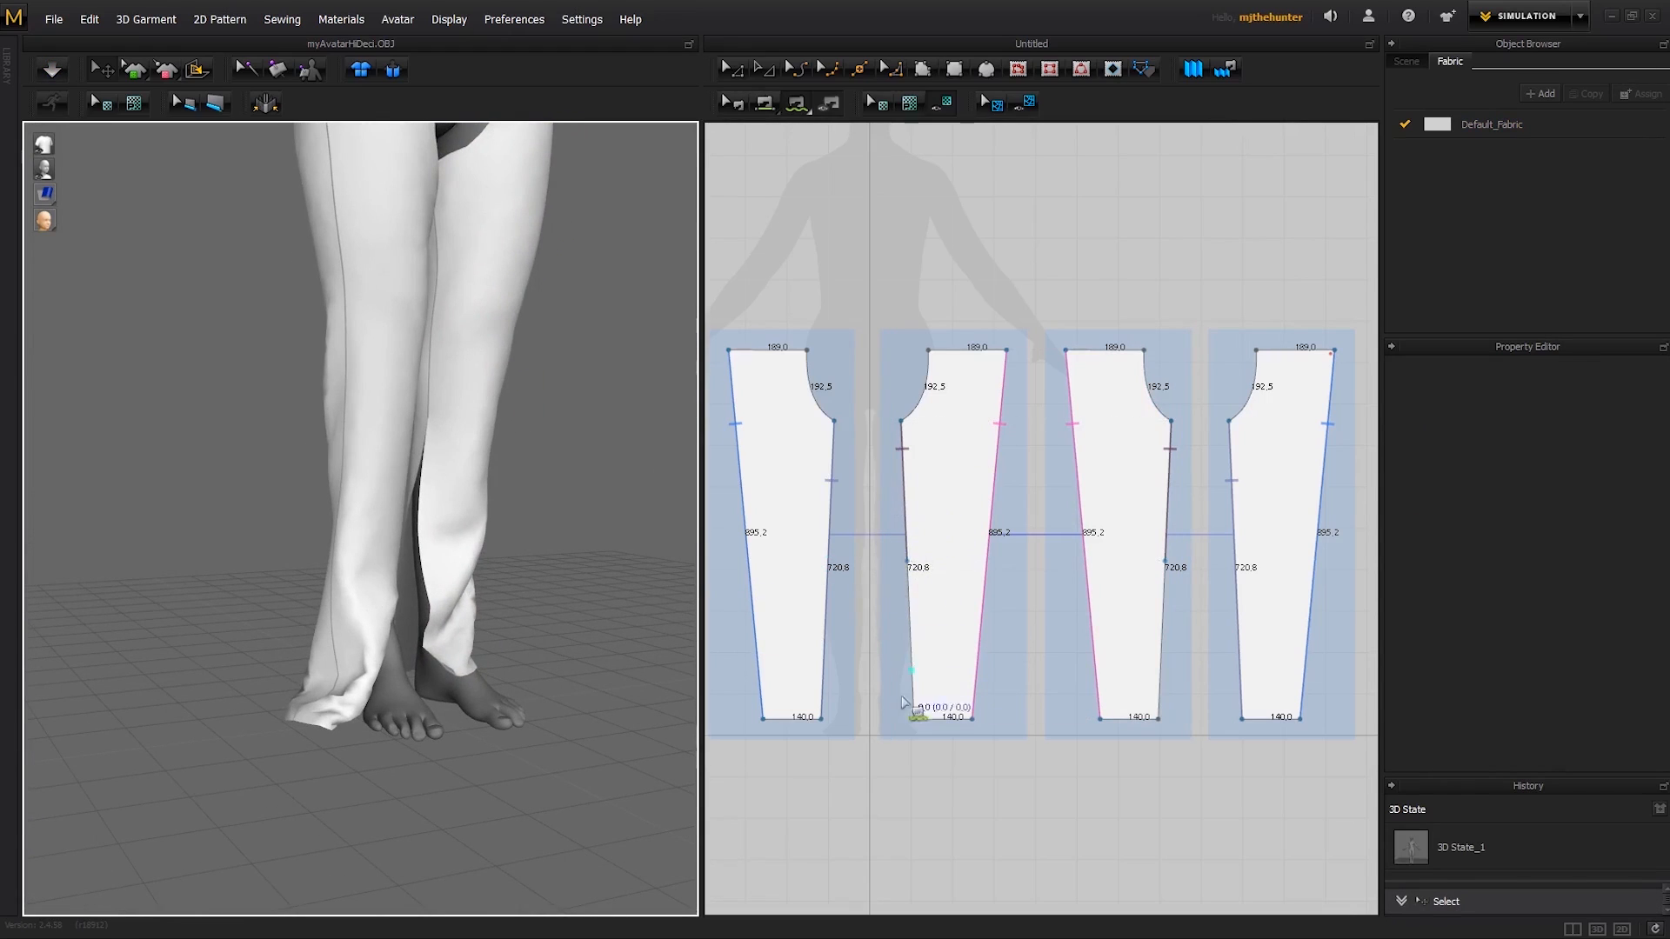
- Delete the partial inner leg seam between the second and third patterns
{"action": "key", "text": "b"}
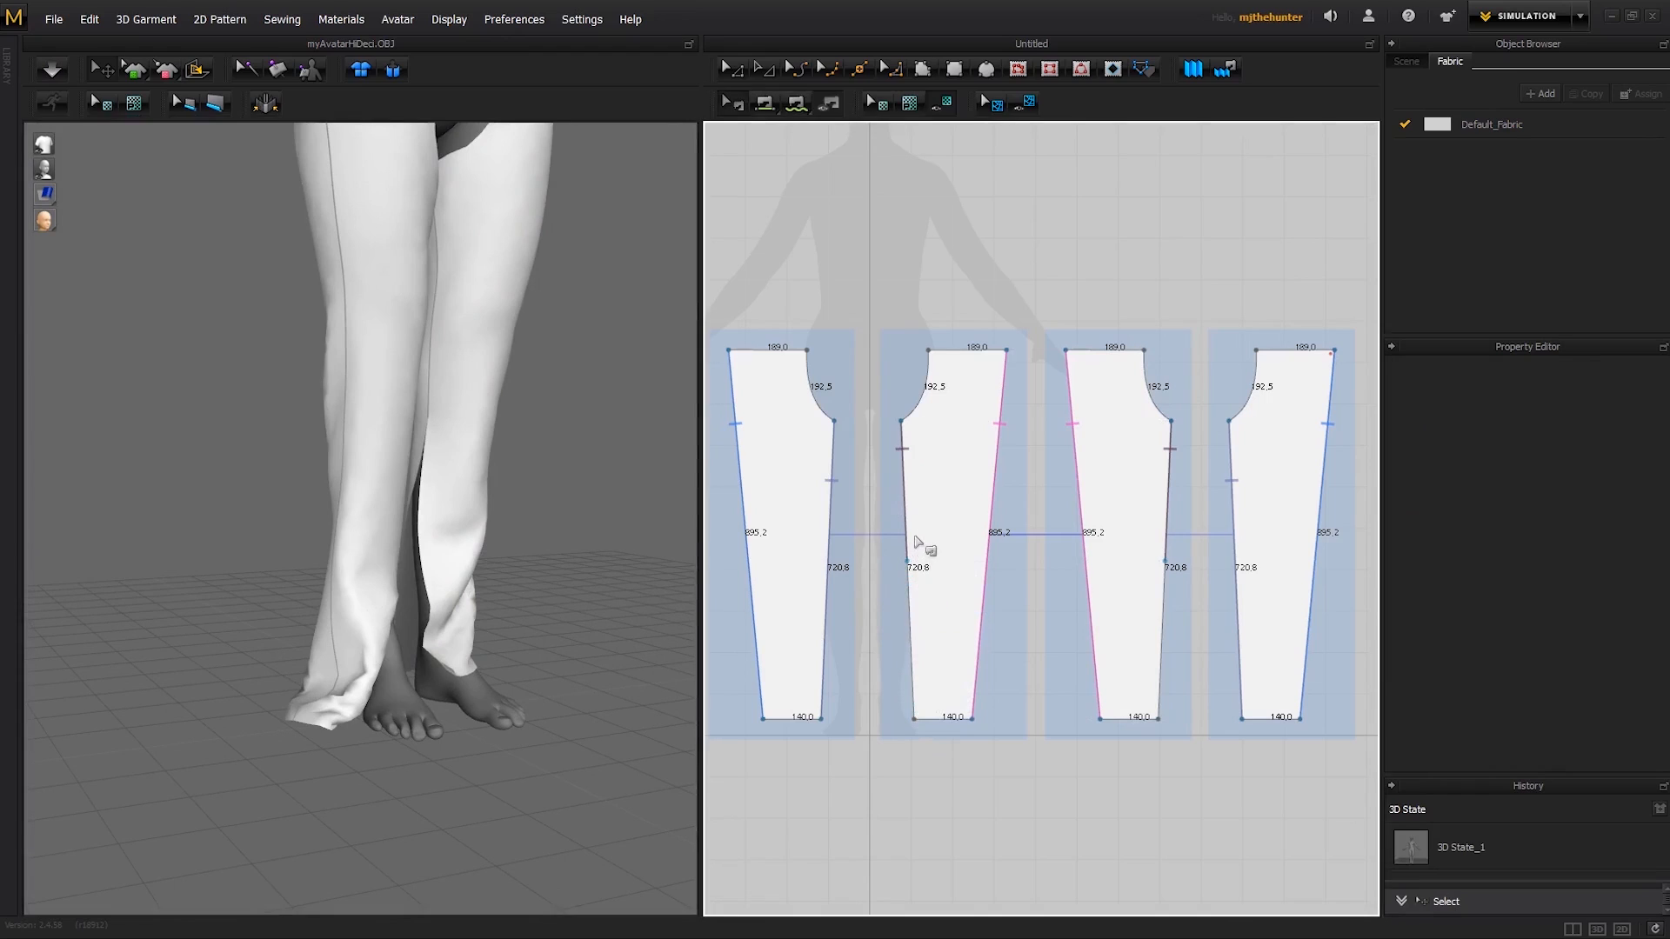
{"action": "left_click", "coordinate": [904, 530]}
{"action": "key", "text": "Escape"}
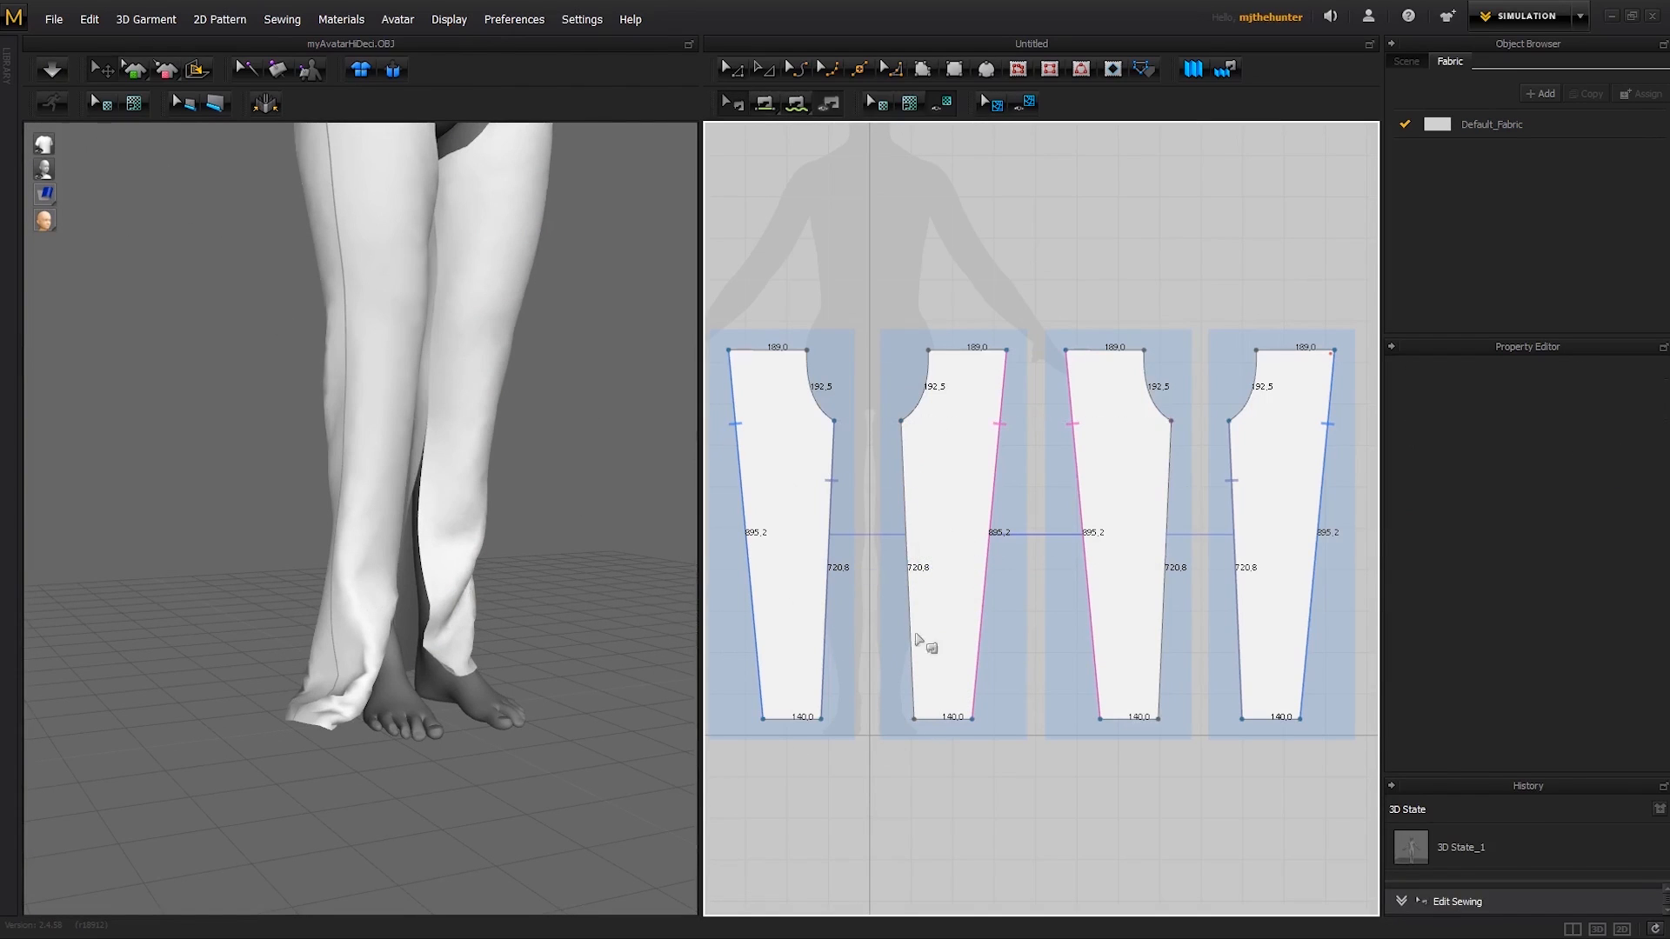
- Sew the inner leg edges of the second and third patterns together along their full length and simulate the garment
{"action": "key", "text": "n"}
{"action": "left_click", "coordinate": [905, 486]}
{"action": "left_click", "coordinate": [1169, 483]}
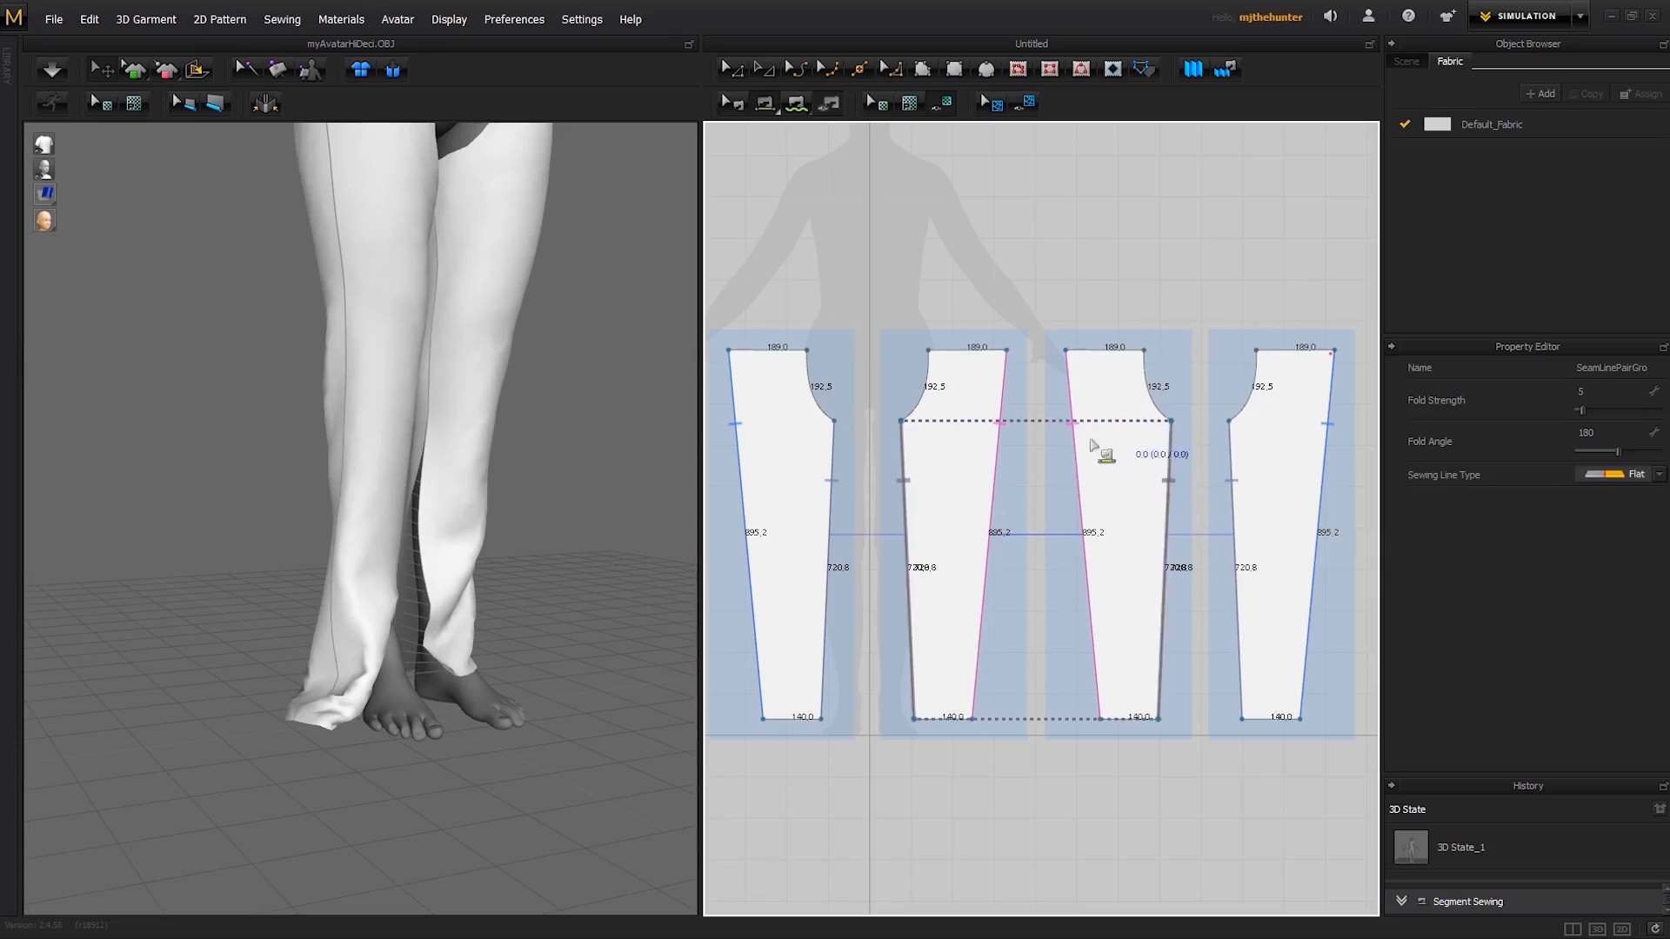
{"action": "key", "text": "space"}
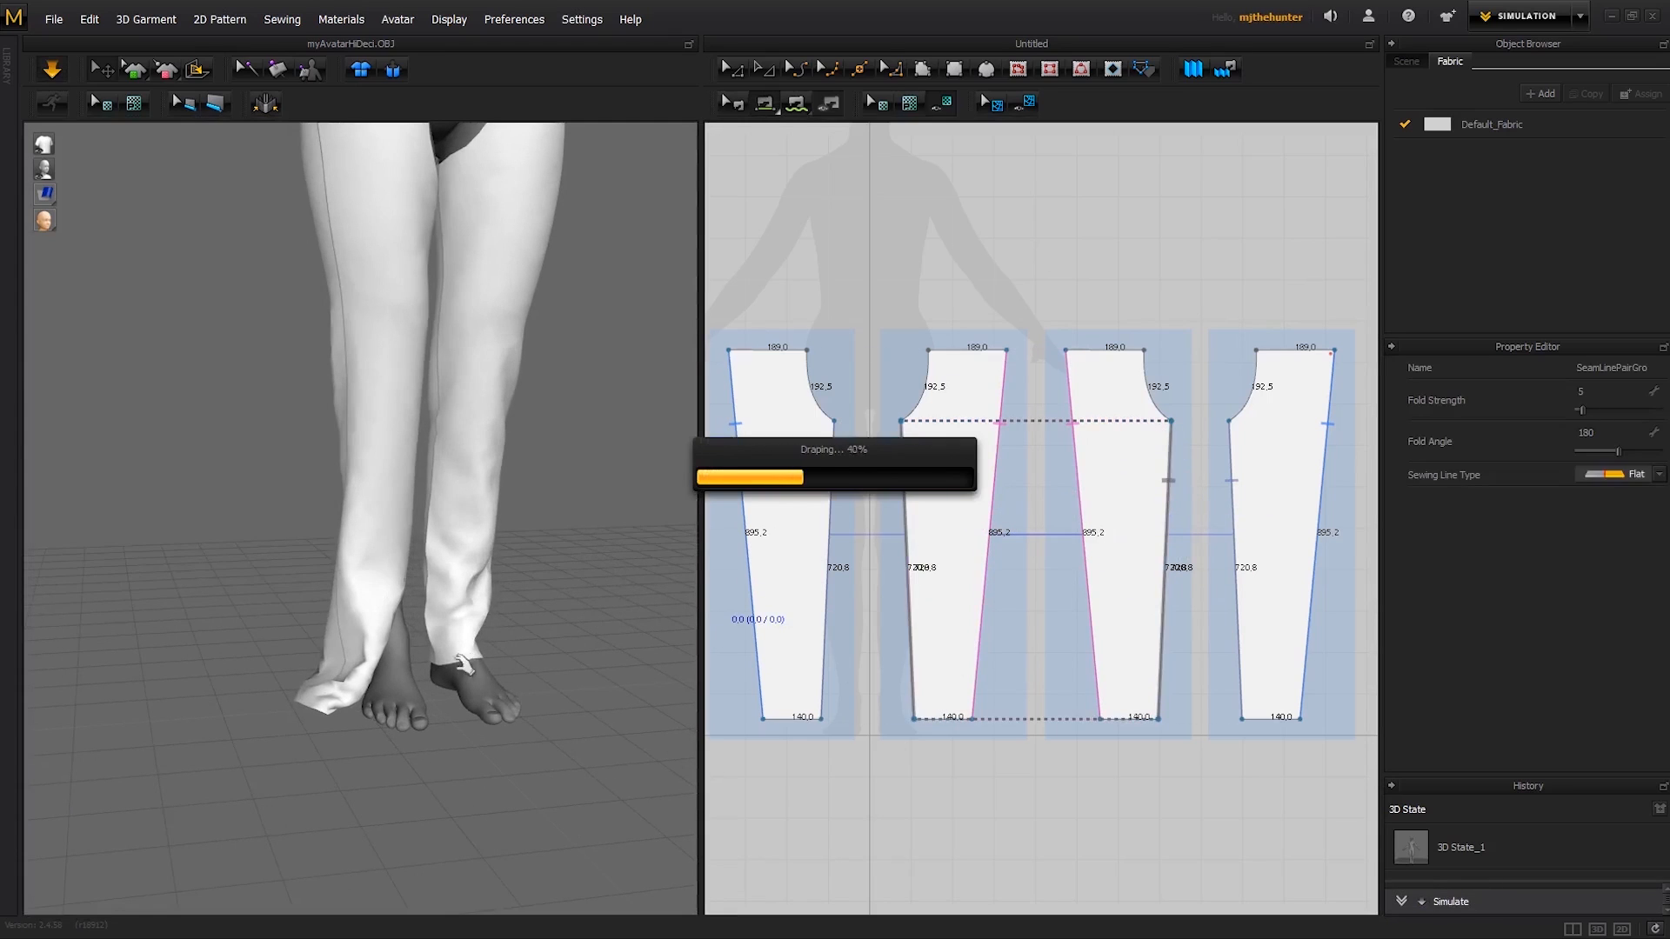
- Check how the fully sewn leg drapes from the front and side, stopping the simulation
{"action": "right_click_drag", "start_coordinate": [462, 624], "coordinate": [477, 570]}
{"action": "key", "text": "2"}
{"action": "scroll", "coordinate": [478, 569], "scroll_direction": "down", "scroll_amount": 2}
{"action": "middle_click_drag", "start_coordinate": [478, 535], "coordinate": [478, 627]}
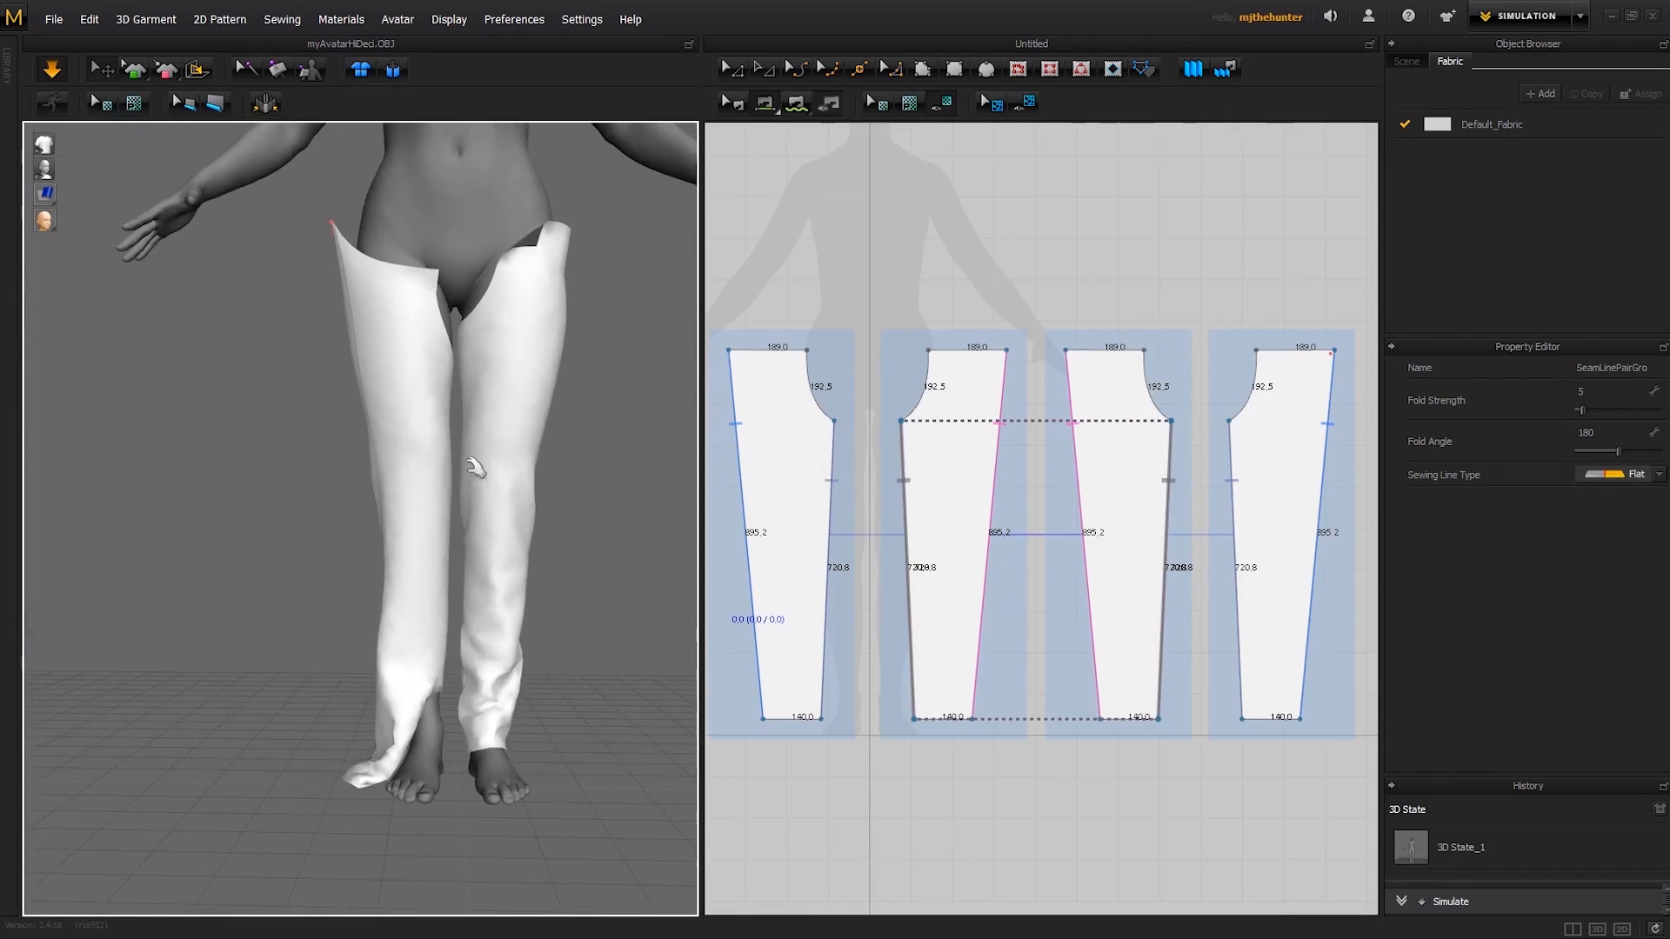
{"action": "middle_click_drag", "start_coordinate": [474, 367], "coordinate": [474, 461]}
{"action": "right_click_drag", "start_coordinate": [339, 344], "coordinate": [373, 347]}
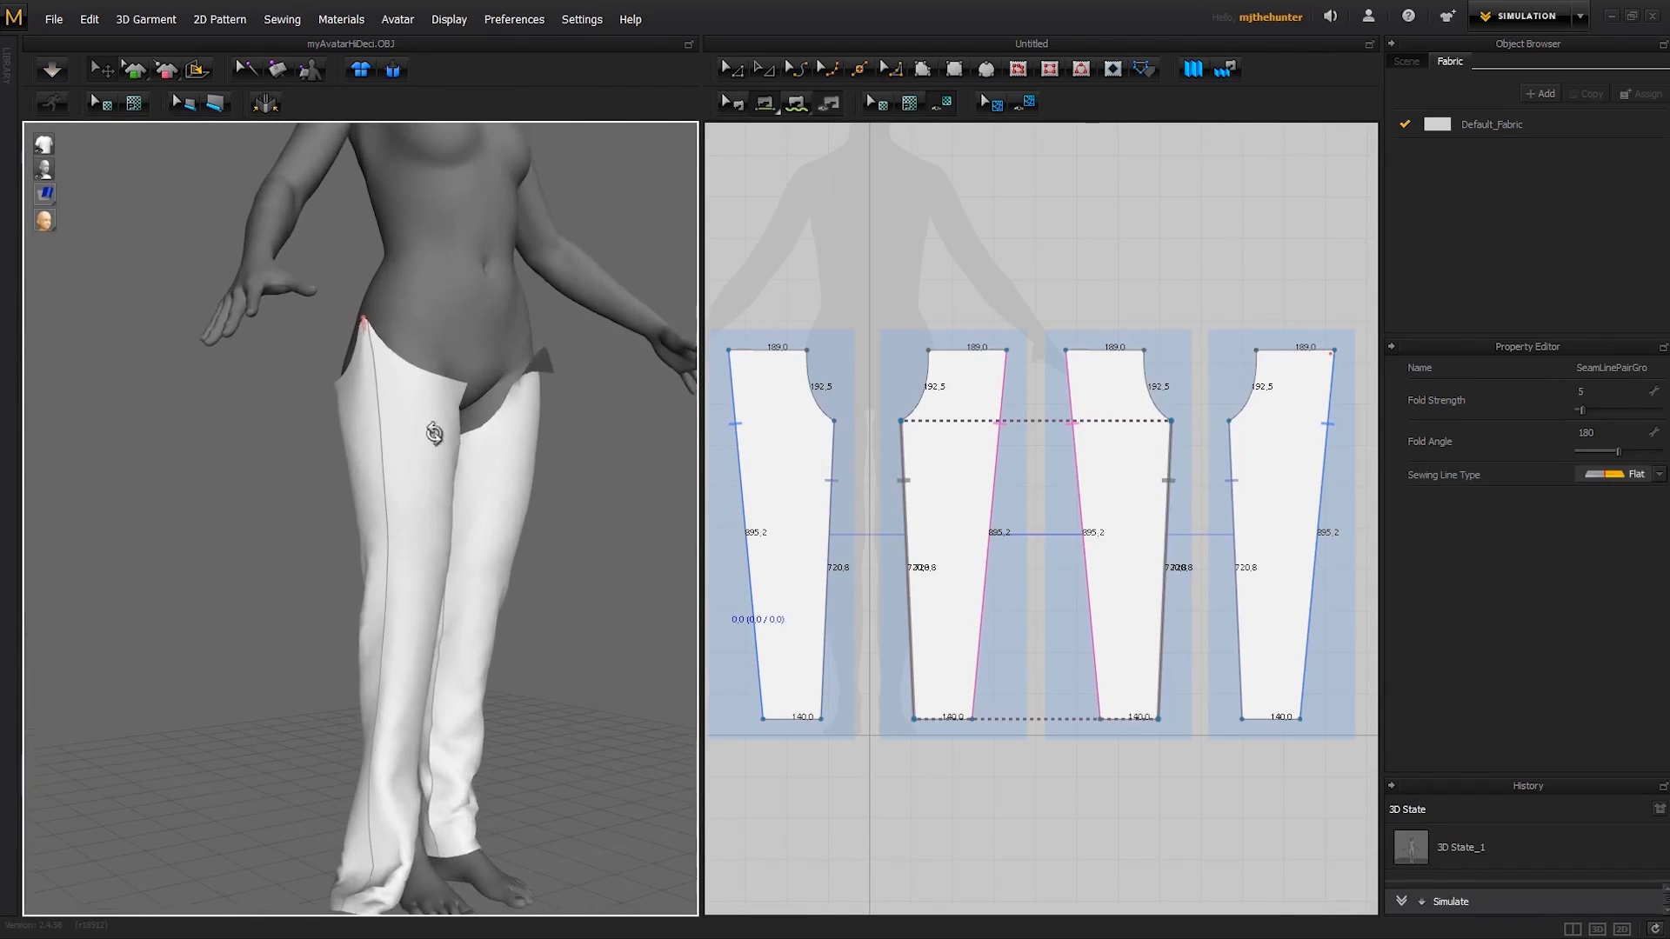
{"action": "key", "text": "2"}
{"action": "middle_click_drag", "start_coordinate": [462, 628], "coordinate": [458, 445]}
{"action": "key", "text": "b"}
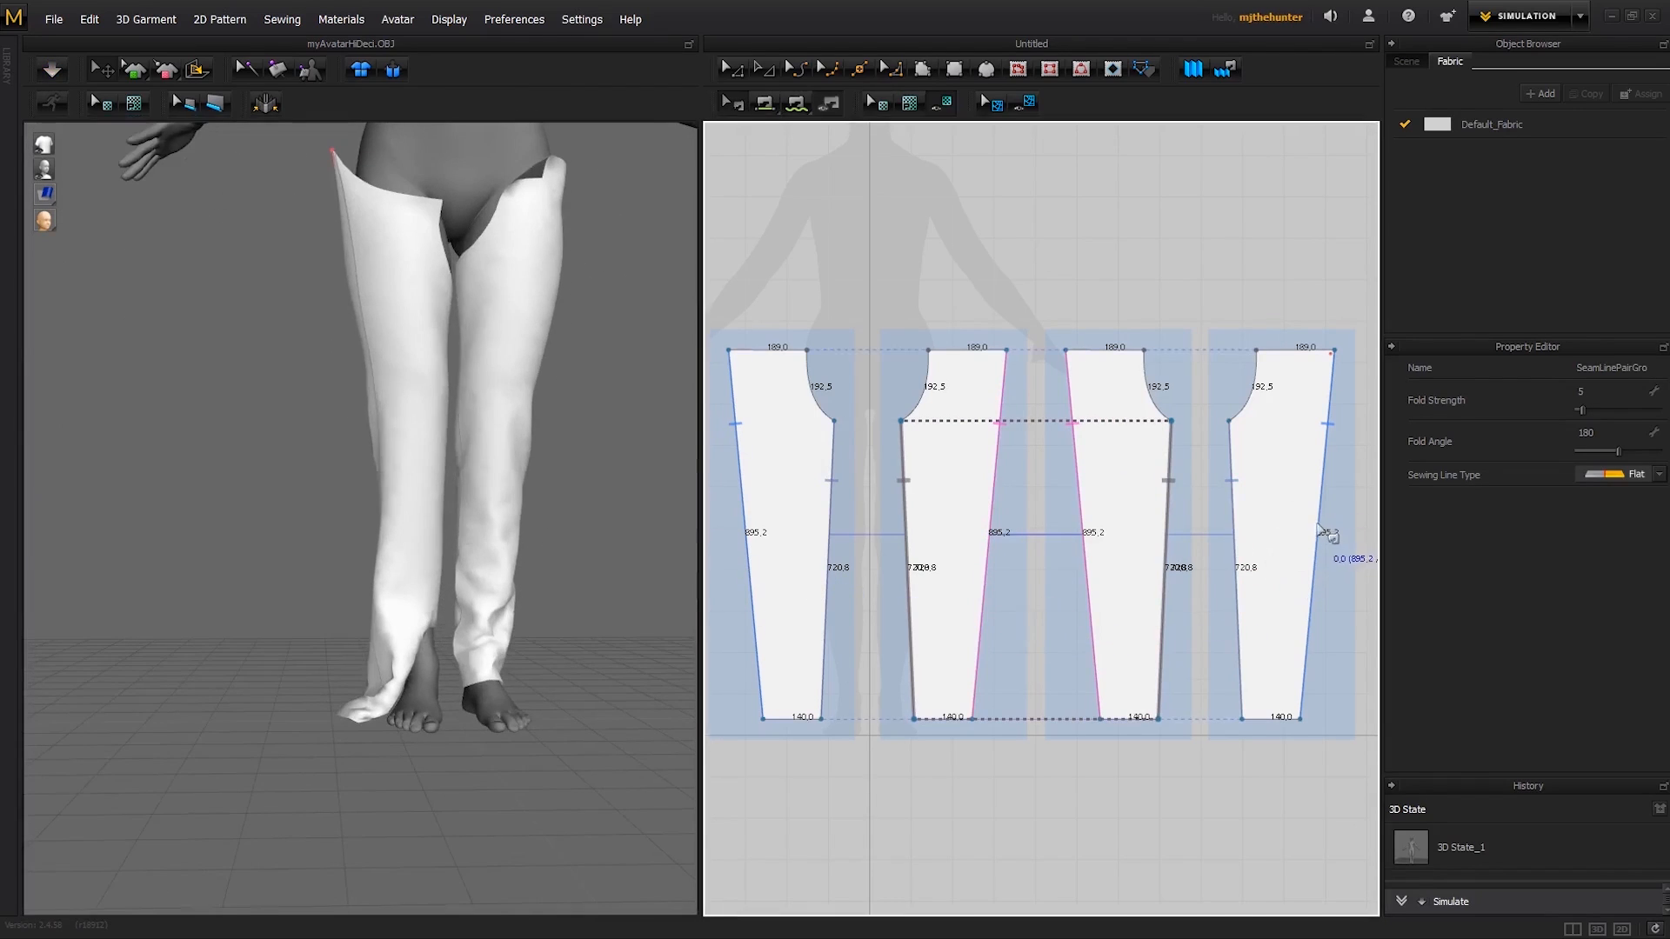
- Delete the inner leg seam between the first and fourth patterns and simulate so their inner edges hang loose
{"action": "left_click", "coordinate": [1233, 527]}
{"action": "key", "text": "Delete"}
{"action": "key", "text": "space"}
{"action": "scroll", "coordinate": [435, 642], "scroll_direction": "down", "scroll_amount": 2}
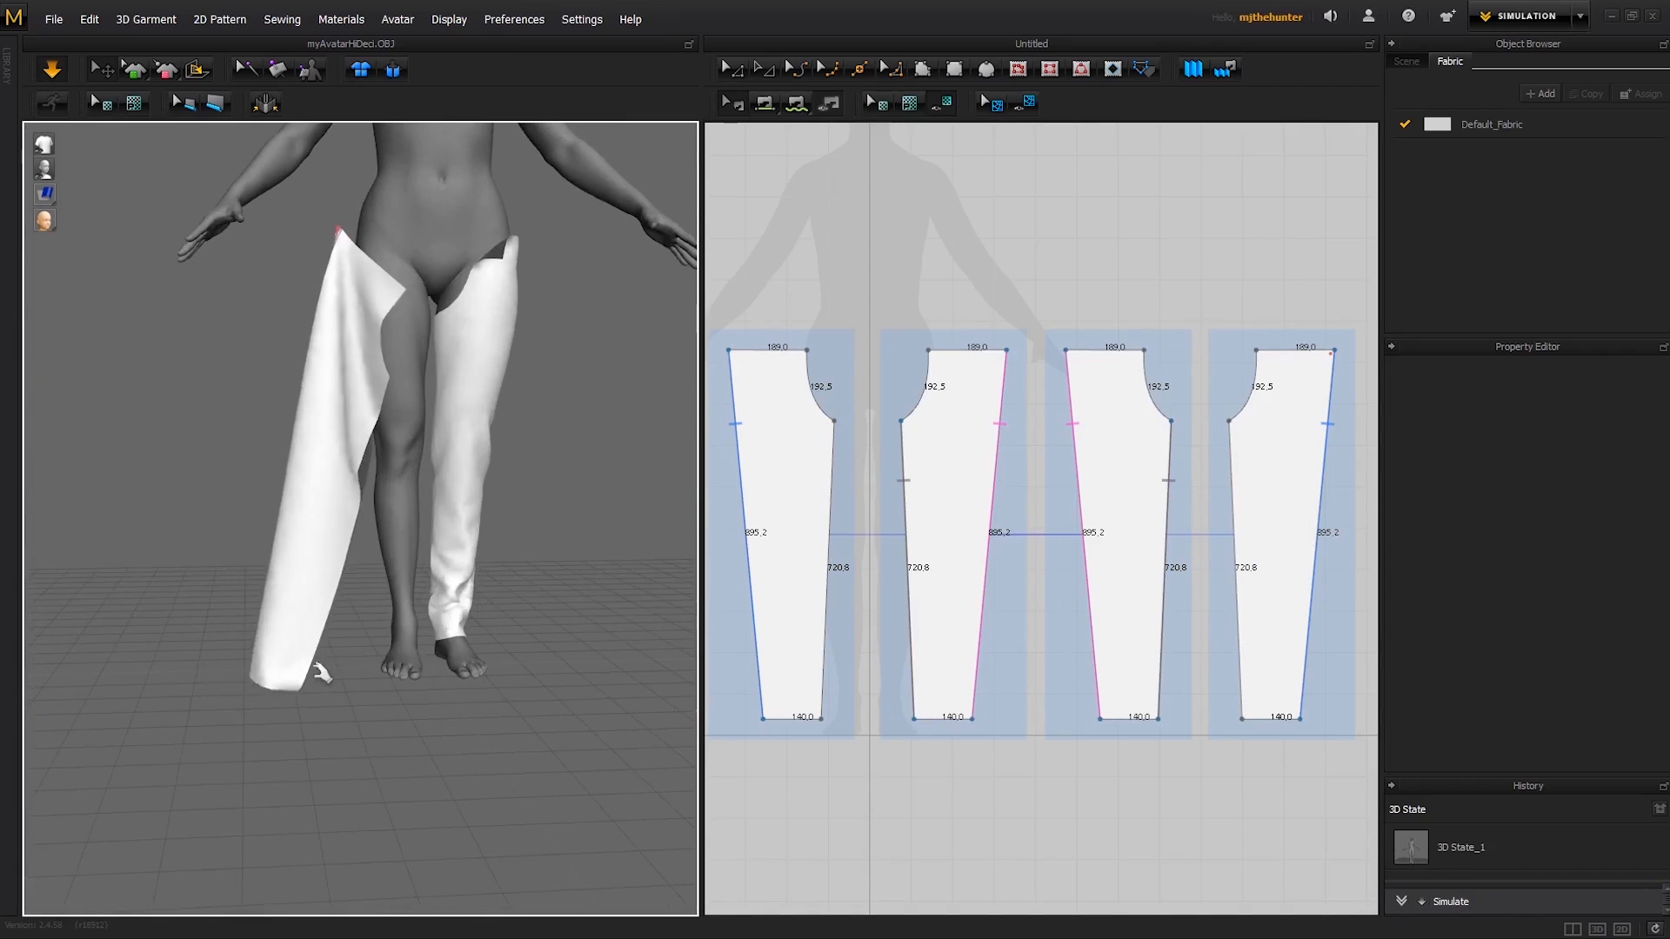
- Pull the loose leg's hem outward during the simulation and pin its corners on either side of the foot
{"action": "right_click_drag", "start_coordinate": [321, 672], "coordinate": [304, 674]}
{"action": "left_click_drag", "start_coordinate": [304, 674], "coordinate": [383, 668]}
{"action": "key", "text": "w"}
{"action": "right_click_drag", "start_coordinate": [382, 668], "coordinate": [556, 643]}
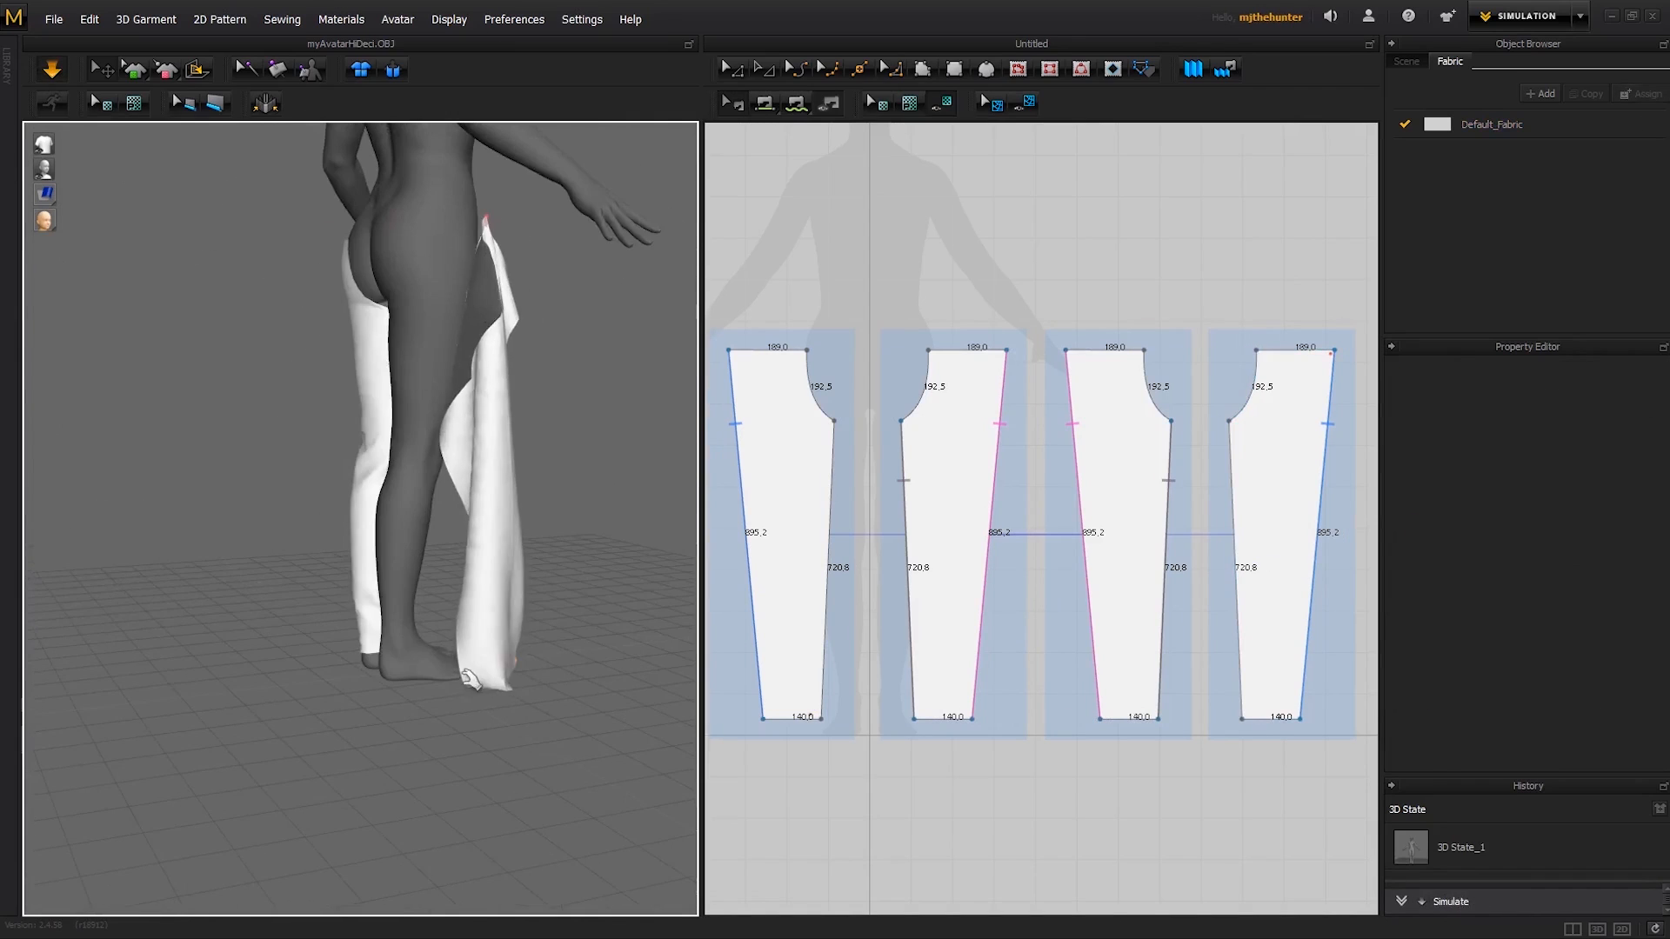
{"action": "left_click_drag", "start_coordinate": [470, 680], "coordinate": [369, 675]}
{"action": "key", "text": "w"}
{"action": "key", "text": "space"}
{"action": "middle_click_drag", "start_coordinate": [451, 515], "coordinate": [477, 649]}
{"action": "left_click", "coordinate": [478, 649]}
{"action": "key", "text": "space"}
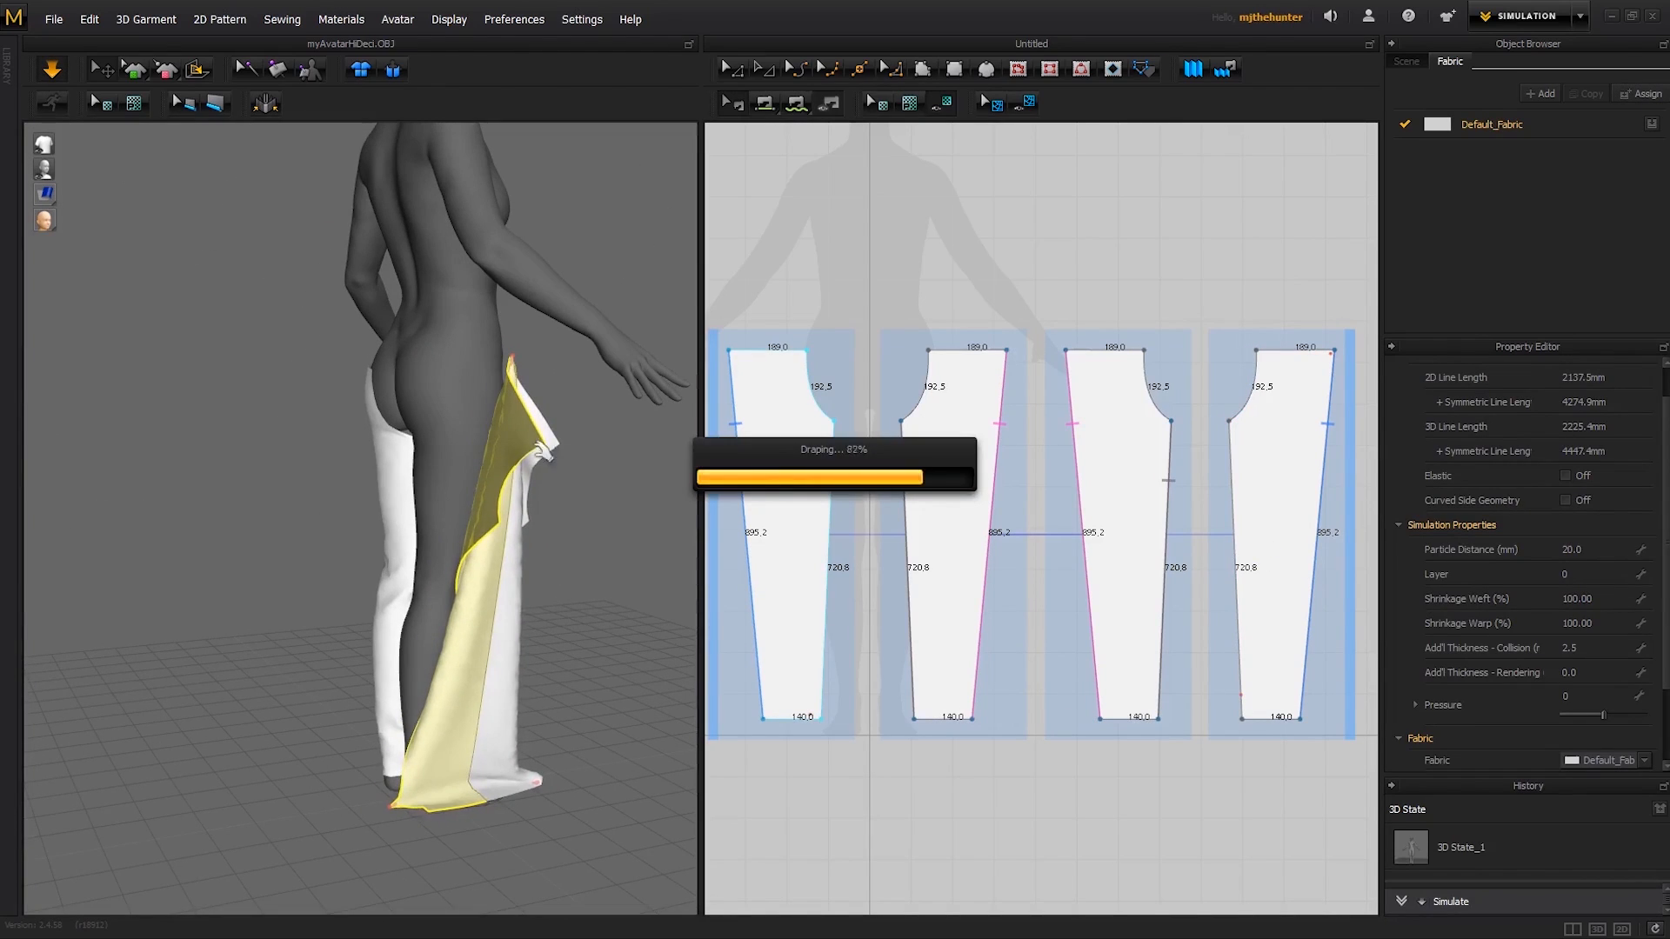
- Pull the waist corners of the loose front and back panels apart and pin them around the avatar's hip
{"action": "right_click_drag", "start_coordinate": [544, 451], "coordinate": [559, 453]}
{"action": "left_click_drag", "start_coordinate": [559, 454], "coordinate": [449, 416]}
{"action": "key", "text": "w"}
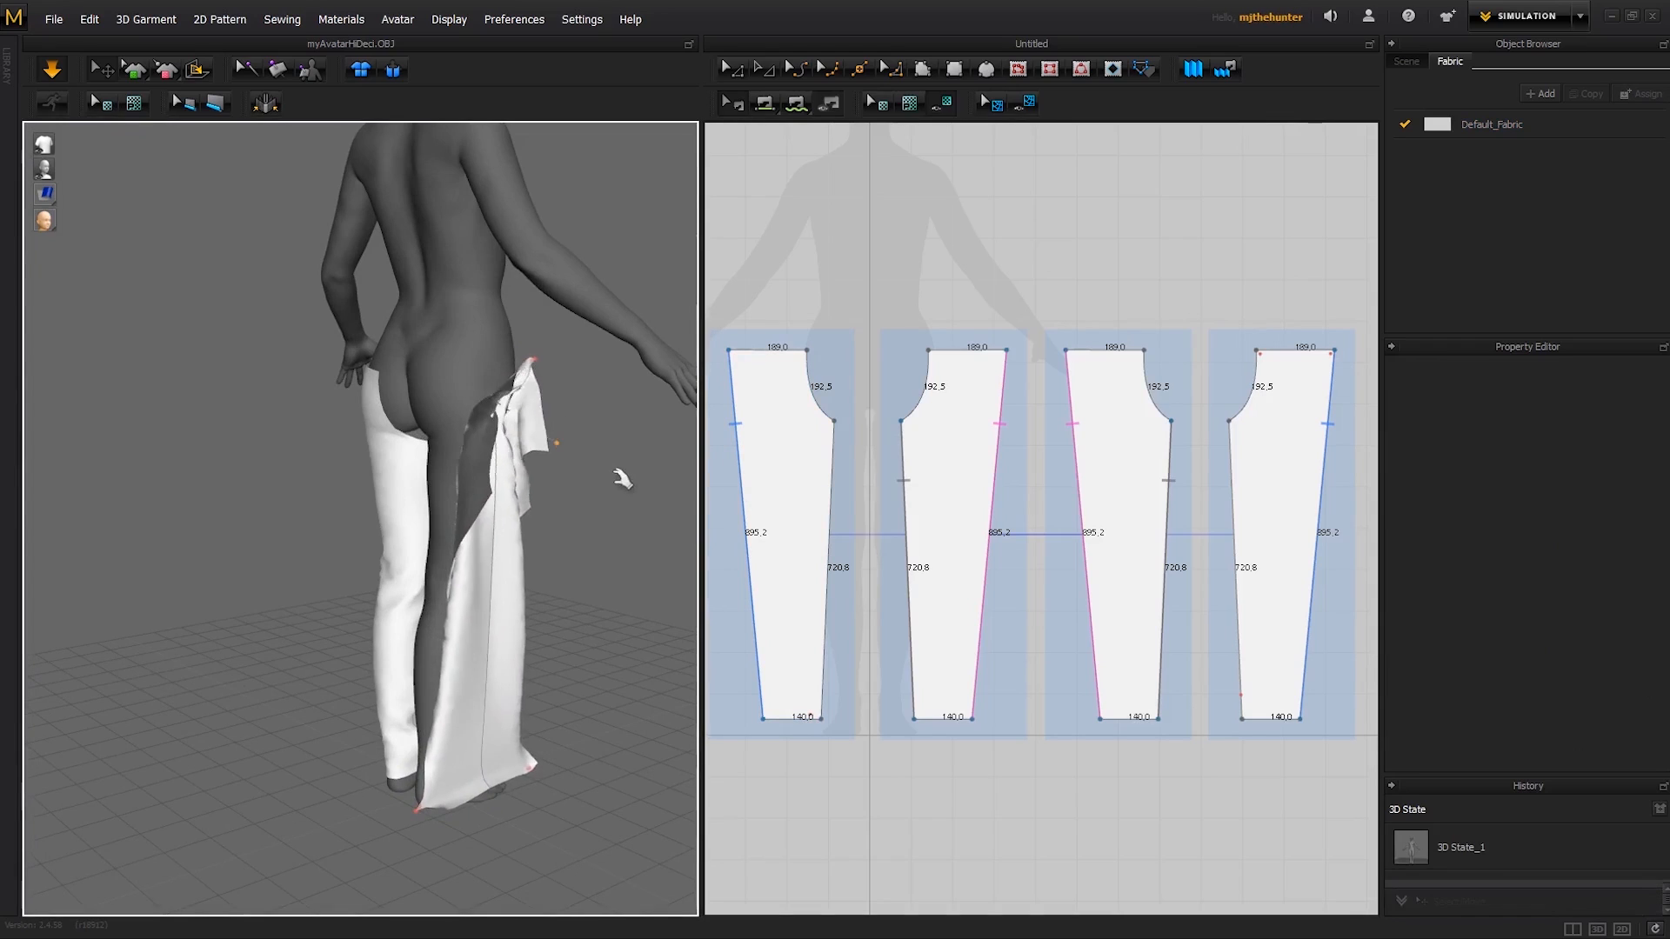
{"action": "right_click_drag", "start_coordinate": [623, 473], "coordinate": [497, 456]}
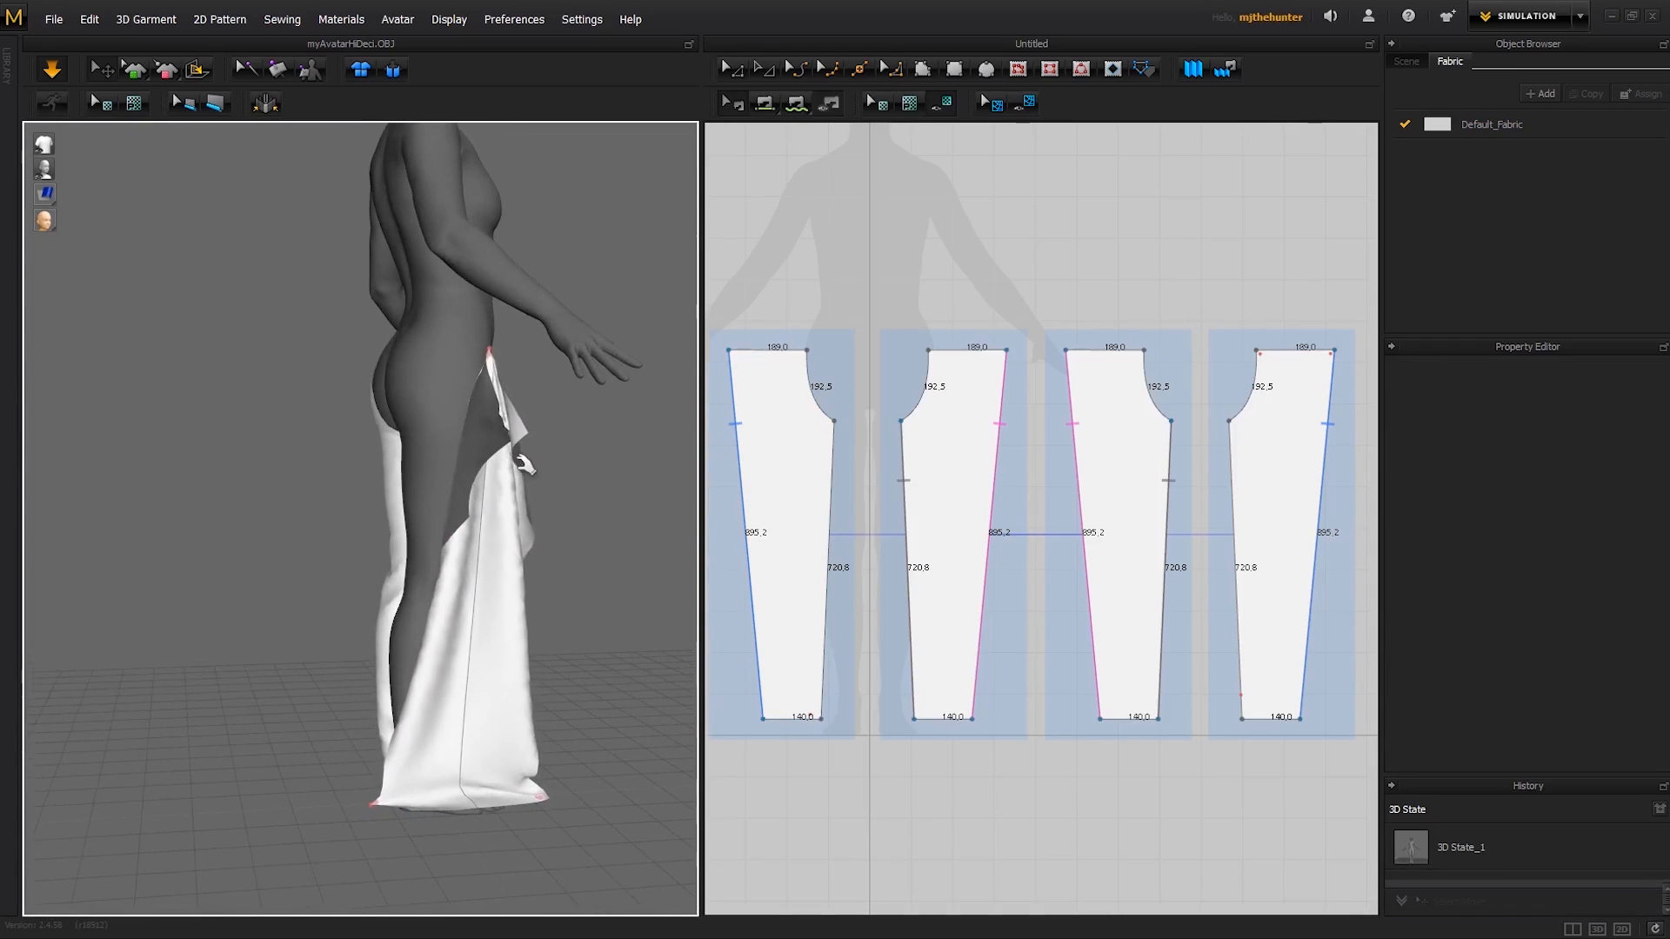
{"action": "left_click", "coordinate": [550, 437]}
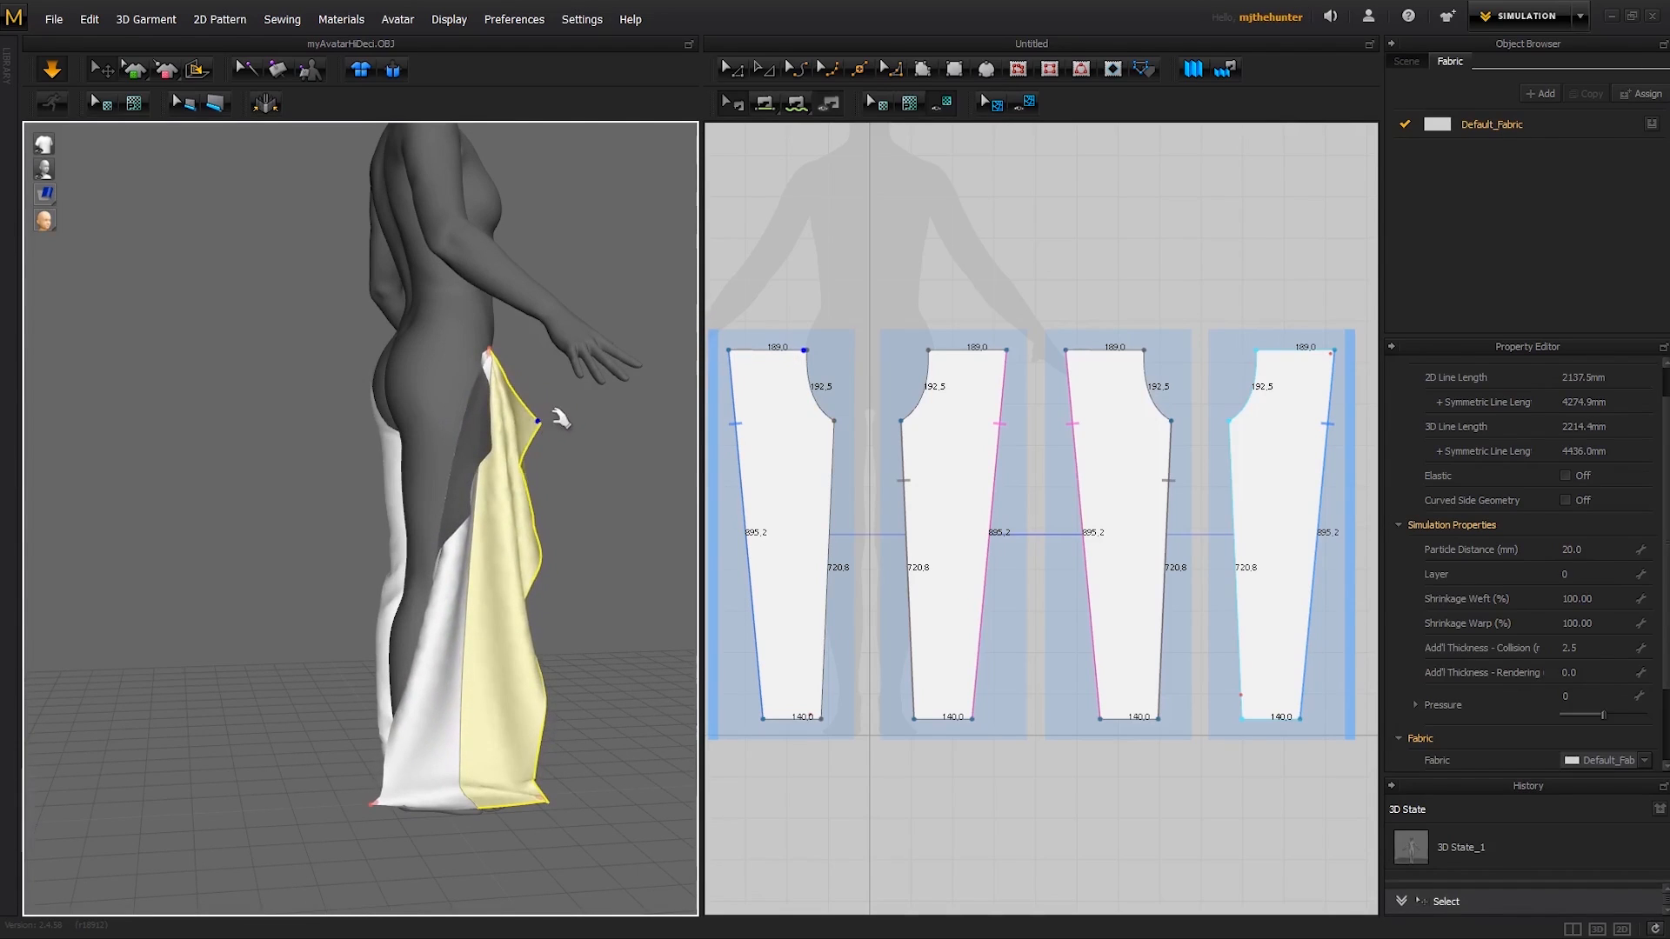
{"action": "left_click", "coordinate": [561, 420]}
{"action": "left_click", "coordinate": [433, 410]}
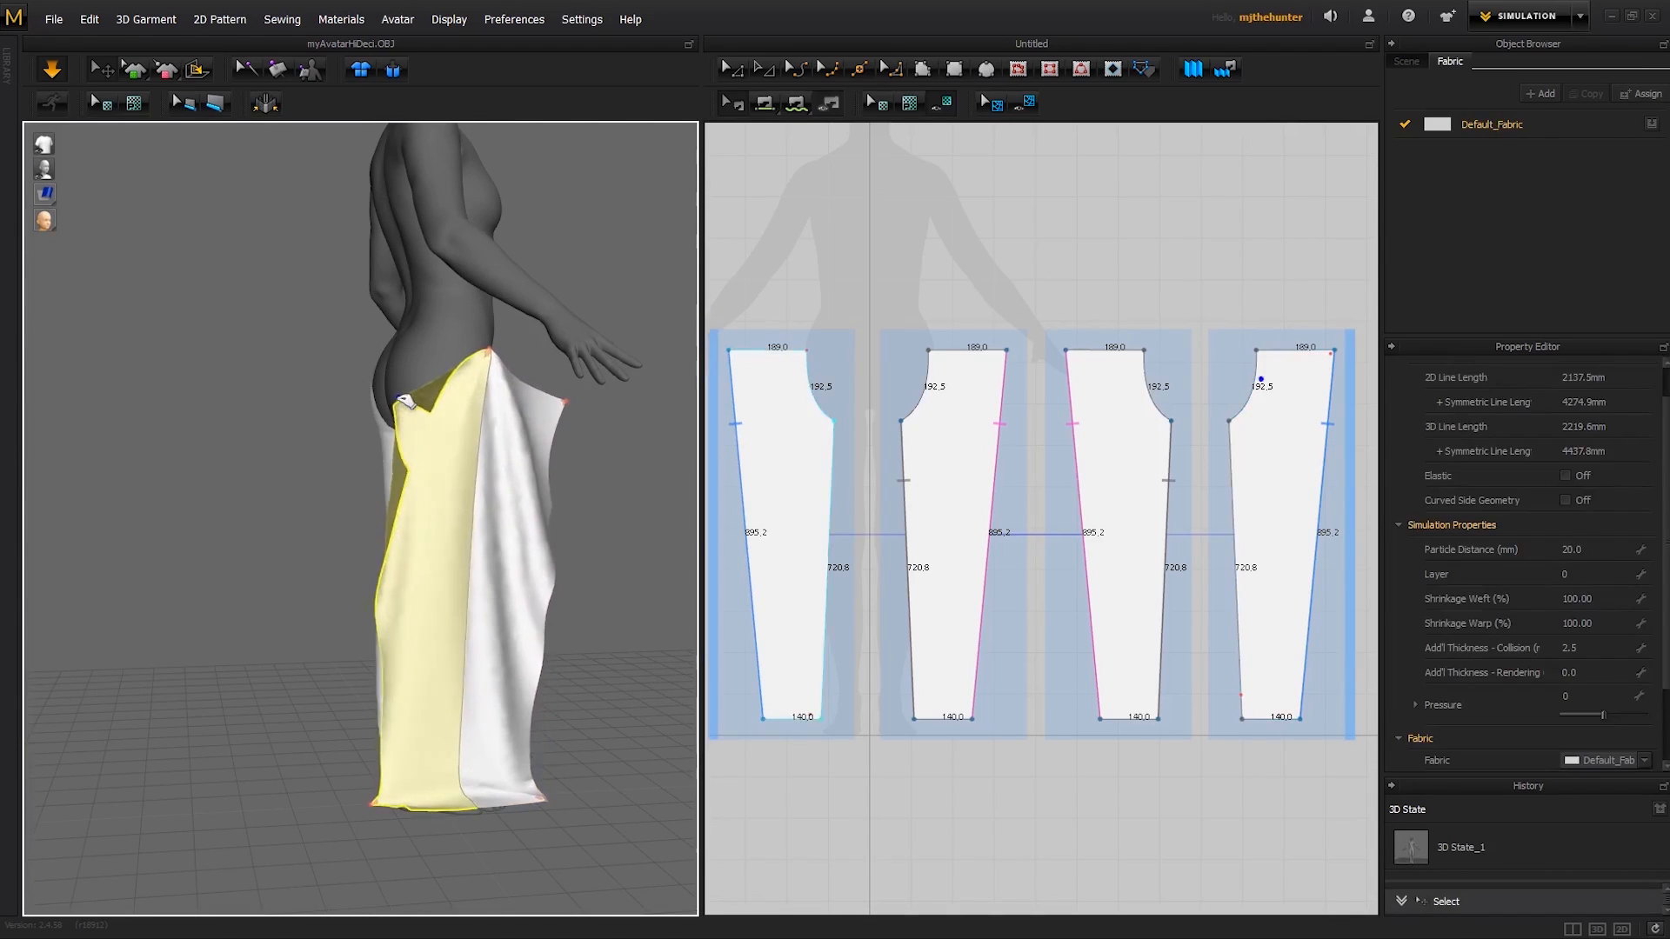
{"action": "left_click_drag", "start_coordinate": [487, 421], "coordinate": [379, 379]}
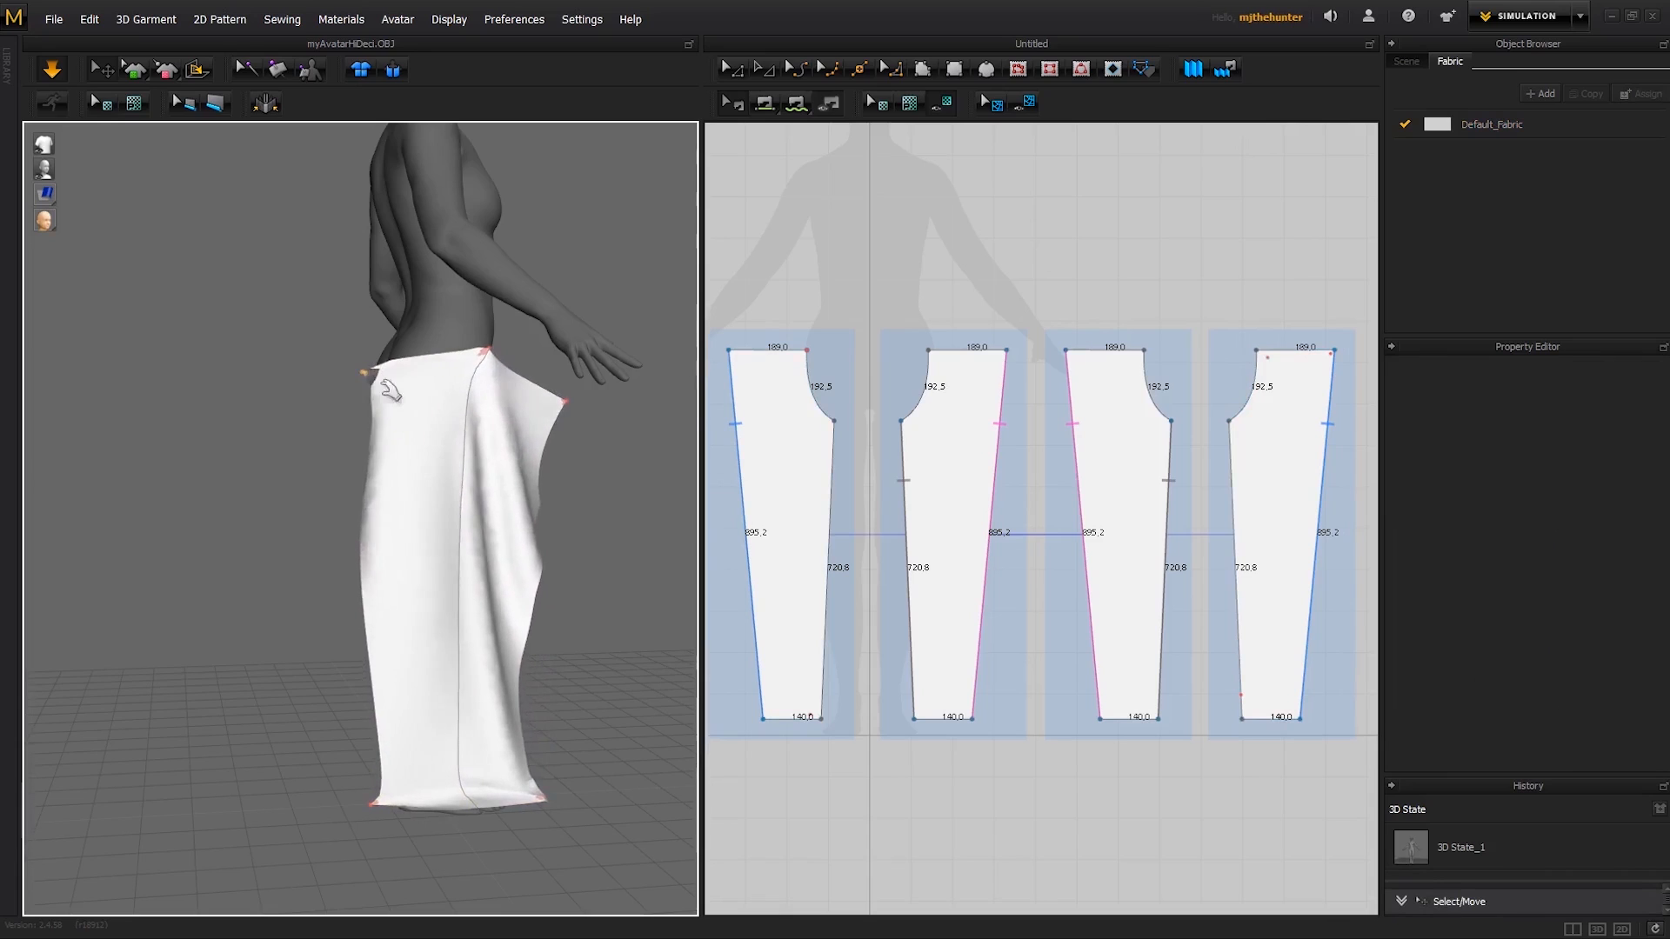
{"action": "right_click_drag", "start_coordinate": [379, 379], "coordinate": [557, 425]}
{"action": "left_click_drag", "start_coordinate": [548, 426], "coordinate": [448, 411]}
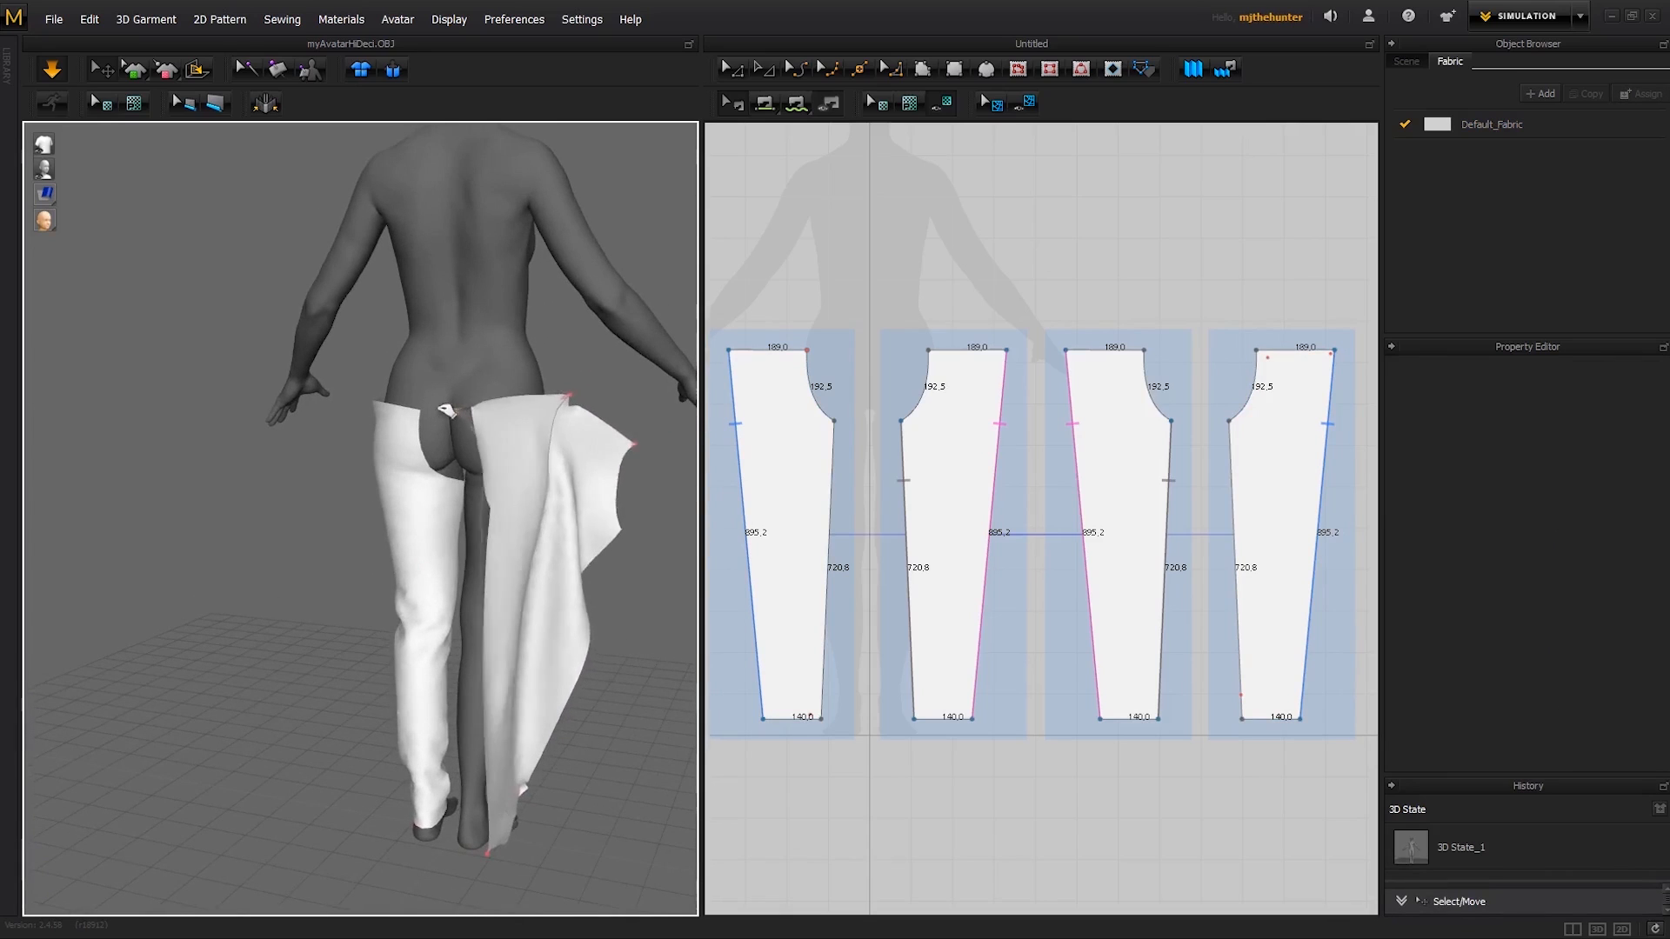
{"action": "right_click_drag", "start_coordinate": [539, 433], "coordinate": [418, 456]}
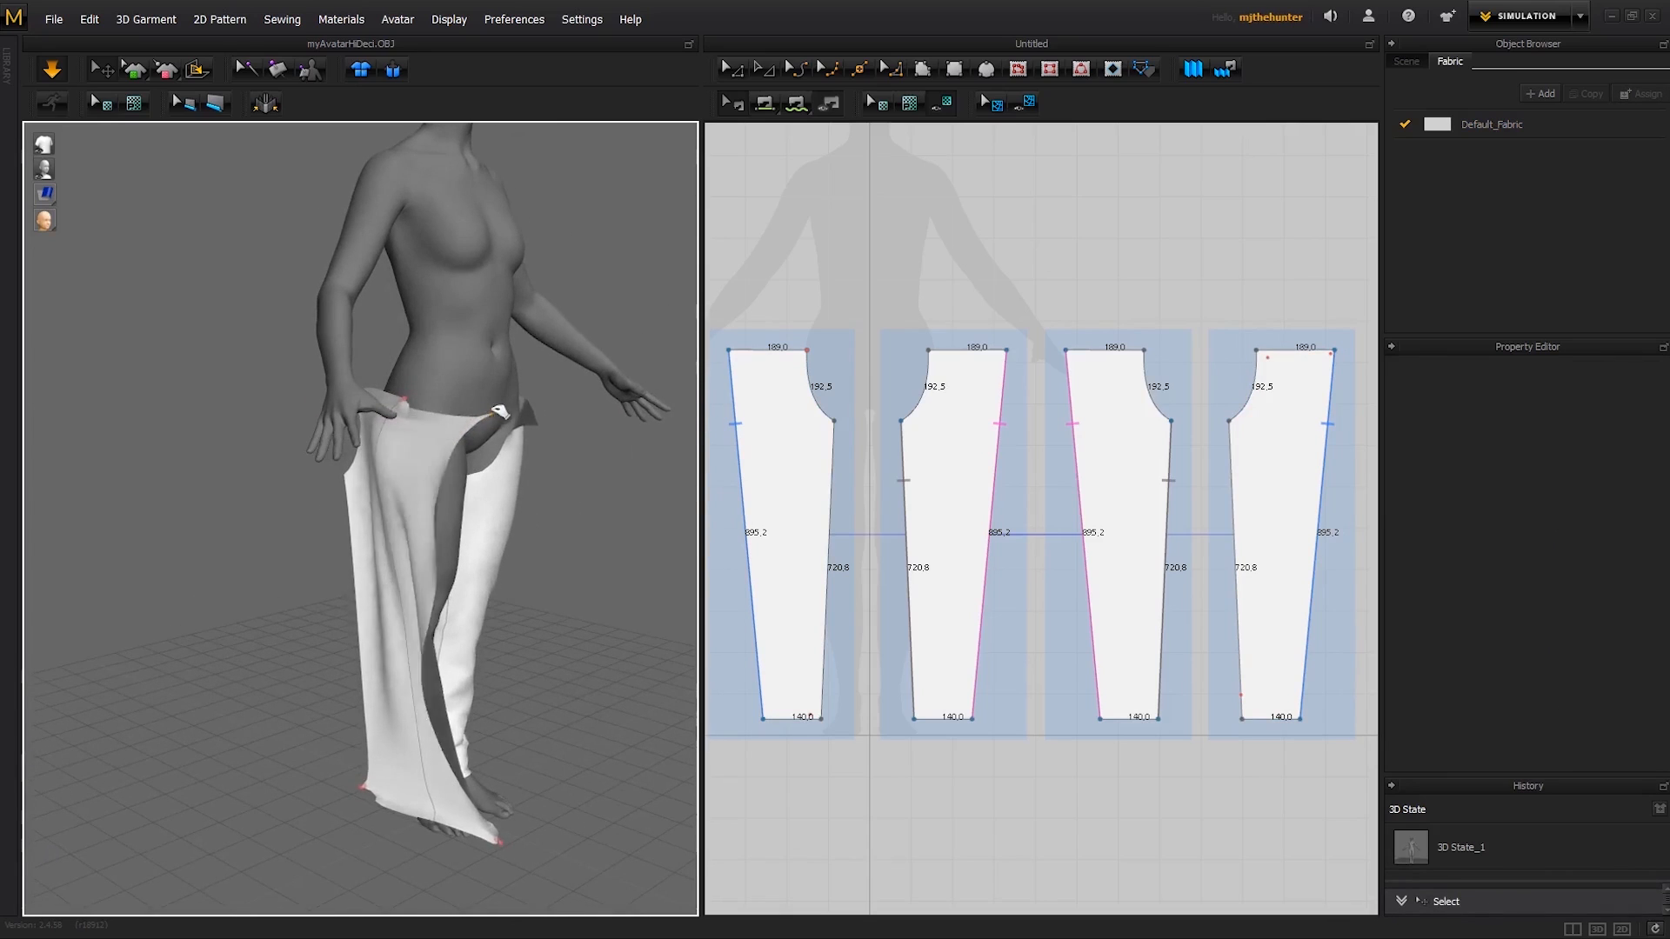
- Move the pinned hem corners of the front and back panels around the foot to the inner ankle
{"action": "right_click_drag", "start_coordinate": [501, 412], "coordinate": [405, 581]}
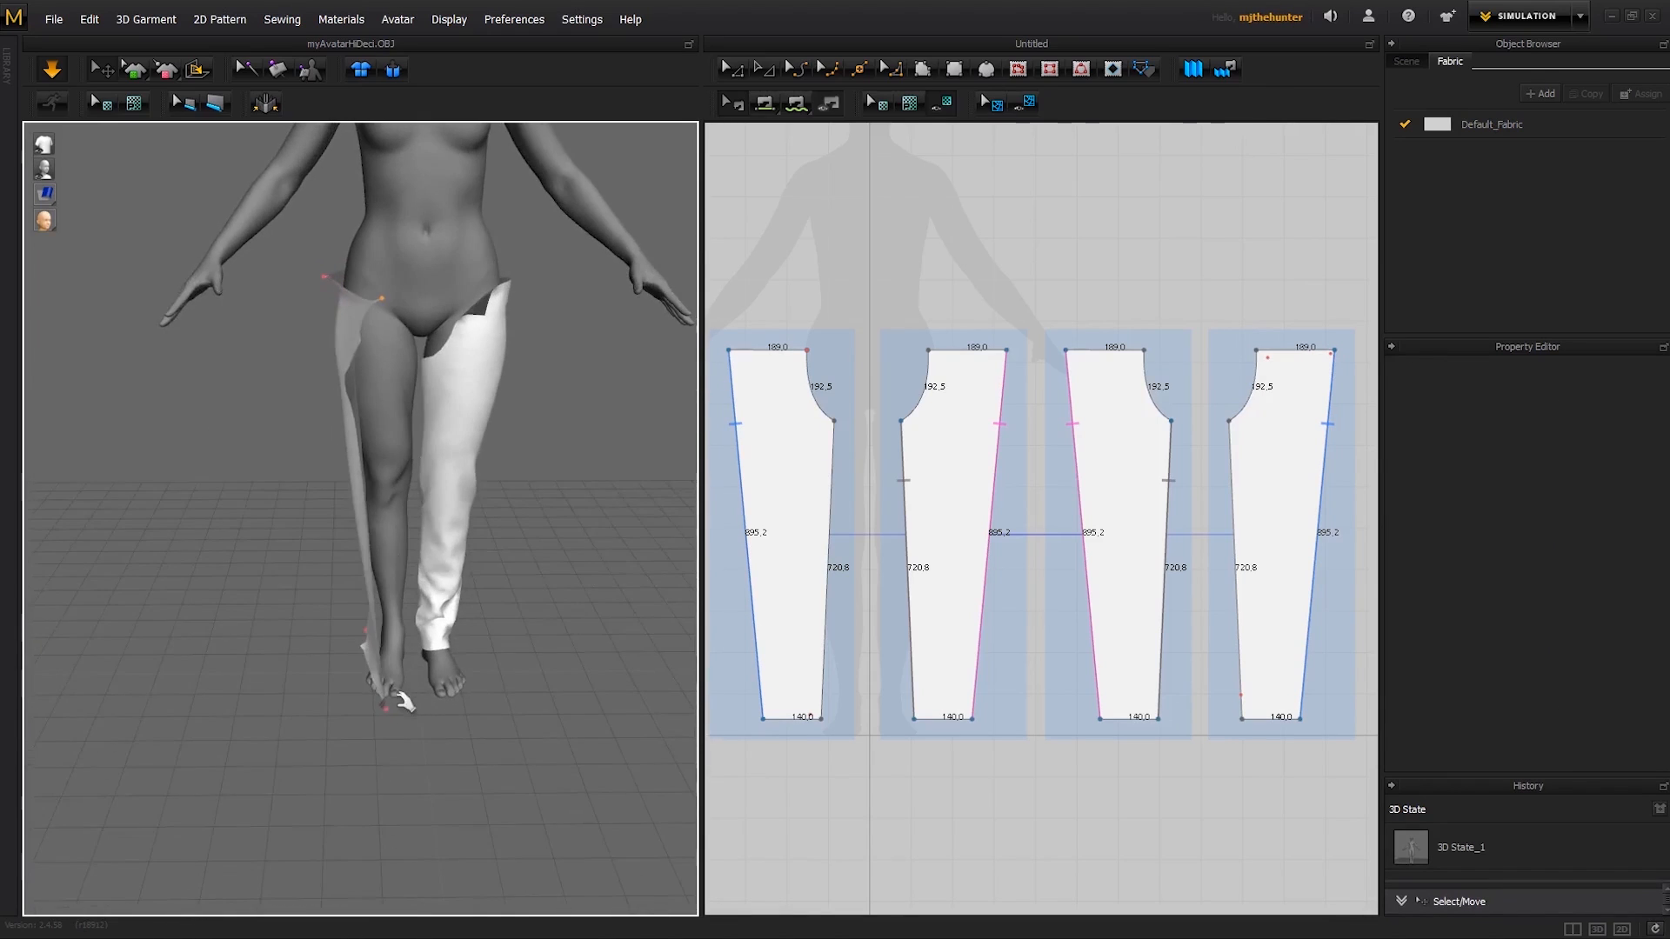
{"action": "scroll", "coordinate": [356, 583], "scroll_direction": "up", "scroll_amount": 4}
{"action": "left_click_drag", "start_coordinate": [360, 654], "coordinate": [448, 597]}
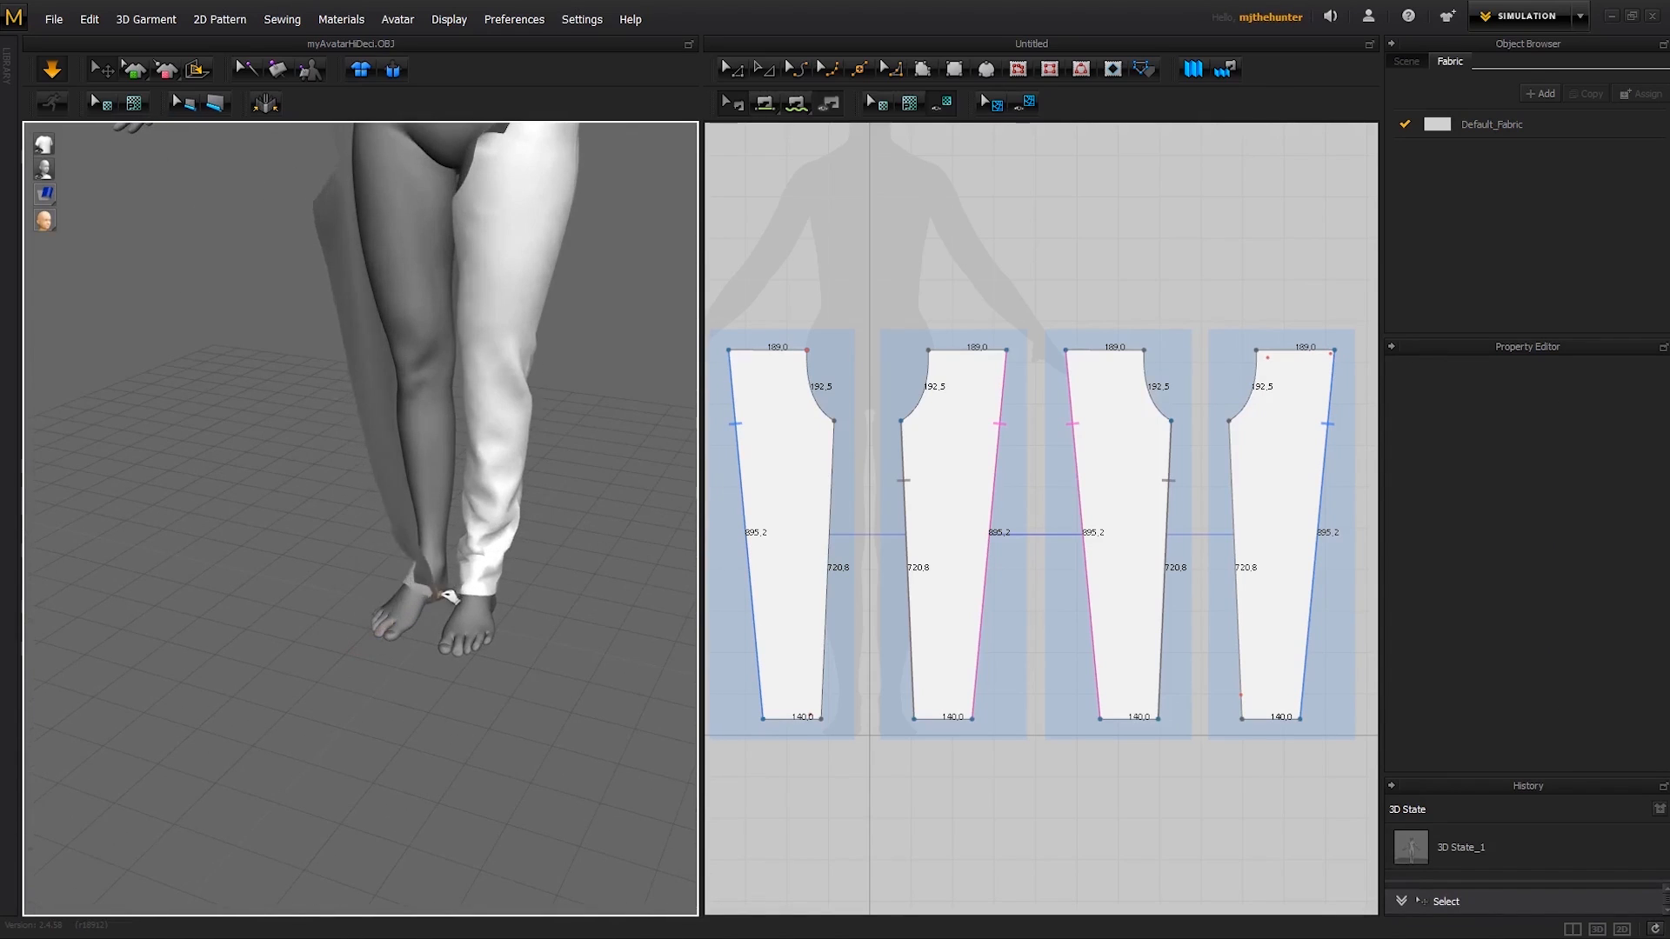
{"action": "right_click_drag", "start_coordinate": [432, 589], "coordinate": [569, 556]}
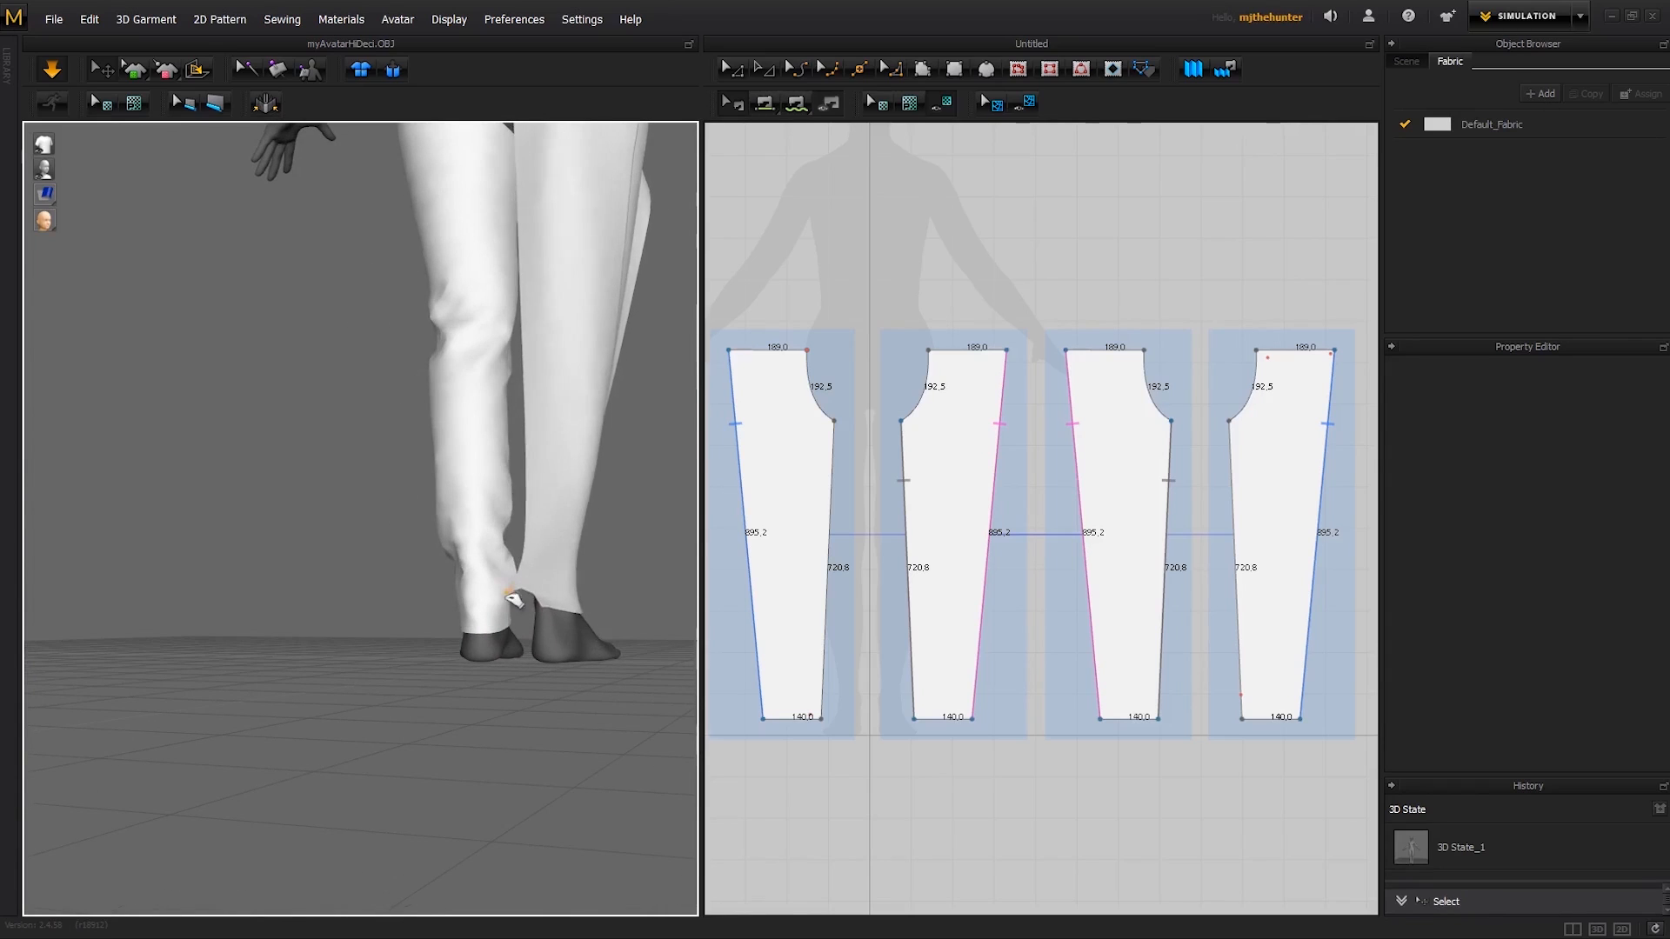
{"action": "middle_click_drag", "start_coordinate": [572, 498], "coordinate": [551, 597]}
- Release the pin at the outer hip and adjust the back panel's hem corner at the inner ankle, stopping the simulation
{"action": "middle_click_drag", "start_coordinate": [559, 409], "coordinate": [559, 484]}
{"action": "right_click_drag", "start_coordinate": [559, 485], "coordinate": [464, 416]}
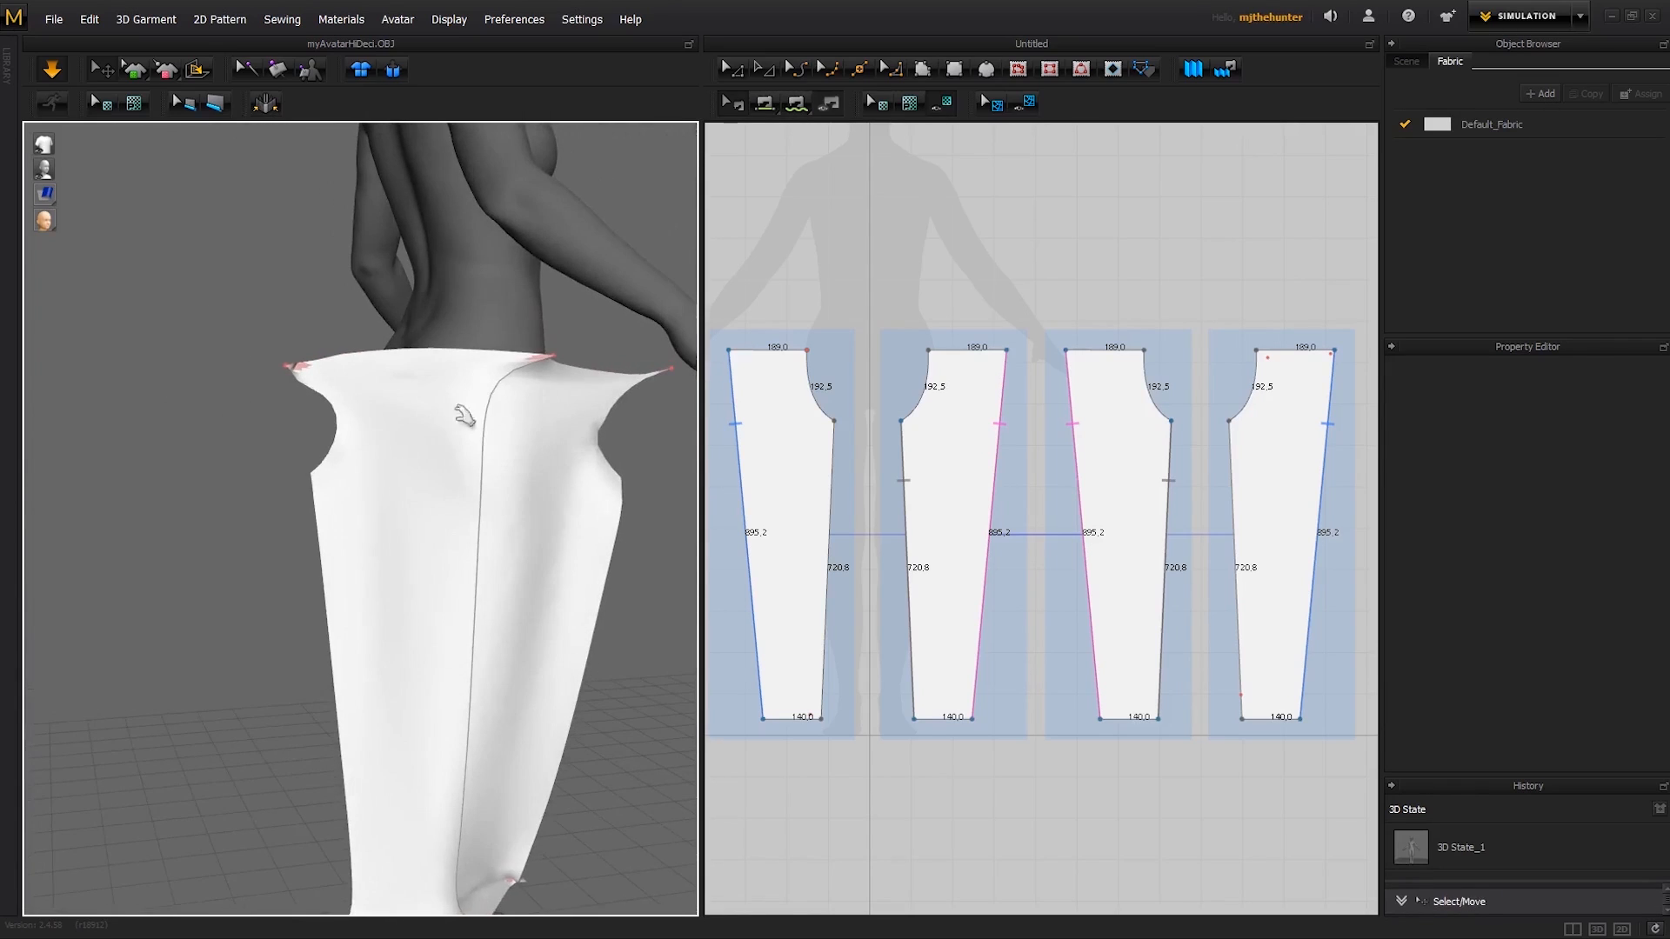
{"action": "right_click_drag", "start_coordinate": [551, 362], "coordinate": [600, 409]}
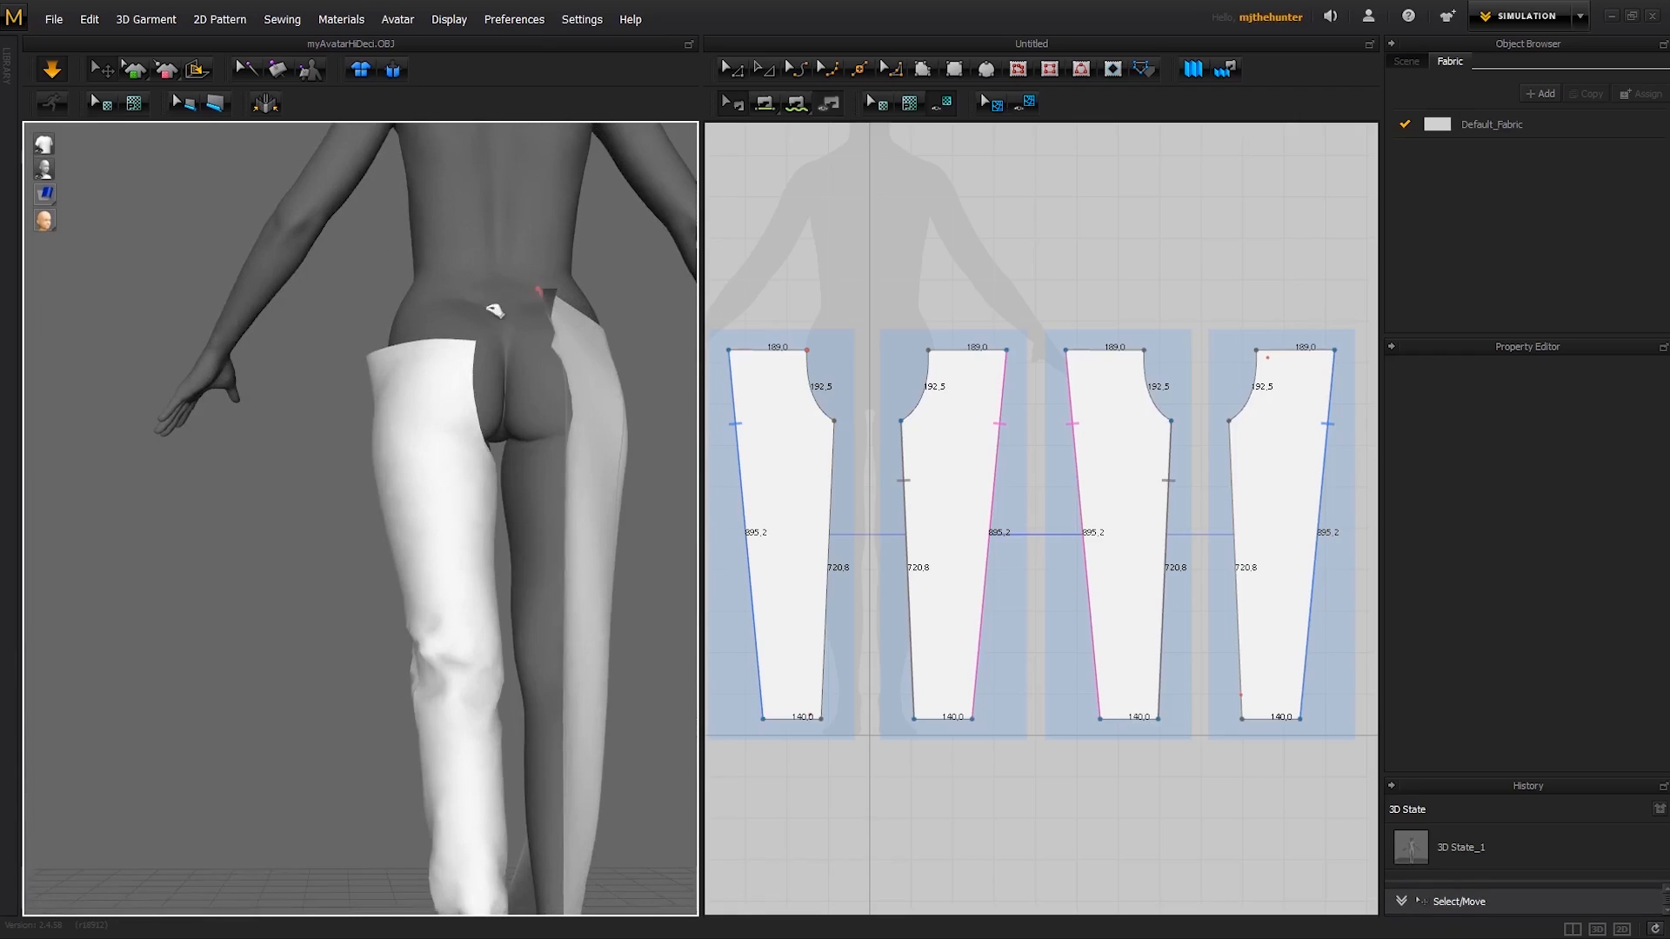
{"action": "left_click_drag", "start_coordinate": [495, 311], "coordinate": [488, 334]}
{"action": "middle_click_drag", "start_coordinate": [488, 336], "coordinate": [491, 233]}
{"action": "middle_click_drag", "start_coordinate": [489, 500], "coordinate": [492, 346]}
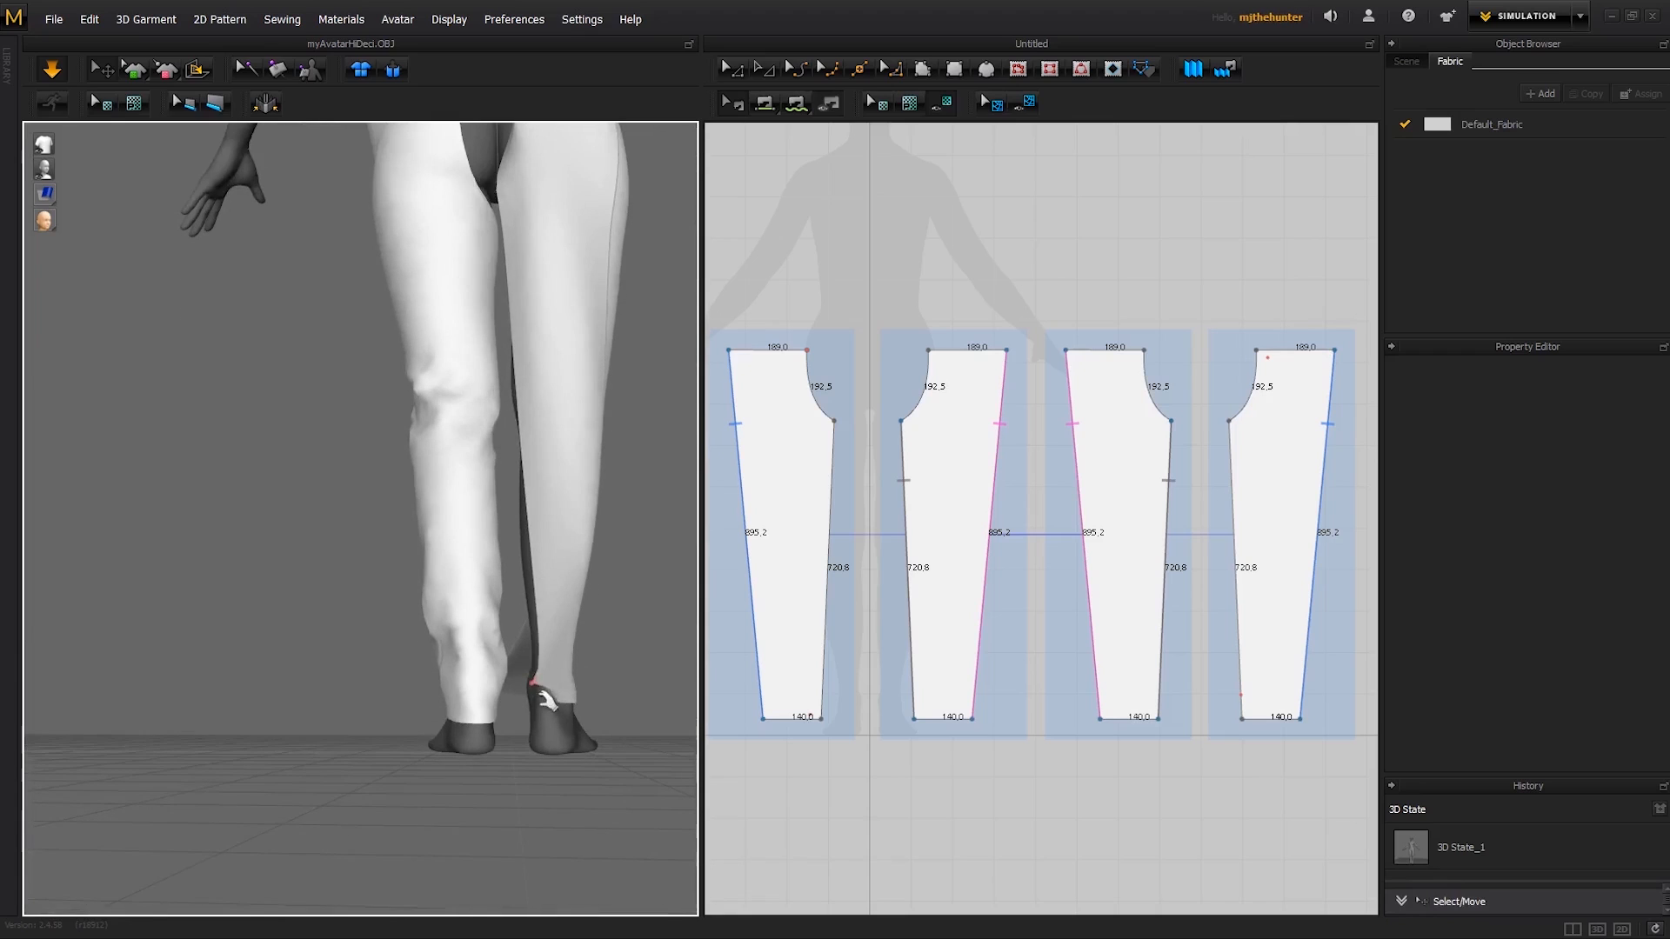
{"action": "left_click_drag", "start_coordinate": [536, 683], "coordinate": [526, 689]}
{"action": "scroll", "coordinate": [559, 515], "scroll_direction": "down", "scroll_amount": 3}
{"action": "middle_click_drag", "start_coordinate": [560, 515], "coordinate": [557, 628]}
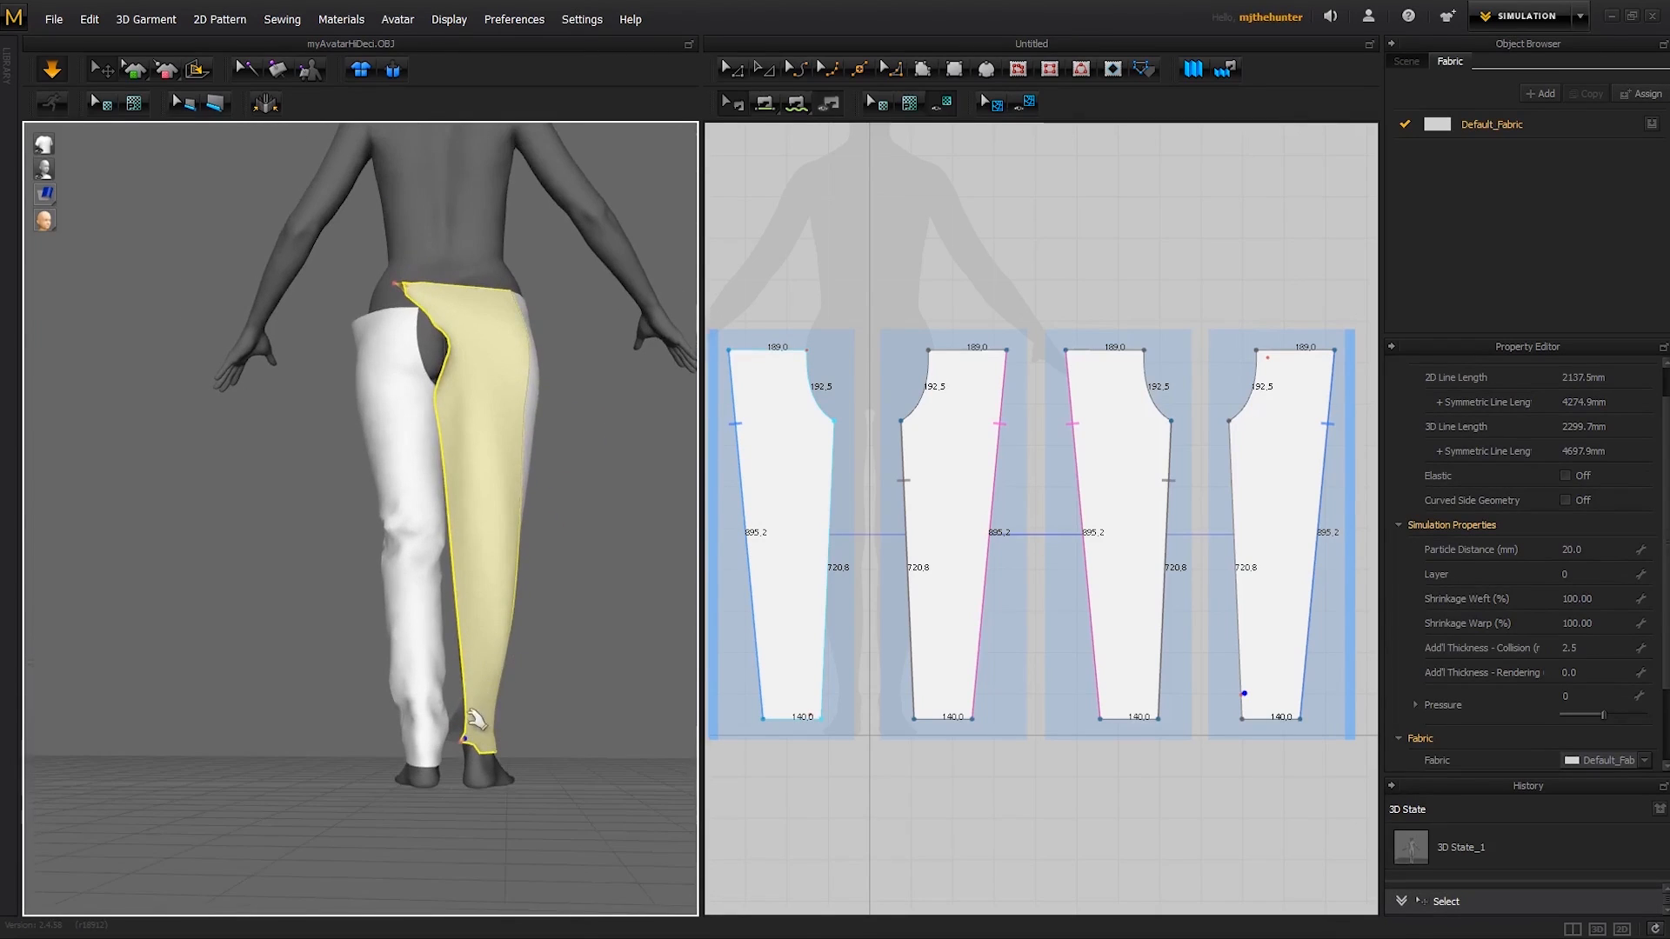
{"action": "right_click_drag", "start_coordinate": [477, 719], "coordinate": [614, 597]}
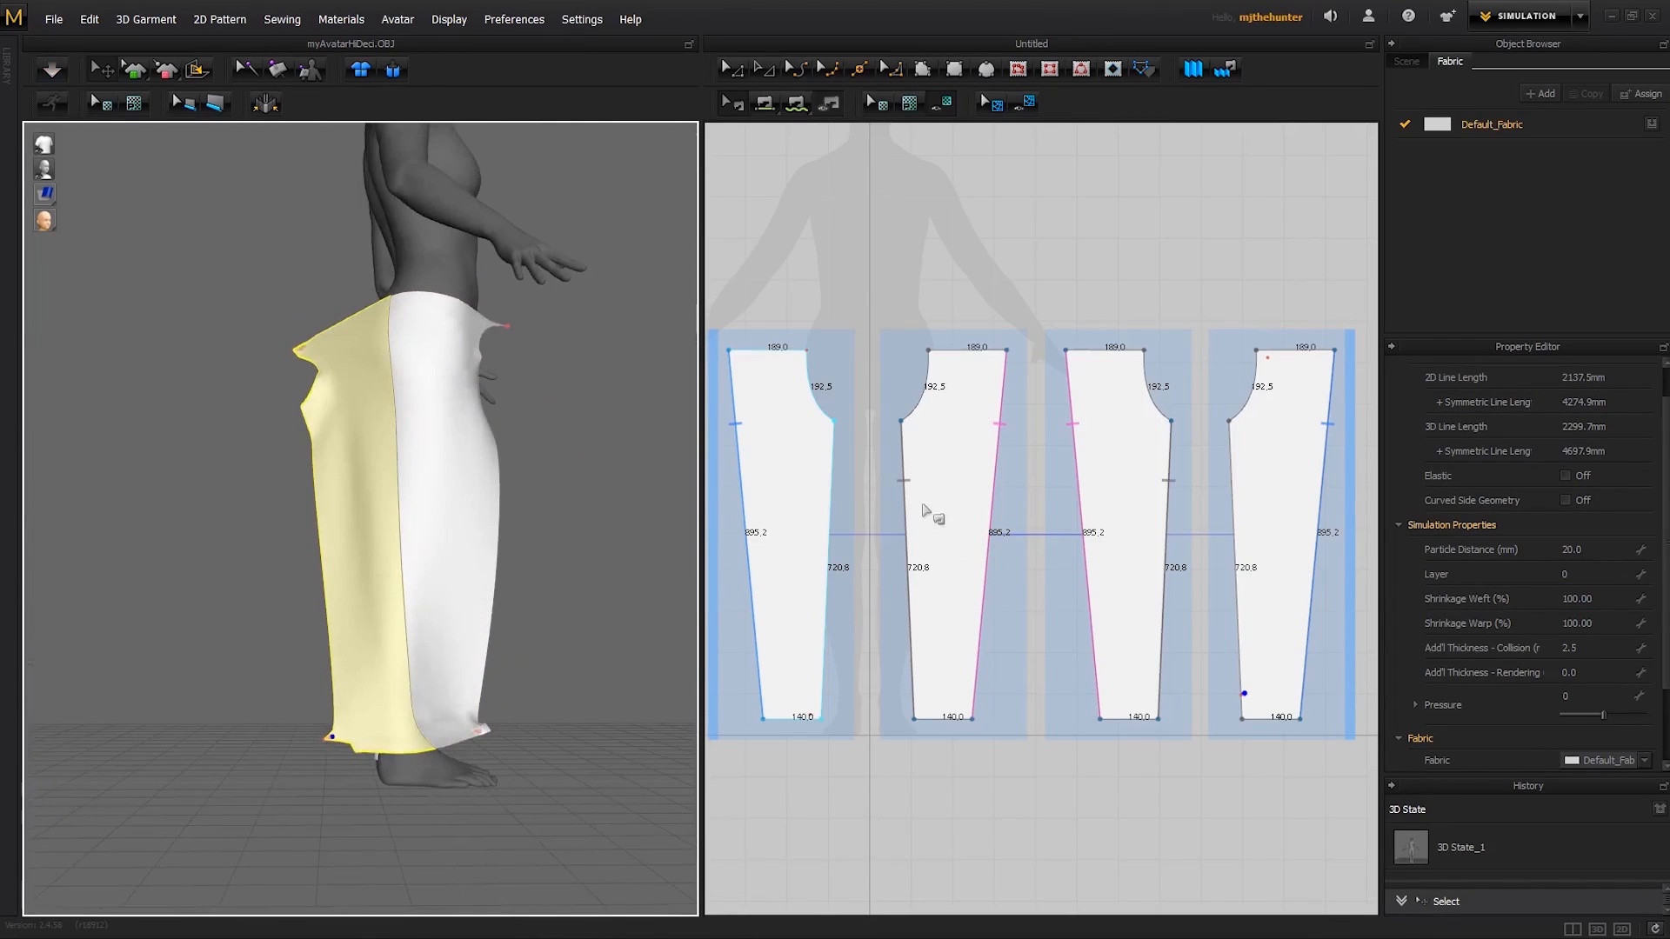
- Free-sew the upper 338.7 mm of the first and fourth patterns' inner leg edges together and simulate the garment
{"action": "key", "text": "m"}
{"action": "middle_click_drag", "start_coordinate": [1181, 493], "coordinate": [1184, 490]}
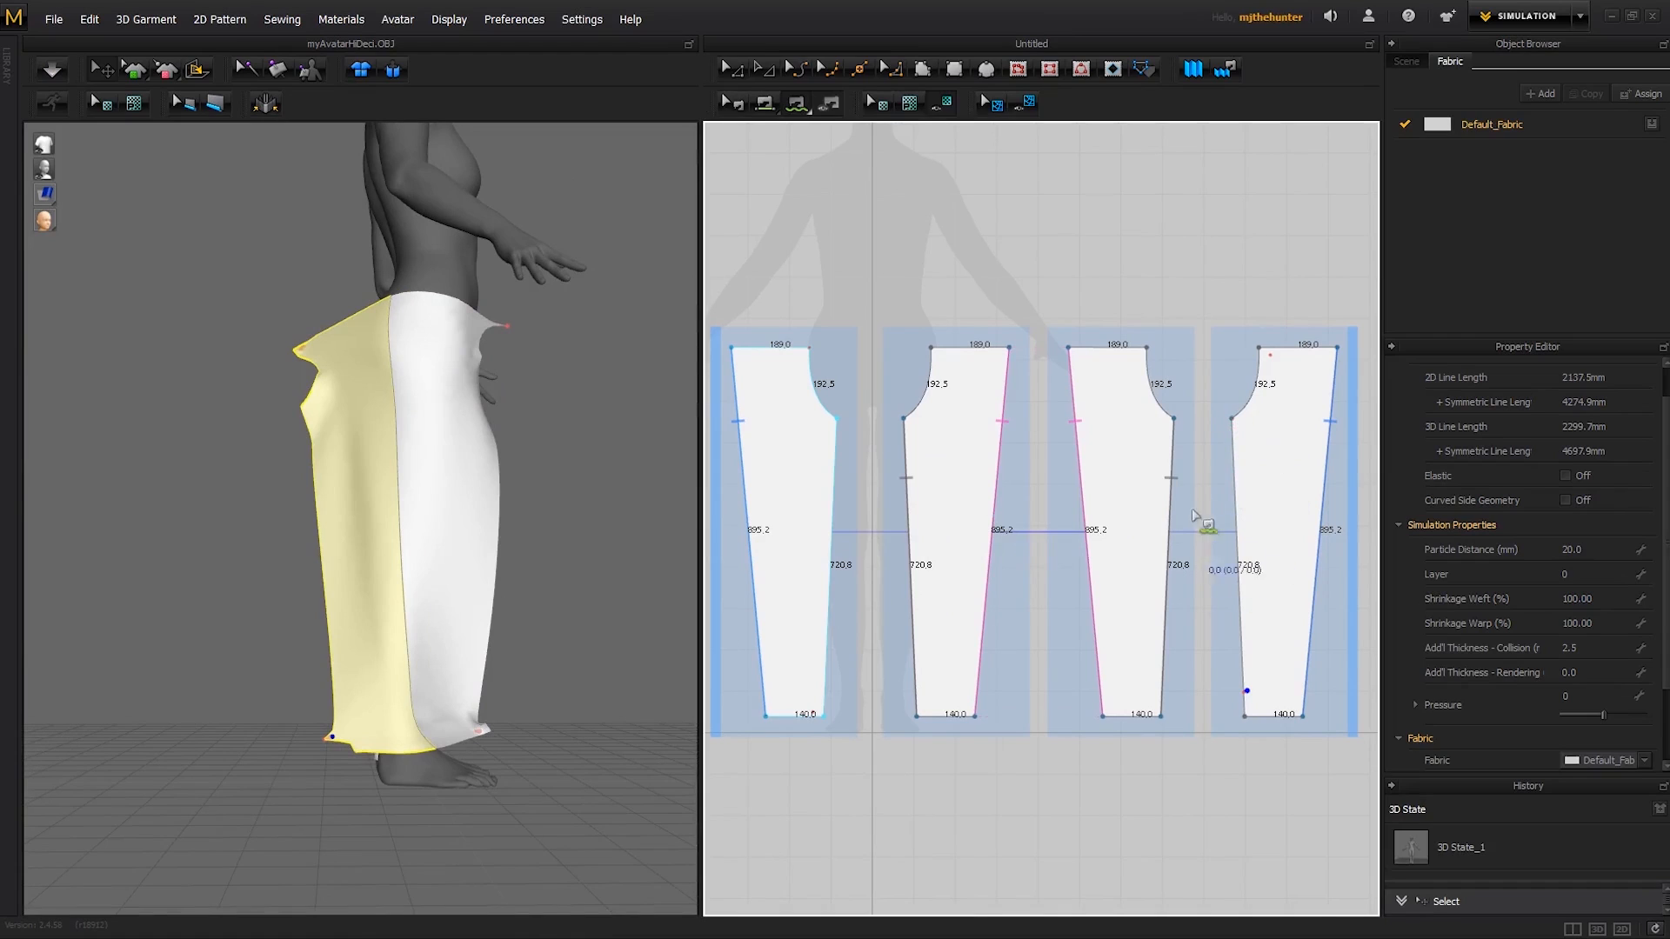
{"action": "middle_click_drag", "start_coordinate": [1113, 552], "coordinate": [1163, 519]}
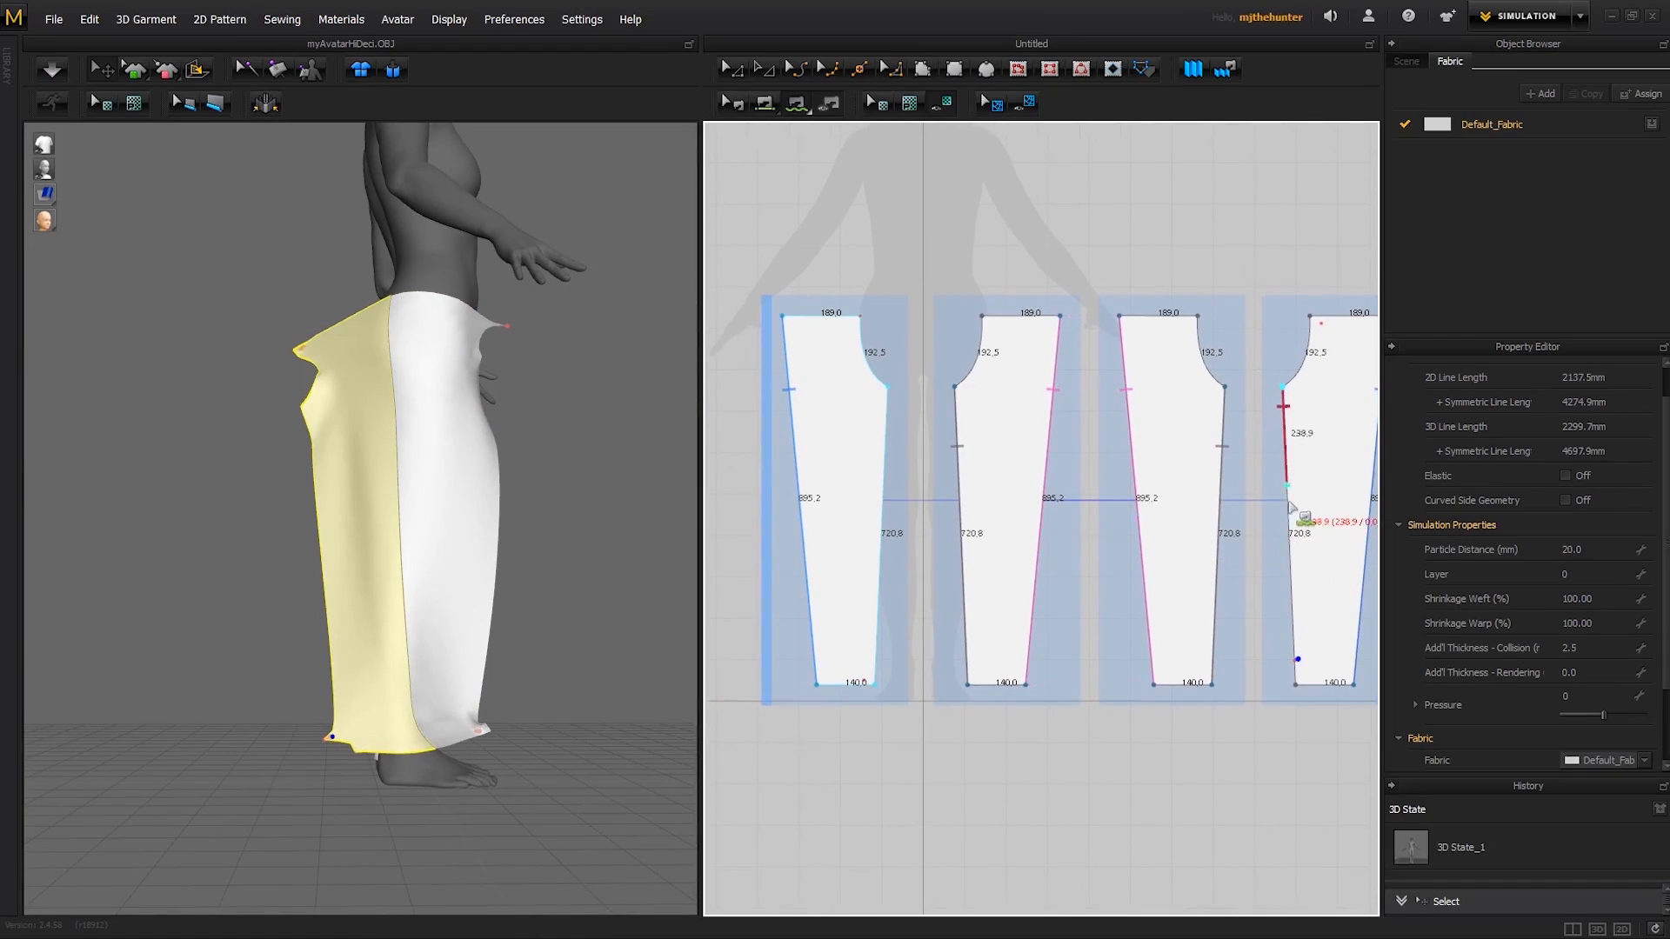
{"action": "left_click", "coordinate": [1289, 528]}
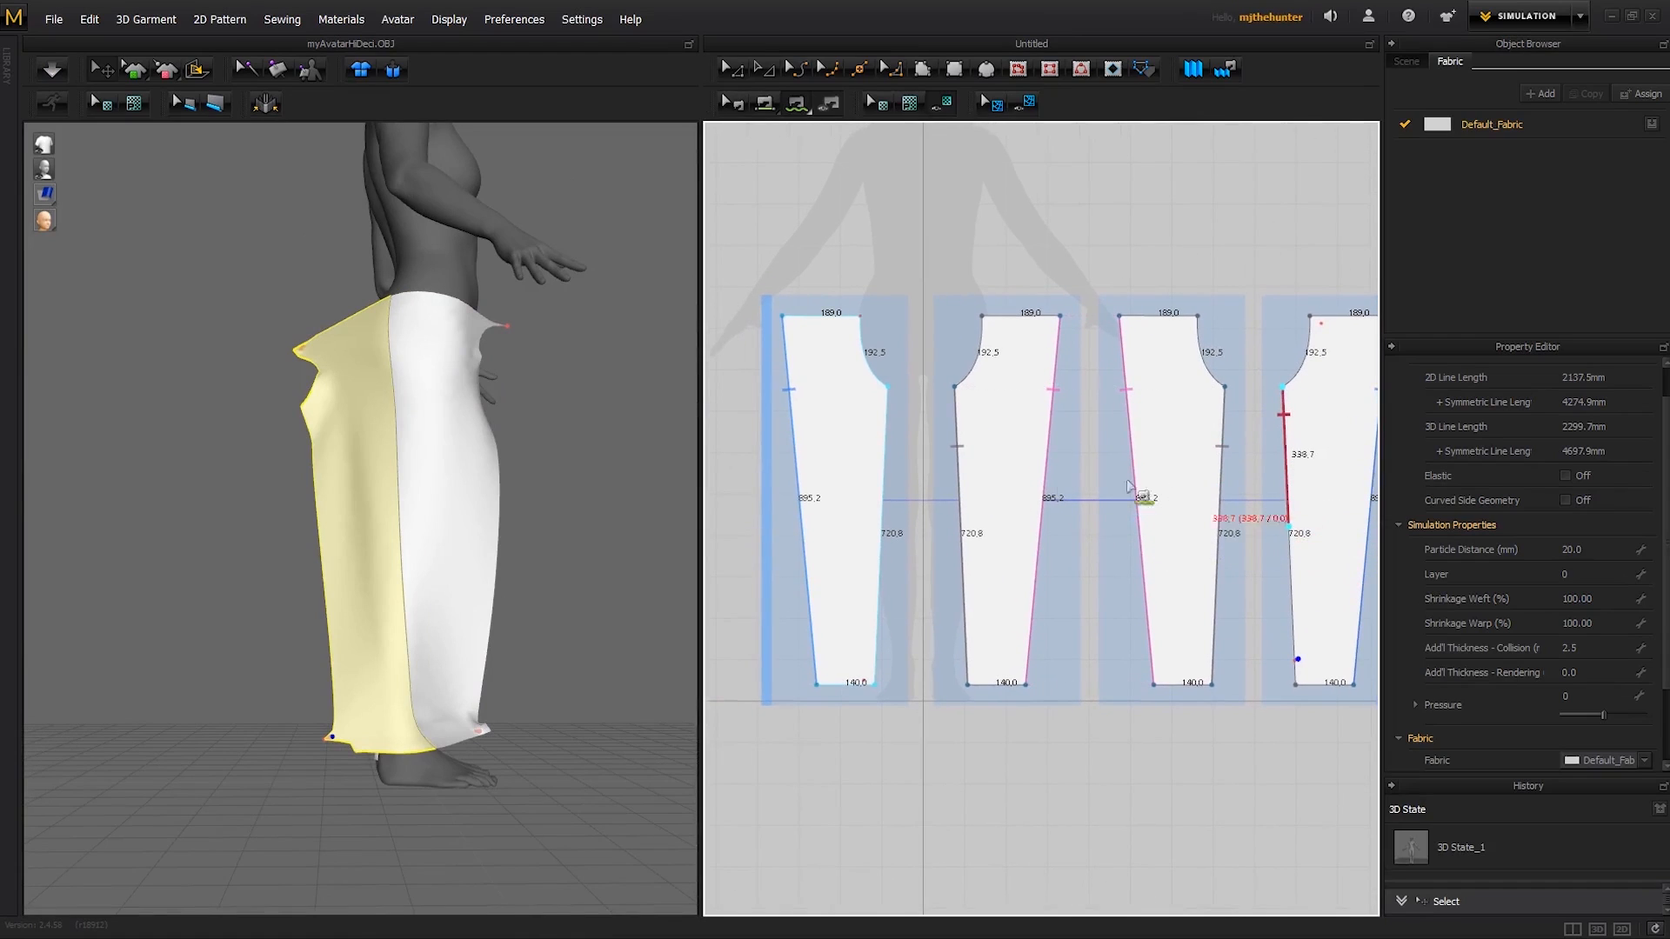
{"action": "left_click", "coordinate": [888, 385]}
{"action": "left_click", "coordinate": [881, 527]}
{"action": "right_click_drag", "start_coordinate": [592, 521], "coordinate": [472, 526]}
{"action": "key", "text": "space"}
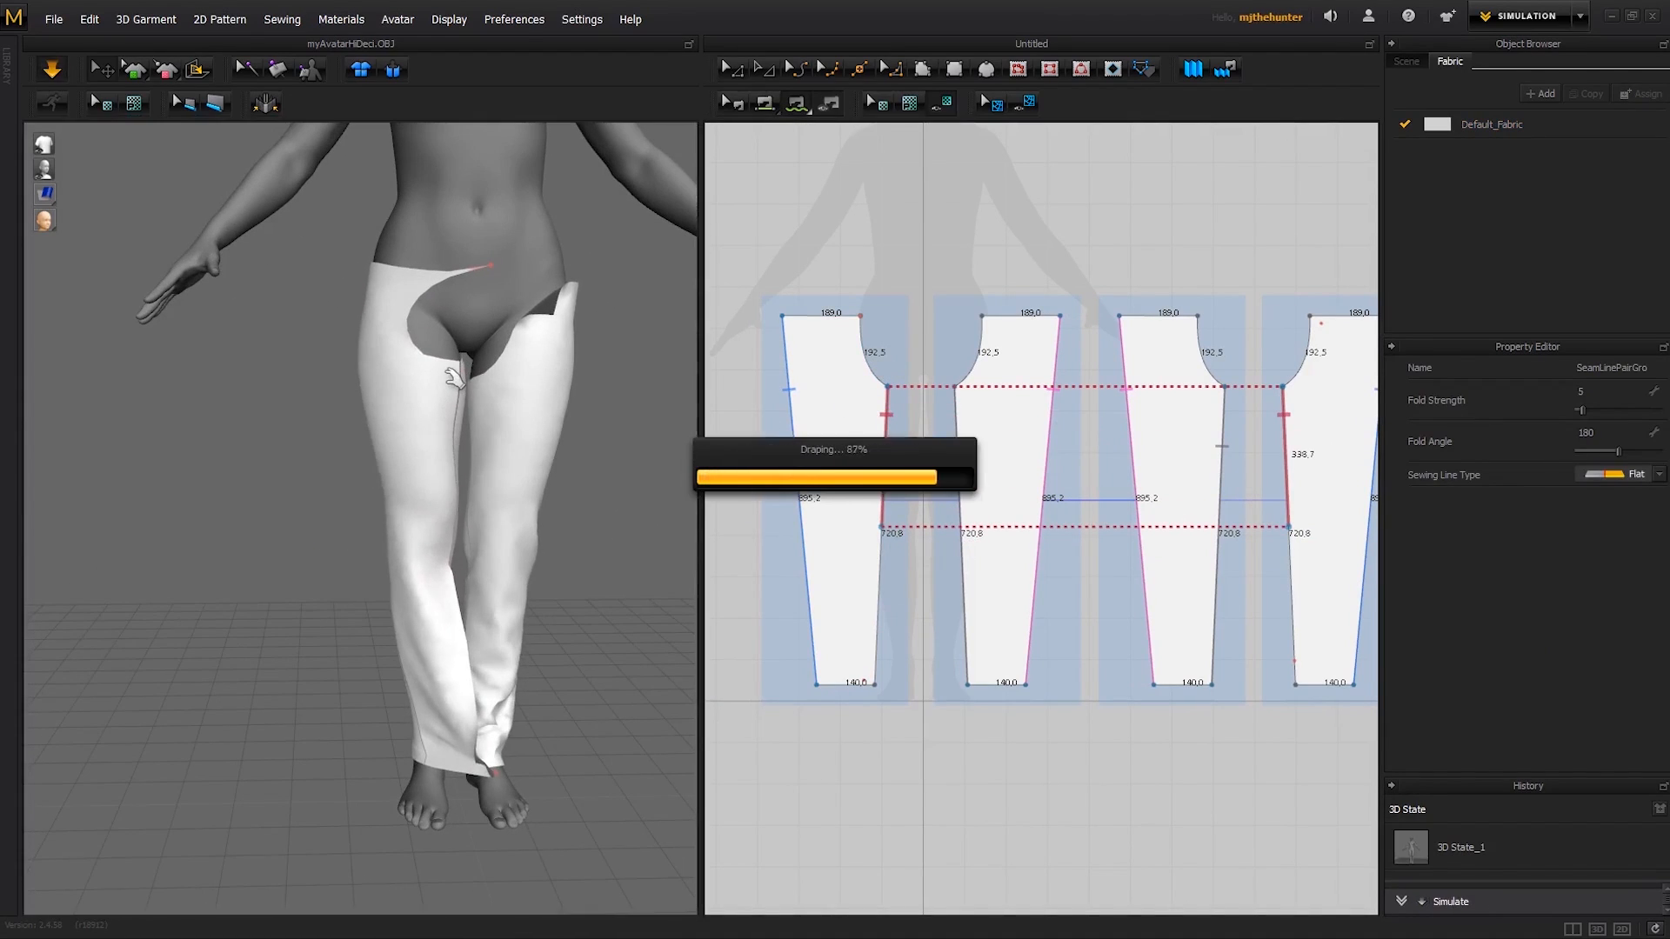
- Tug the front panel at the waist, crotch and hem so the partly sewn leg settles, and stop the simulation
{"action": "left_click", "coordinate": [460, 383]}
{"action": "left_click_drag", "start_coordinate": [494, 266], "coordinate": [494, 269]}
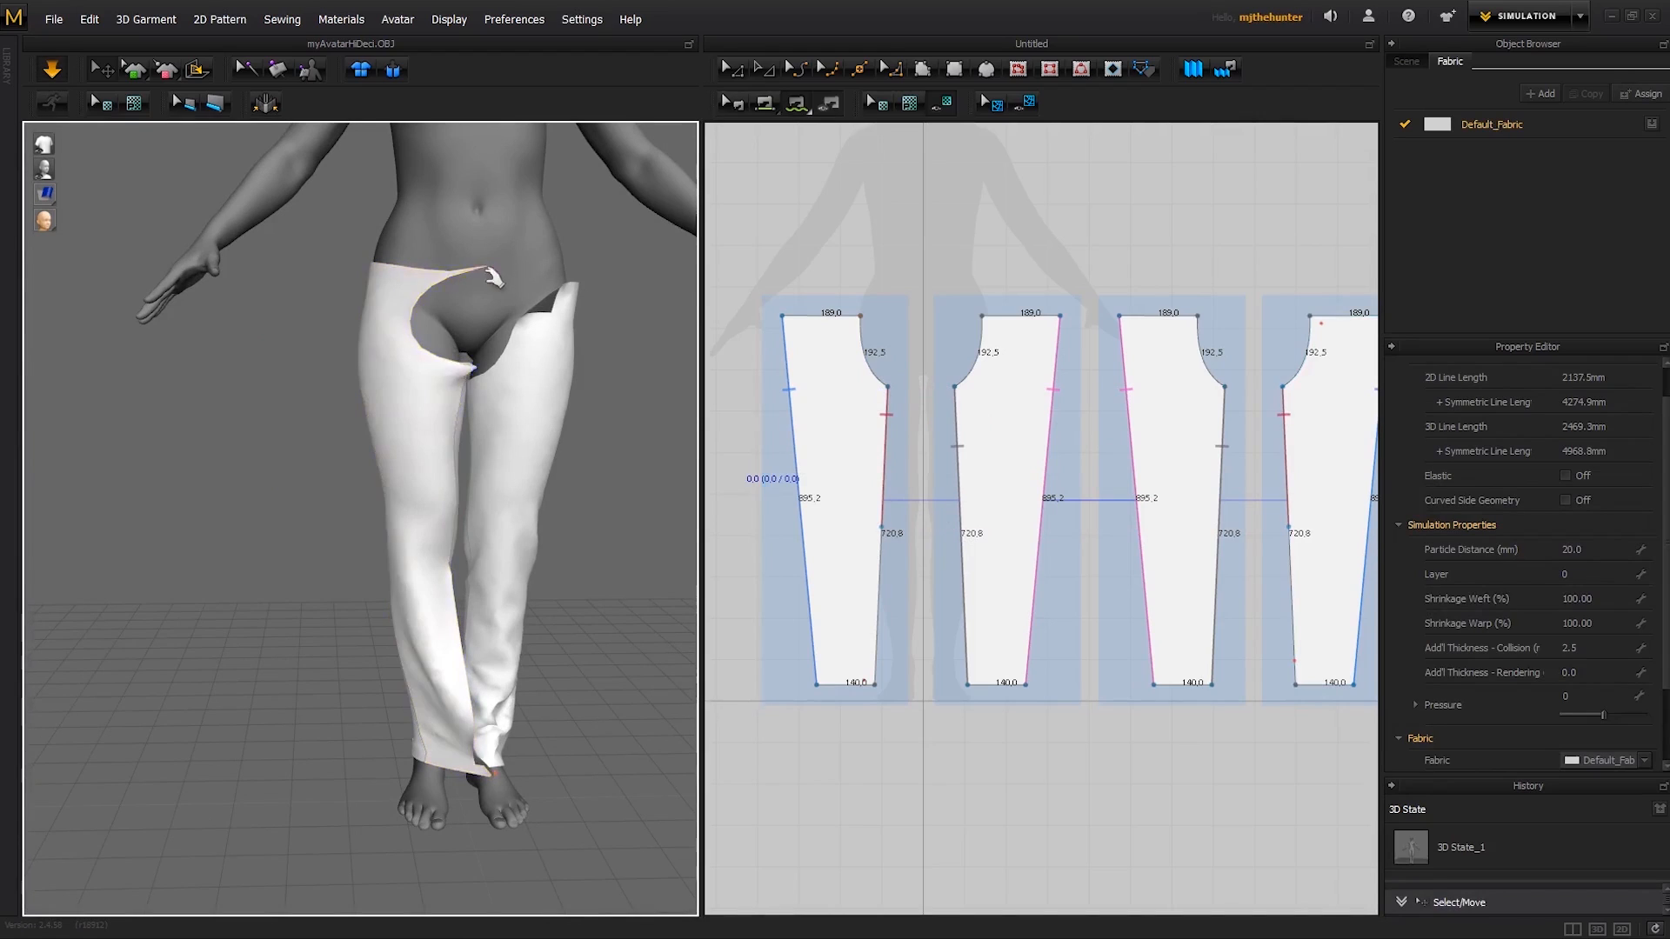
{"action": "middle_click_drag", "start_coordinate": [447, 321], "coordinate": [495, 369]}
{"action": "left_click_drag", "start_coordinate": [457, 389], "coordinate": [576, 358]}
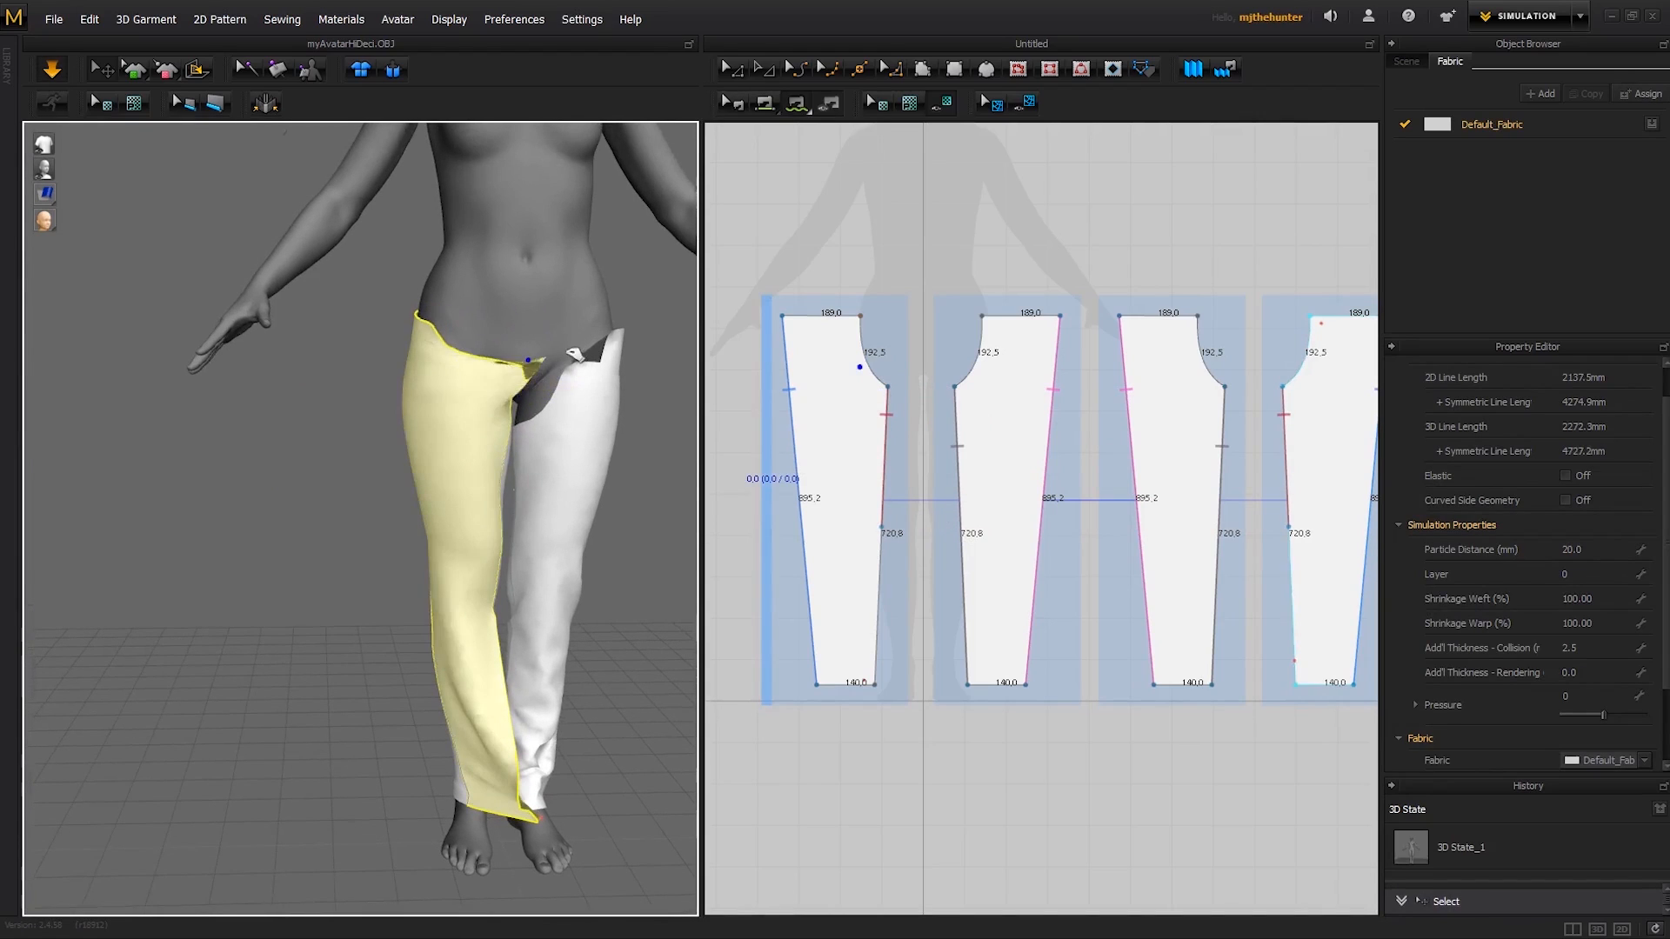
{"action": "left_click_drag", "start_coordinate": [454, 350], "coordinate": [497, 315]}
{"action": "middle_click_drag", "start_coordinate": [526, 584], "coordinate": [521, 434]}
{"action": "right_click_drag", "start_coordinate": [520, 434], "coordinate": [541, 644]}
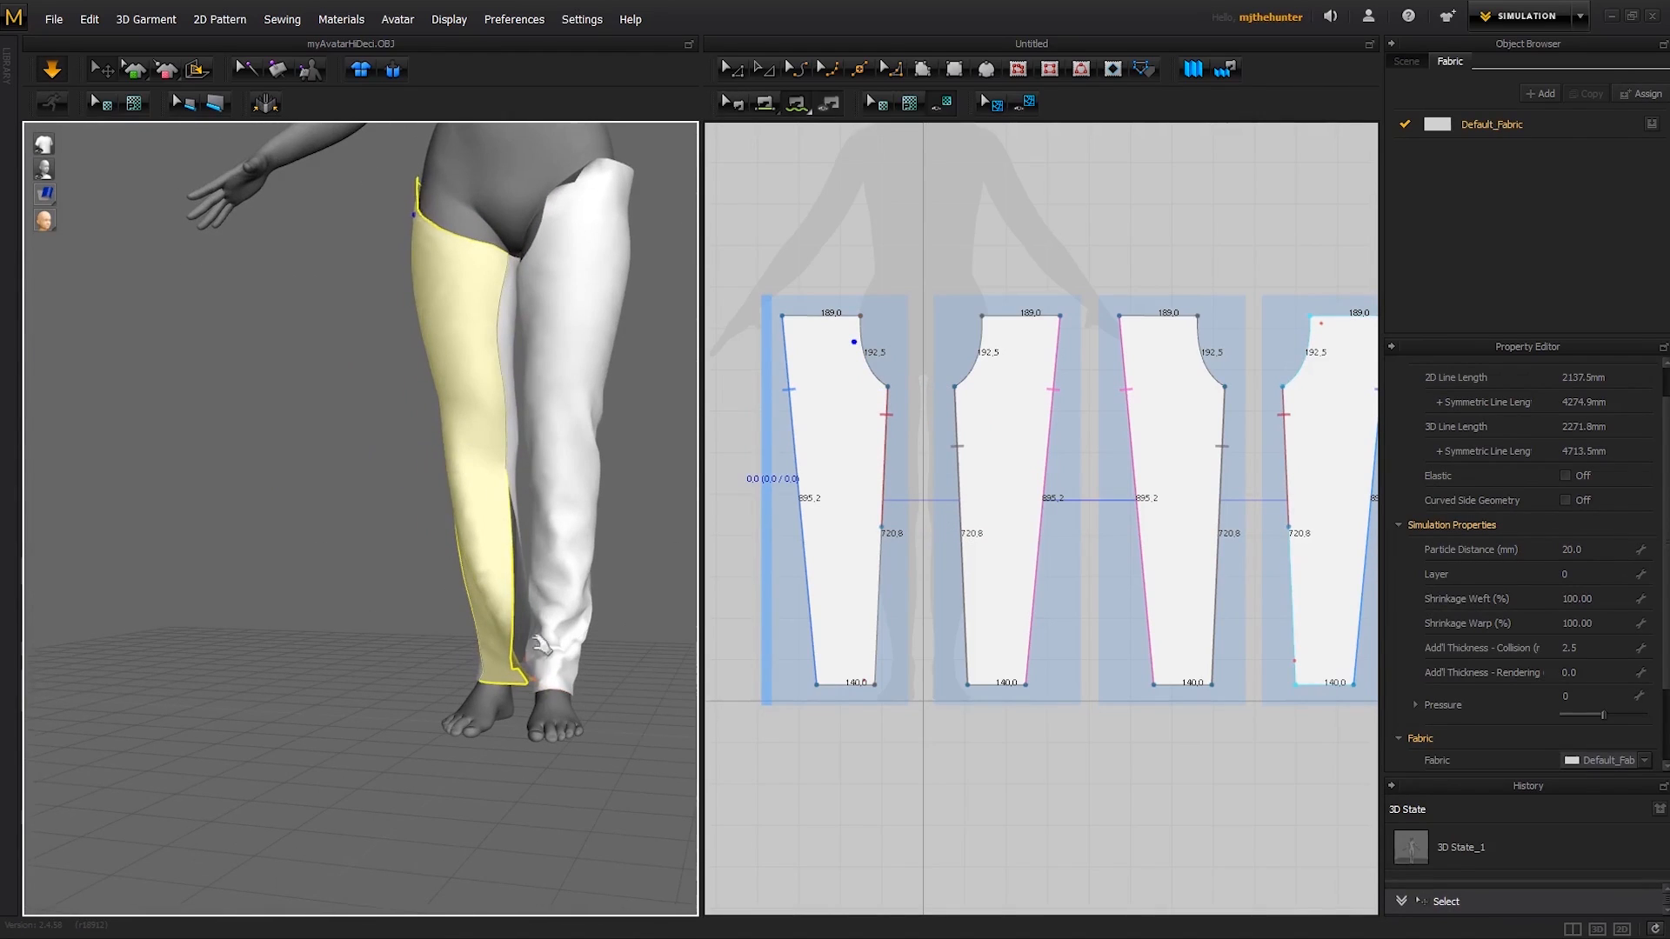
{"action": "left_click", "coordinate": [538, 682]}
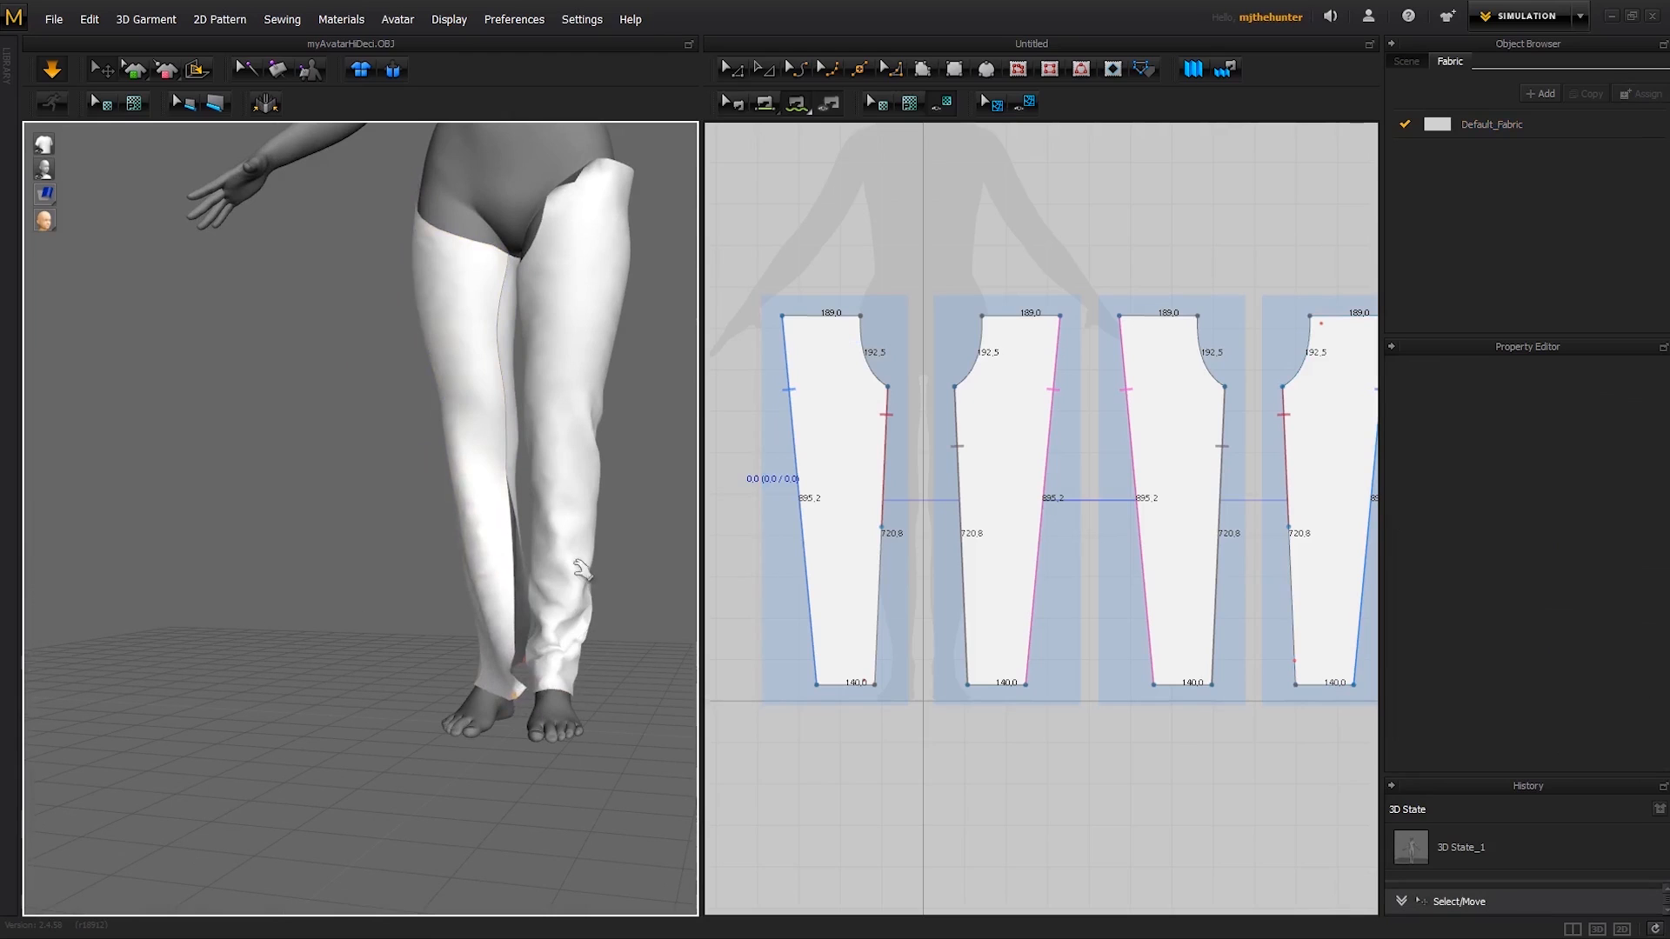
{"action": "right_click_drag", "start_coordinate": [581, 570], "coordinate": [463, 574]}
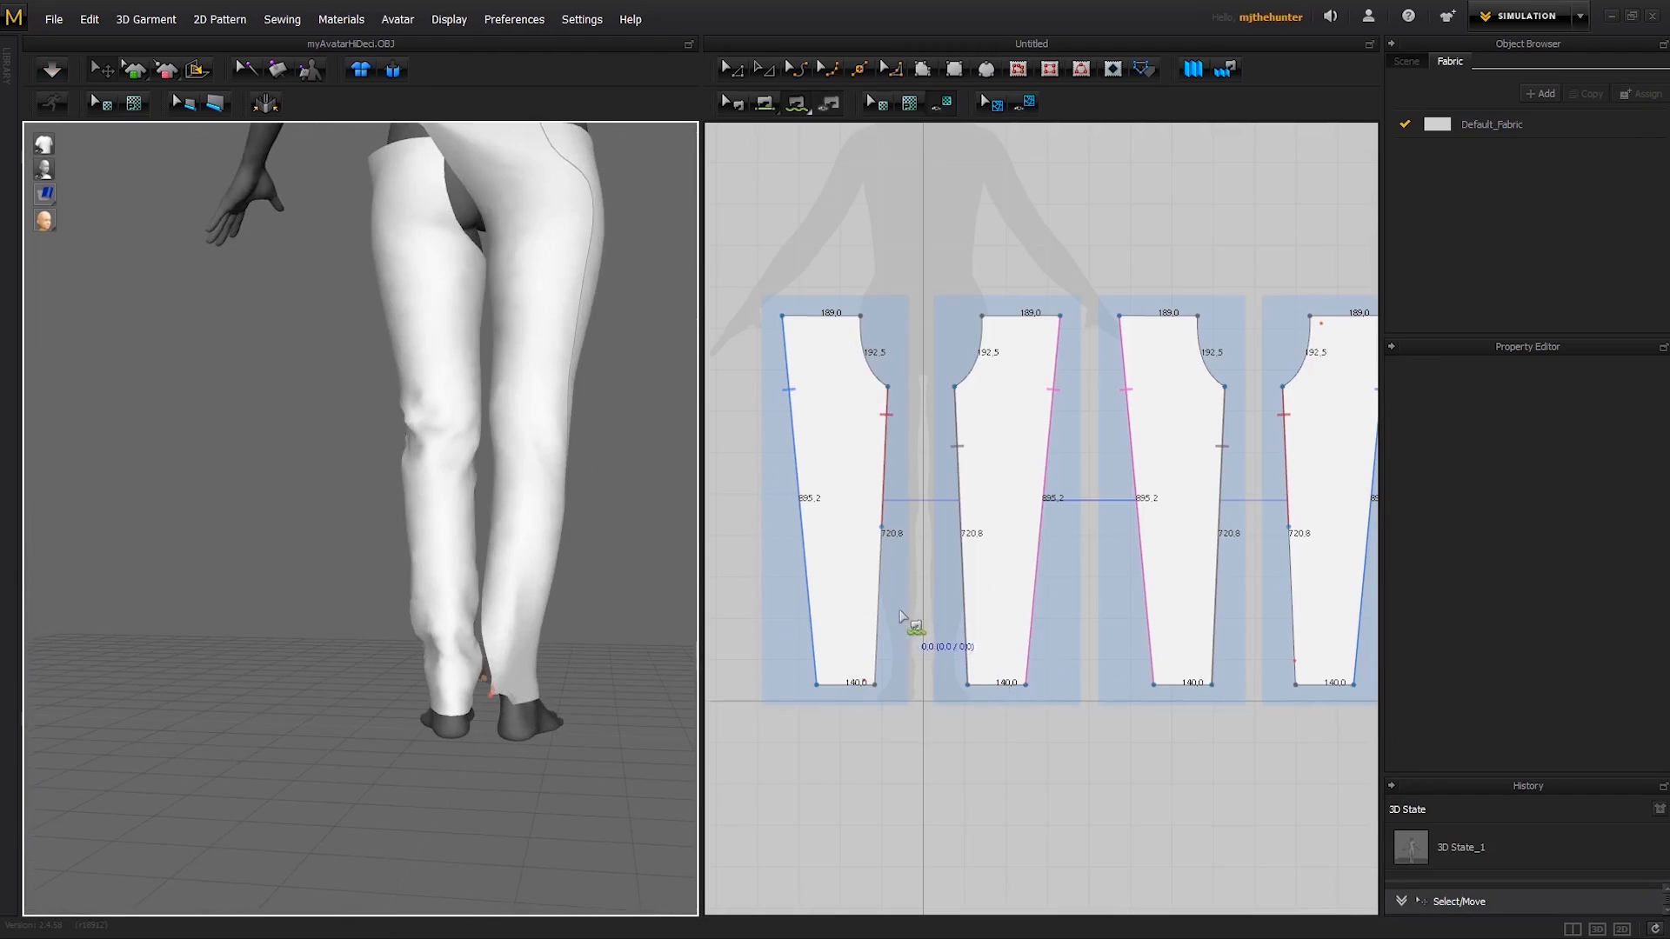
- Replace the partial inner leg seam between the first and fourth patterns with a segment seam along the full edges
{"action": "left_click", "coordinate": [886, 469]}
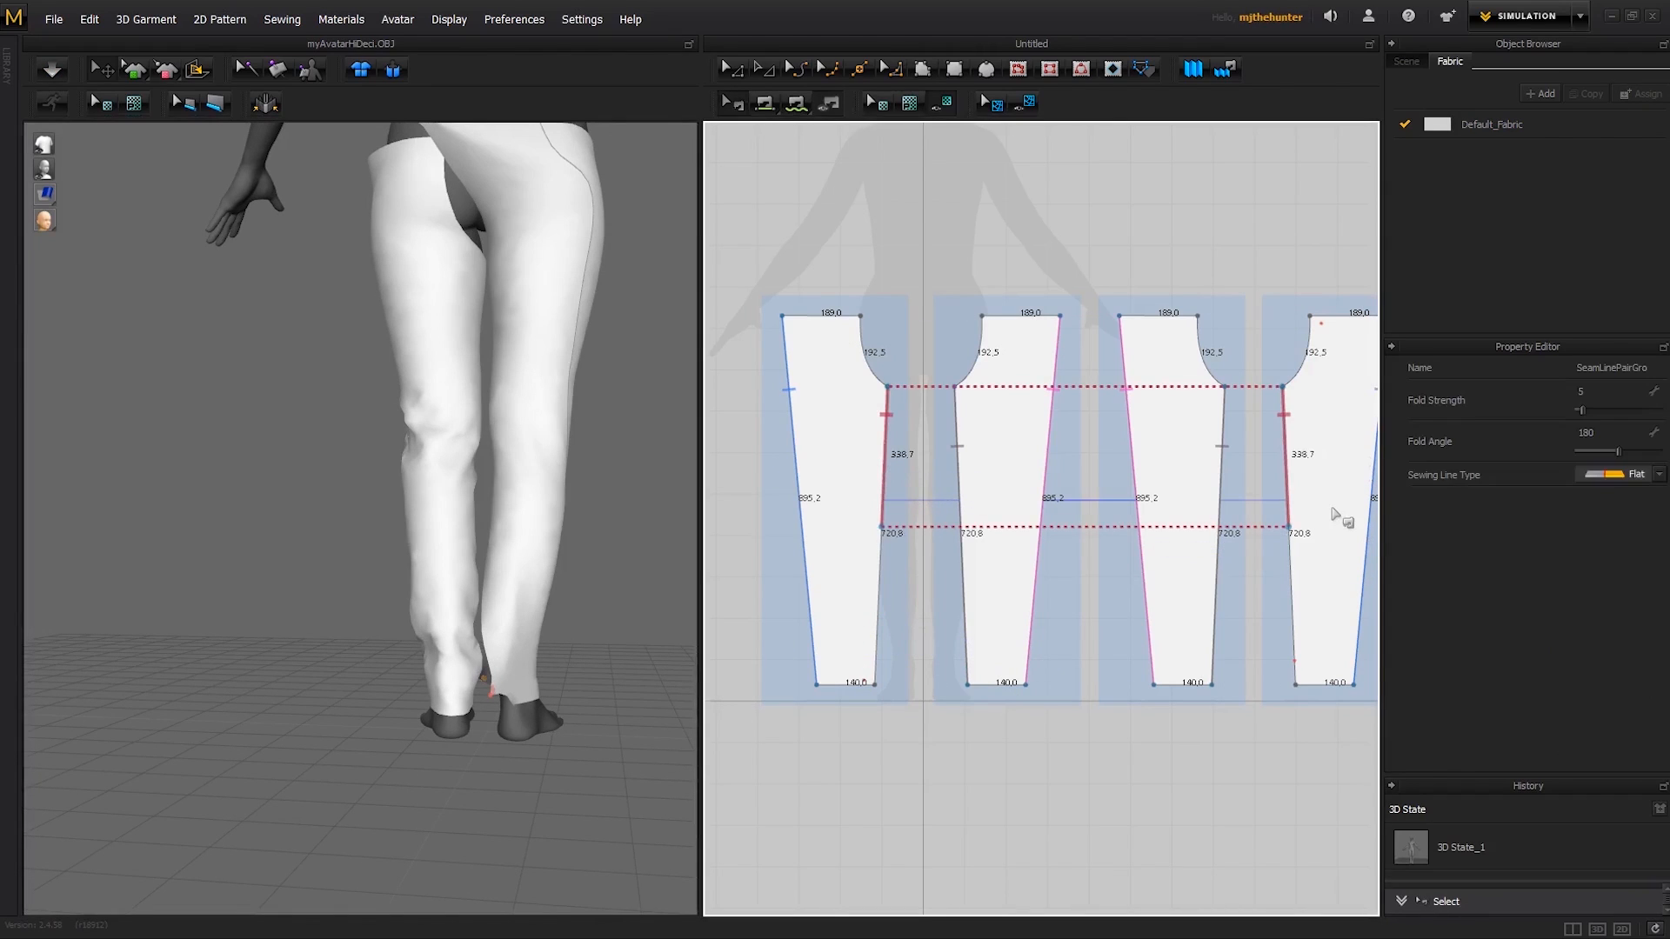
{"action": "key", "text": "Delete"}
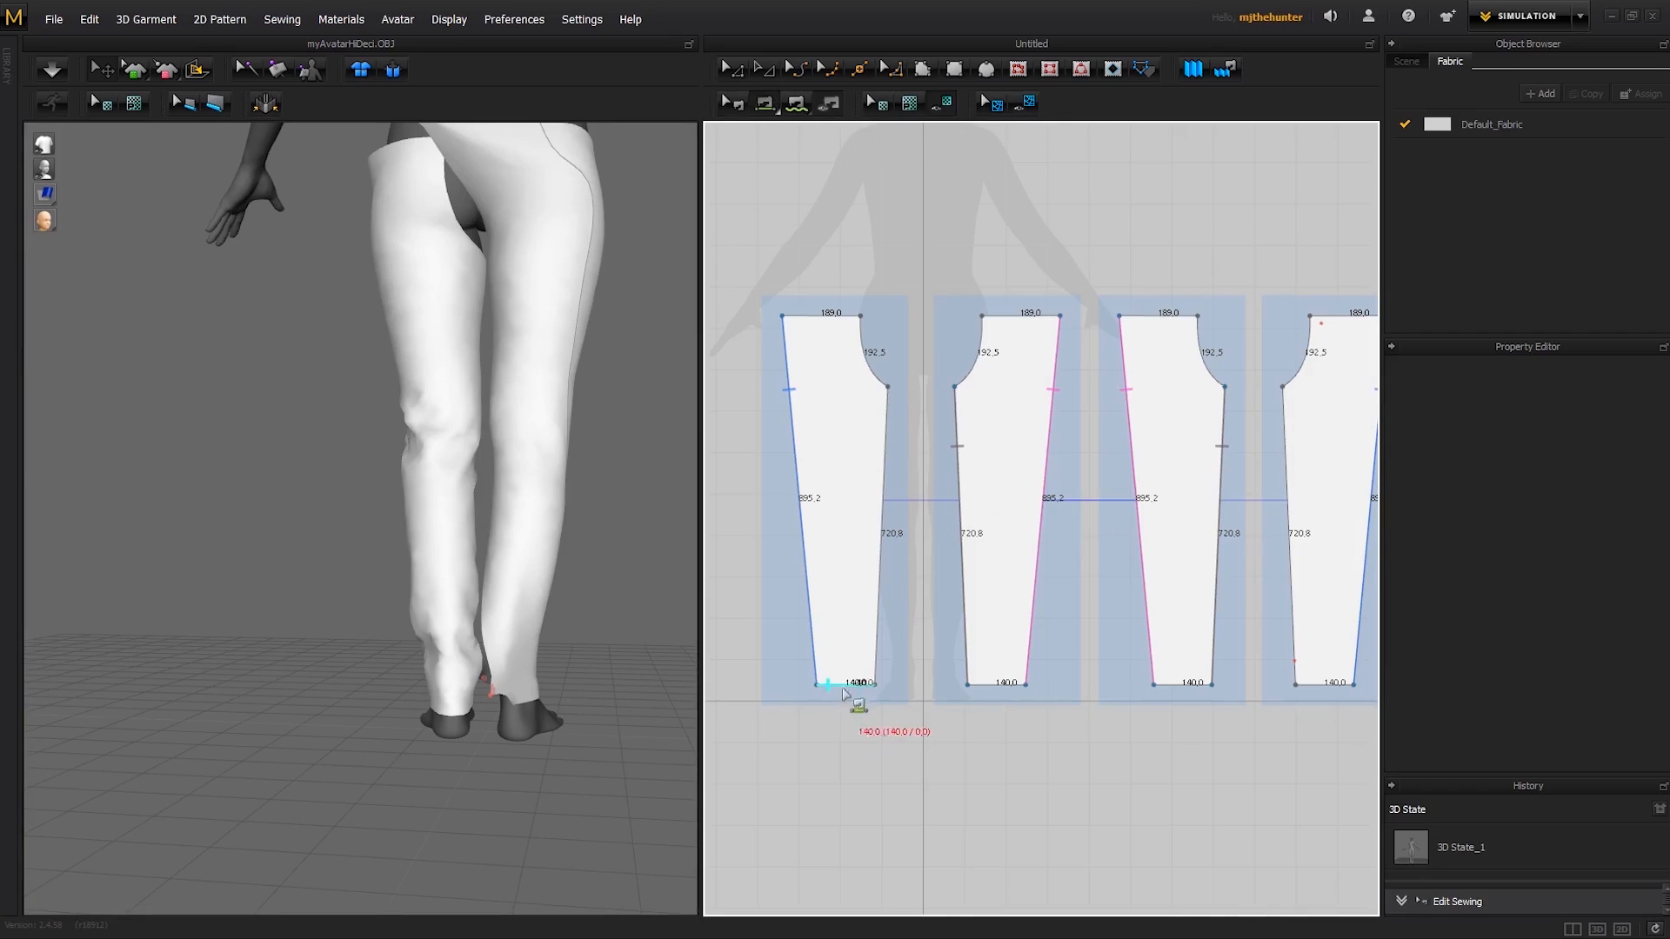
{"action": "left_click", "coordinate": [913, 475]}
{"action": "left_click", "coordinate": [1287, 457]}
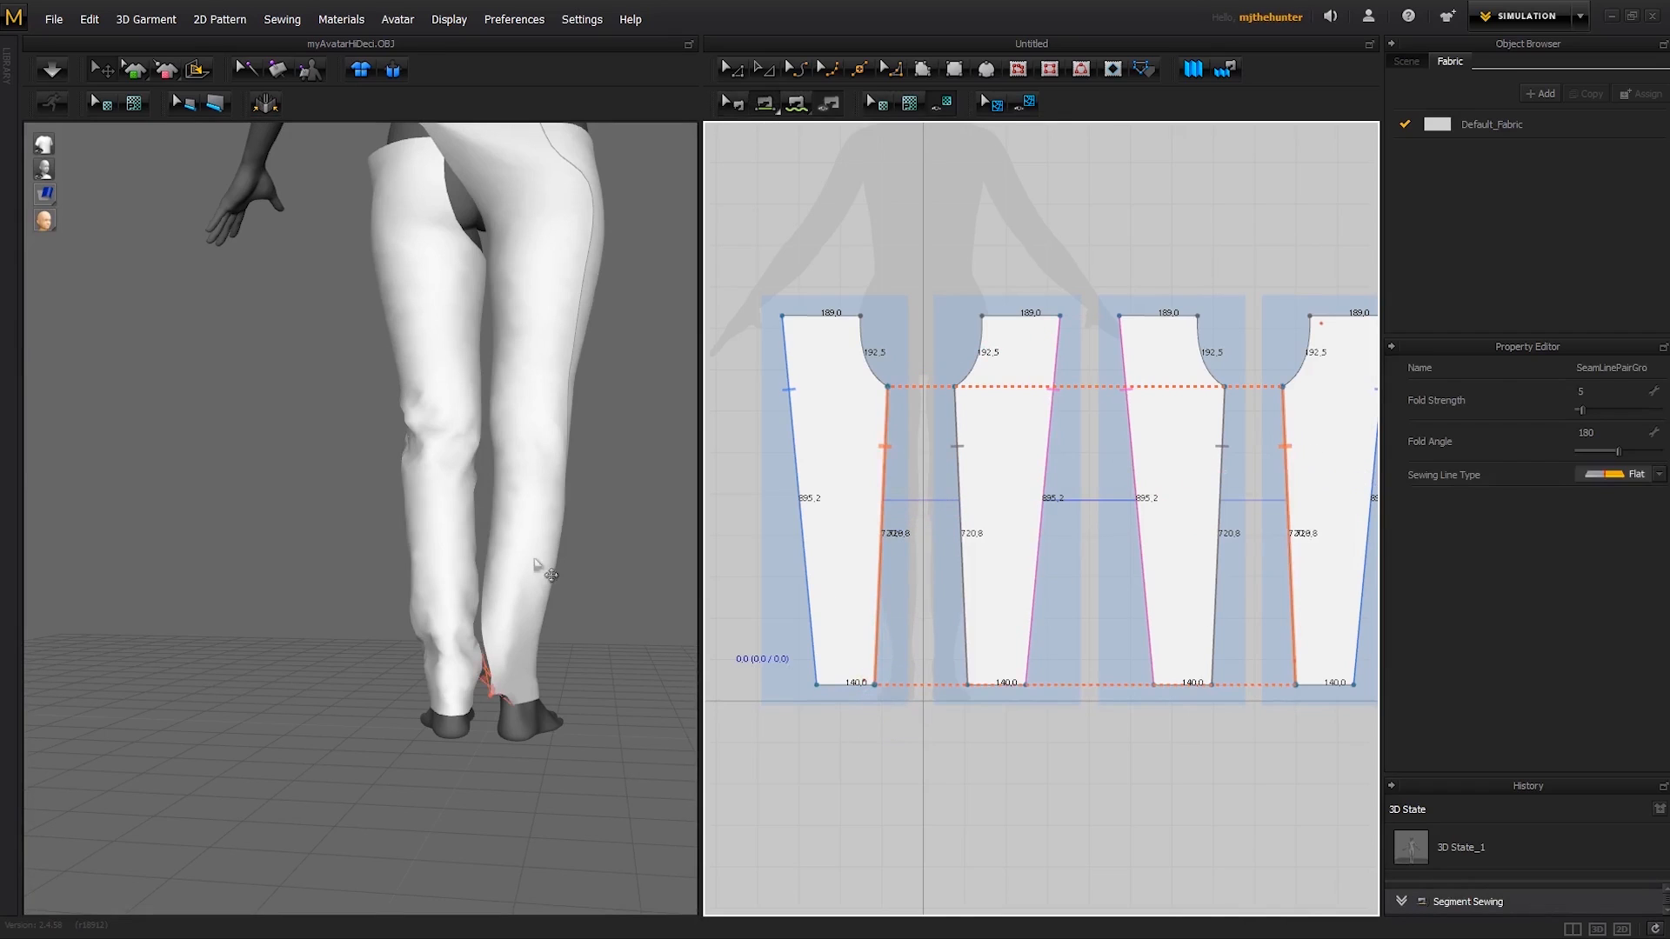
- Check the hem around the ankles from the front and back and simulate the garment to close the full seam
{"action": "right_click_drag", "start_coordinate": [548, 569], "coordinate": [466, 637]}
{"action": "scroll", "coordinate": [465, 636], "scroll_direction": "up", "scroll_amount": 1}
{"action": "left_click", "coordinate": [491, 720]}
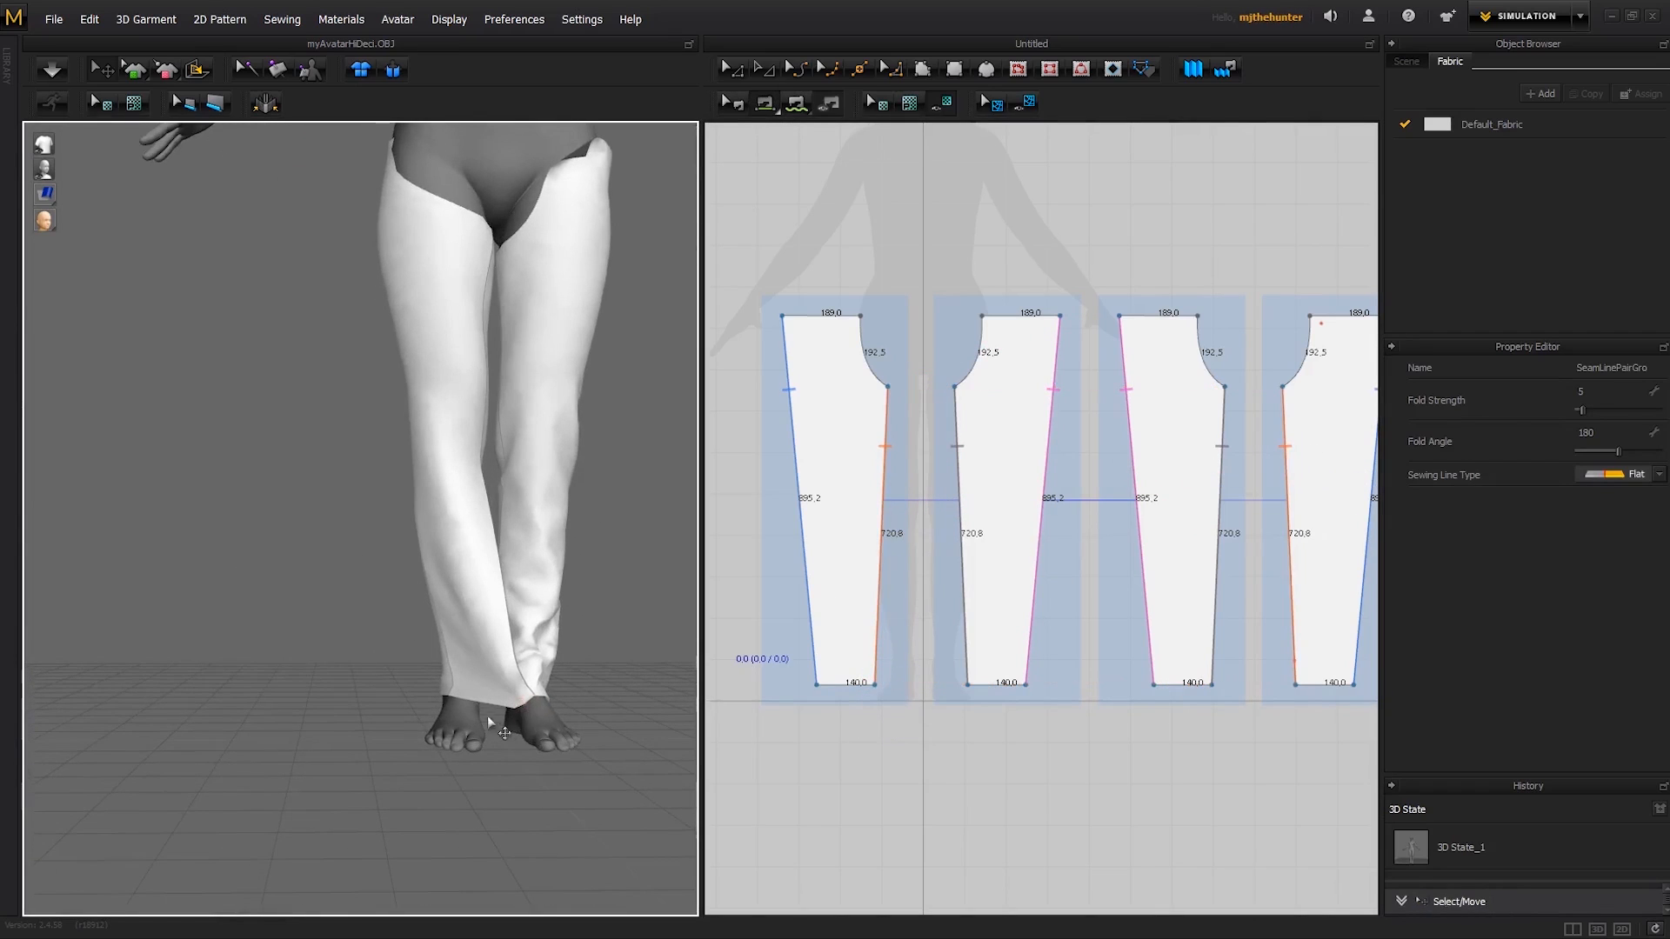
{"action": "right_click_drag", "start_coordinate": [337, 661], "coordinate": [600, 654]}
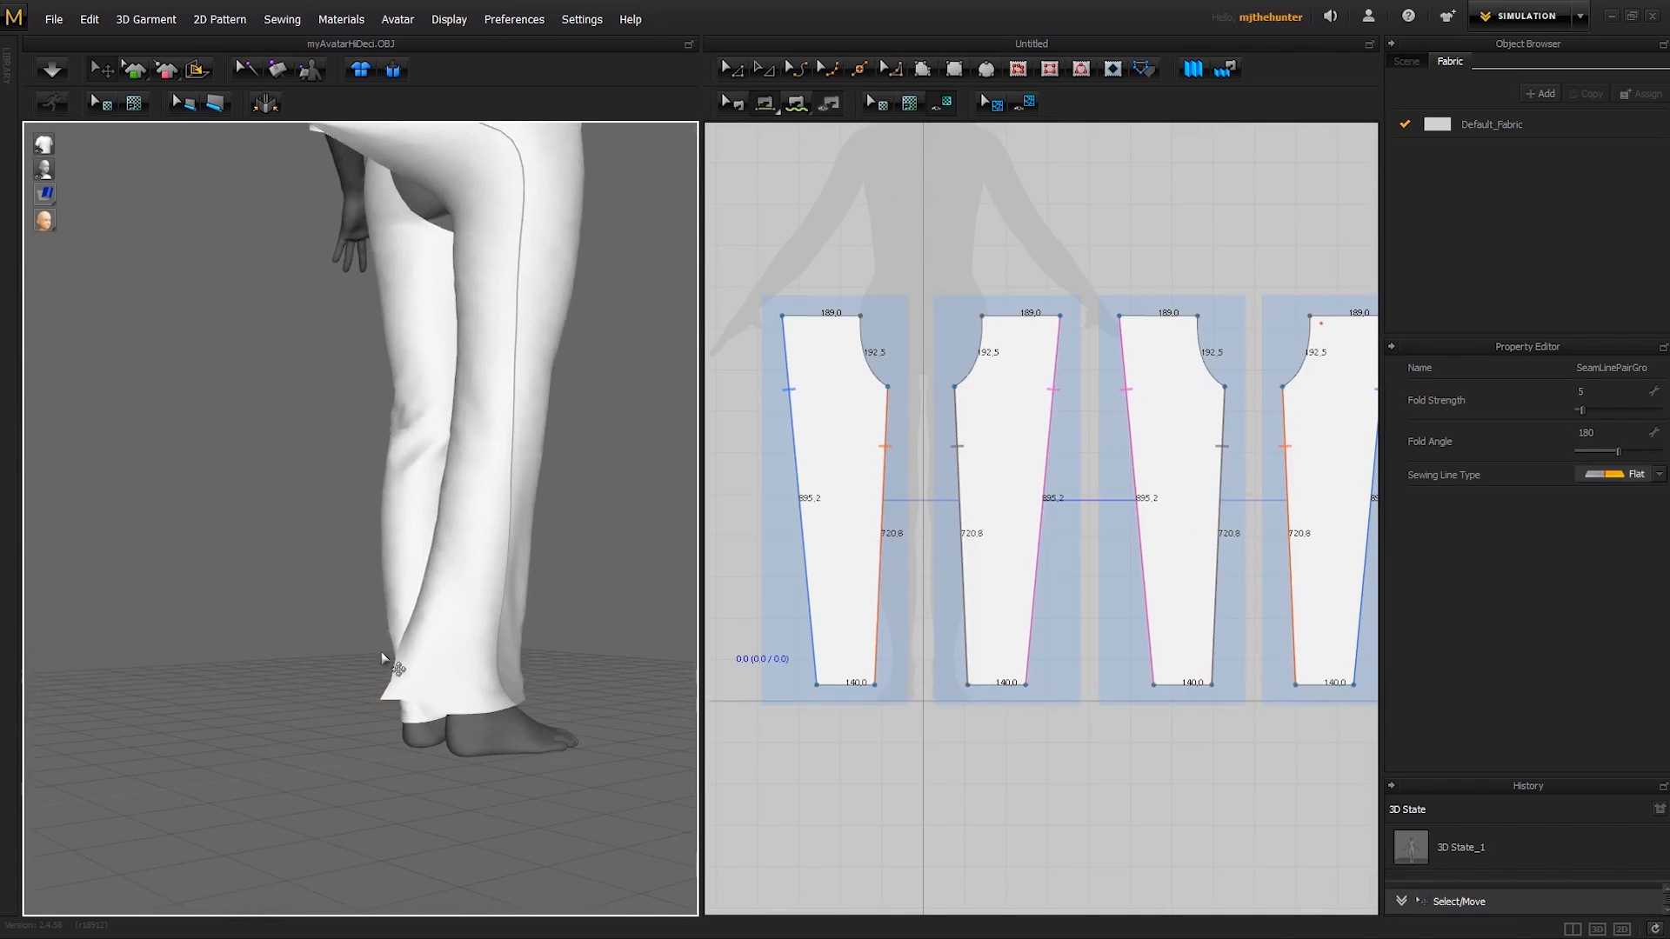
{"action": "right_click_drag", "start_coordinate": [383, 659], "coordinate": [564, 665]}
{"action": "key", "text": "space"}
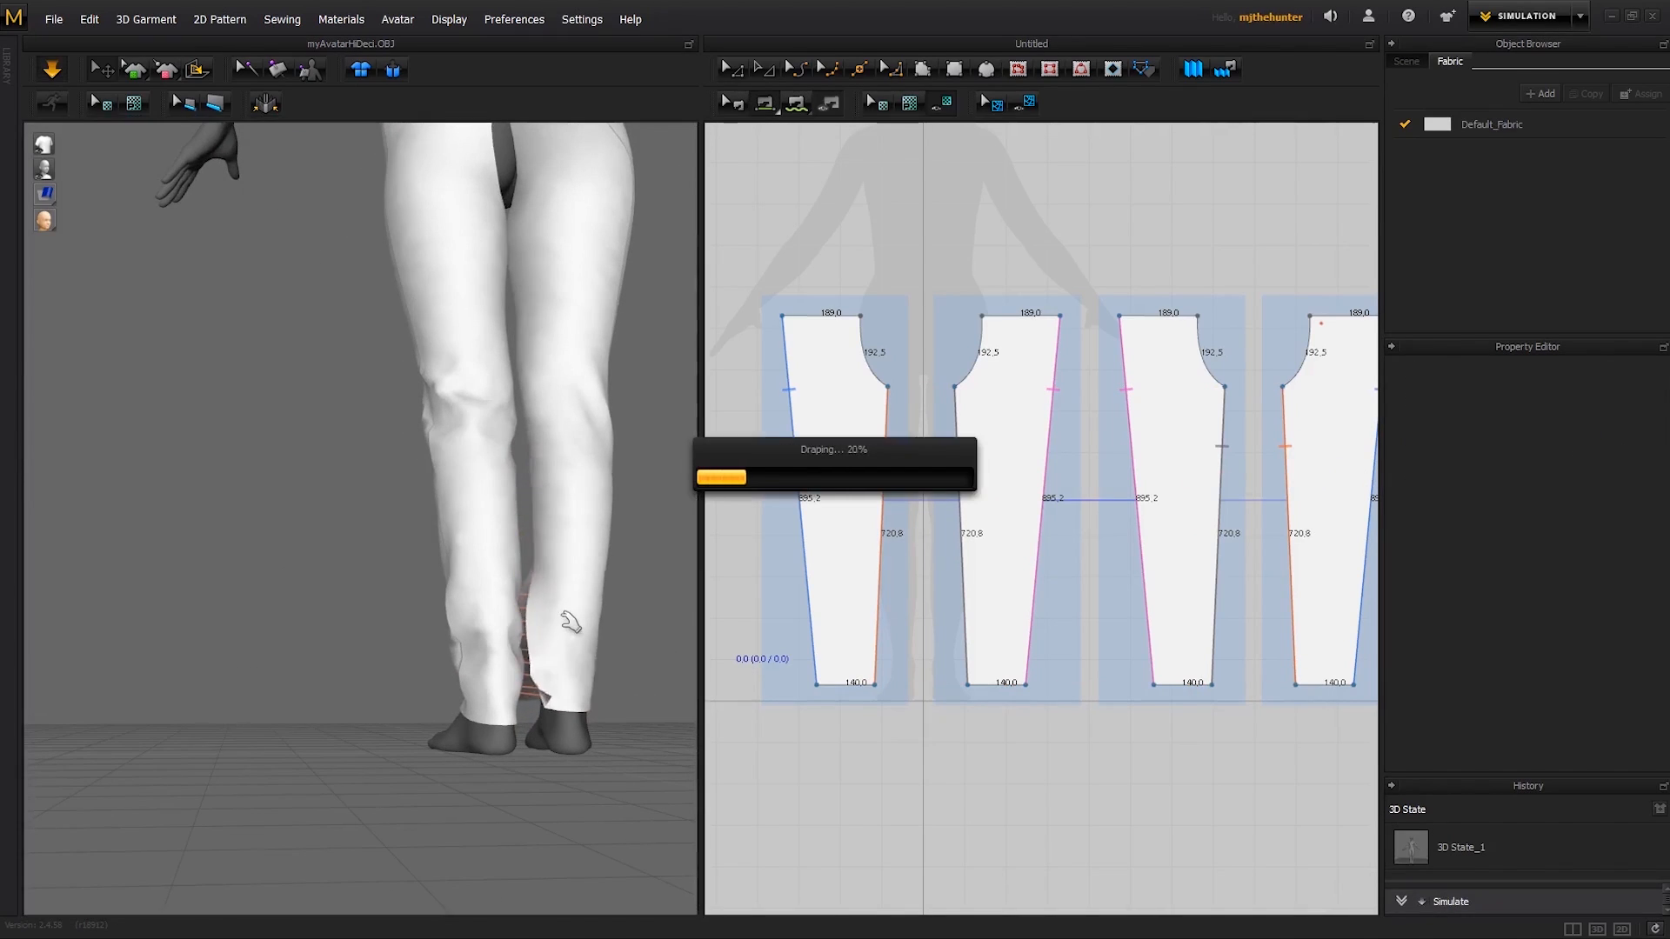
- Tug the waist edges from behind and at the front during simulation so the sewn trouser legs settle on the avatar
{"action": "scroll", "coordinate": [593, 549], "scroll_direction": "down", "scroll_amount": 3}
{"action": "right_click_drag", "start_coordinate": [510, 533], "coordinate": [416, 522]}
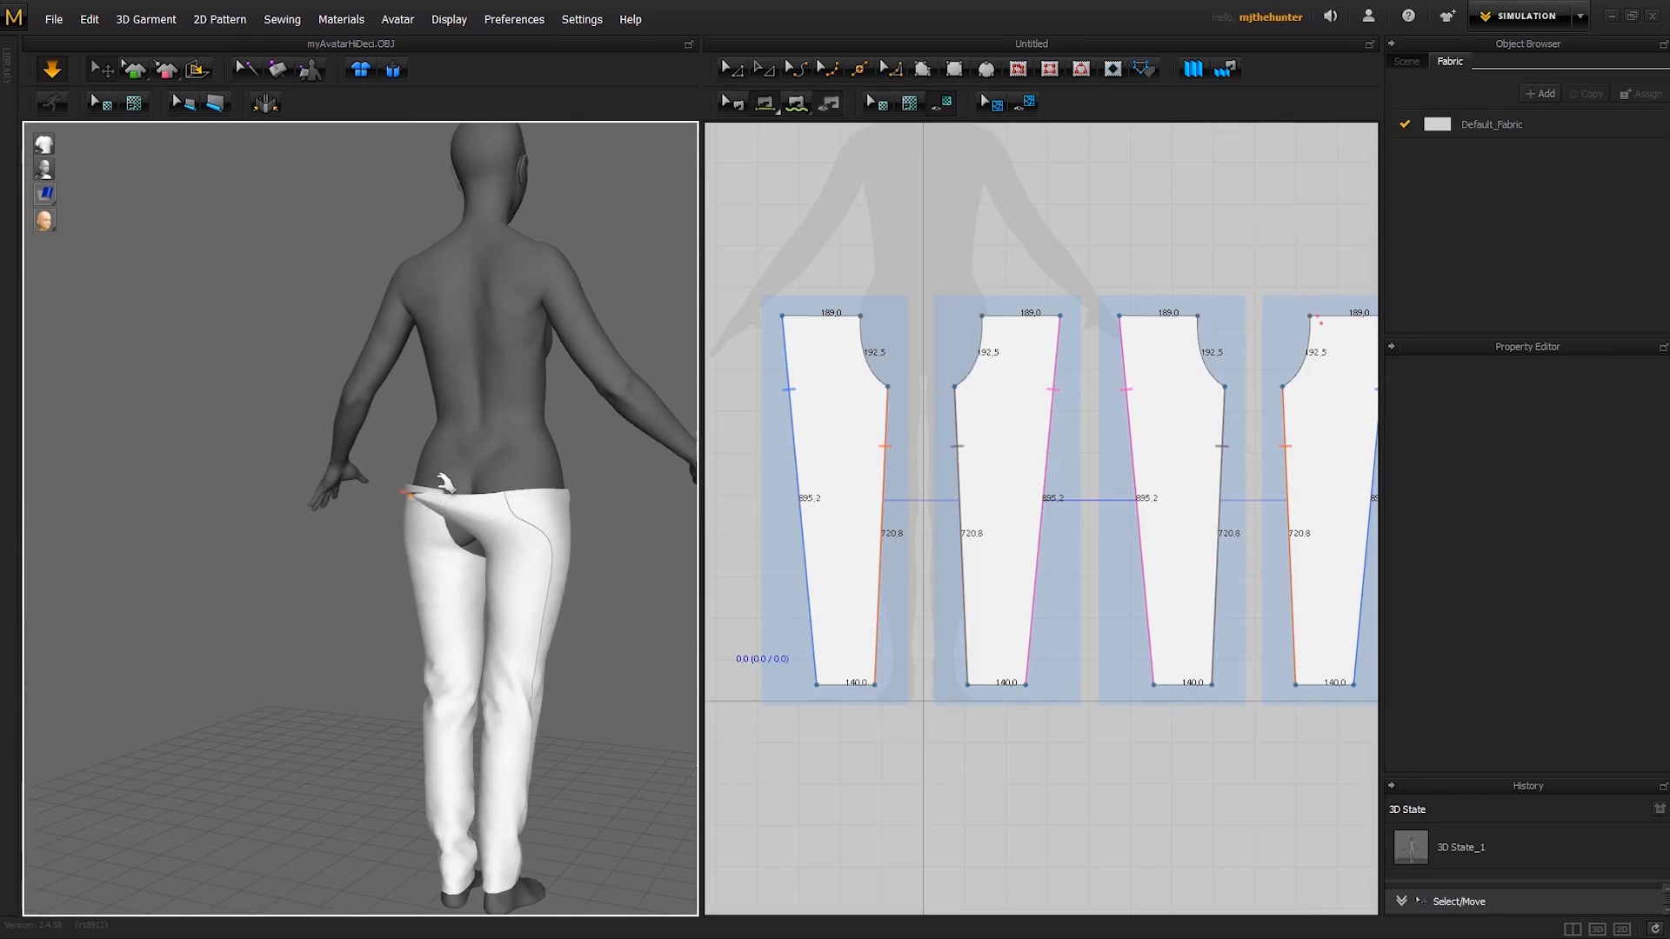
{"action": "scroll", "coordinate": [431, 484], "scroll_direction": "up", "scroll_amount": 3}
{"action": "left_click_drag", "start_coordinate": [413, 439], "coordinate": [515, 494]}
{"action": "scroll", "coordinate": [453, 452], "scroll_direction": "down", "scroll_amount": 3}
{"action": "left_click", "coordinate": [489, 419]}
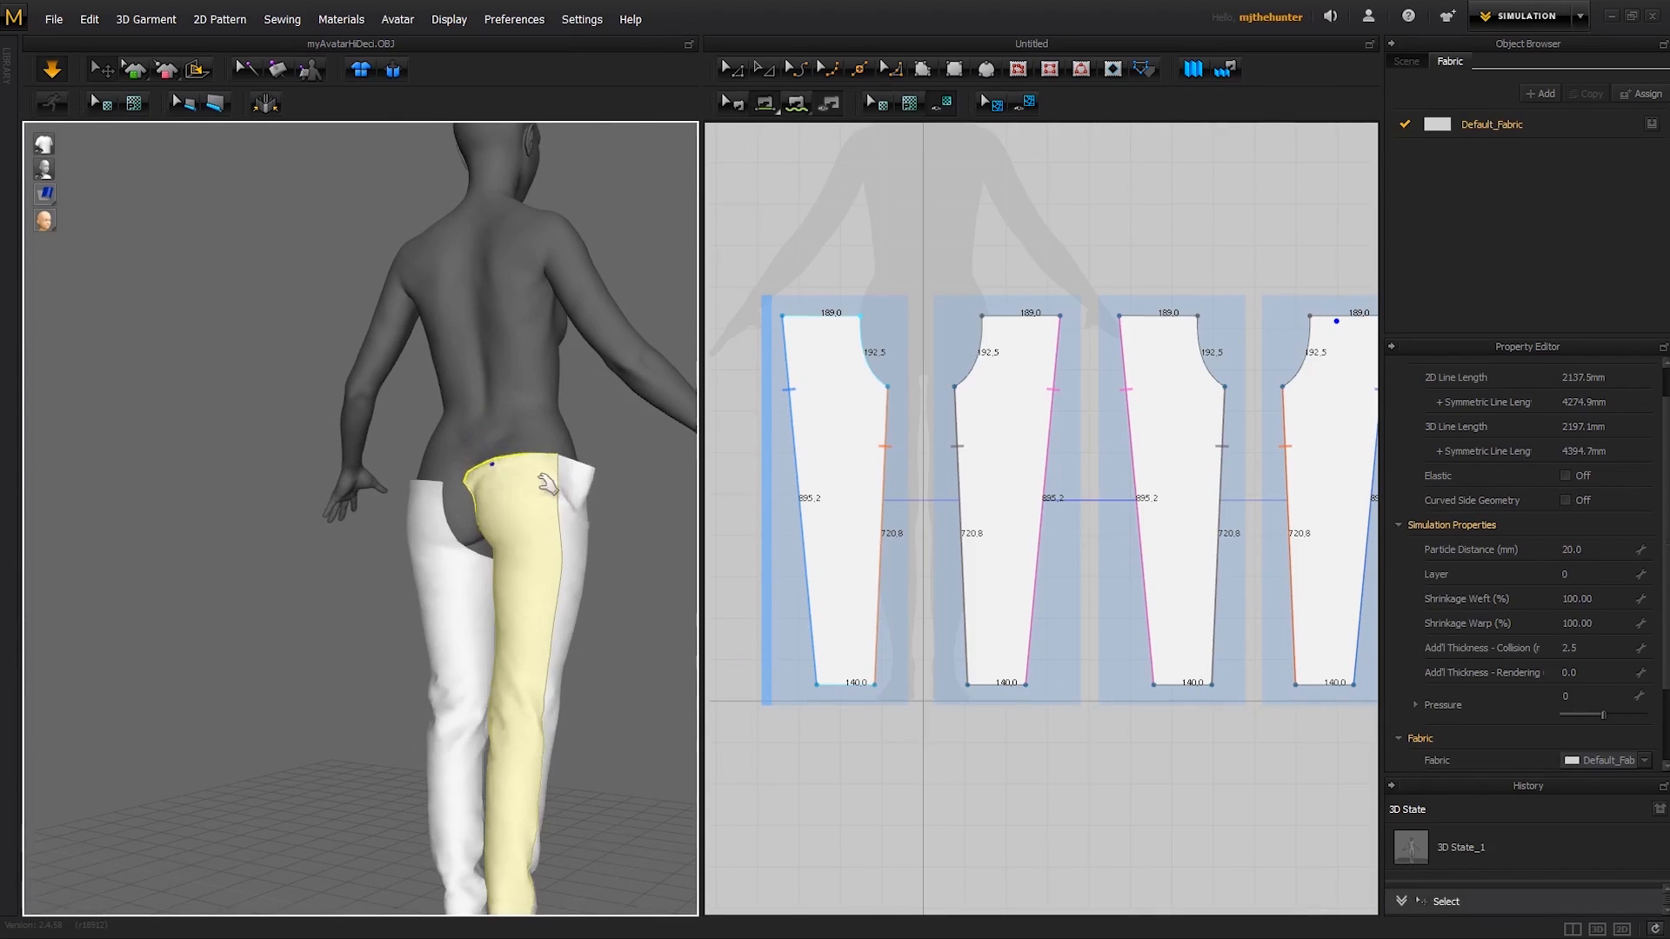
{"action": "right_click_drag", "start_coordinate": [548, 484], "coordinate": [469, 577]}
{"action": "left_click", "coordinate": [647, 539]}
{"action": "right_click_drag", "start_coordinate": [550, 477], "coordinate": [576, 526]}
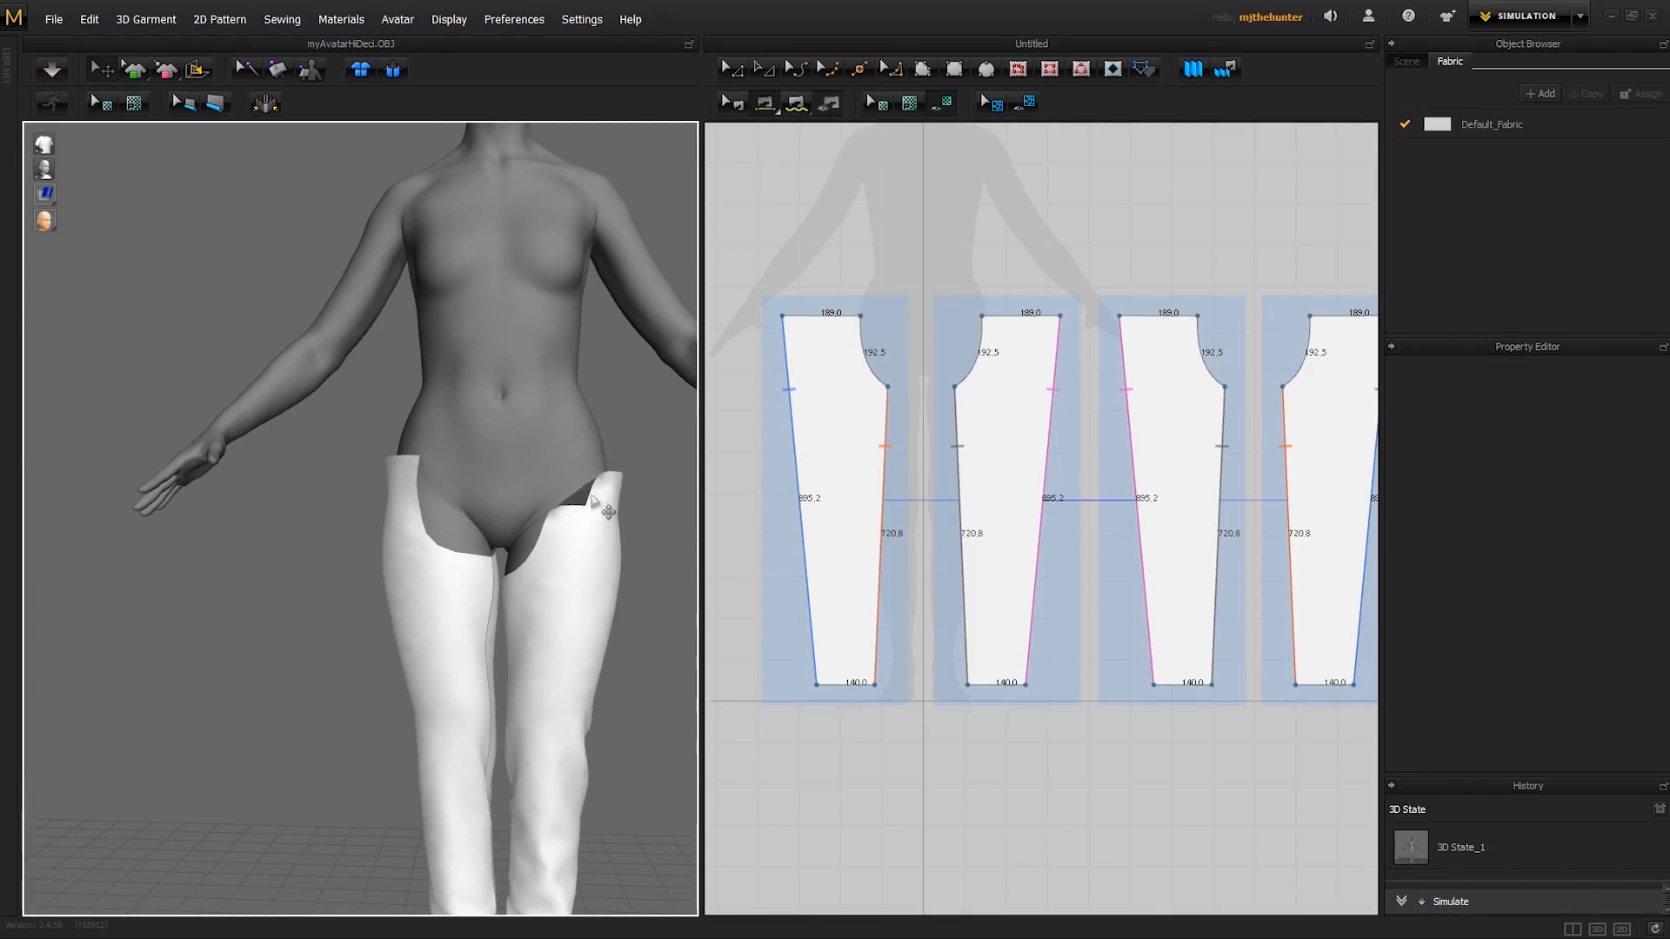
- Move the crotch points of the first and second patterns outward, extending their crotch curves to about 213 mm and 206 mm
{"action": "key", "text": "a"}
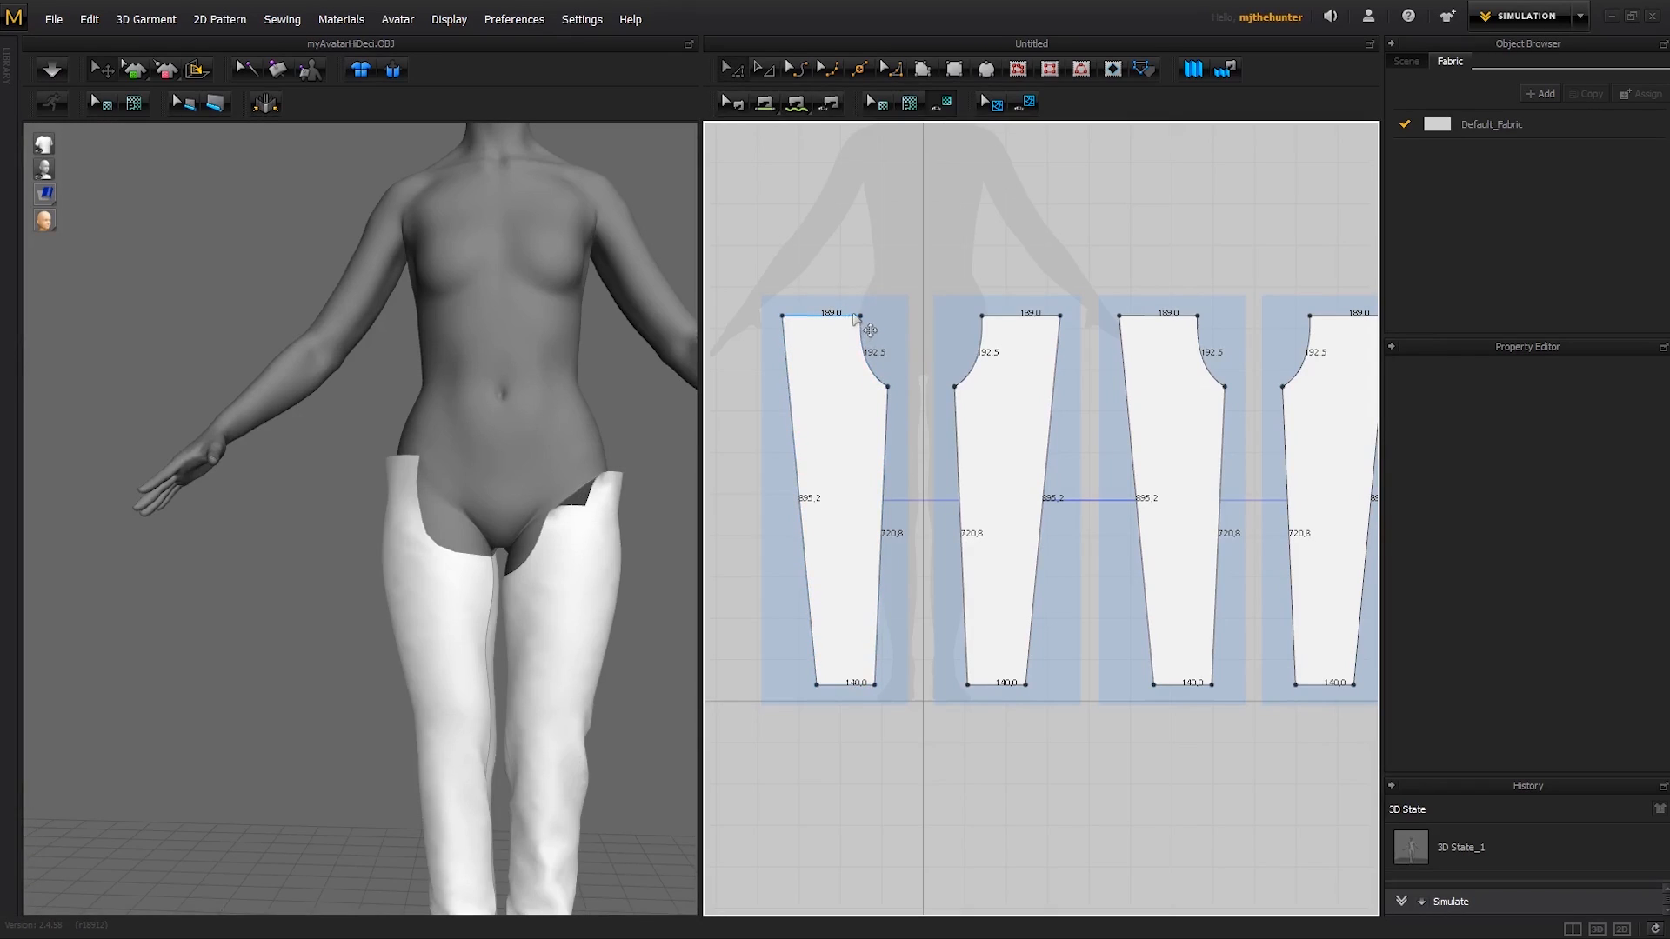
{"action": "left_click", "coordinate": [888, 388]}
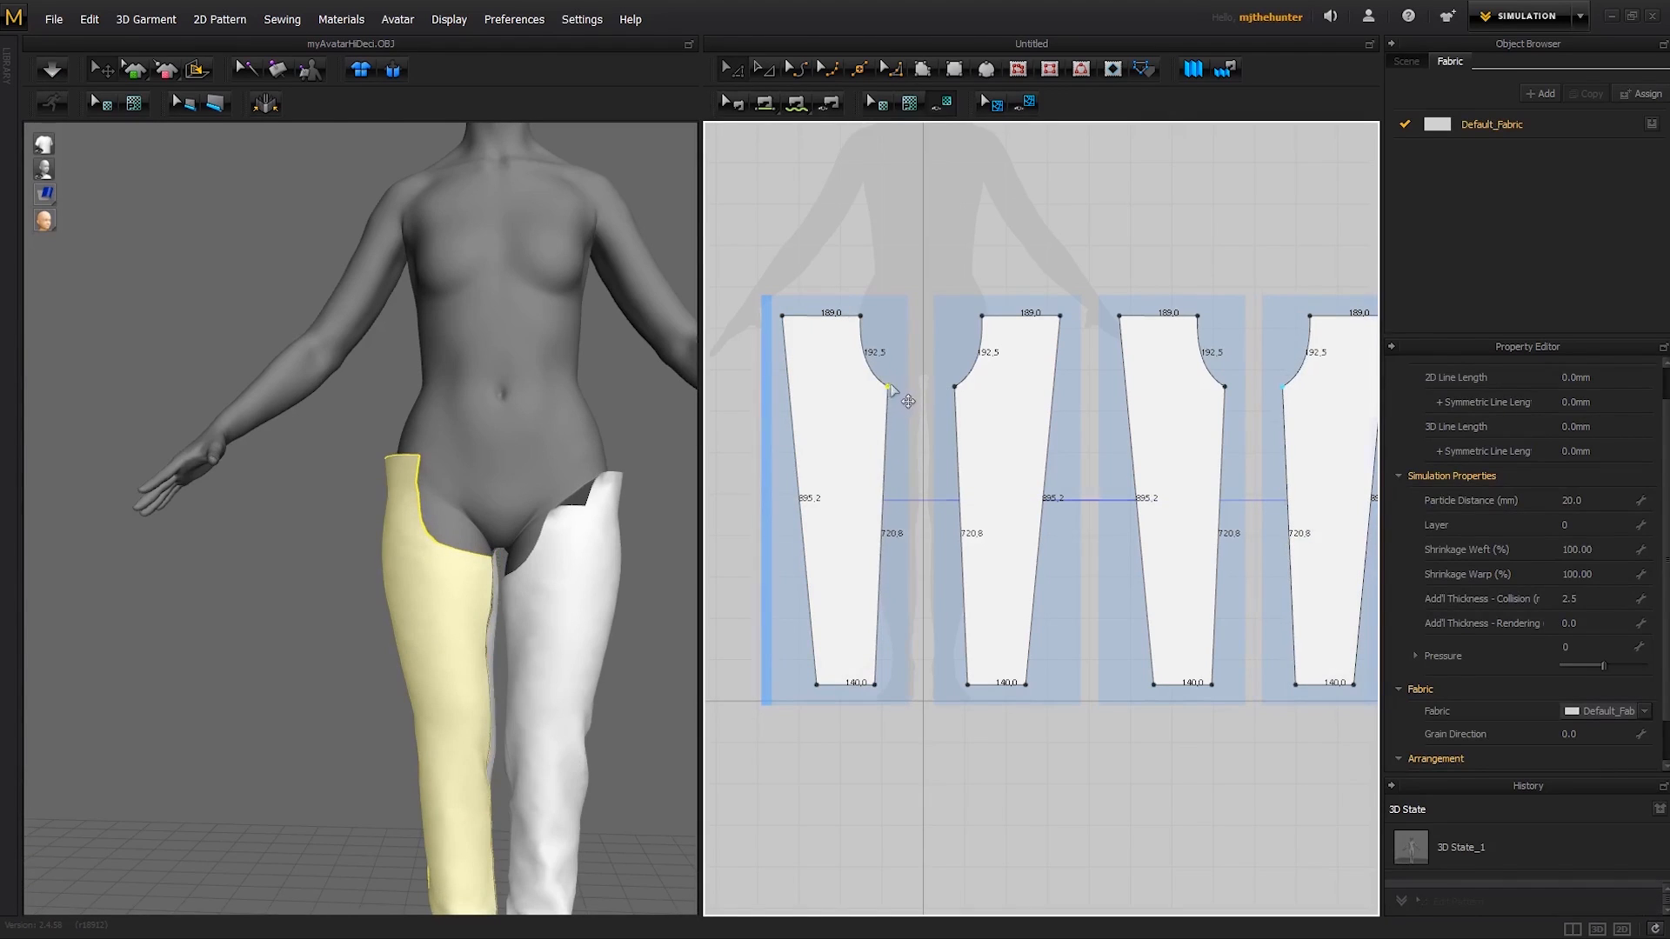
{"action": "left_click_drag", "start_coordinate": [889, 389], "coordinate": [942, 387]}
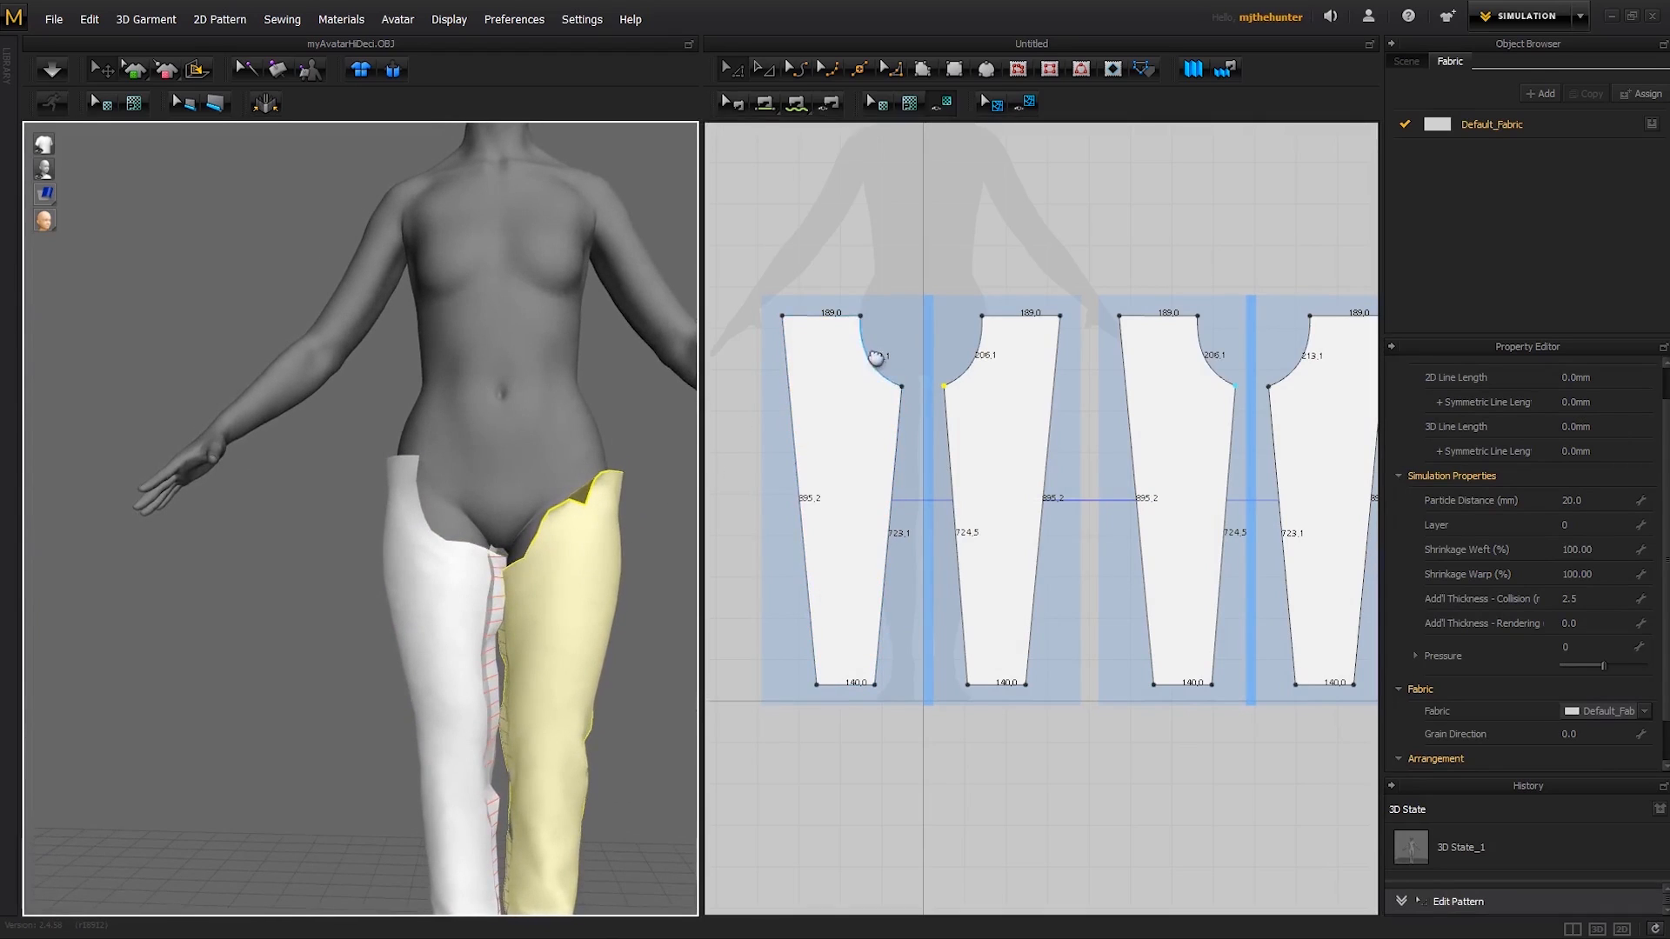
- Raise the inner waist corners of the first and second patterns, lengthening their crotch curves to about 232 mm and 222 mm
{"action": "middle_click_drag", "start_coordinate": [876, 358], "coordinate": [884, 394]}
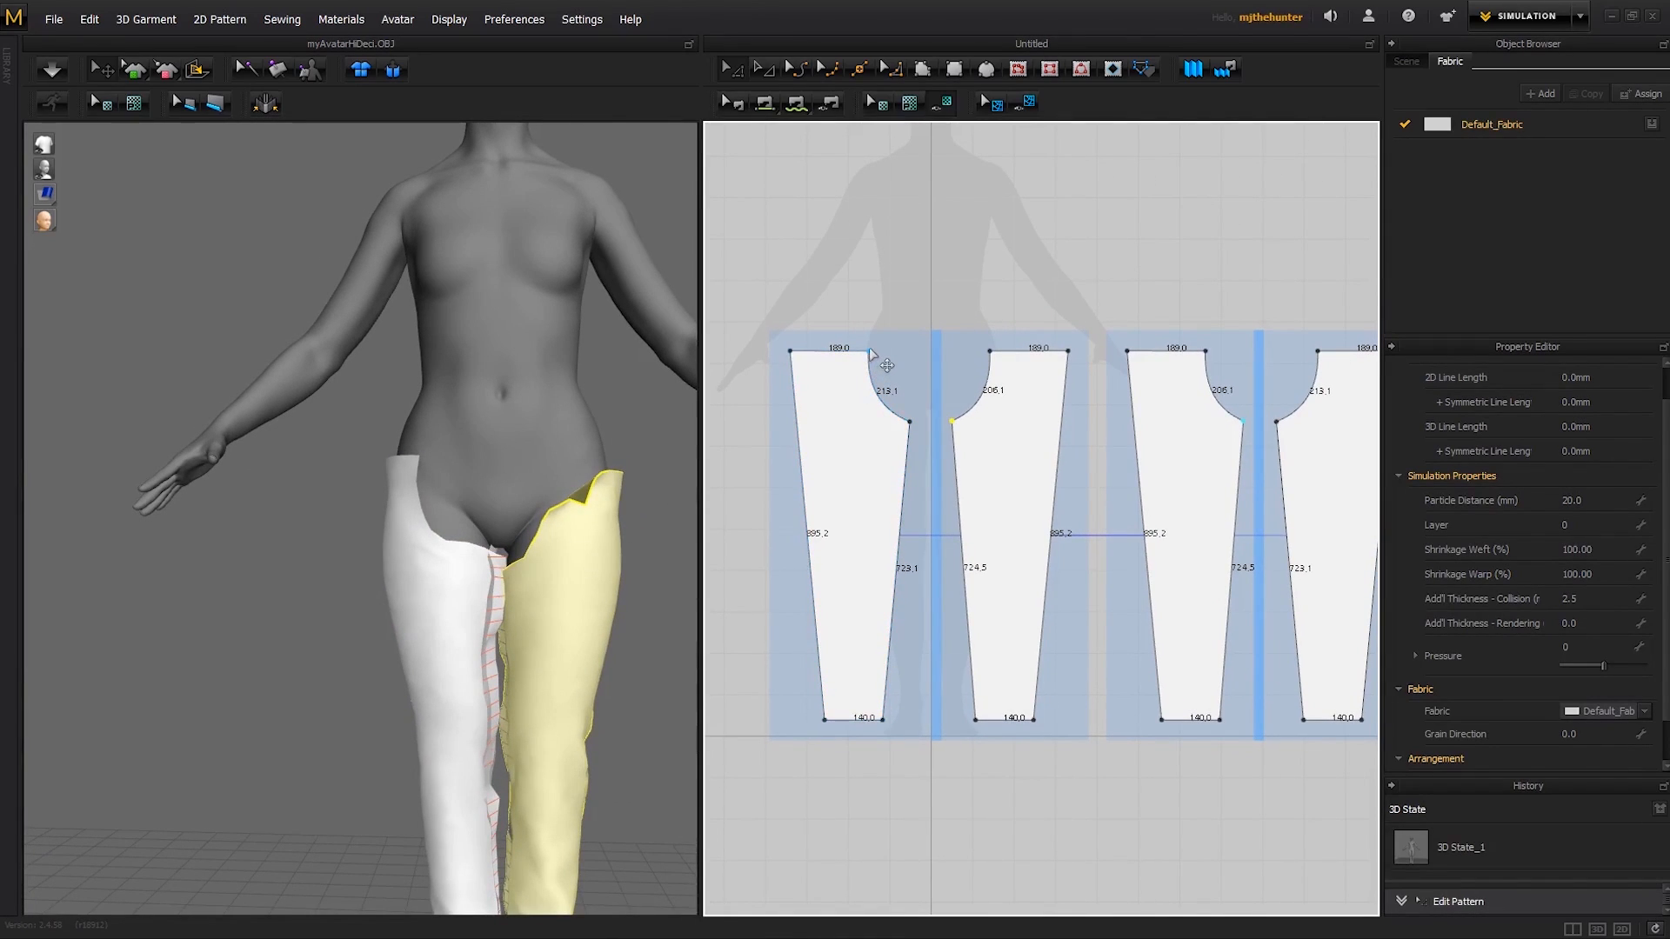
{"action": "left_click_drag", "start_coordinate": [869, 348], "coordinate": [869, 342]}
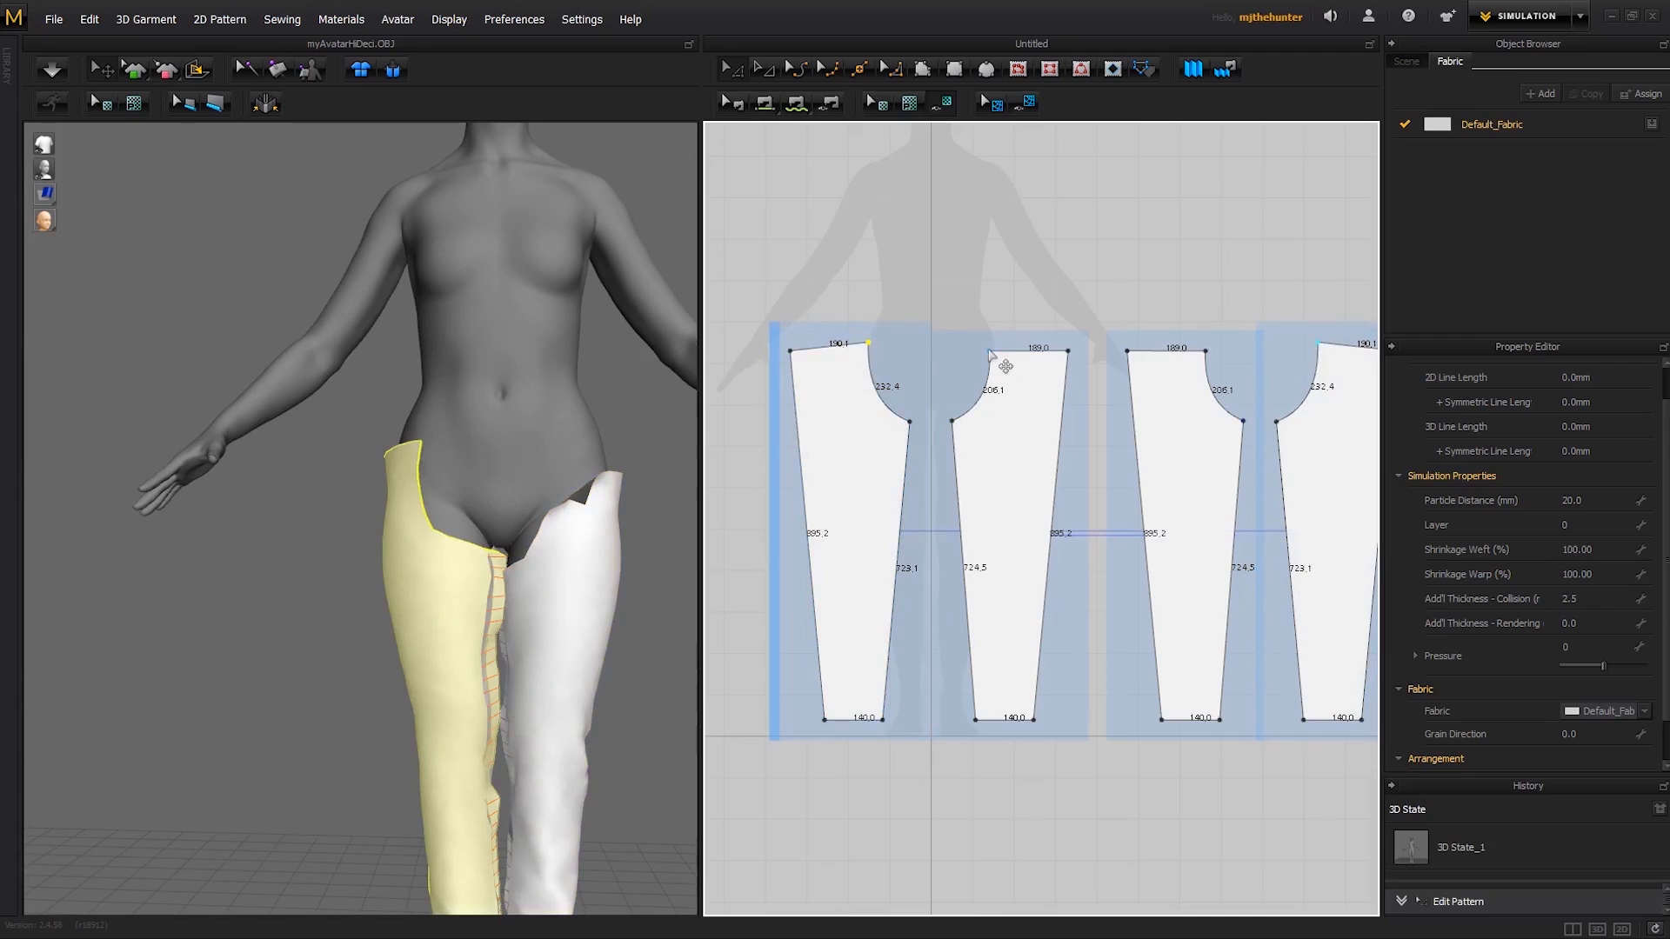
{"action": "left_click_drag", "start_coordinate": [990, 352], "coordinate": [990, 346]}
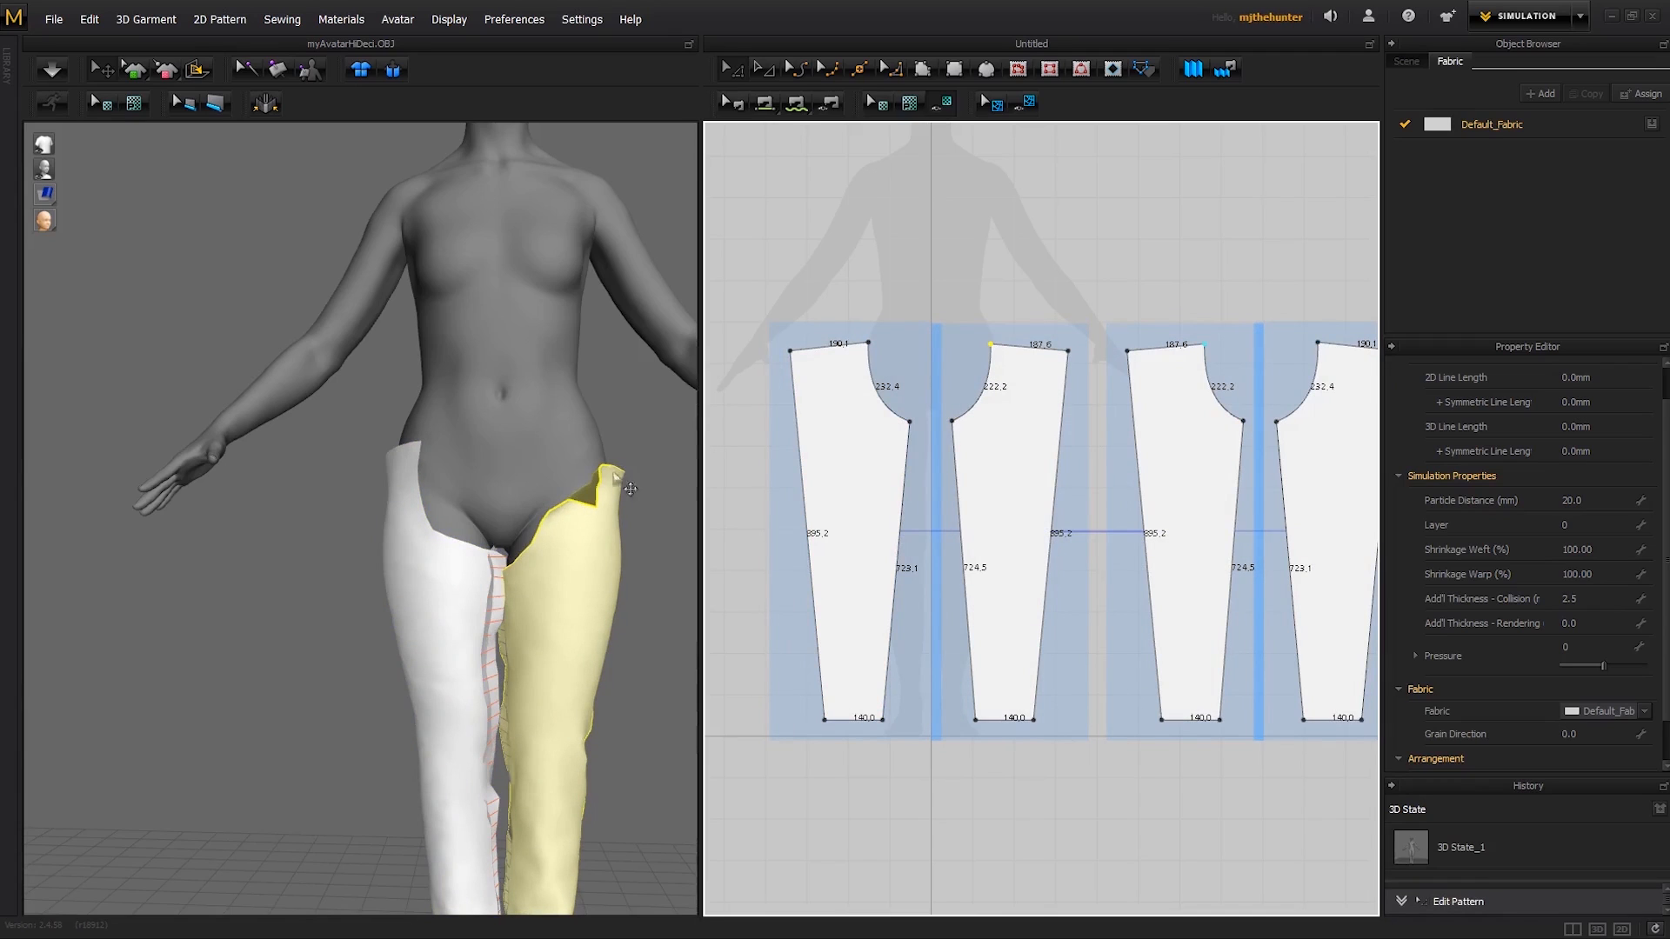
{"action": "right_click_drag", "start_coordinate": [616, 475], "coordinate": [619, 413]}
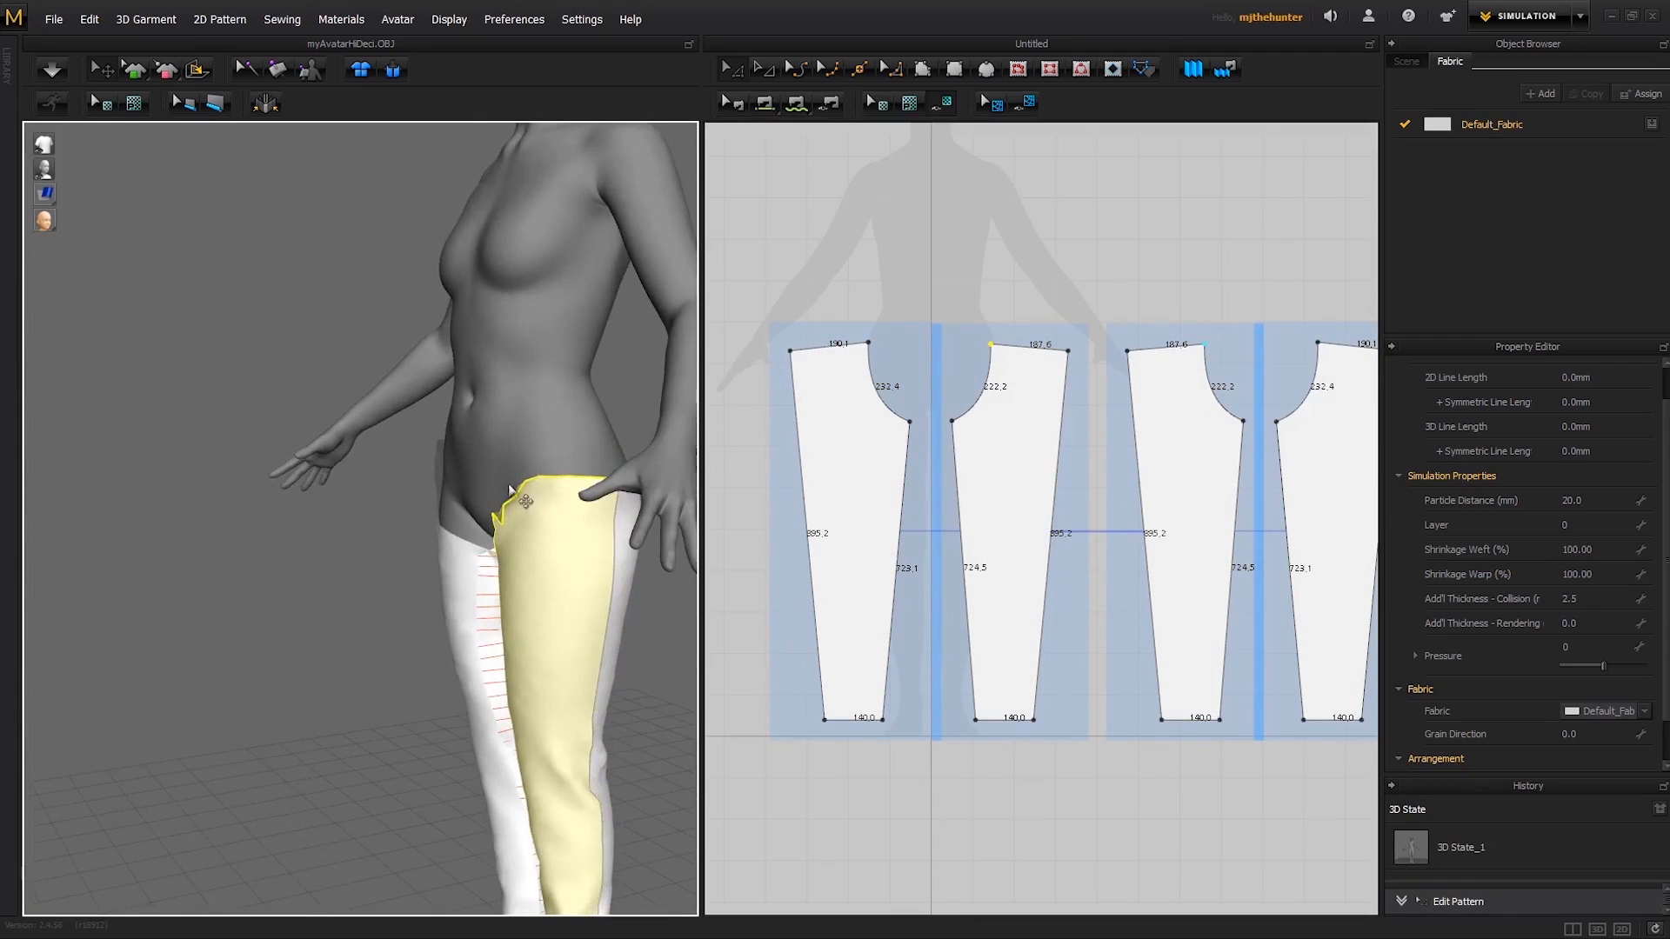
{"action": "right_click_drag", "start_coordinate": [489, 504], "coordinate": [618, 508]}
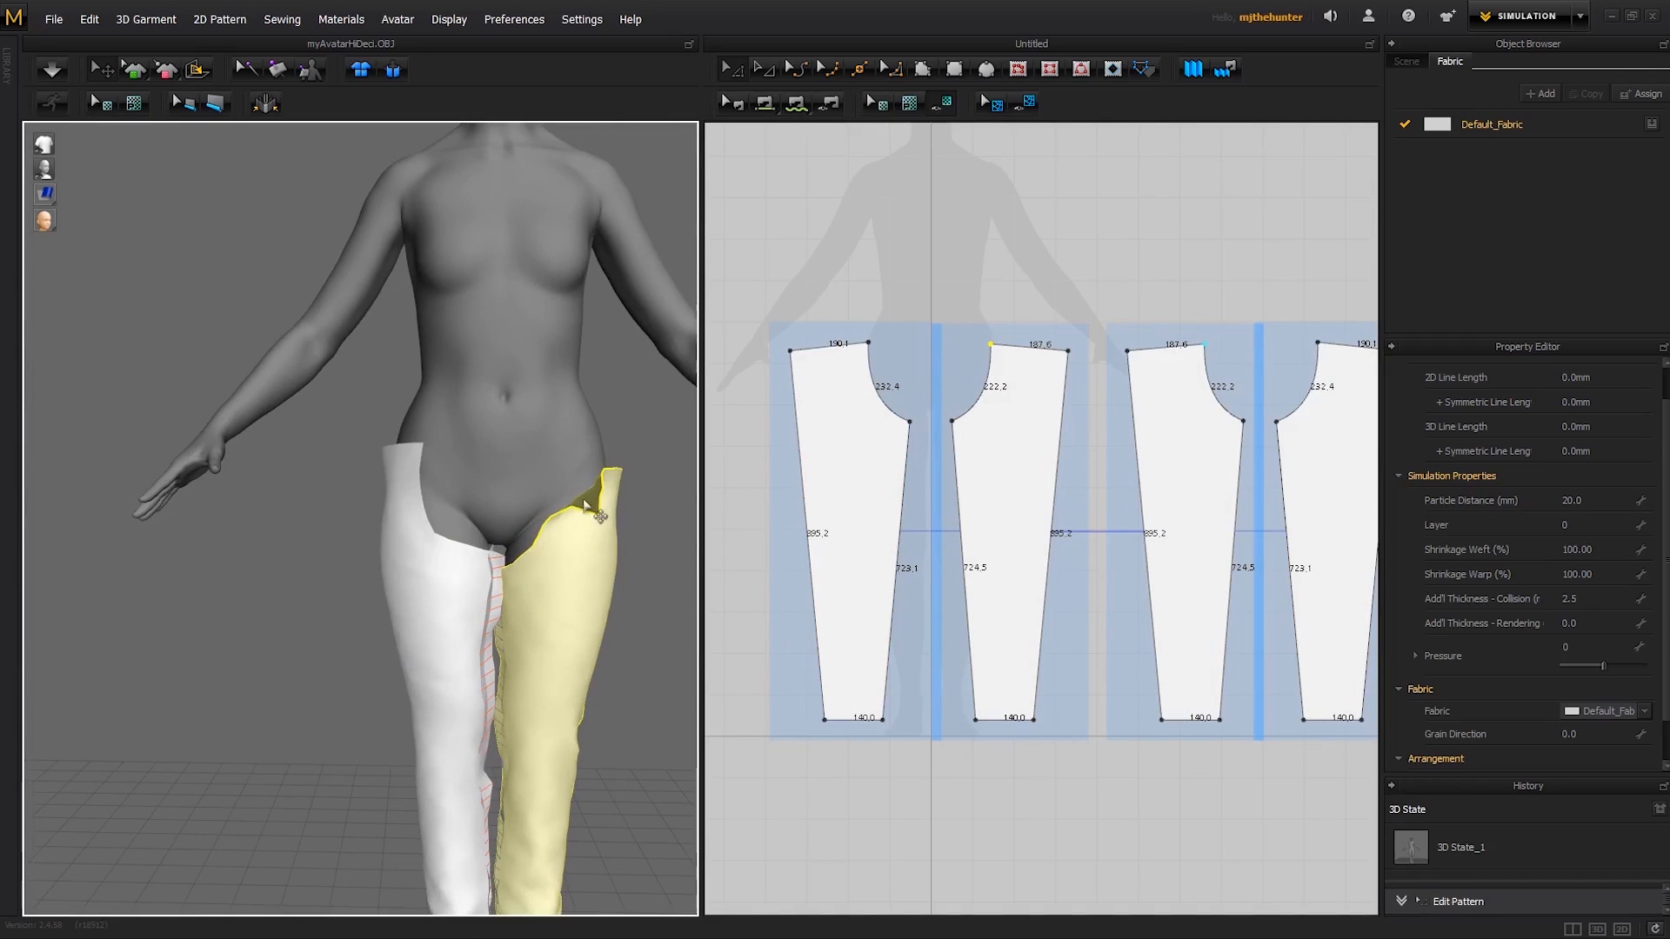
- Simulate the edited patterns and tug both front panels at the waist, checking the crotch opening from front and back
{"action": "key", "text": "space"}
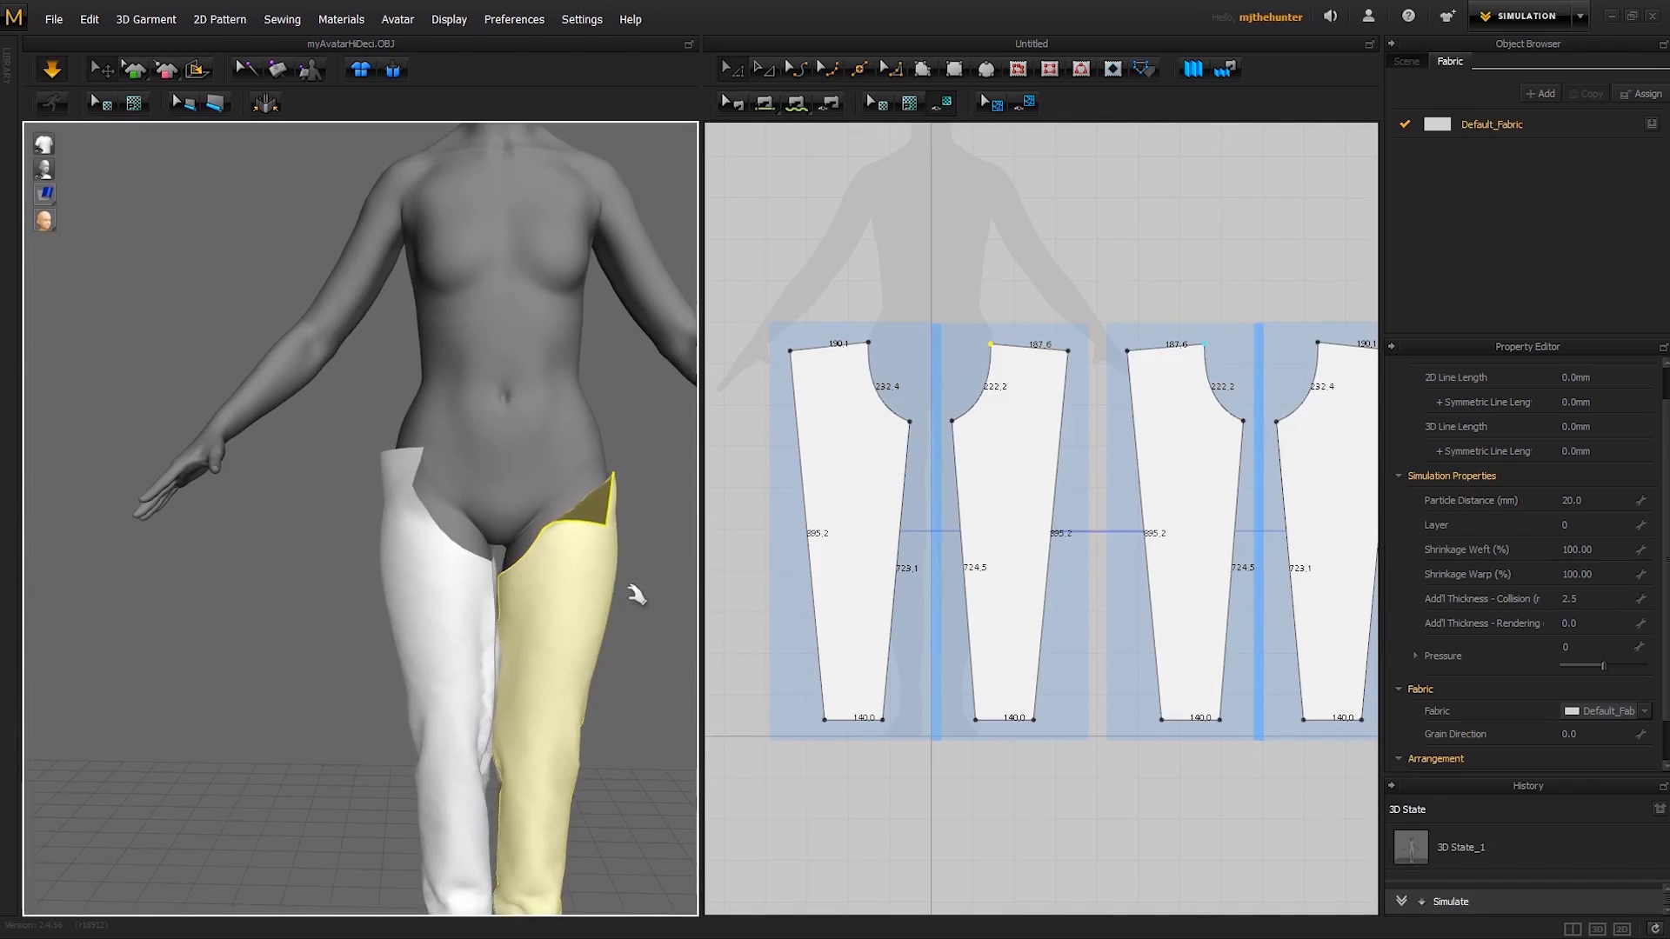
{"action": "left_click", "coordinate": [588, 477]}
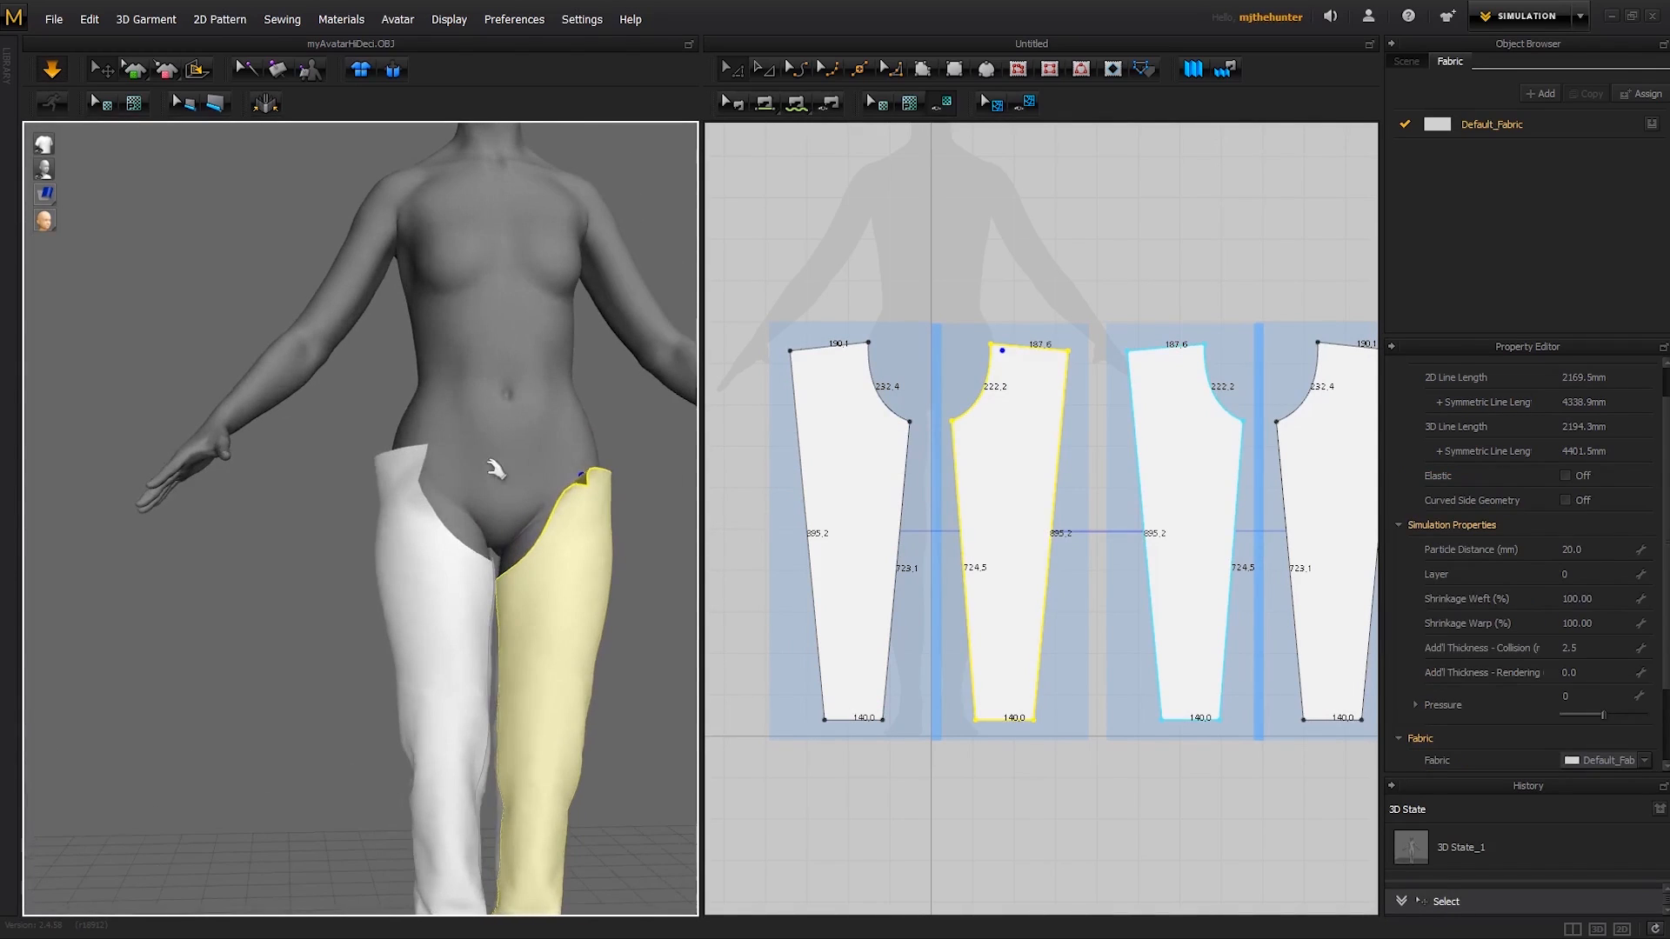
{"action": "left_click_drag", "start_coordinate": [424, 477], "coordinate": [600, 435]}
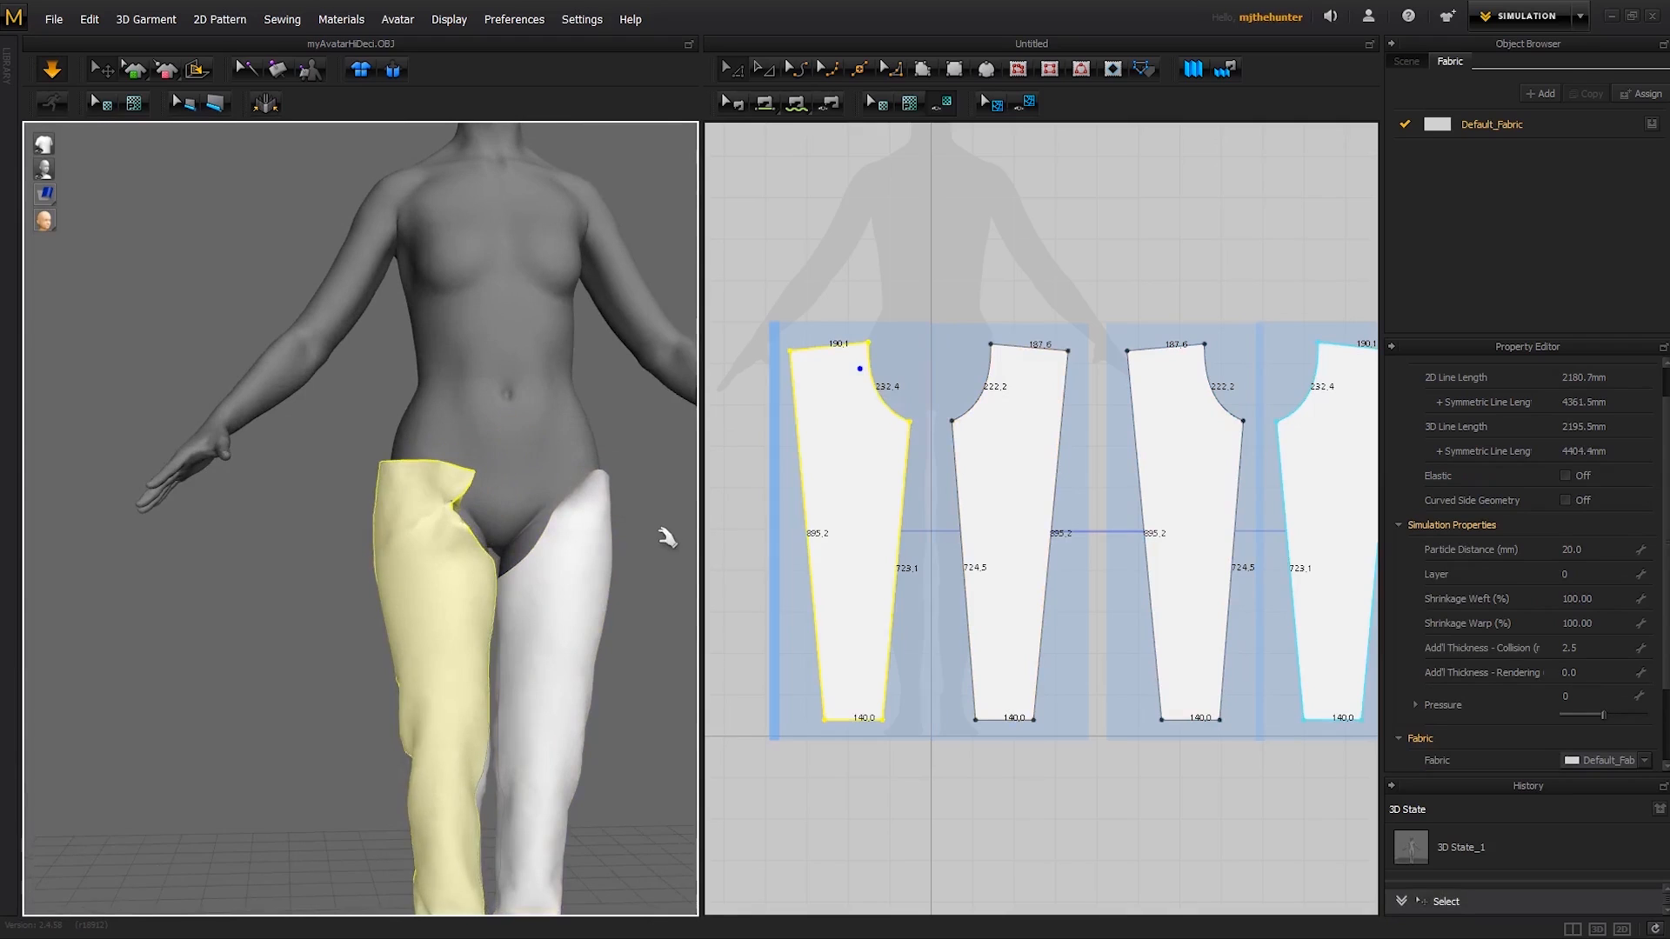
{"action": "left_click", "coordinate": [666, 534]}
{"action": "right_click_drag", "start_coordinate": [665, 534], "coordinate": [492, 478]}
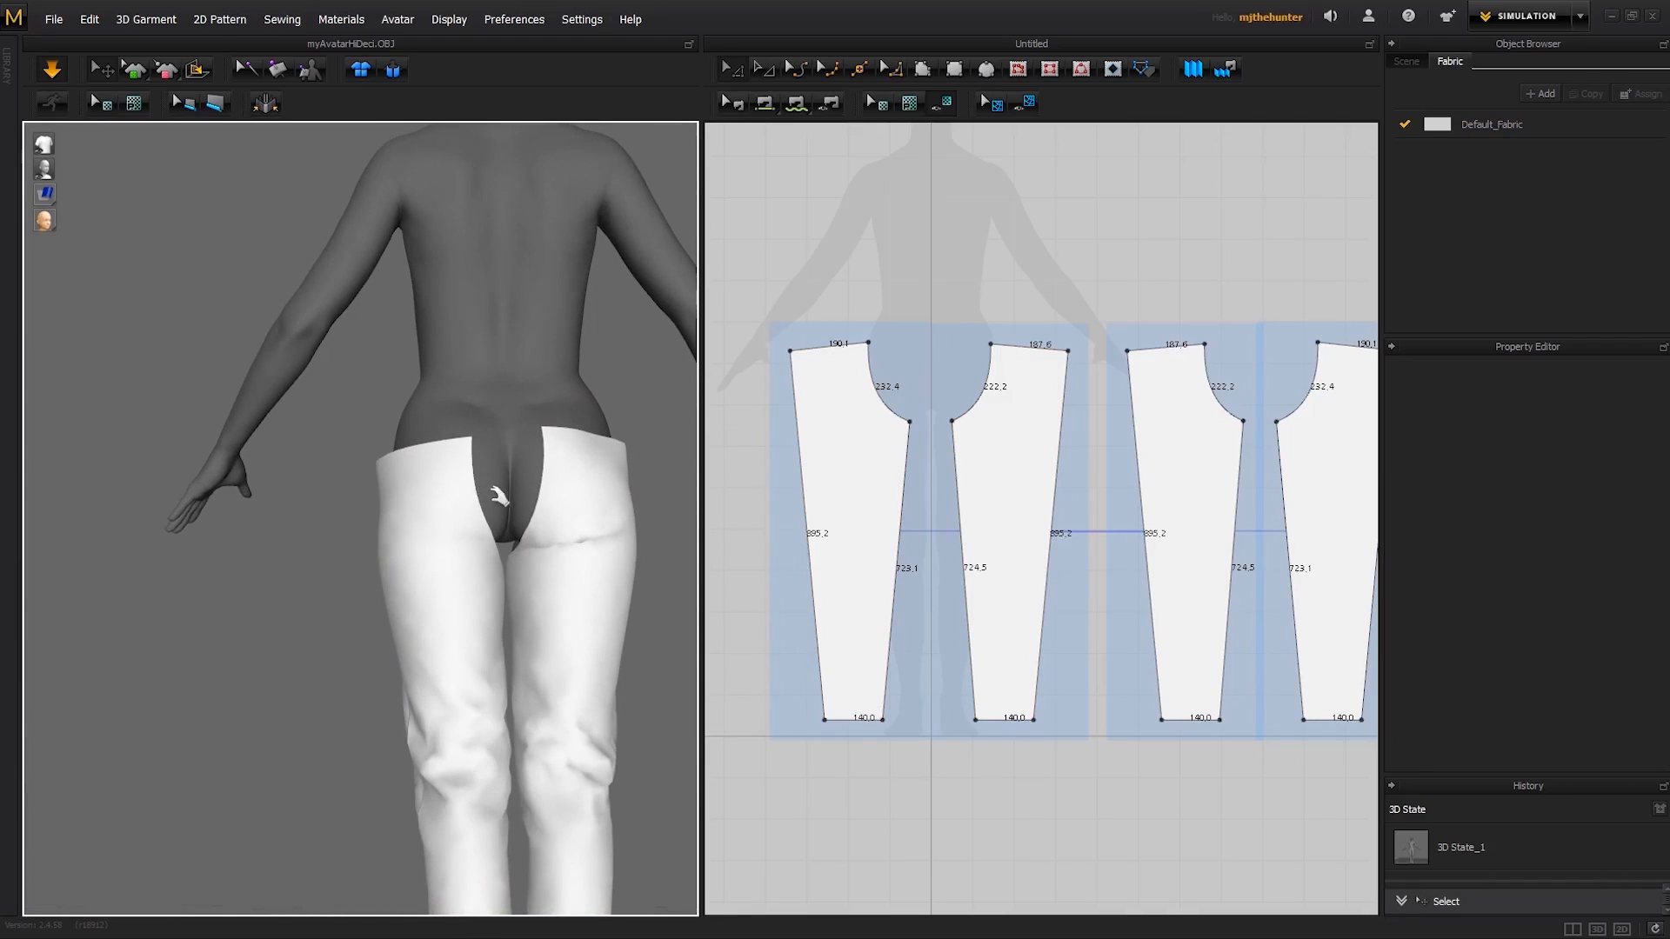
{"action": "right_click_drag", "start_coordinate": [519, 533], "coordinate": [545, 559]}
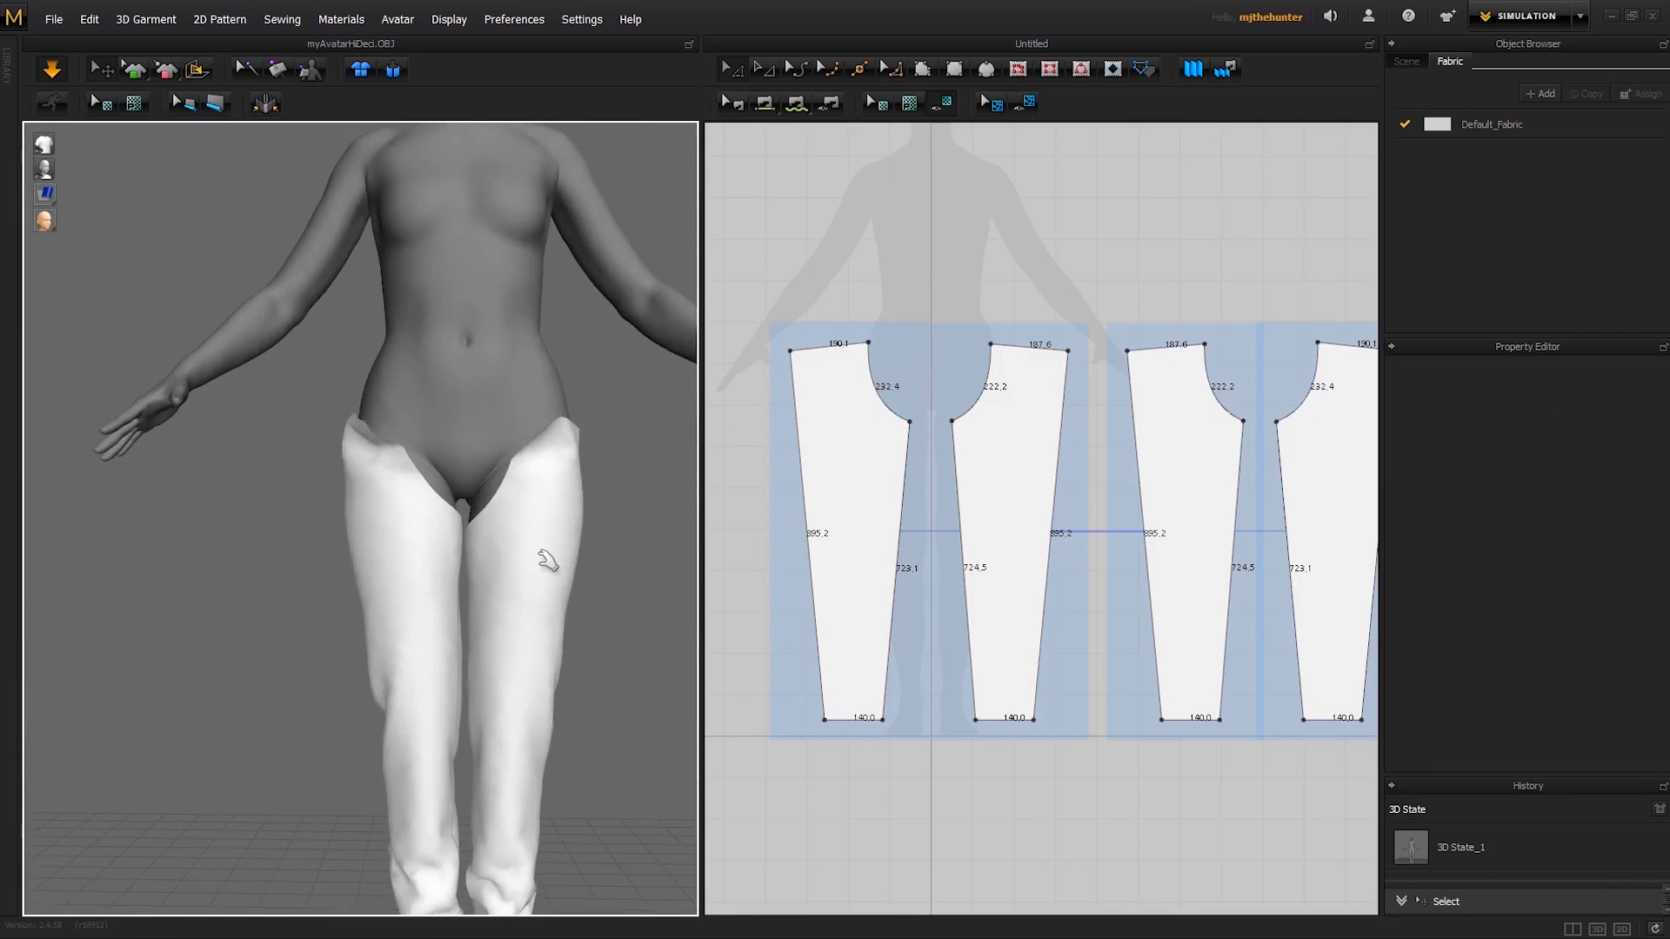
- Segment-sew the crotch curves of the first and second patterns together and simulate to close the centre seams
{"action": "key", "text": "n"}
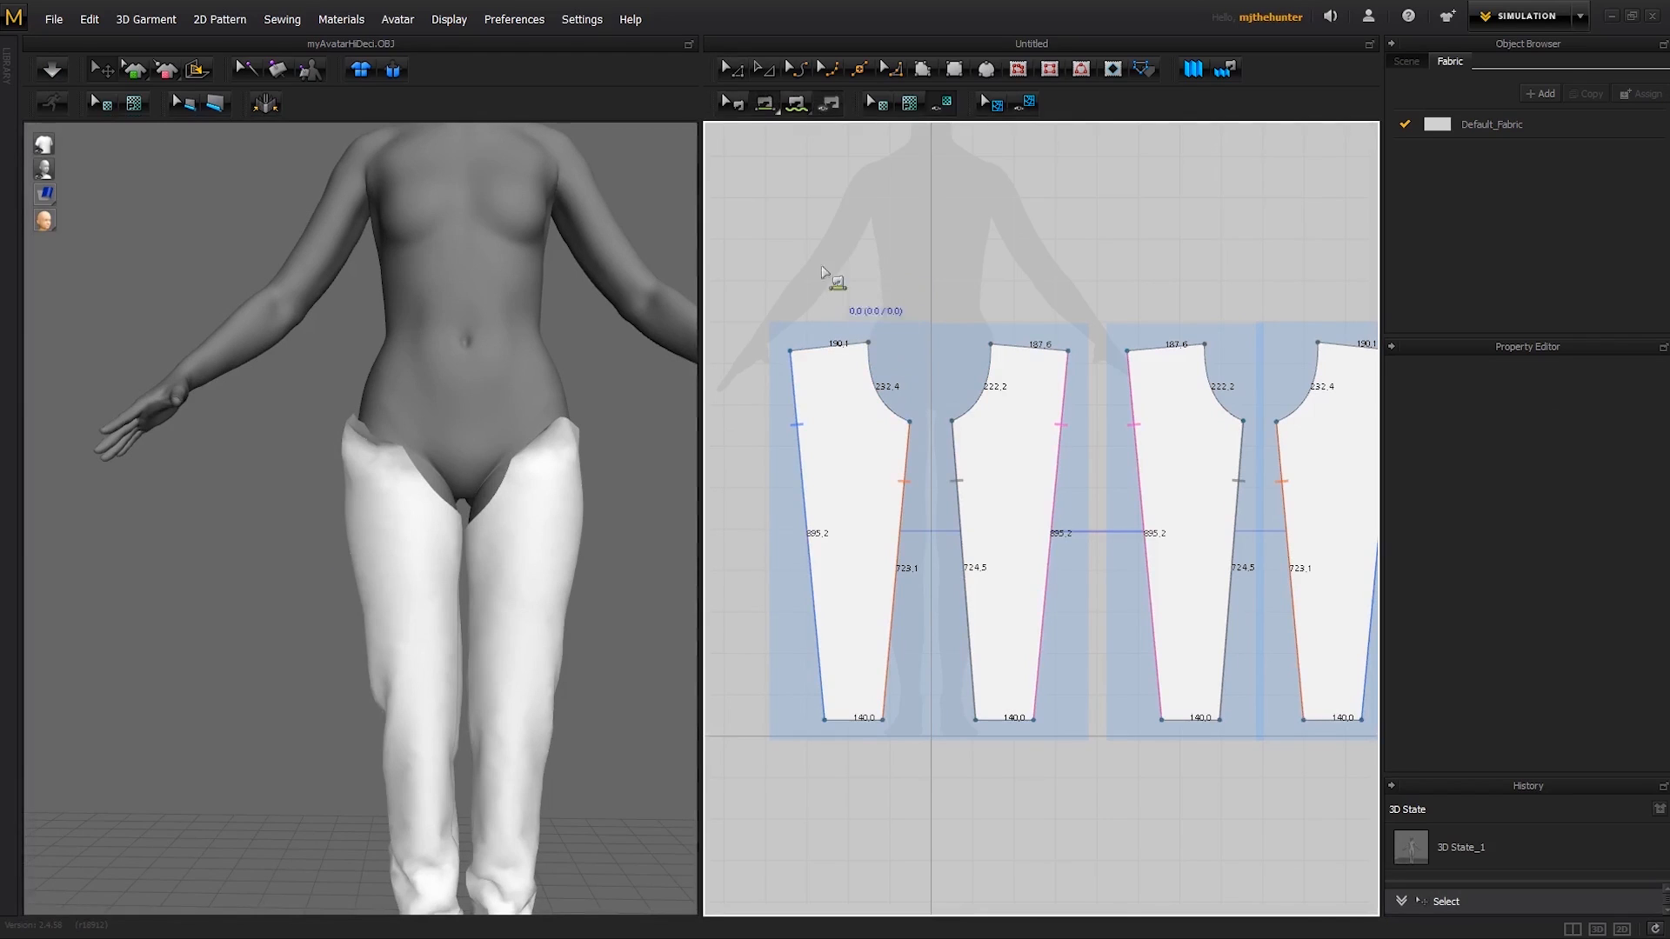
{"action": "left_click", "coordinate": [868, 368]}
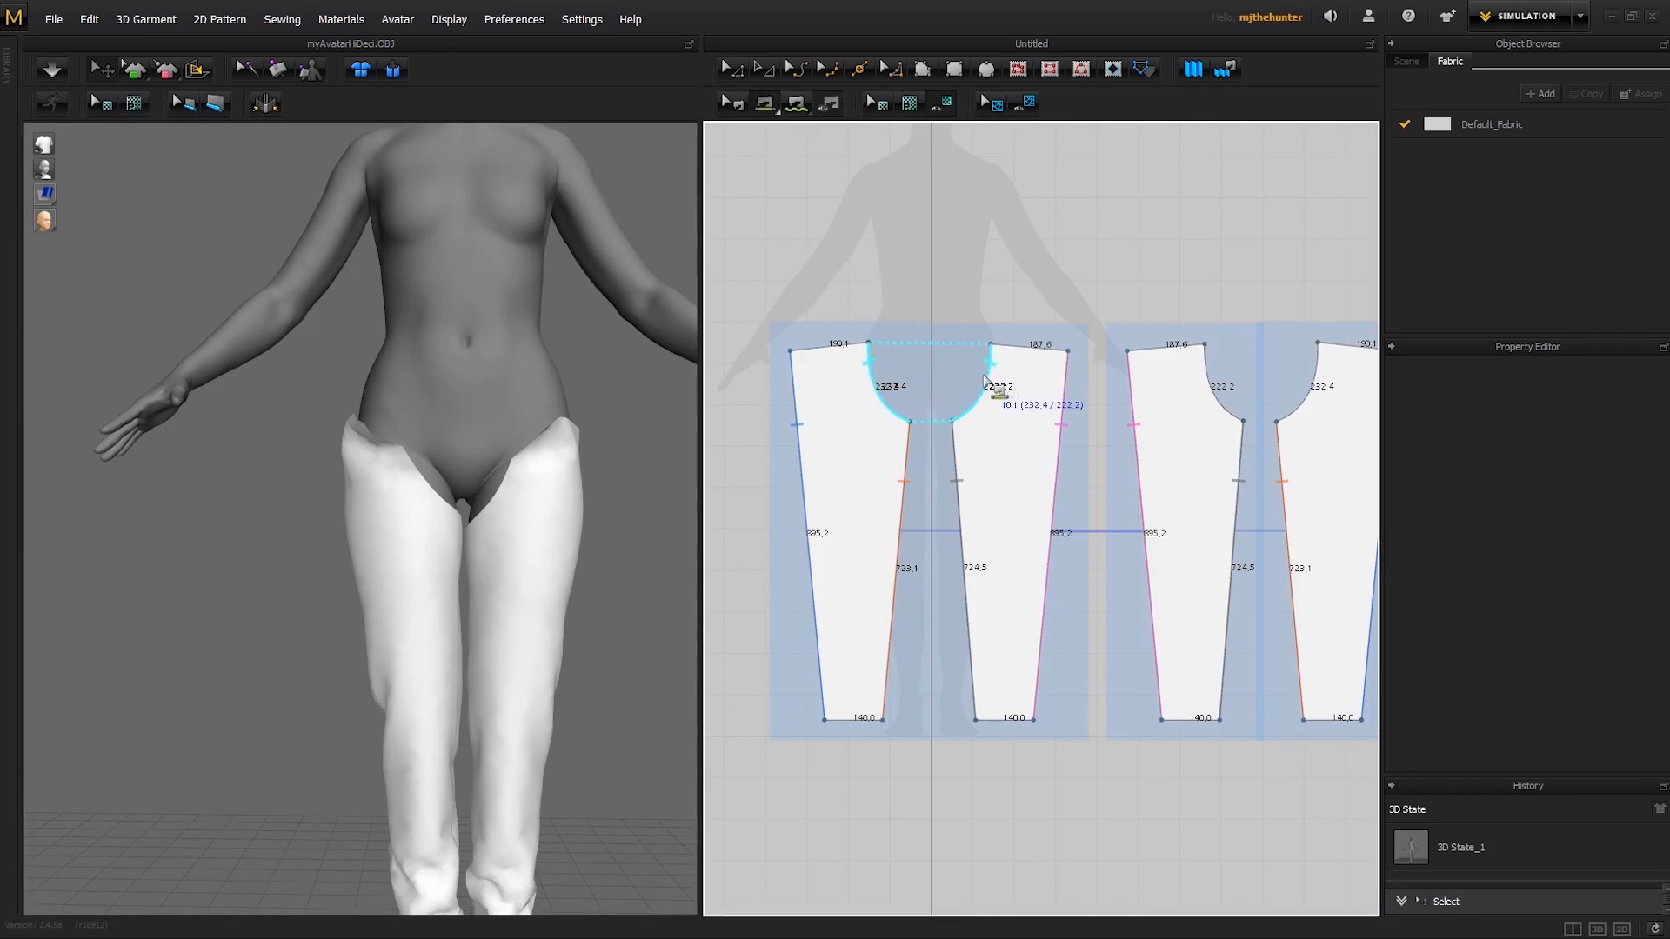
{"action": "left_click", "coordinate": [986, 382]}
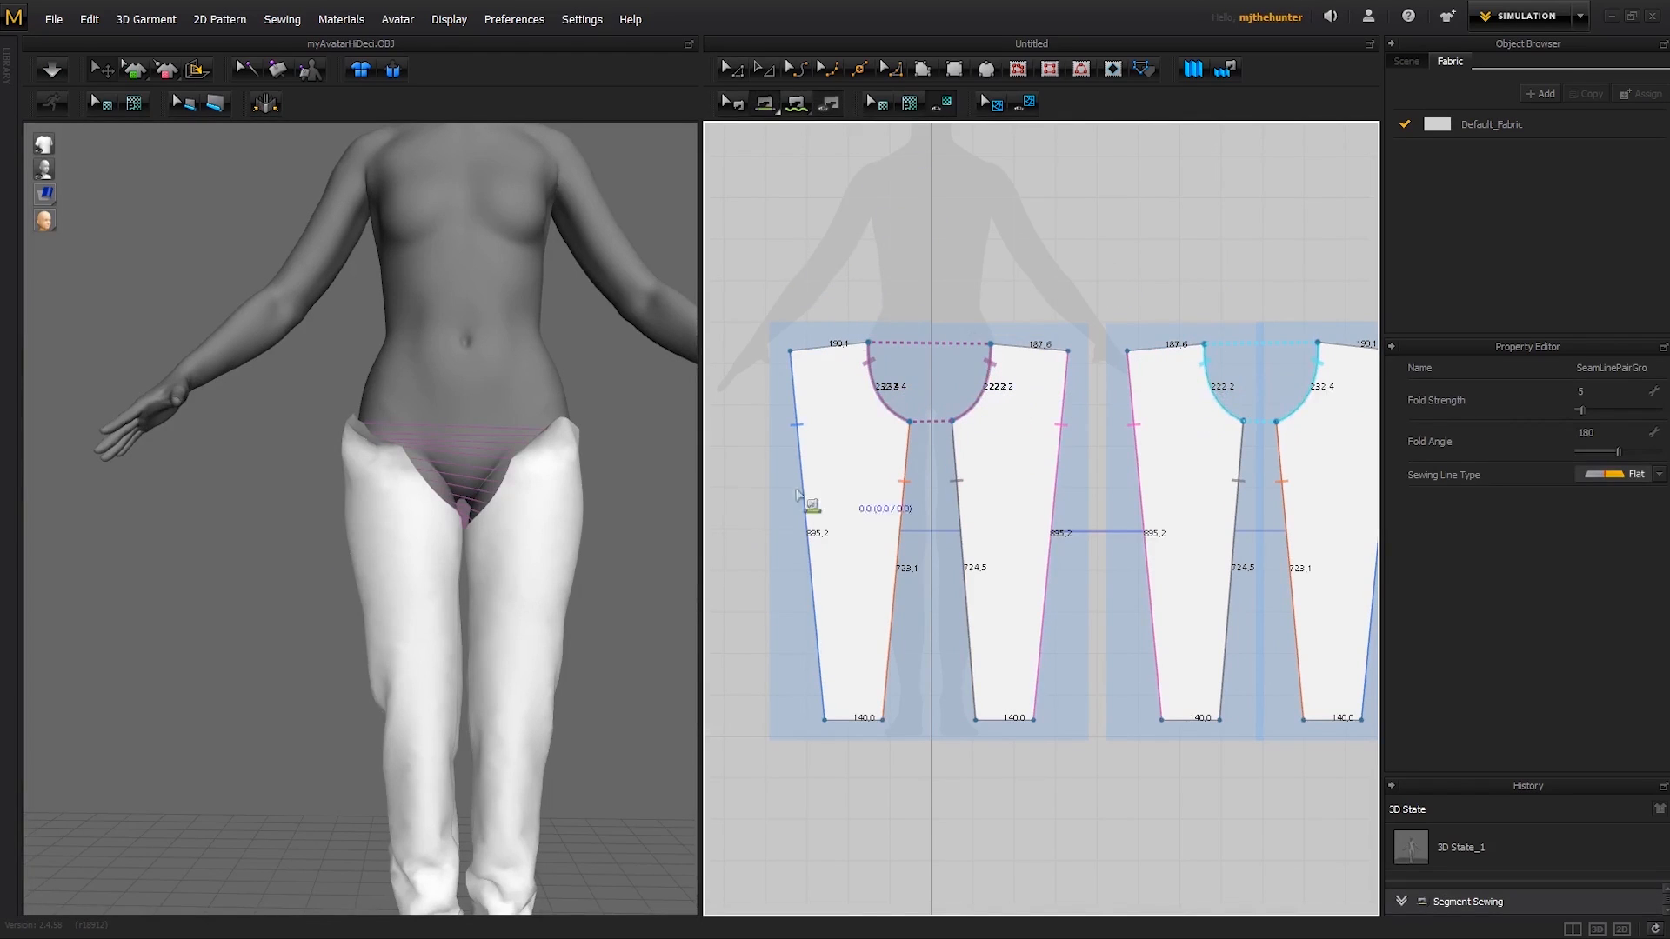
{"action": "right_click_drag", "start_coordinate": [649, 485], "coordinate": [310, 496]}
{"action": "key", "text": "space"}
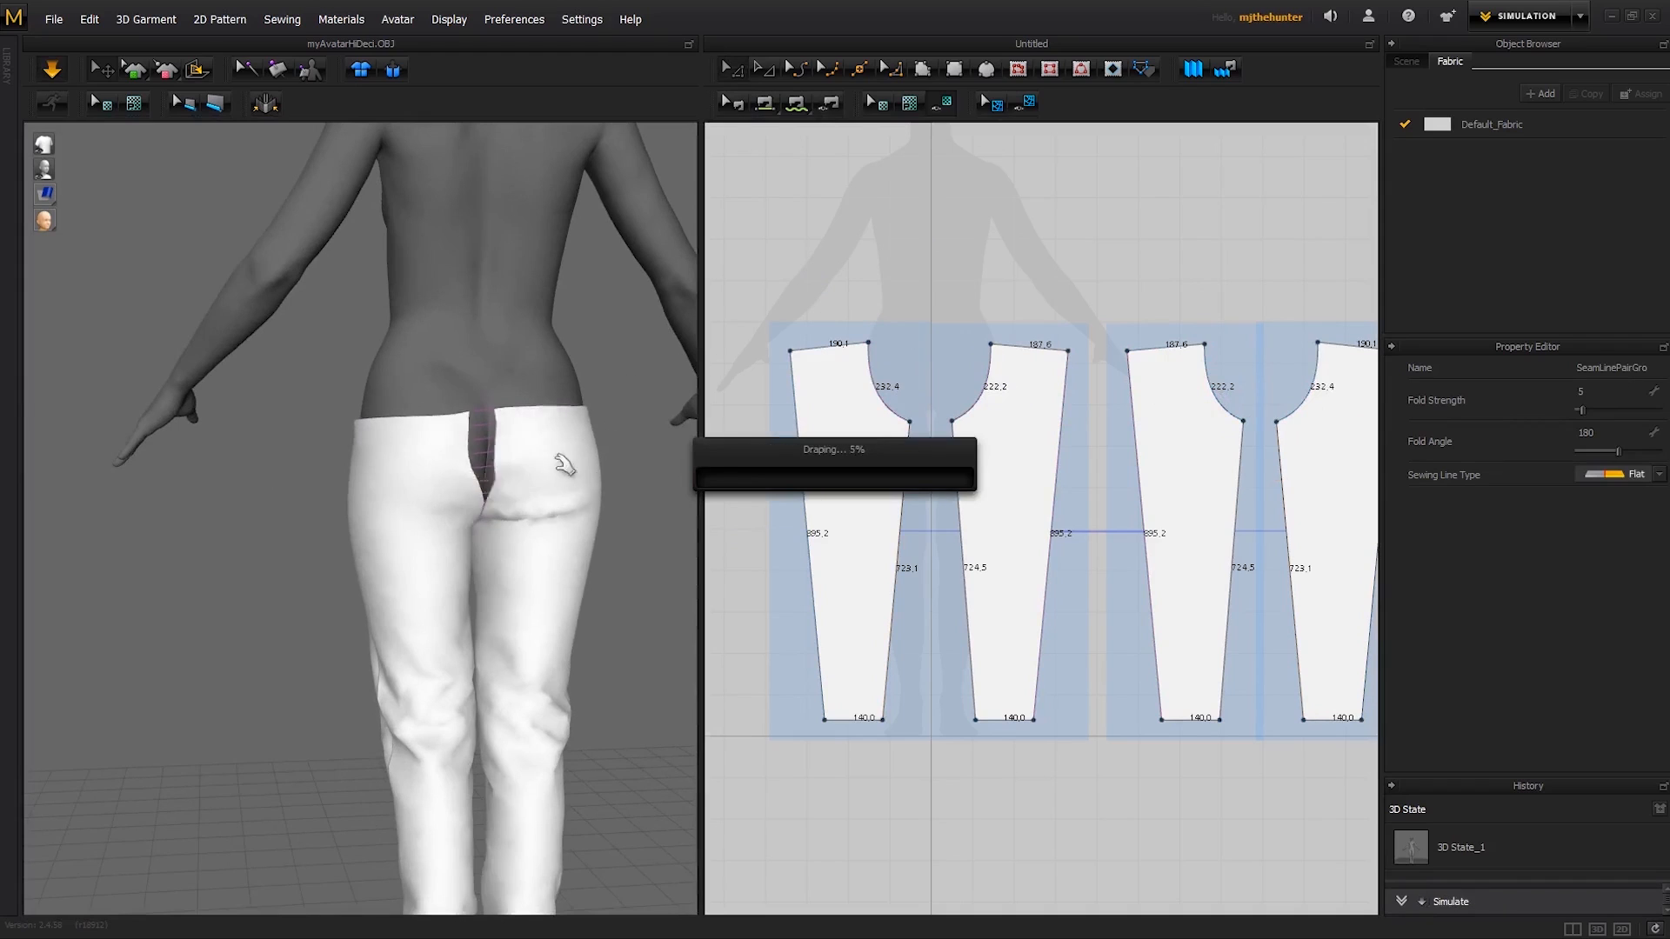
- Tug the seat and waist of the simulated trousers from behind to settle the centre back seam
{"action": "right_click_drag", "start_coordinate": [518, 466], "coordinate": [516, 521]}
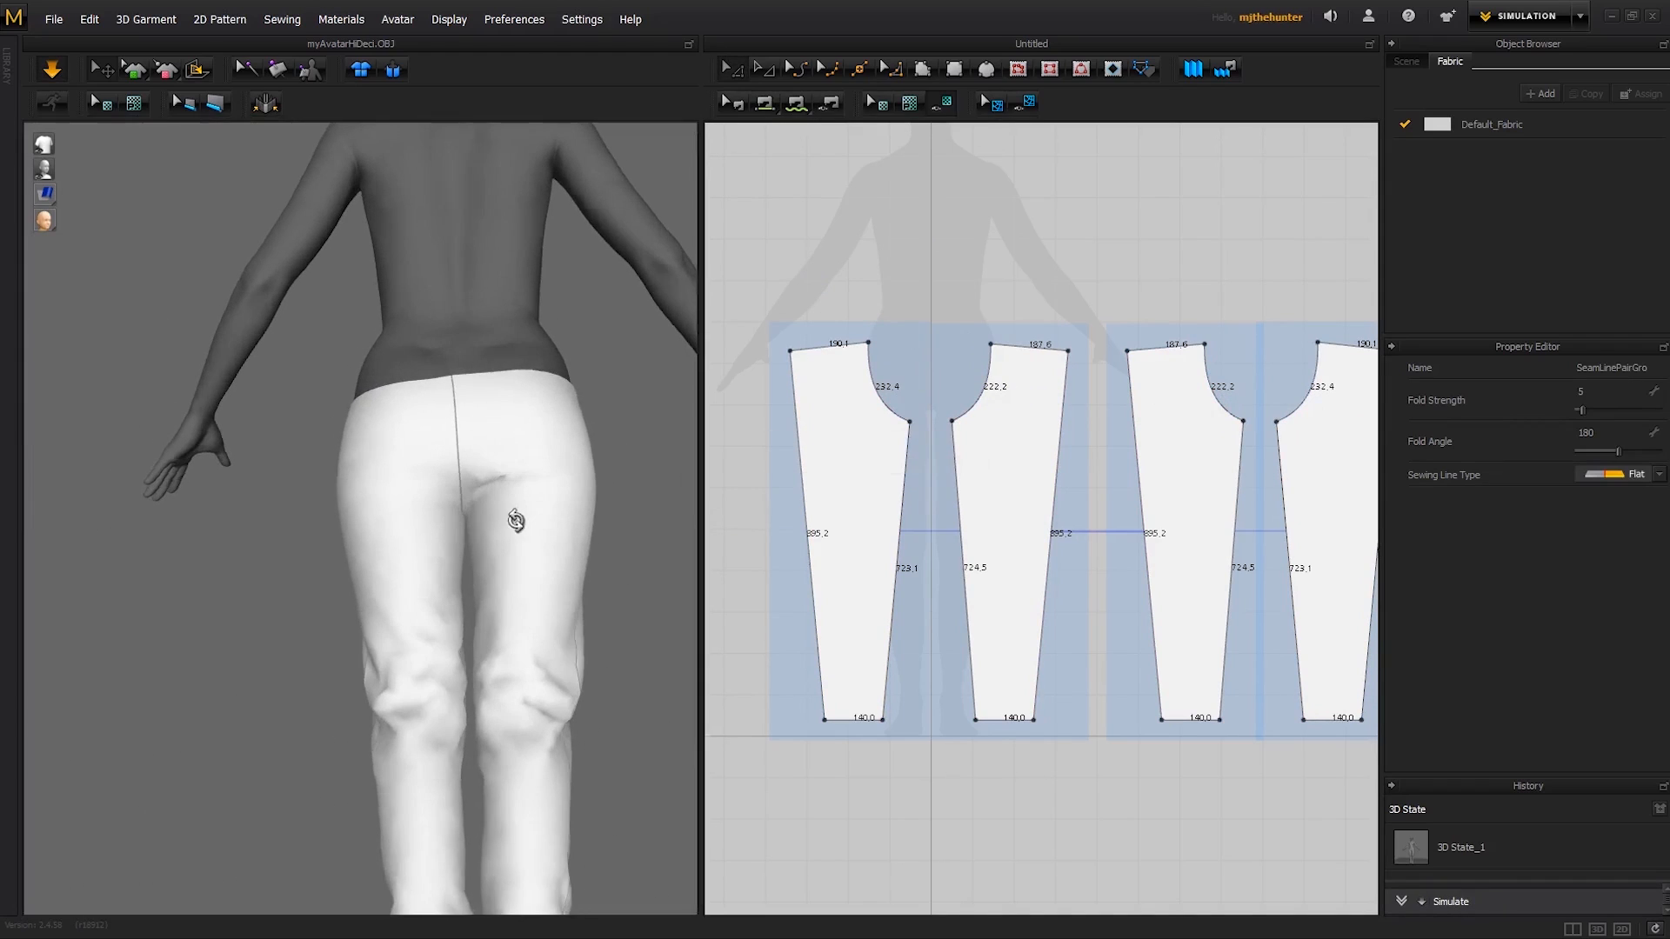
{"action": "left_click", "coordinate": [522, 496]}
{"action": "left_click", "coordinate": [645, 466]}
{"action": "right_click_drag", "start_coordinate": [645, 467], "coordinate": [654, 521]}
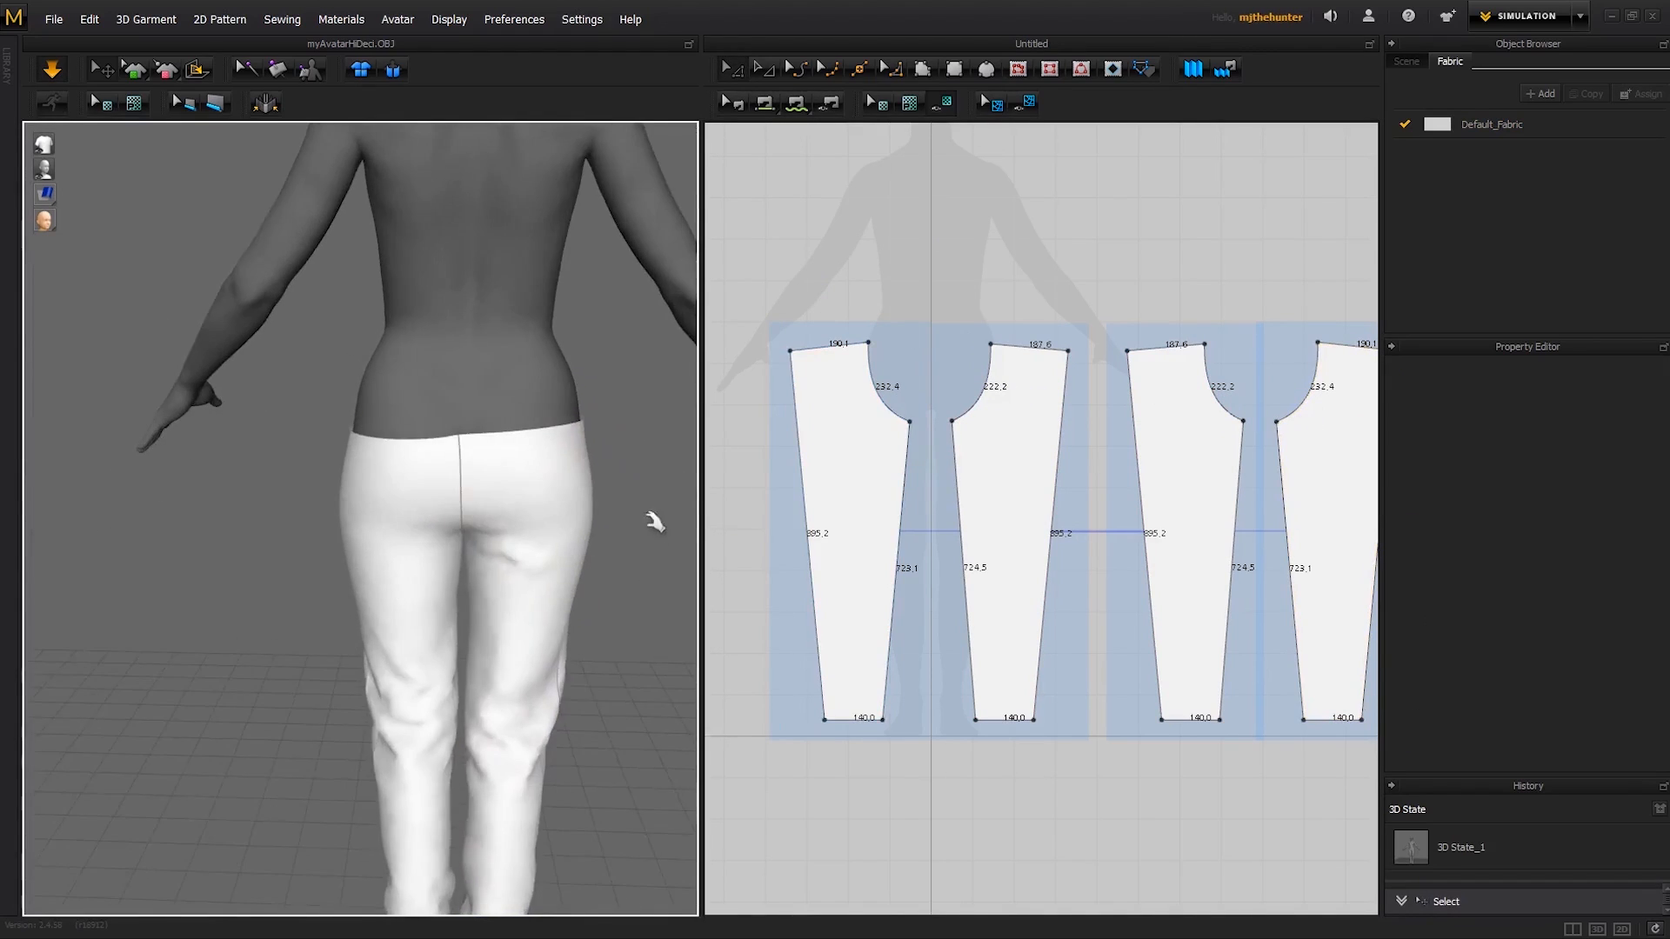
{"action": "scroll", "coordinate": [654, 522], "scroll_direction": "down", "scroll_amount": 3}
{"action": "right_click_drag", "start_coordinate": [402, 474], "coordinate": [455, 446]}
{"action": "left_click_drag", "start_coordinate": [378, 451], "coordinate": [387, 261]}
{"action": "left_click", "coordinate": [600, 487]}
{"action": "right_click_drag", "start_coordinate": [600, 487], "coordinate": [502, 475]}
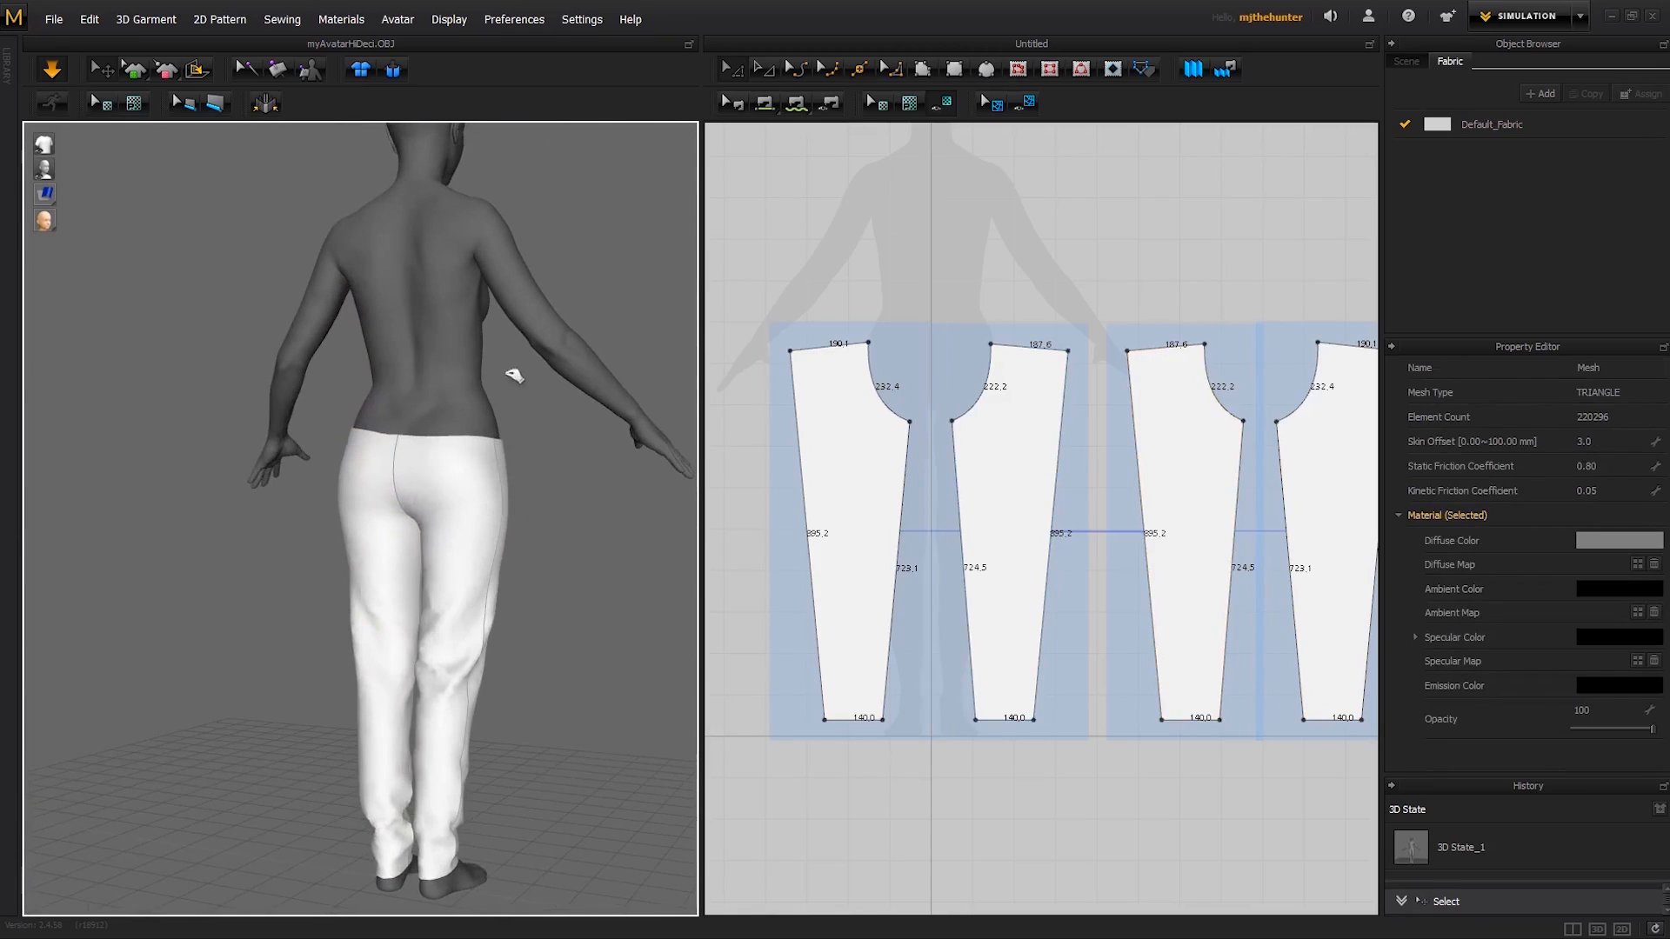
- Pull the waist up near the side seams on the back and front panels so the trousers sit higher
{"action": "left_click_drag", "start_coordinate": [495, 428], "coordinate": [525, 373]}
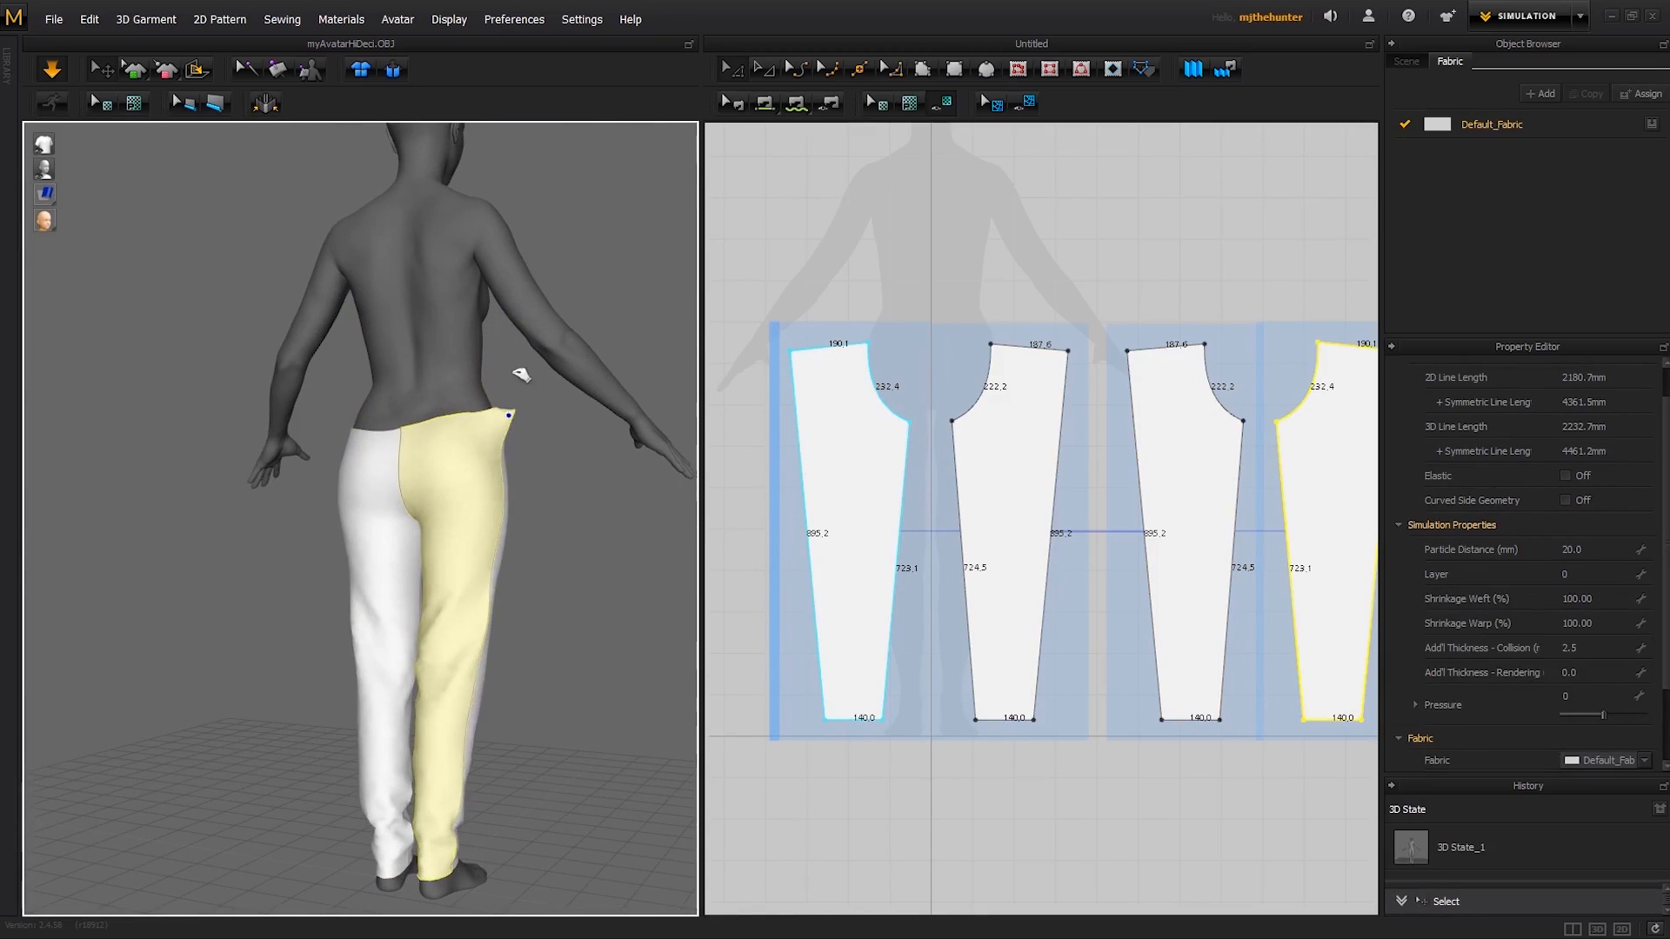
{"action": "left_click", "coordinate": [617, 494]}
{"action": "right_click_drag", "start_coordinate": [616, 494], "coordinate": [442, 463]}
{"action": "left_click_drag", "start_coordinate": [516, 445], "coordinate": [534, 366]}
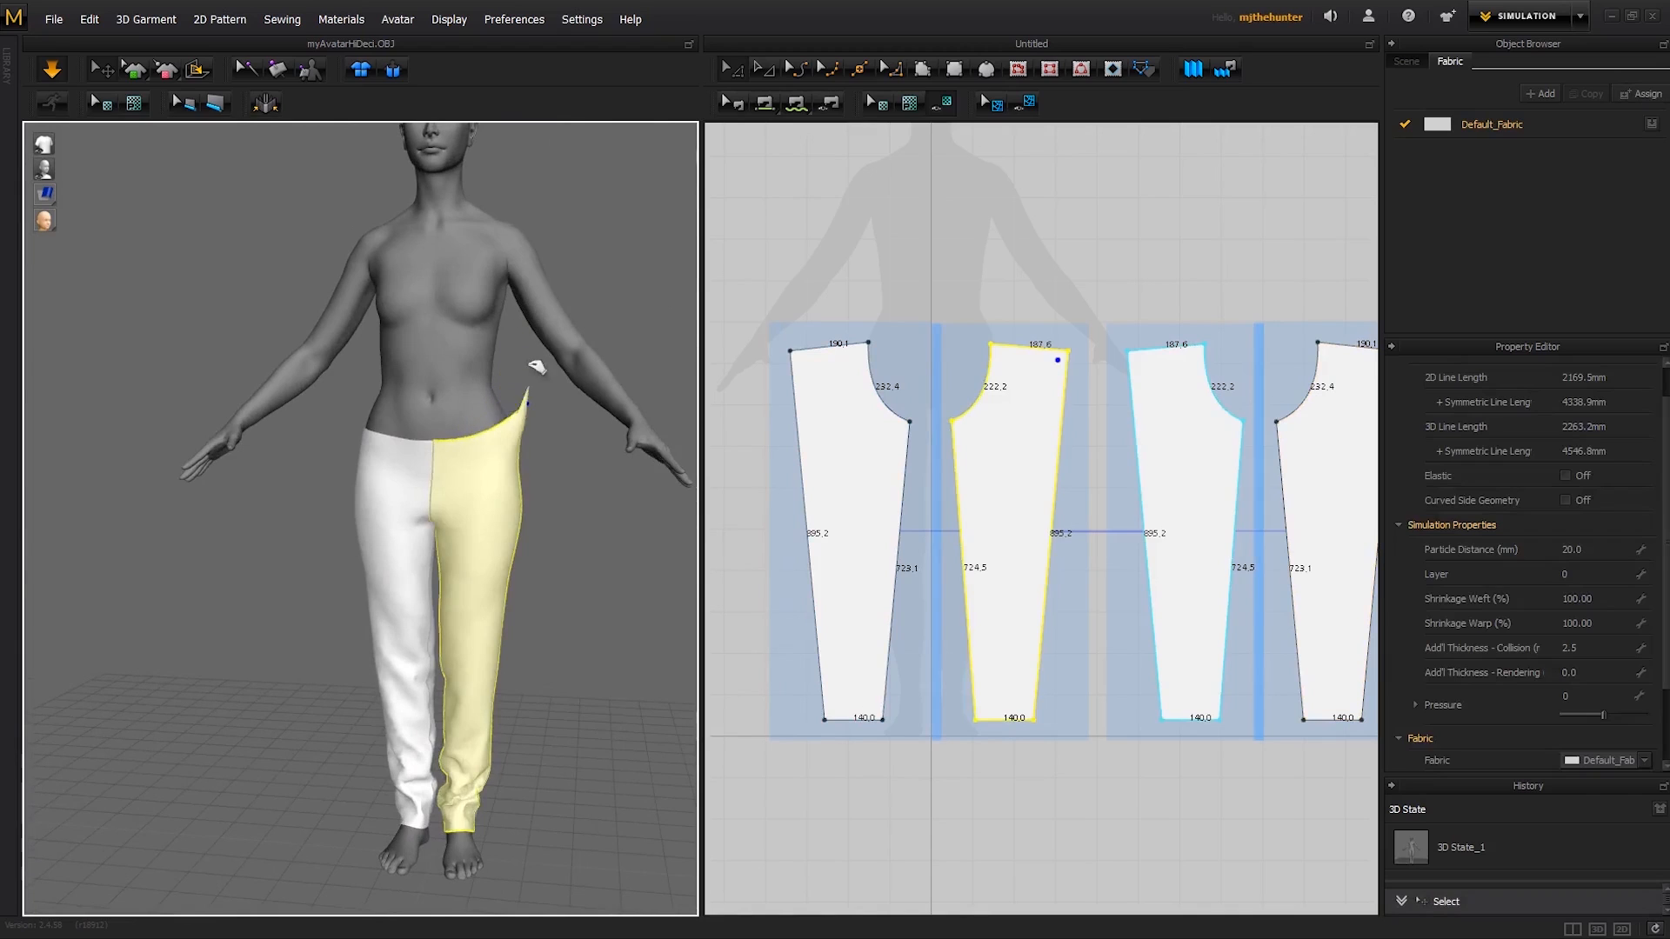
{"action": "left_click", "coordinate": [559, 473]}
{"action": "mouse_move", "coordinate": [560, 473]}
{"action": "right_mouse_down"}
{"action": "mouse_move", "coordinate": [514, 455]}
{"action": "mouse_move", "coordinate": [652, 455]}
{"action": "mouse_move", "coordinate": [534, 455]}
{"action": "right_mouse_up"}
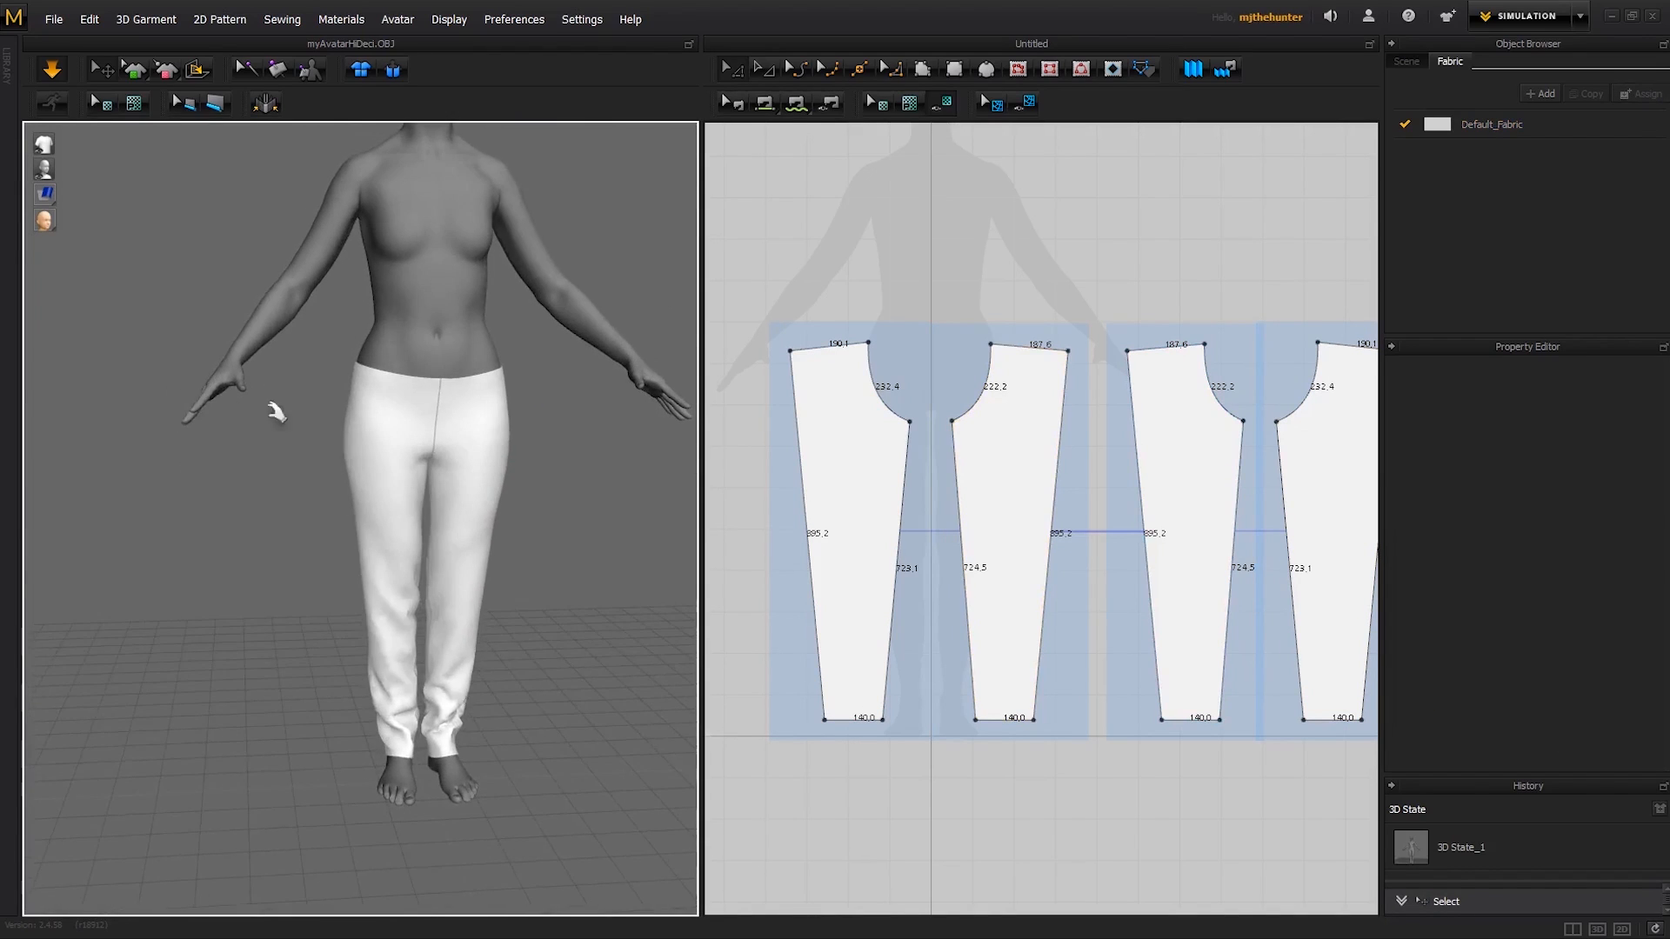
- Display the garment's strain map, examine the tightness at the waist, hips and hems, and restore the normal surface display
{"action": "right_click_drag", "start_coordinate": [277, 412], "coordinate": [115, 300]}
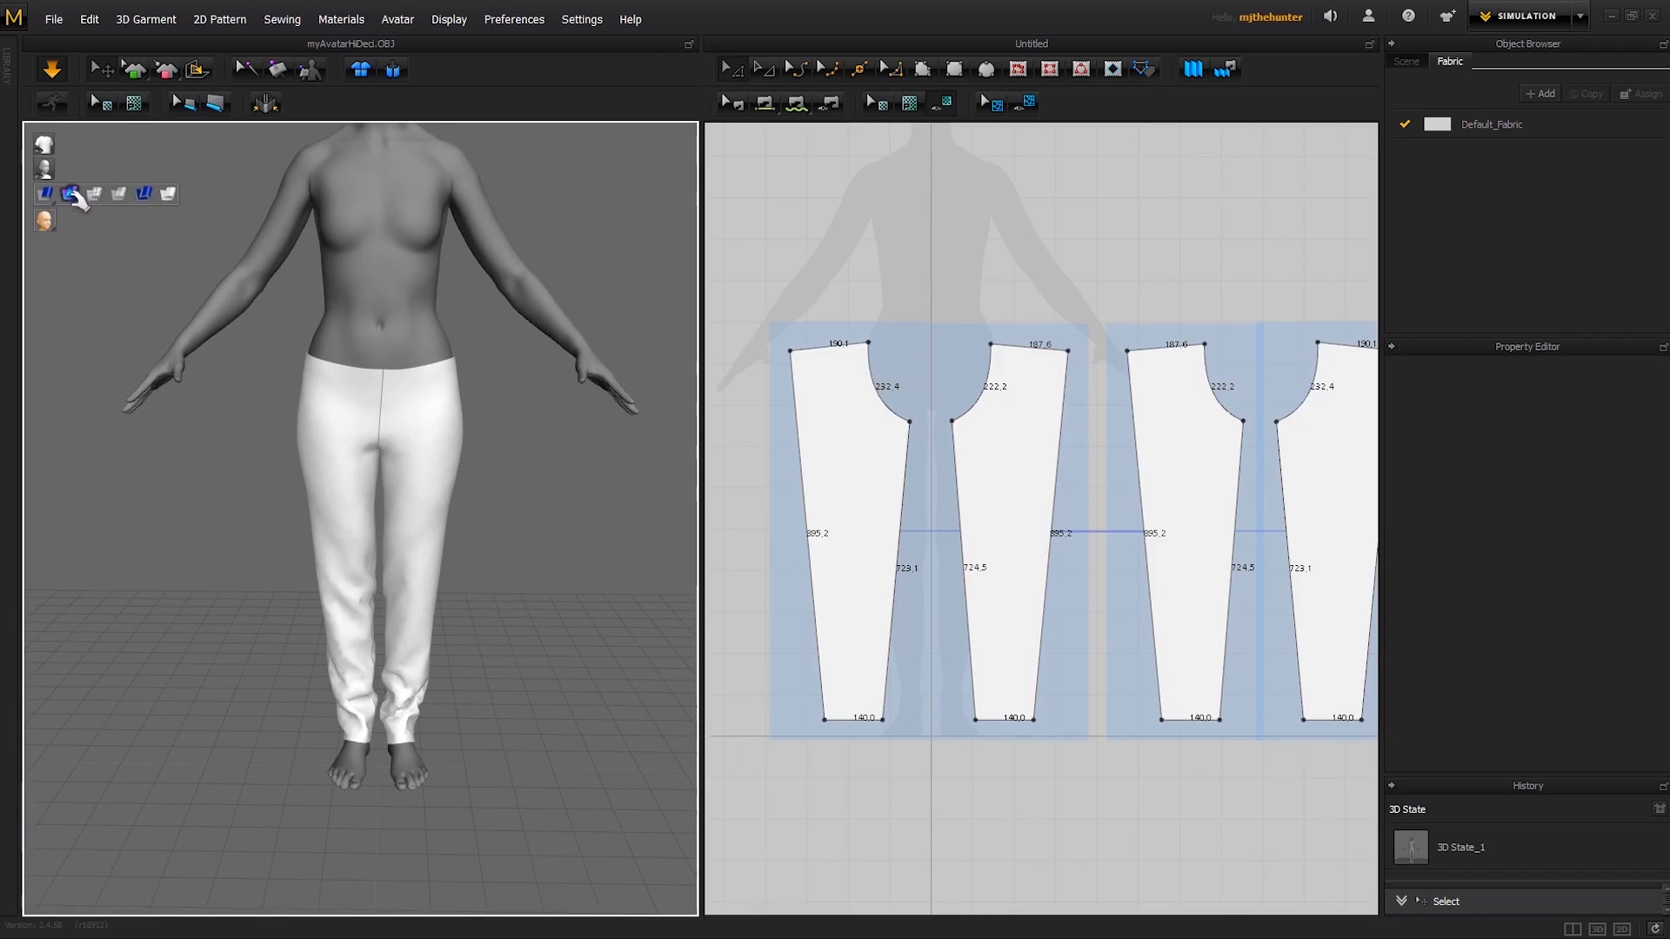
{"action": "left_click", "coordinate": [72, 195]}
{"action": "right_click_drag", "start_coordinate": [488, 473], "coordinate": [658, 246]}
{"action": "scroll", "coordinate": [492, 440], "scroll_direction": "up", "scroll_amount": 3}
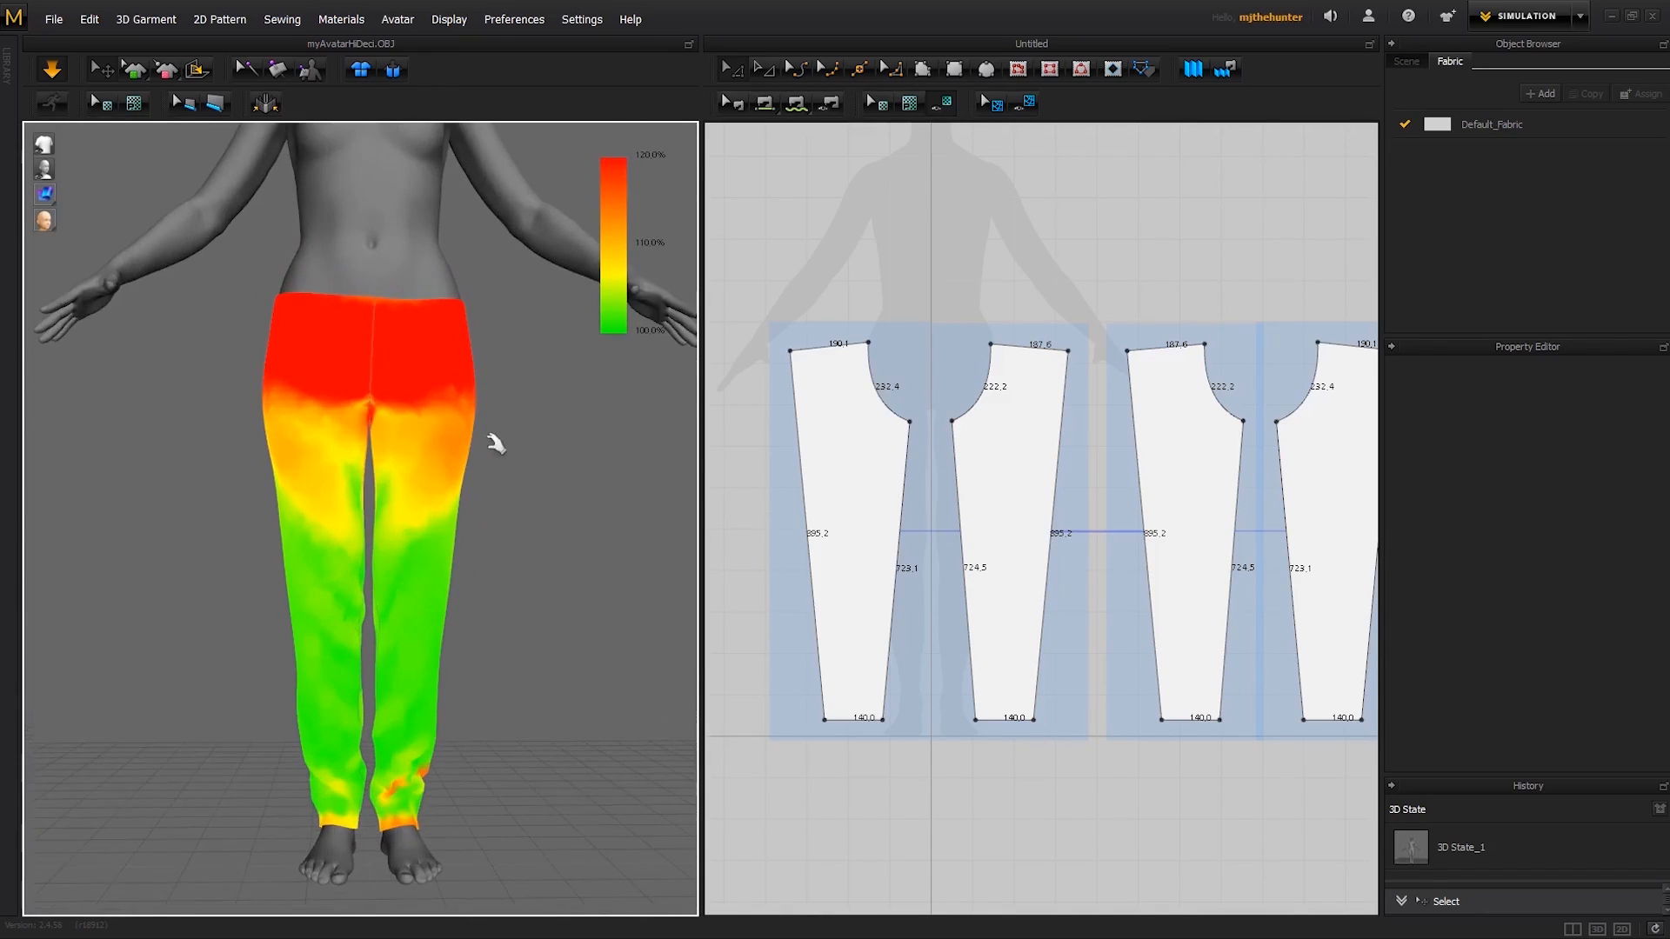
{"action": "right_click_drag", "start_coordinate": [461, 341], "coordinate": [428, 403]}
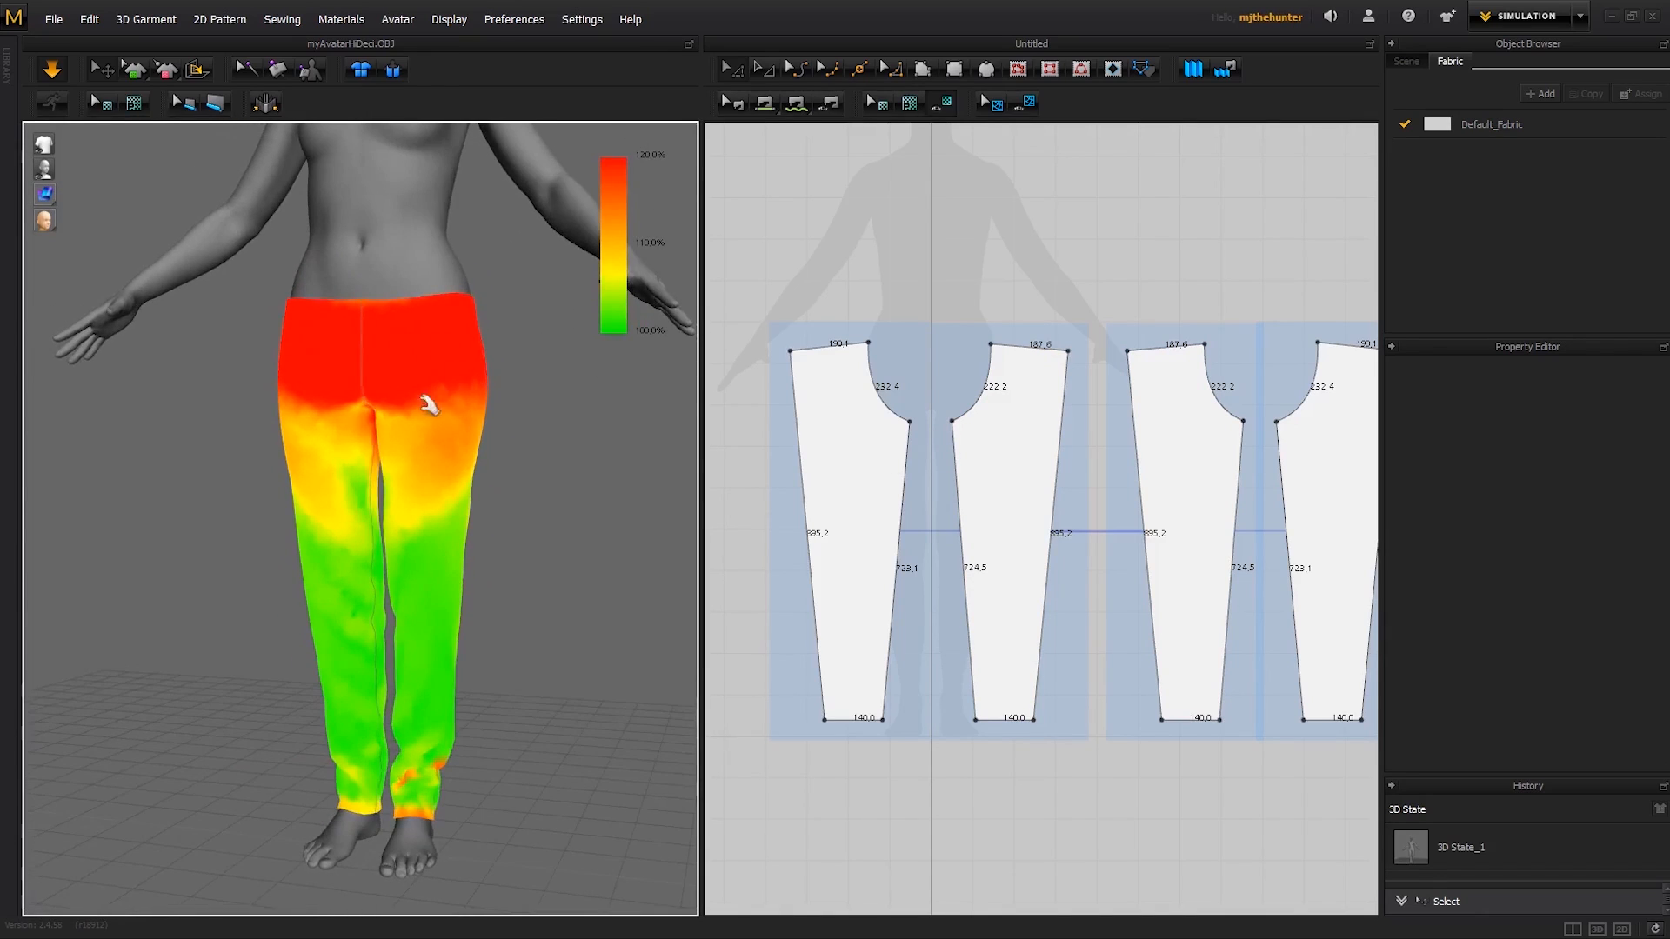
{"action": "right_click_drag", "start_coordinate": [504, 336], "coordinate": [600, 187]}
{"action": "right_click_drag", "start_coordinate": [461, 318], "coordinate": [422, 349]}
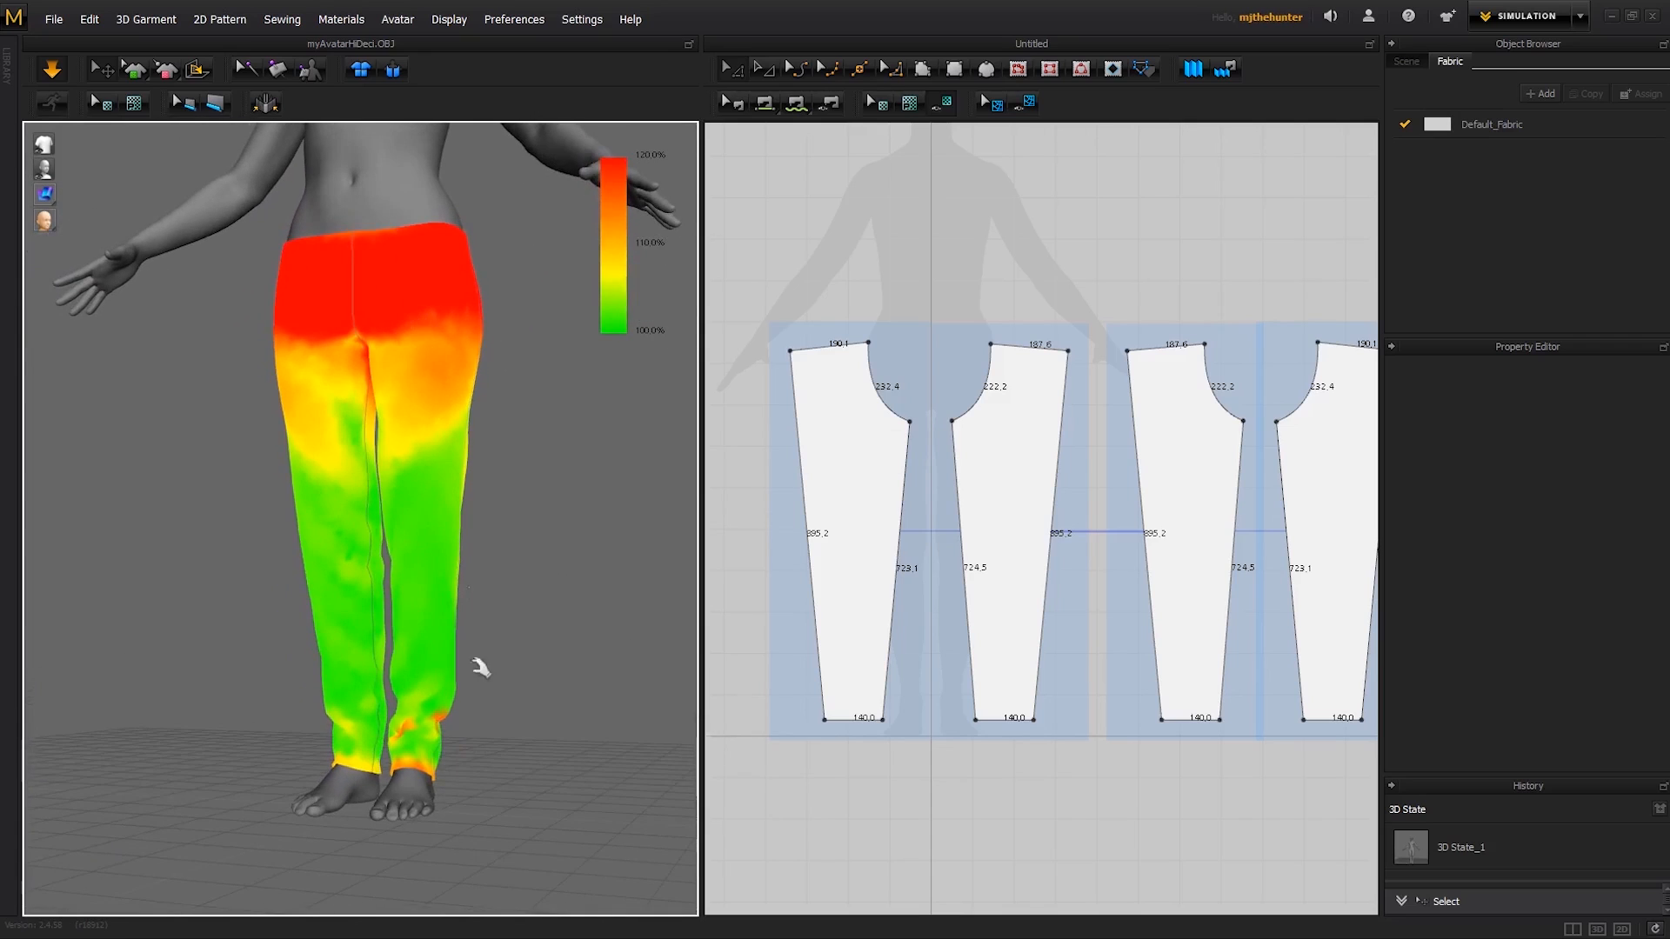
{"action": "left_click", "coordinate": [66, 193]}
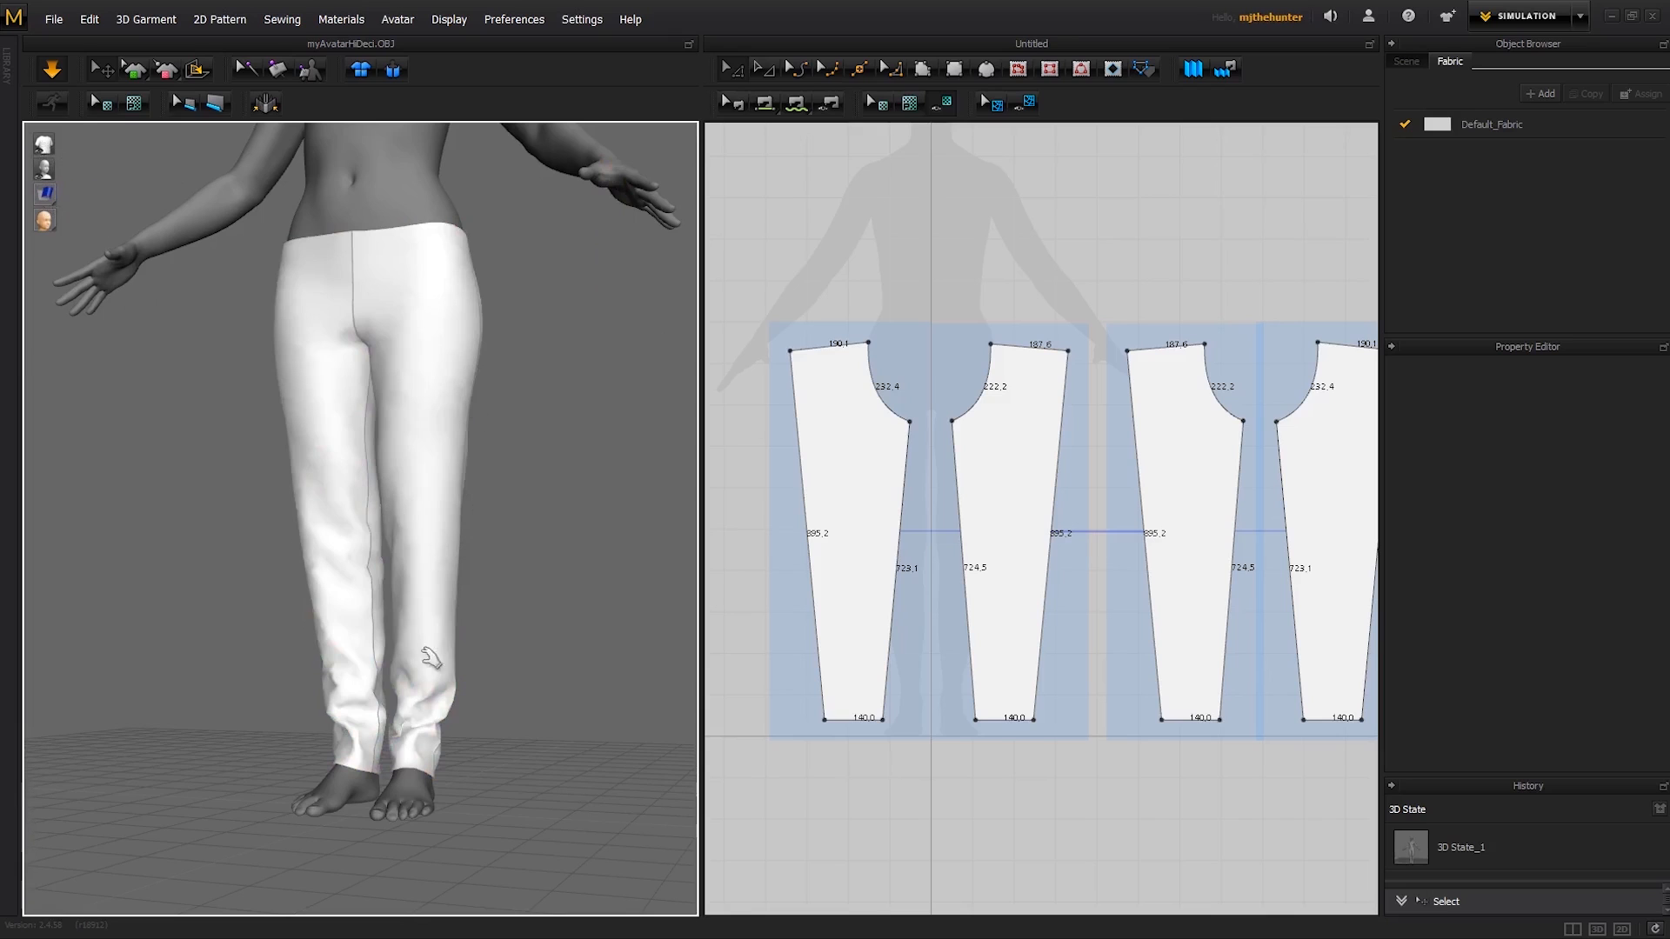
- Check the trousers' fit from several angles and show the garment as a translucent surface over the avatar
{"action": "right_click_drag", "start_coordinate": [431, 659], "coordinate": [391, 567]}
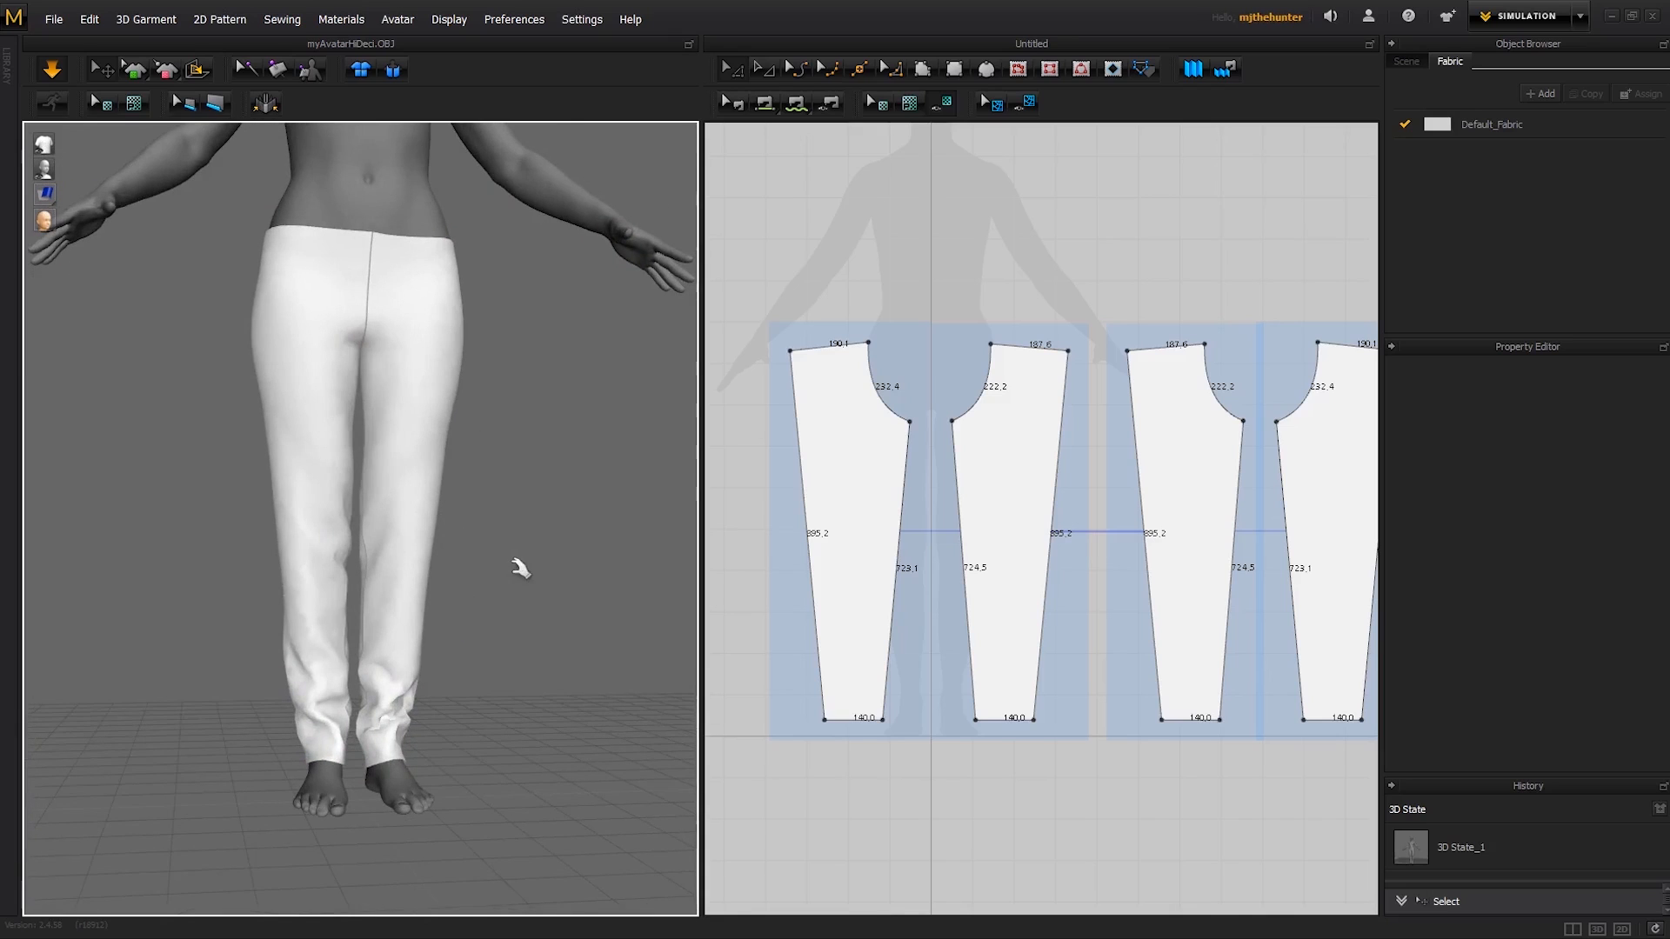
{"action": "scroll", "coordinate": [520, 568], "scroll_direction": "down", "scroll_amount": 3}
{"action": "right_click_drag", "start_coordinate": [478, 444], "coordinate": [435, 474]}
{"action": "middle_click_drag", "start_coordinate": [465, 496], "coordinate": [478, 597]}
{"action": "scroll", "coordinate": [477, 597], "scroll_direction": "up", "scroll_amount": 5}
{"action": "right_click_drag", "start_coordinate": [478, 597], "coordinate": [476, 496]}
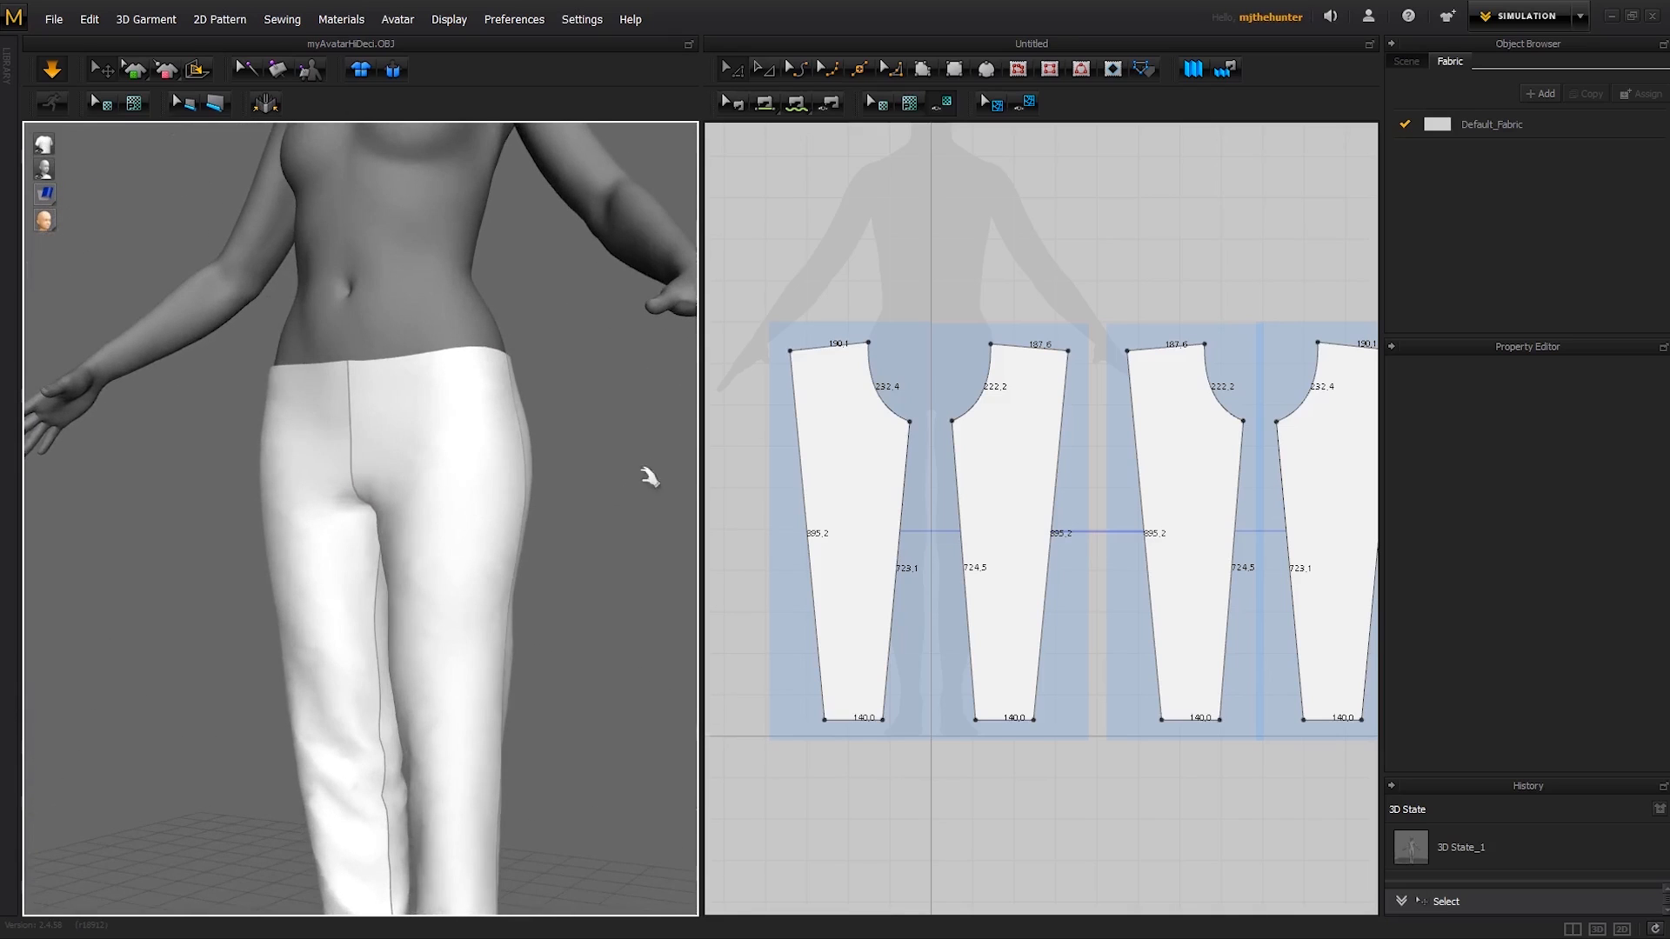
{"action": "right_click_drag", "start_coordinate": [607, 409], "coordinate": [495, 455]}
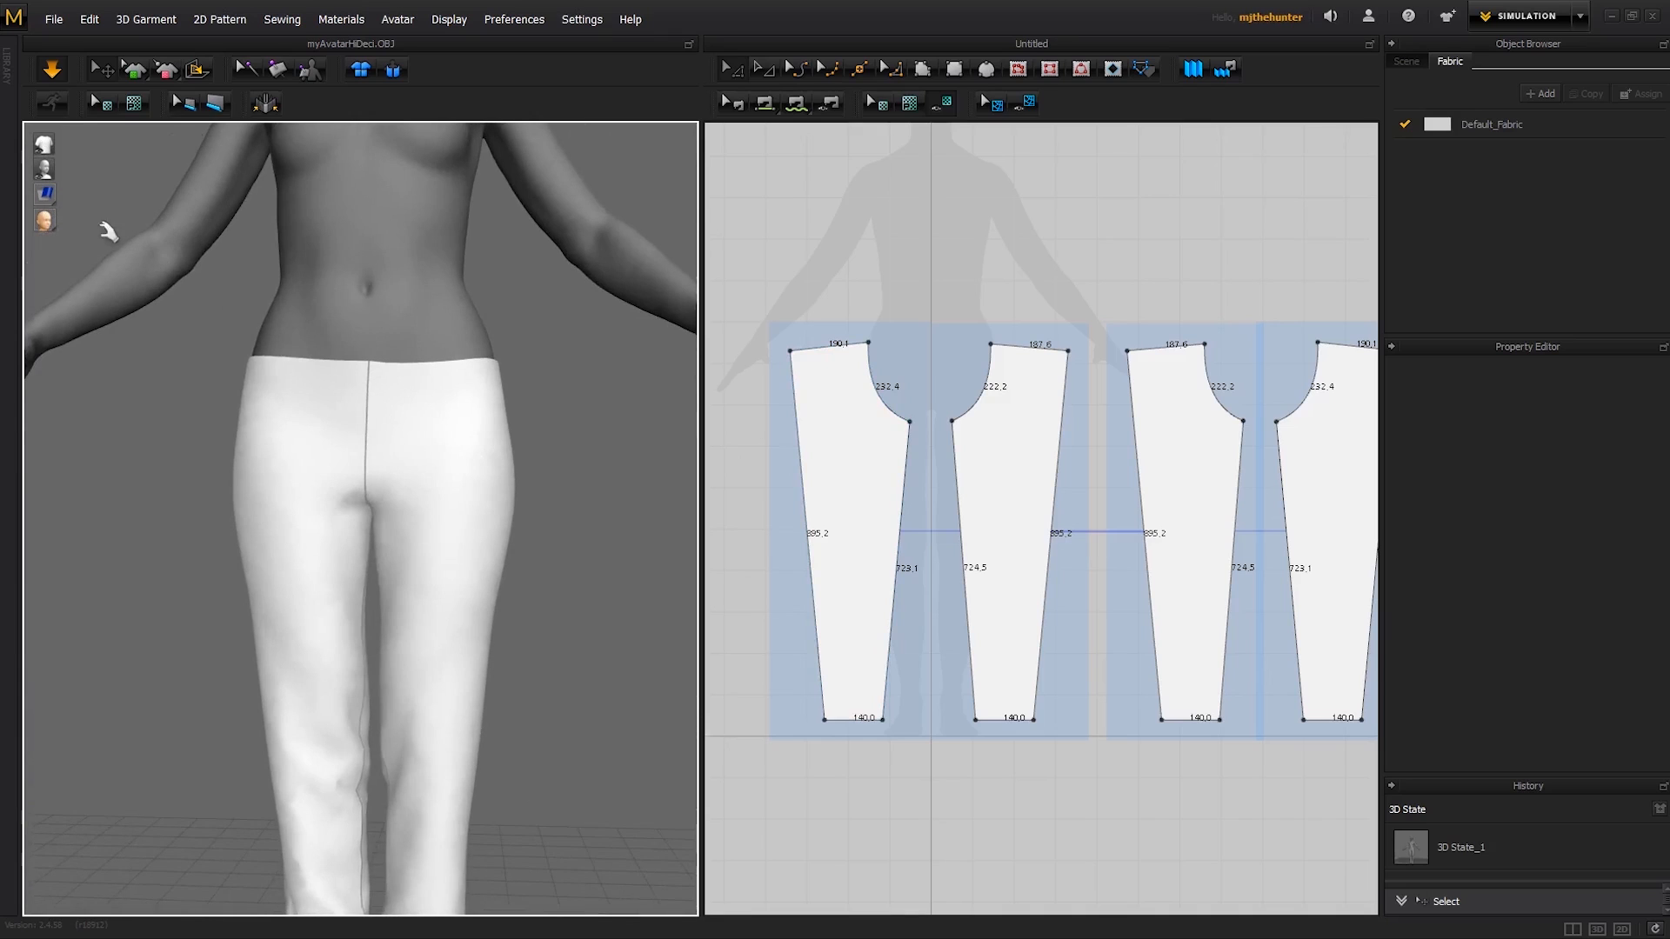
{"action": "left_click", "coordinate": [121, 193]}
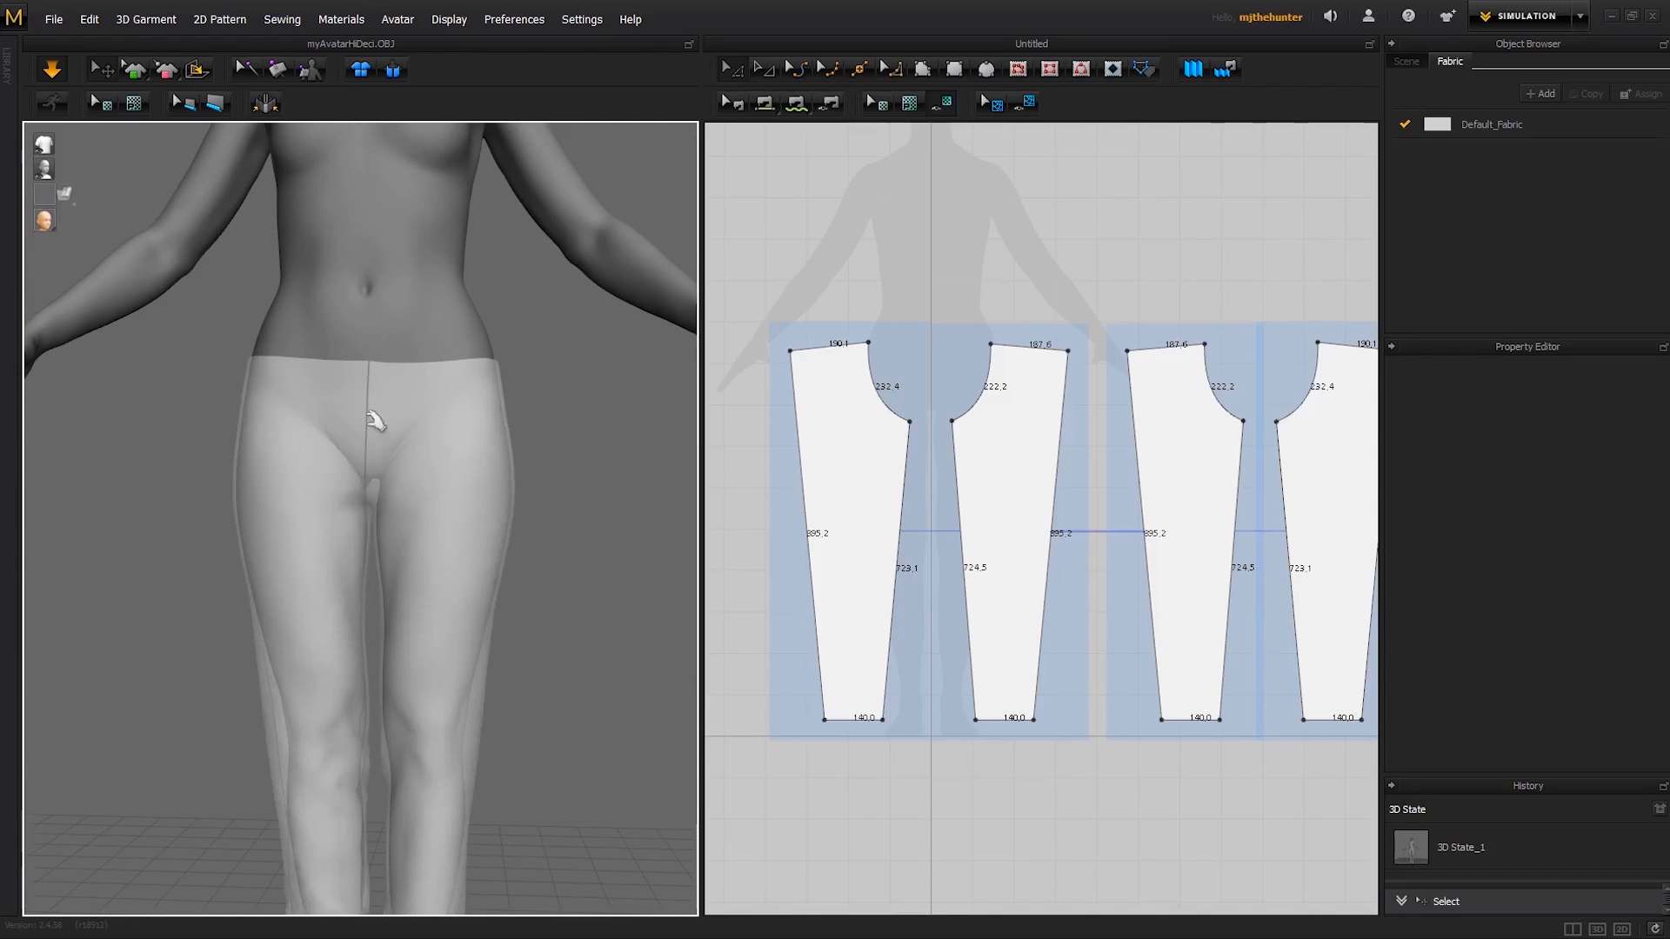
- Raise the crotch points of both legs' panels together, leaving crotch curves of about 202.5 mm on the right and 197.1 mm on the left
{"action": "right_click_drag", "start_coordinate": [372, 410], "coordinate": [478, 457]}
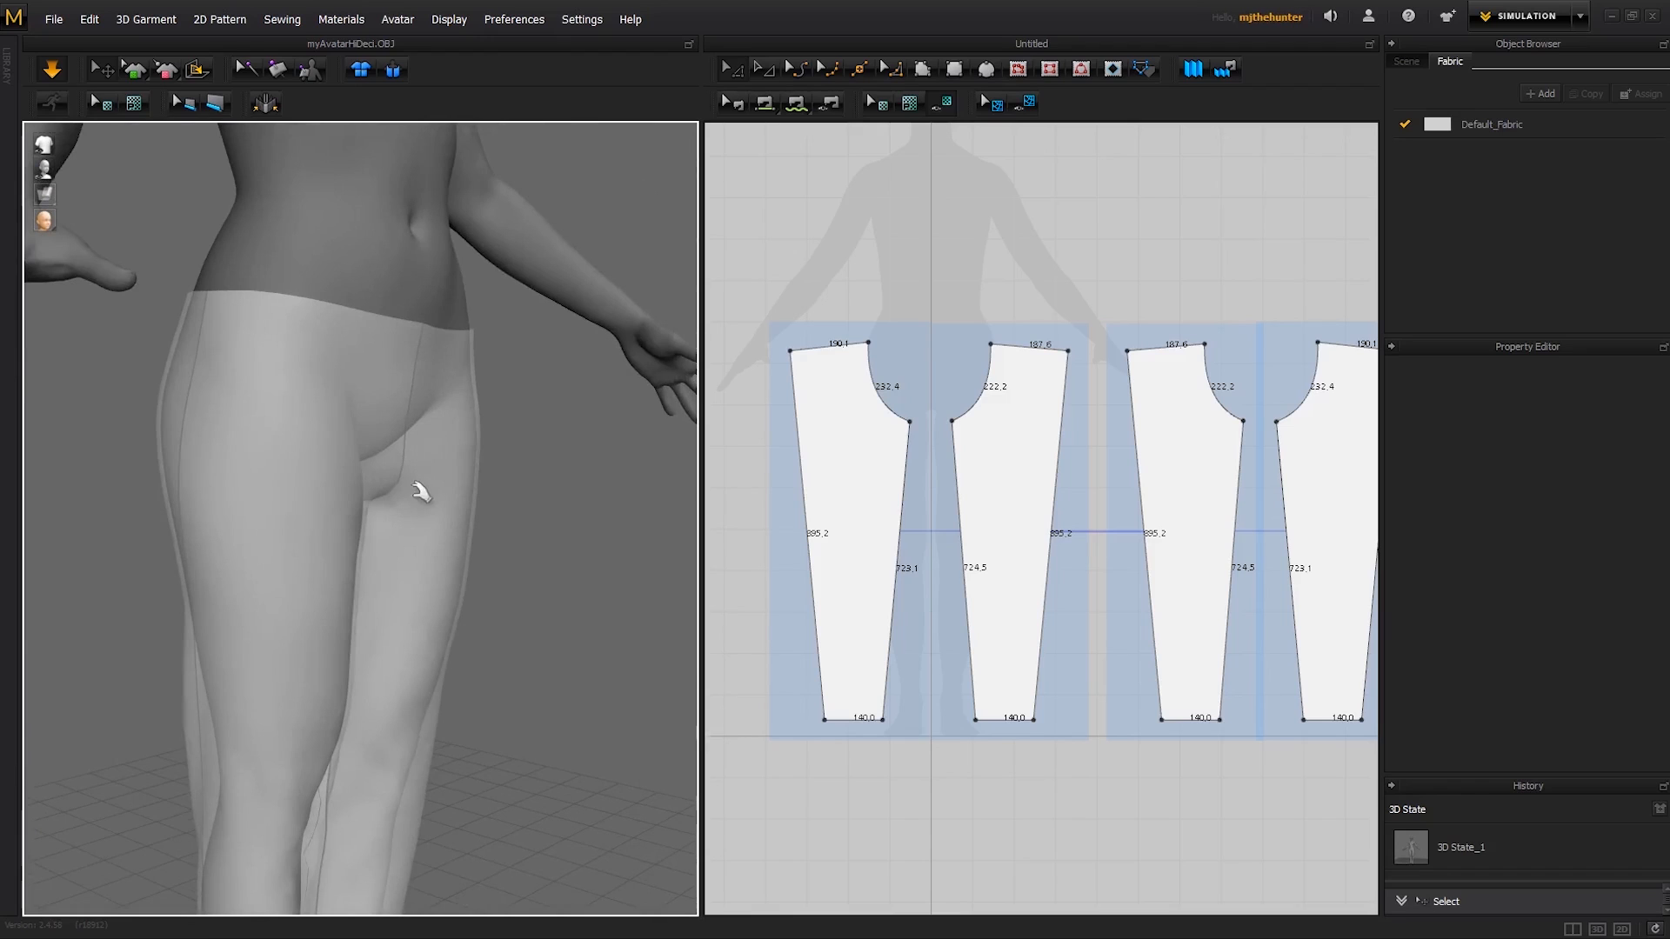
{"action": "left_click", "coordinate": [898, 290]}
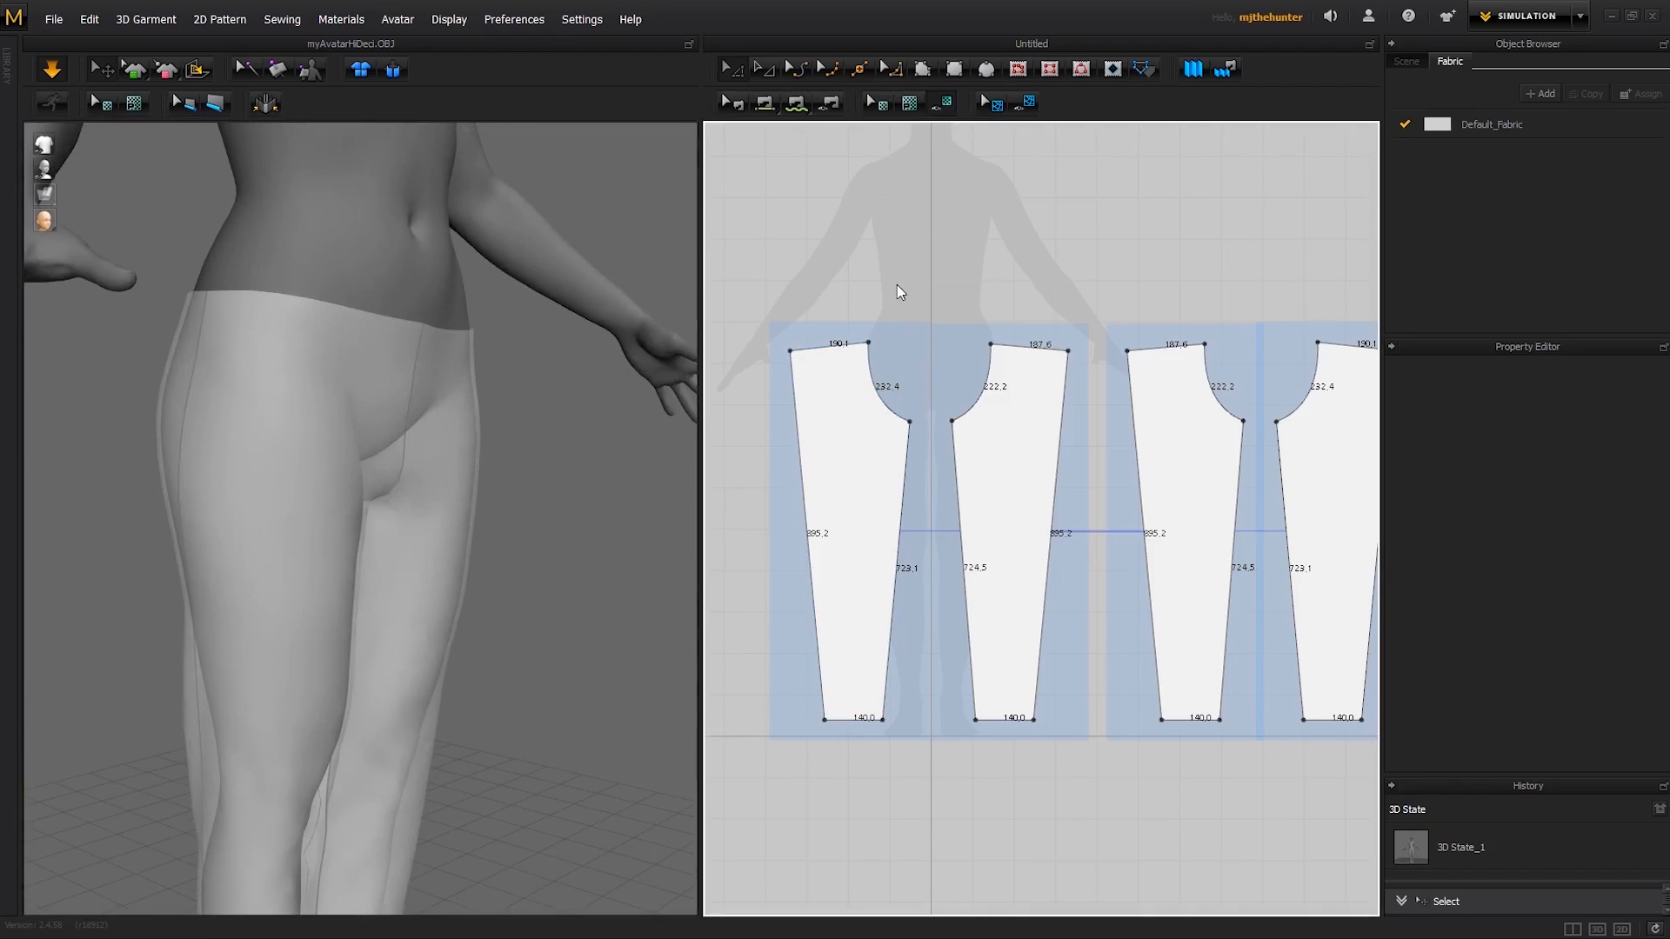
{"action": "right_click_drag", "start_coordinate": [378, 424], "coordinate": [335, 422]}
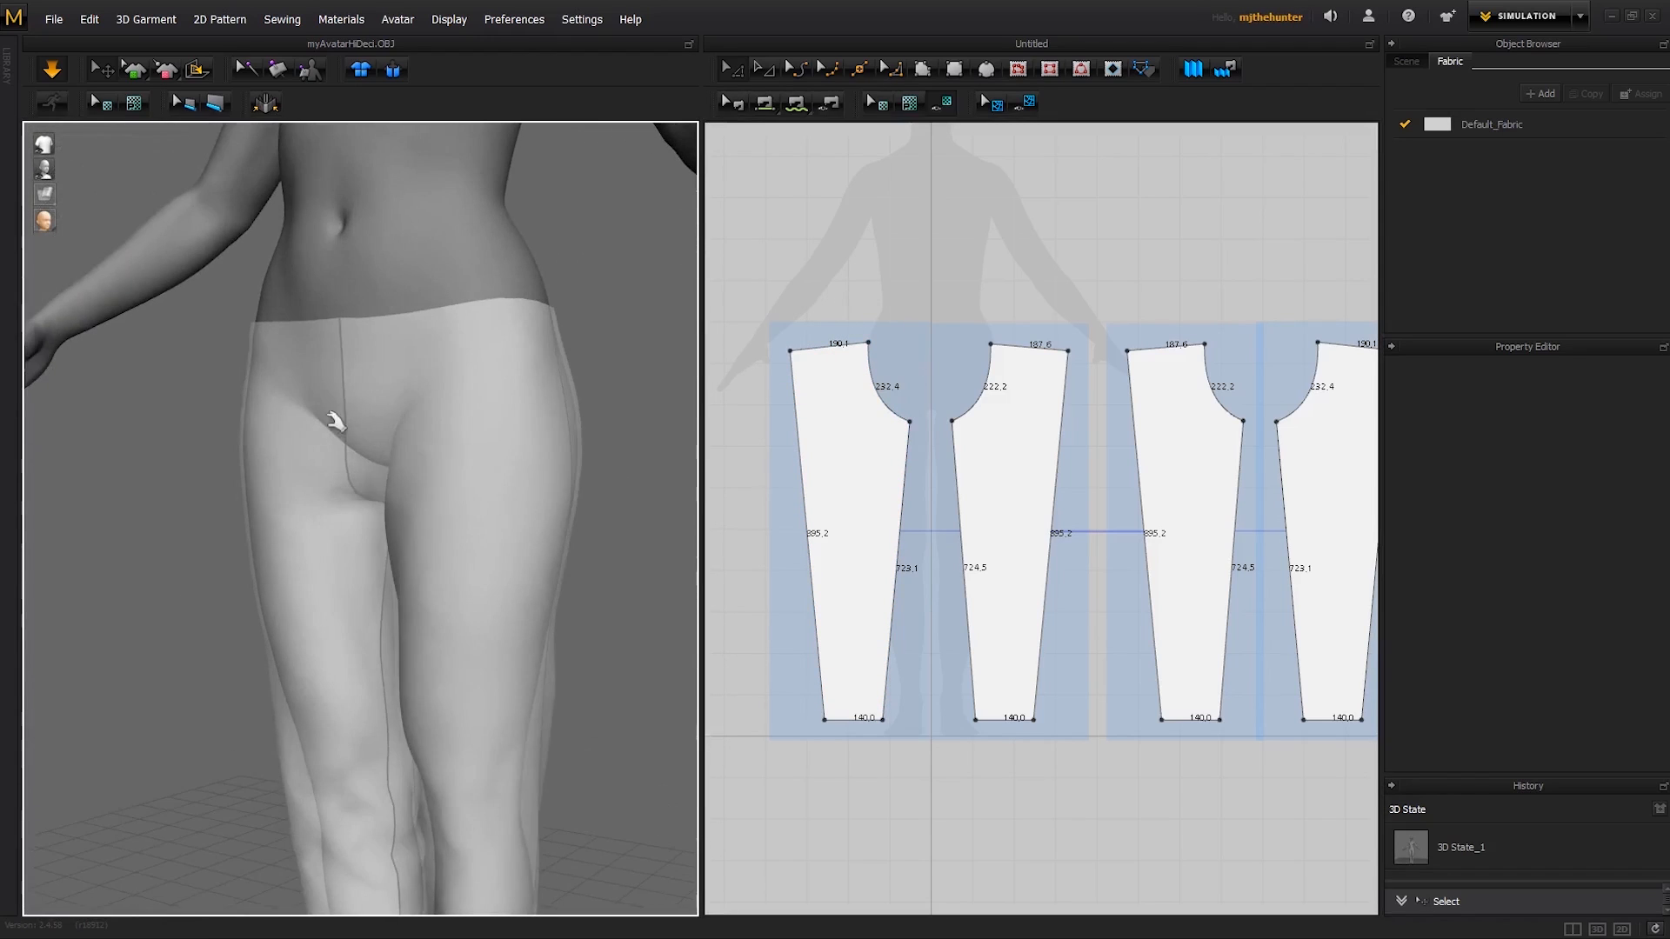
{"action": "left_click", "coordinate": [910, 432]}
{"action": "left_click", "coordinate": [956, 427], "text": "shift"}
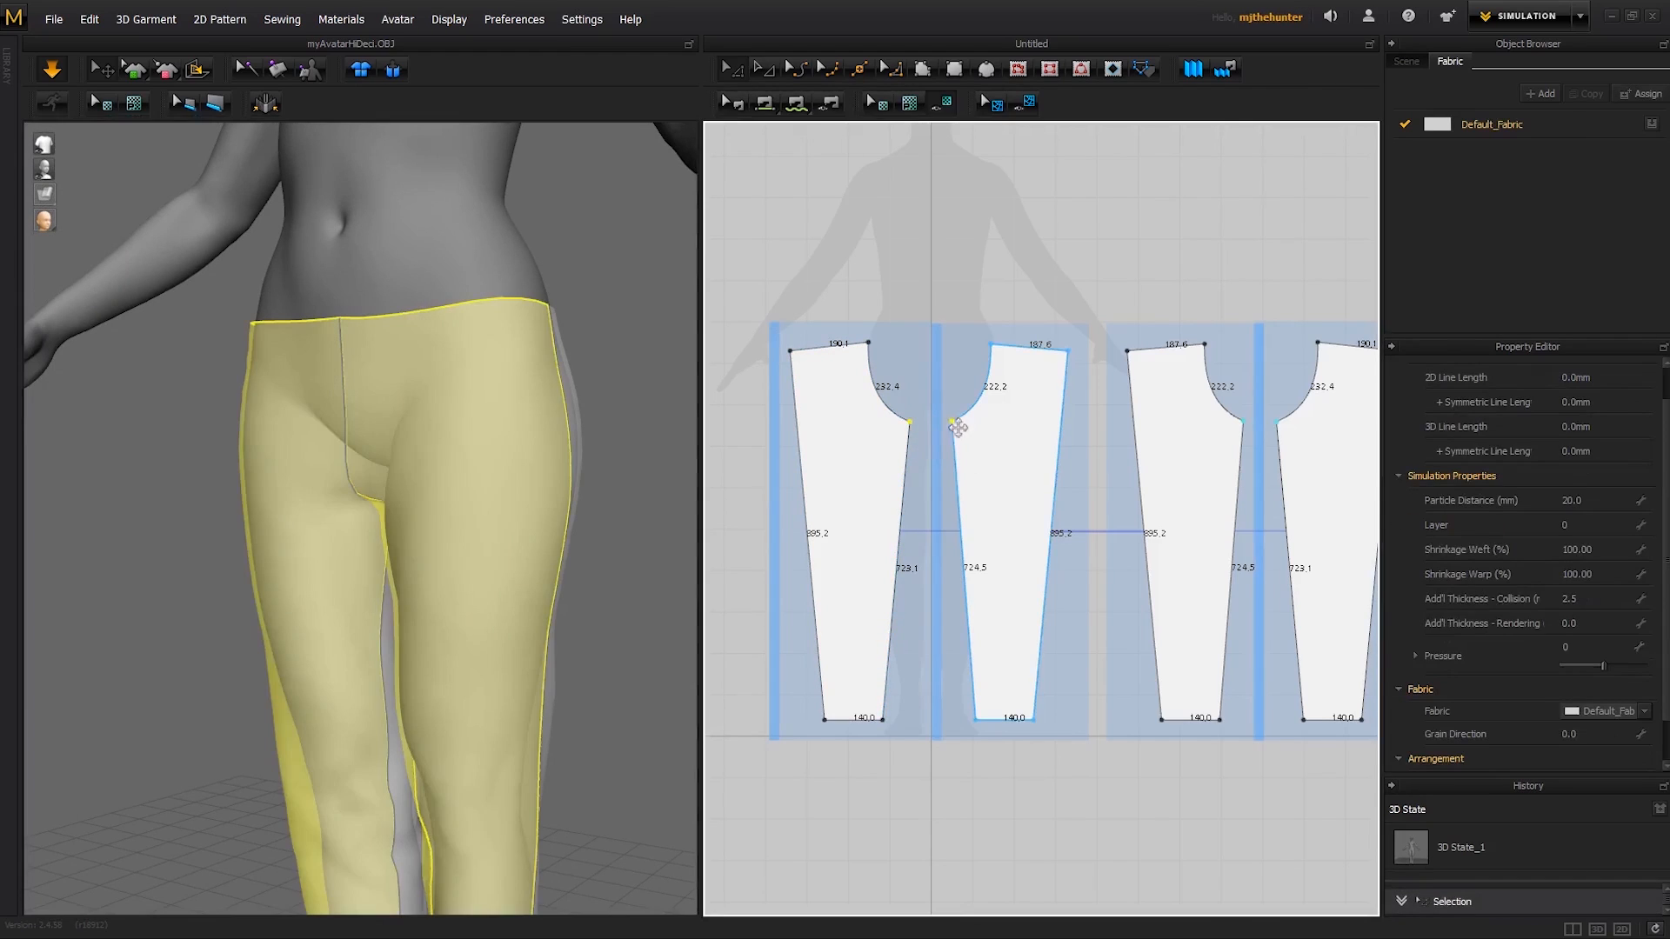
{"action": "left_click_drag", "start_coordinate": [951, 421], "coordinate": [950, 402]}
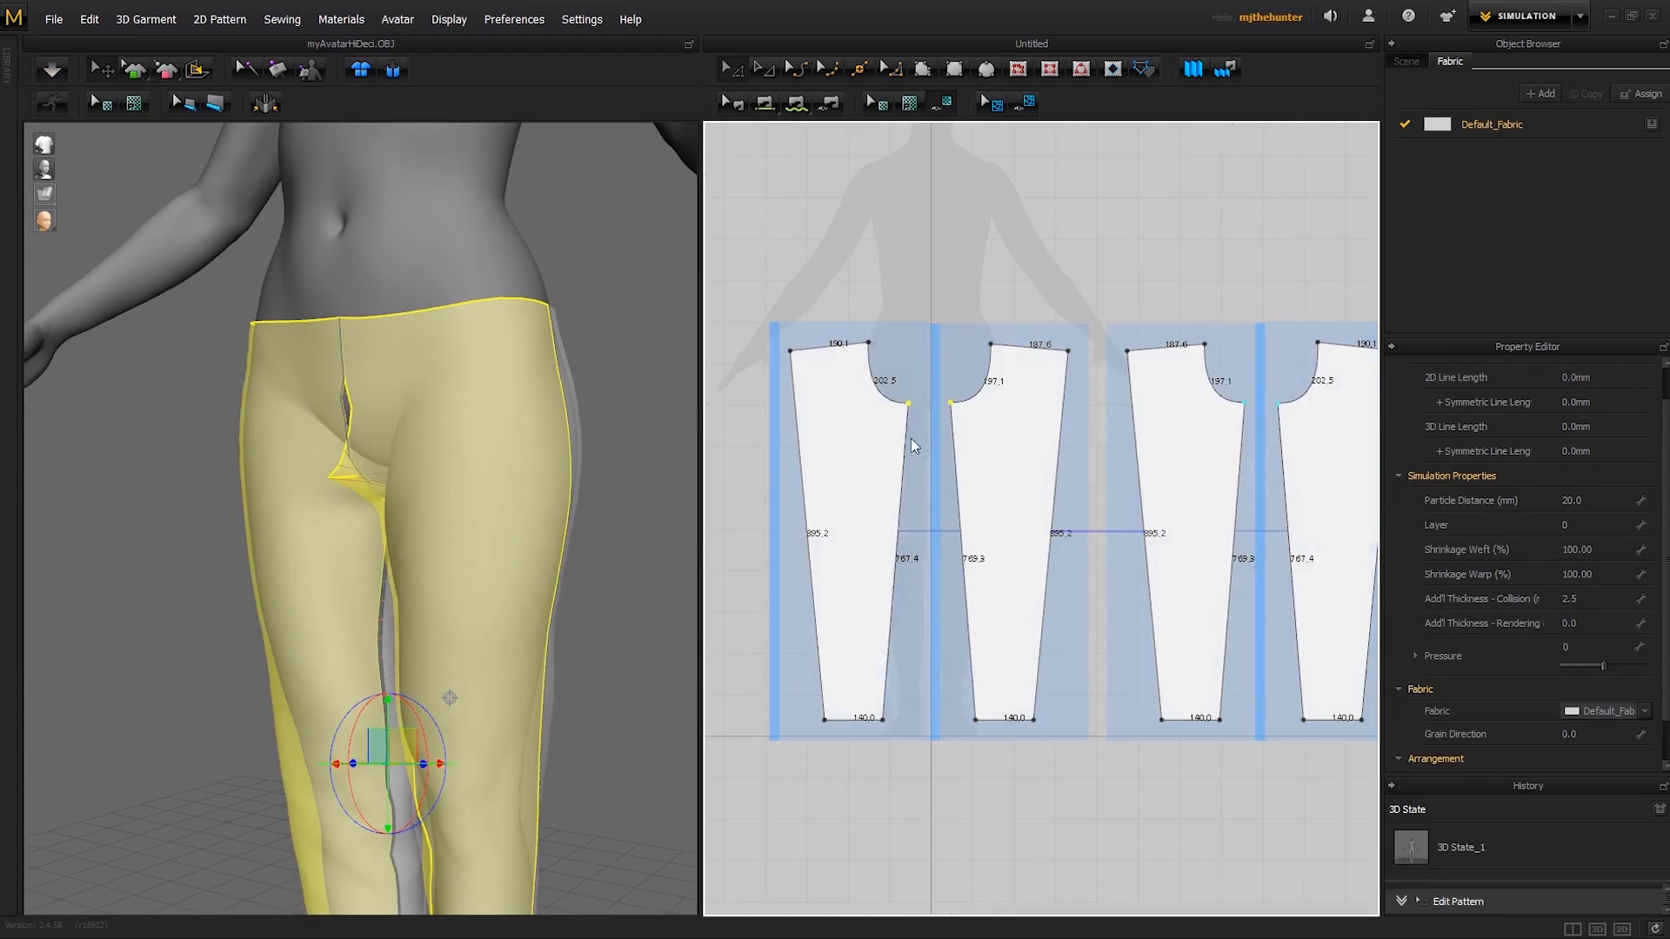
{"action": "left_click", "coordinate": [929, 304]}
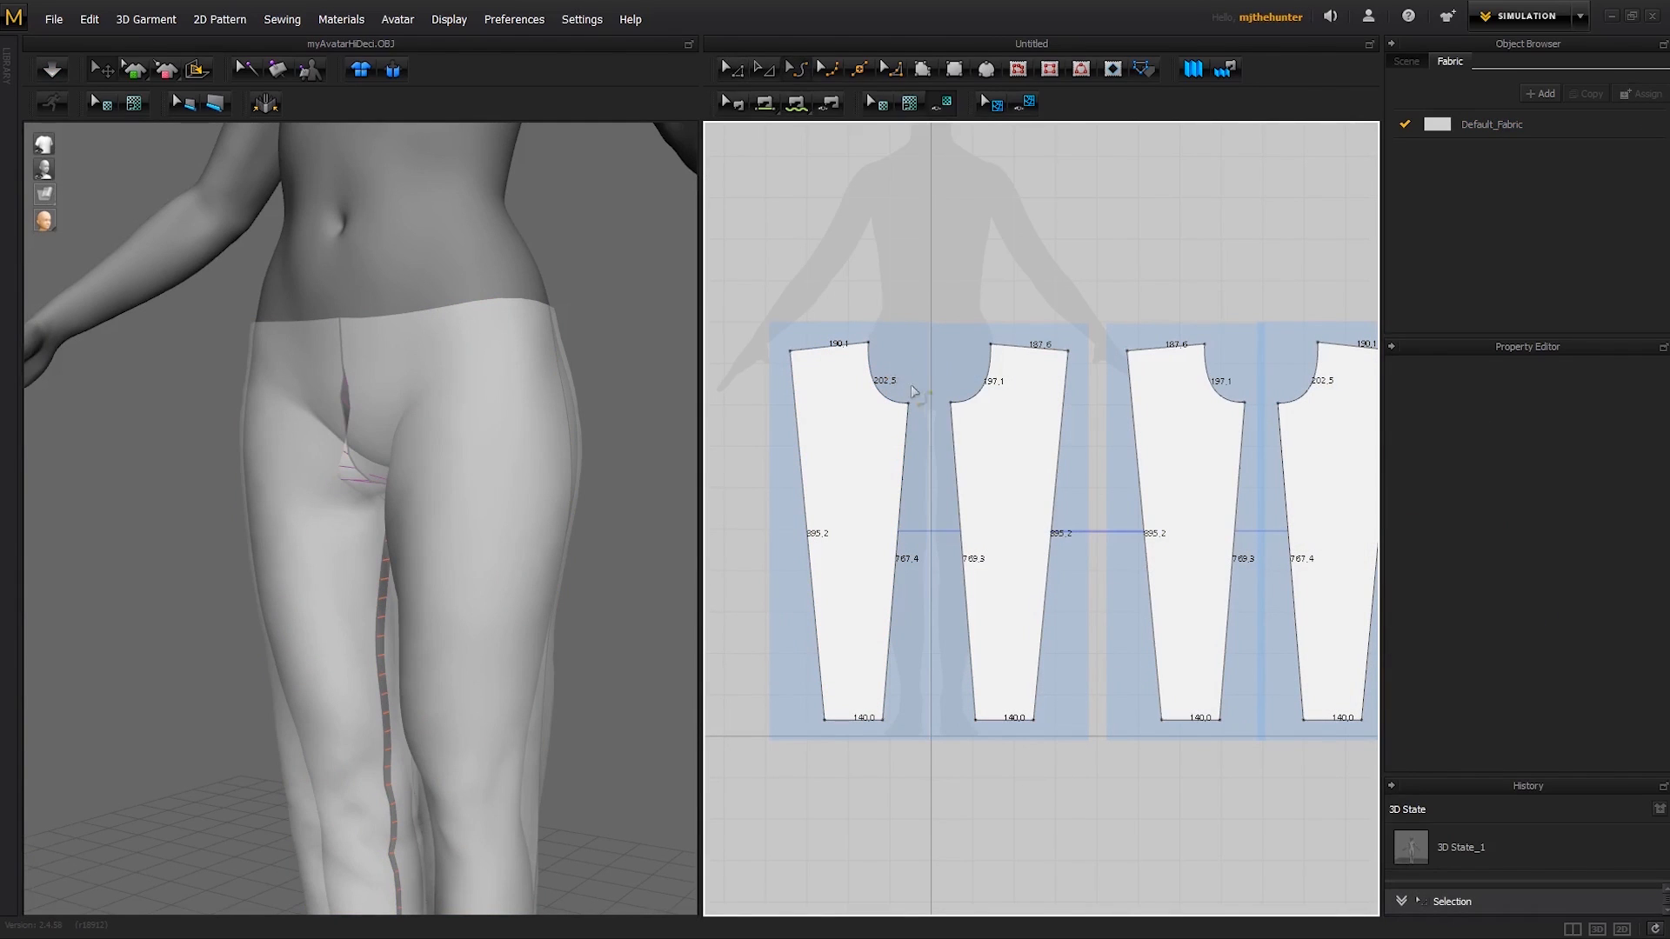
- Adjust the curvature of the crotch edges on the right-leg and left-leg panels
{"action": "left_click", "coordinate": [306, 405]}
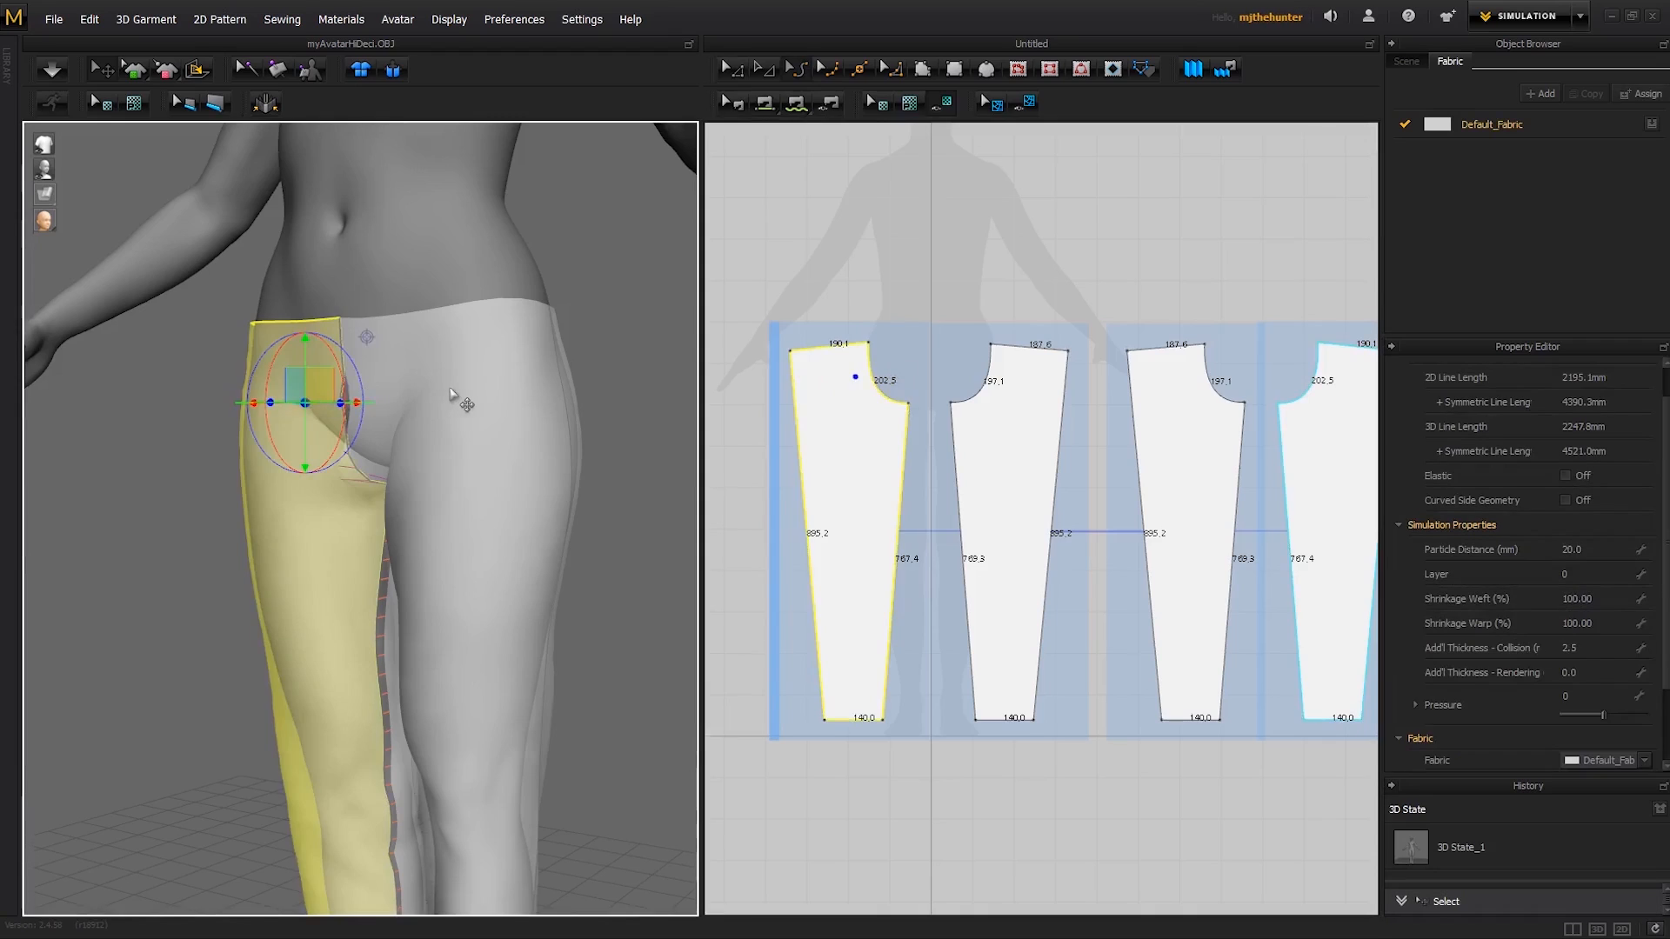
{"action": "left_click", "coordinate": [455, 390]}
{"action": "key", "text": "c"}
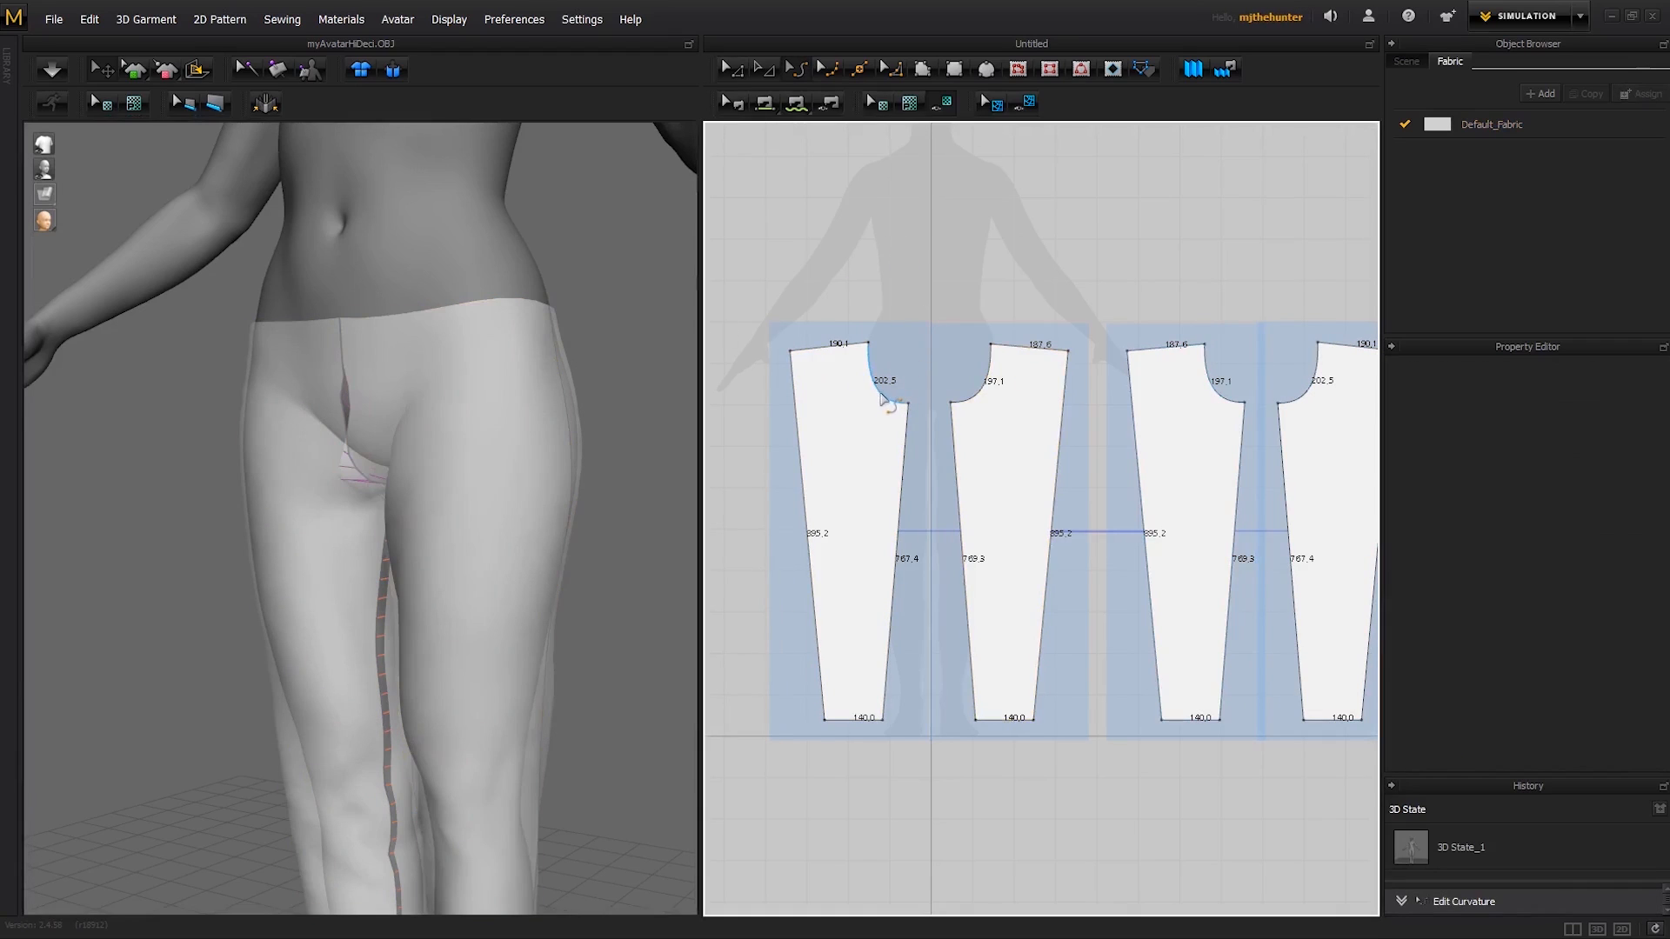
{"action": "left_click", "coordinate": [884, 397]}
{"action": "left_click_drag", "start_coordinate": [890, 385], "coordinate": [972, 381]}
- Shift the centre waist points inward for waist edges of about 221.7 and 219.6 mm, refine the right crotch curve, and simulate
{"action": "key", "text": "z"}
{"action": "left_click_drag", "start_coordinate": [869, 344], "coordinate": [882, 344]}
{"action": "left_click_drag", "start_coordinate": [991, 344], "coordinate": [978, 342]}
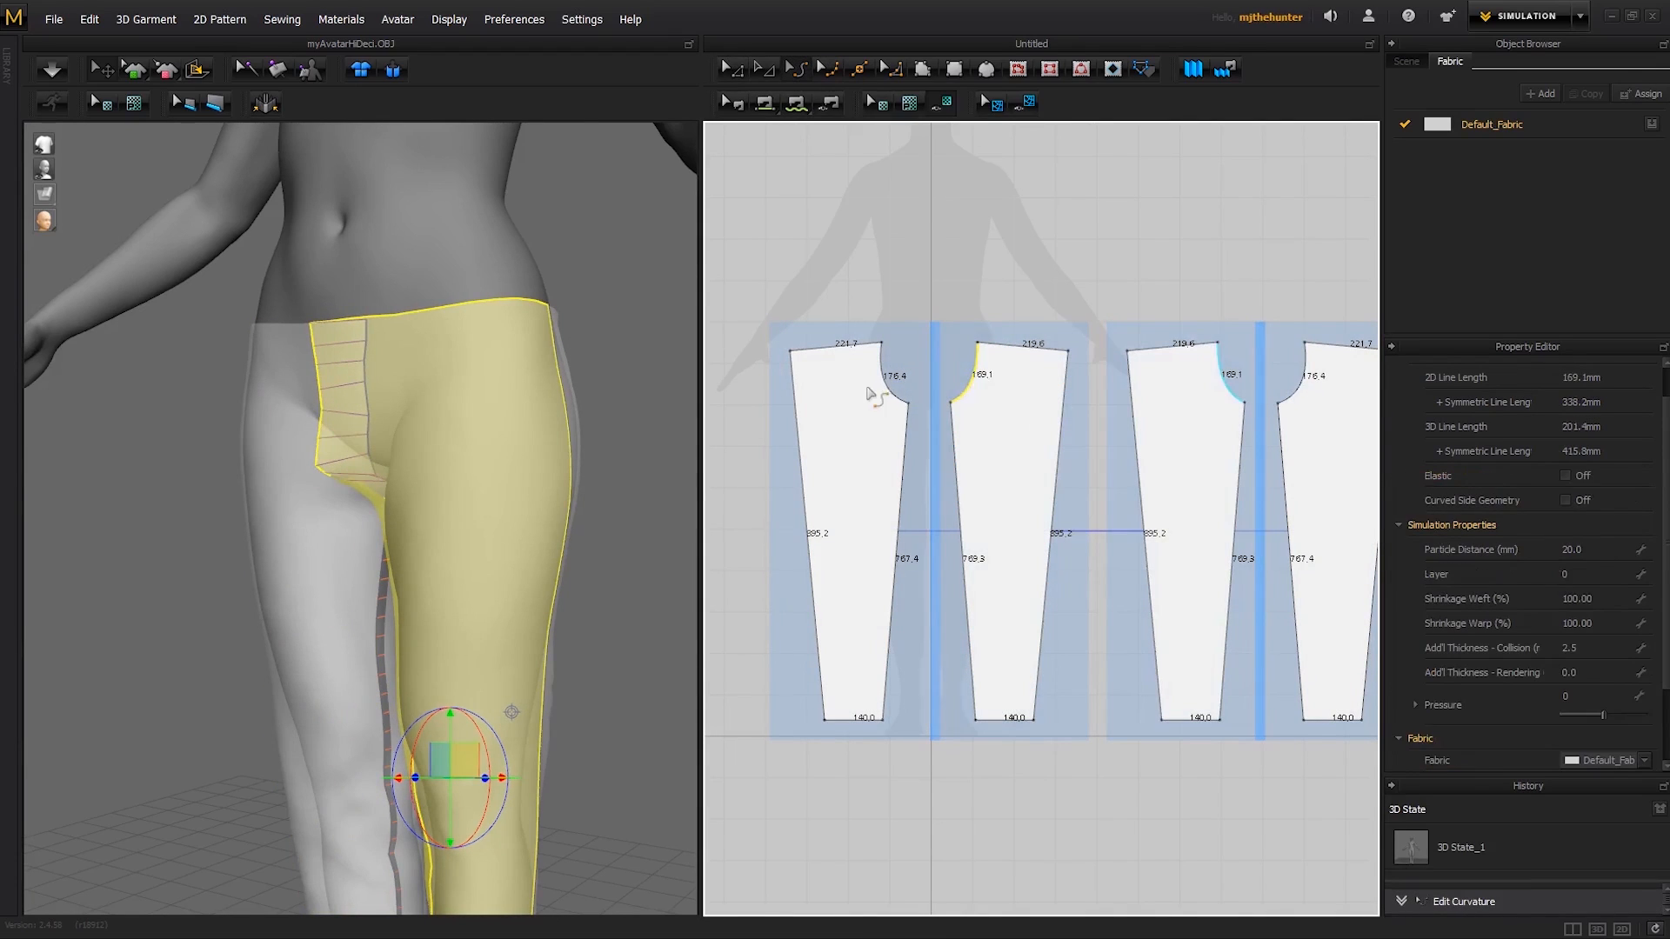
{"action": "left_click", "coordinate": [897, 389]}
{"action": "key", "text": "space"}
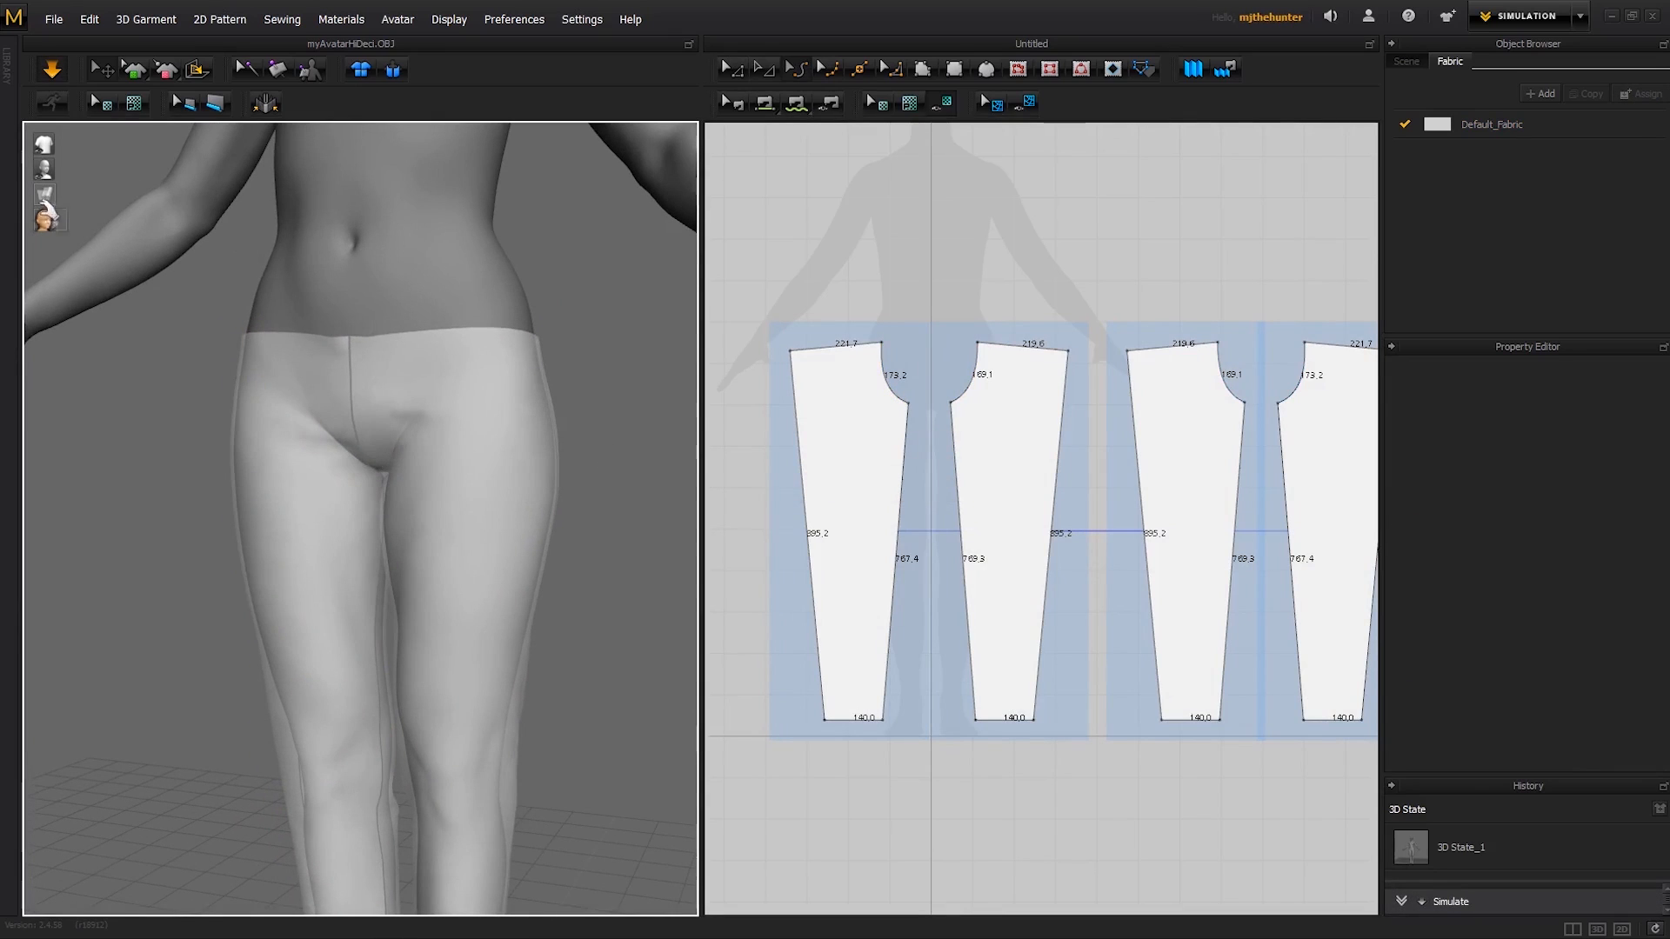
- Restore the garment's opaque surface display and pull the back waist of both legs up on the simulated trousers
{"action": "left_click", "coordinate": [142, 195]}
{"action": "right_click_drag", "start_coordinate": [422, 417], "coordinate": [363, 446]}
{"action": "left_click", "coordinate": [357, 441]}
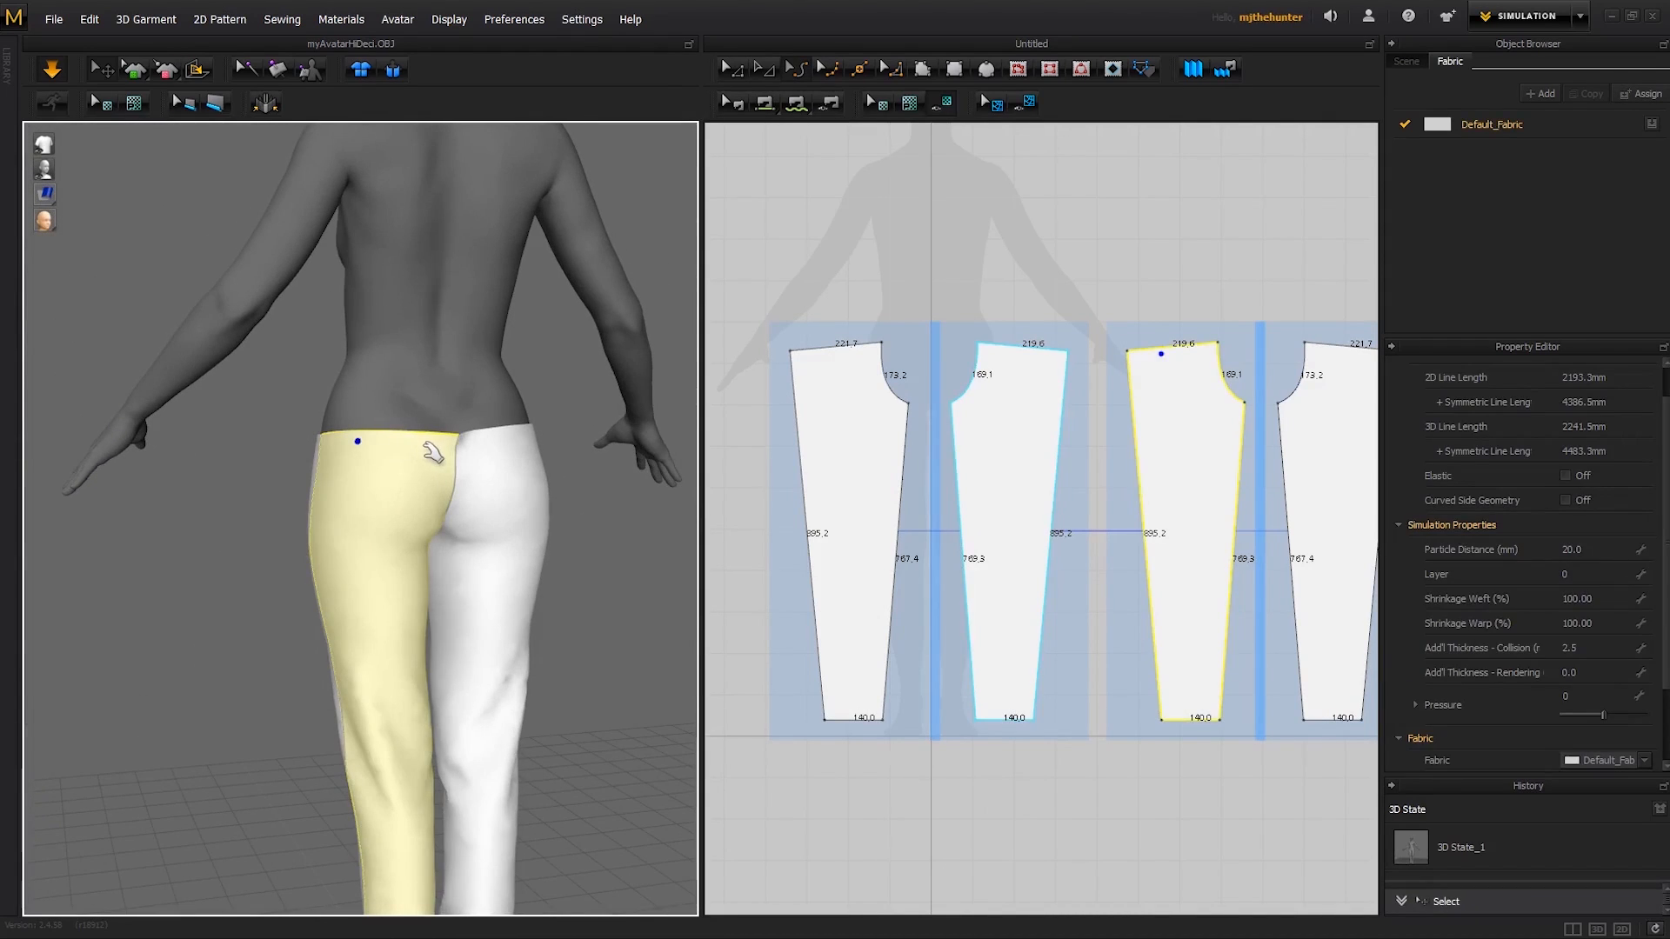
{"action": "left_click", "coordinate": [541, 454]}
{"action": "right_click_drag", "start_coordinate": [540, 454], "coordinate": [500, 463]}
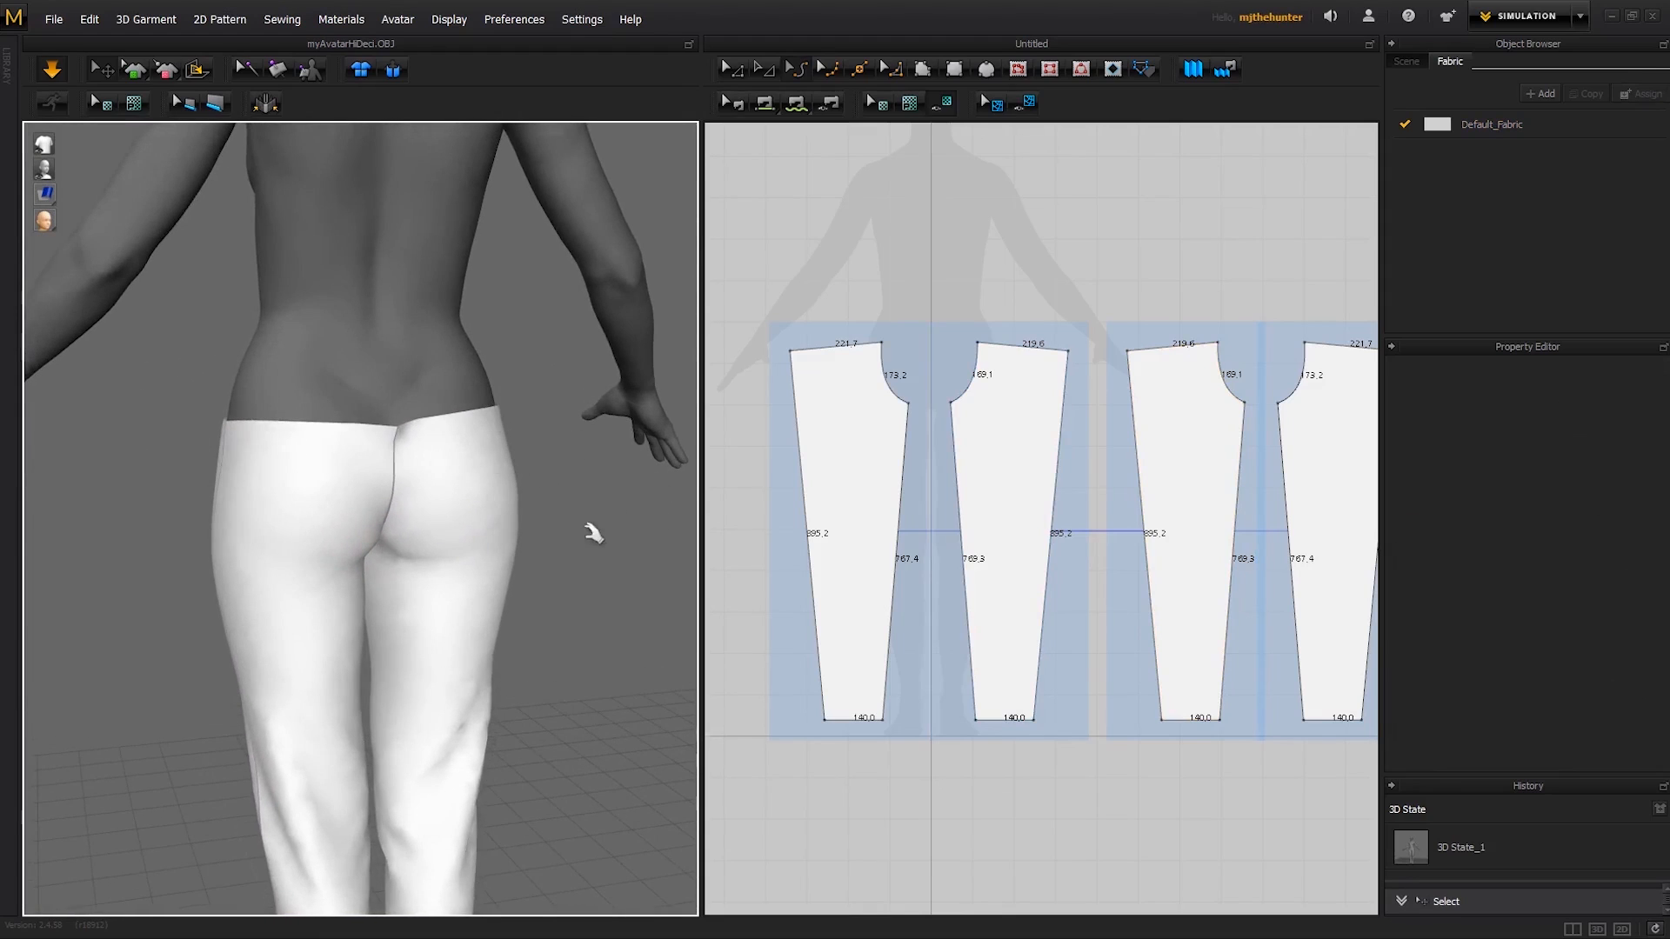
{"action": "scroll", "coordinate": [593, 532], "scroll_direction": "down", "scroll_amount": 5}
{"action": "scroll", "coordinate": [525, 563], "scroll_direction": "down", "scroll_amount": 2}
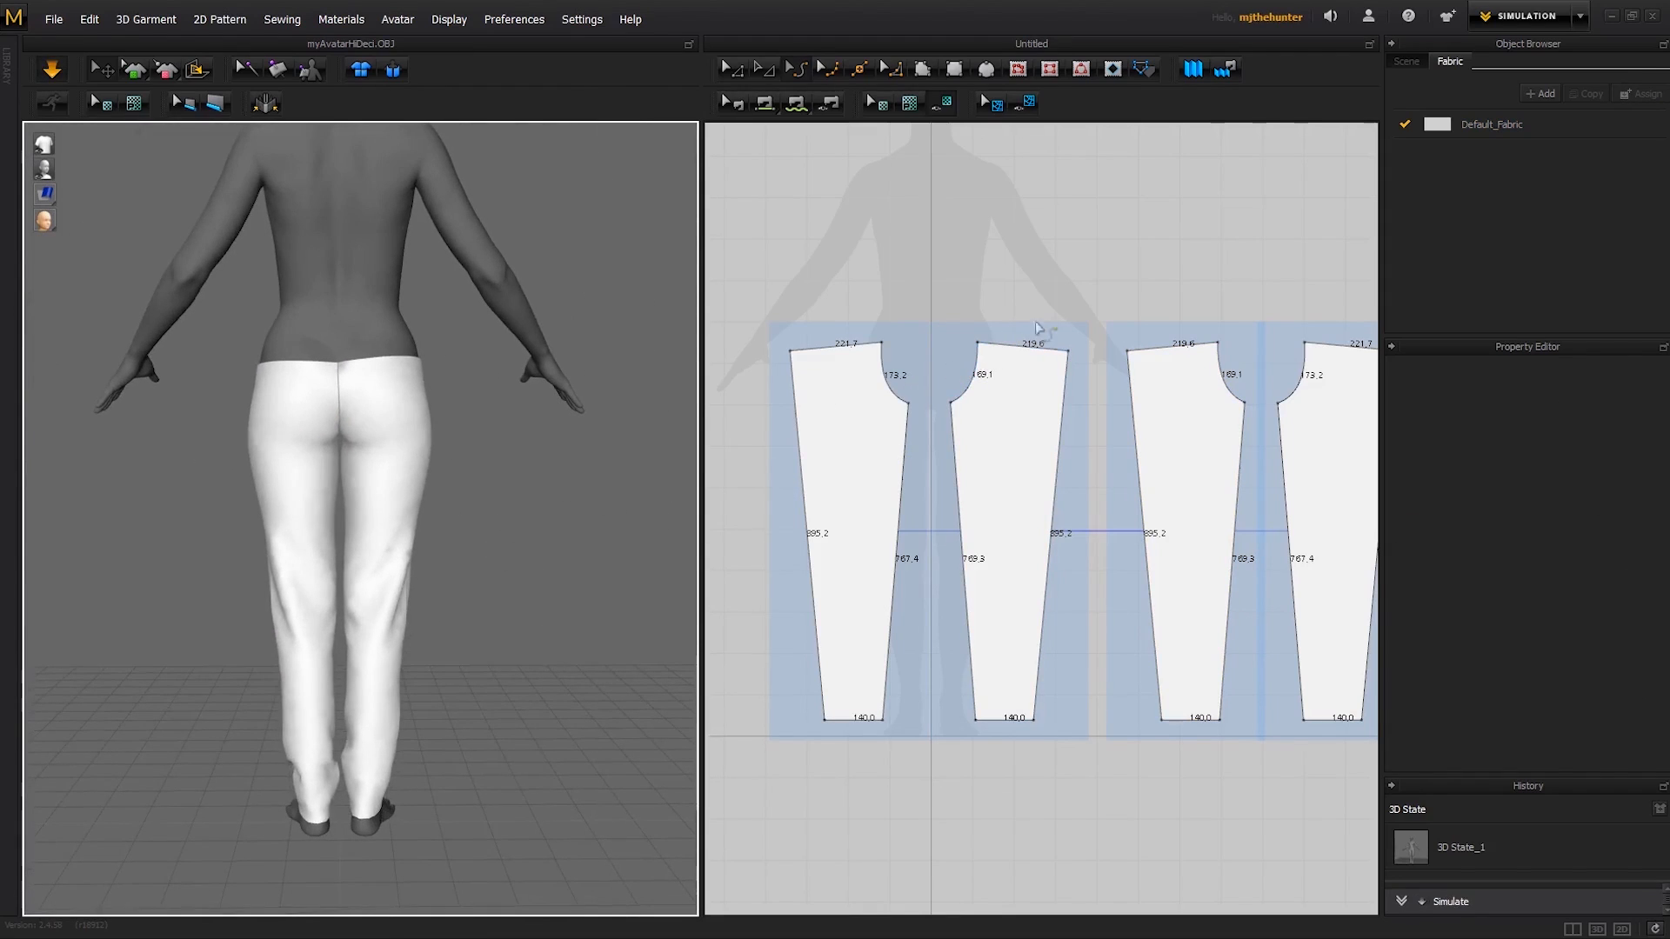
- Raise the side waist corner of the left-leg panels, making the side edge about 928.9 mm long
{"action": "left_click", "coordinate": [1128, 353]}
{"action": "left_click", "coordinate": [1124, 352]}
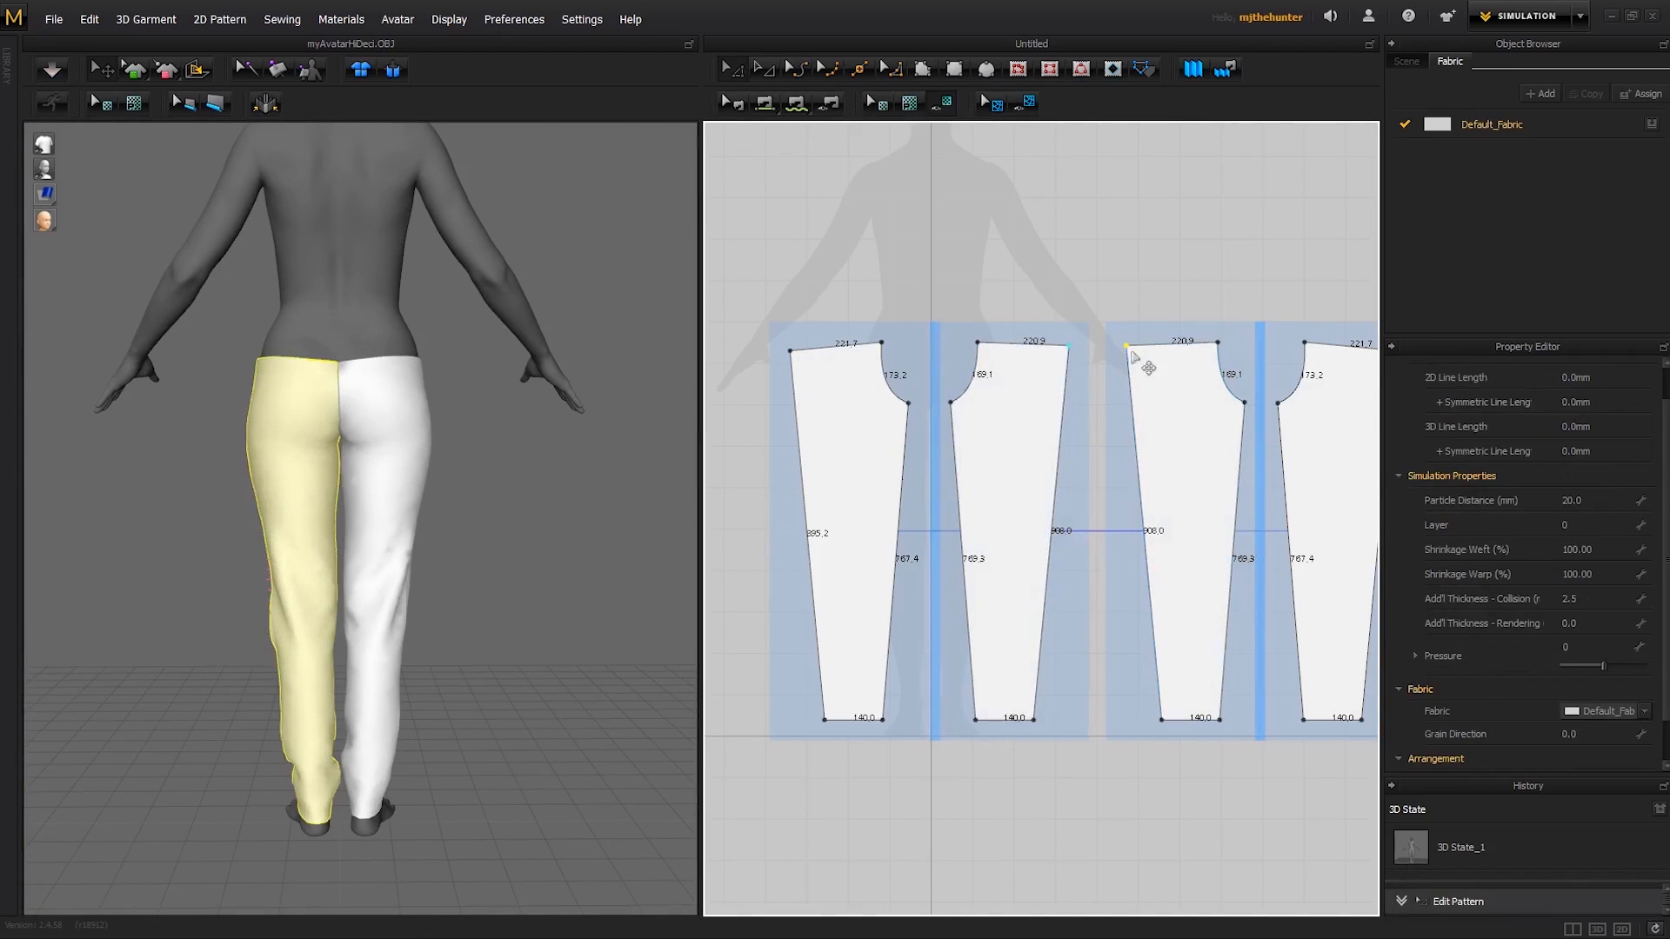
{"action": "middle_click_drag", "start_coordinate": [1141, 338], "coordinate": [1133, 362]}
{"action": "left_click_drag", "start_coordinate": [1119, 369], "coordinate": [1119, 361]}
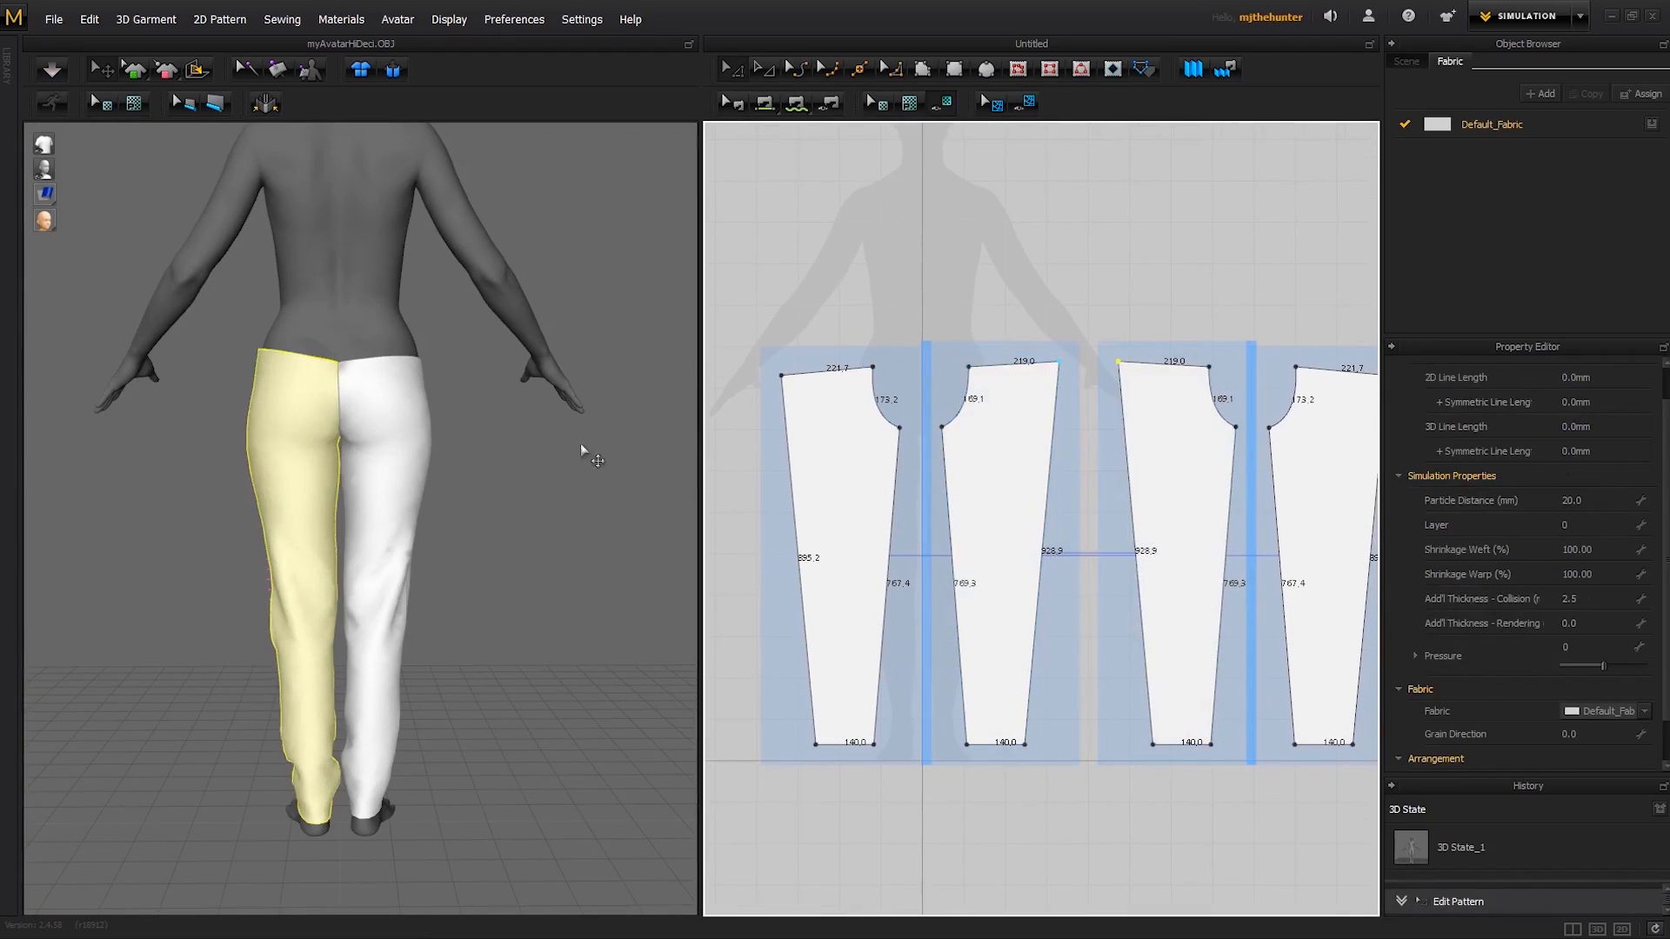
{"action": "right_click_drag", "start_coordinate": [594, 463], "coordinate": [600, 478]}
- Set the side waist corners so the side edges are about 905.2 mm on the right leg and 901.3 mm on the left, and simulate
{"action": "middle_click_drag", "start_coordinate": [1191, 367], "coordinate": [1080, 377]}
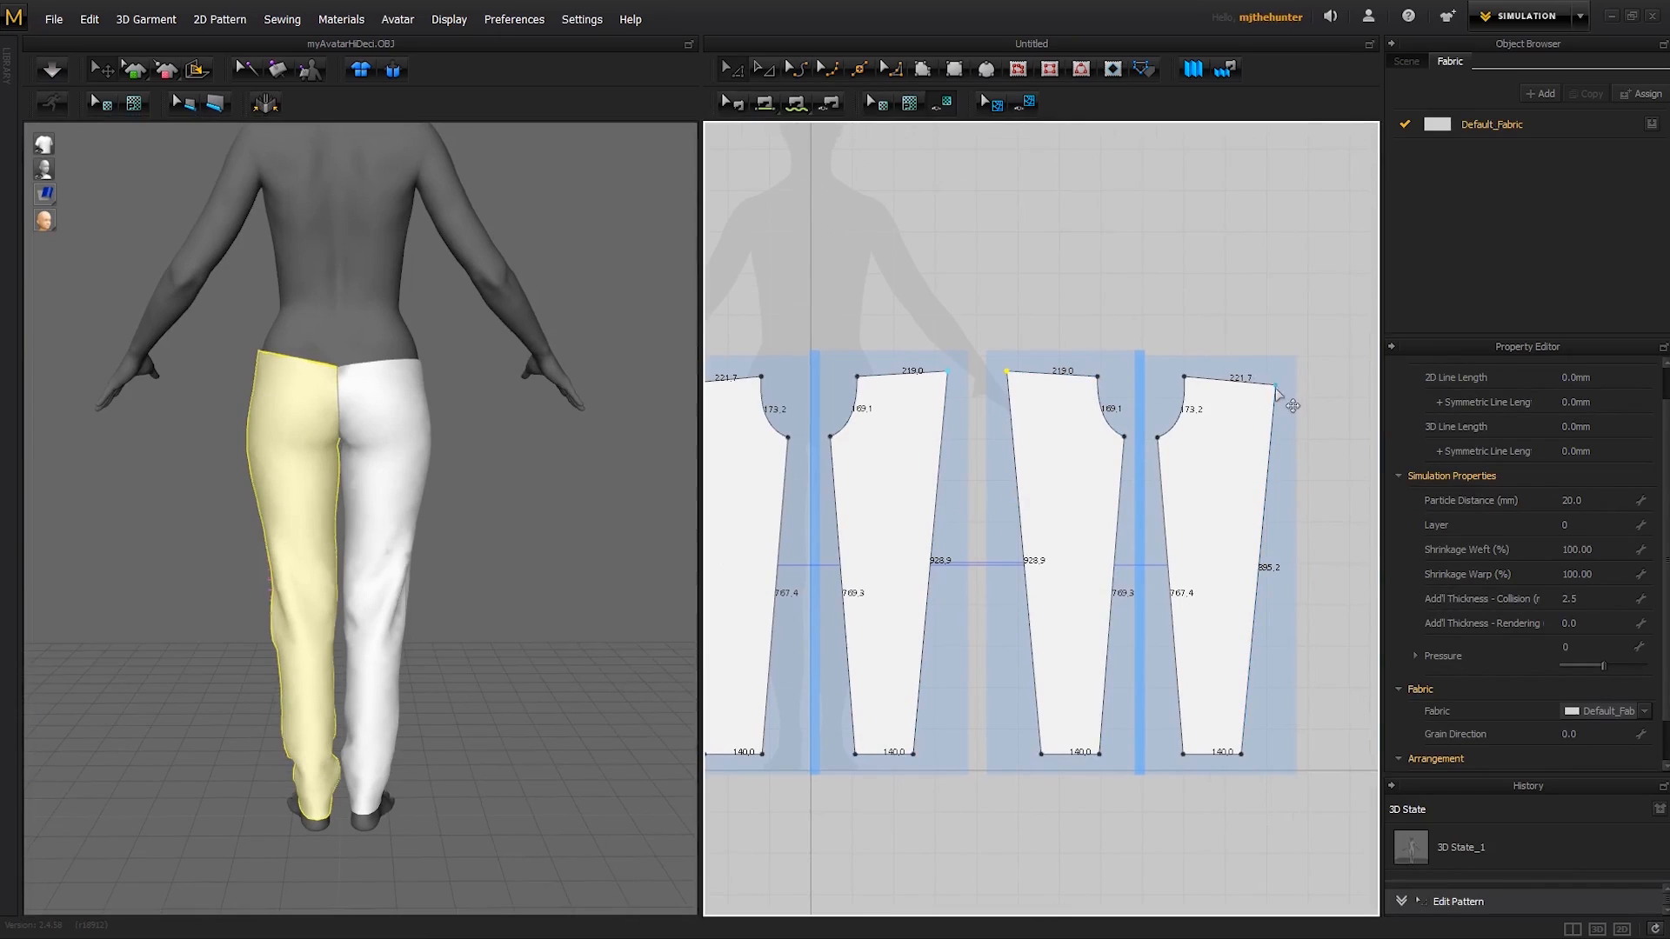
{"action": "left_click_drag", "start_coordinate": [1276, 388], "coordinate": [1273, 382]}
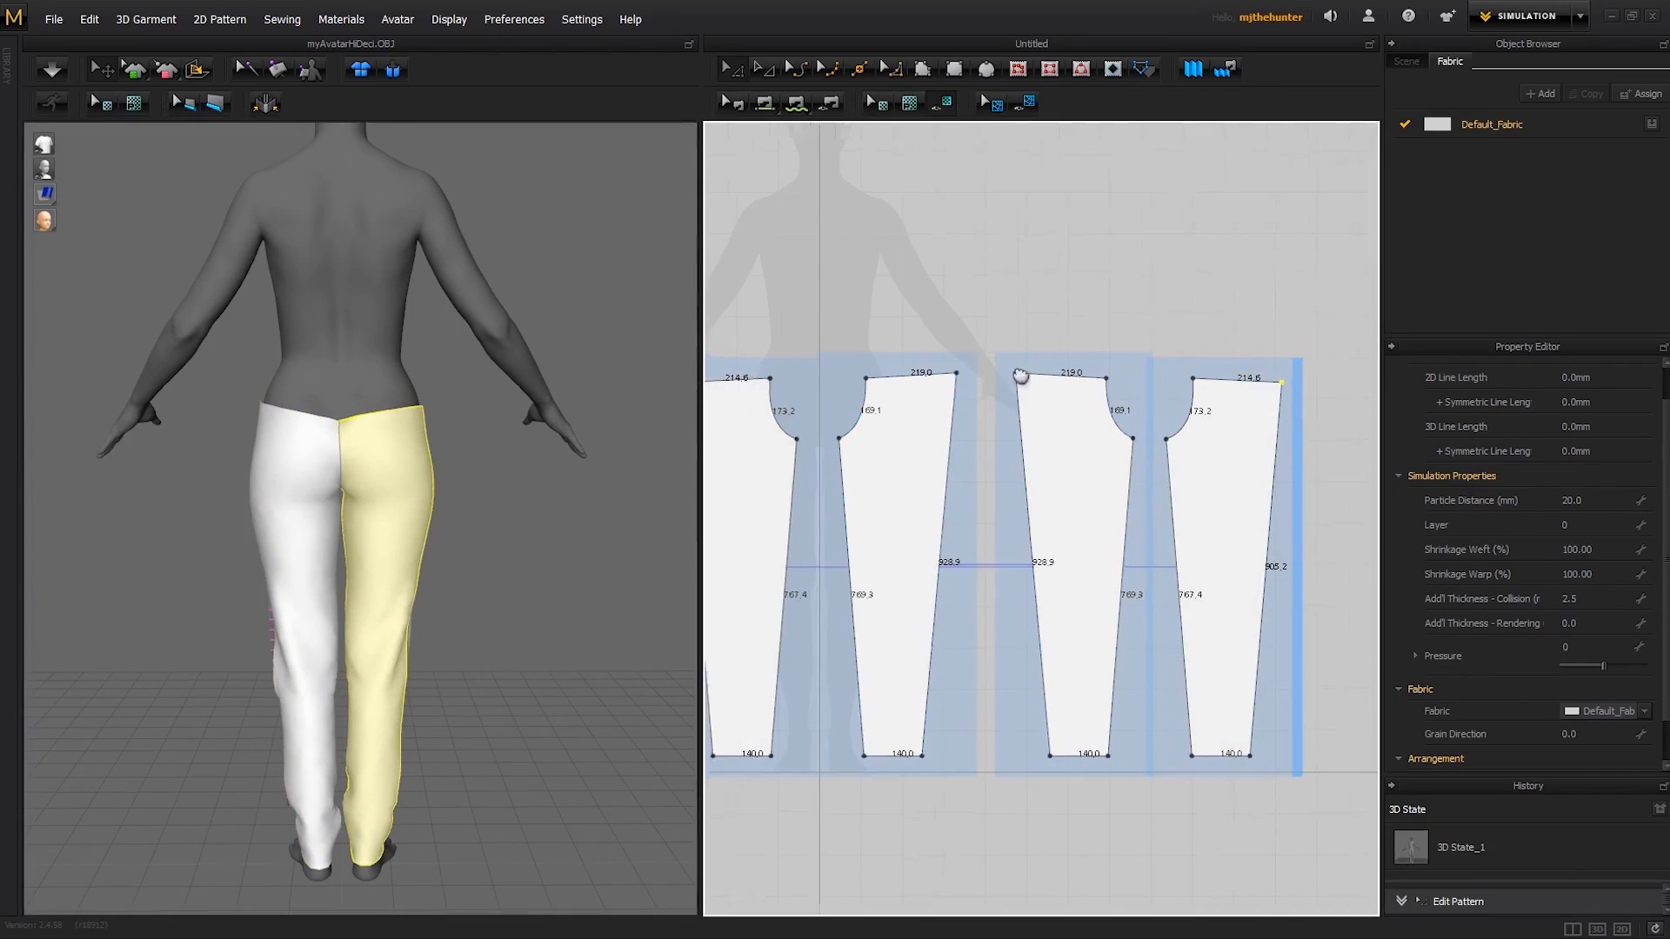
{"action": "middle_click_drag", "start_coordinate": [1018, 377], "coordinate": [1109, 395]}
{"action": "left_click_drag", "start_coordinate": [1108, 390], "coordinate": [1107, 401]}
{"action": "key", "text": "space"}
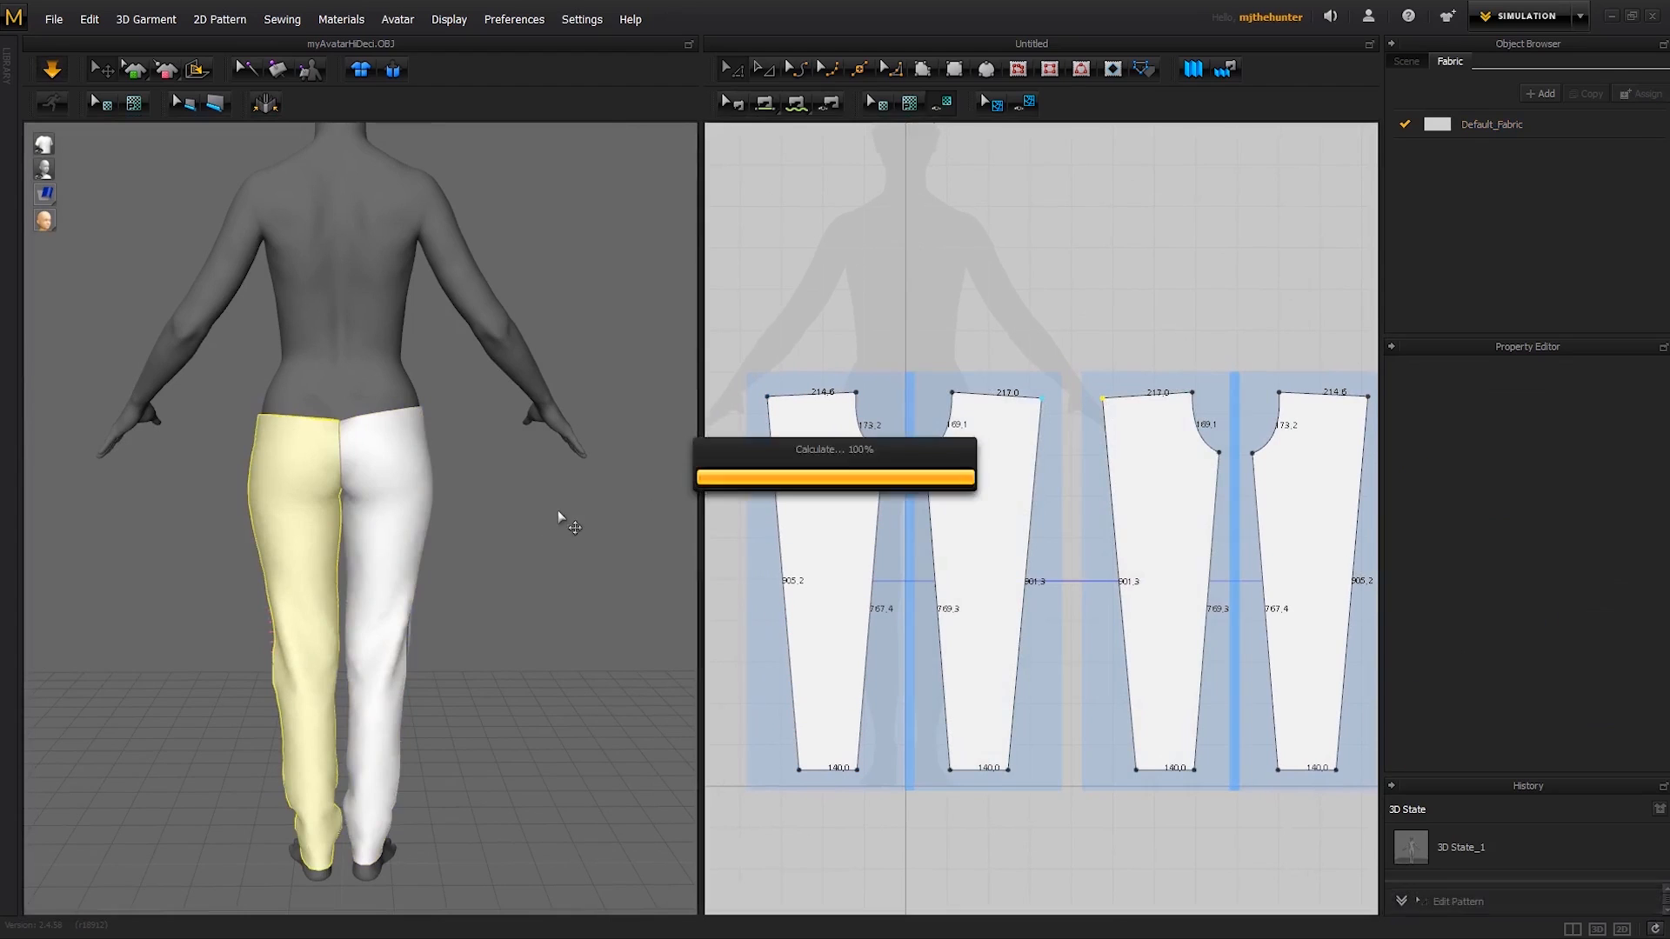
- Examine the trousers' fit from the side and front, and tug the fabric on the left leg
{"action": "right_click_drag", "start_coordinate": [378, 419], "coordinate": [334, 437]}
{"action": "scroll", "coordinate": [432, 442], "scroll_direction": "up", "scroll_amount": 3}
{"action": "scroll", "coordinate": [432, 442], "scroll_direction": "down", "scroll_amount": 3}
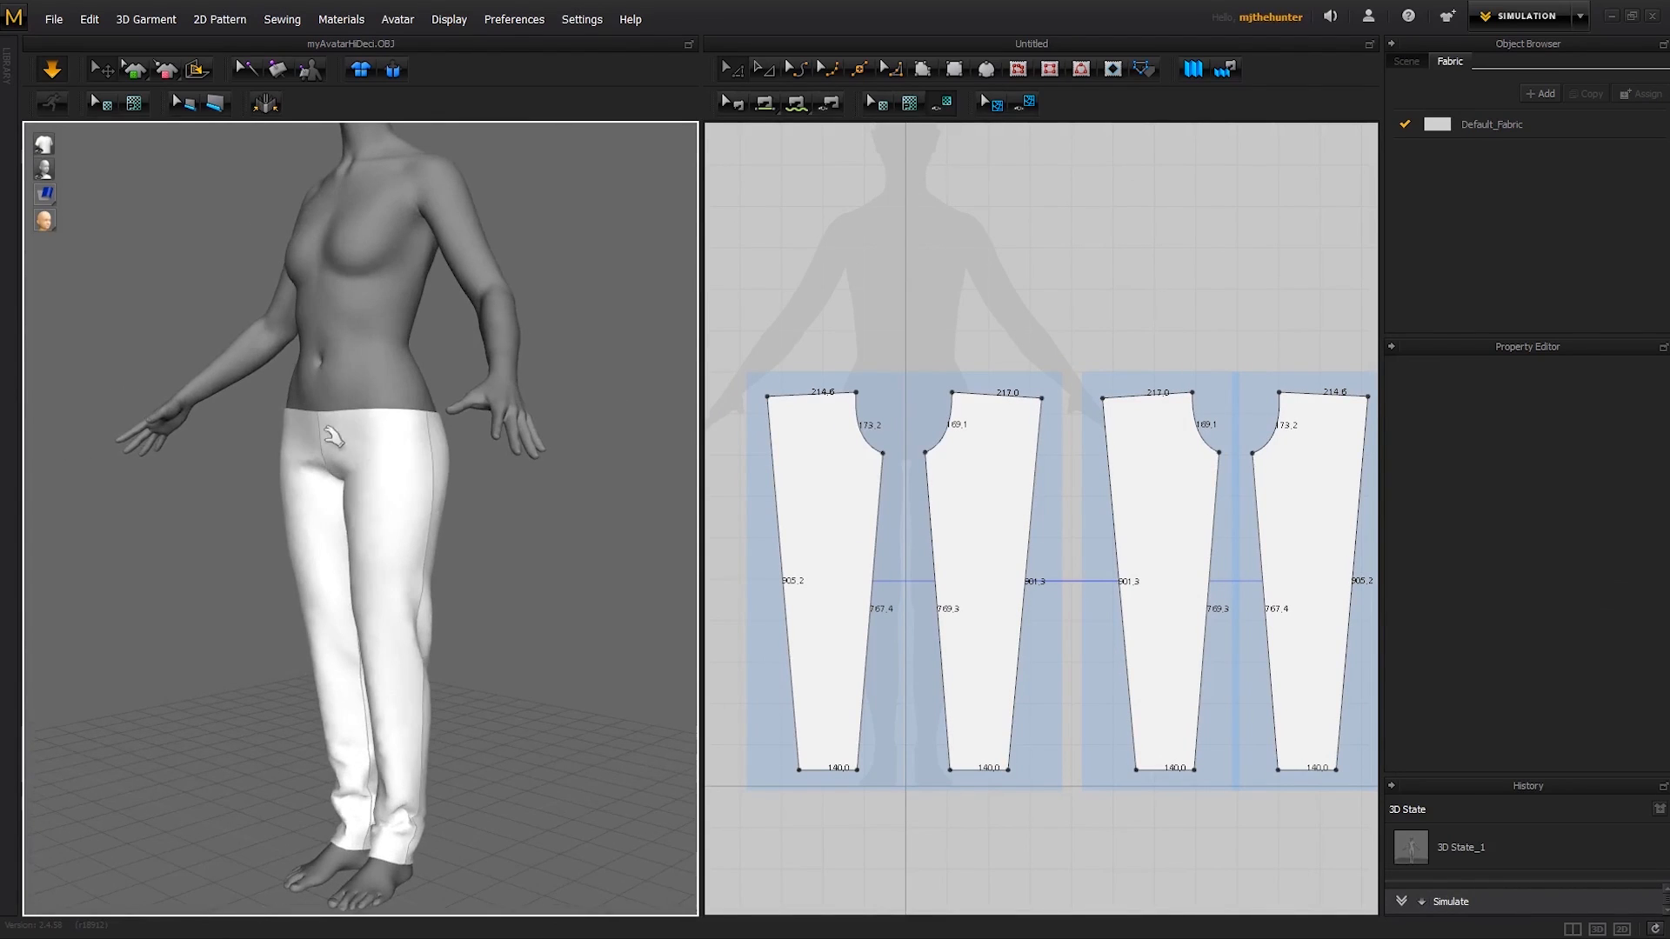
{"action": "left_click", "coordinate": [822, 507]}
{"action": "left_click", "coordinate": [949, 484]}
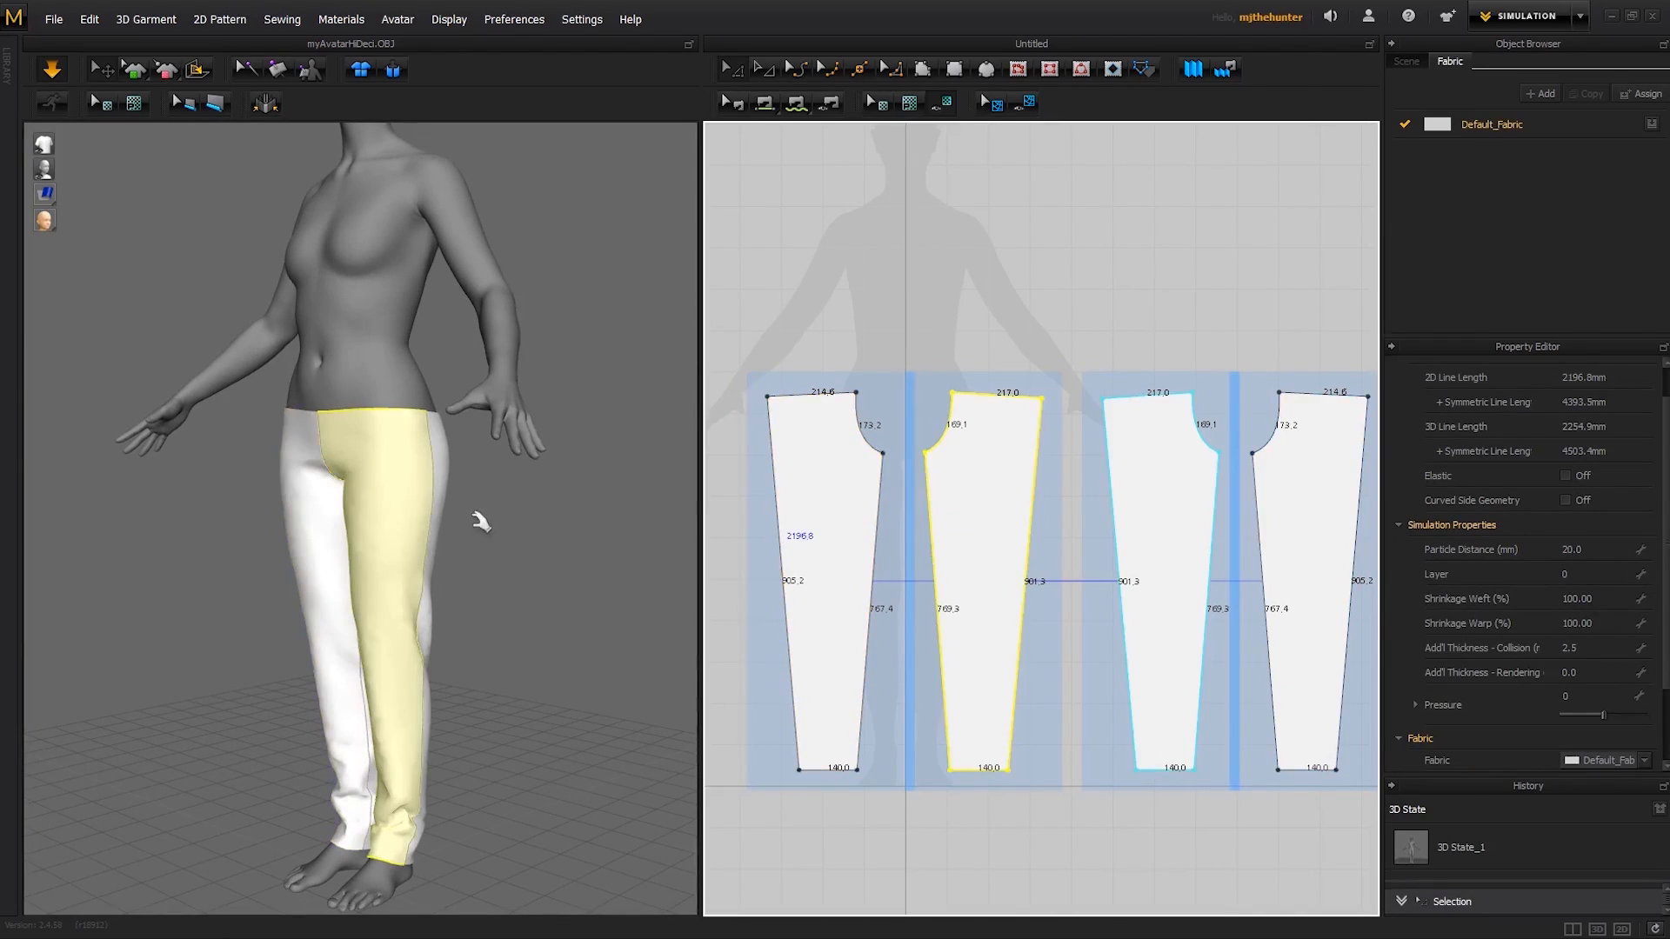
{"action": "right_click_drag", "start_coordinate": [477, 513], "coordinate": [572, 497]}
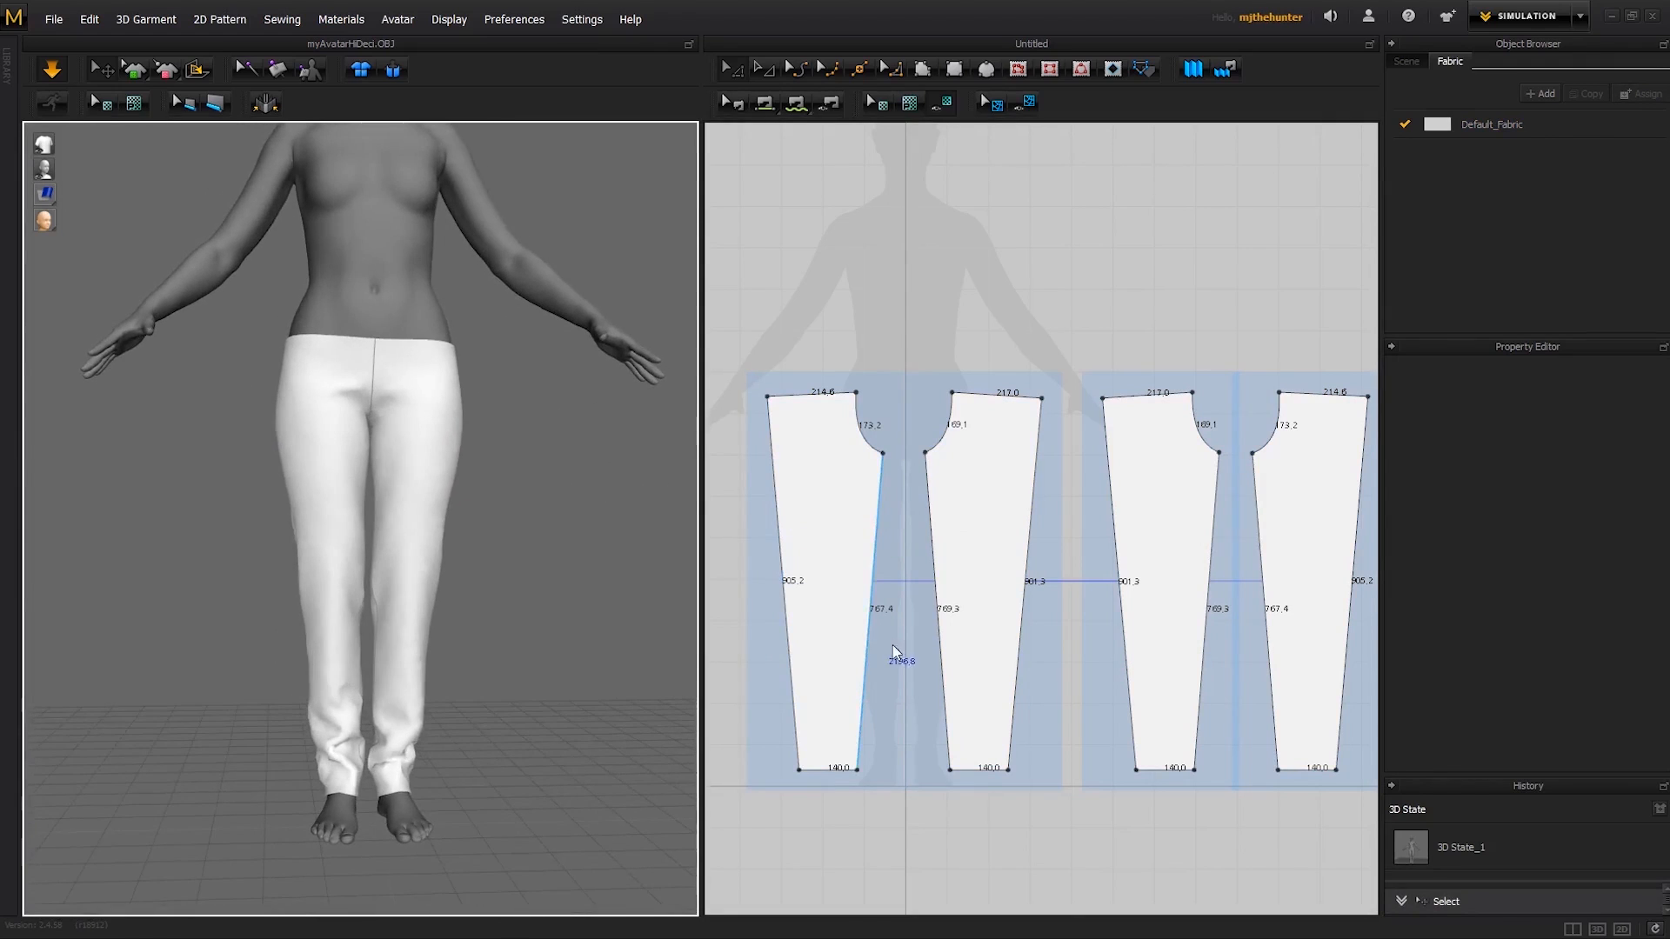
{"action": "left_click", "coordinate": [424, 594]}
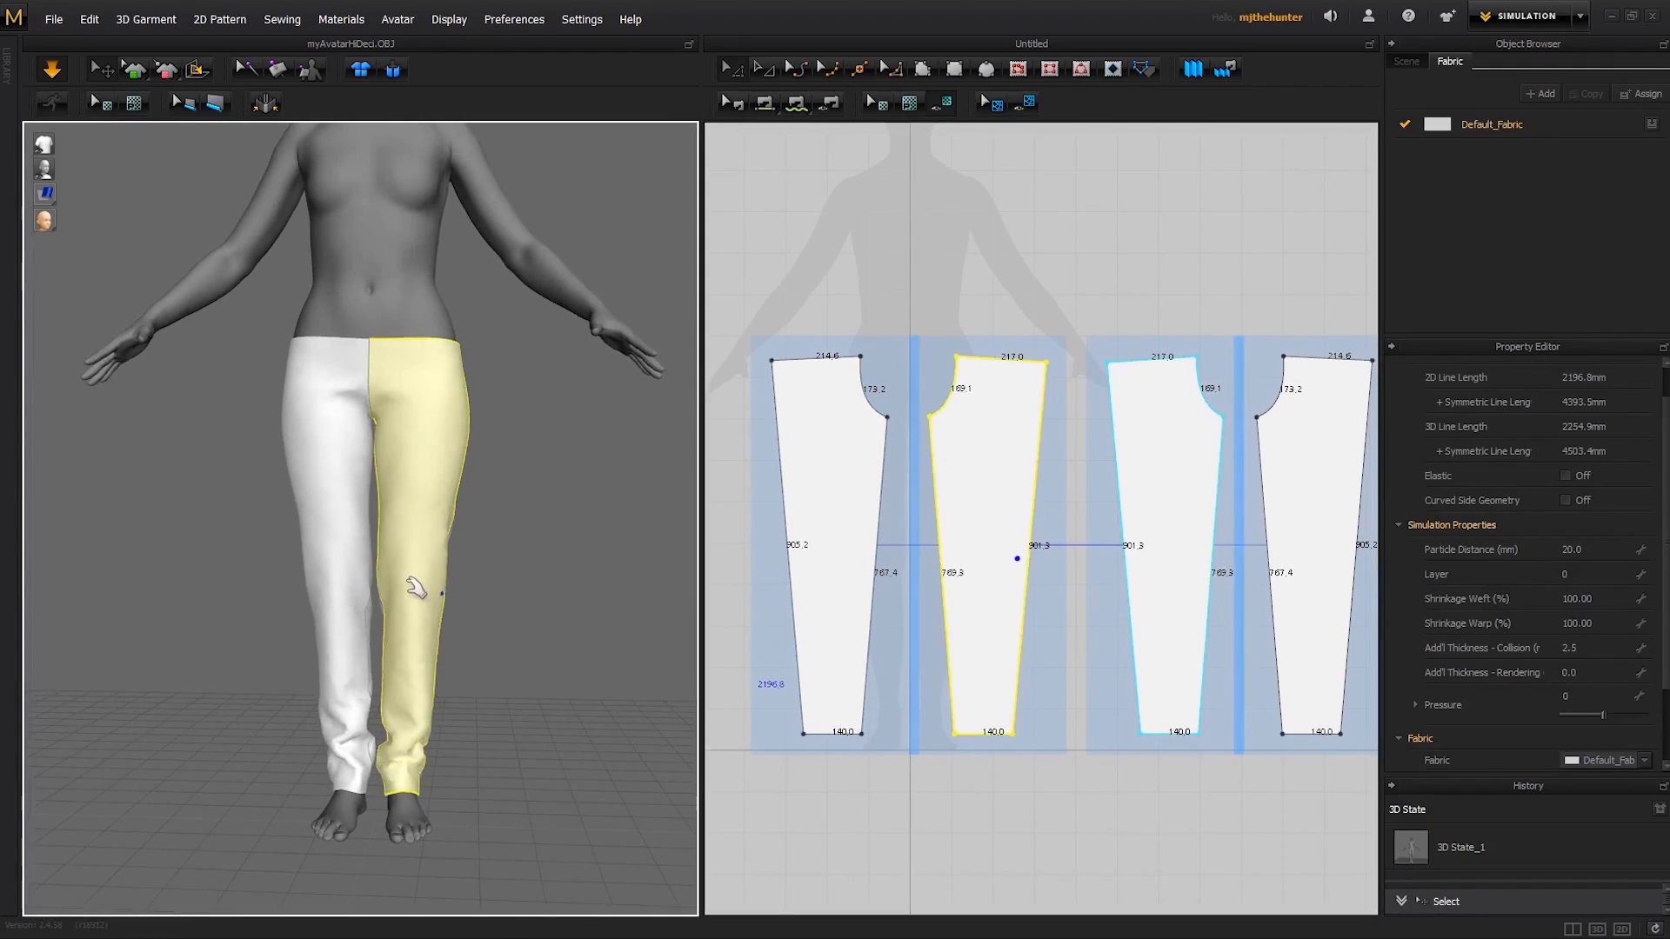
- Narrow the hems to about 104.0 mm left and 116.9 mm right and the waists to about 195.7 and 191.2 mm, and simulate
{"action": "left_click", "coordinate": [1082, 779]}
{"action": "left_click_drag", "start_coordinate": [1011, 732], "coordinate": [998, 736]}
{"action": "left_click_drag", "start_coordinate": [808, 736], "coordinate": [816, 737]}
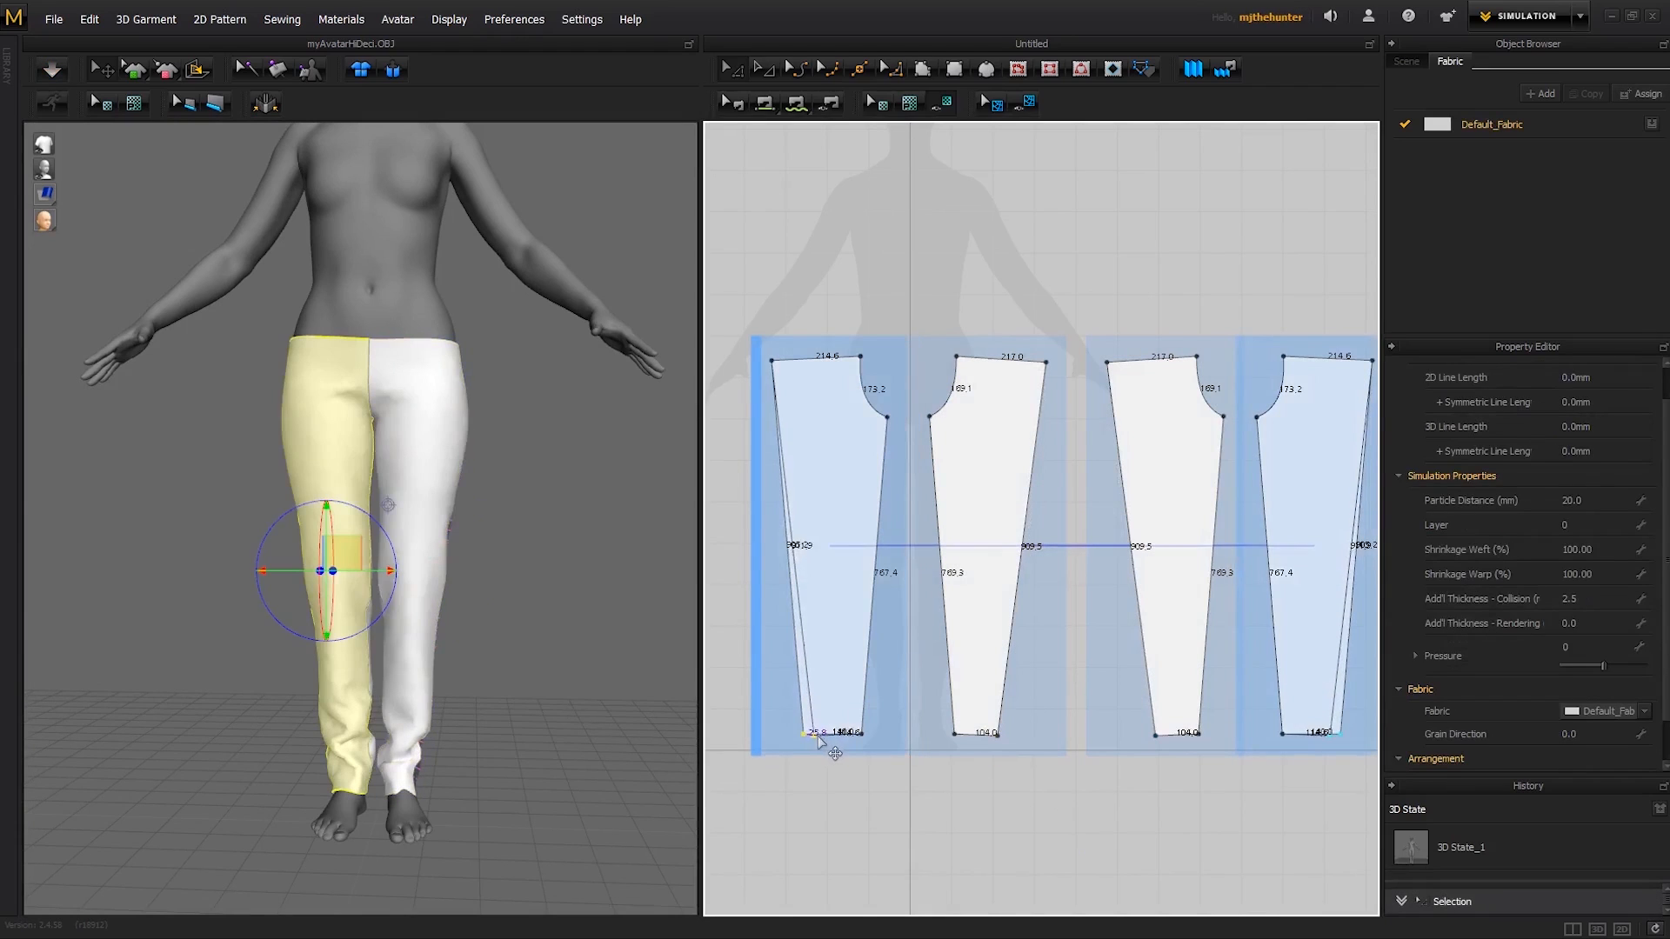
{"action": "left_click_drag", "start_coordinate": [773, 360], "coordinate": [781, 357]}
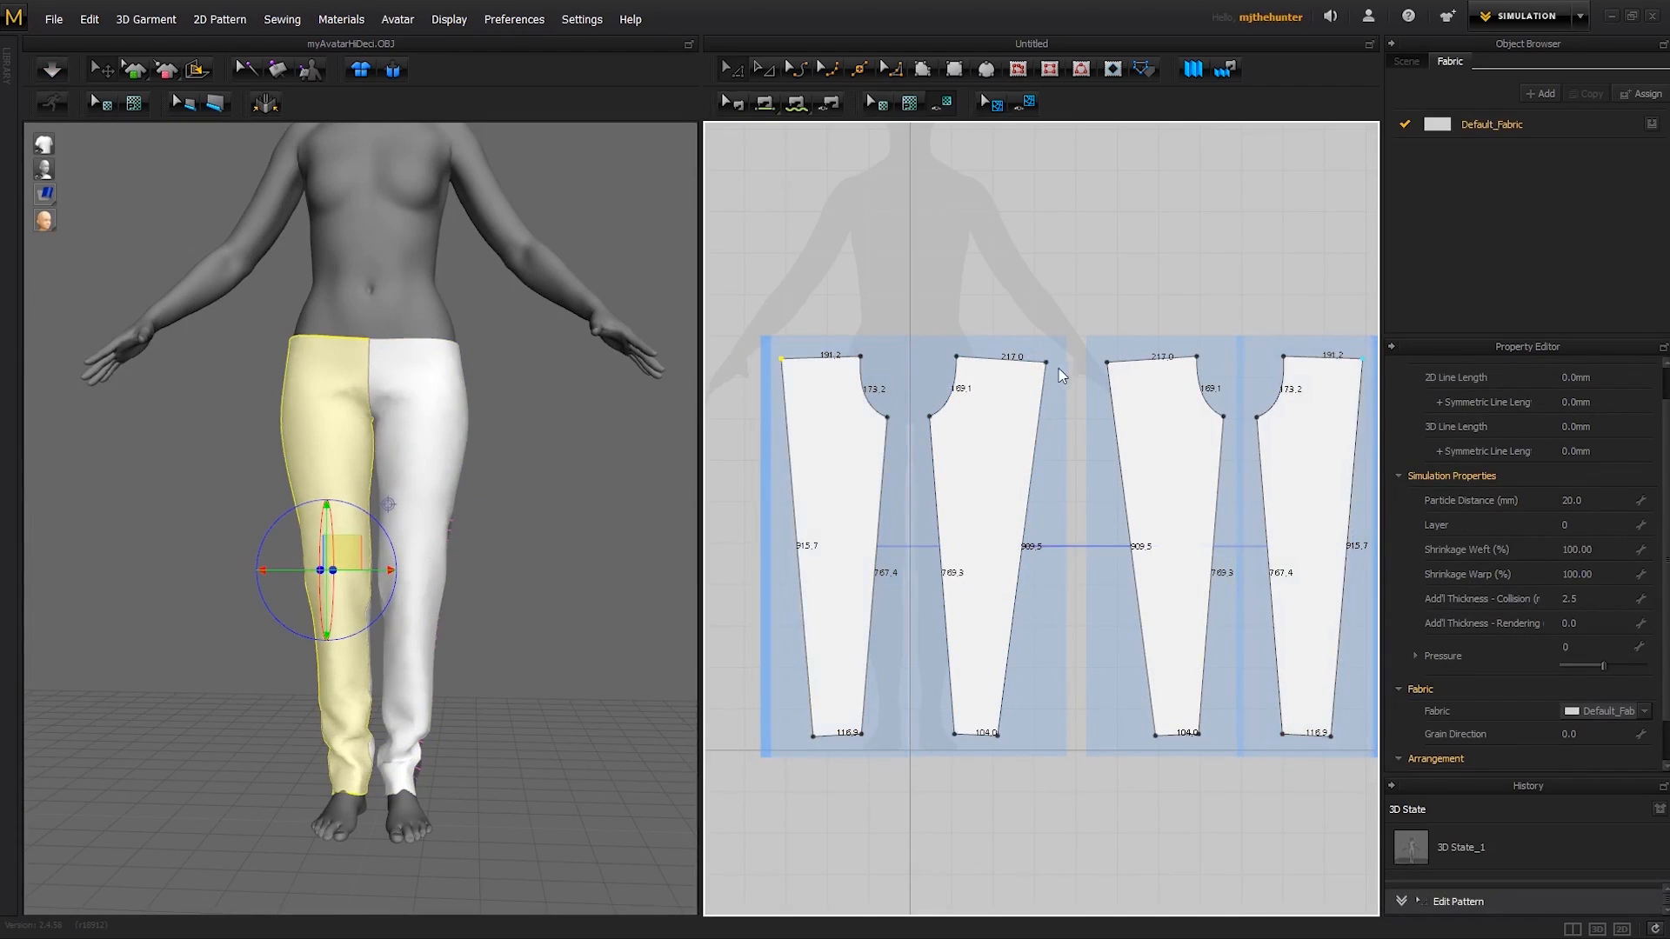
{"action": "left_click_drag", "start_coordinate": [1046, 360], "coordinate": [1038, 360]}
{"action": "key", "text": "space"}
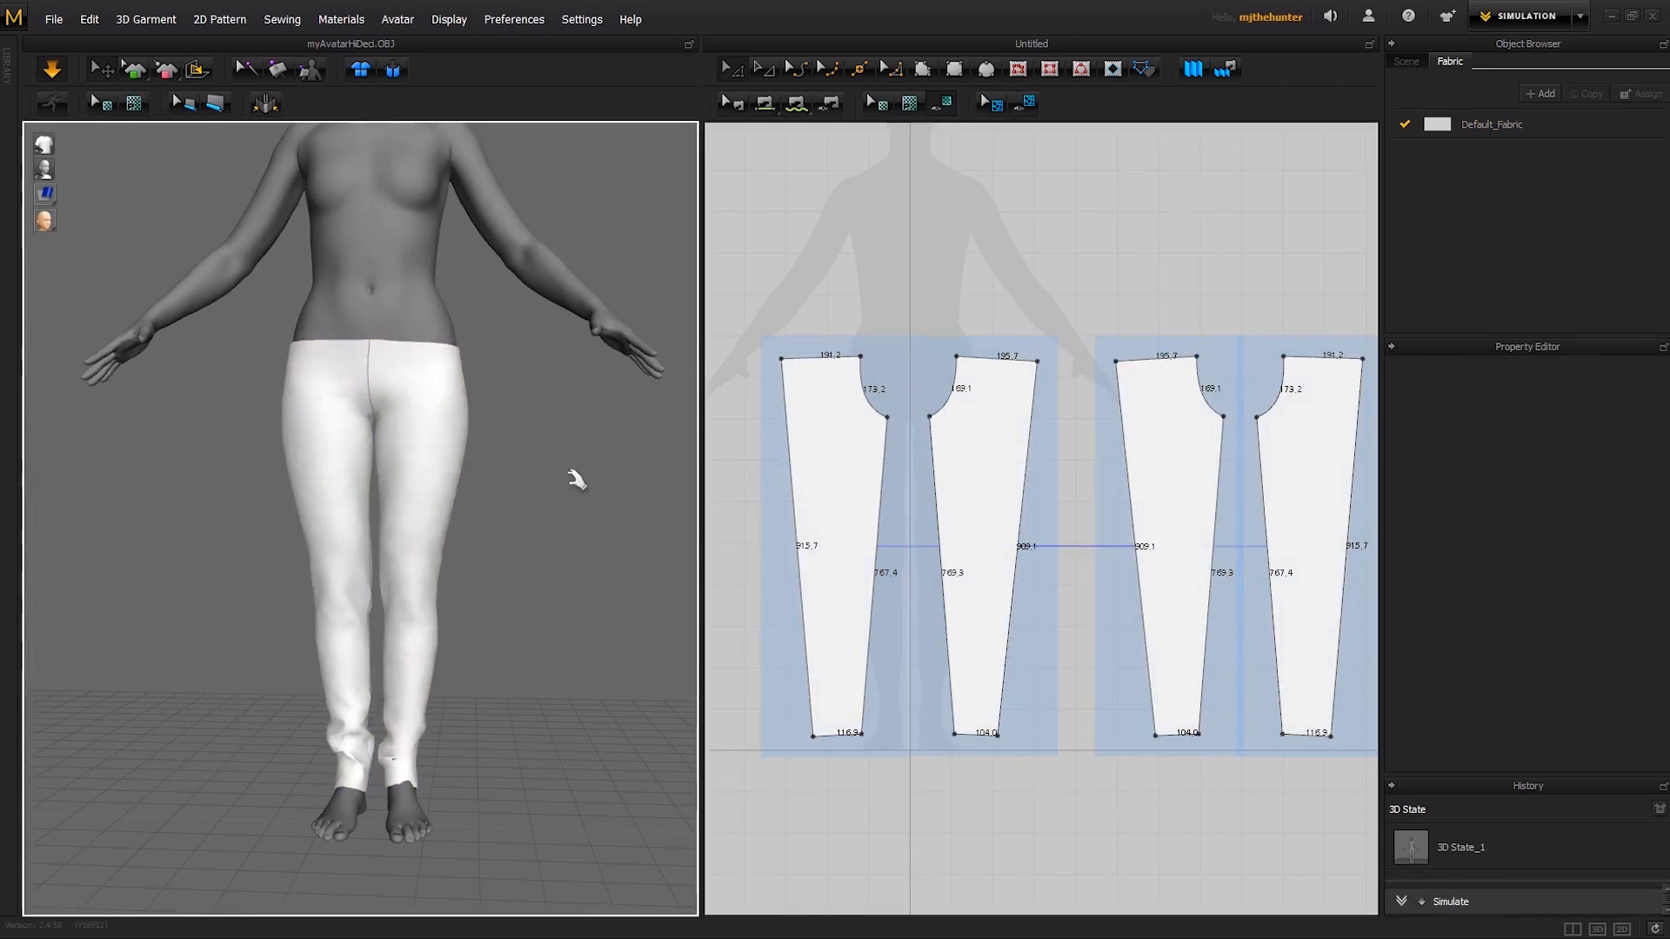
{"action": "right_click_drag", "start_coordinate": [544, 542], "coordinate": [384, 540]}
{"action": "left_click", "coordinate": [440, 670]}
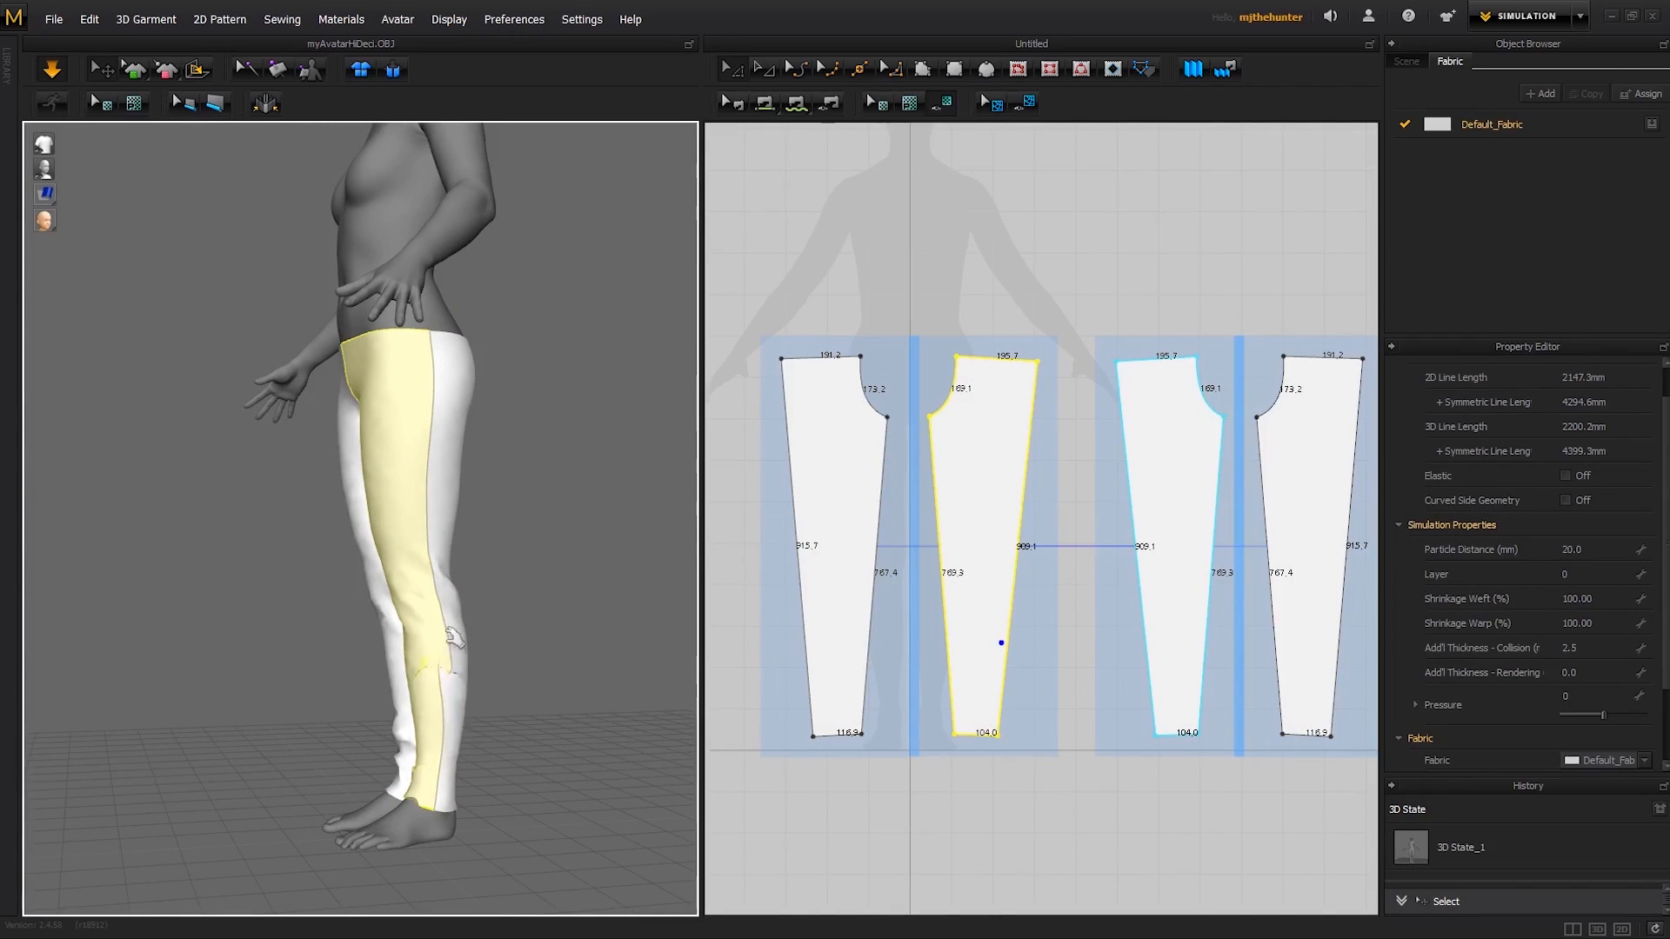
- Raise the hem edges of both legs' panels together, shortening the side edges to about 843.6 and 837.1 mm, and simulate the shorter trousers
{"action": "left_click", "coordinate": [859, 743]}
{"action": "left_click", "coordinate": [834, 738]}
{"action": "left_click", "coordinate": [975, 737], "text": "shift"}
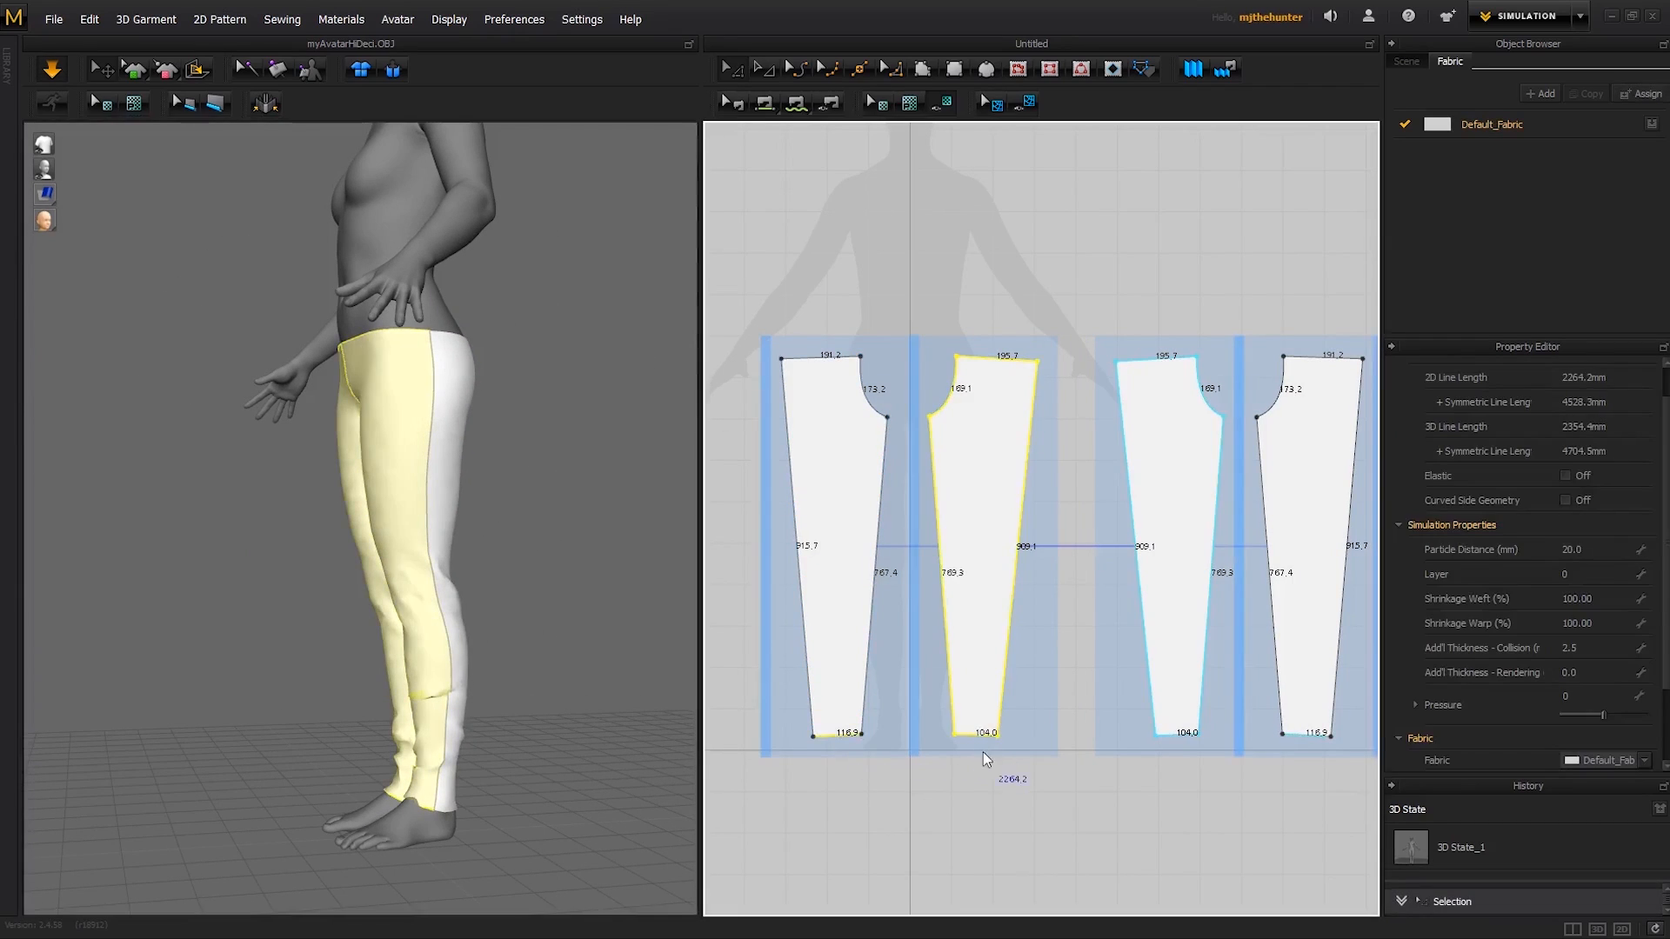
{"action": "left_click", "coordinate": [983, 752]}
{"action": "left_click", "coordinate": [974, 736]}
{"action": "left_click", "coordinate": [849, 737], "text": "shift"}
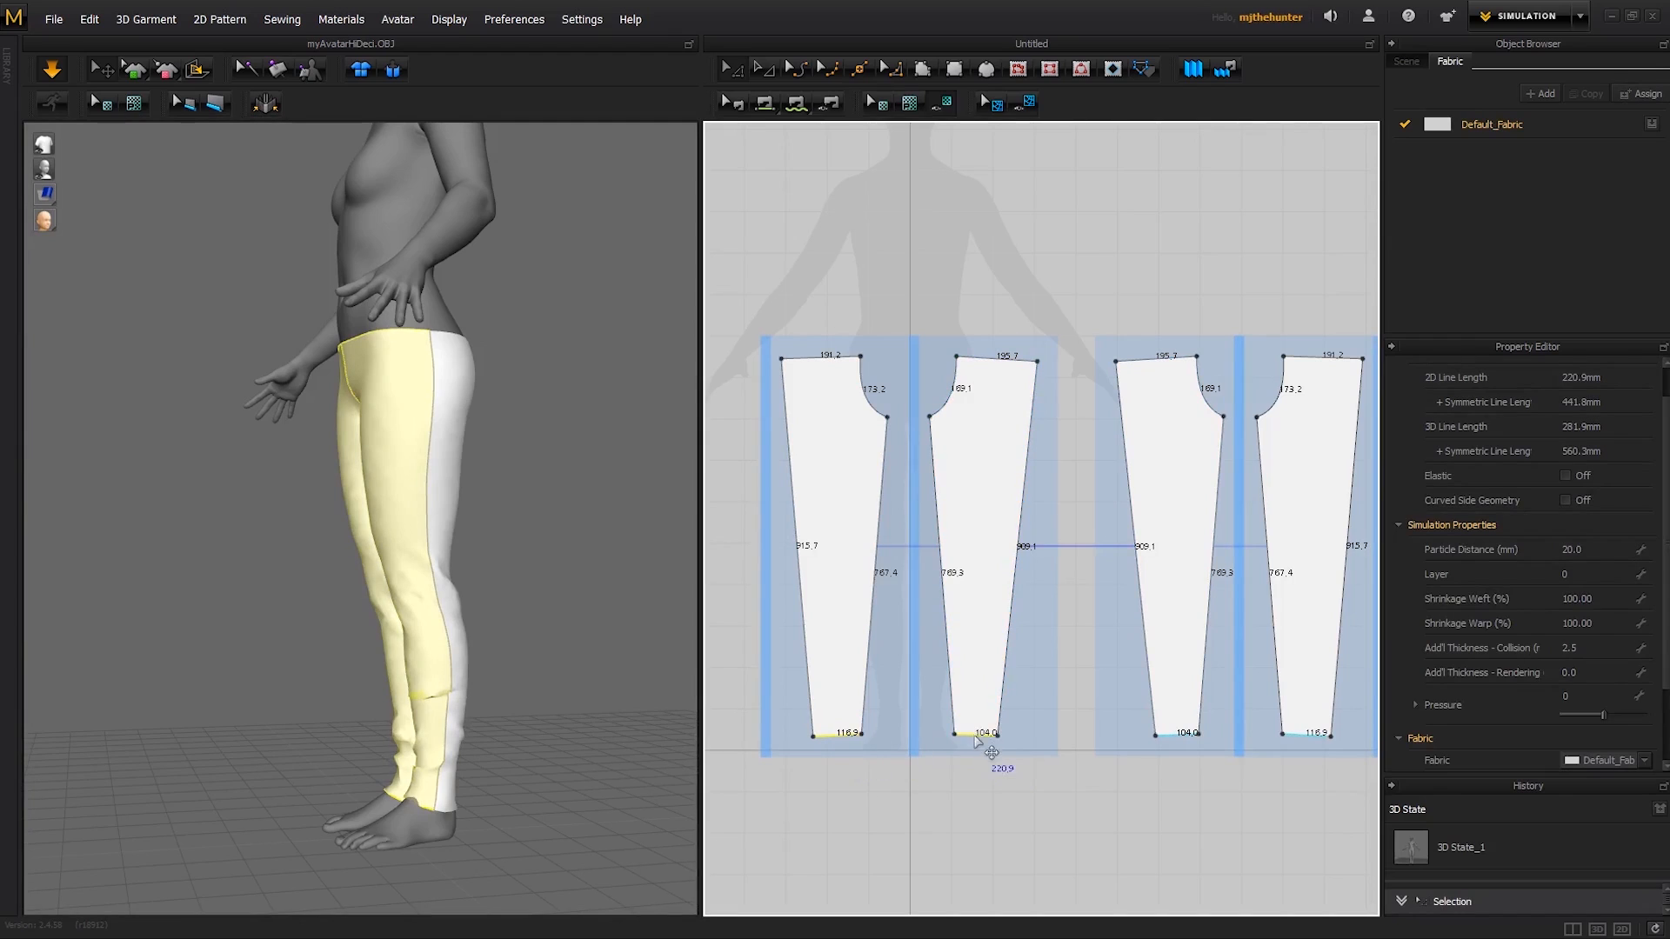
{"action": "left_click_drag", "start_coordinate": [975, 738], "coordinate": [970, 706]}
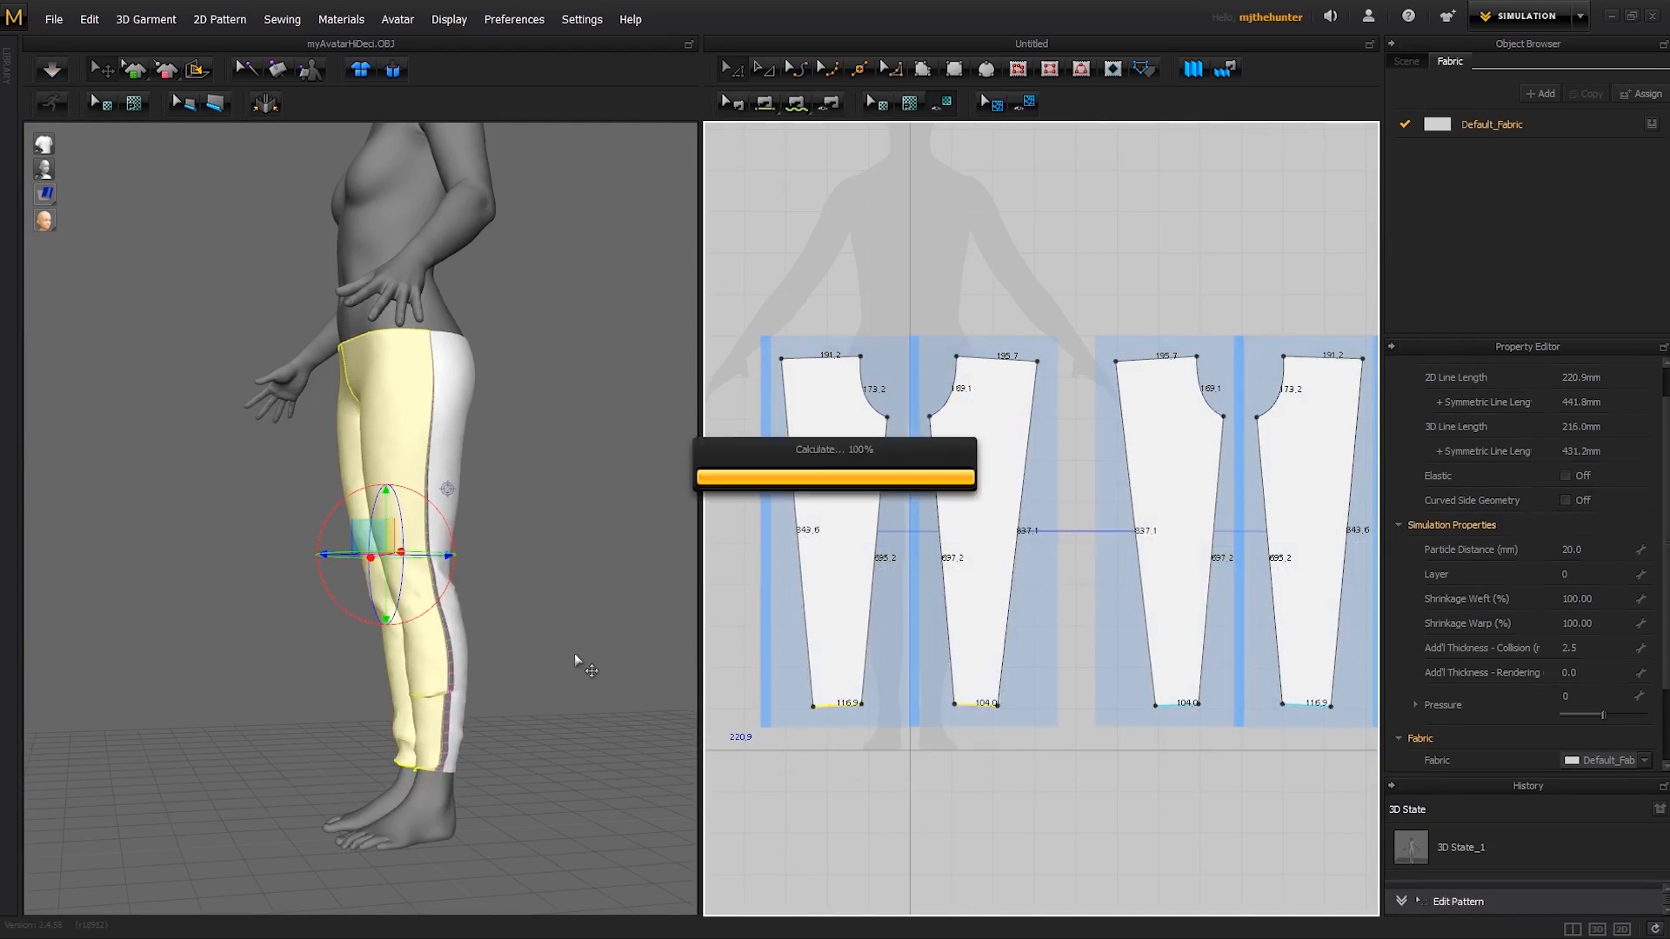
{"action": "key", "text": "space"}
{"action": "right_click_drag", "start_coordinate": [529, 657], "coordinate": [644, 654]}
{"action": "right_click_drag", "start_coordinate": [531, 686], "coordinate": [555, 605]}
{"action": "key", "text": "space"}
- Try to raise the waist edges of the left-leg and right-leg panels separately, and undo the edits
{"action": "middle_click_drag", "start_coordinate": [1007, 306], "coordinate": [1005, 378]}
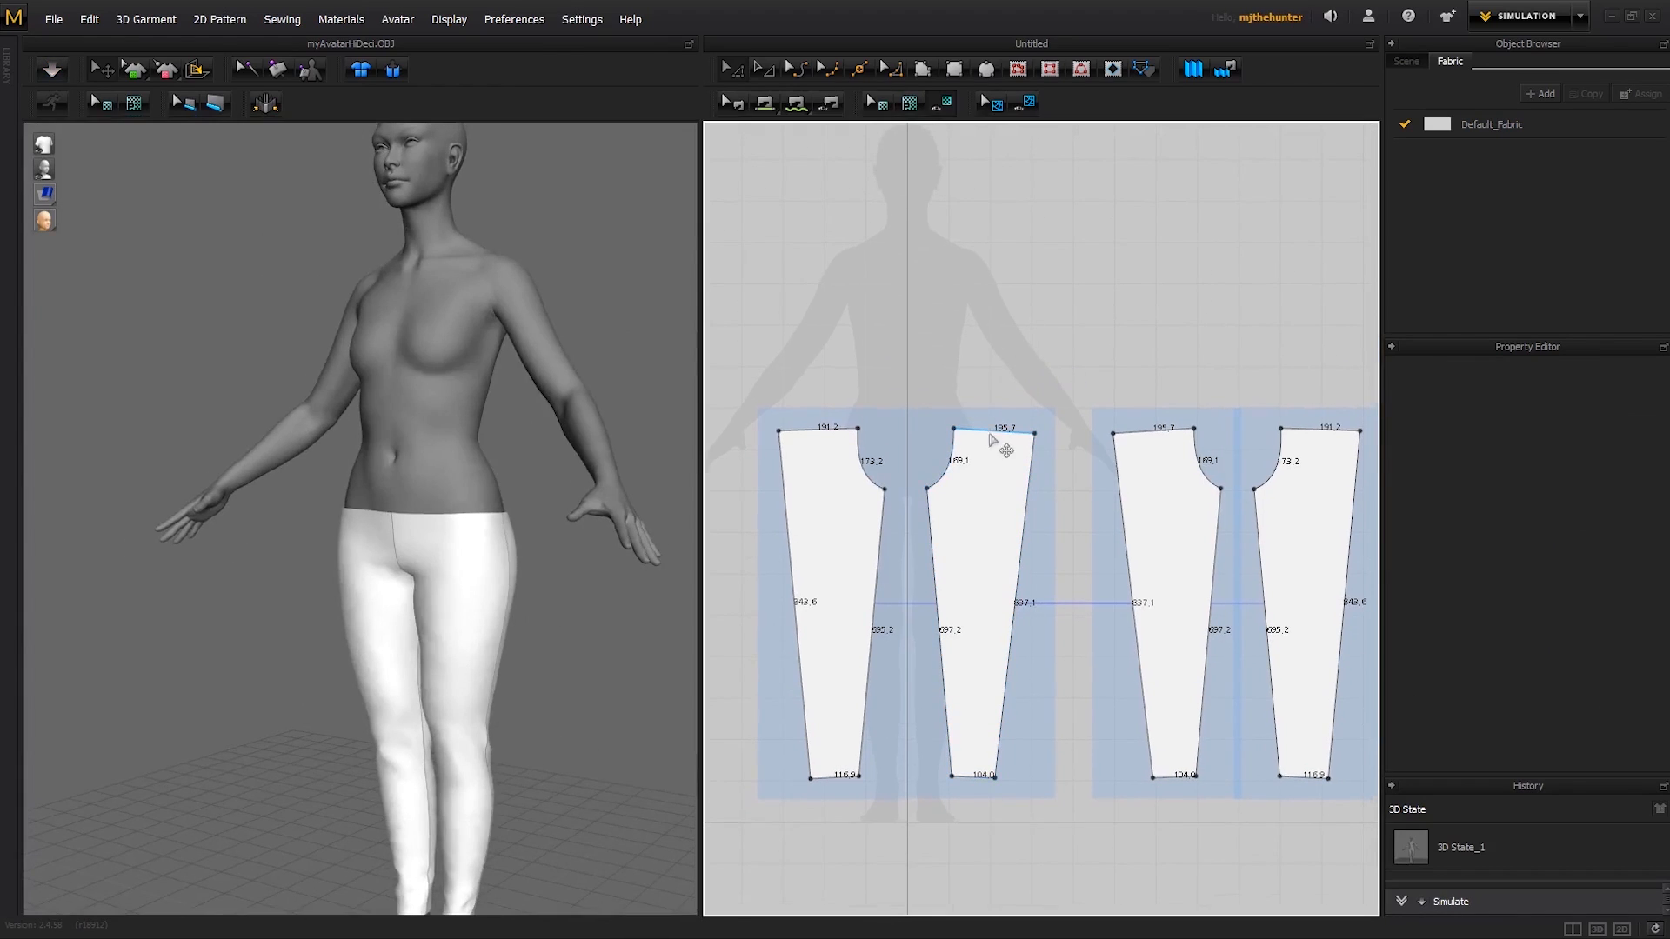
{"action": "scroll", "coordinate": [581, 577], "scroll_direction": "up", "scroll_amount": 5}
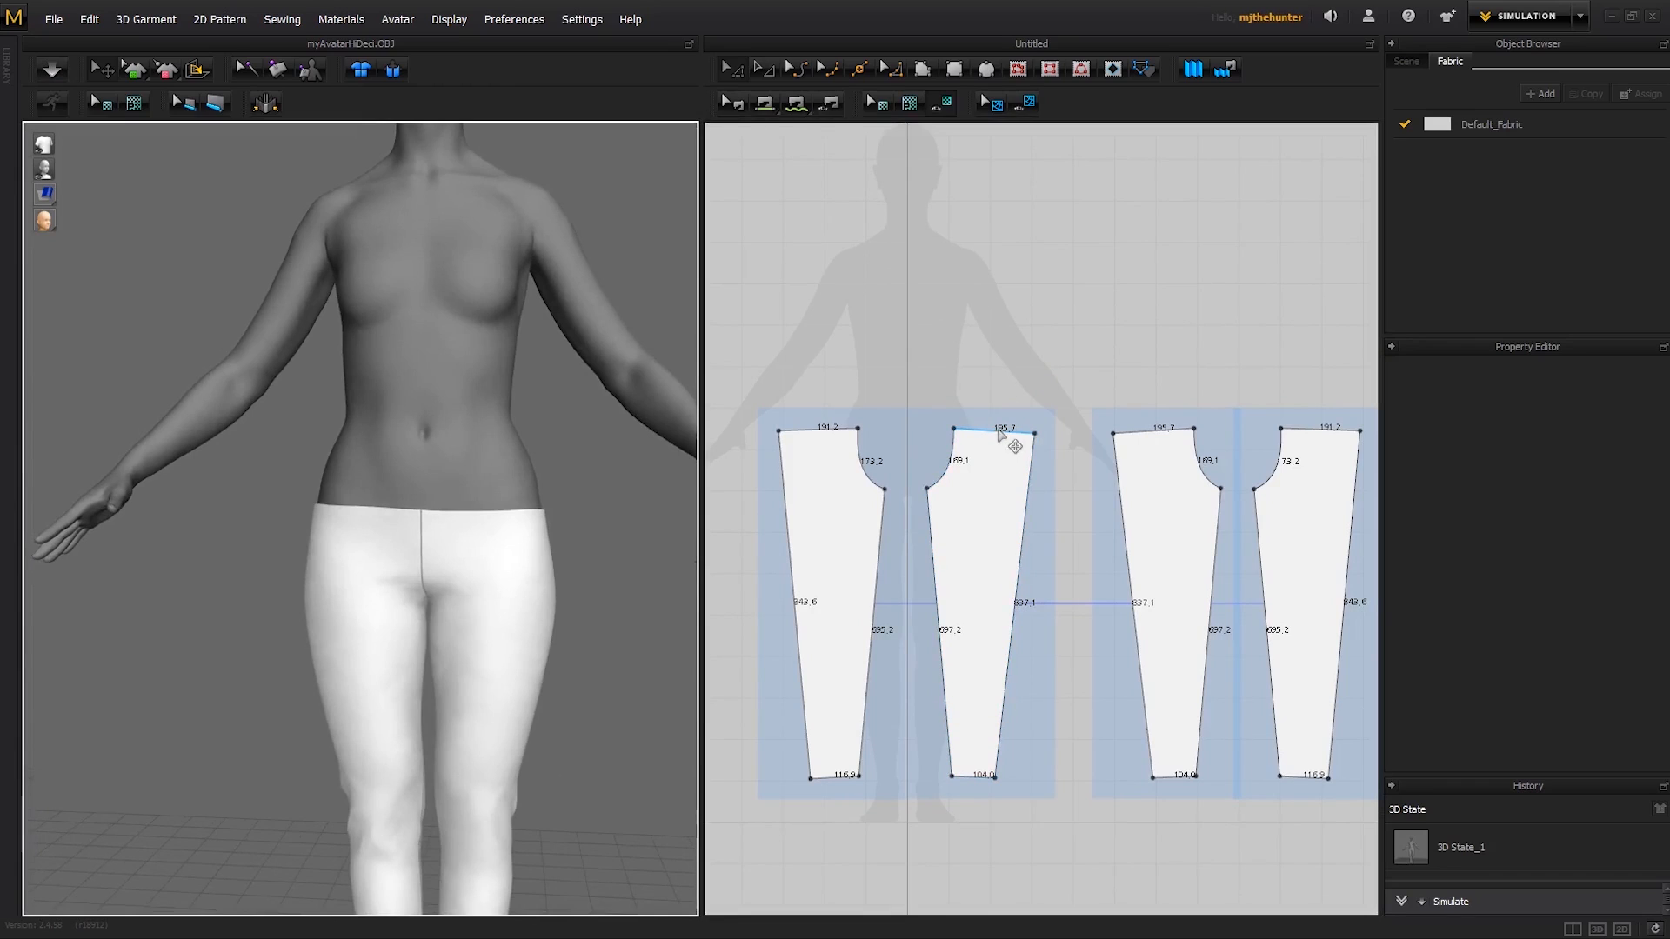
{"action": "left_click_drag", "start_coordinate": [998, 431], "coordinate": [986, 429]}
{"action": "key", "text": "ctrl+z"}
{"action": "left_click", "coordinate": [817, 434], "text": "shift"}
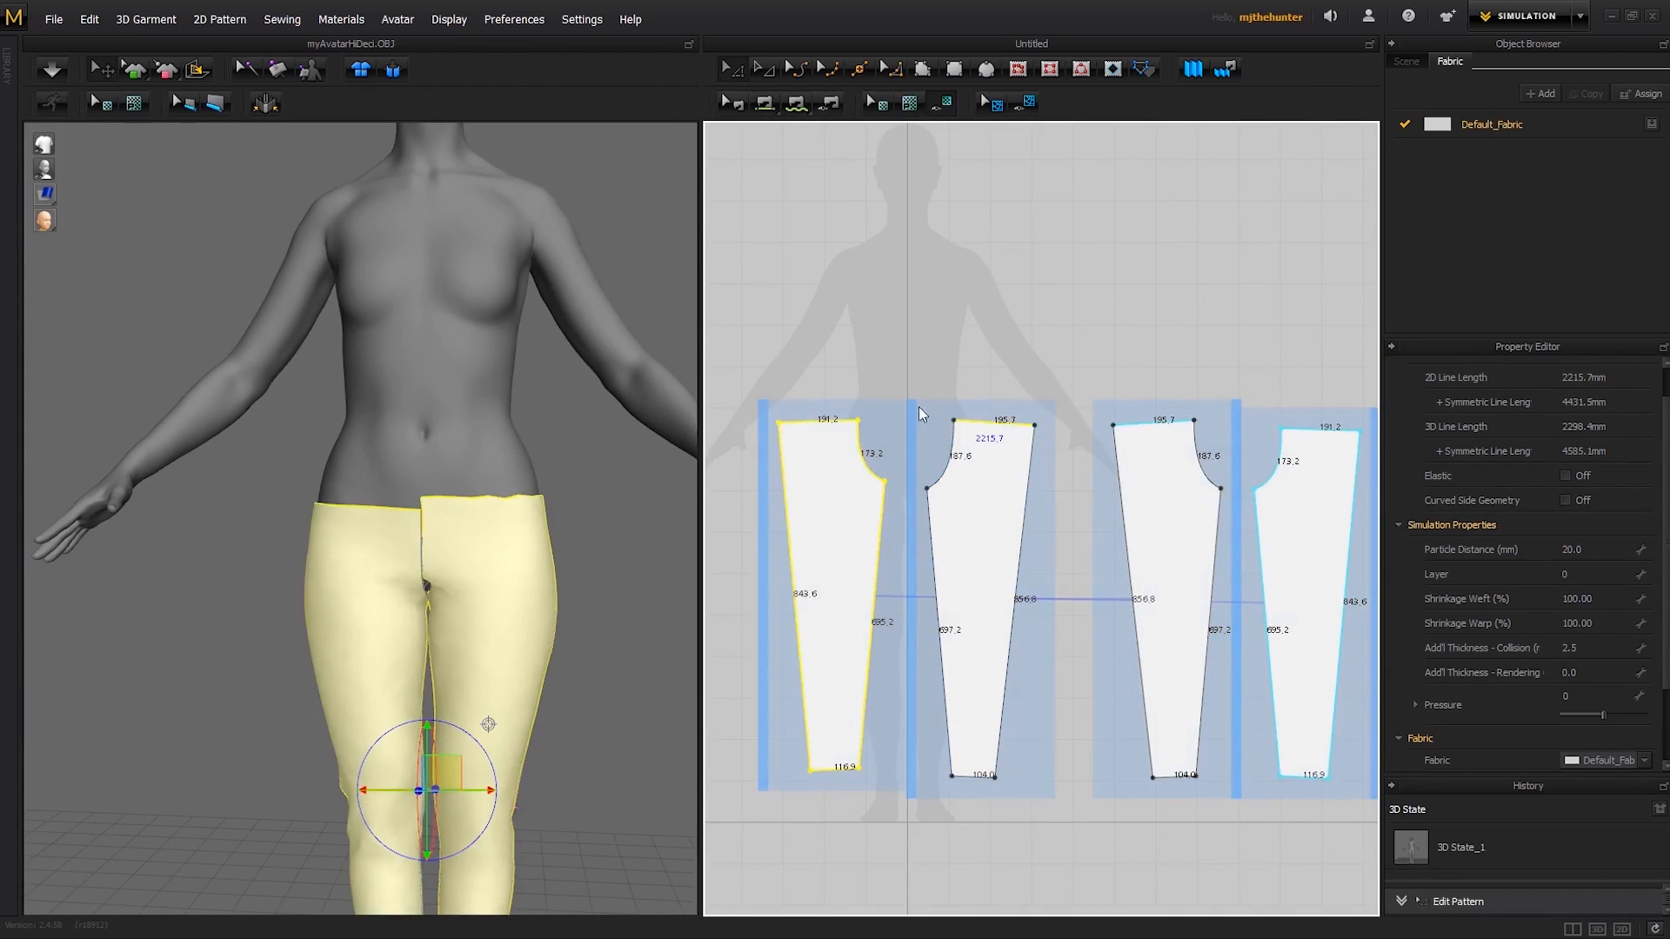
{"action": "key", "text": "ctrl+z"}
- Raise the waist edges of both legs' panels together, lengthening the crotch curves to about 203.1 and 199.0 mm
{"action": "left_click", "coordinate": [847, 430]}
{"action": "left_click", "coordinate": [992, 432], "text": "shift"}
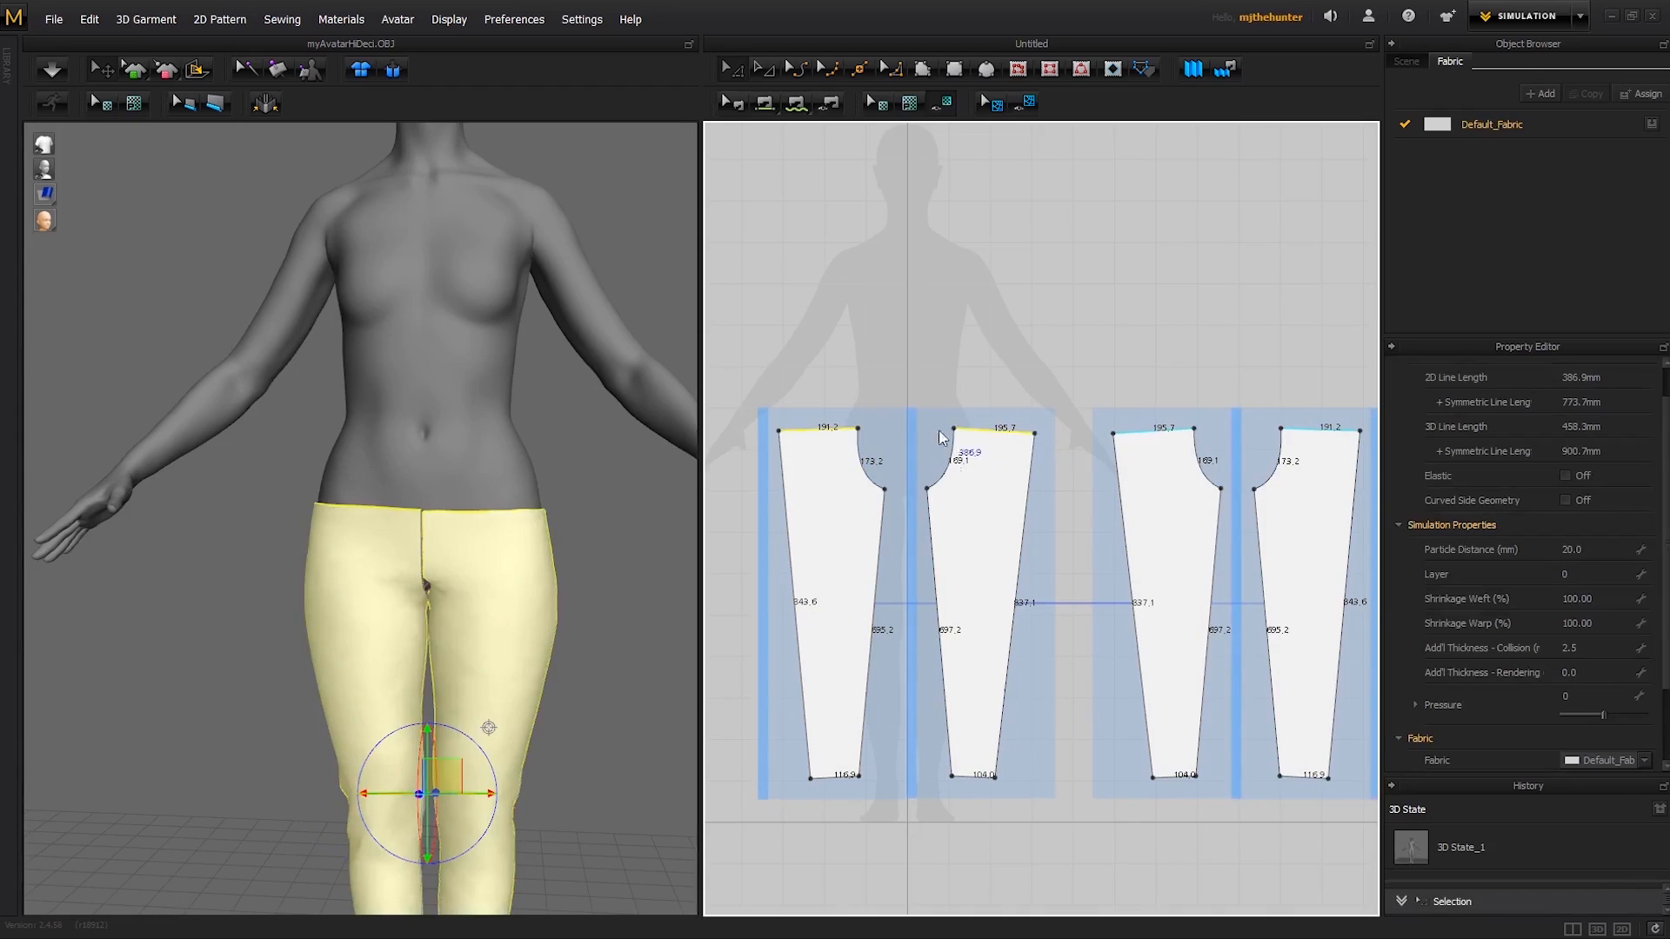
{"action": "left_click_drag", "start_coordinate": [998, 432], "coordinate": [999, 420]}
{"action": "left_click", "coordinate": [659, 550]}
- Pull the back panel's waist up at the left side of the simulated trousers and check the back waistline
{"action": "right_click_drag", "start_coordinate": [656, 544], "coordinate": [563, 513]}
{"action": "left_click", "coordinate": [563, 514]}
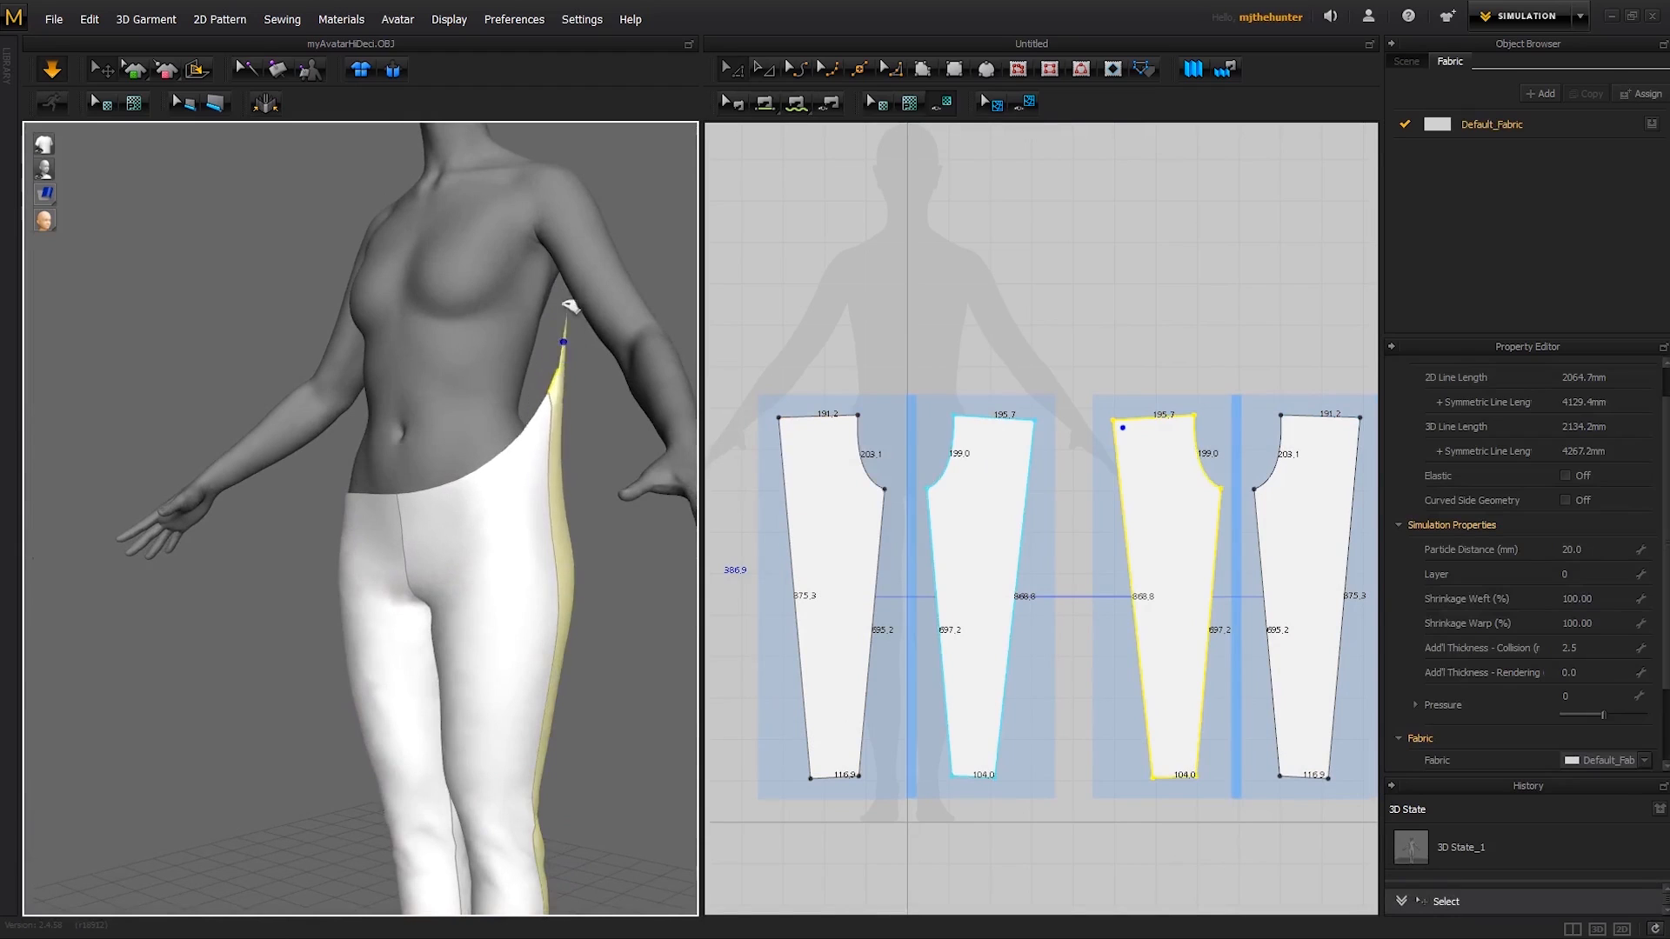
{"action": "left_click", "coordinate": [631, 596]}
{"action": "right_click_drag", "start_coordinate": [631, 595], "coordinate": [515, 574]}
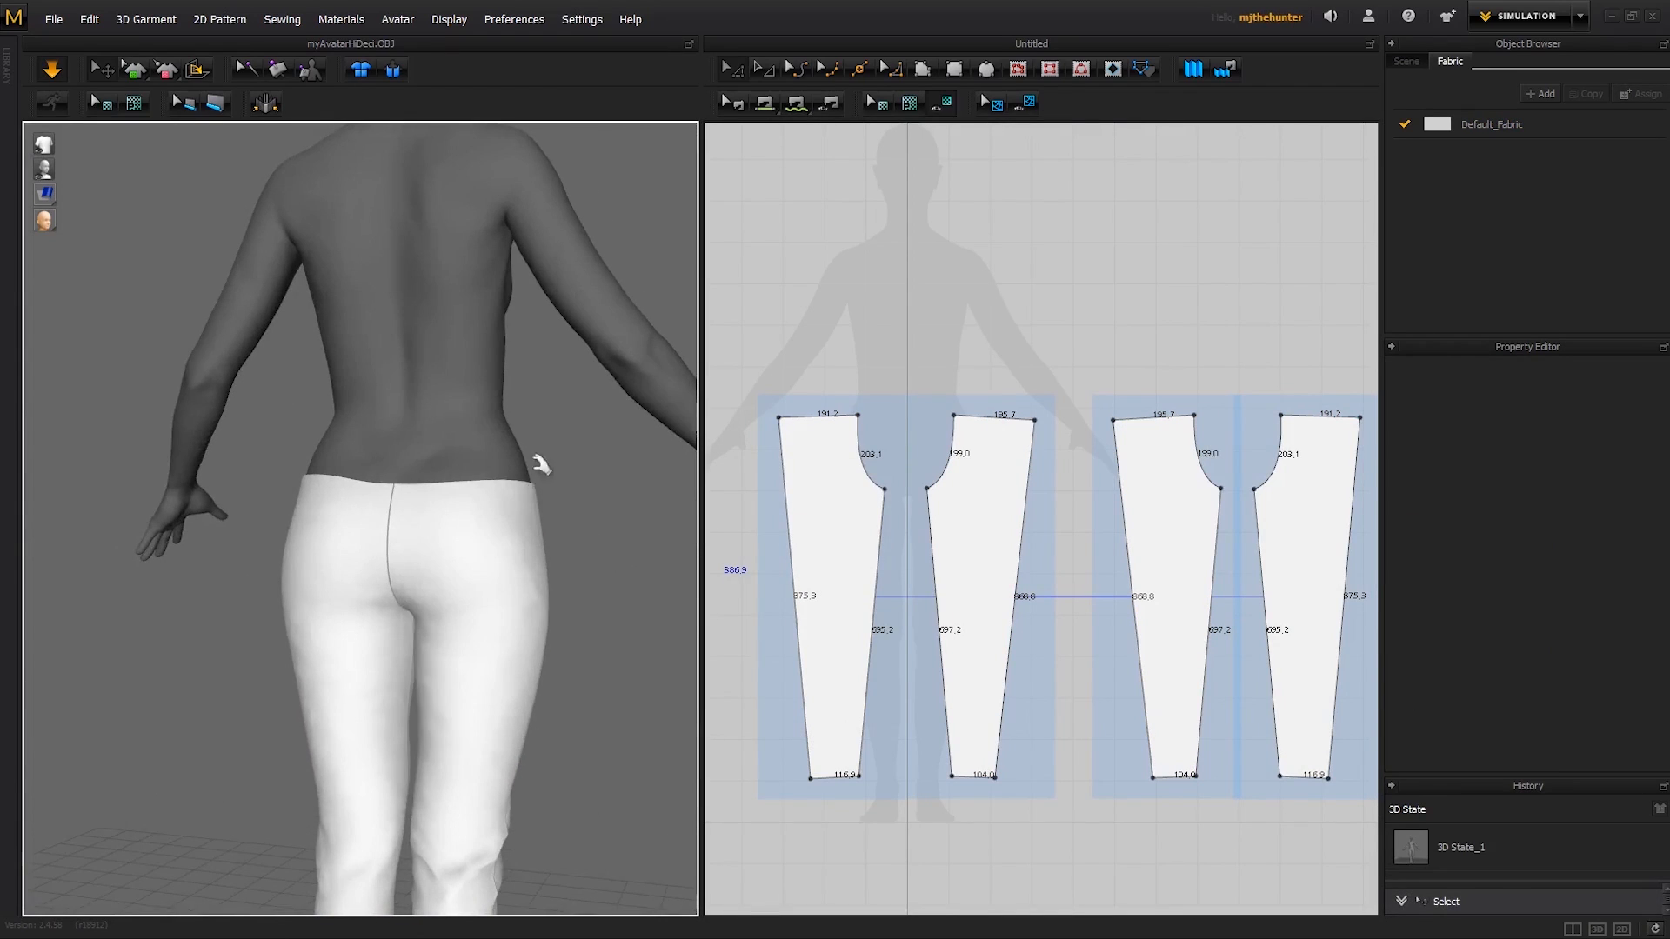
- Pull the simulated trousers' waist into place near the side seam and check the fit from back and front
{"action": "left_click_drag", "start_coordinate": [529, 489], "coordinate": [572, 444]}
{"action": "left_click", "coordinate": [600, 488]}
{"action": "right_click_drag", "start_coordinate": [600, 488], "coordinate": [357, 287]}
{"action": "left_click", "coordinate": [553, 502]}
{"action": "left_click", "coordinate": [641, 522]}
{"action": "left_click", "coordinate": [304, 503]}
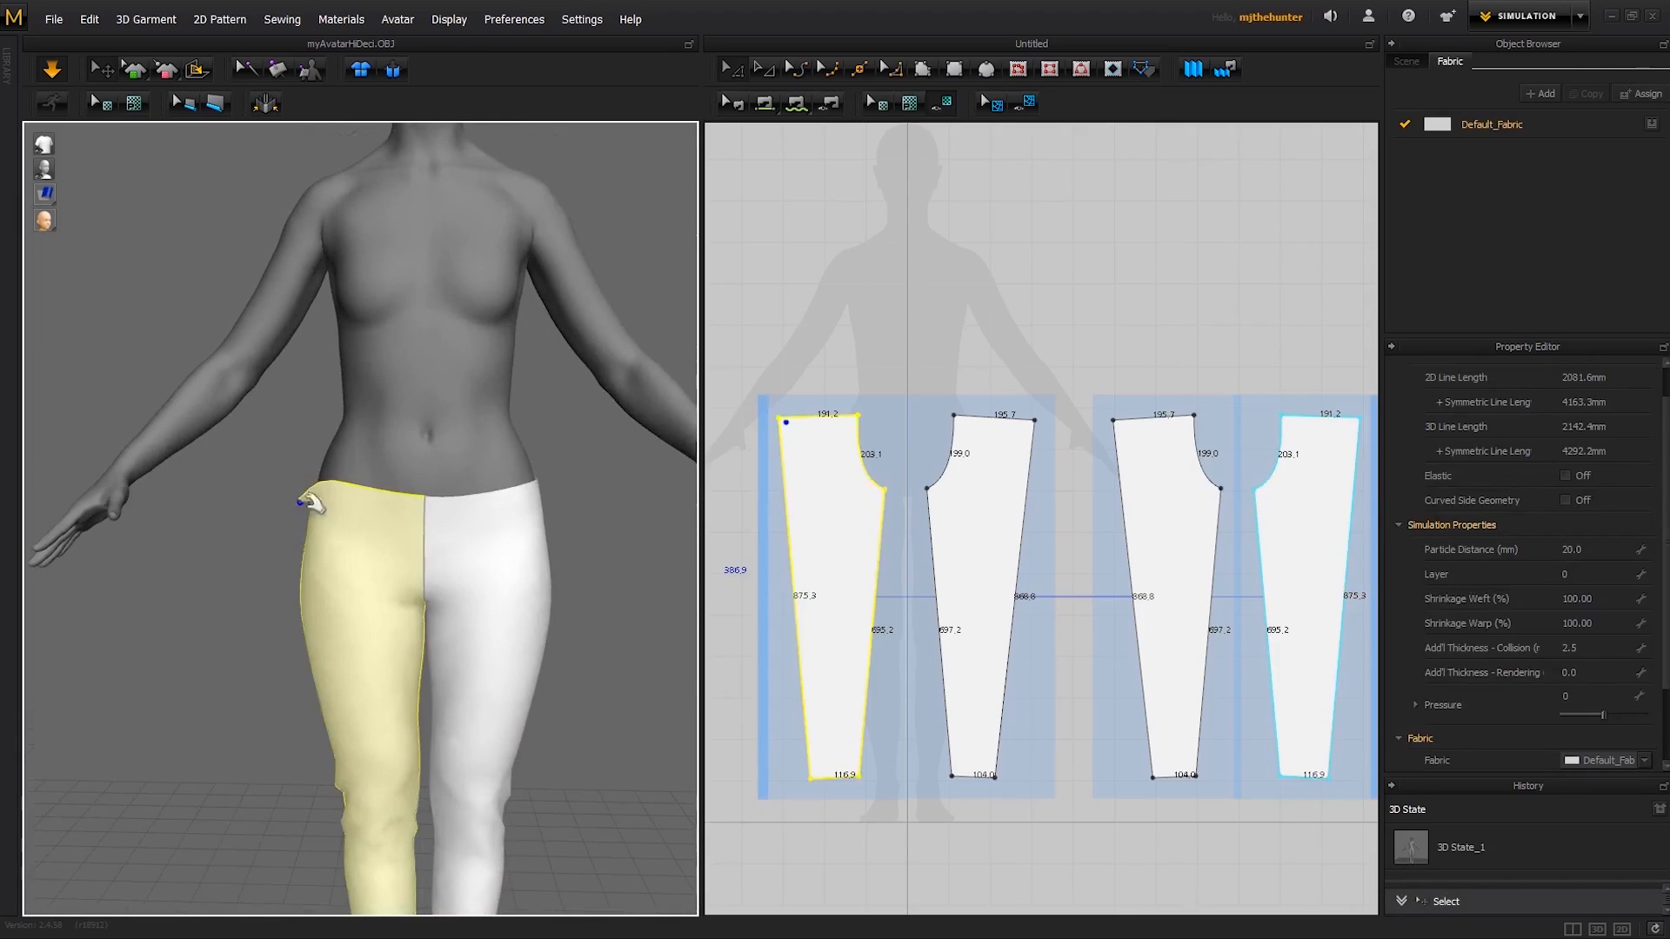
{"action": "left_click", "coordinate": [598, 510]}
{"action": "scroll", "coordinate": [599, 511], "scroll_direction": "down", "scroll_amount": 4}
{"action": "right_click_drag", "start_coordinate": [596, 509], "coordinate": [484, 472]}
{"action": "right_click_drag", "start_coordinate": [397, 535], "coordinate": [451, 541]}
{"action": "scroll", "coordinate": [426, 566], "scroll_direction": "up", "scroll_amount": 2}
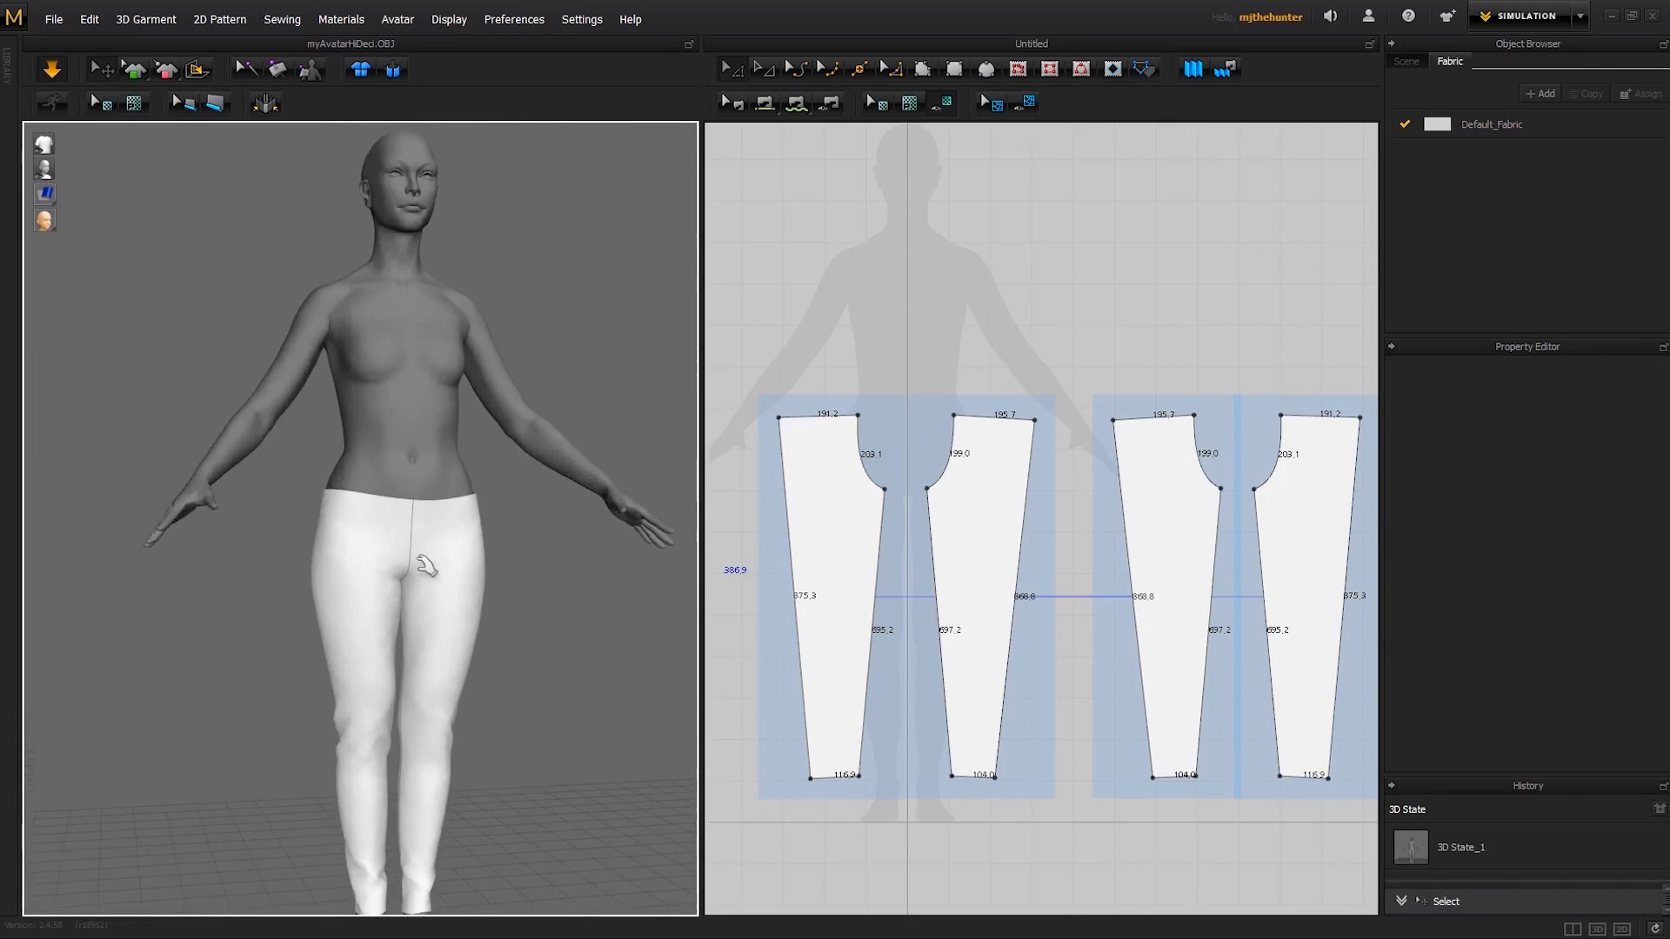
{"action": "middle_click_drag", "start_coordinate": [426, 567], "coordinate": [395, 459]}
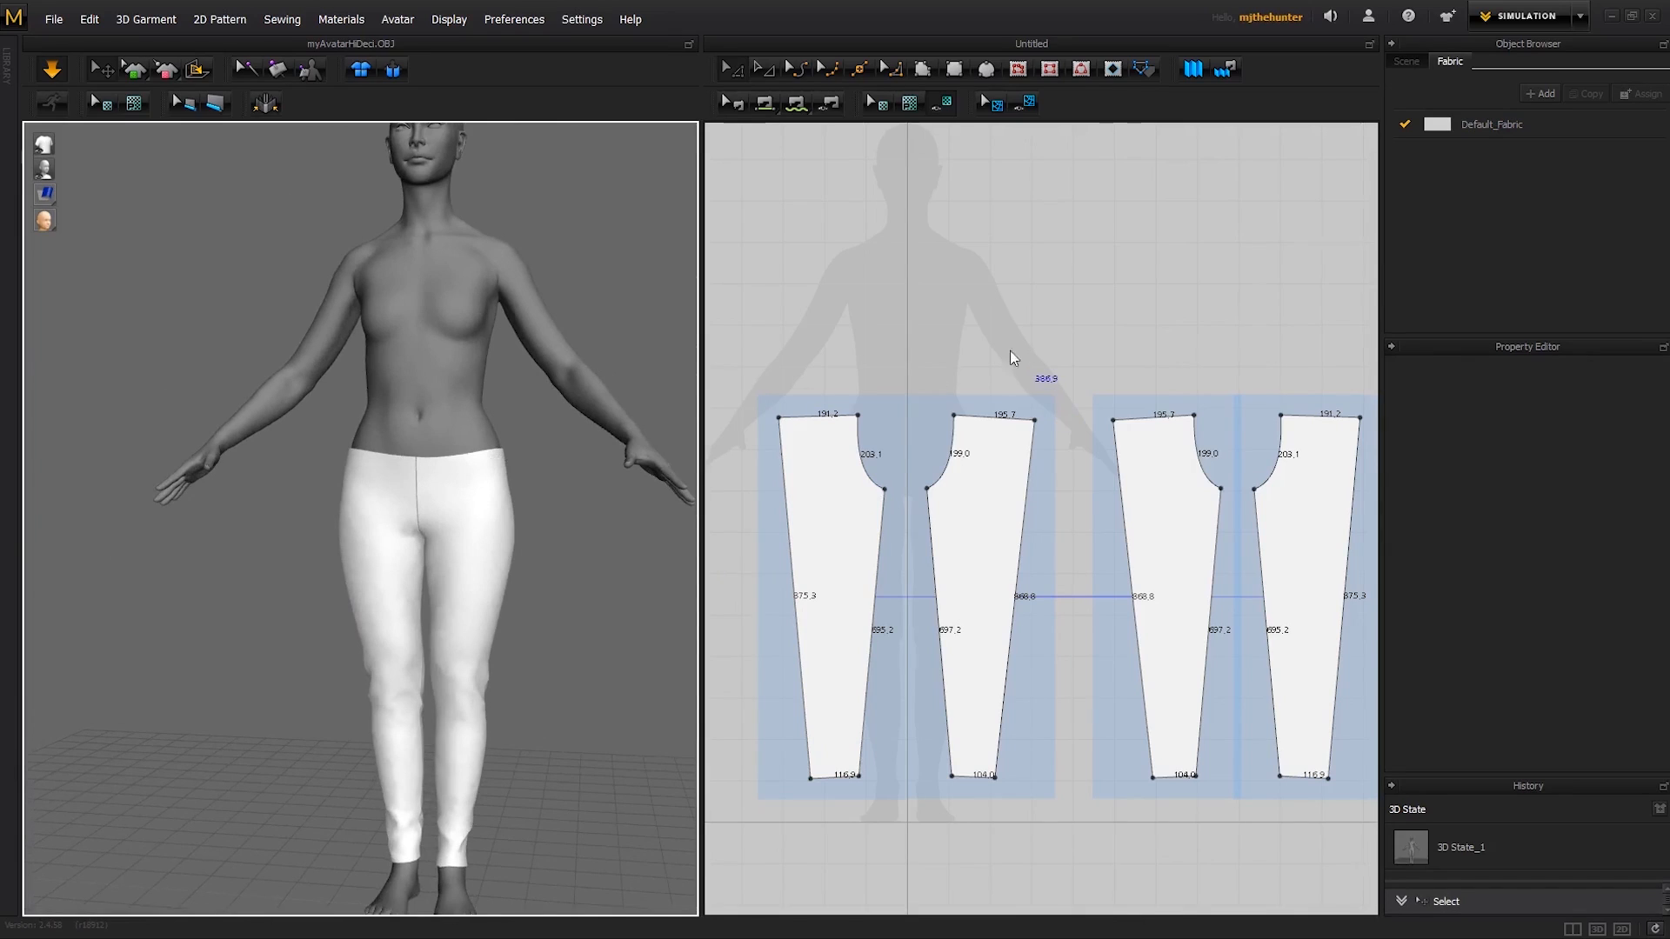
- Draw a rectangular waistband strip above the leg patterns, about 1062.4 mm long and 65.7 mm high
{"action": "middle_click_drag", "start_coordinate": [1010, 352], "coordinate": [1004, 367]}
{"action": "scroll", "coordinate": [1009, 361], "scroll_direction": "up", "scroll_amount": 1}
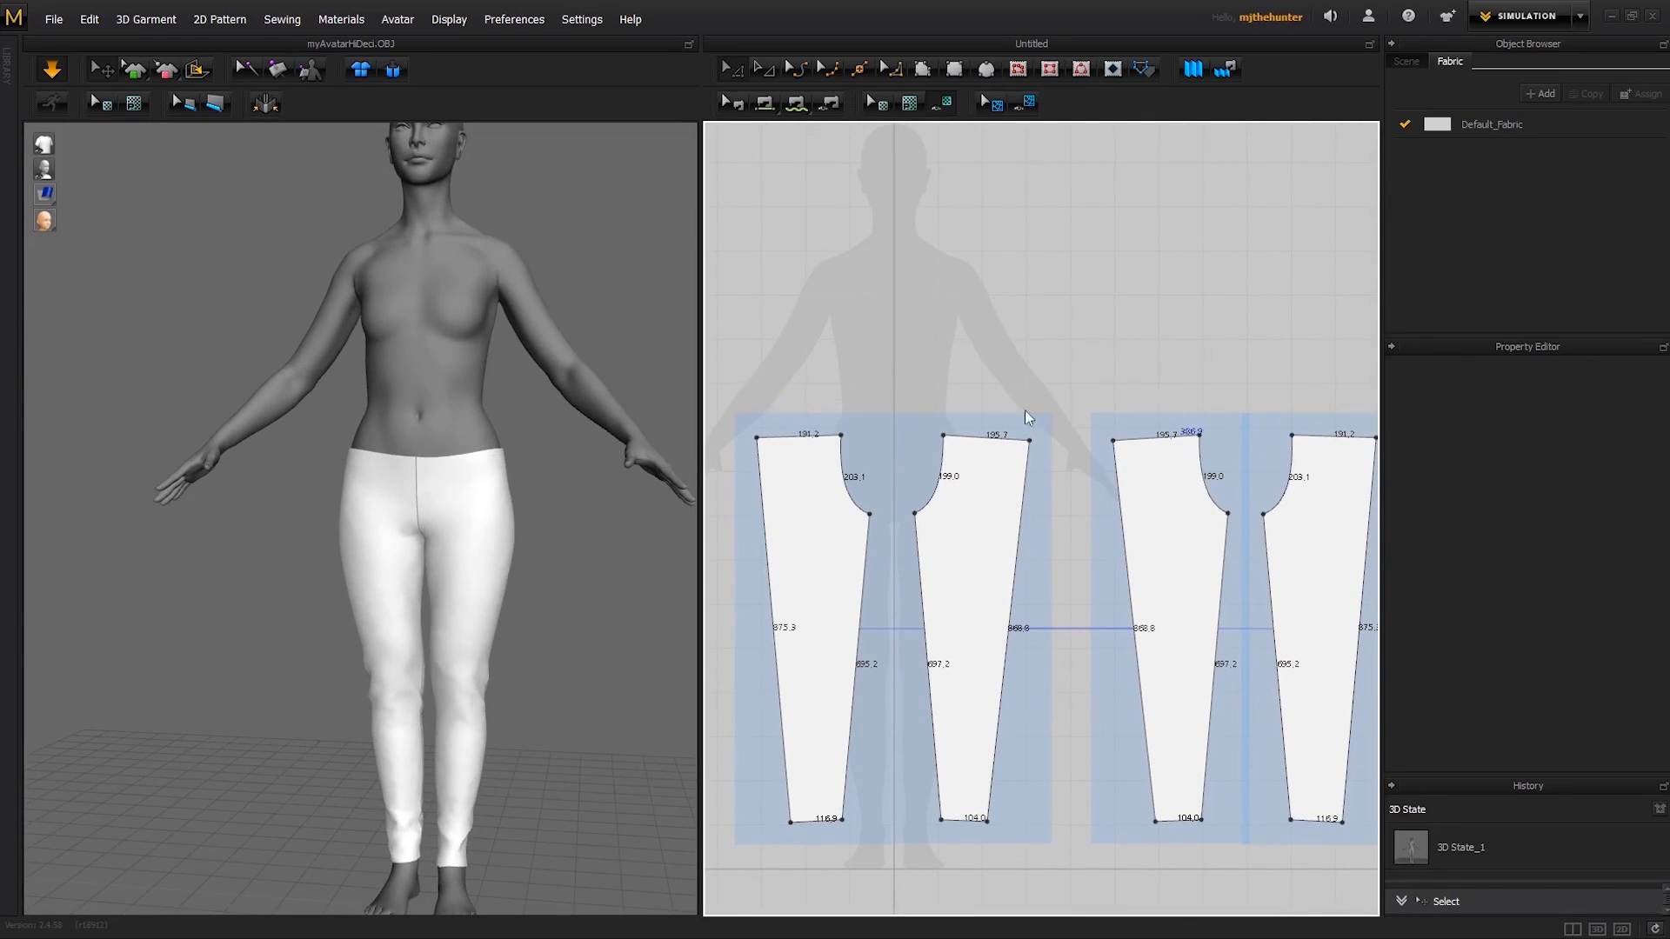
{"action": "middle_click_drag", "start_coordinate": [936, 368], "coordinate": [981, 342]}
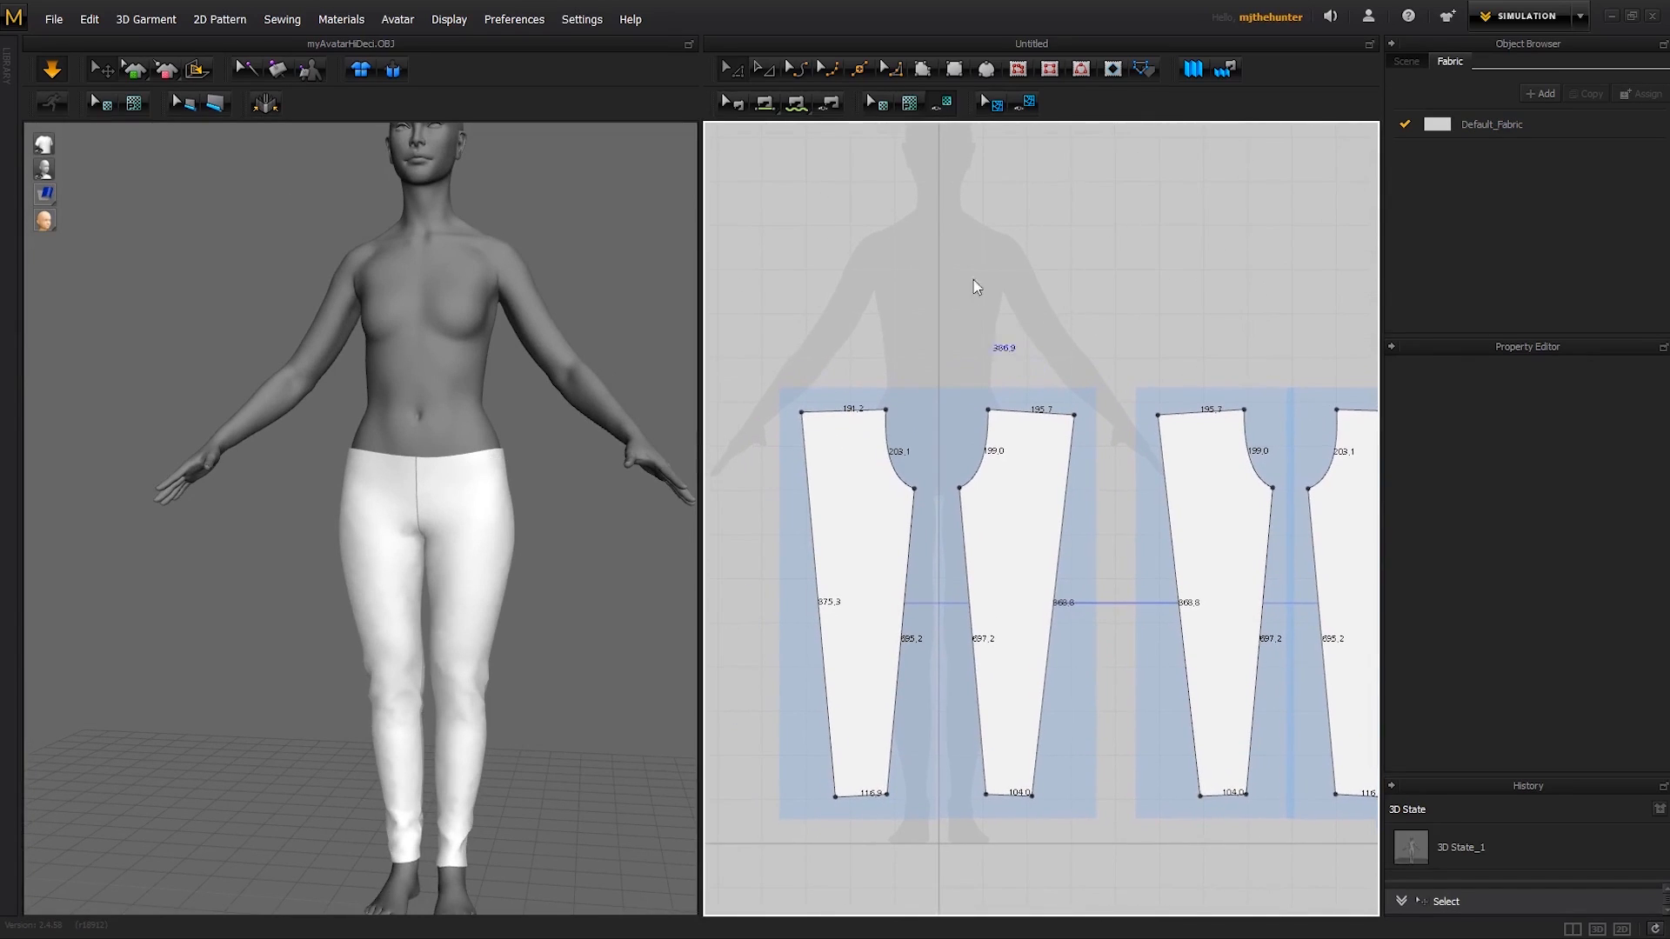
{"action": "left_click", "coordinate": [954, 69]}
{"action": "left_click_drag", "start_coordinate": [805, 315], "coordinate": [1276, 342]}
{"action": "key", "text": "a"}
{"action": "middle_click_drag", "start_coordinate": [1203, 285], "coordinate": [1141, 322]}
{"action": "scroll", "coordinate": [1117, 298], "scroll_direction": "down", "scroll_amount": 1}
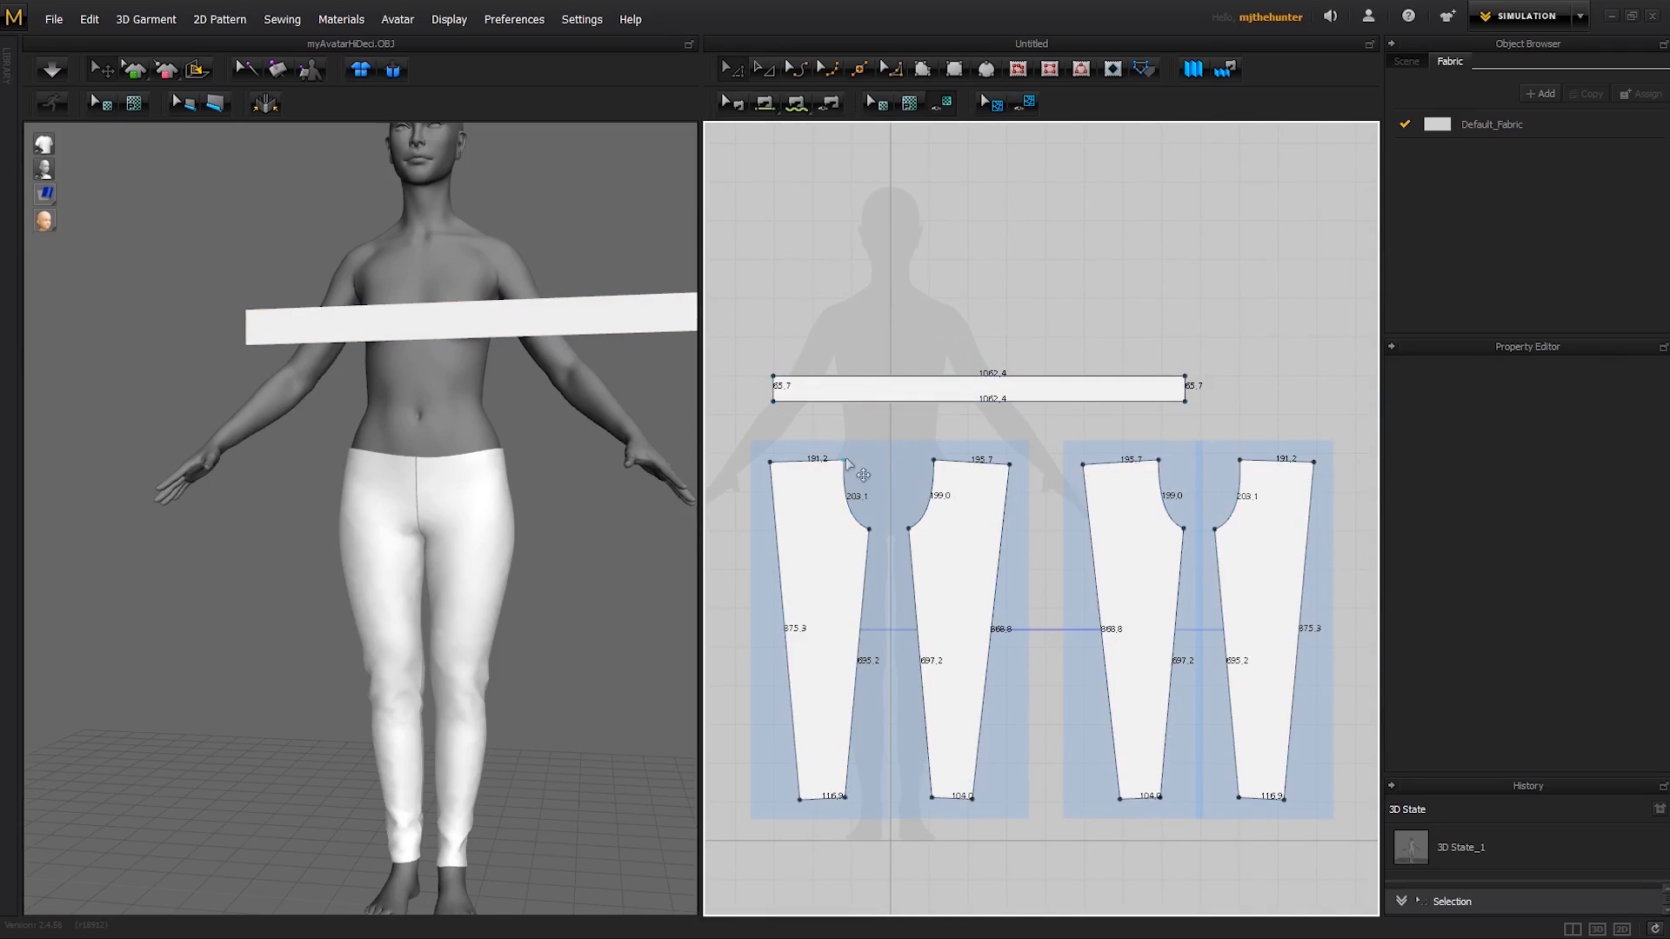
- Shorten the waistband strip to about 726.1 mm, narrow it to about 32.0 mm and place it above the leg patterns
{"action": "scroll", "coordinate": [978, 370], "scroll_direction": "up", "scroll_amount": 1}
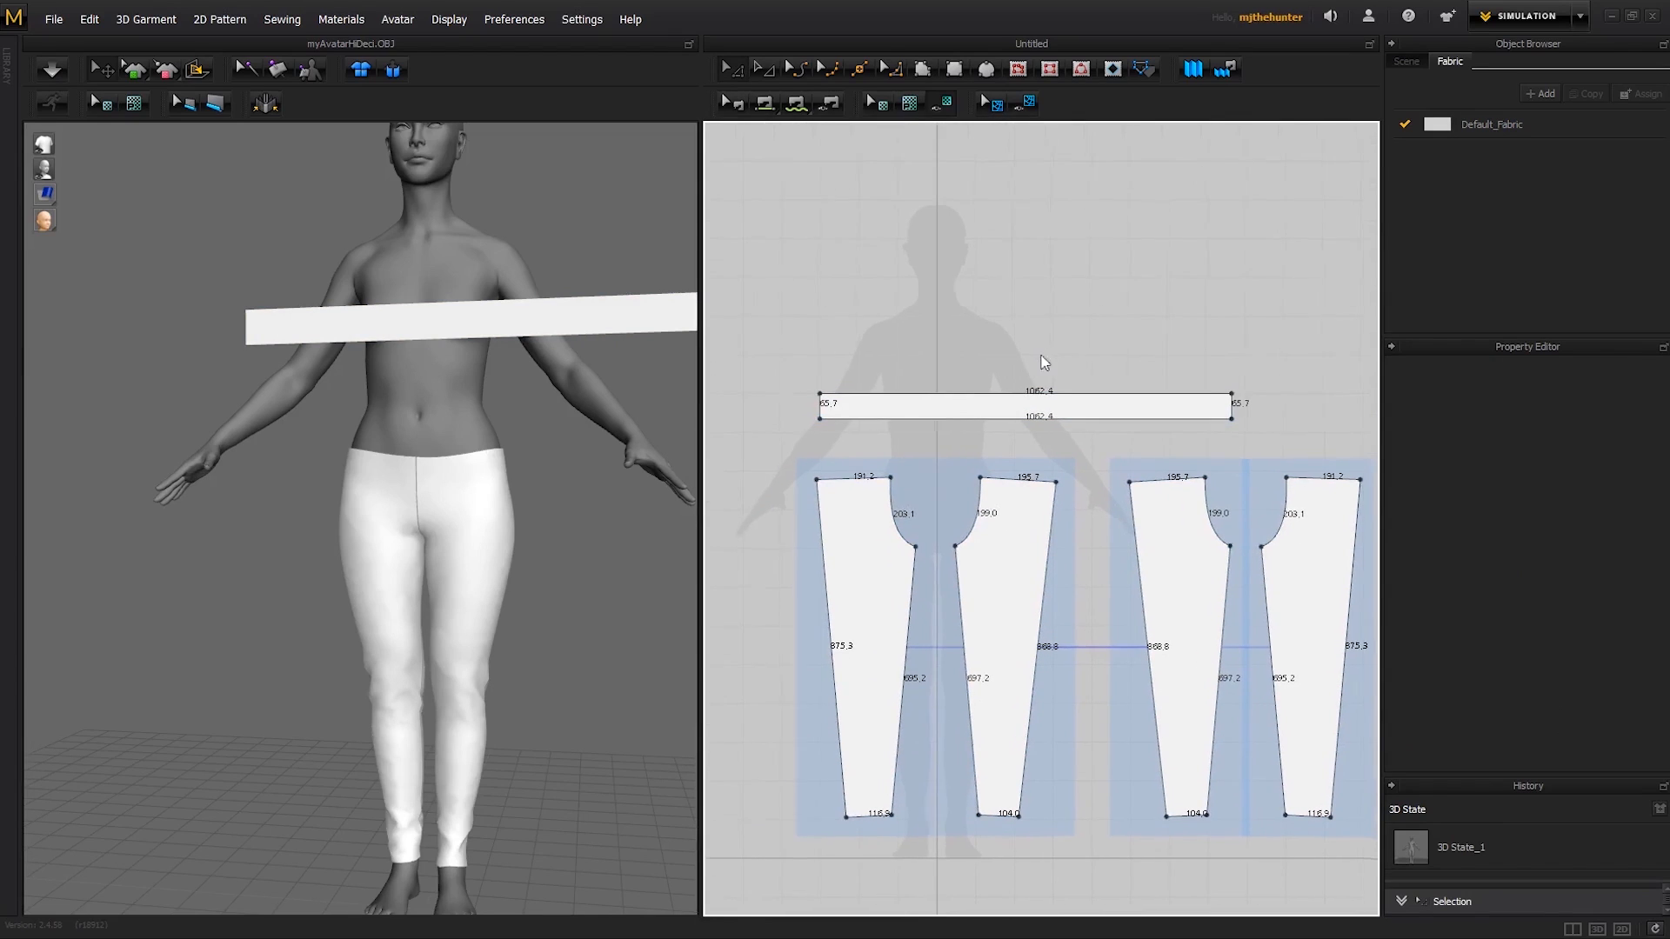
{"action": "left_click_drag", "start_coordinate": [1246, 407], "coordinate": [1128, 414]}
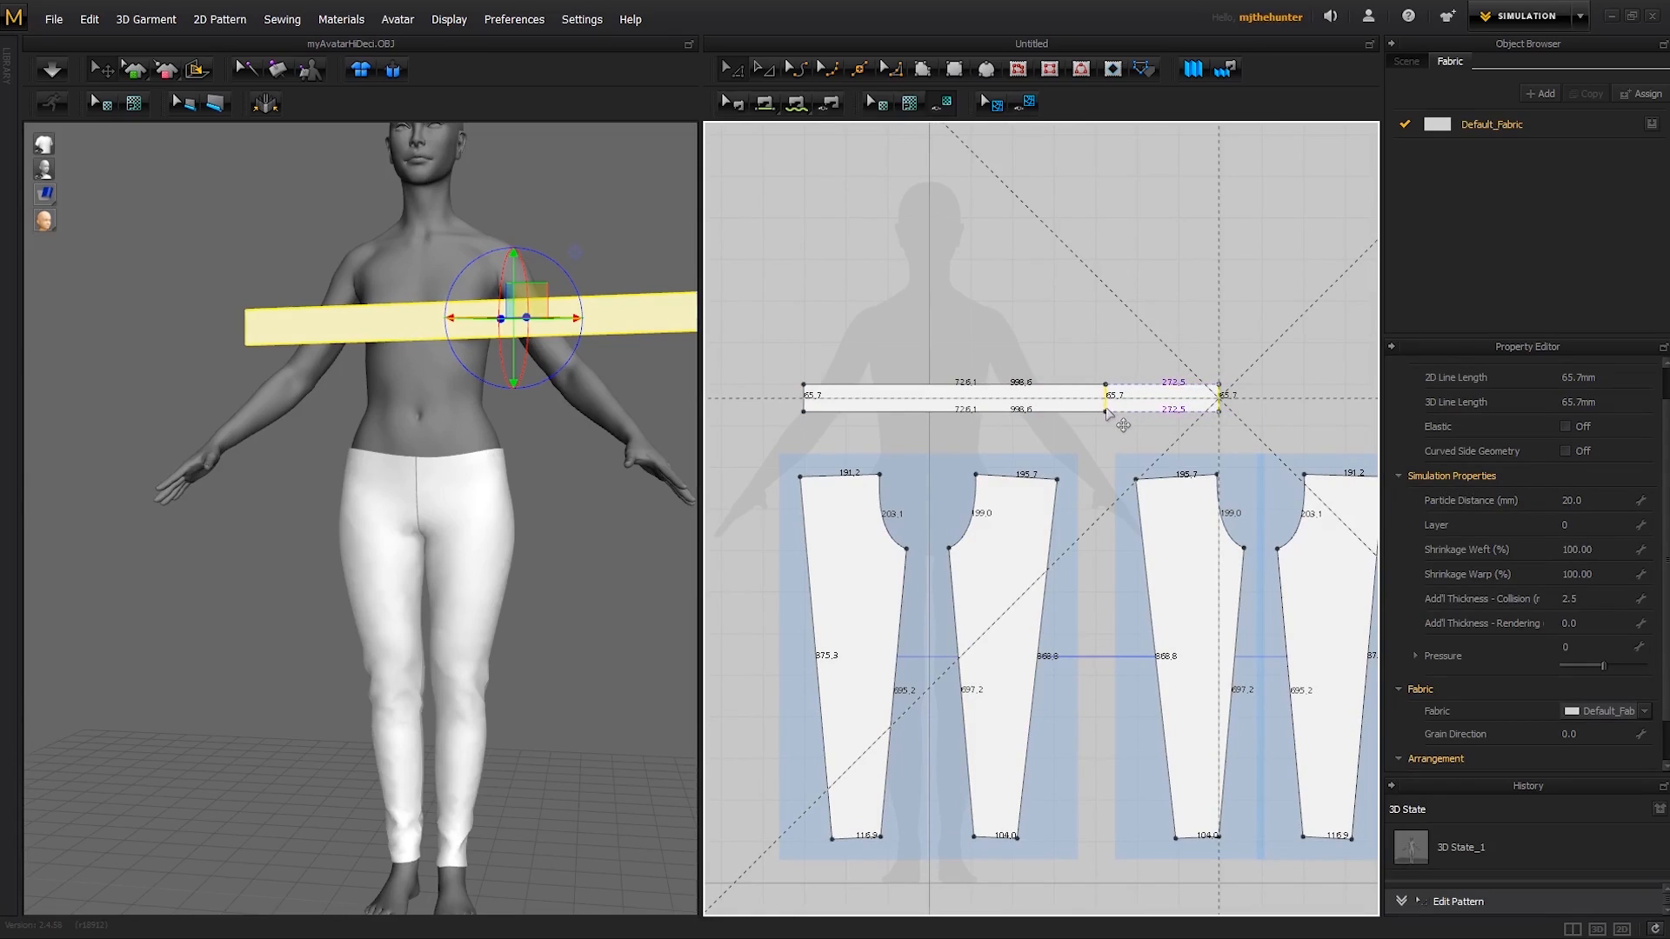
{"action": "left_click_drag", "start_coordinate": [1106, 409], "coordinate": [1105, 409]}
{"action": "key", "text": "a"}
{"action": "left_click_drag", "start_coordinate": [1006, 400], "coordinate": [1060, 423]}
{"action": "left_click", "coordinate": [1162, 375]}
- Move the waistband strip in the 3D view to just in front of the avatar's waist
{"action": "key", "text": "2"}
{"action": "left_click_drag", "start_coordinate": [472, 321], "coordinate": [444, 409]}
{"action": "right_click_drag", "start_coordinate": [444, 409], "coordinate": [372, 526]}
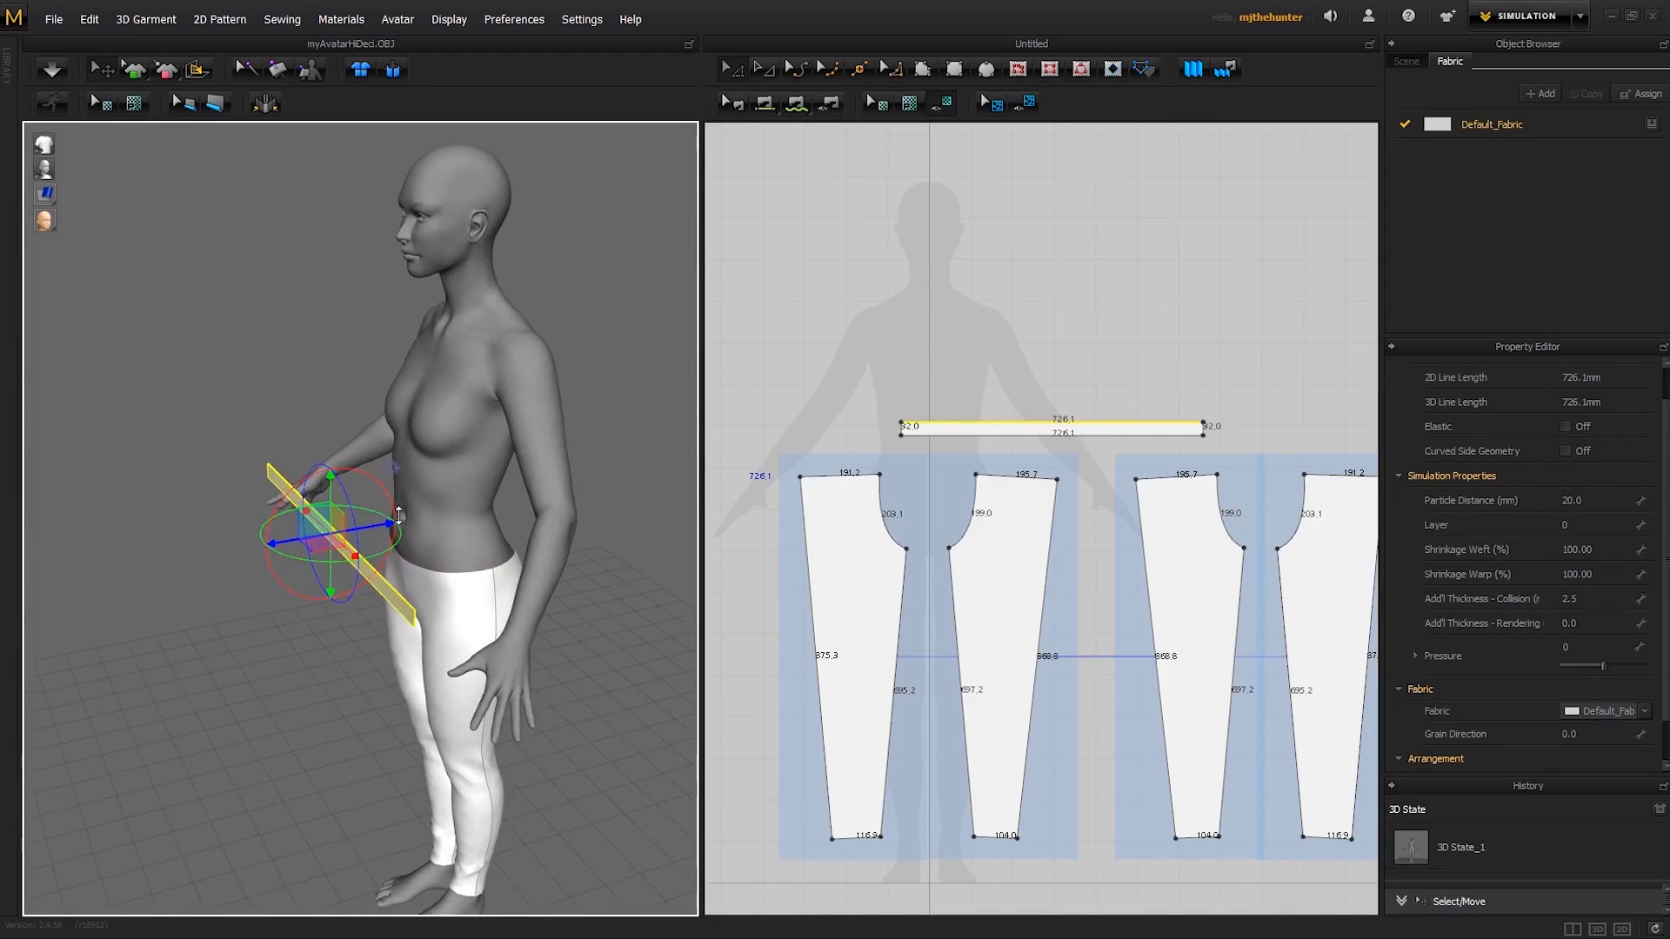
{"action": "left_click_drag", "start_coordinate": [398, 515], "coordinate": [424, 514]}
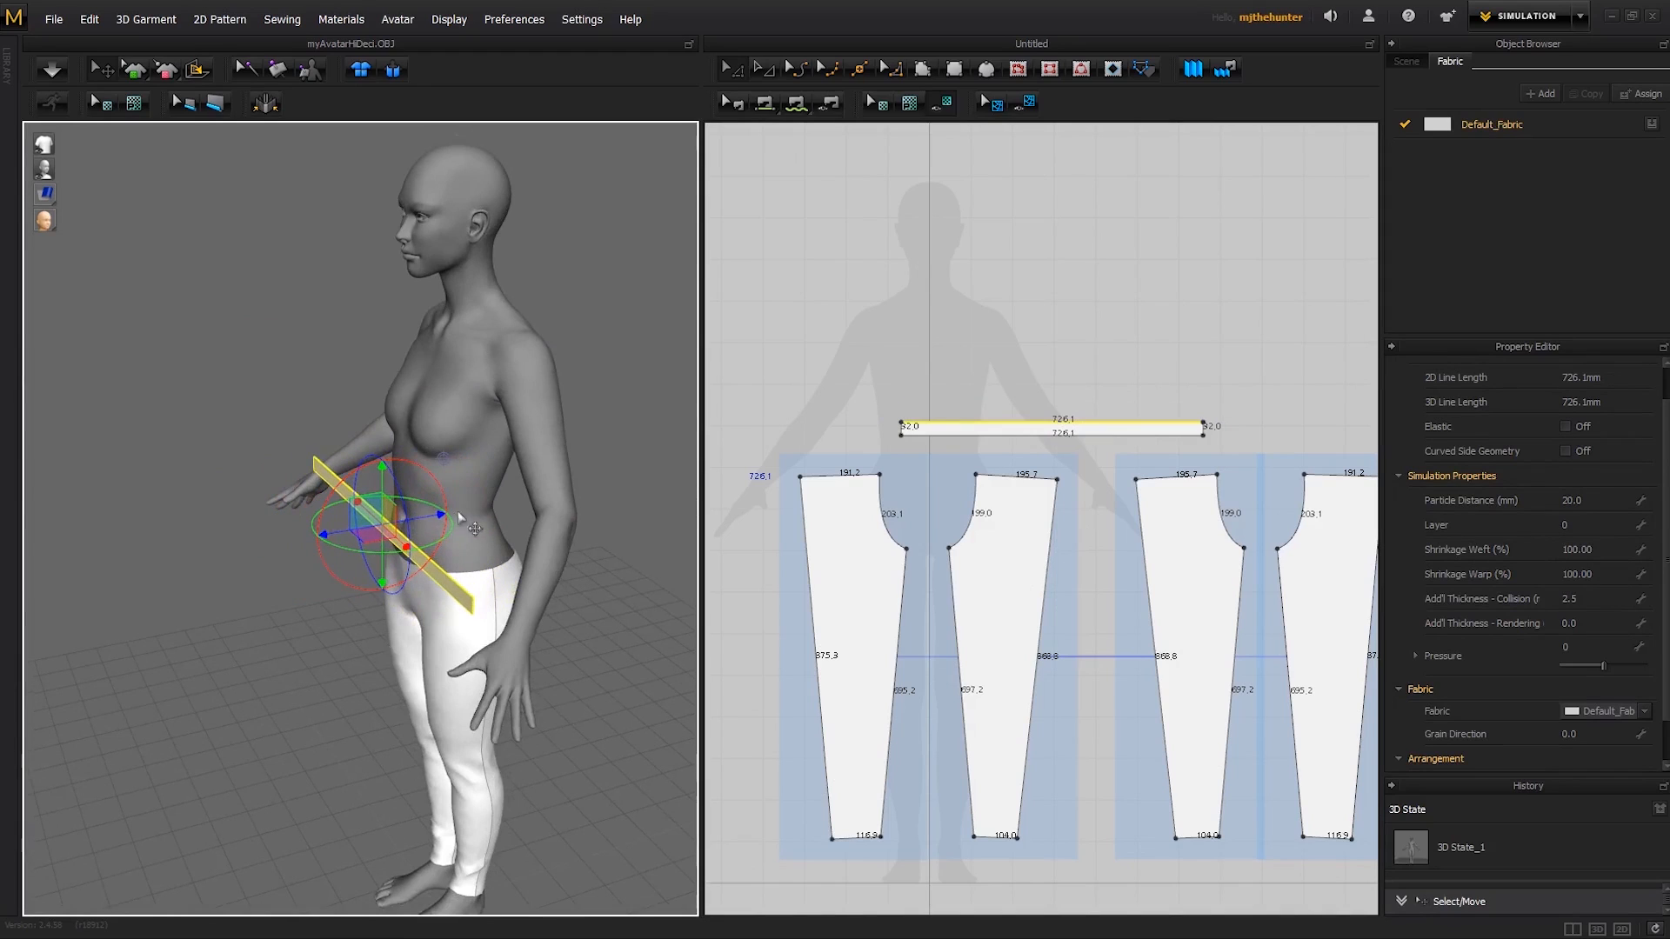
{"action": "key", "text": "2"}
{"action": "middle_click_drag", "start_coordinate": [489, 454], "coordinate": [446, 389]}
{"action": "right_click_drag", "start_coordinate": [438, 389], "coordinate": [498, 443]}
{"action": "left_click", "coordinate": [541, 320]}
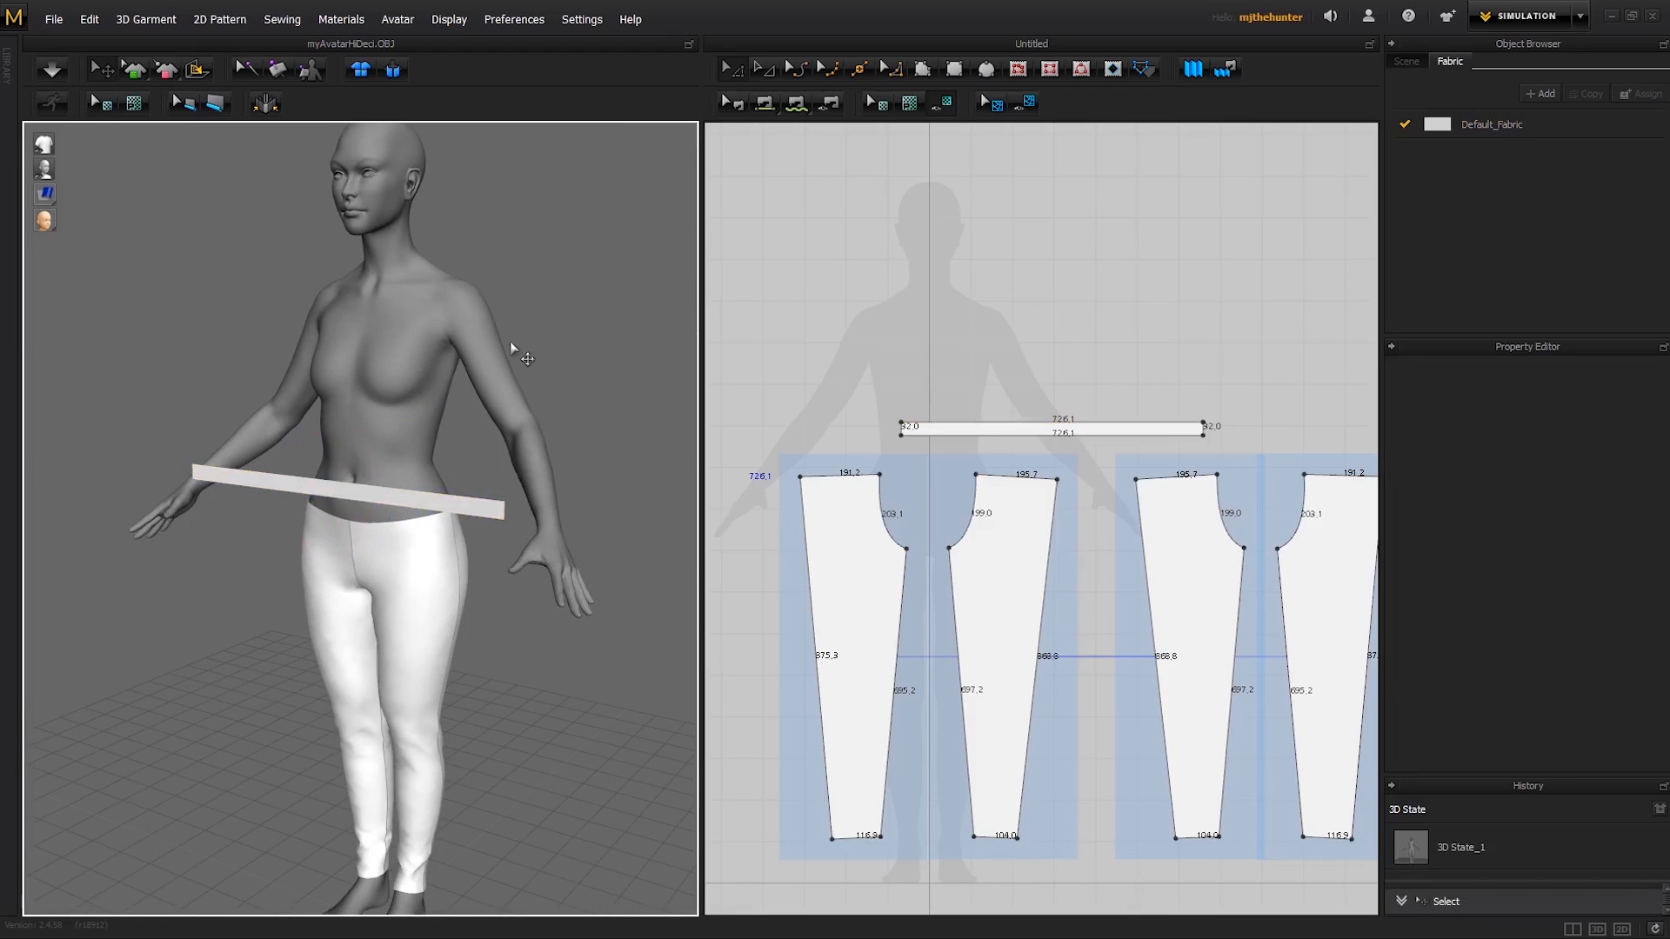
{"action": "scroll", "coordinate": [487, 429], "scroll_direction": "up", "scroll_amount": 4}
{"action": "right_click_drag", "start_coordinate": [487, 503], "coordinate": [307, 488]}
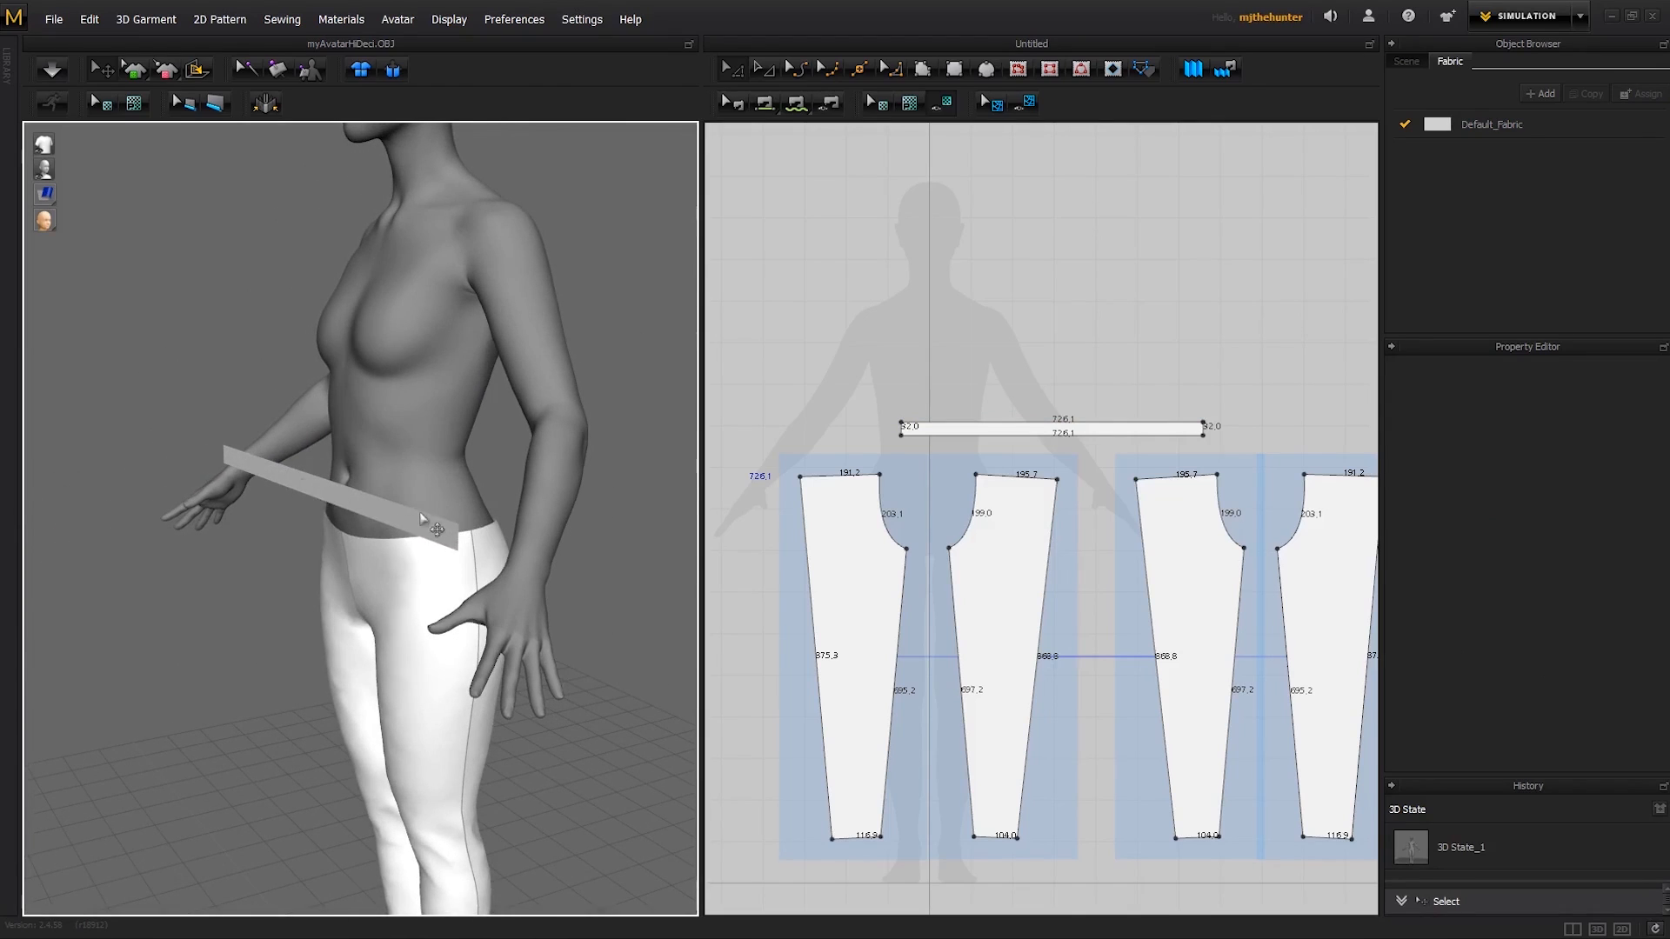
- Simulate the loose strip, undo that, and simulate again with the strip's end on the avatar's left side pinned
{"action": "key", "text": "space"}
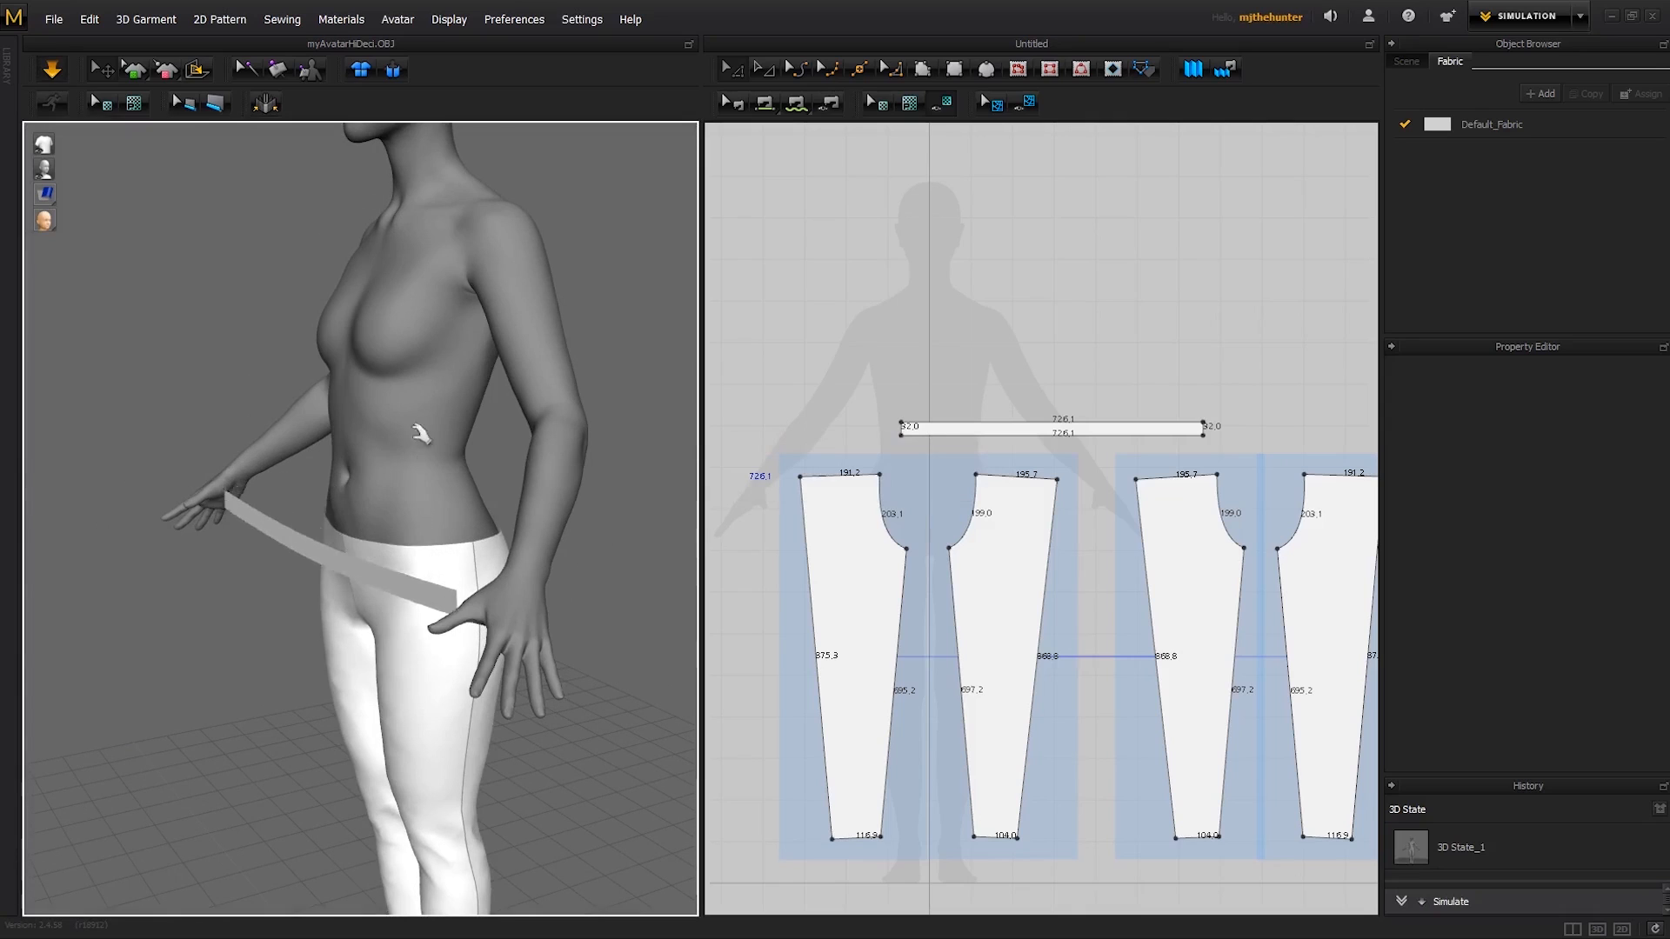
{"action": "key", "text": "ctrl+z"}
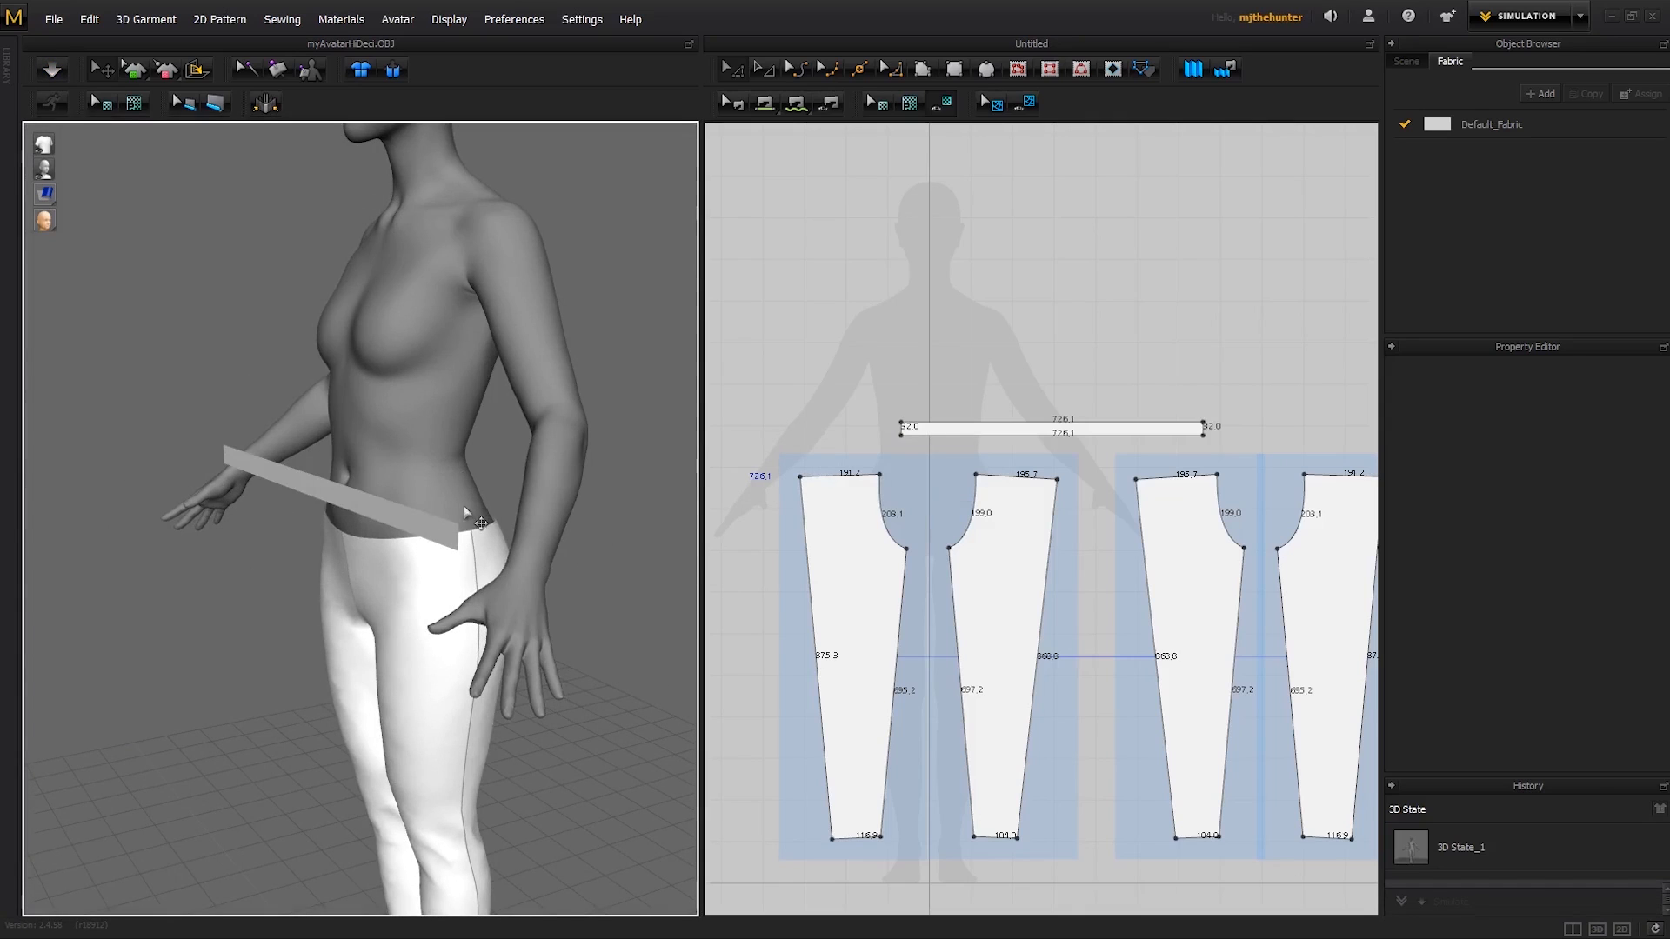
{"action": "mouse_move", "coordinate": [452, 530]}
{"action": "right_mouse_down"}
{"action": "mouse_move", "coordinate": [396, 483]}
{"action": "mouse_move", "coordinate": [417, 504]}
{"action": "mouse_move", "coordinate": [446, 477]}
{"action": "mouse_move", "coordinate": [406, 526]}
{"action": "mouse_move", "coordinate": [471, 527]}
{"action": "mouse_move", "coordinate": [443, 535]}
{"action": "right_mouse_up"}
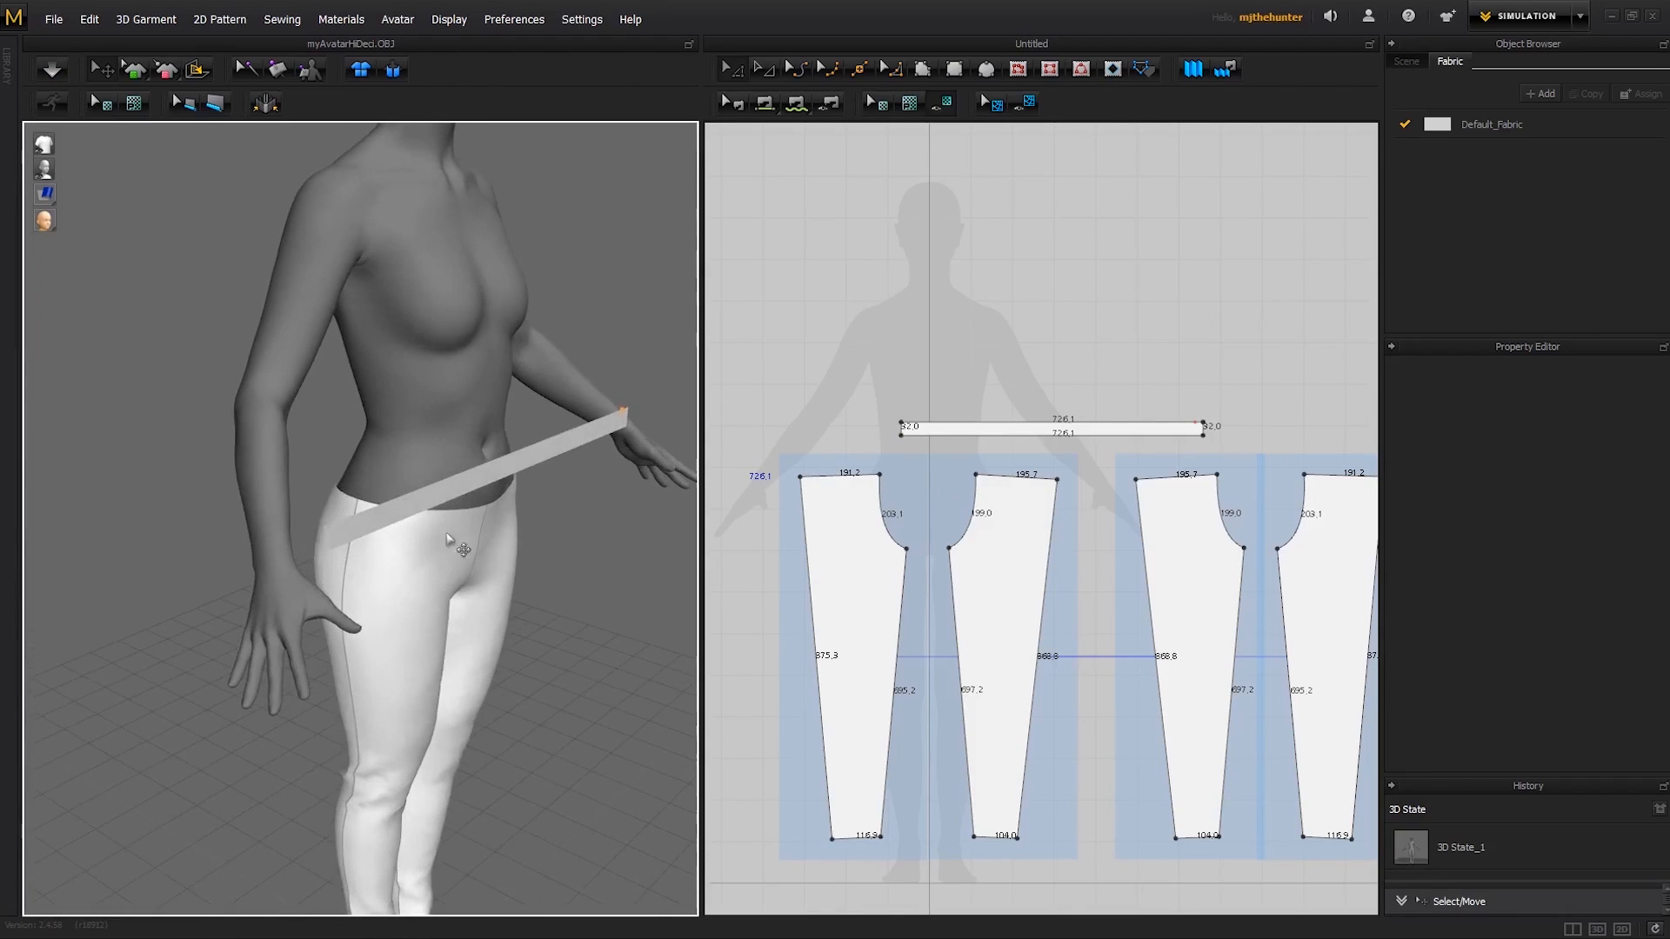
{"action": "key", "text": "space"}
{"action": "right_click_drag", "start_coordinate": [543, 581], "coordinate": [589, 539]}
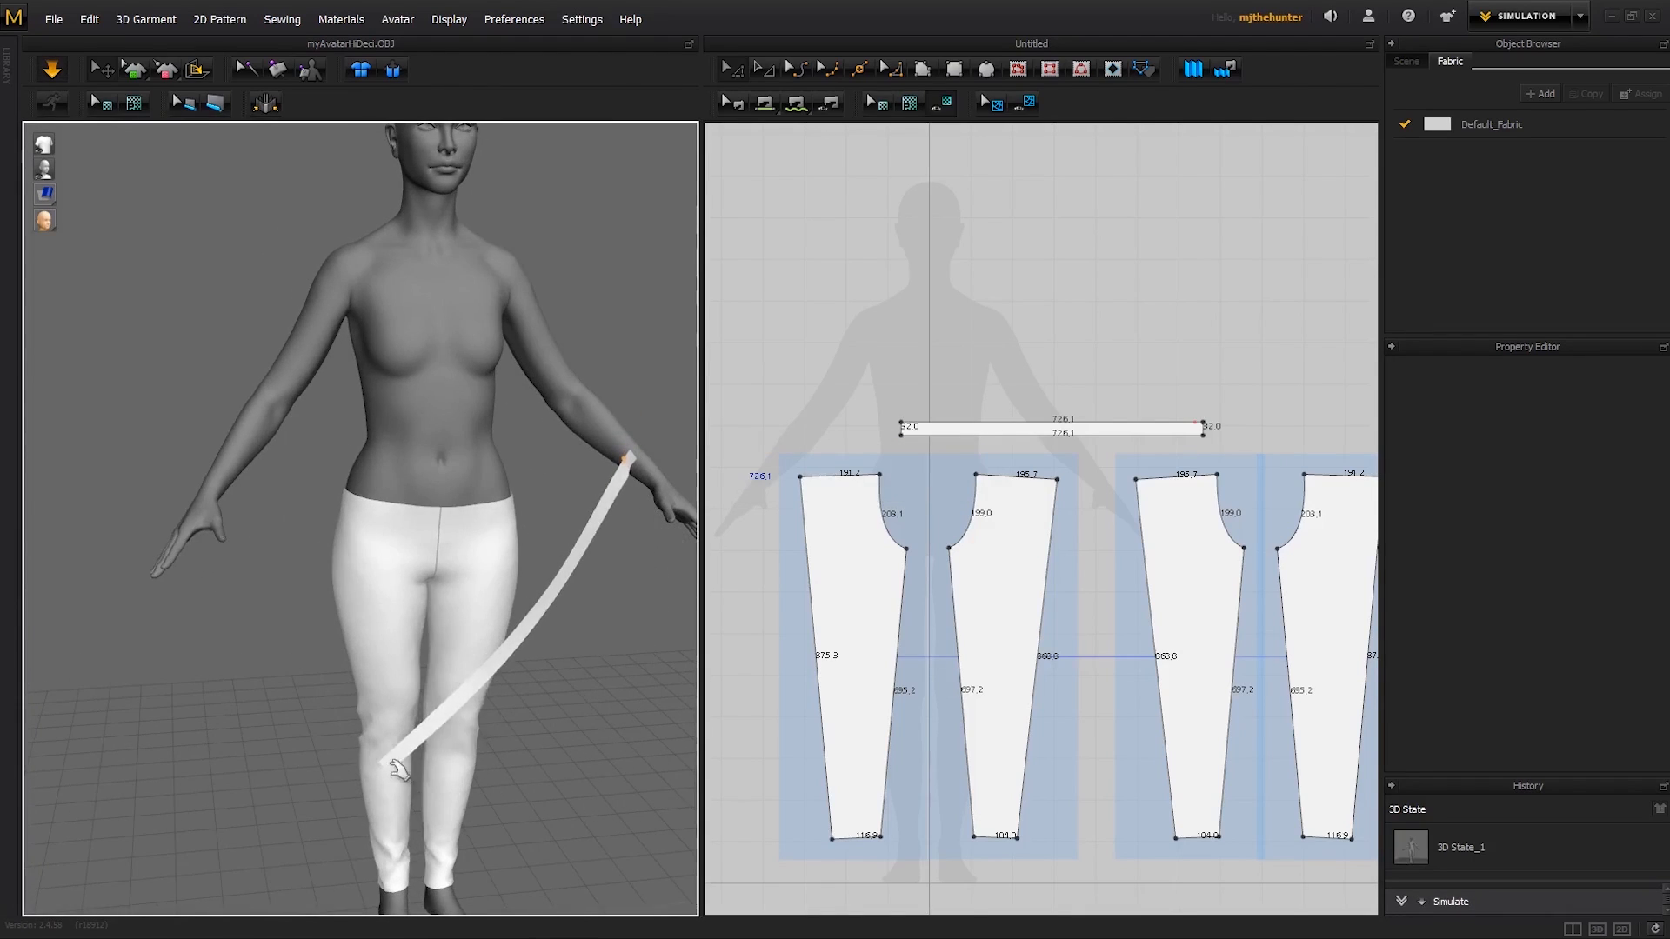
- Pull the strip's loose end across the front to the avatar's right side, pin it and simulate
{"action": "left_click_drag", "start_coordinate": [412, 759], "coordinate": [483, 761]}
{"action": "middle_click_drag", "start_coordinate": [595, 733], "coordinate": [551, 701]}
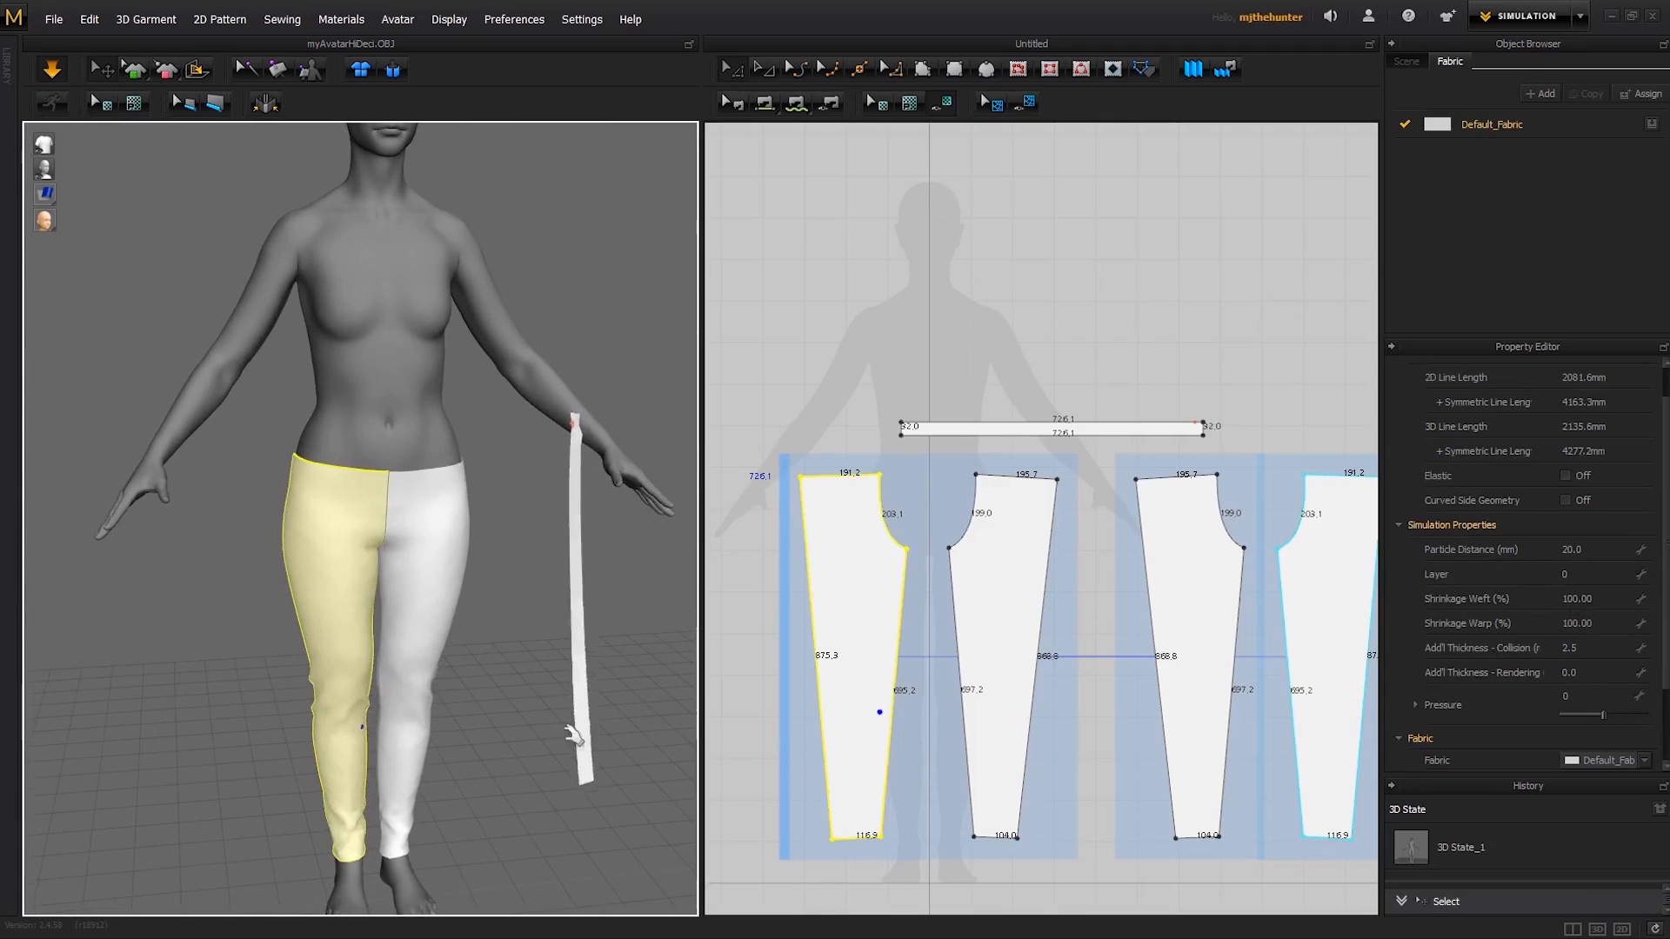
{"action": "left_click", "coordinate": [486, 755]}
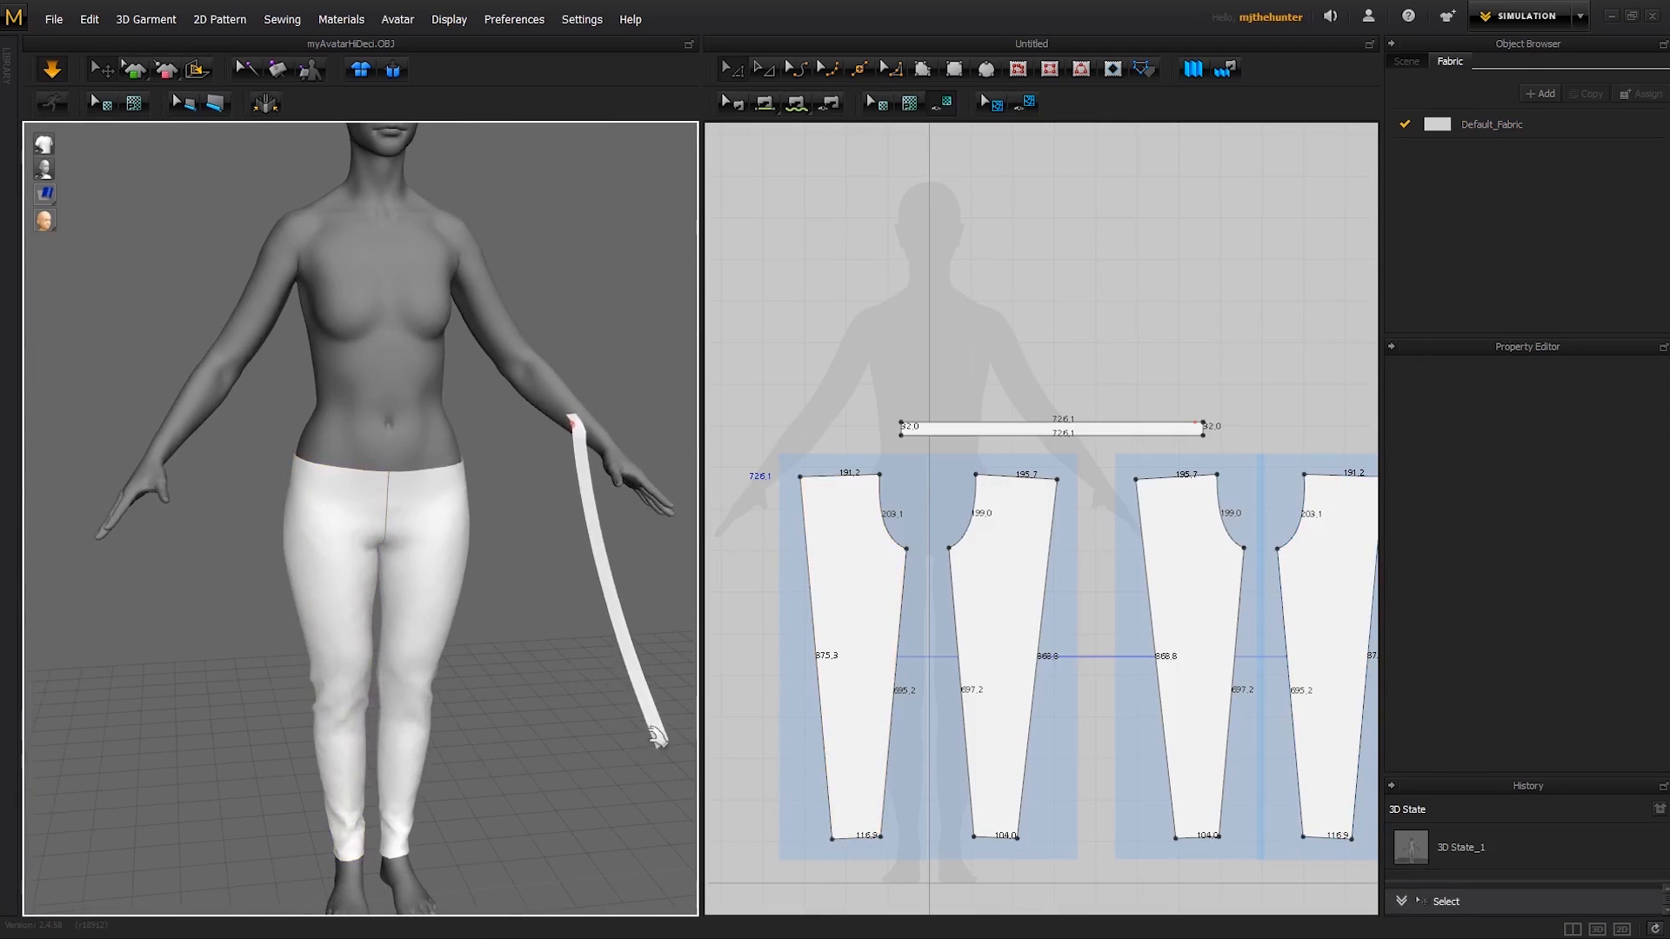
{"action": "left_click_drag", "start_coordinate": [487, 770], "coordinate": [279, 428]}
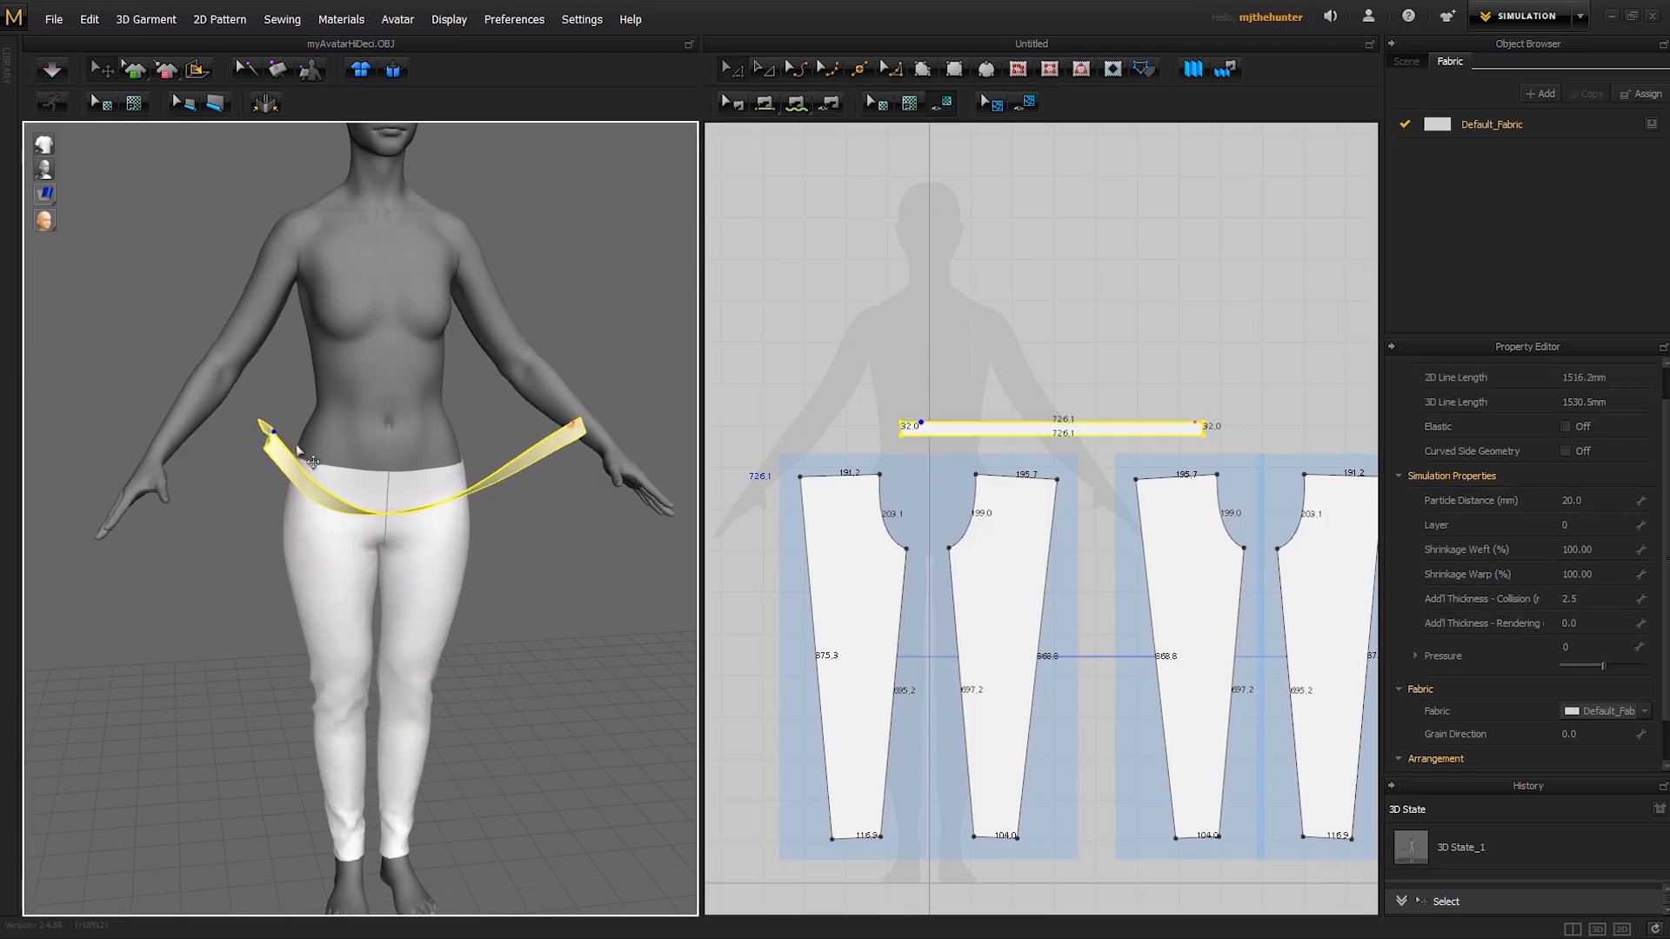
{"action": "right_click_drag", "start_coordinate": [297, 452], "coordinate": [561, 589]}
{"action": "scroll", "coordinate": [373, 541], "scroll_direction": "up", "scroll_amount": 4}
{"action": "left_click", "coordinate": [371, 527]}
{"action": "key", "text": "space"}
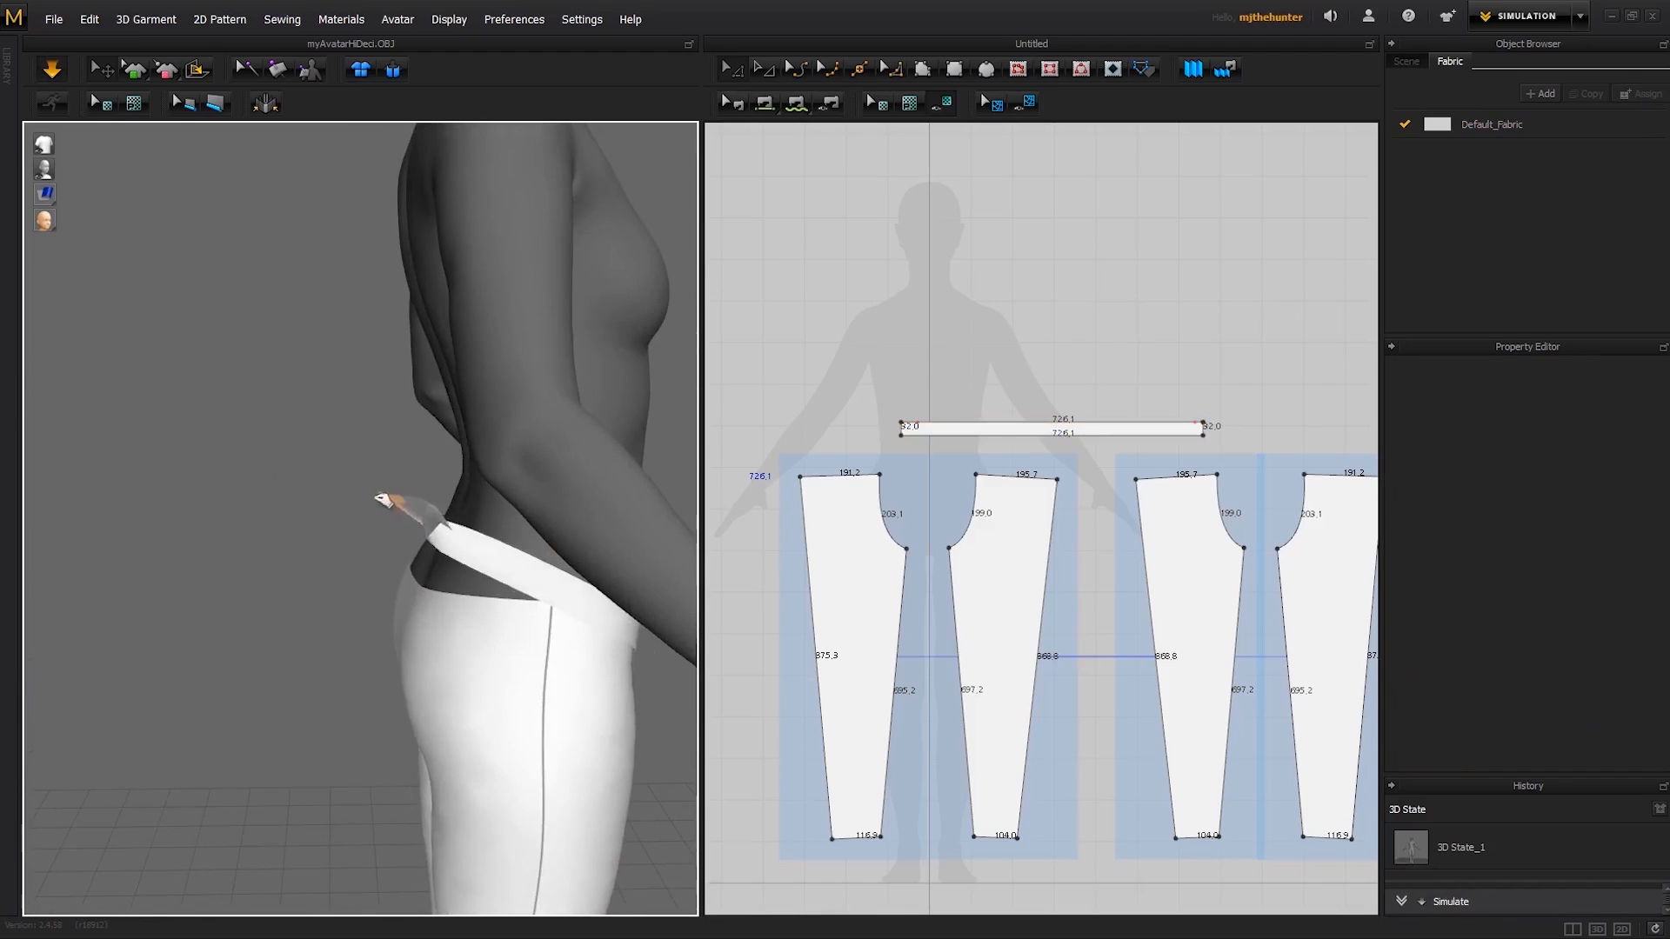
- Wrap the waistband strip around the avatar by moving both pinned ends to the lower back
{"action": "left_click_drag", "start_coordinate": [381, 500], "coordinate": [369, 437]}
{"action": "key", "text": "space"}
{"action": "mouse_move", "coordinate": [461, 520]}
{"action": "right_mouse_down"}
{"action": "mouse_move", "coordinate": [366, 511]}
{"action": "mouse_move", "coordinate": [432, 469]}
{"action": "mouse_move", "coordinate": [480, 534]}
{"action": "right_mouse_up"}
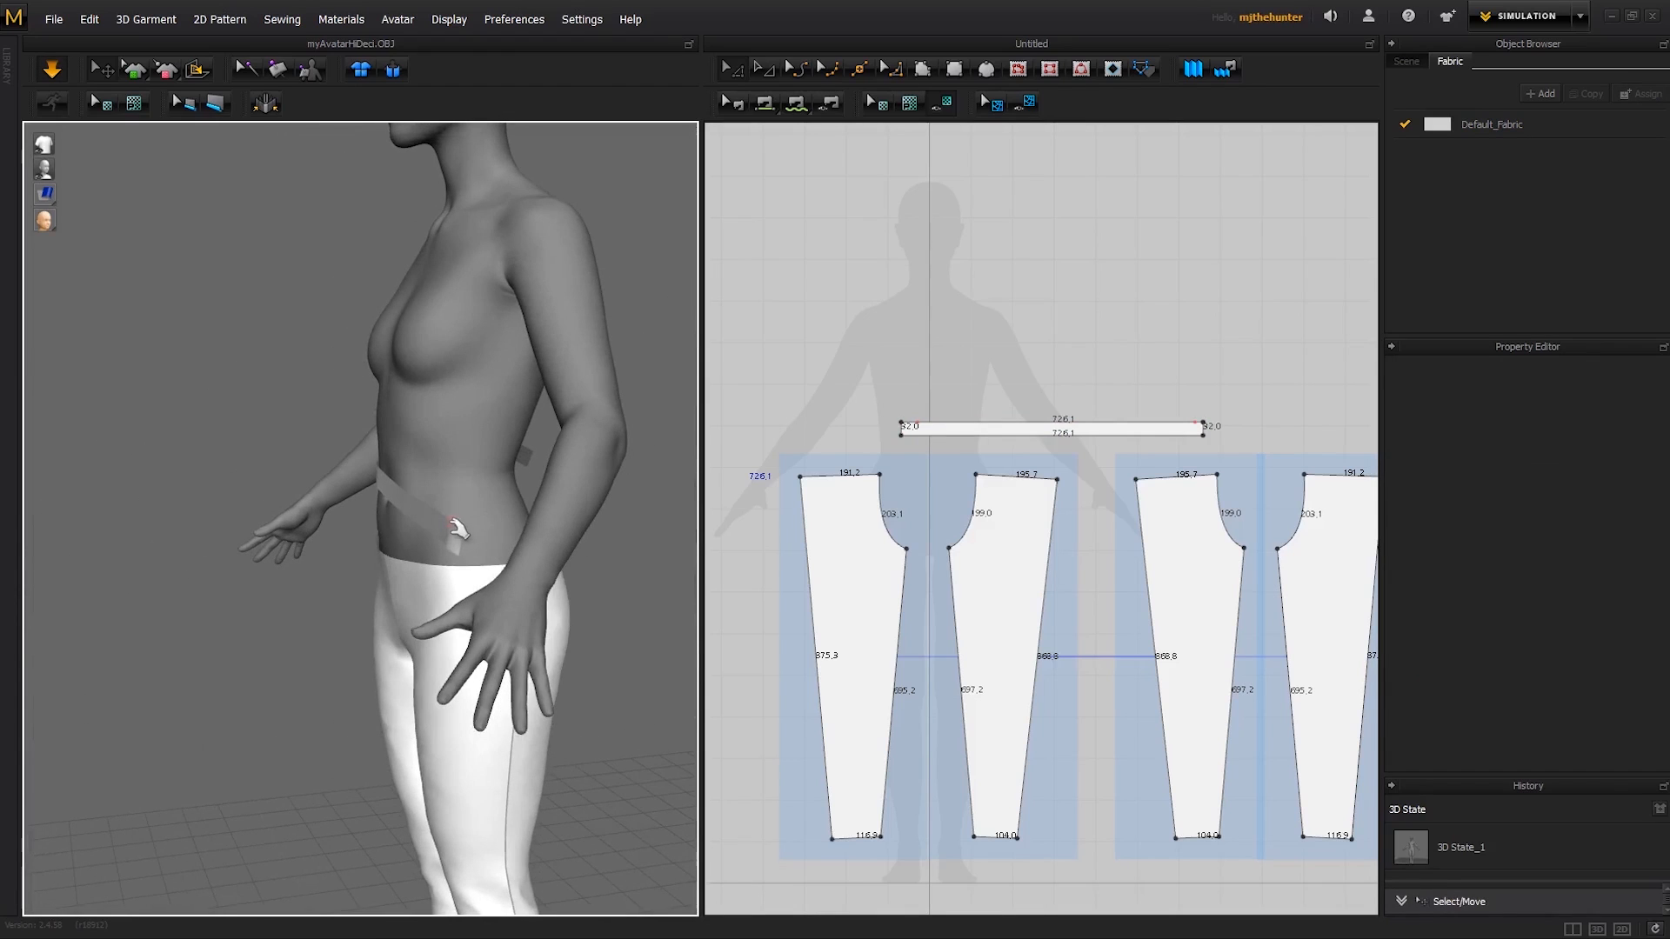
{"action": "right_click_drag", "start_coordinate": [576, 503], "coordinate": [645, 527]}
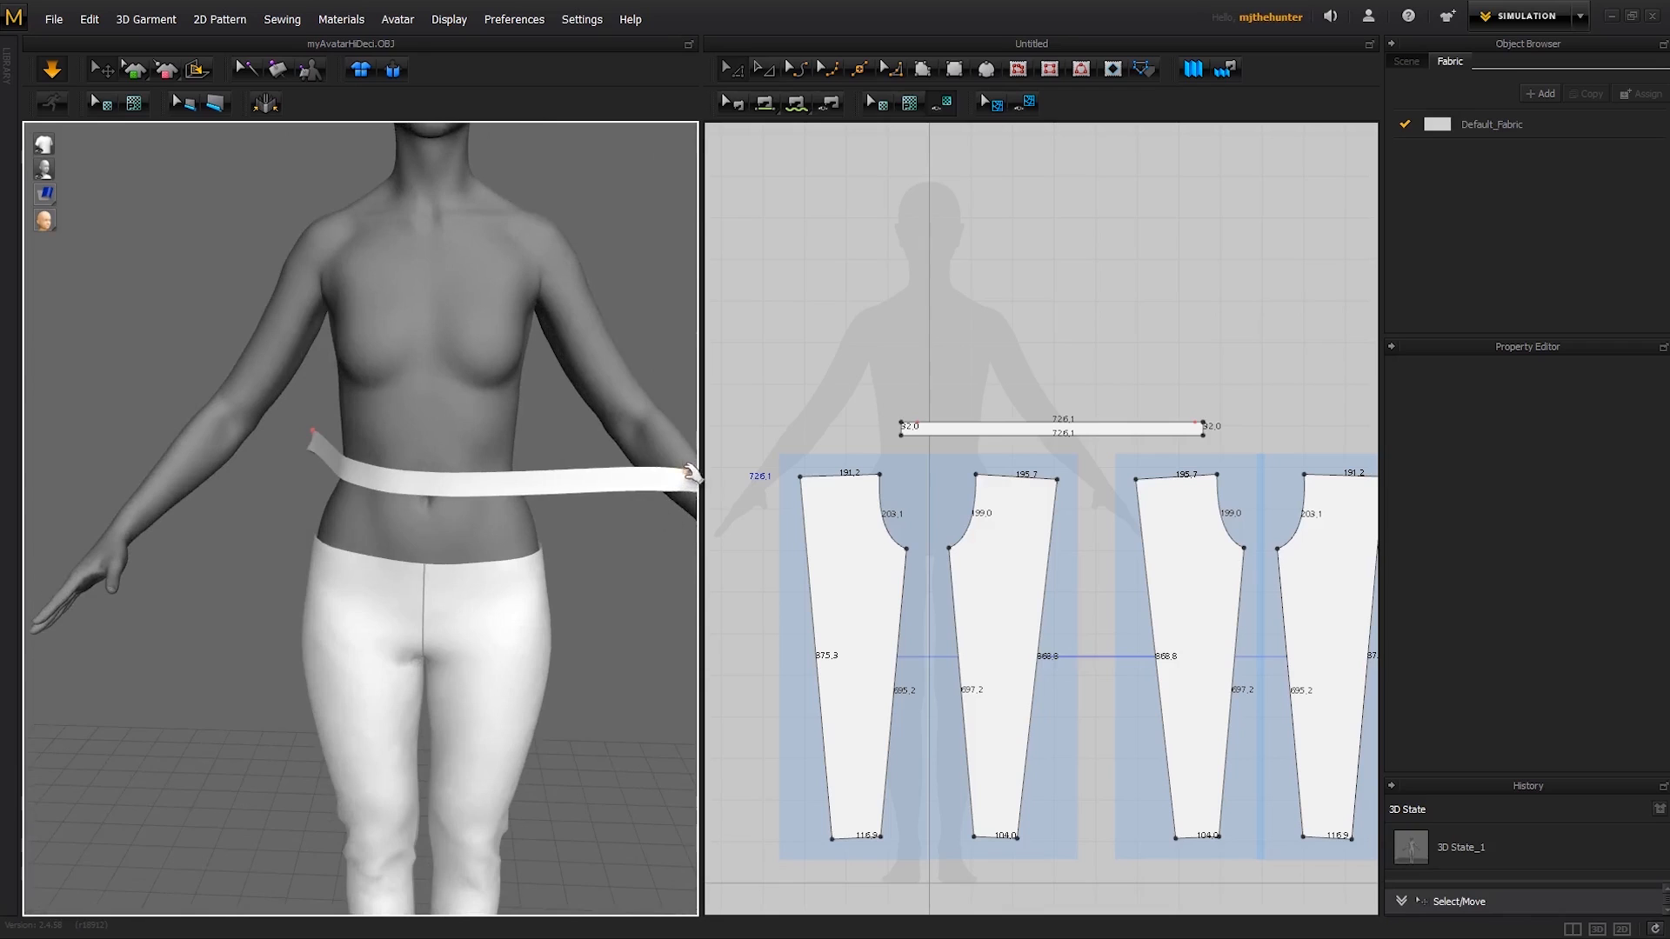
{"action": "right_click_drag", "start_coordinate": [692, 472], "coordinate": [285, 448]}
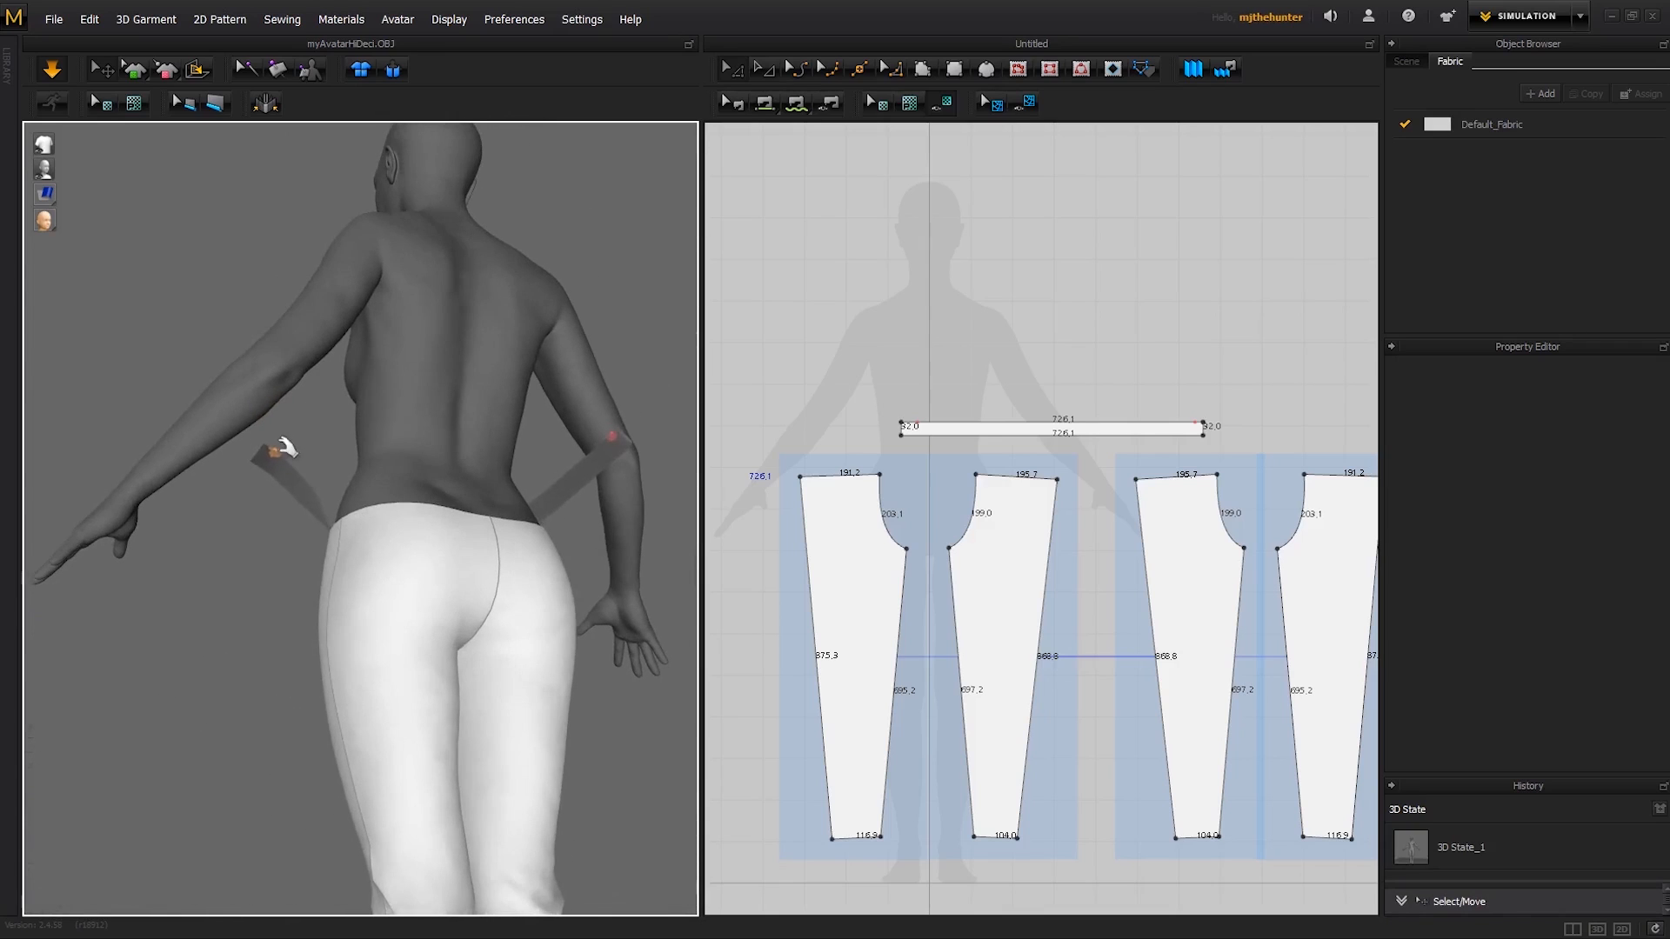
{"action": "left_click_drag", "start_coordinate": [278, 449], "coordinate": [372, 419]}
{"action": "right_click_drag", "start_coordinate": [372, 419], "coordinate": [420, 448]}
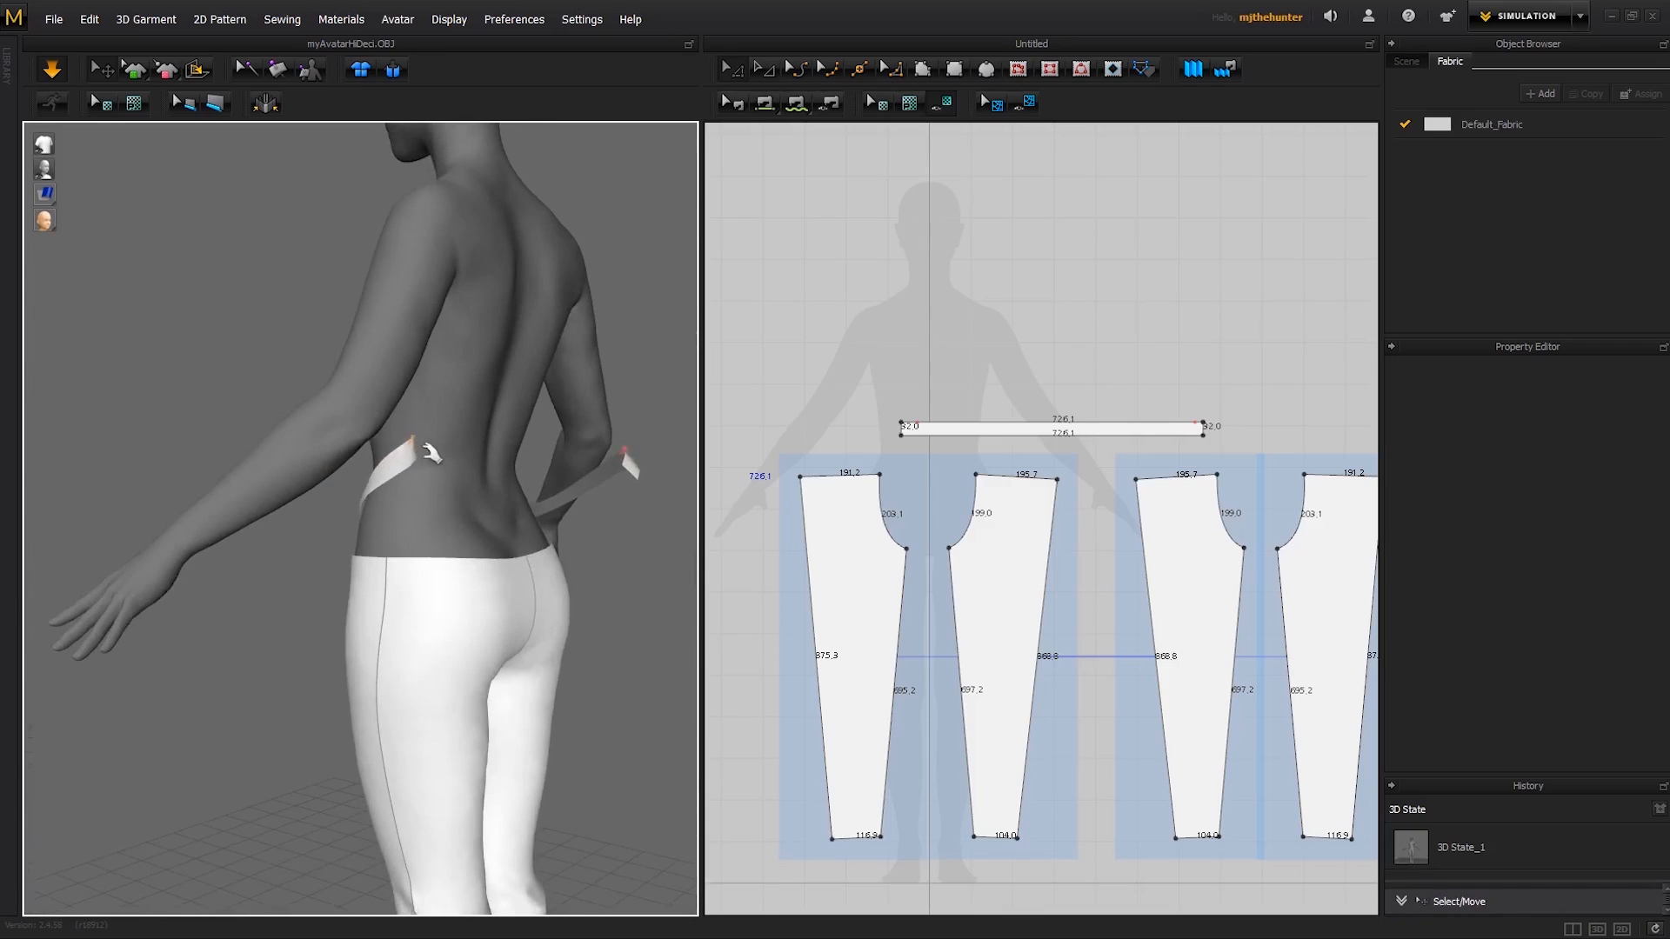
{"action": "left_click_drag", "start_coordinate": [415, 441], "coordinate": [487, 500]}
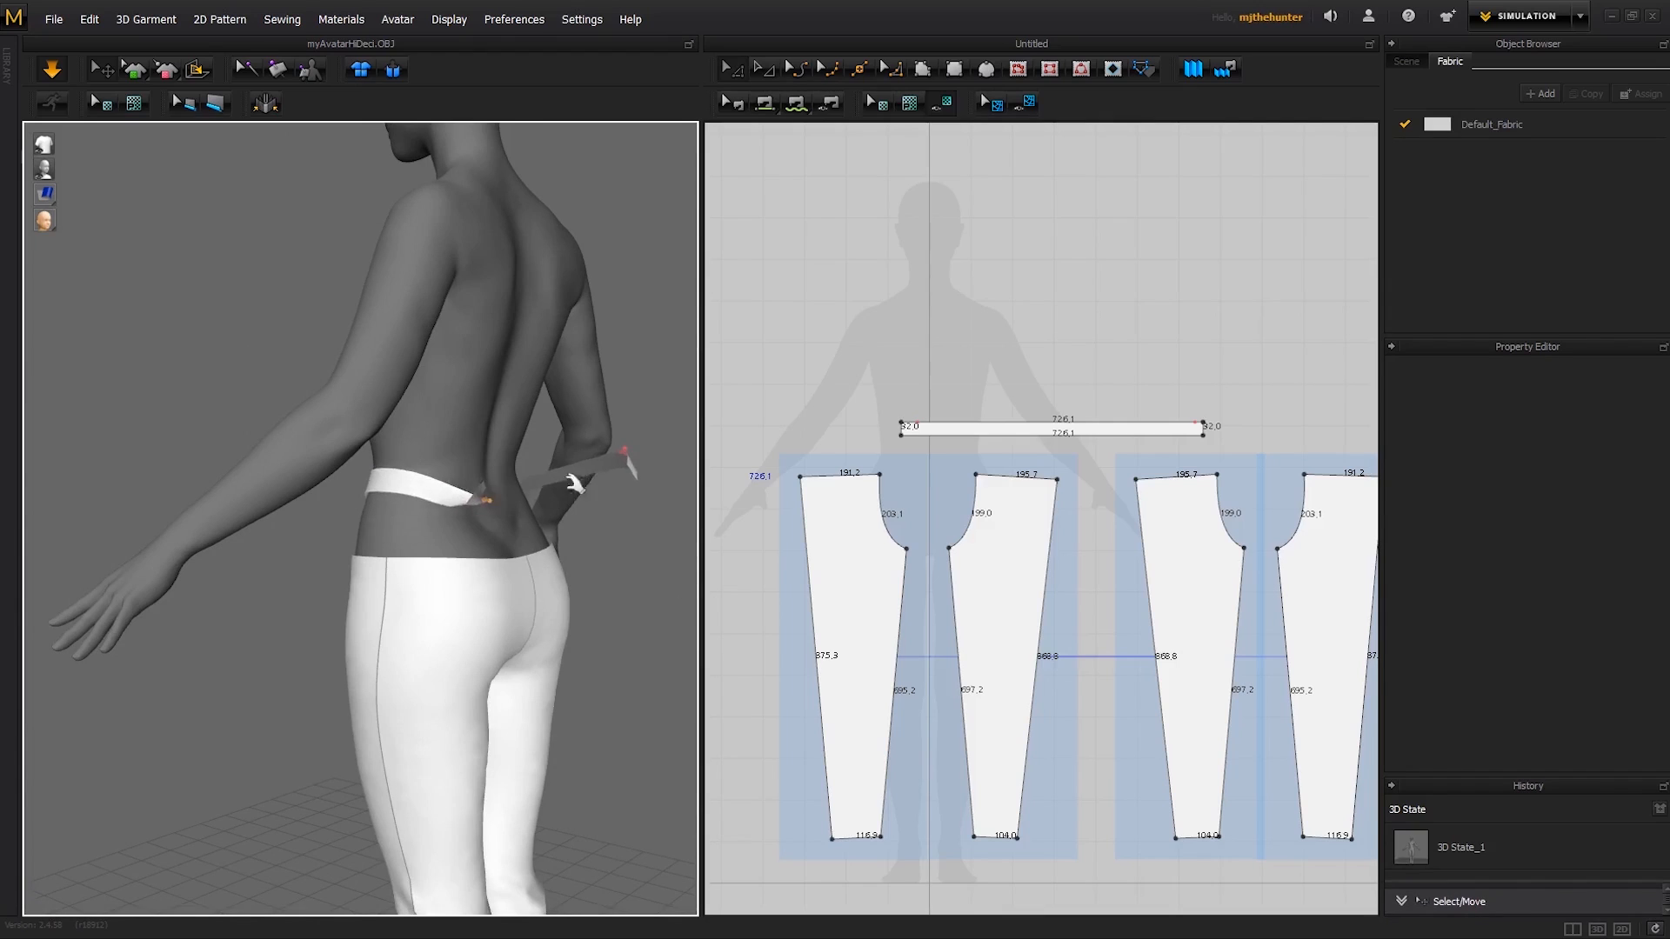
{"action": "right_click_drag", "start_coordinate": [642, 475], "coordinate": [571, 471]}
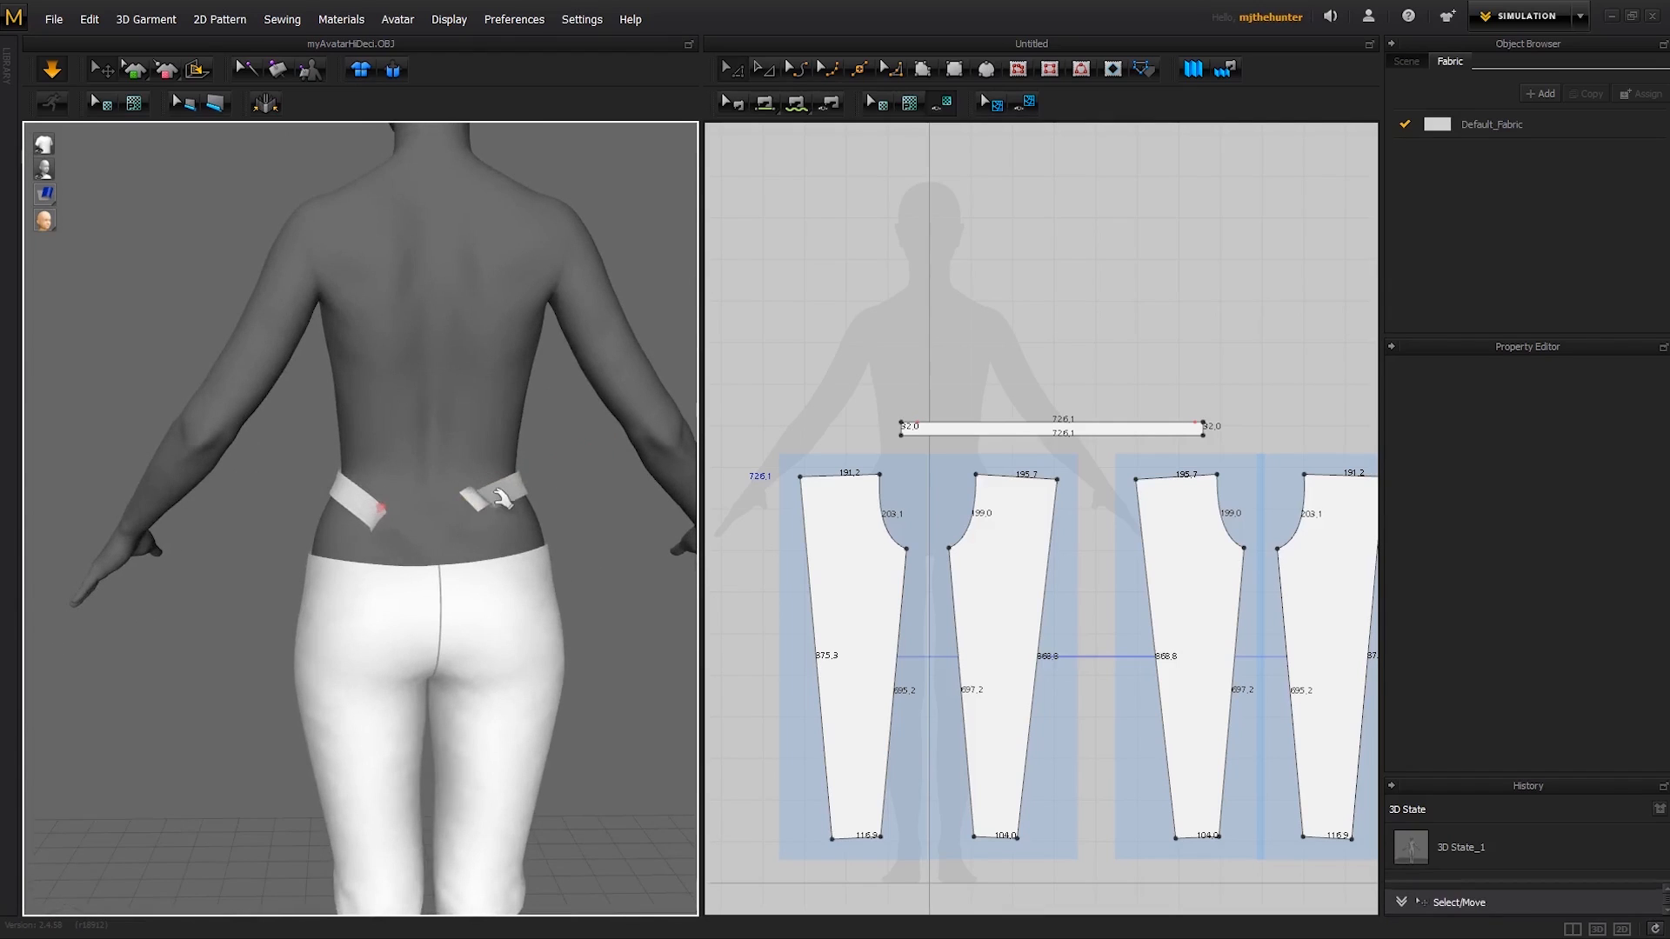
- Release the pinned ends, sew the strip's two short edges together into a closed waistband and simulate it
{"action": "scroll", "coordinate": [502, 498], "scroll_direction": "up", "scroll_amount": 3}
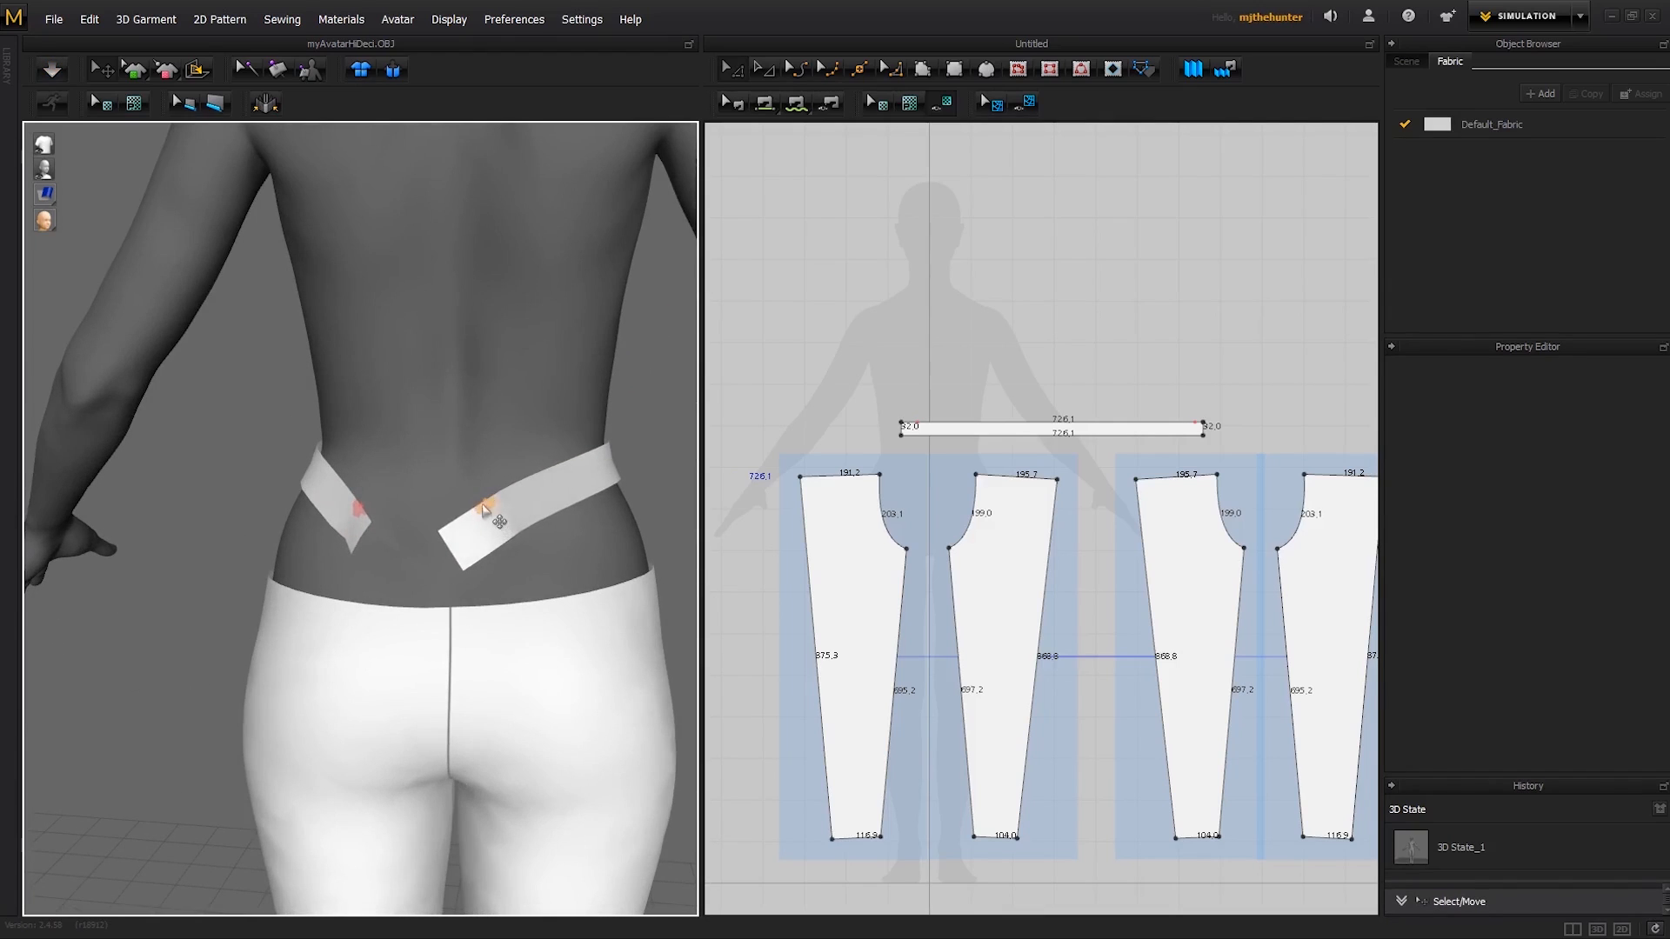
{"action": "middle_click_drag", "start_coordinate": [388, 483], "coordinate": [351, 506]}
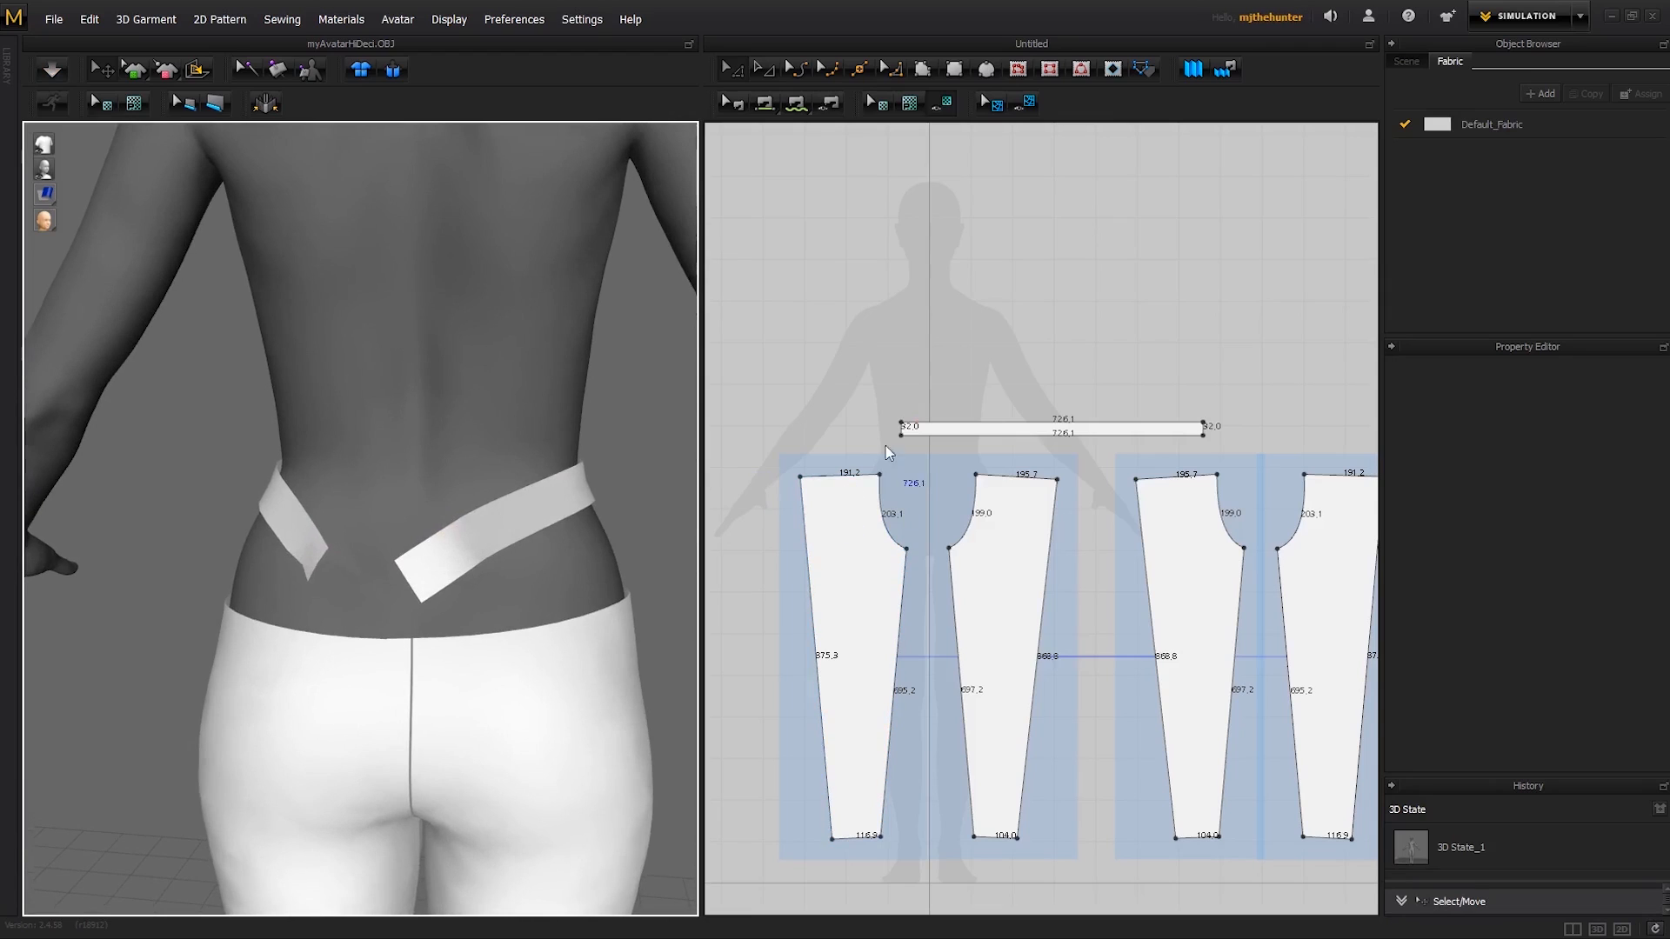
{"action": "key", "text": "n"}
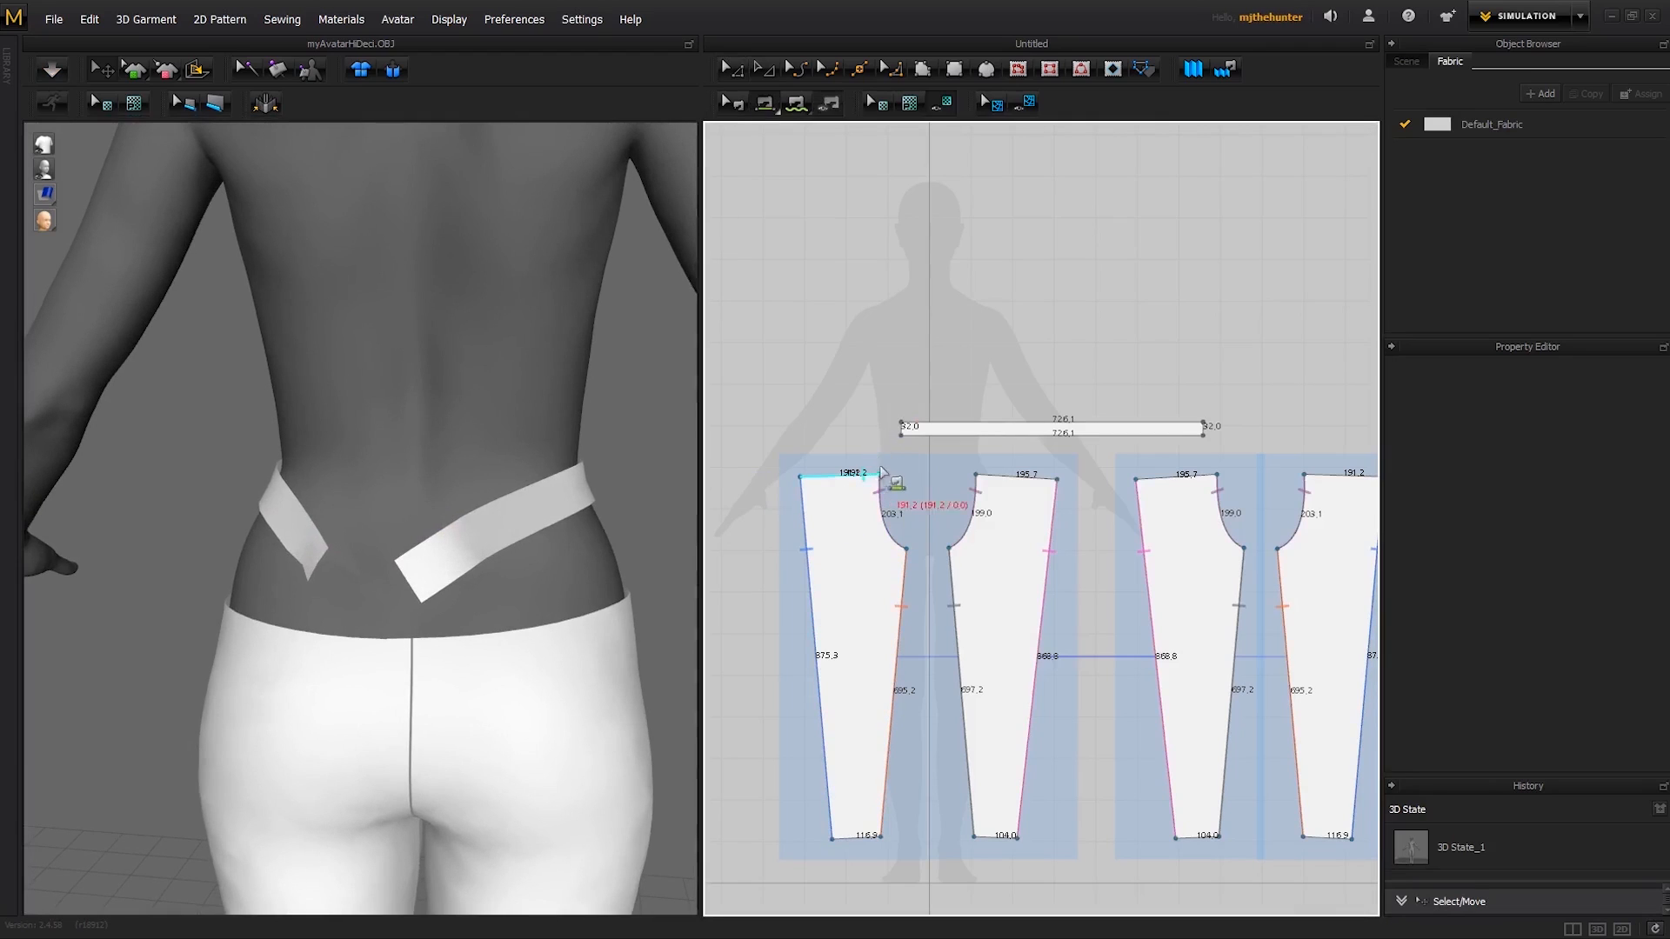
{"action": "left_click", "coordinate": [901, 428]}
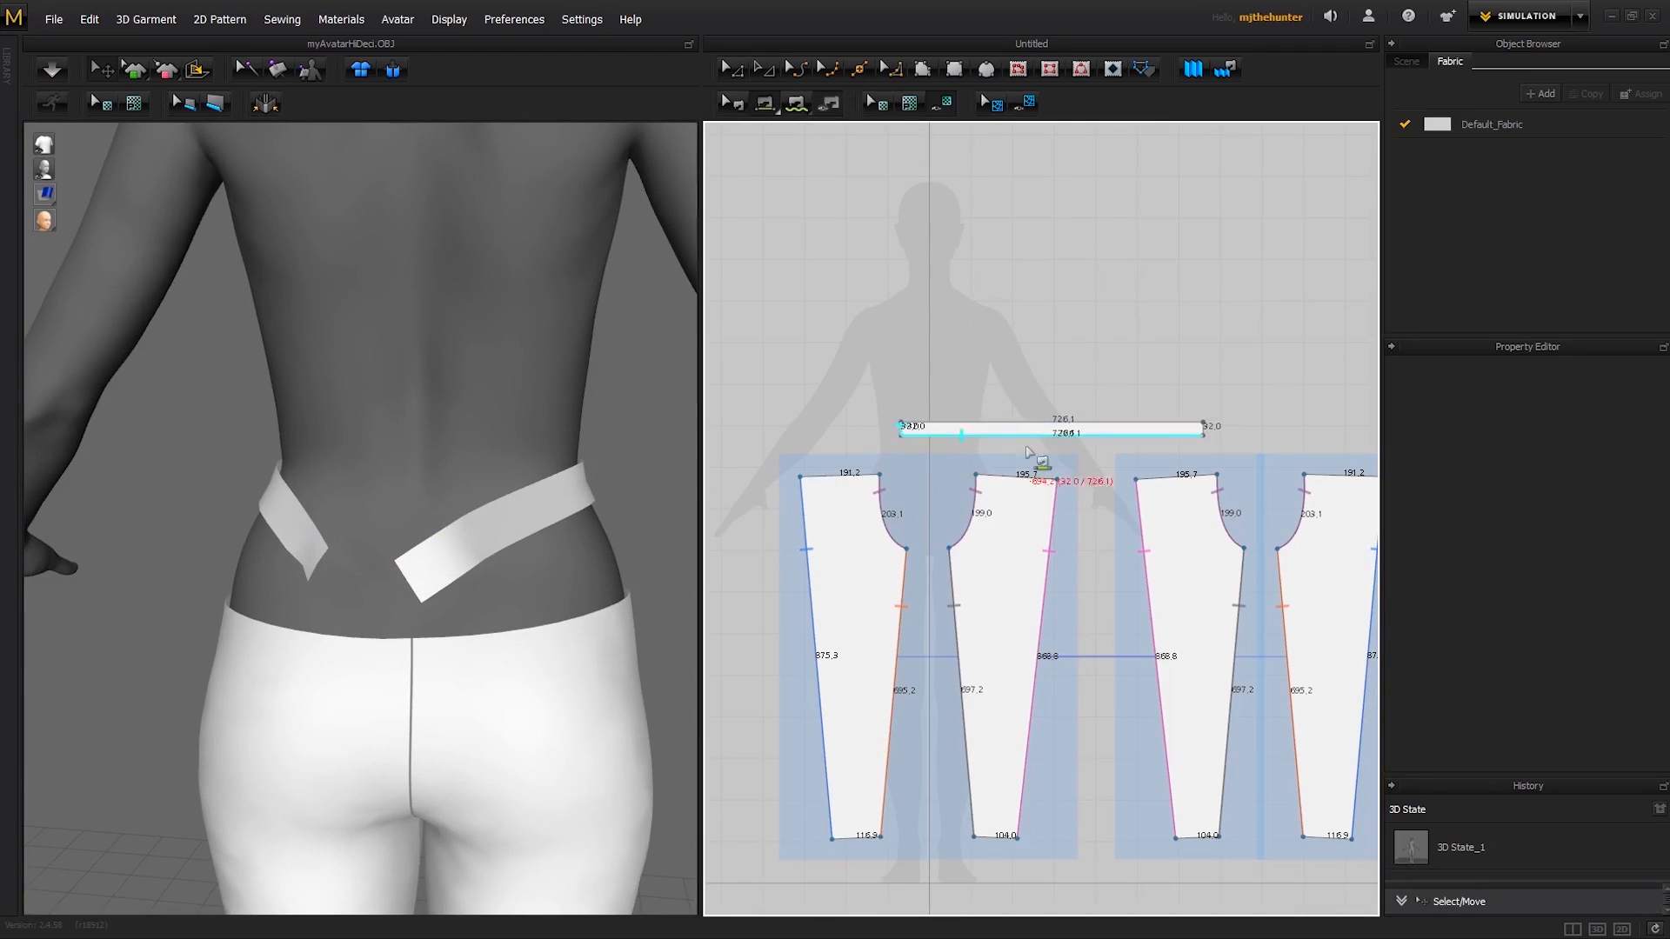
{"action": "left_click", "coordinate": [1202, 428]}
{"action": "key", "text": "space"}
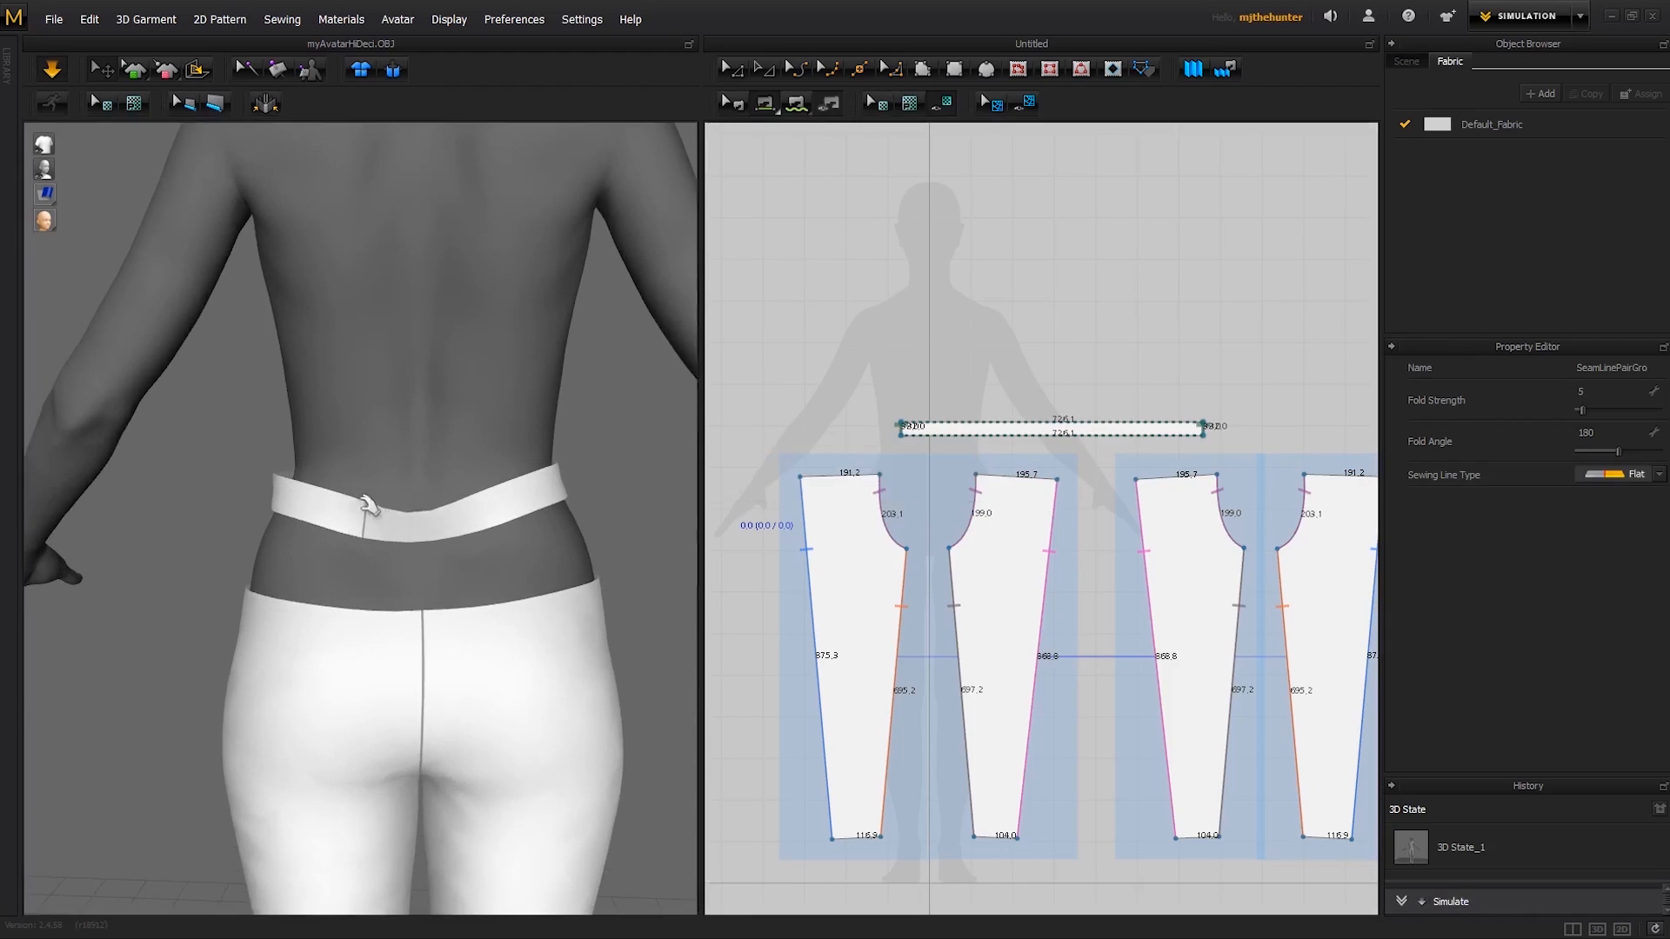
- Pull the waistband level around the back and bring its seam to the centre back
{"action": "left_click_drag", "start_coordinate": [360, 524], "coordinate": [419, 520]}
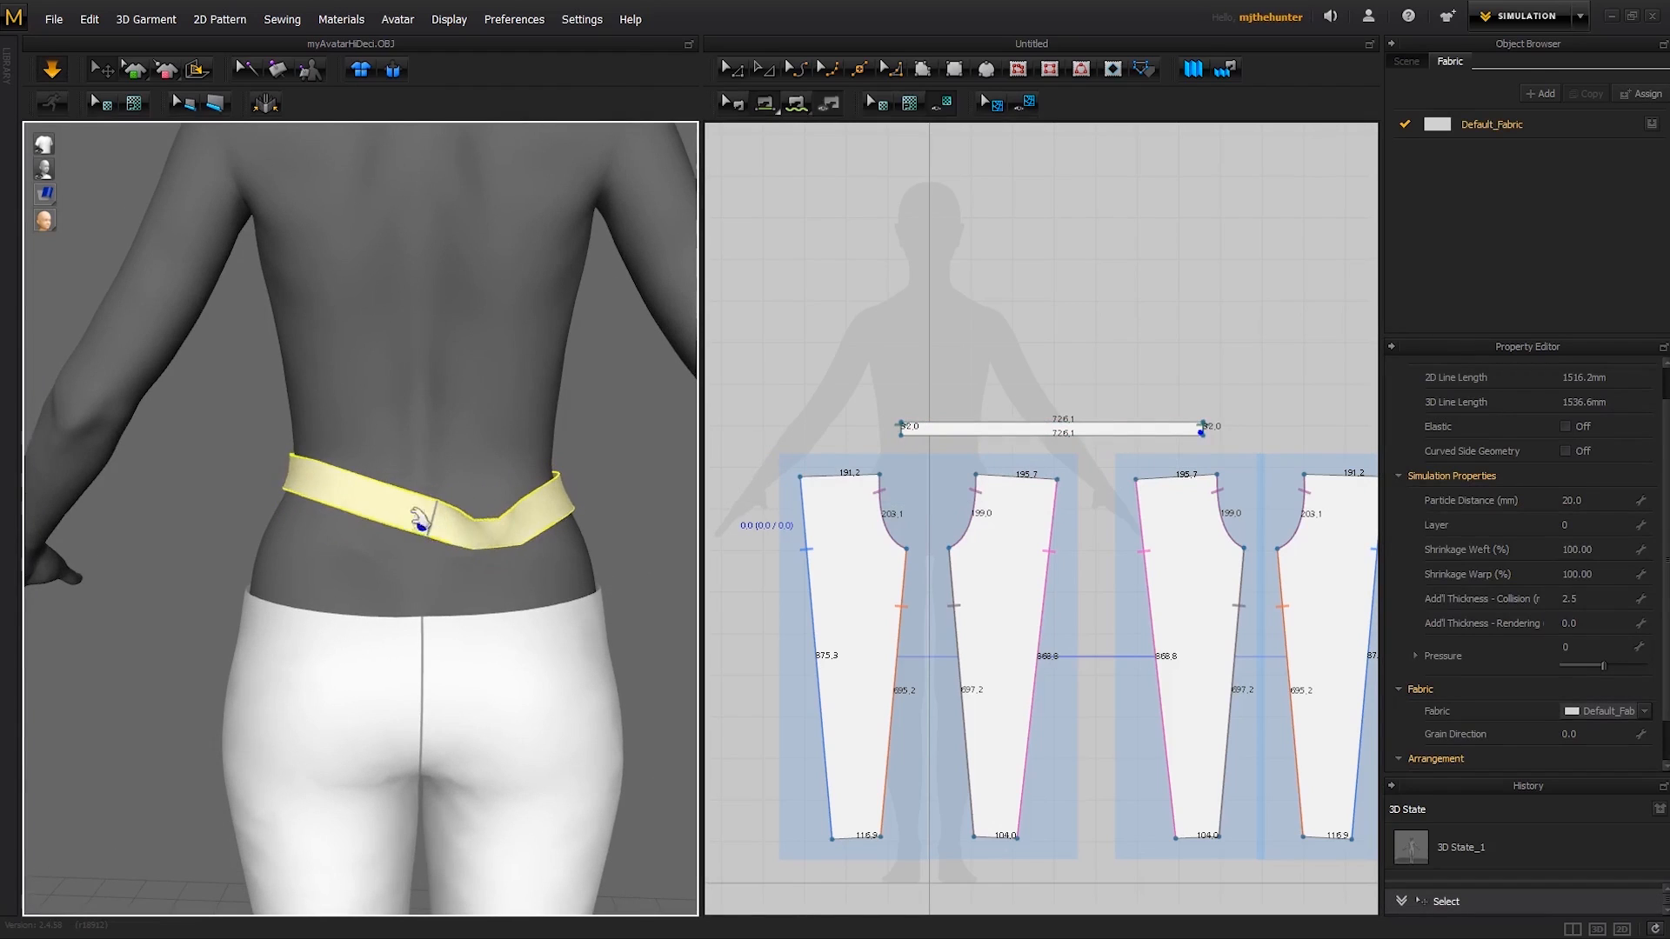
{"action": "left_click_drag", "start_coordinate": [297, 540], "coordinate": [300, 585]}
{"action": "left_click_drag", "start_coordinate": [530, 509], "coordinate": [559, 503]}
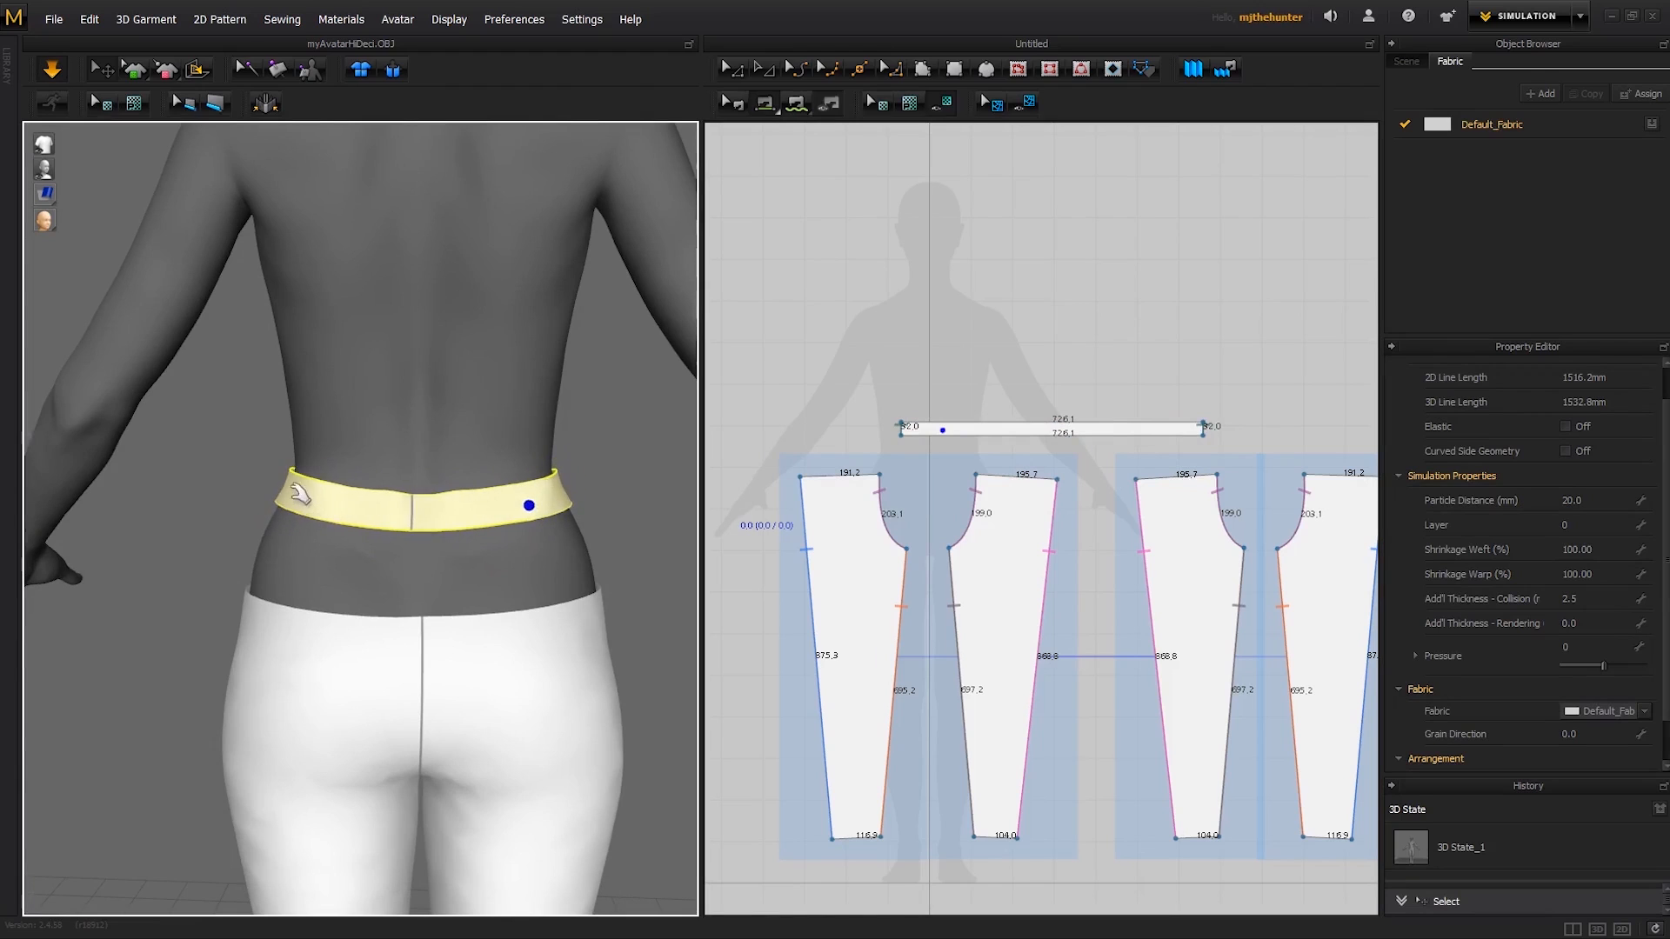
{"action": "left_click", "coordinate": [600, 456]}
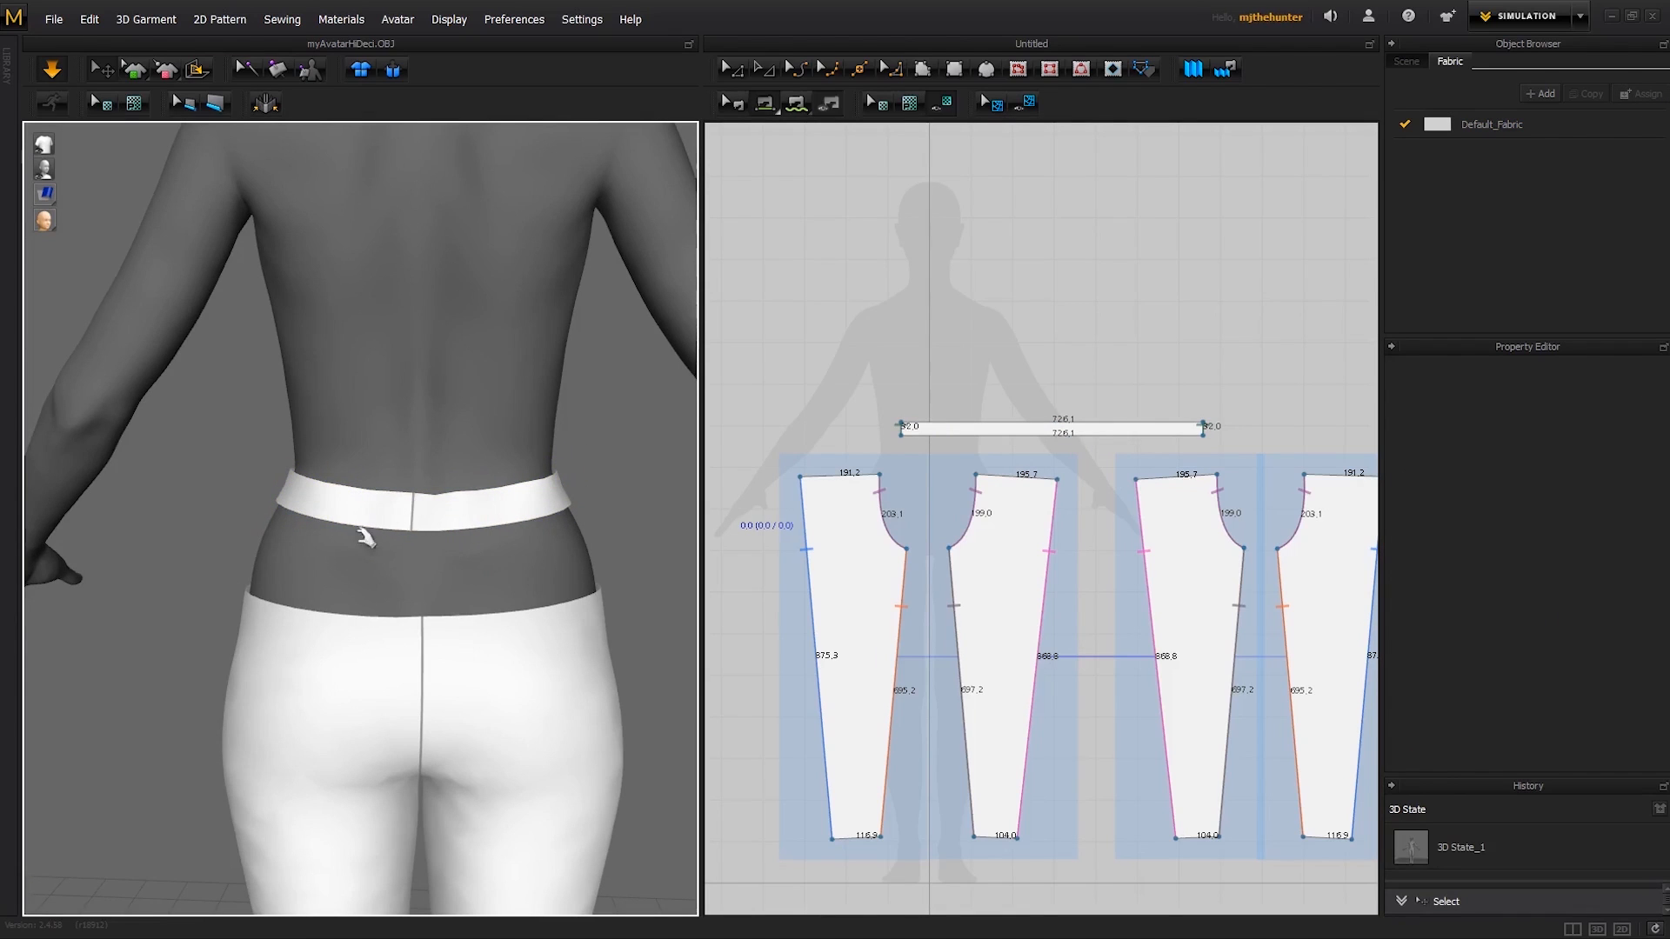
- Try to adjust the waistband around the avatar's sides, undo the last changes and resume the simulation
{"action": "right_click_drag", "start_coordinate": [365, 537], "coordinate": [540, 490]}
{"action": "left_click_drag", "start_coordinate": [539, 490], "coordinate": [574, 538]}
{"action": "left_click_drag", "start_coordinate": [258, 564], "coordinate": [409, 522]}
{"action": "left_click", "coordinate": [613, 527]}
{"action": "right_click_drag", "start_coordinate": [614, 529], "coordinate": [340, 550]}
{"action": "key", "text": "space"}
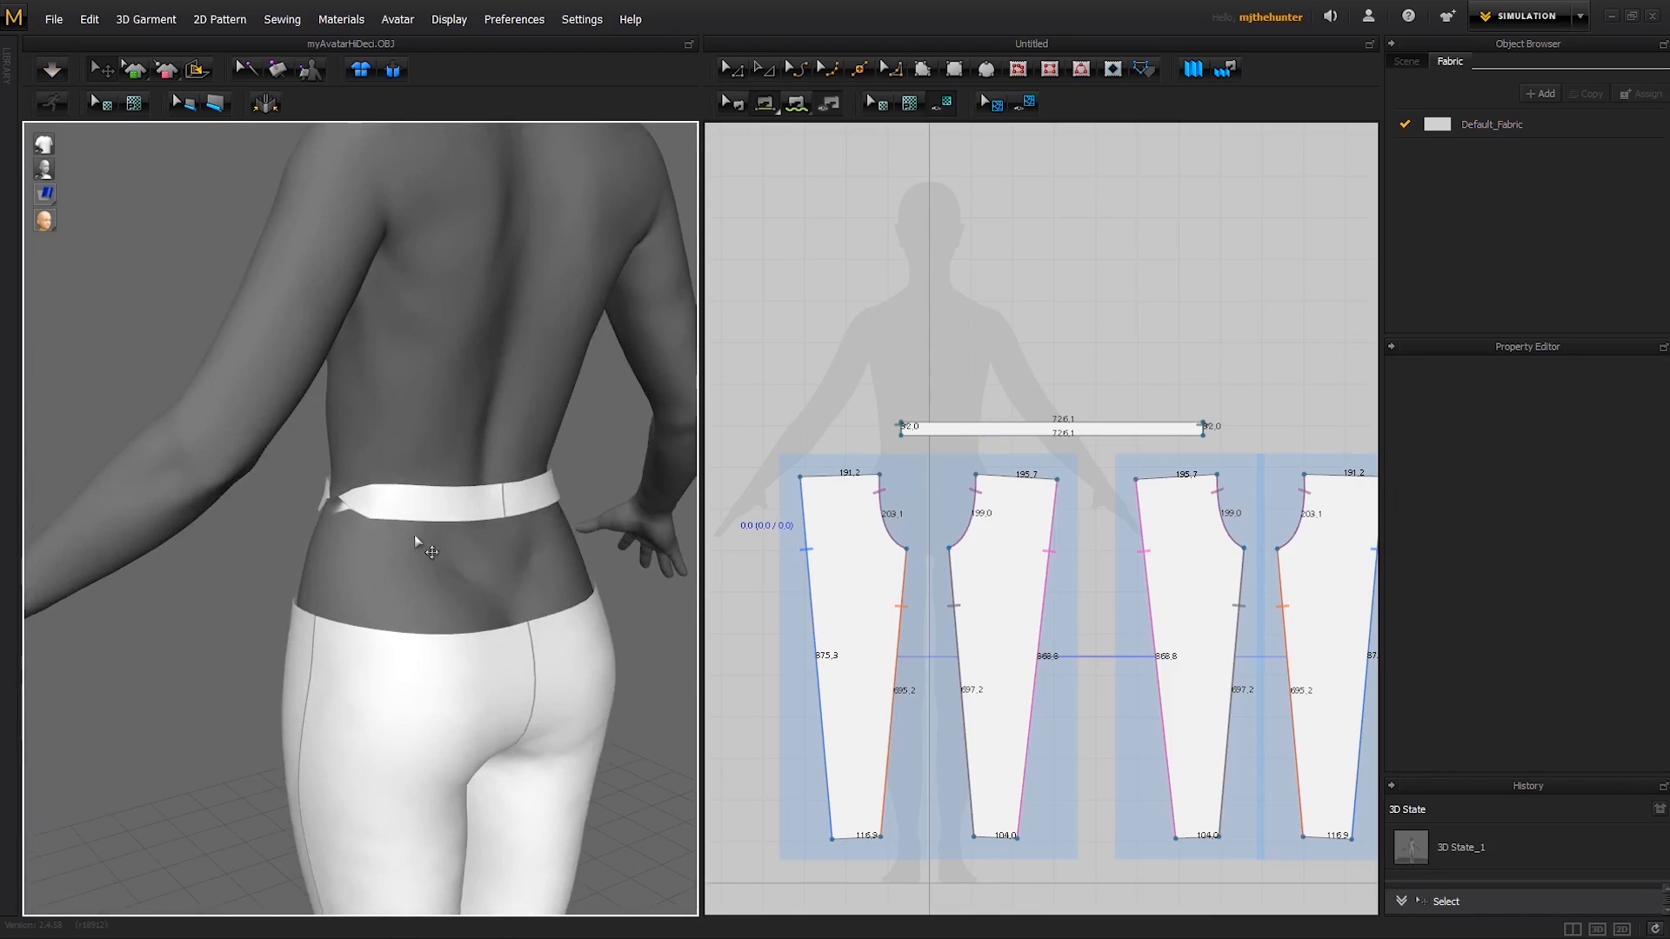
{"action": "key", "text": "ctrl+z"}
{"action": "key", "text": "ctrl+z"}
{"action": "key", "text": "ctrl+z"}
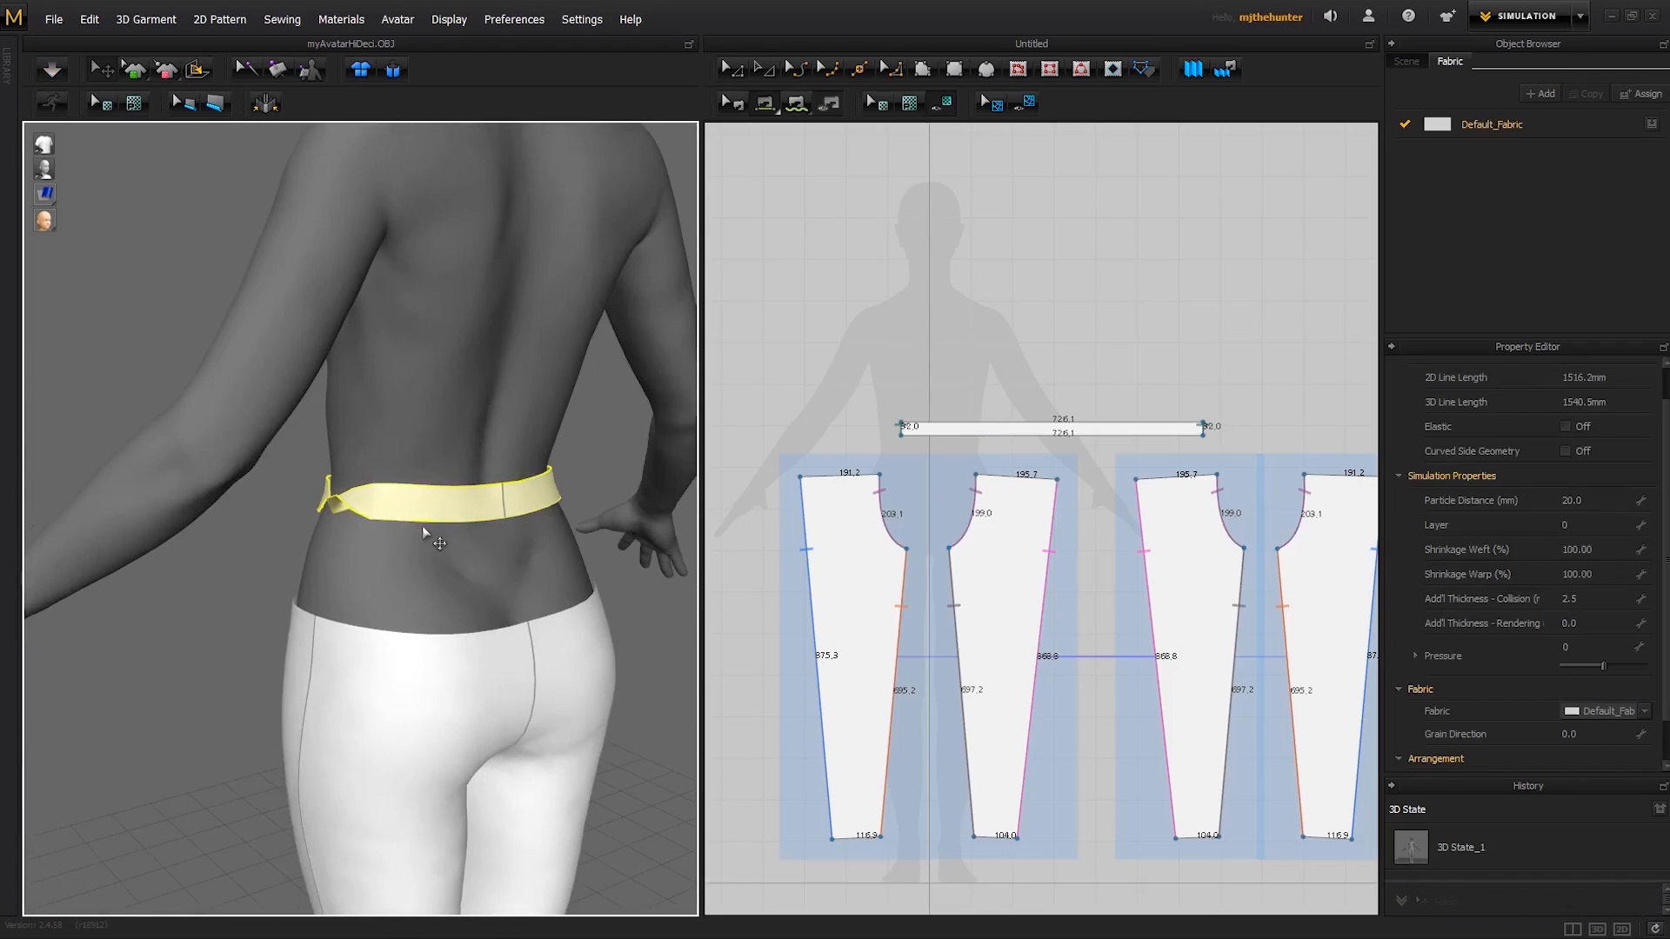
{"action": "key", "text": "ctrl+z"}
{"action": "key", "text": "space"}
- Pull the folded part of the waistband at the avatar's right side down to untwist it
{"action": "right_click_drag", "start_coordinate": [384, 497], "coordinate": [374, 541]}
{"action": "left_click_drag", "start_coordinate": [374, 541], "coordinate": [344, 581]}
{"action": "scroll", "coordinate": [351, 585], "scroll_direction": "down", "scroll_amount": 3}
{"action": "right_click_drag", "start_coordinate": [351, 585], "coordinate": [505, 543]}
{"action": "left_click", "coordinate": [409, 570]}
{"action": "left_click_drag", "start_coordinate": [339, 509], "coordinate": [298, 478]}
{"action": "right_click_drag", "start_coordinate": [299, 478], "coordinate": [313, 522]}
{"action": "left_click_drag", "start_coordinate": [309, 529], "coordinate": [372, 659]}
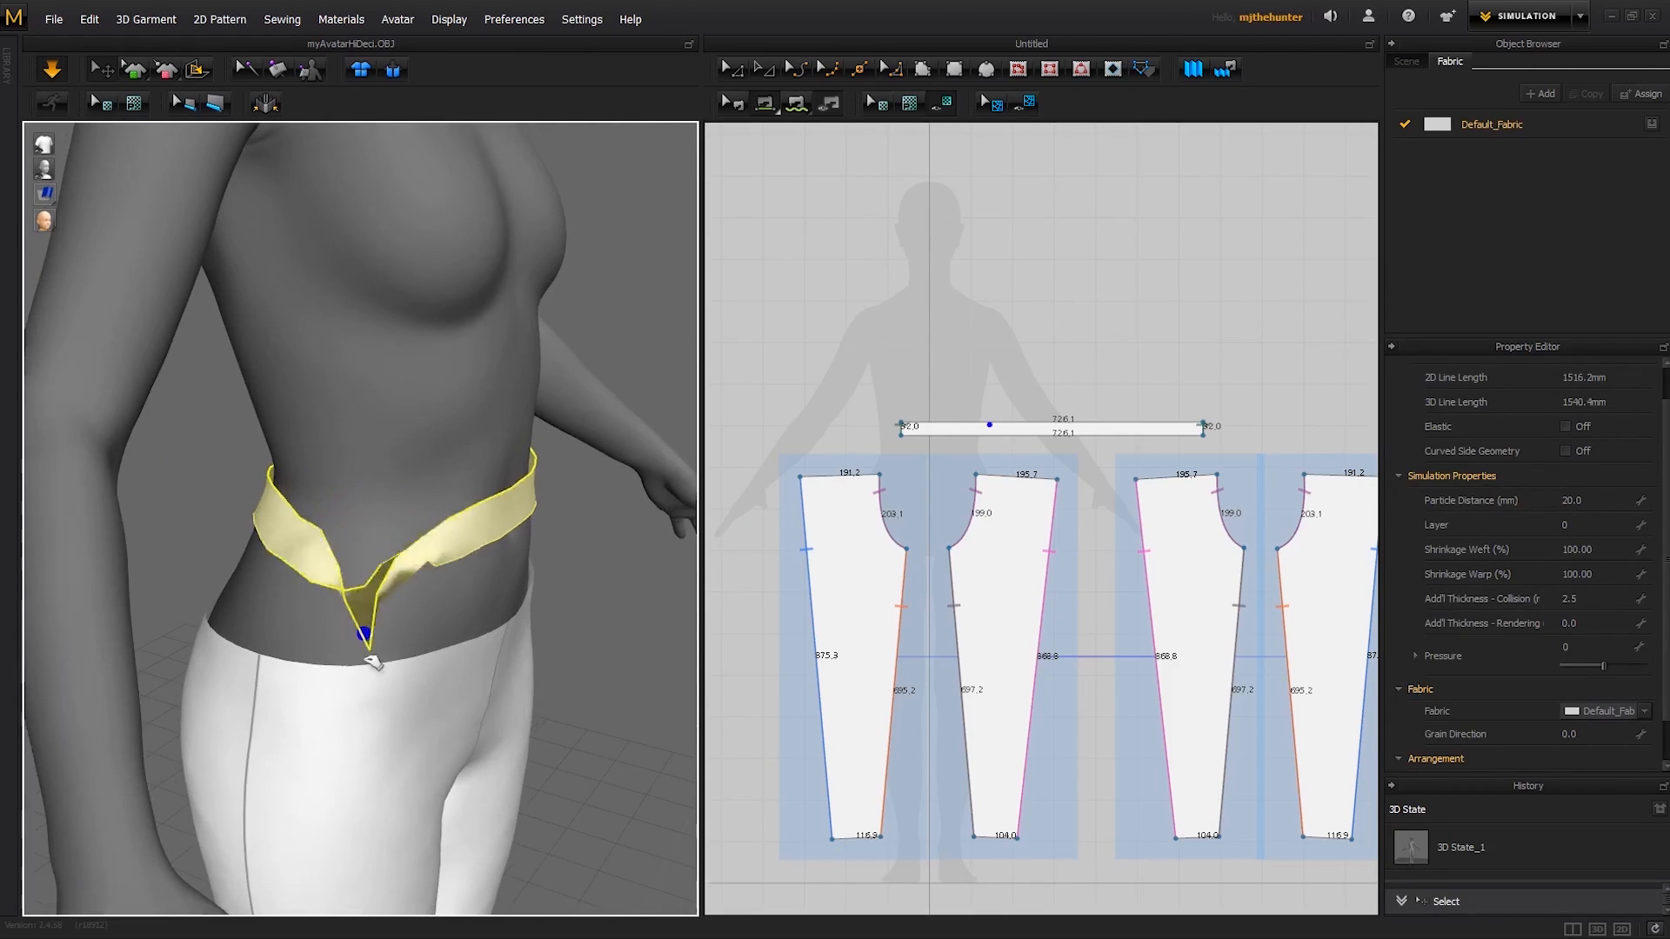
- Smooth the waistband around the front of the waist, check it all round and stop the simulation
{"action": "right_click_drag", "start_coordinate": [374, 506], "coordinate": [306, 553]}
{"action": "left_click_drag", "start_coordinate": [297, 476], "coordinate": [260, 503]}
{"action": "left_click", "coordinate": [624, 489]}
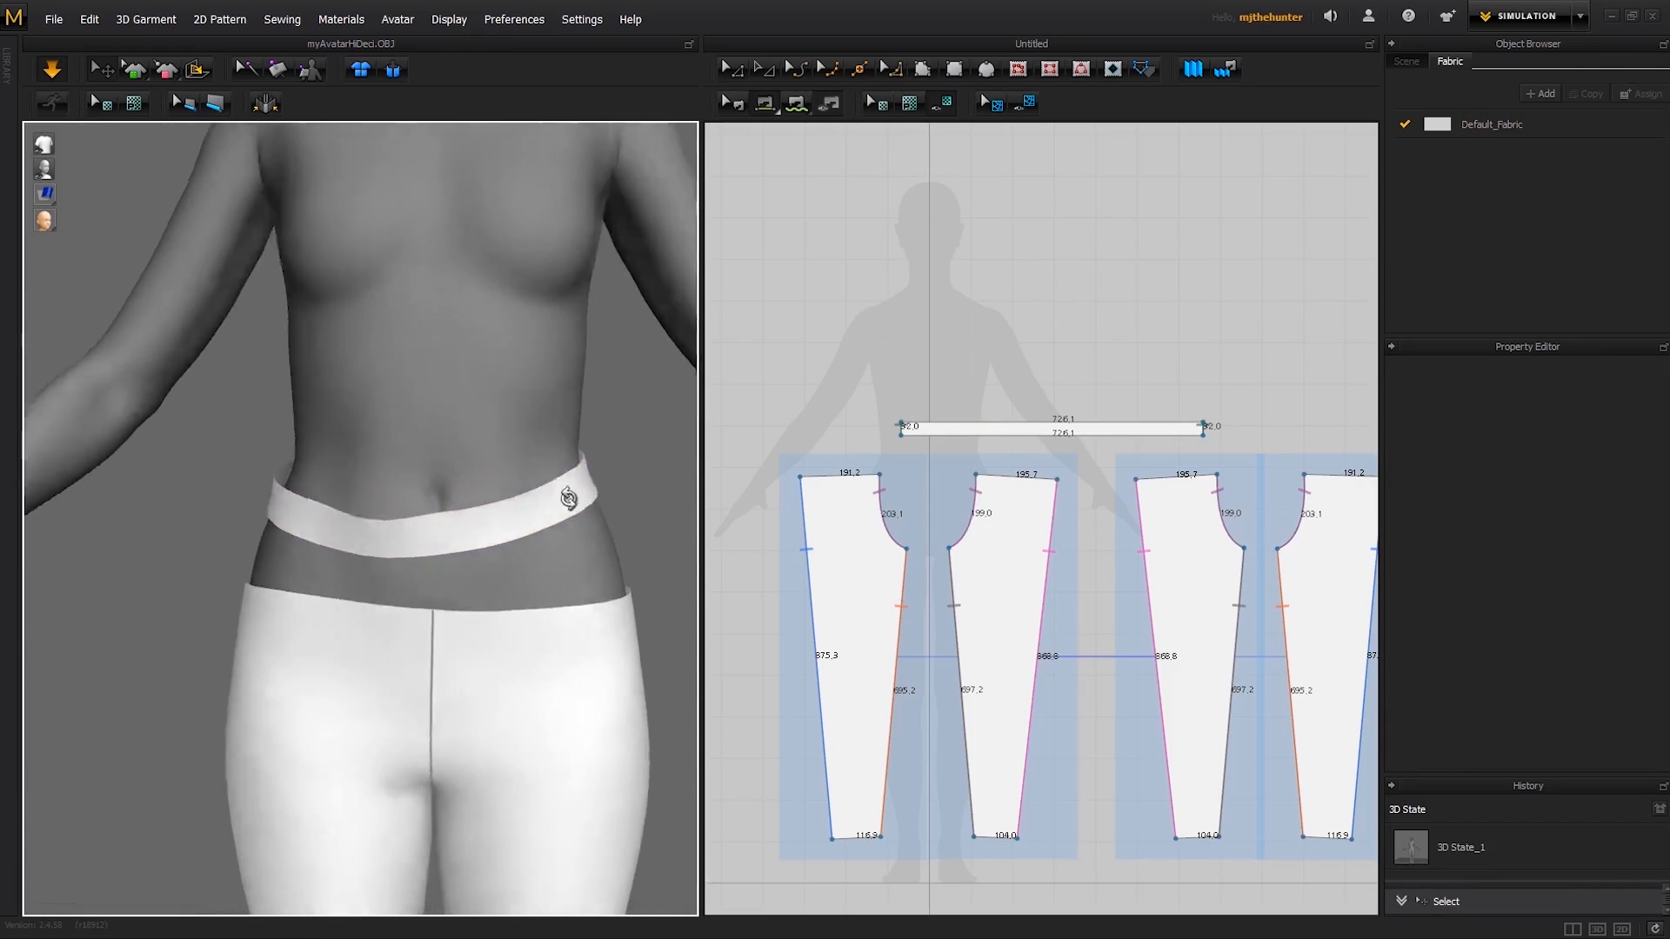
{"action": "right_click_drag", "start_coordinate": [552, 477], "coordinate": [224, 484]}
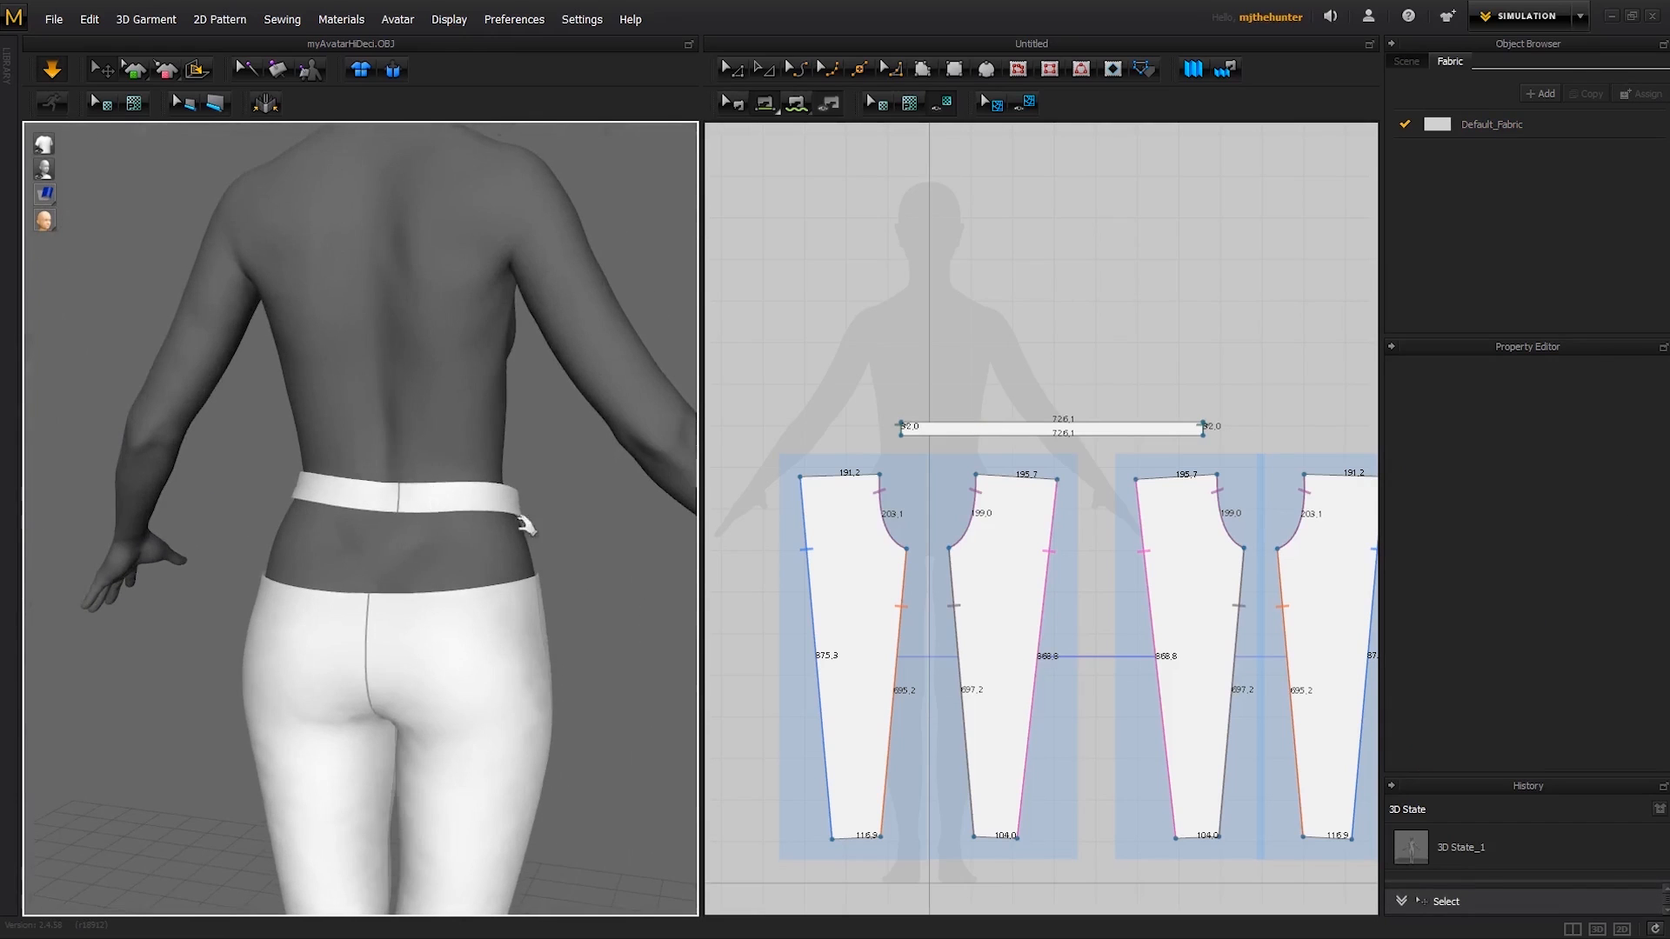
{"action": "right_click_drag", "start_coordinate": [526, 525], "coordinate": [420, 510]}
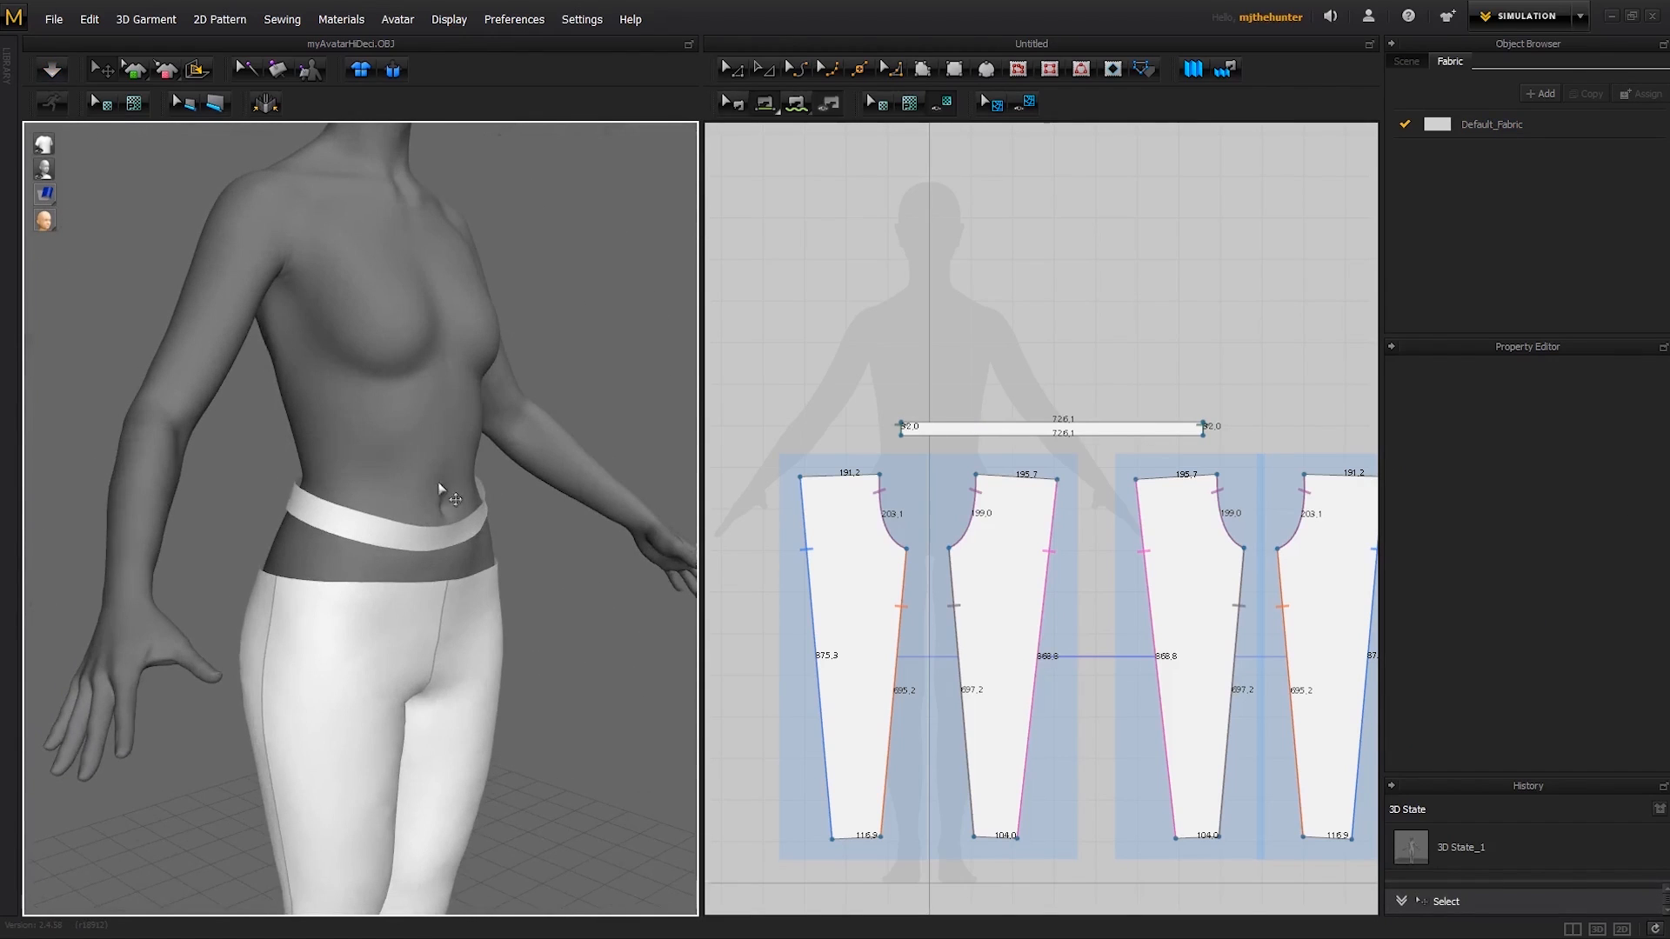
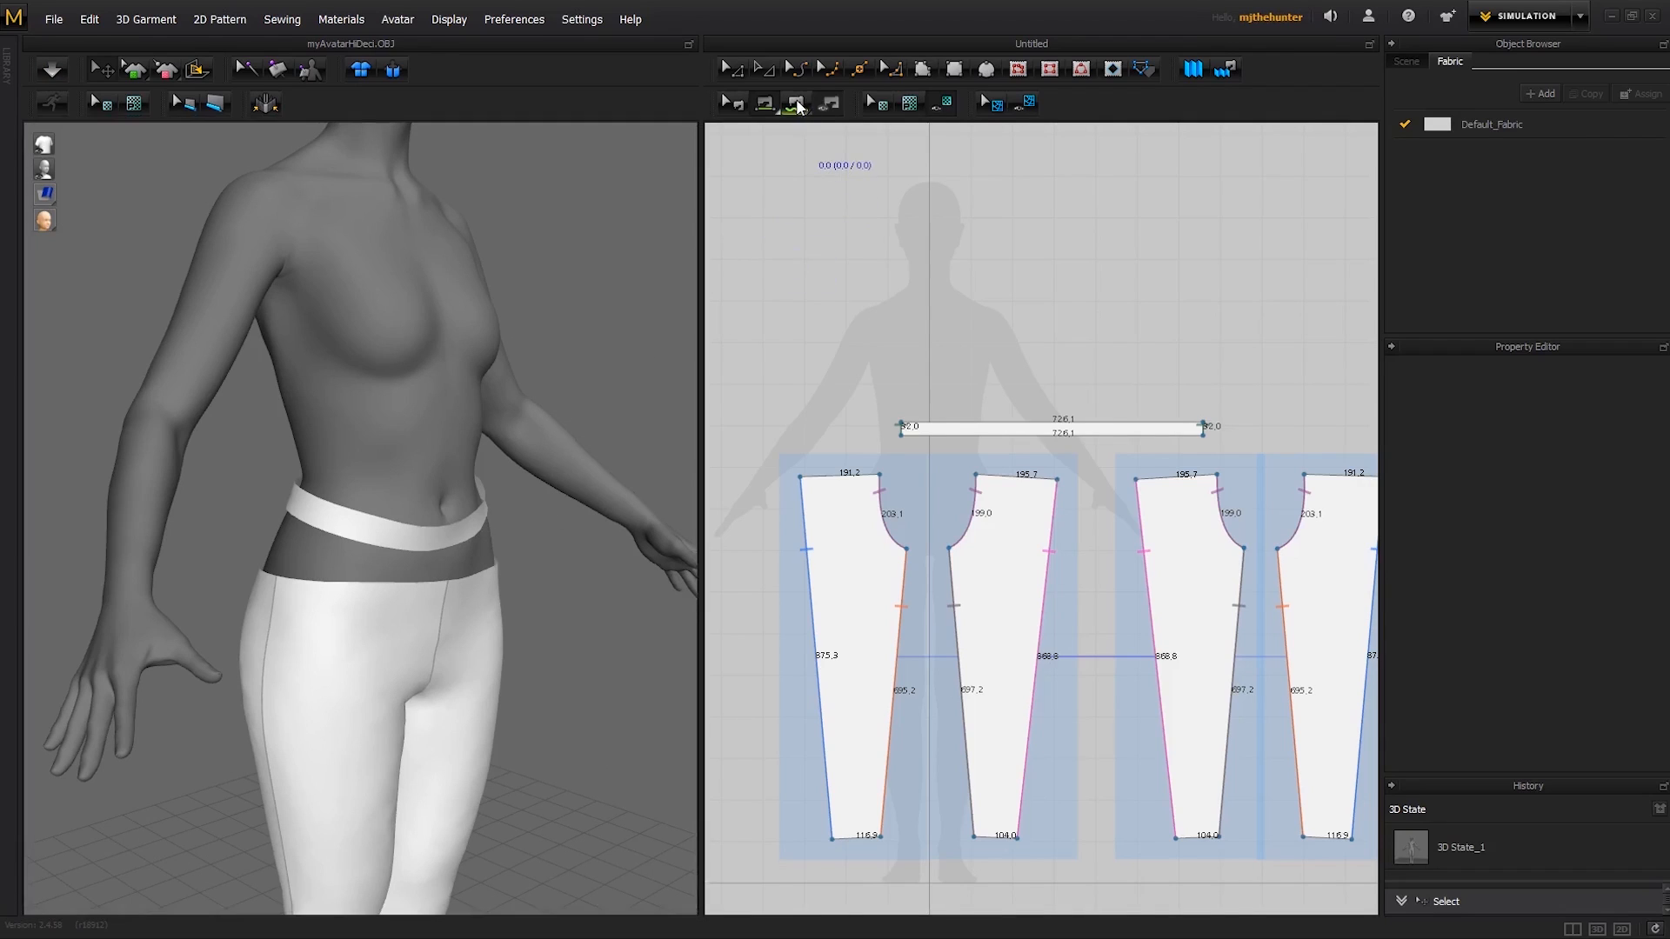
{"action": "mouse_move", "coordinate": [764, 103]}
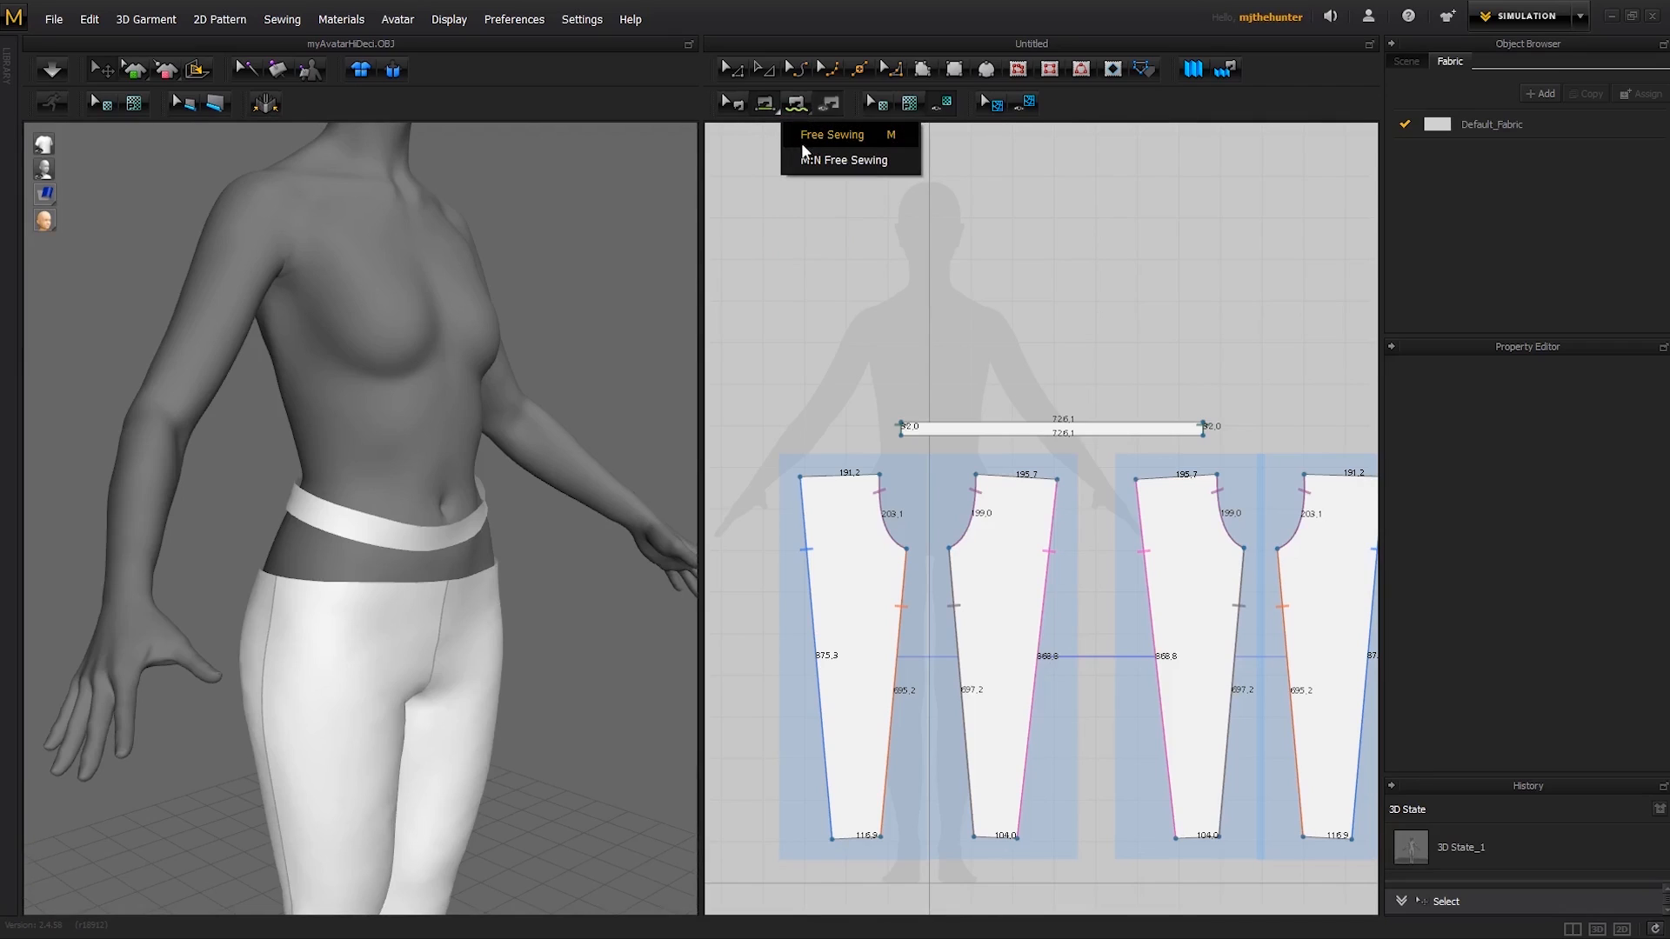
{"action": "left_click", "coordinate": [828, 159]}
{"action": "scroll", "coordinate": [967, 348], "scroll_direction": "down", "scroll_amount": 1}
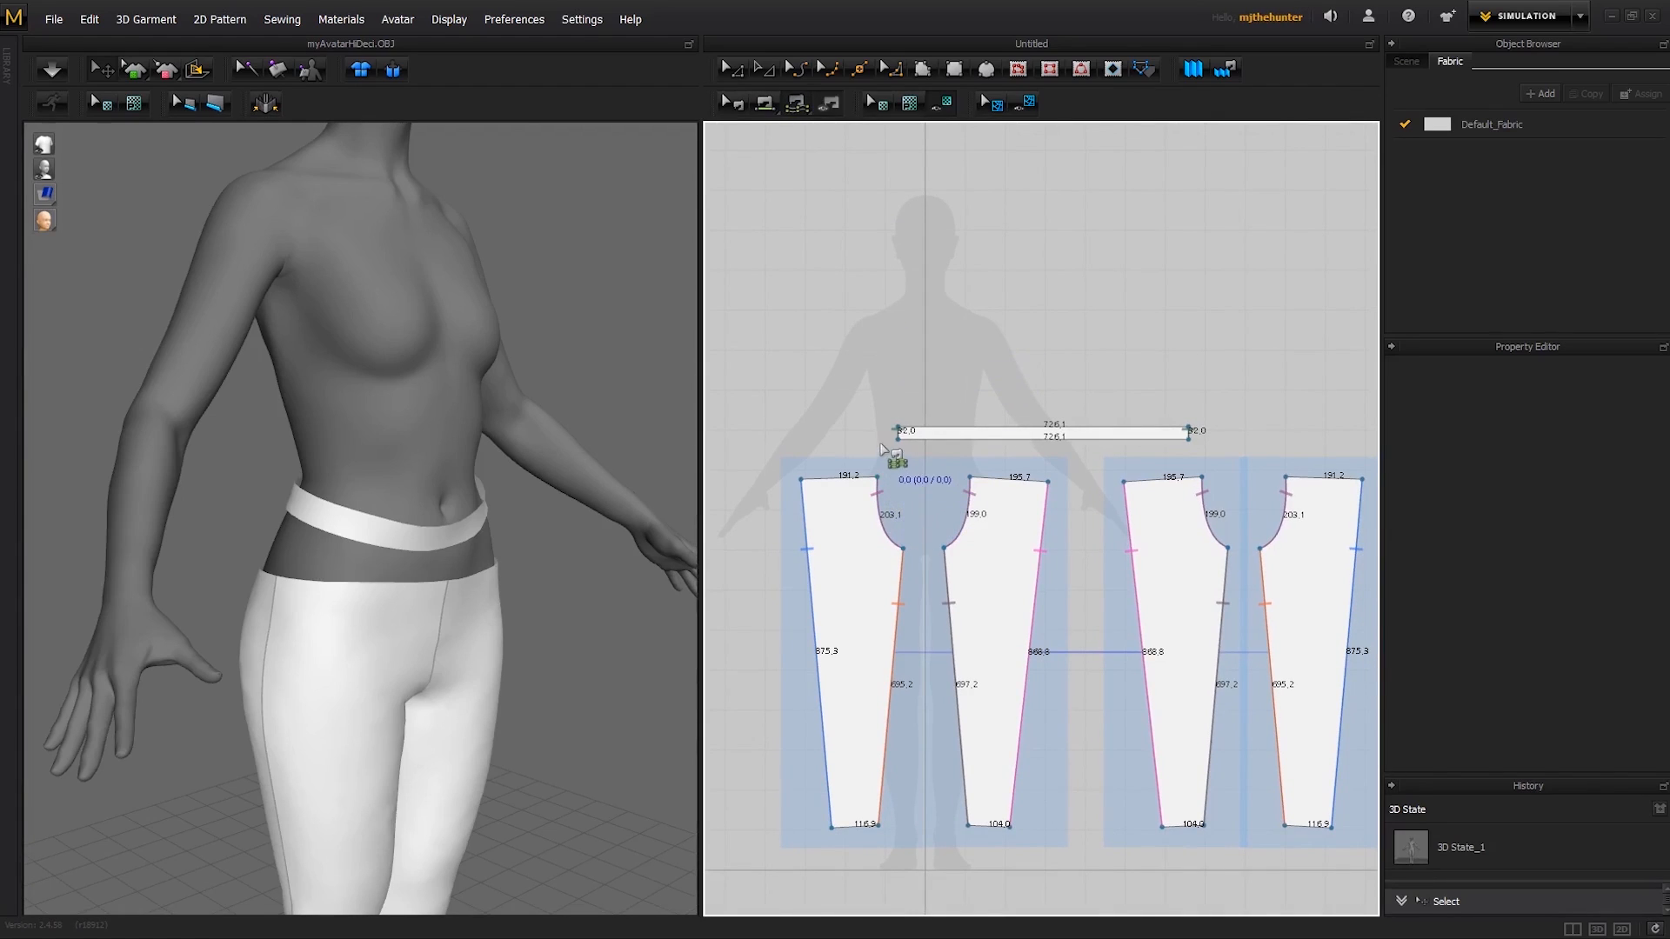
{"action": "left_click", "coordinate": [801, 481]}
{"action": "left_click", "coordinate": [877, 478]}
{"action": "left_click", "coordinate": [899, 440]}
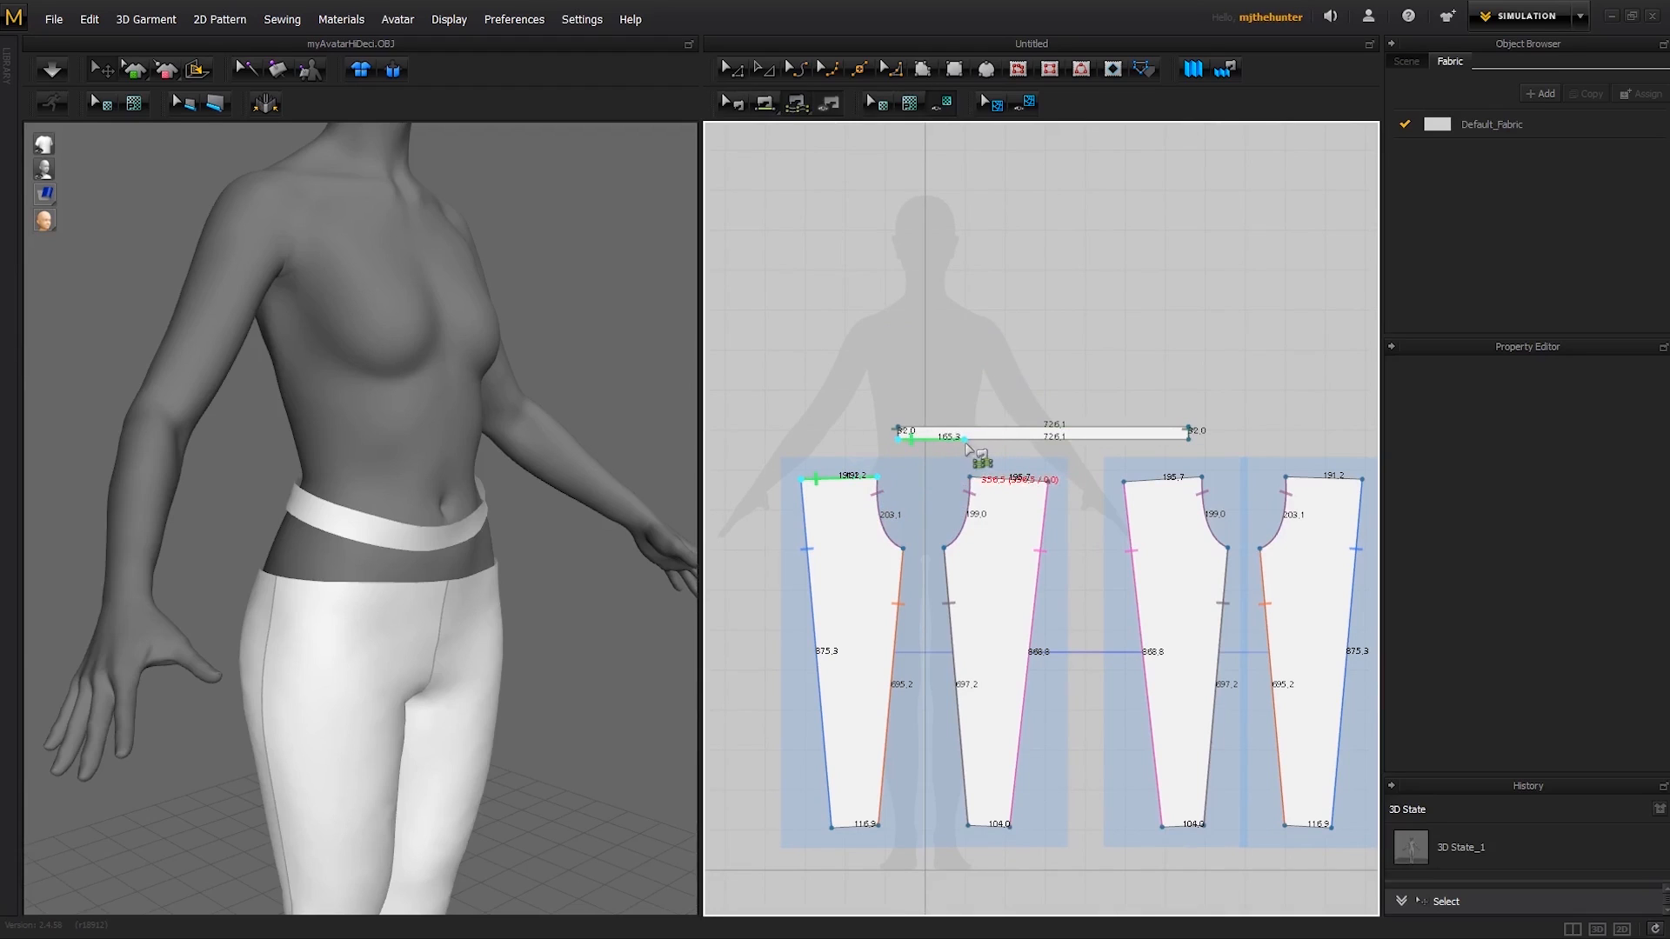
{"action": "key", "text": "Escape"}
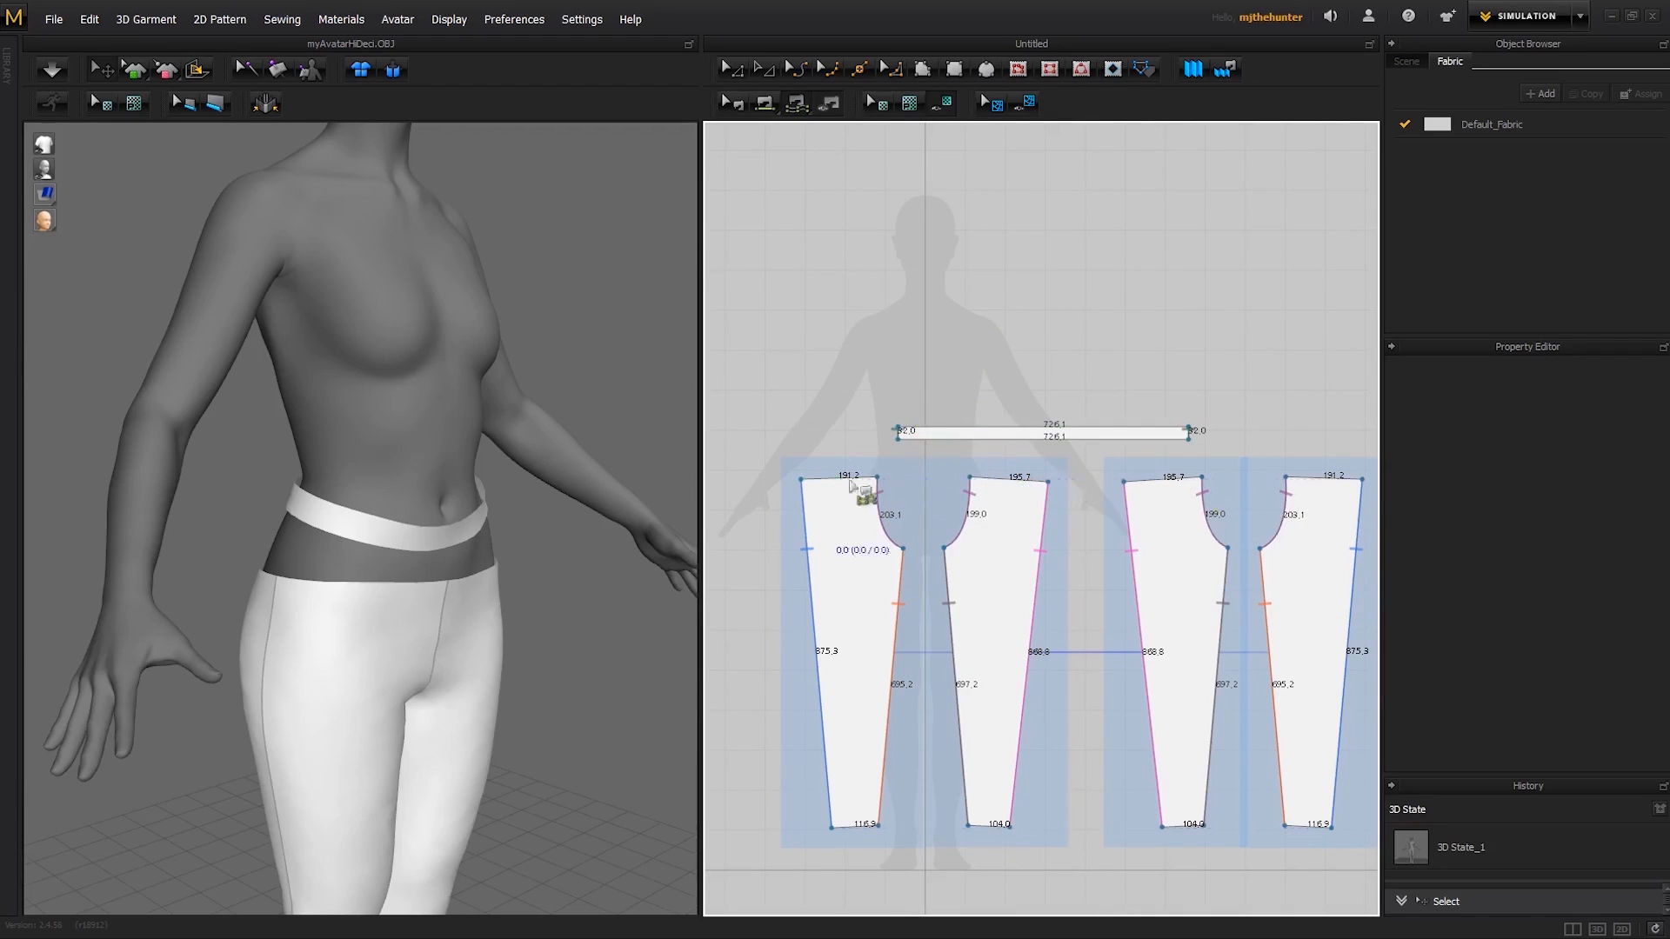
- Check in the 3D view which leg patterns meet at the centre back, and get M:N Free Sewing ready
{"action": "middle_click_drag", "start_coordinate": [1128, 398], "coordinate": [1108, 402]}
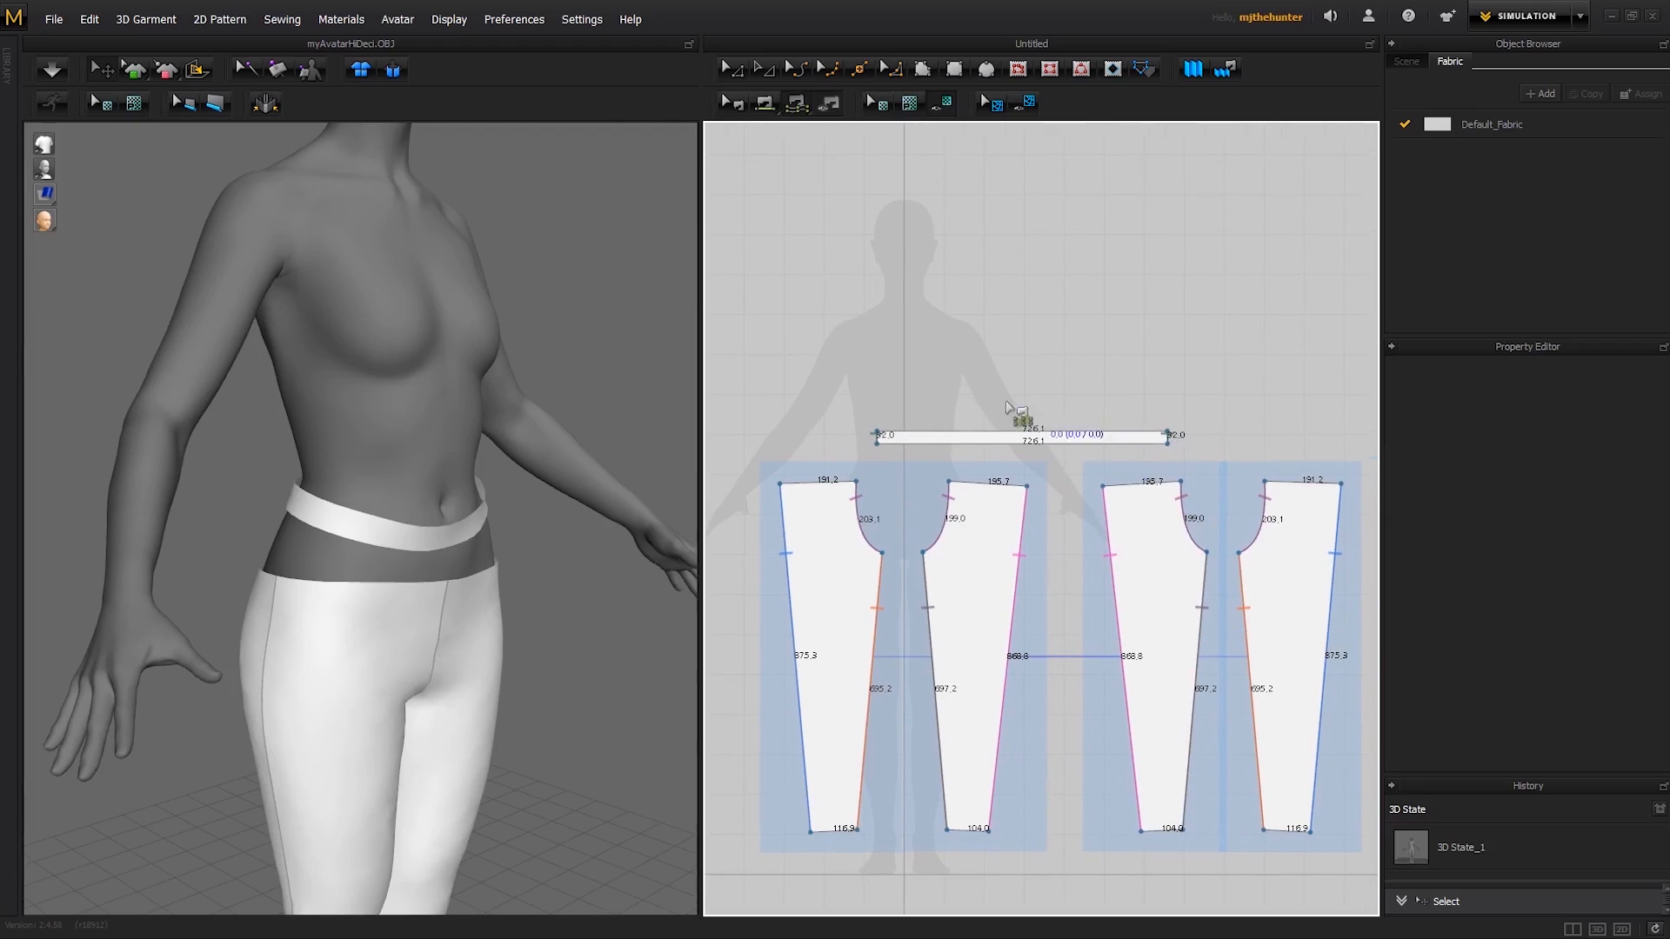
{"action": "right_click_drag", "start_coordinate": [481, 553], "coordinate": [532, 541]}
{"action": "key", "text": "a"}
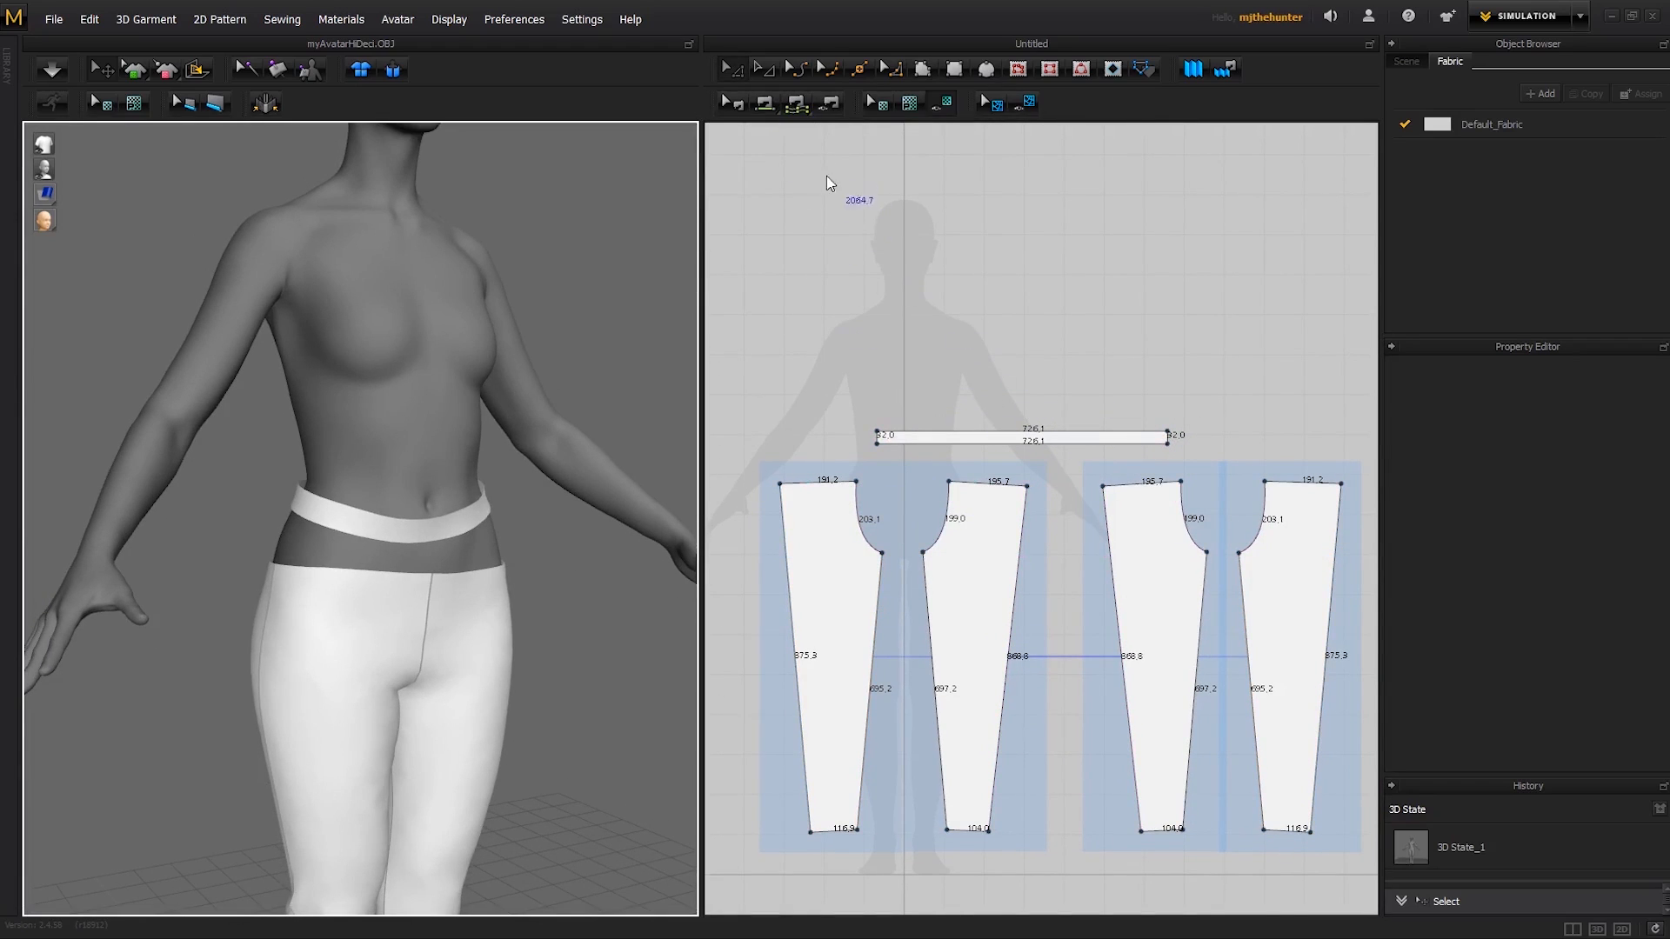
{"action": "left_click", "coordinate": [1267, 484]}
{"action": "left_click", "coordinate": [1113, 314]}
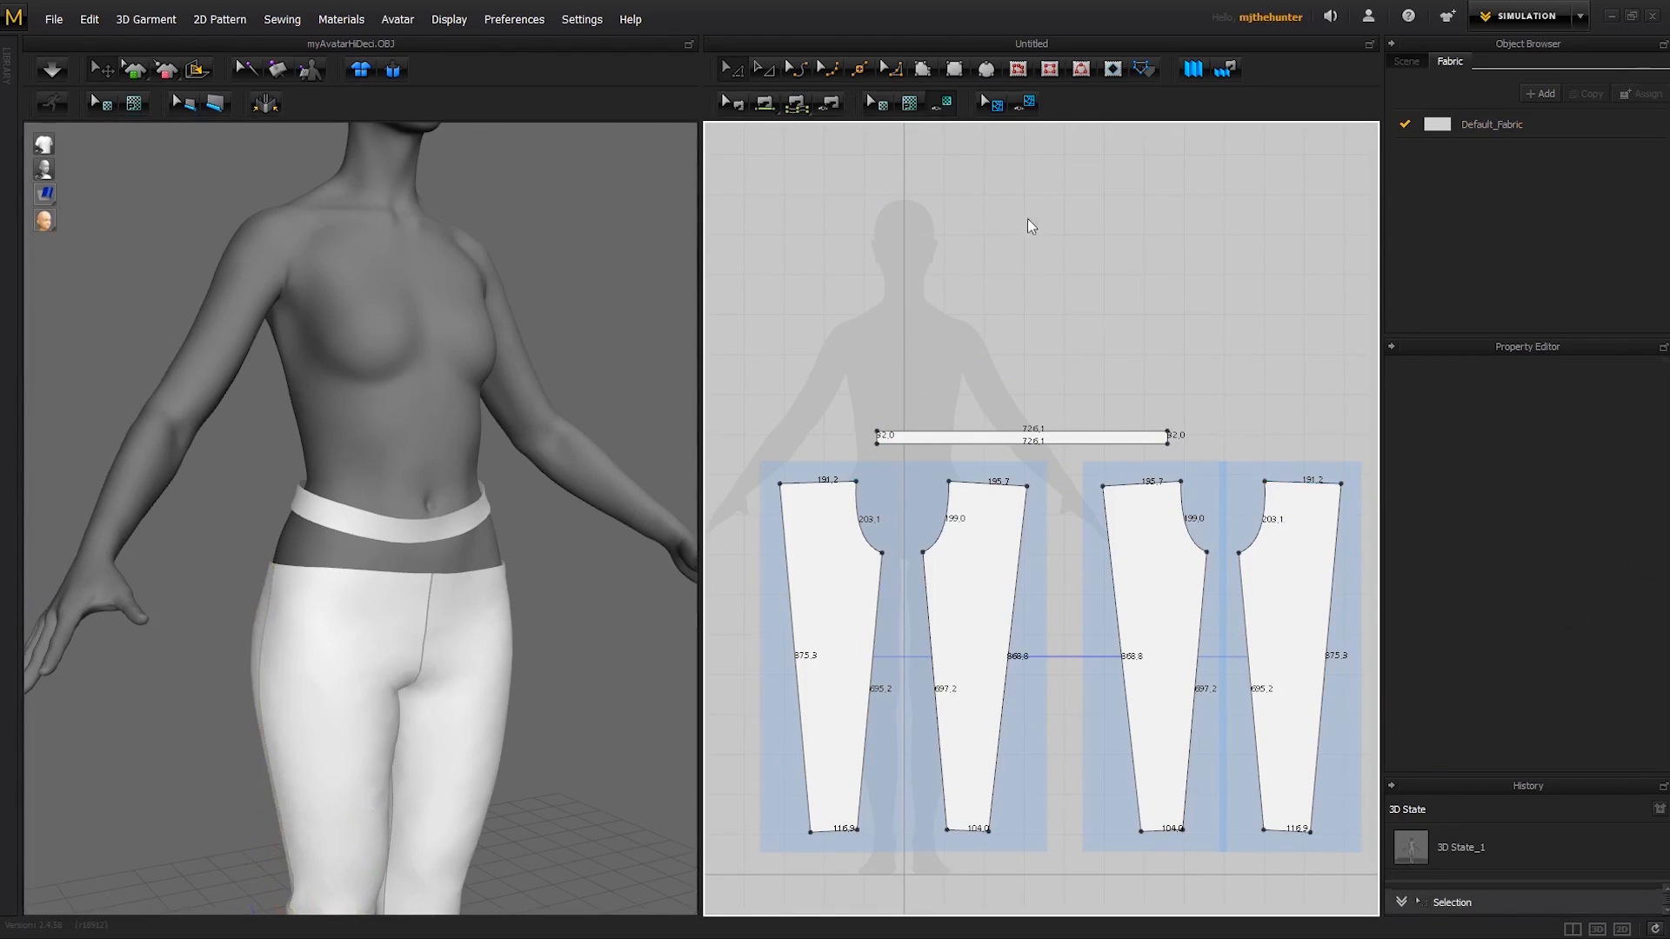
{"action": "left_click", "coordinate": [795, 109]}
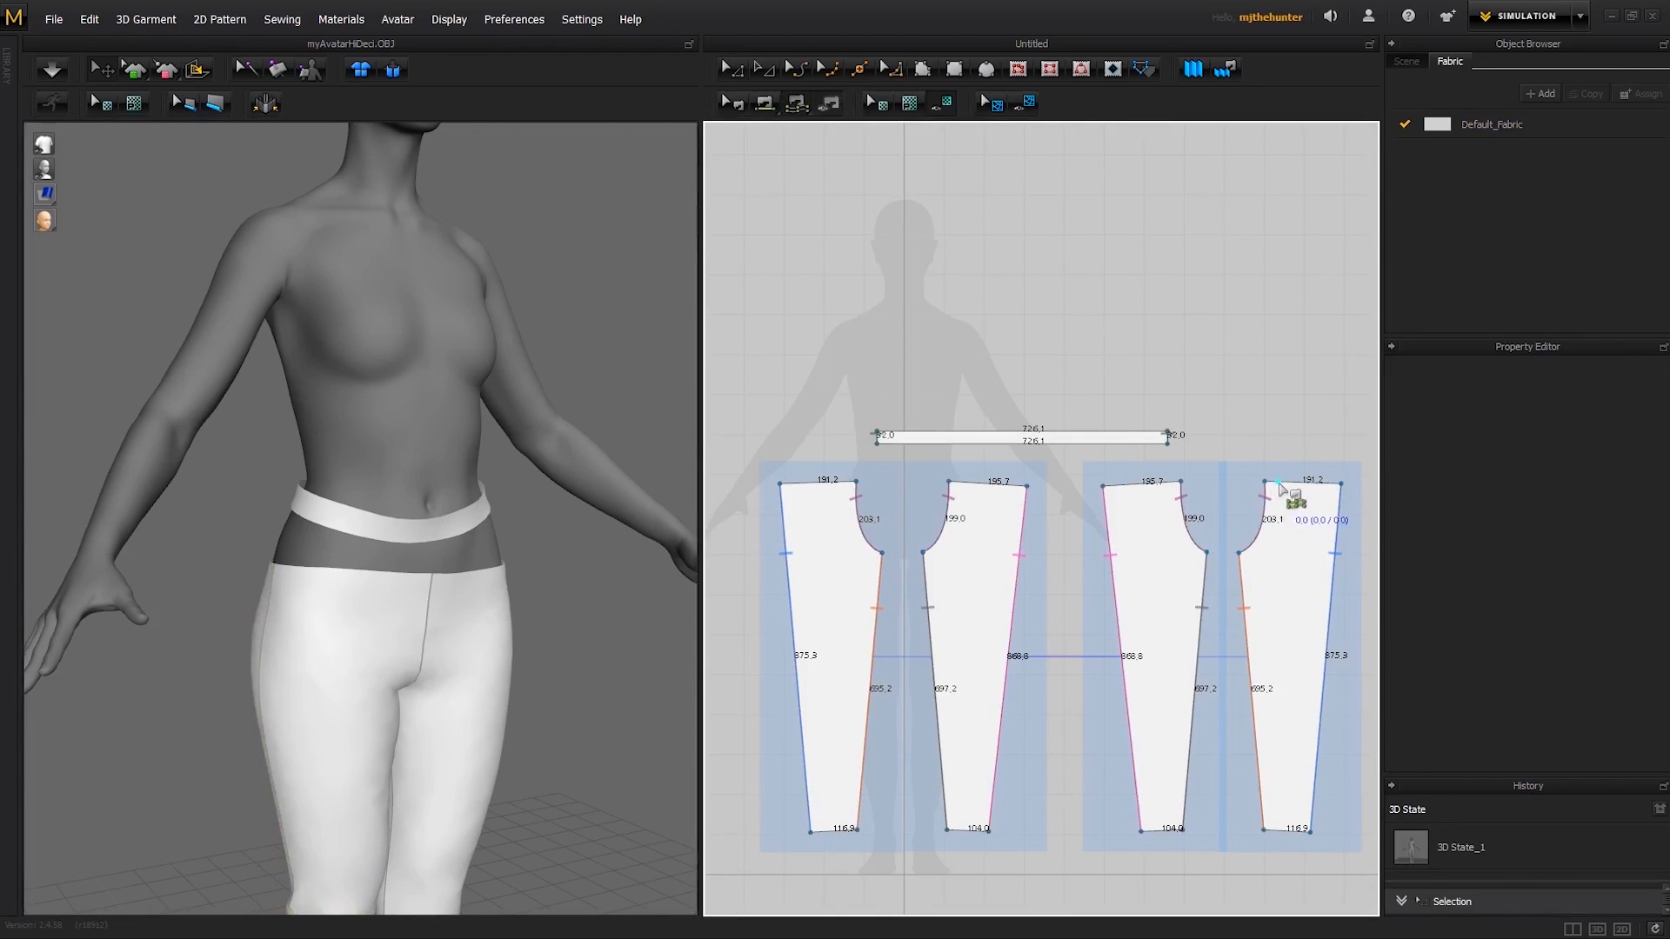
{"action": "right_click_drag", "start_coordinate": [570, 634], "coordinate": [723, 597]}
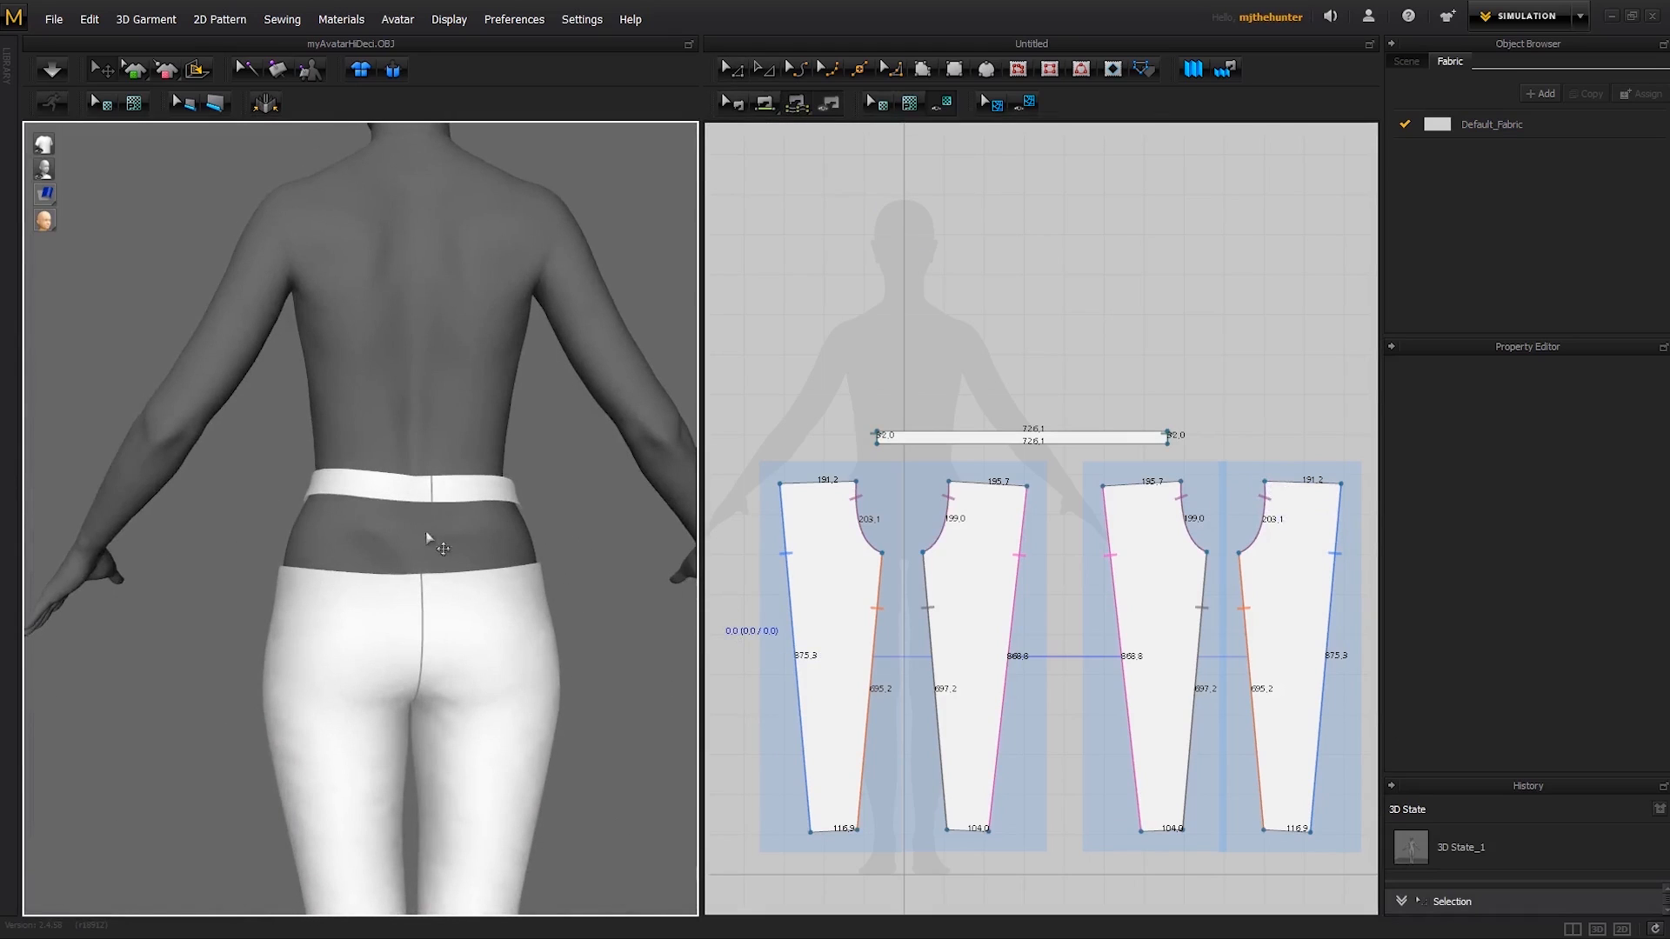
{"action": "left_click", "coordinate": [432, 589]}
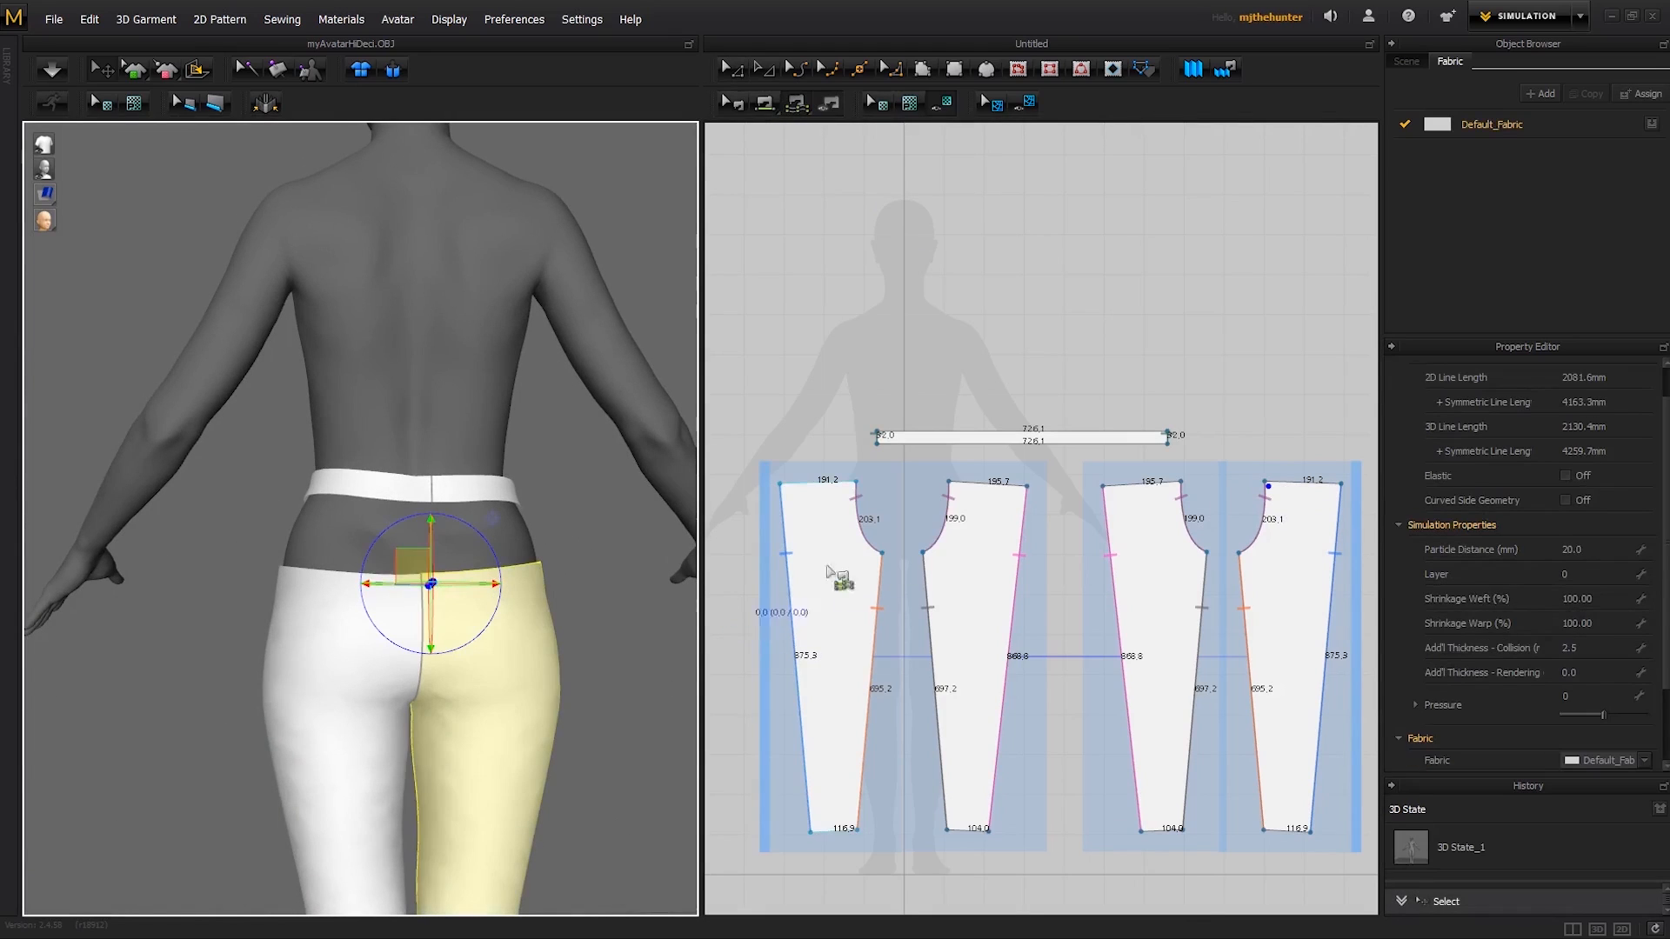
{"action": "right_click_drag", "start_coordinate": [581, 626], "coordinate": [609, 648]}
{"action": "left_click", "coordinate": [609, 648]}
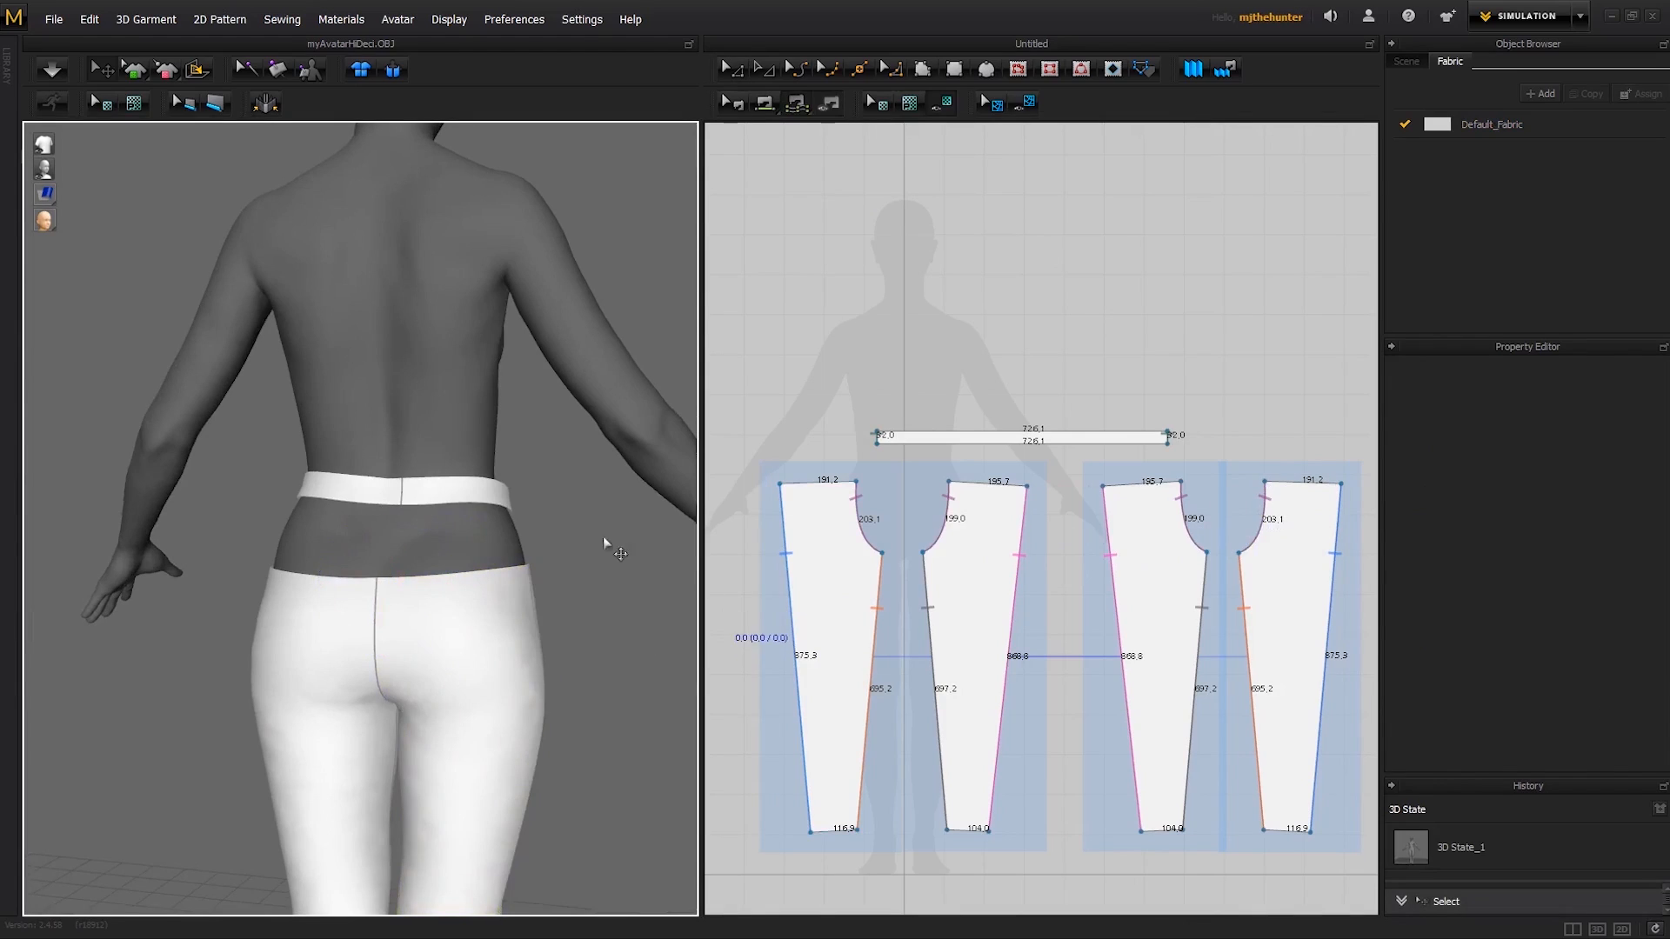
- M:N sew the leg patterns' top edges to the waistband's lower edge, taking the fourth leg piece first, followed by the first, second and third
{"action": "left_click", "coordinate": [1266, 484]}
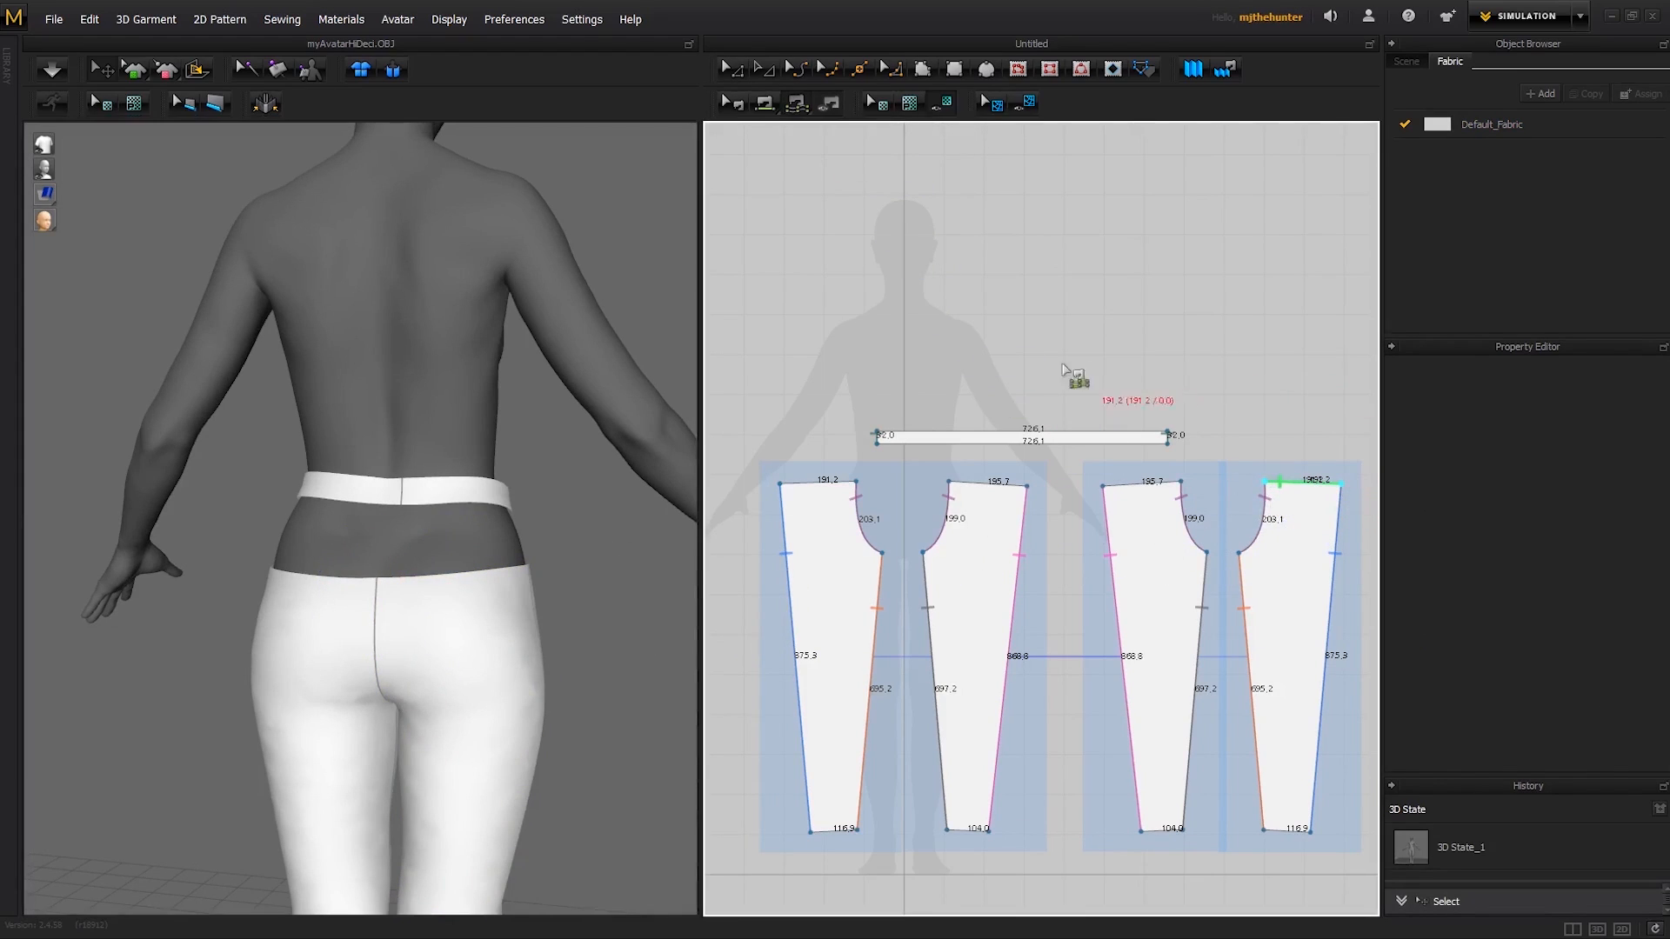
{"action": "left_click", "coordinate": [781, 483]}
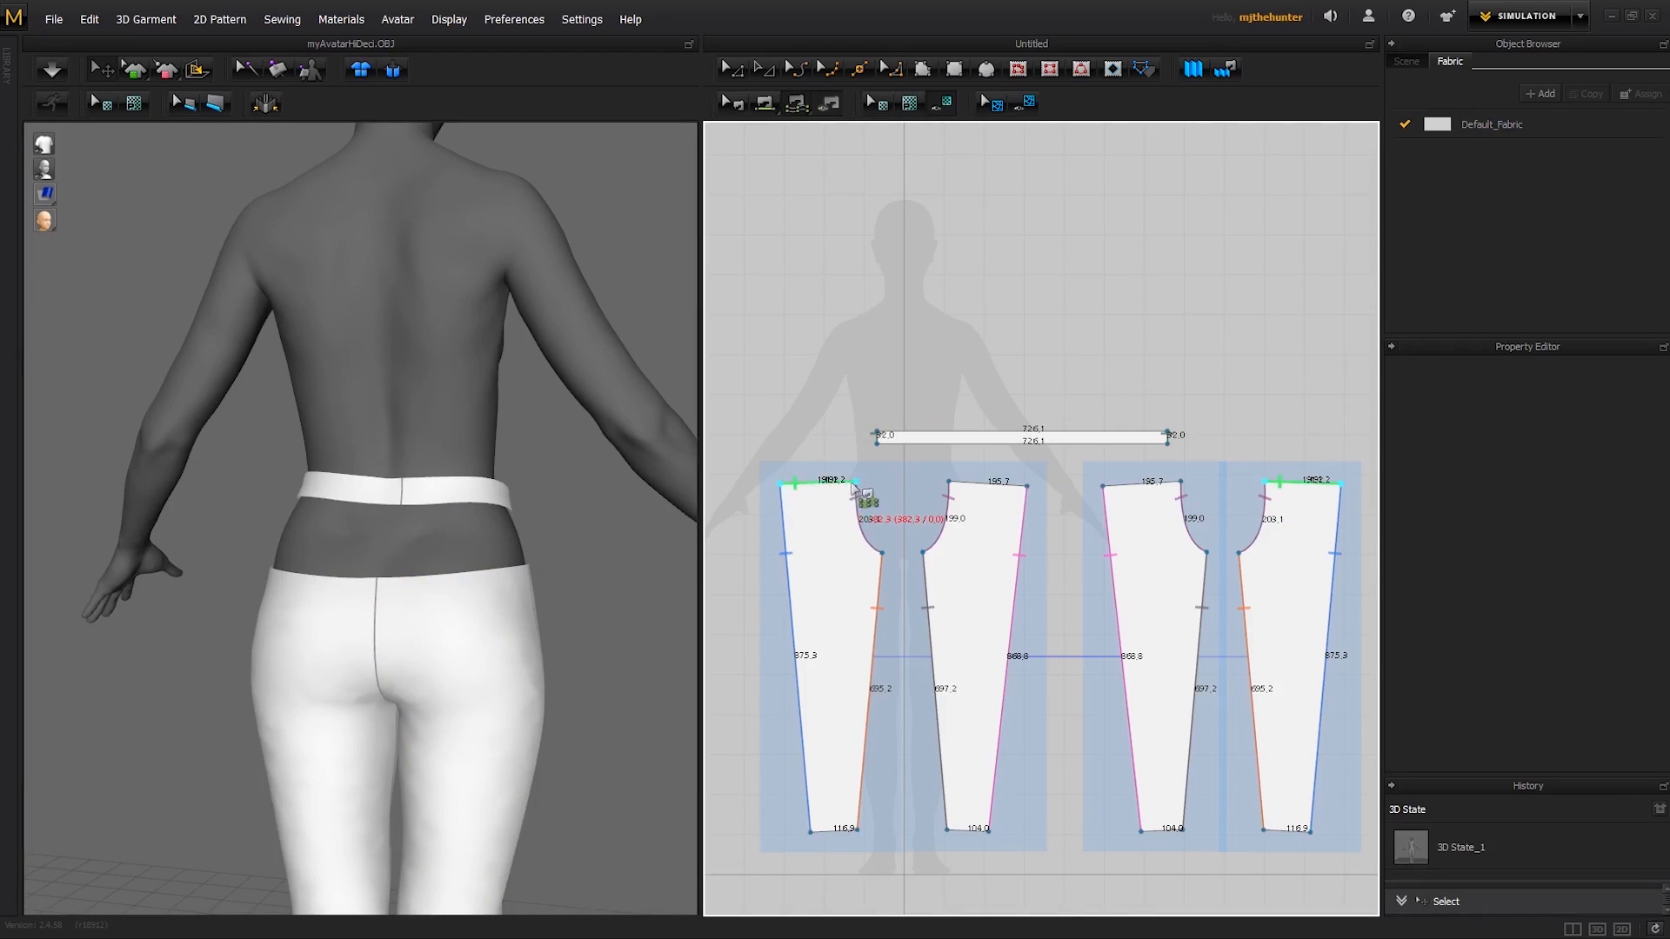
{"action": "left_click", "coordinate": [854, 482]}
{"action": "left_click", "coordinate": [948, 481]}
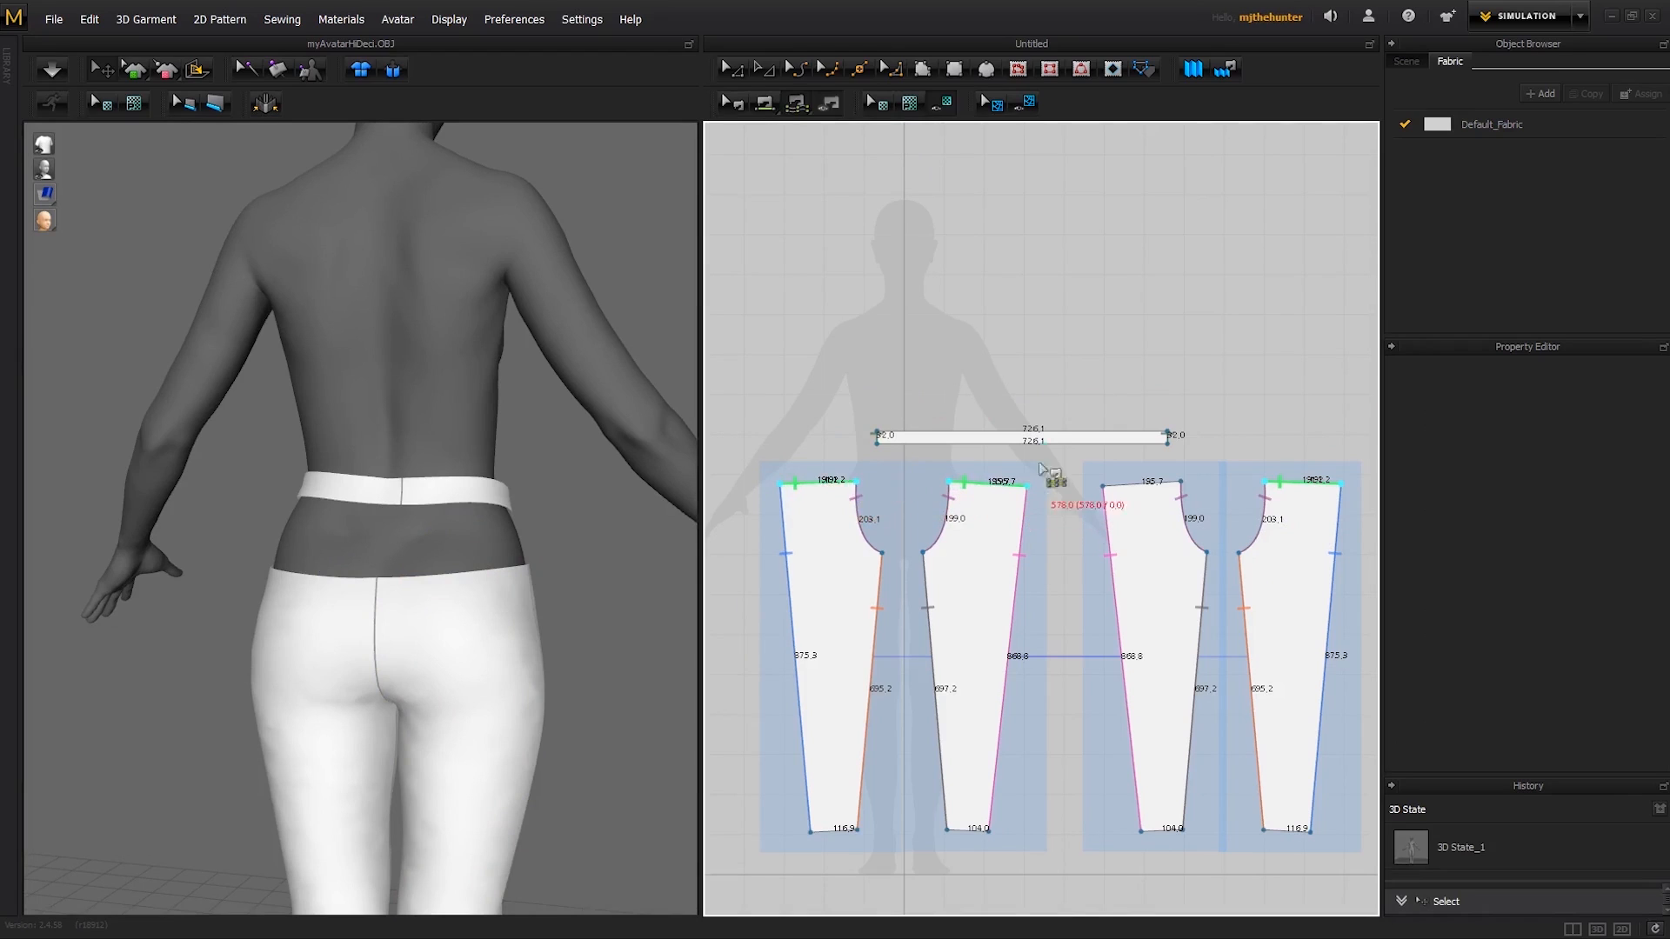
{"action": "left_click", "coordinate": [1104, 483]}
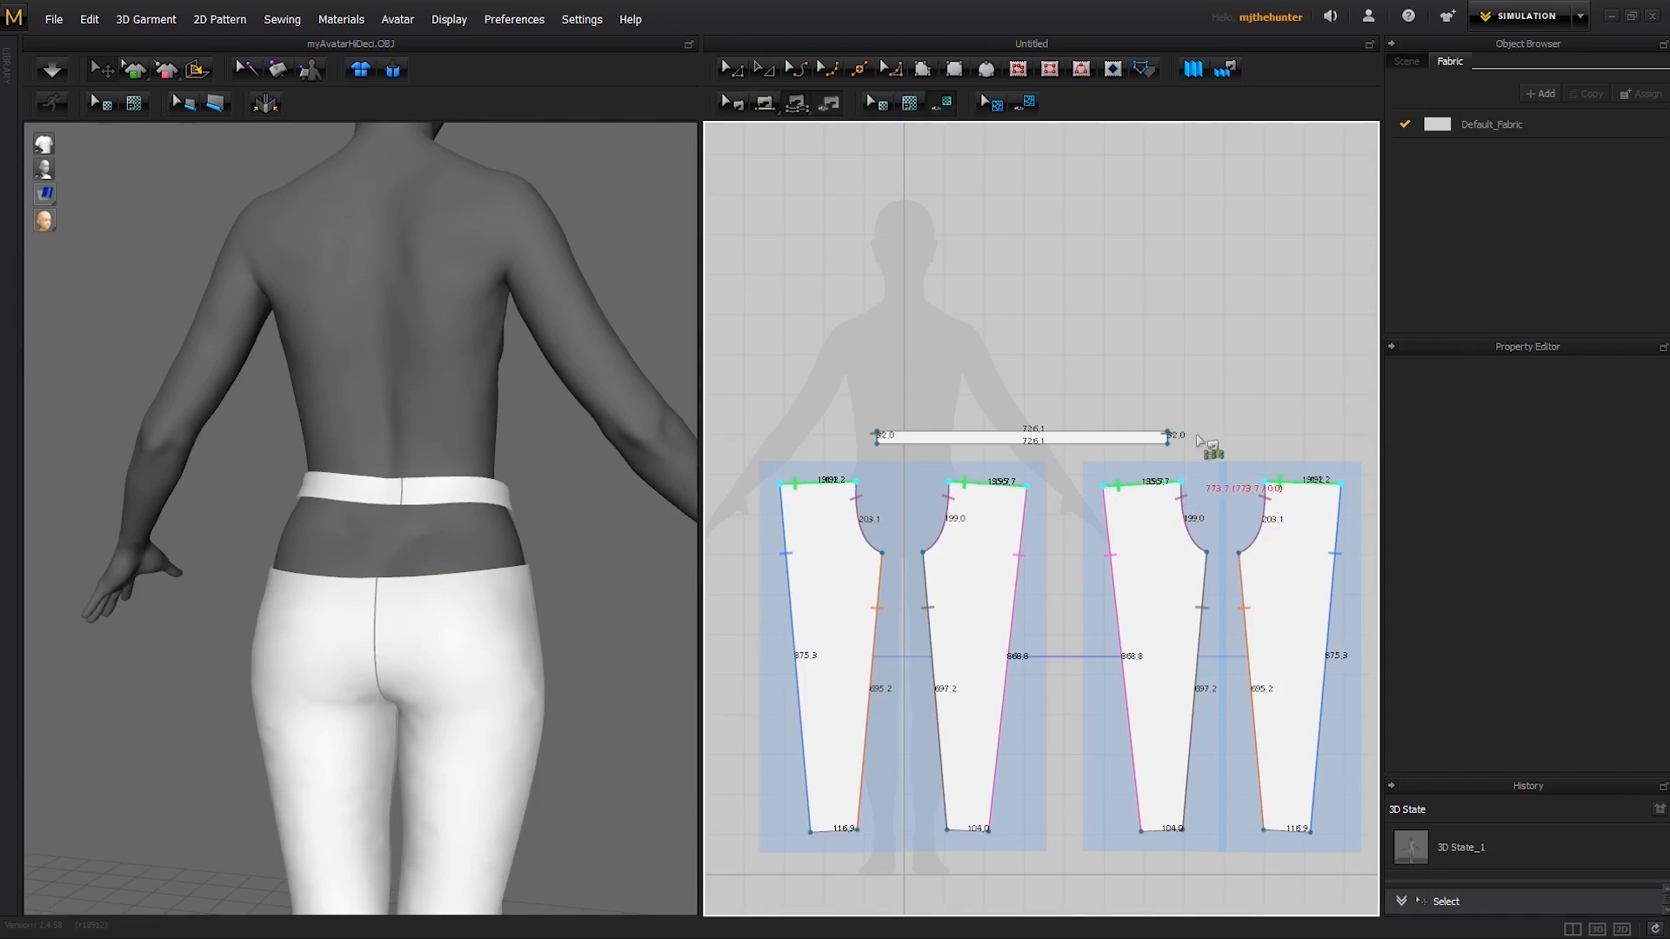
{"action": "middle_click_drag", "start_coordinate": [876, 475], "coordinate": [896, 479]}
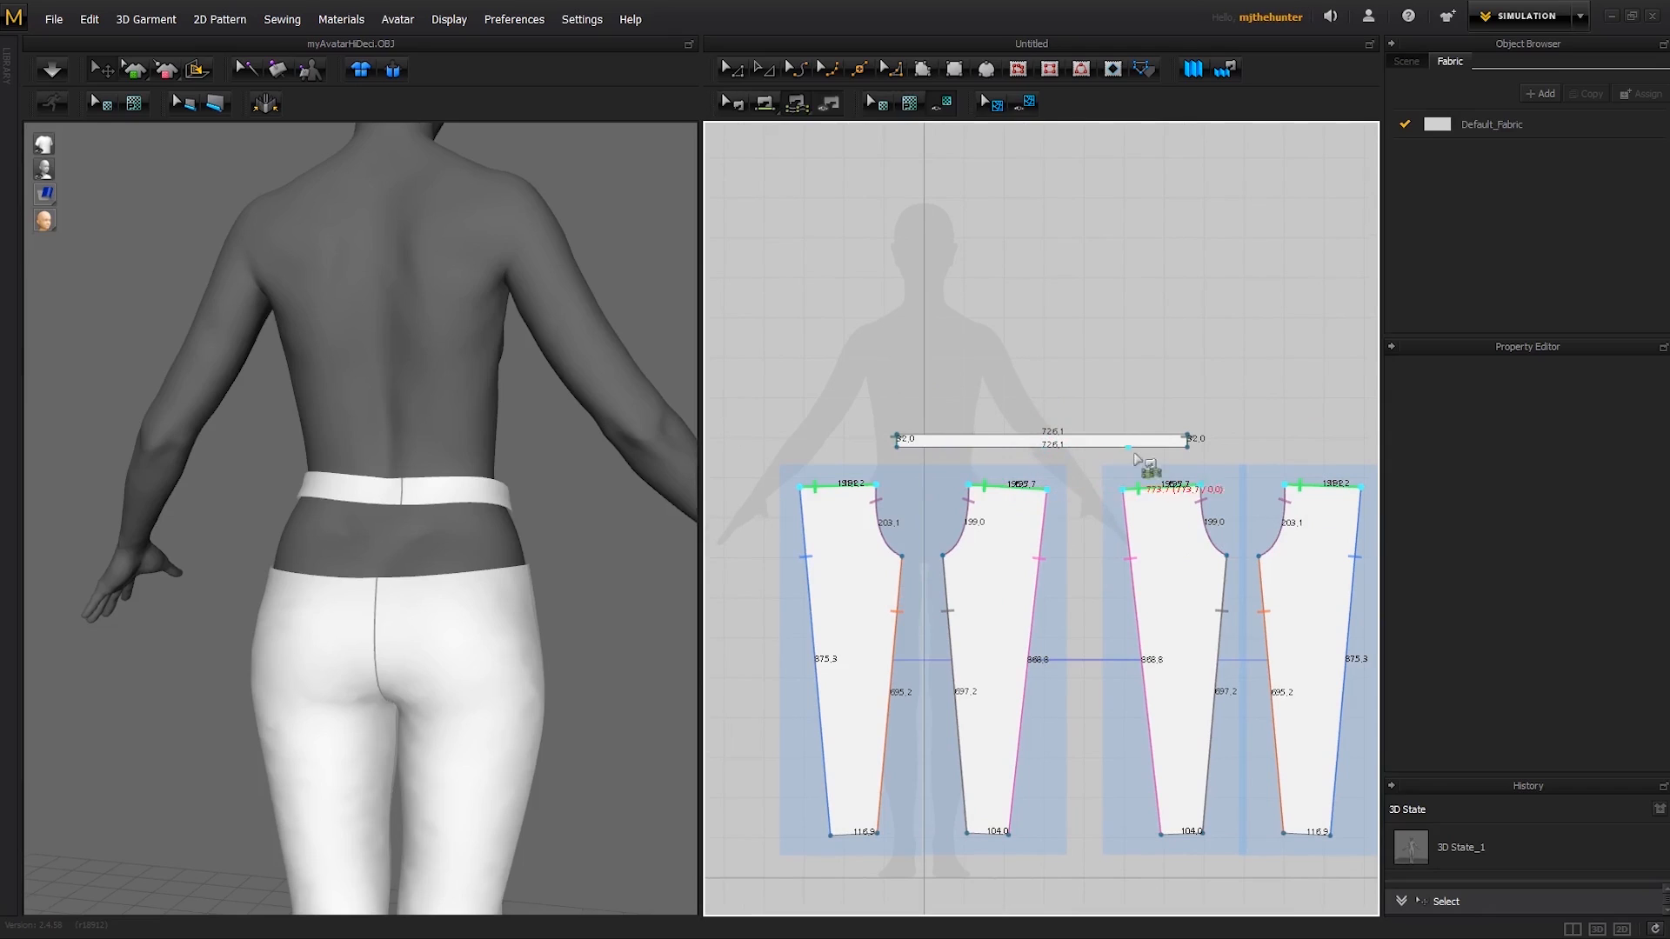
{"action": "left_click", "coordinate": [899, 448]}
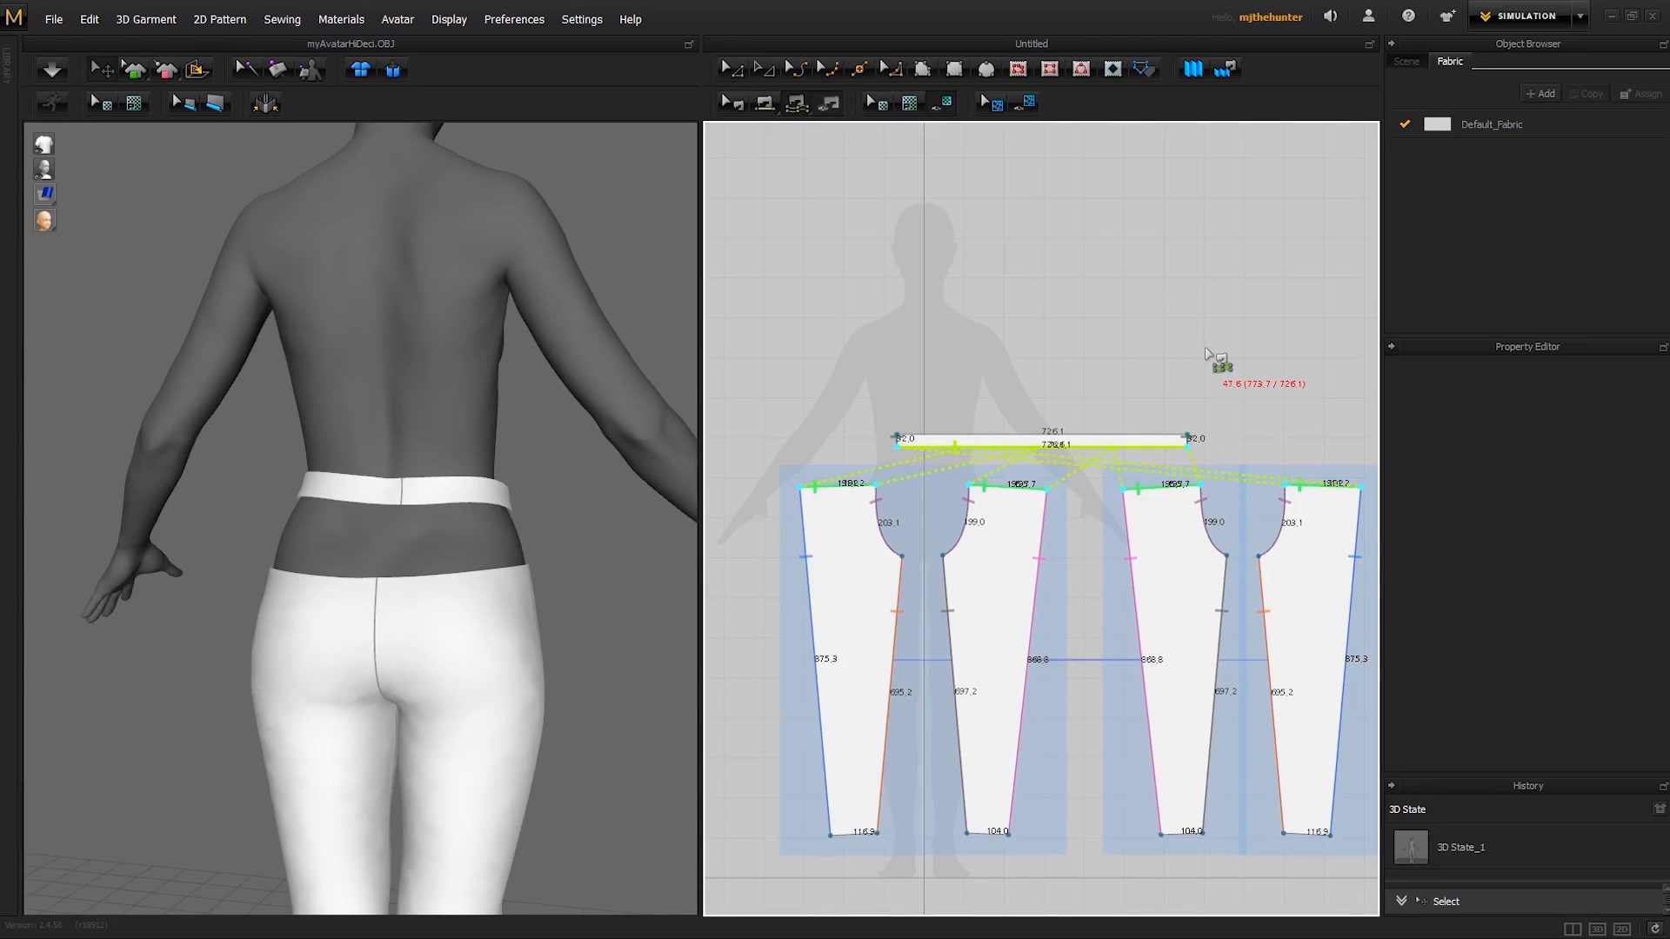
{"action": "key", "text": "Return"}
- Simulate the garment to draw the waistband and trousers together, and check the join from back and front
{"action": "right_click_drag", "start_coordinate": [542, 548], "coordinate": [207, 545]}
{"action": "key", "text": "space"}
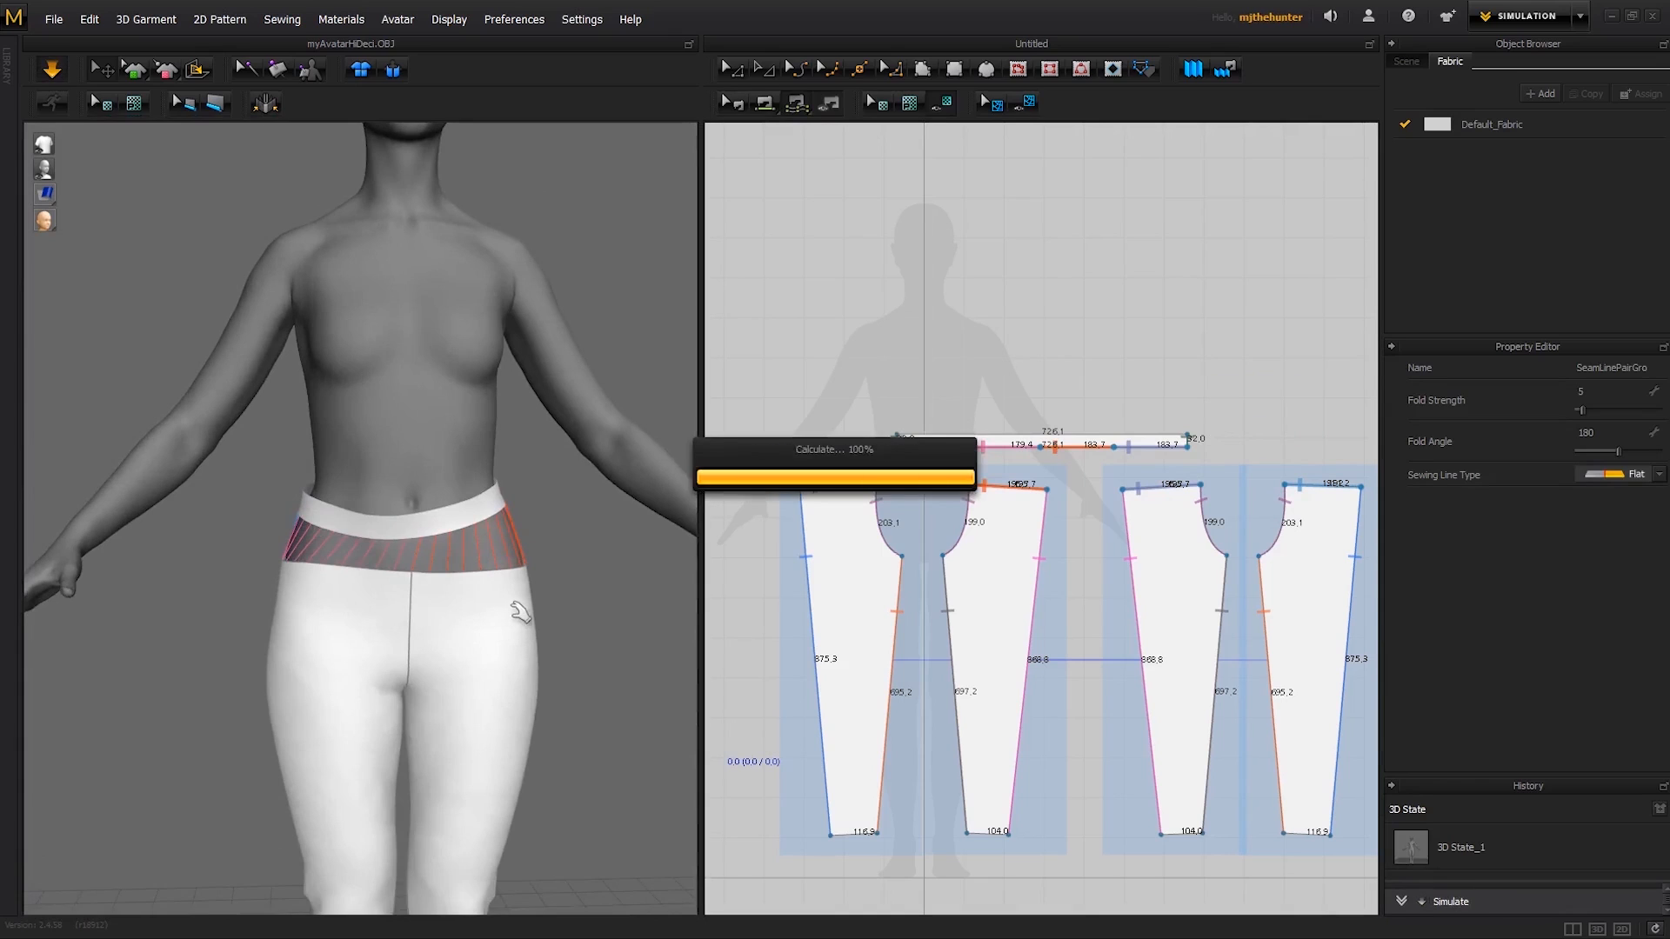
{"action": "right_click_drag", "start_coordinate": [585, 596], "coordinate": [175, 608]}
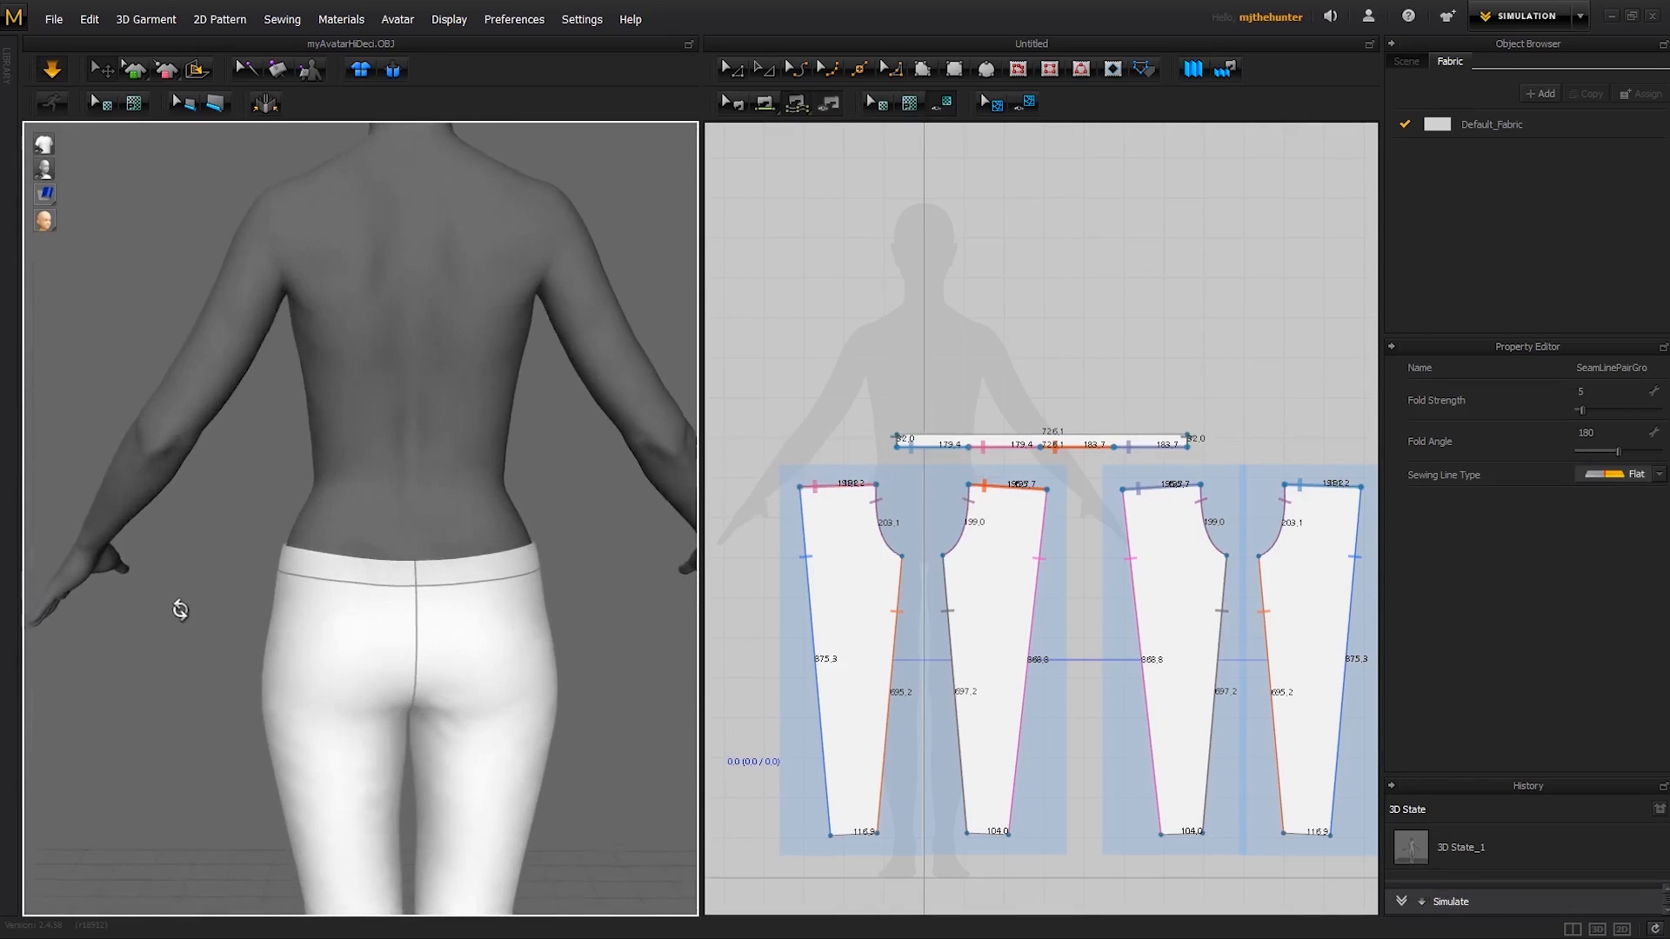
{"action": "right_click_drag", "start_coordinate": [585, 585], "coordinate": [696, 583]}
{"action": "right_click_drag", "start_coordinate": [576, 556], "coordinate": [653, 563]}
- Tug the waistband and the trousers at the front and both hips to settle them on the avatar
{"action": "left_click", "coordinate": [402, 603]}
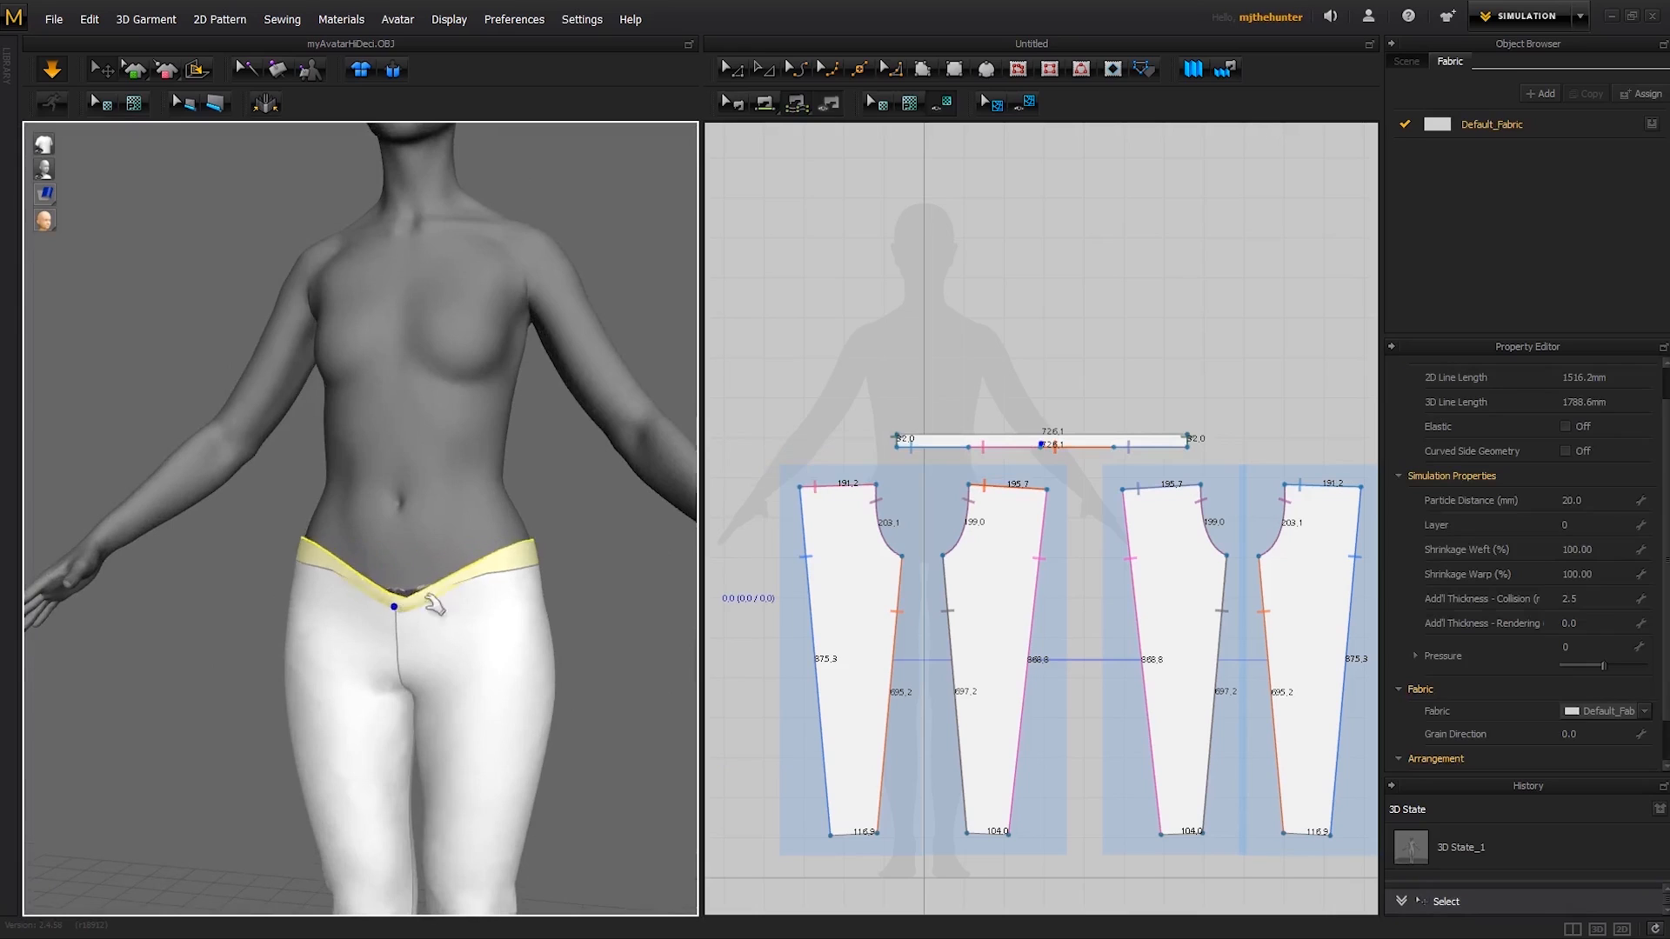
{"action": "left_click", "coordinate": [542, 577]}
{"action": "left_click", "coordinate": [290, 581]}
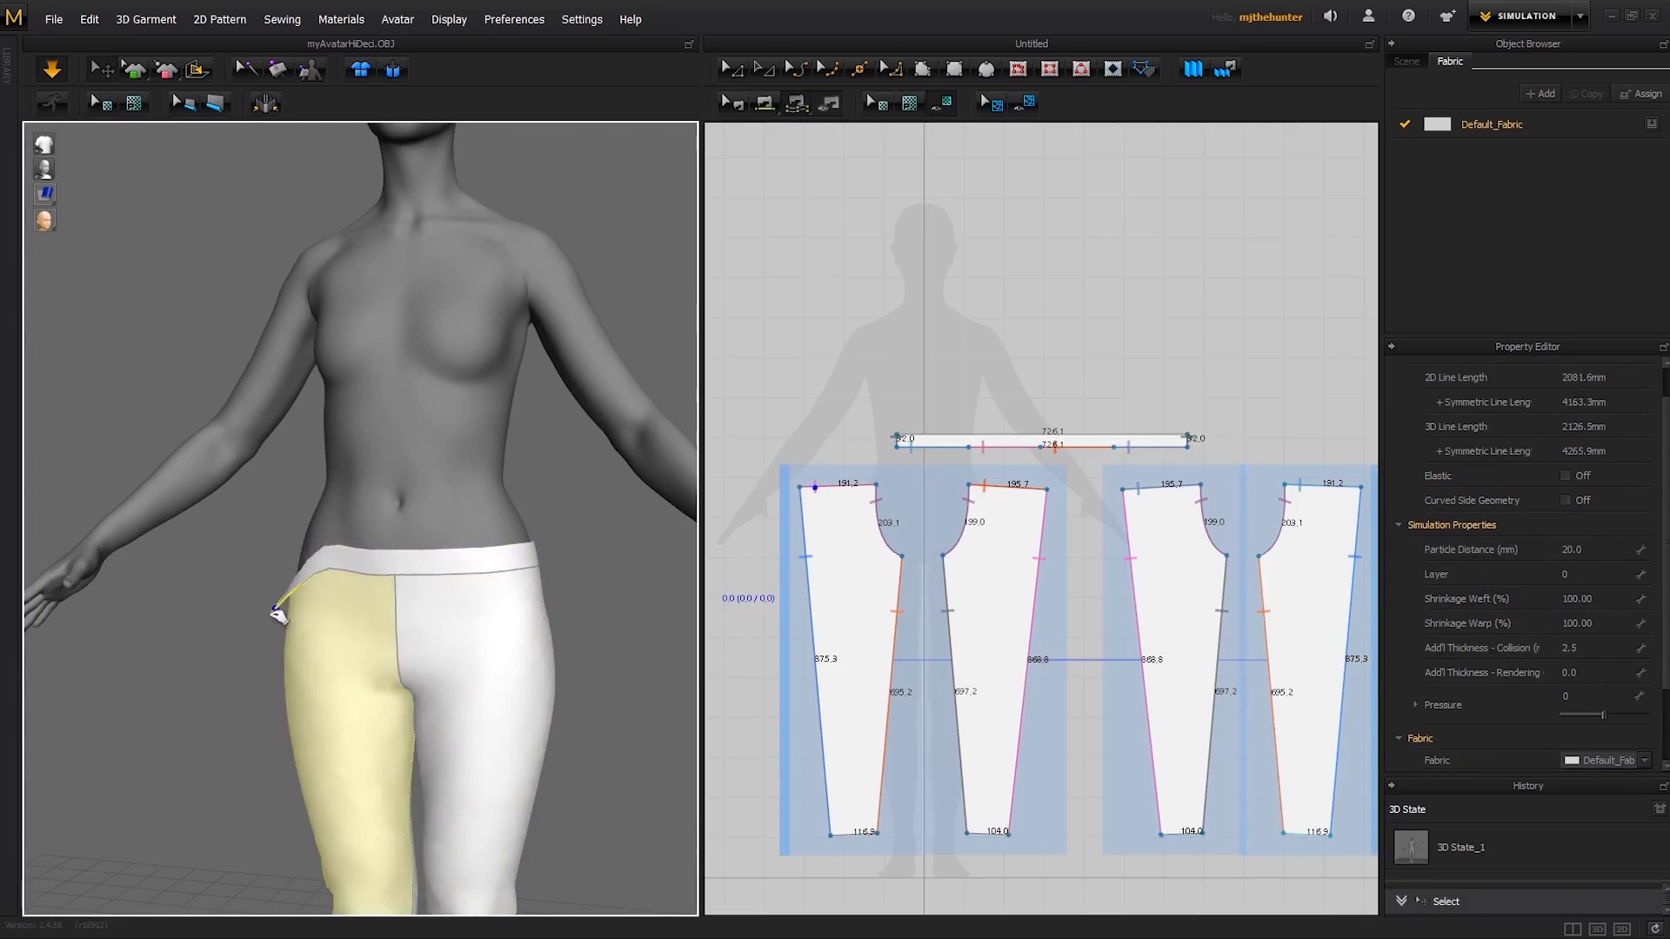
{"action": "left_click_drag", "start_coordinate": [538, 584], "coordinate": [571, 597]}
{"action": "left_click", "coordinate": [612, 578]}
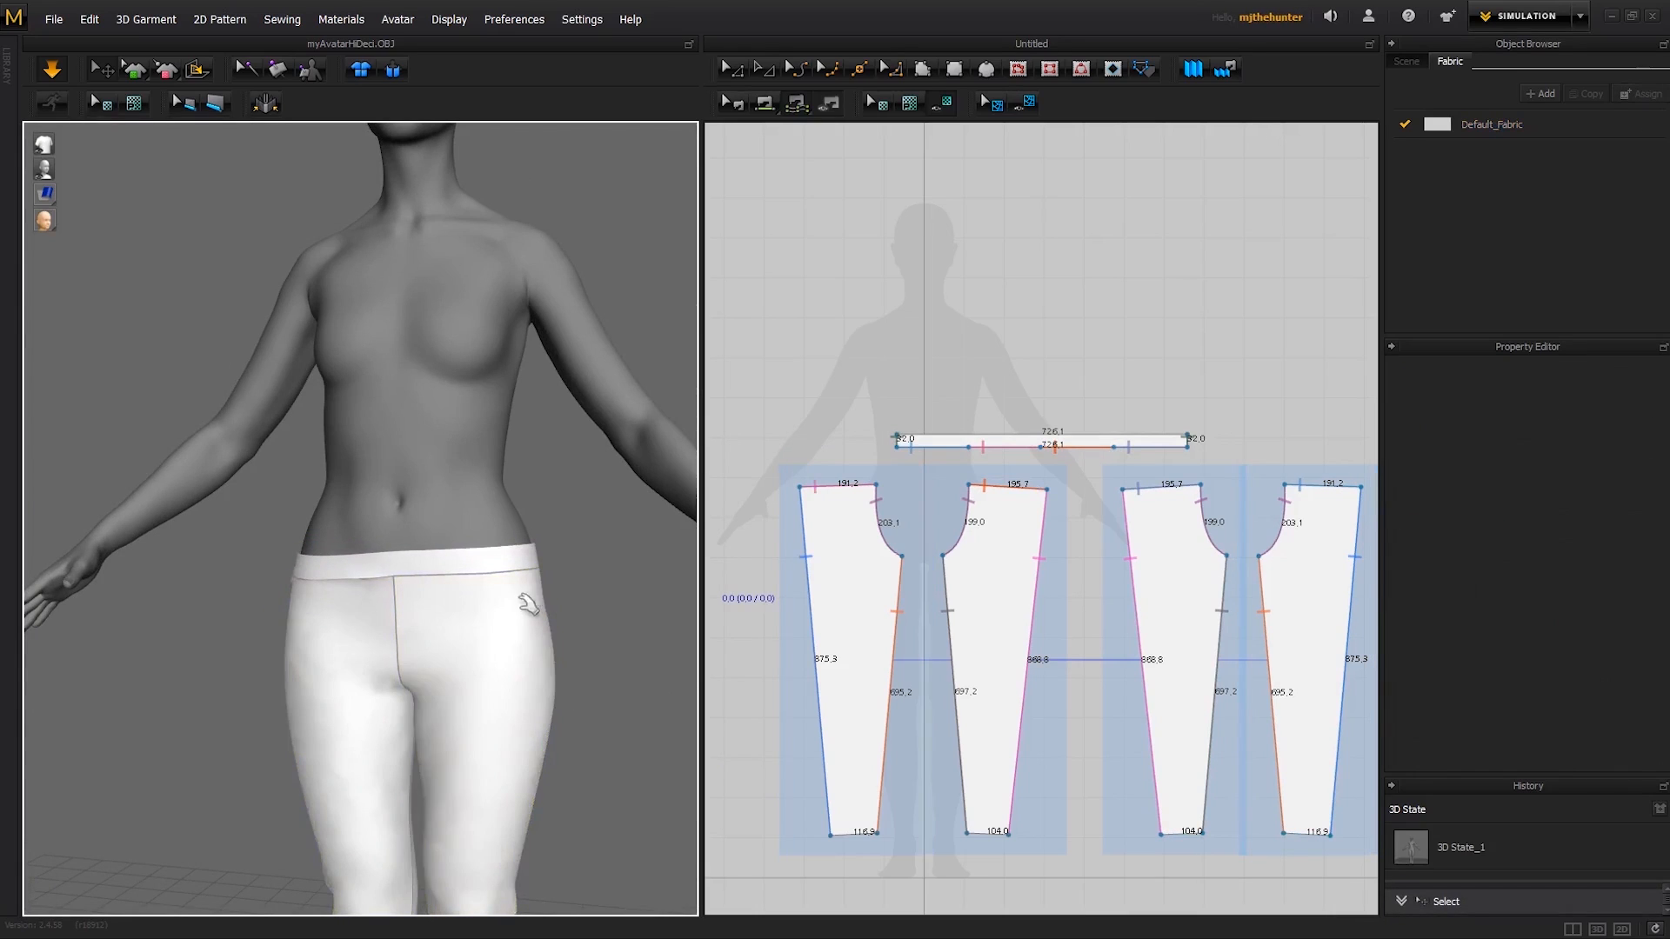
{"action": "right_click_drag", "start_coordinate": [526, 601], "coordinate": [527, 587]}
{"action": "left_click", "coordinate": [525, 583]}
{"action": "left_click", "coordinate": [300, 570]}
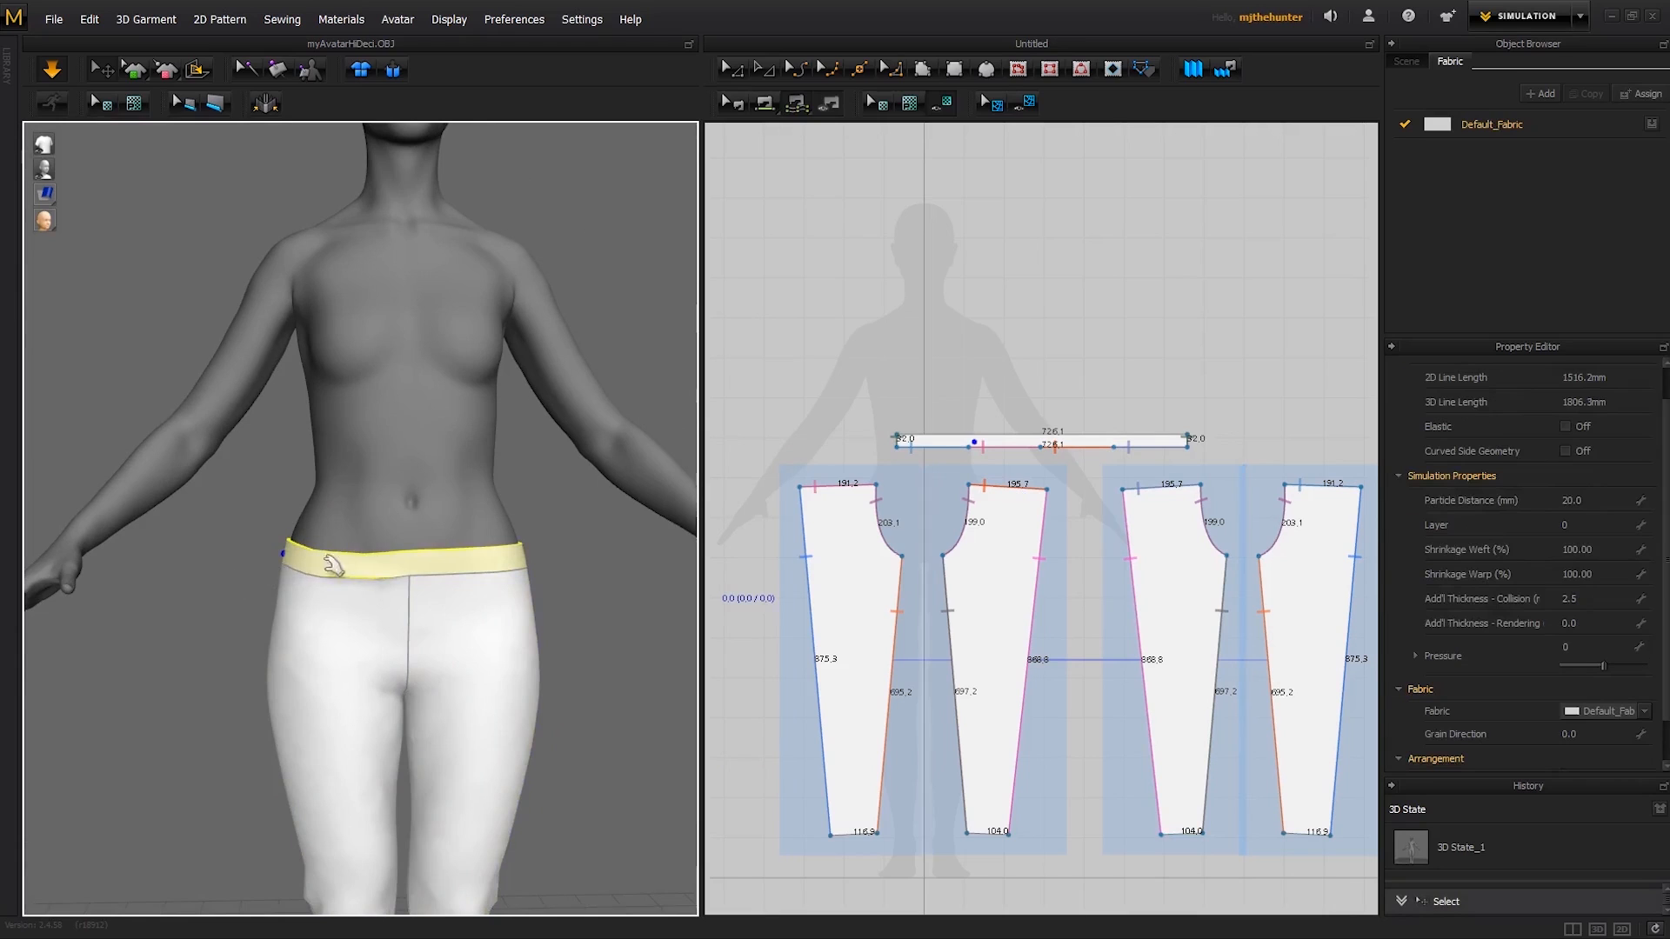
{"action": "left_click", "coordinate": [261, 581]}
{"action": "left_click_drag", "start_coordinate": [268, 595], "coordinate": [234, 594]}
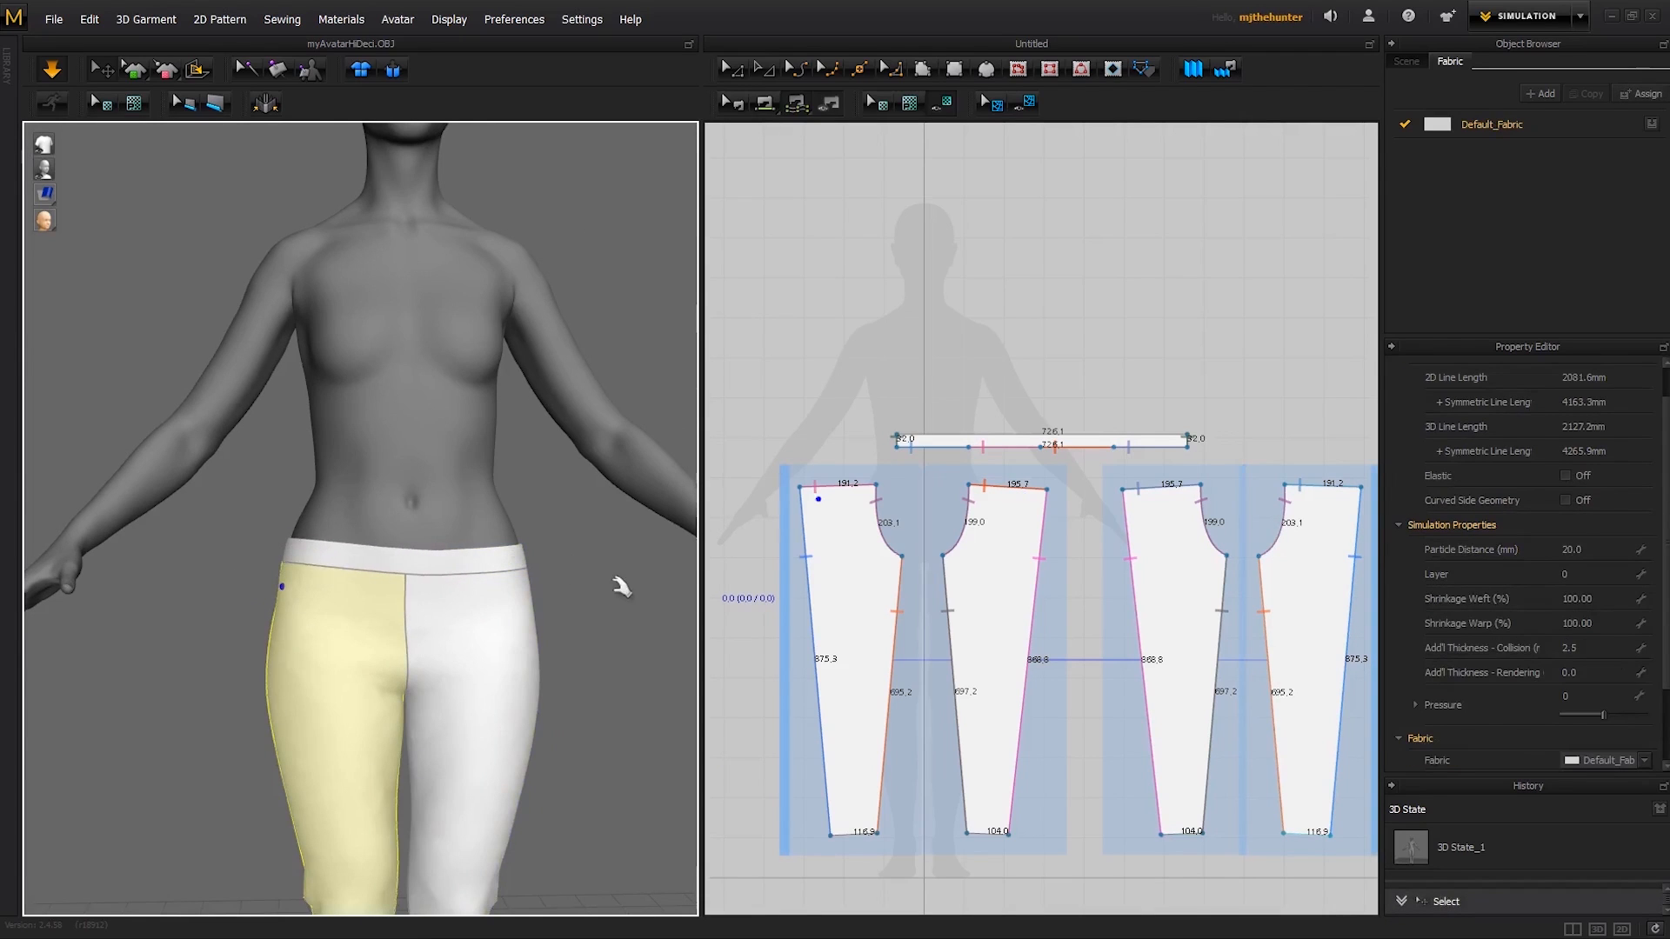
{"action": "left_click", "coordinate": [622, 586]}
- Display the garment as translucent over the avatar and examine the fit around the crotch
{"action": "scroll", "coordinate": [609, 583], "scroll_direction": "down", "scroll_amount": 2}
{"action": "mouse_move", "coordinate": [474, 571]}
{"action": "right_mouse_down"}
{"action": "mouse_move", "coordinate": [343, 578]}
{"action": "mouse_move", "coordinate": [600, 577]}
{"action": "mouse_move", "coordinate": [488, 586]}
{"action": "right_mouse_up"}
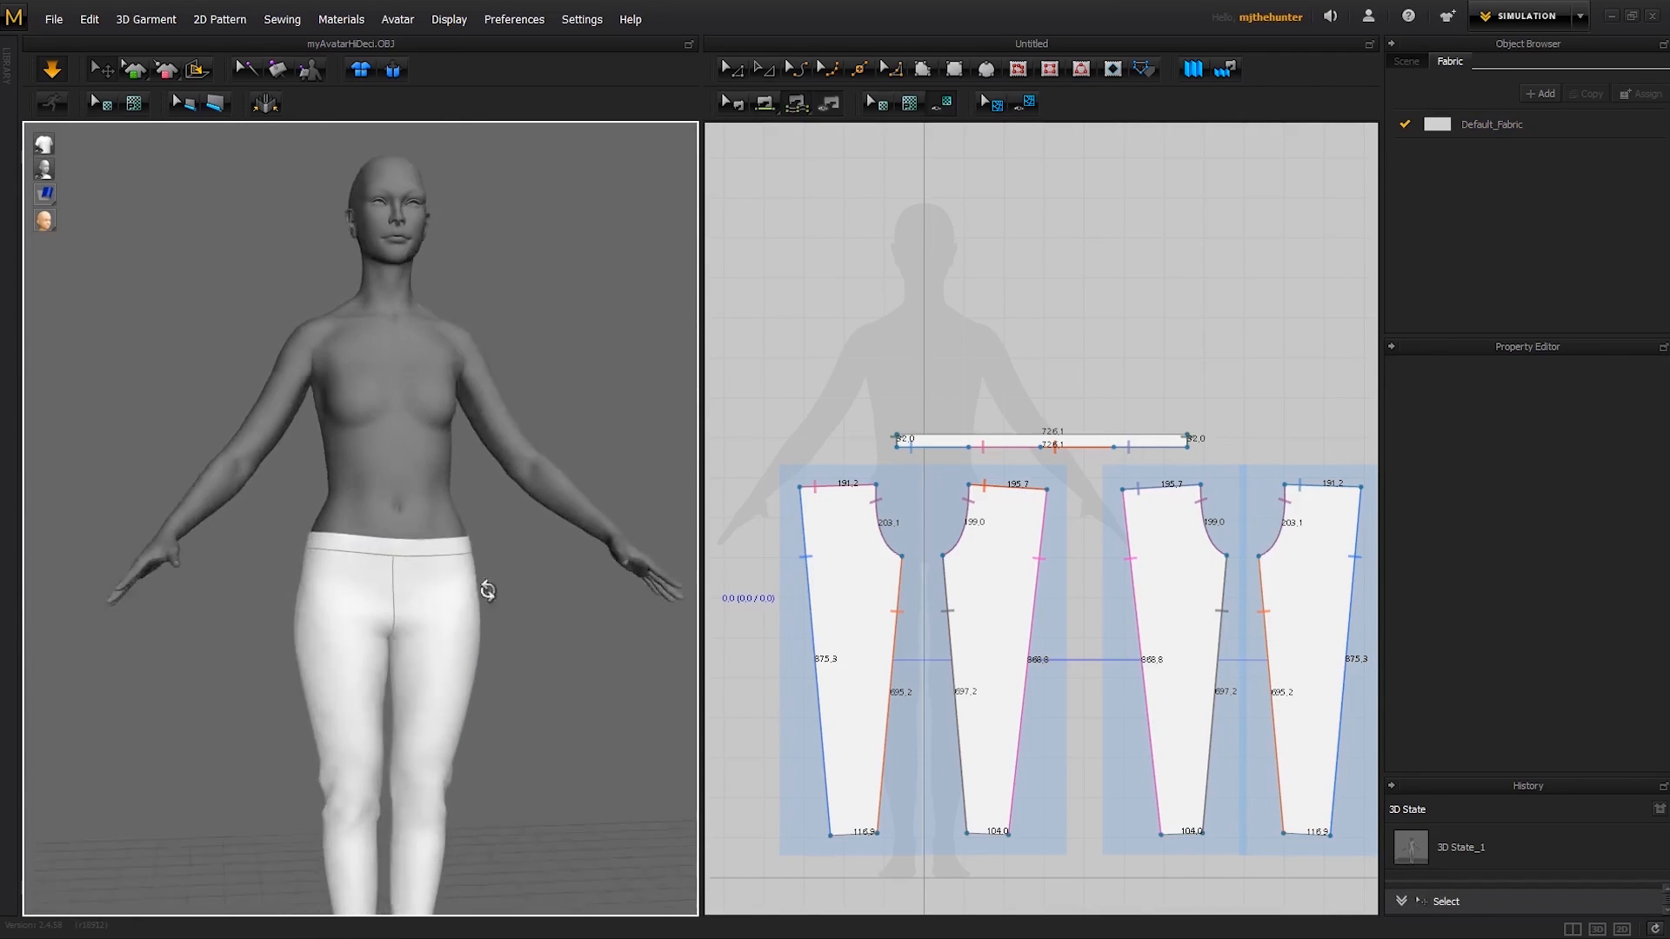
{"action": "scroll", "coordinate": [470, 570], "scroll_direction": "up", "scroll_amount": 3}
{"action": "mouse_move", "coordinate": [52, 199]}
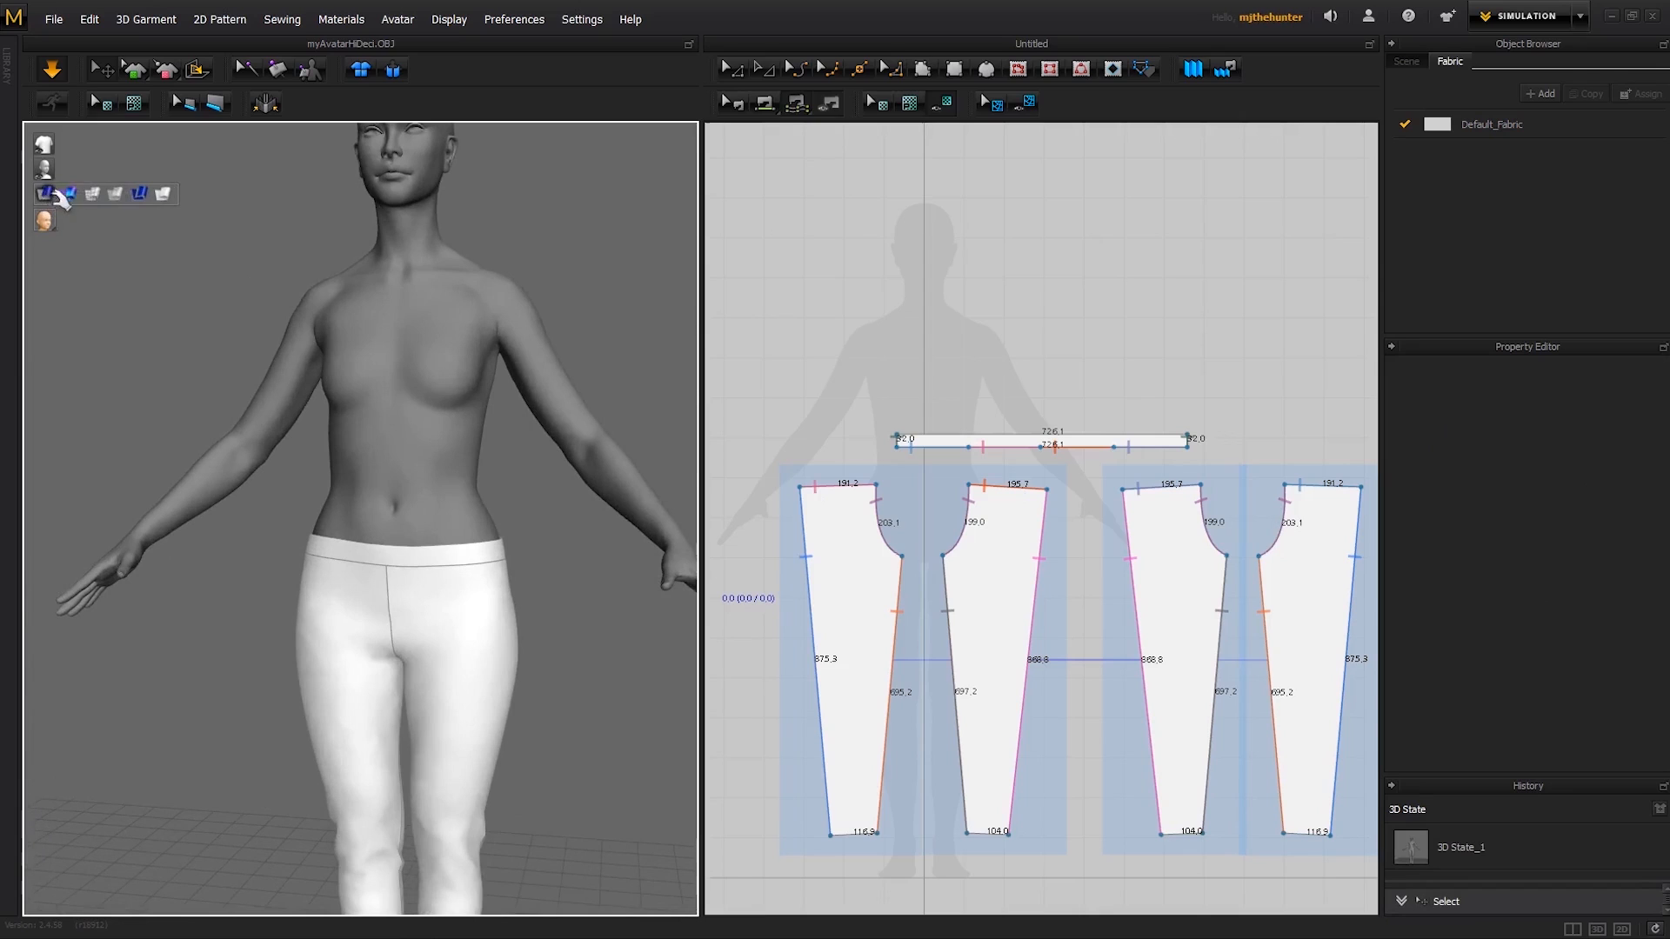
{"action": "left_click", "coordinate": [127, 196]}
{"action": "middle_click_drag", "start_coordinate": [419, 566], "coordinate": [467, 499]}
{"action": "scroll", "coordinate": [470, 513], "scroll_direction": "up", "scroll_amount": 3}
{"action": "right_click_drag", "start_coordinate": [515, 569], "coordinate": [487, 589]}
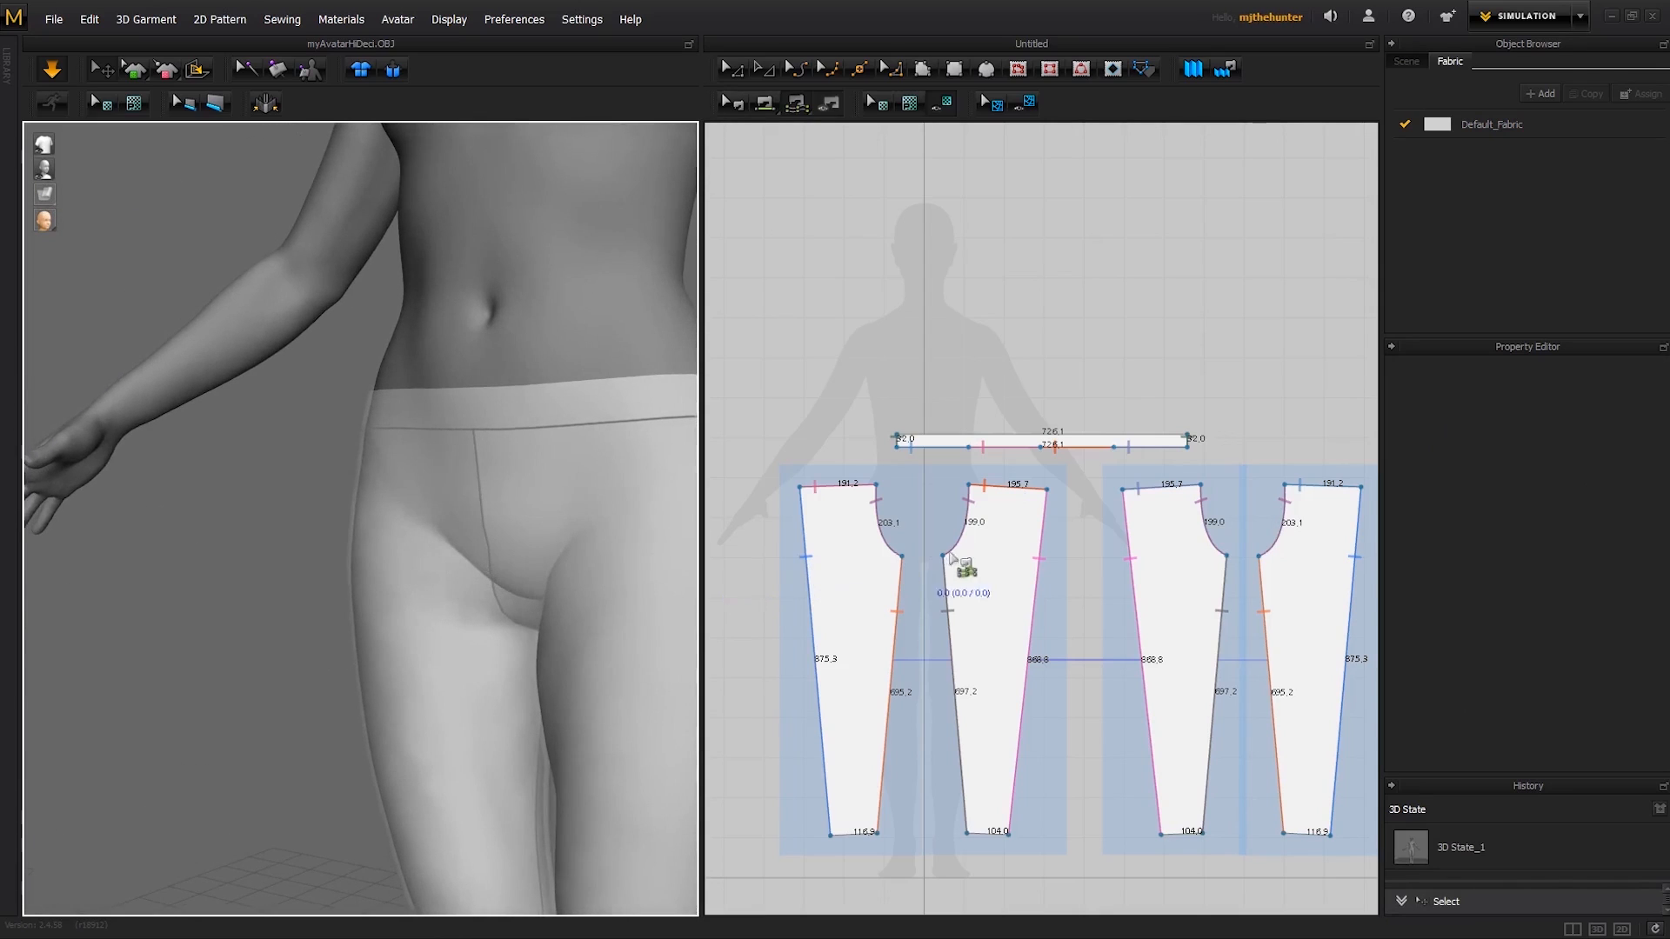
{"action": "scroll", "coordinate": [974, 531], "scroll_direction": "up", "scroll_amount": 2}
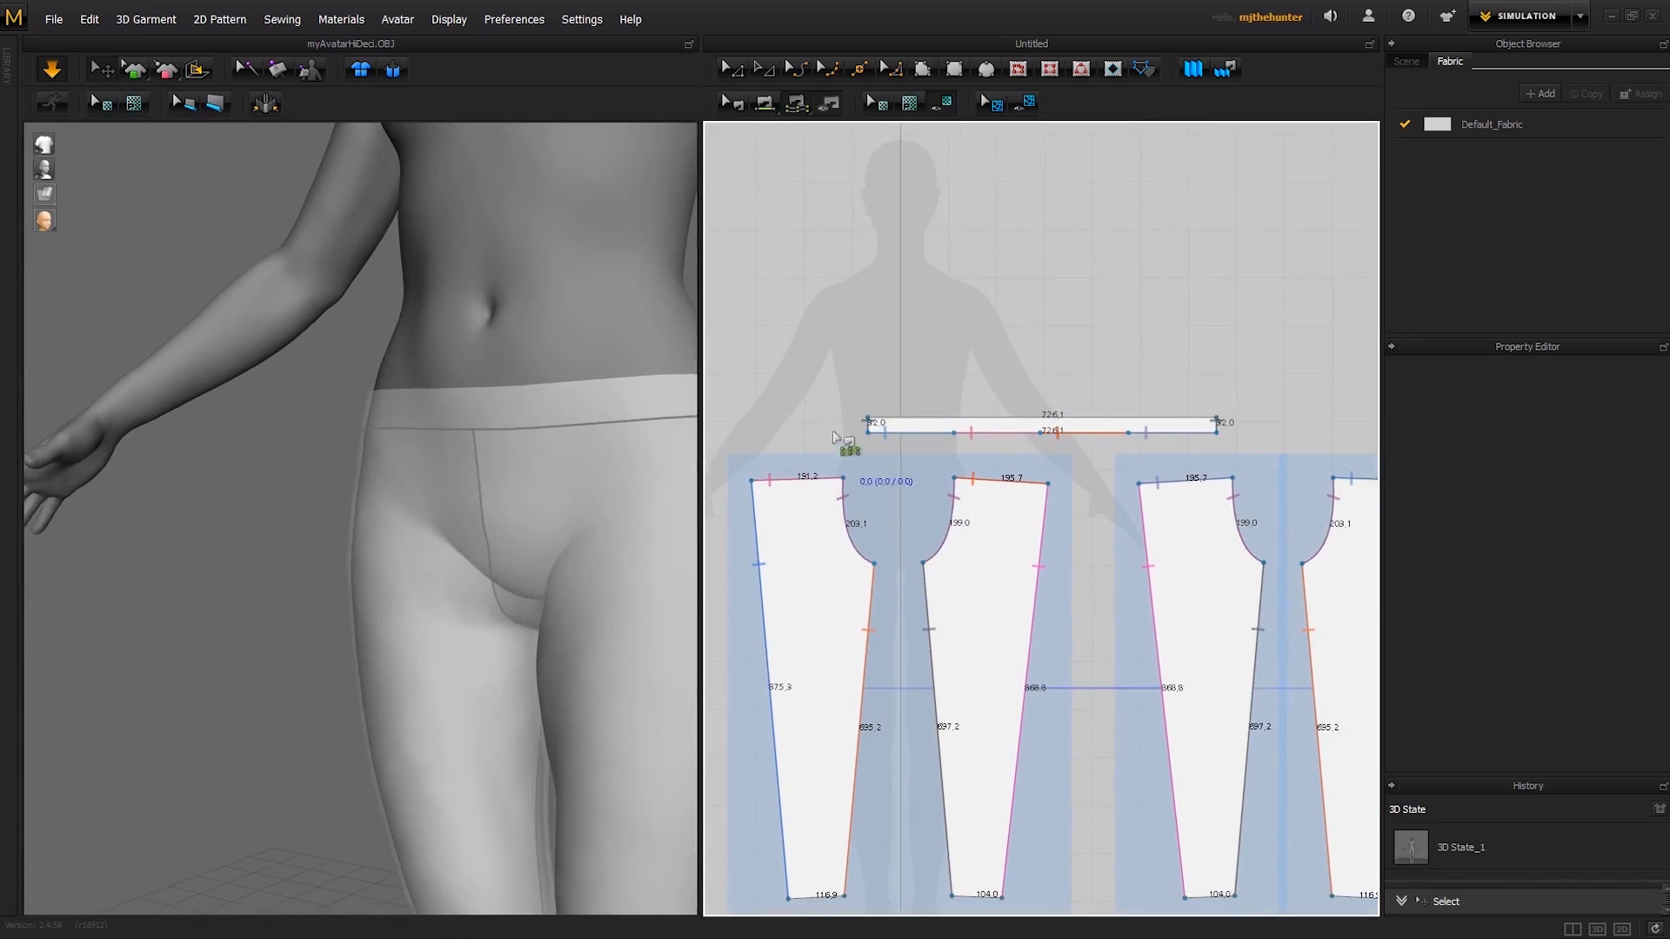
- Raise the crotch points of the first two leg patterns together, making their inseams about 732 and 734 mm long
{"action": "key", "text": "a"}
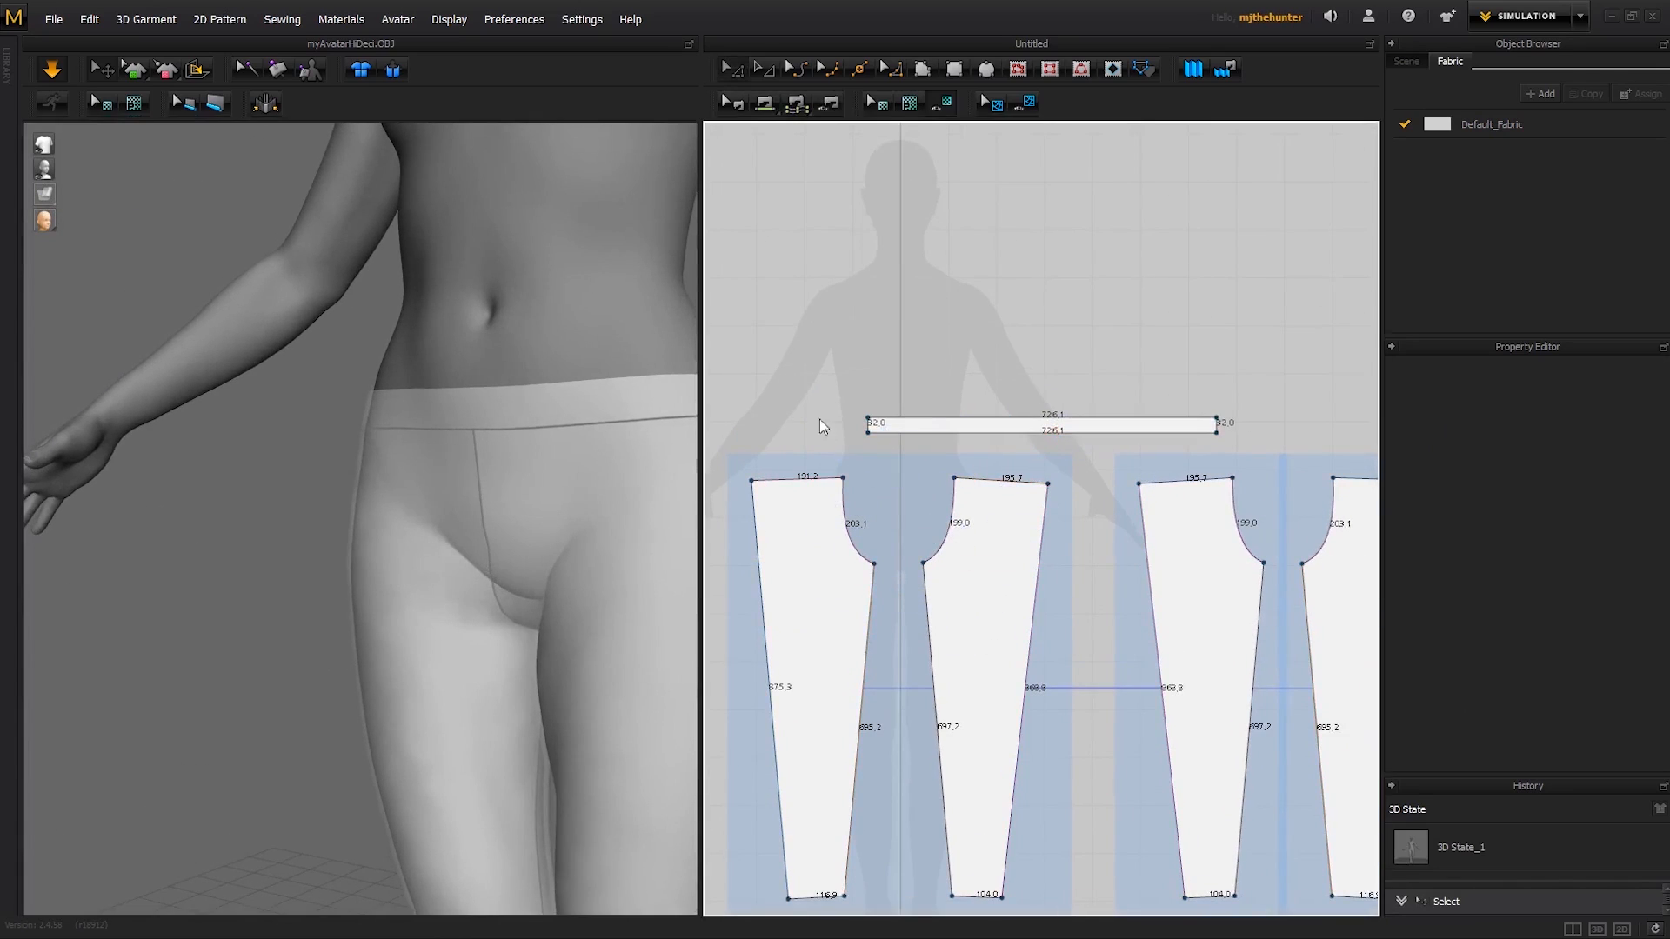
{"action": "left_click", "coordinate": [925, 567]}
{"action": "left_click", "coordinate": [876, 561], "text": "shift"}
{"action": "left_click_drag", "start_coordinate": [877, 563], "coordinate": [878, 547]}
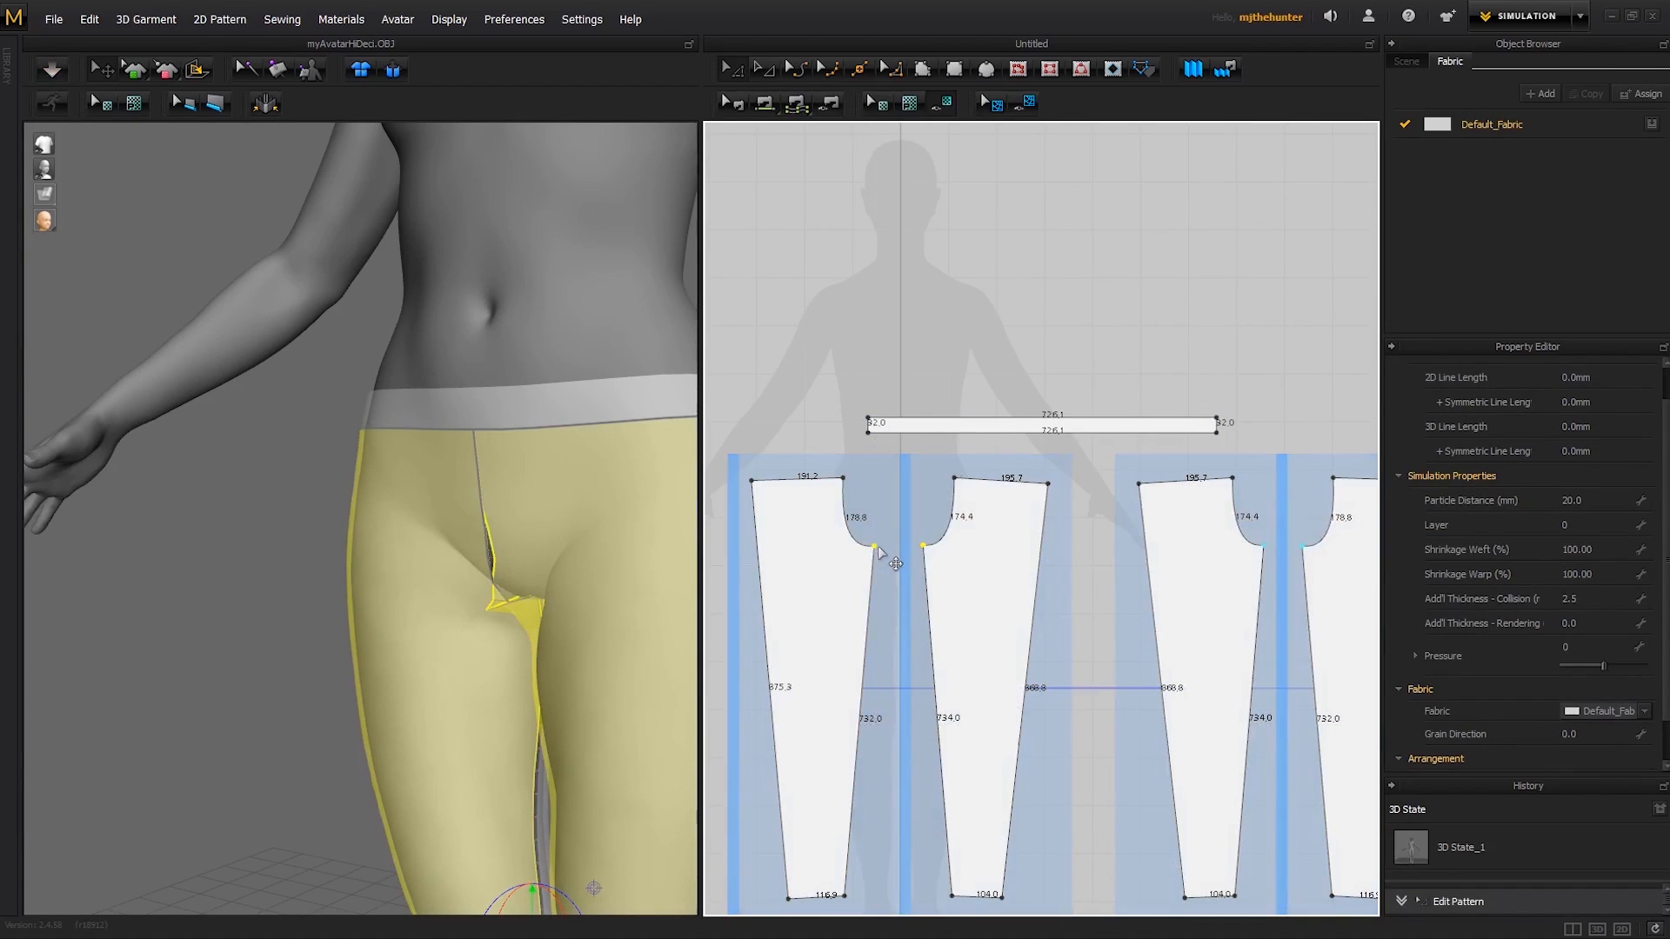
{"action": "left_click", "coordinate": [837, 397]}
- Flatten the crotch curves of the first two leg patterns to lengths of about 169 and 166 mm
{"action": "key", "text": "c"}
{"action": "left_click", "coordinate": [856, 543]}
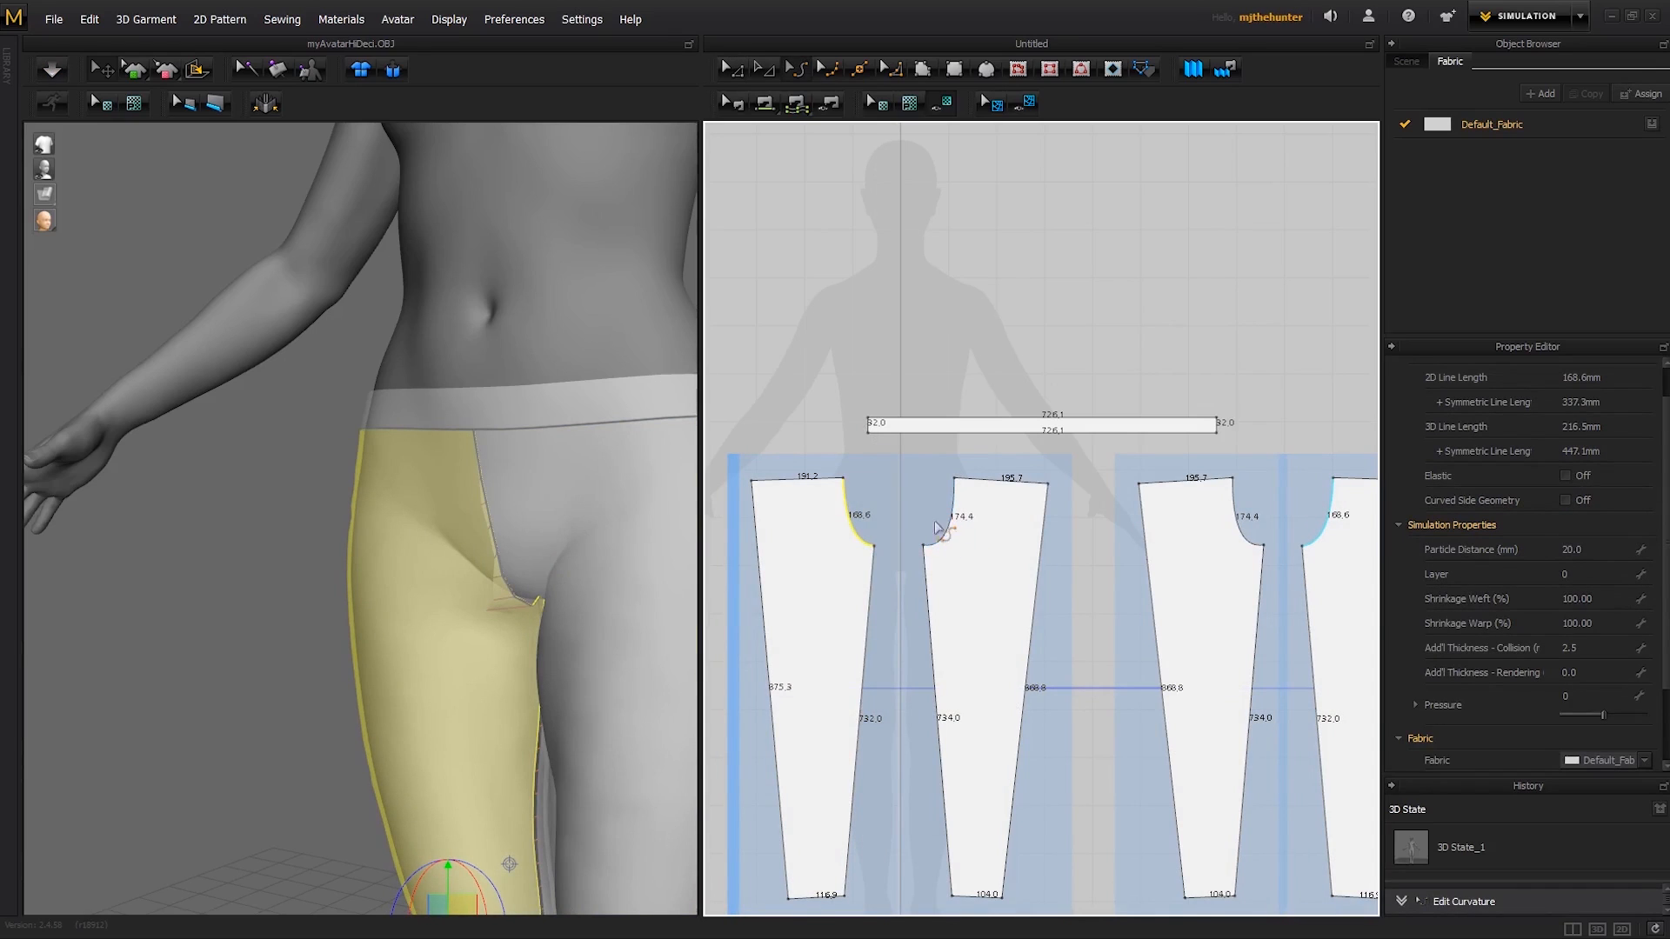
{"action": "scroll", "coordinate": [1078, 522], "scroll_direction": "down", "scroll_amount": 1}
{"action": "key", "text": "a"}
{"action": "left_click", "coordinate": [1309, 585]}
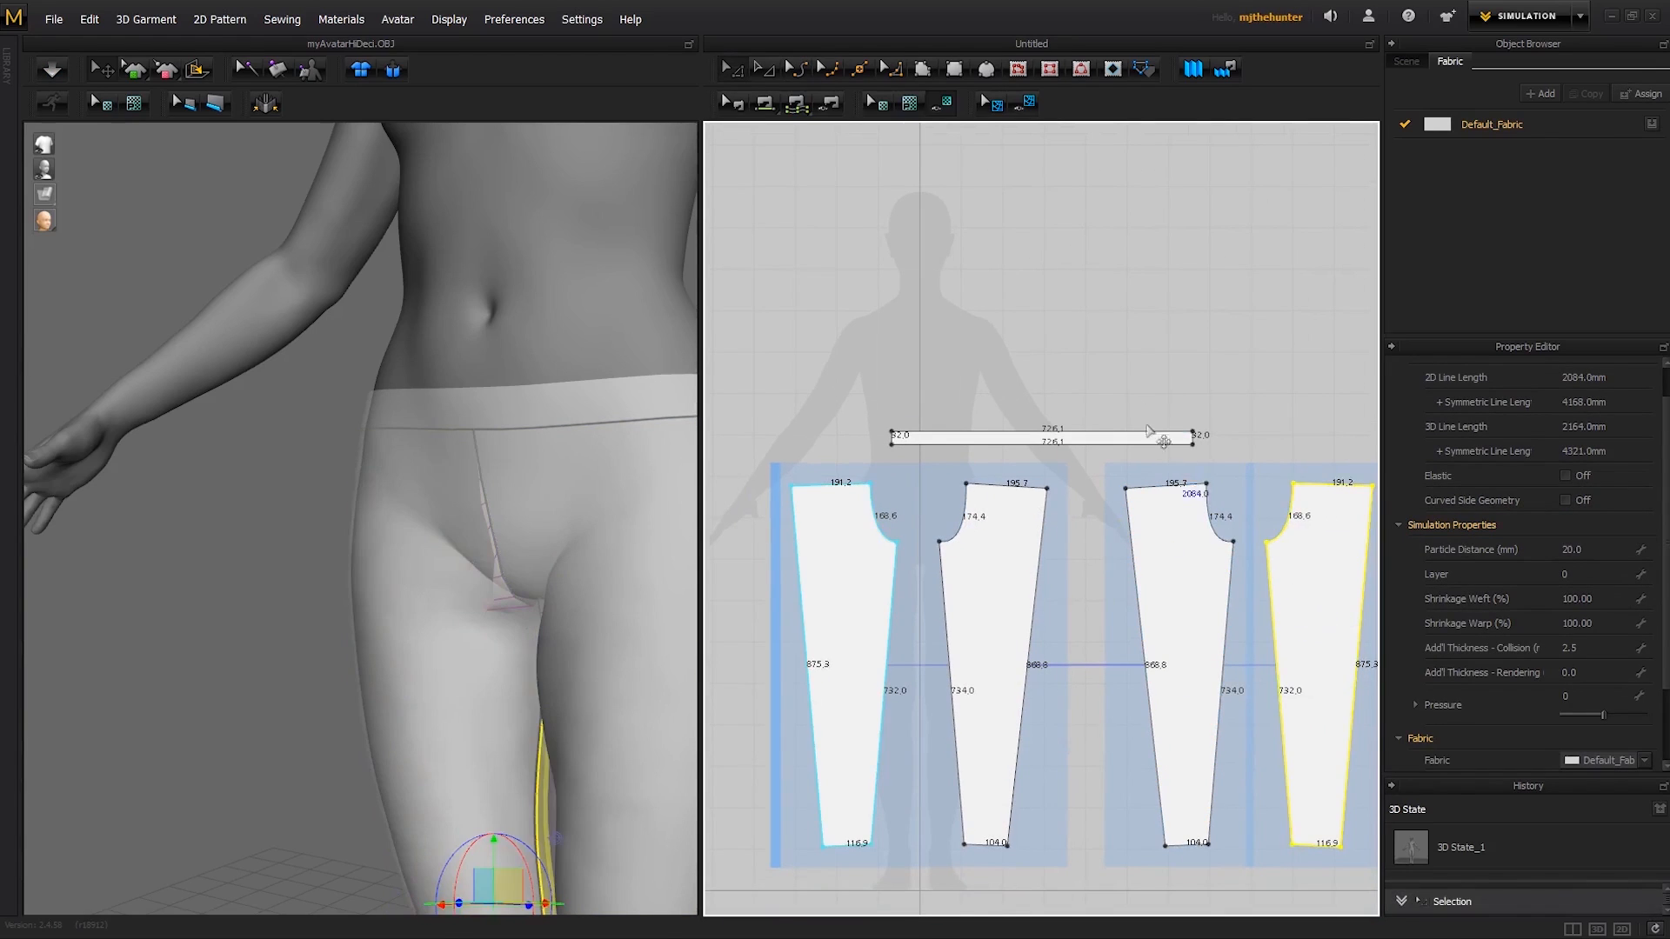
{"action": "left_click", "coordinate": [1105, 392]}
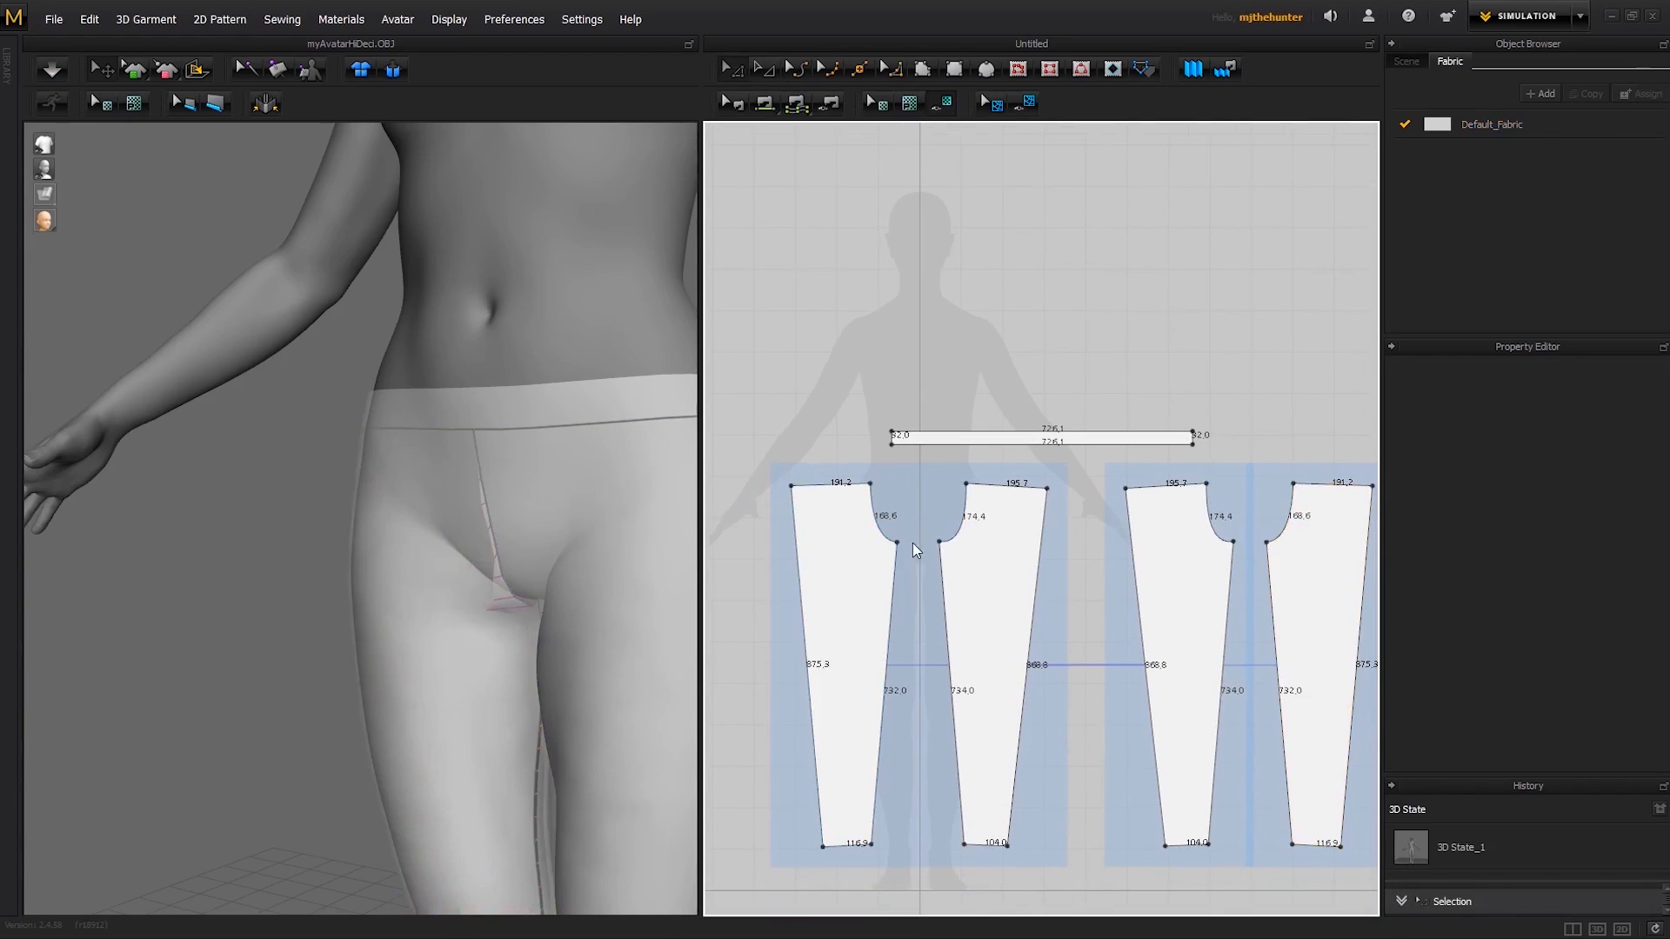
{"action": "key", "text": "c"}
{"action": "left_click", "coordinate": [959, 535]}
{"action": "left_click_drag", "start_coordinate": [944, 527], "coordinate": [945, 527]}
- Simulate the trousers with the reshaped crotch and inspect the fit from the front and side
{"action": "right_click_drag", "start_coordinate": [605, 544], "coordinate": [515, 561]}
{"action": "left_click", "coordinate": [607, 489]}
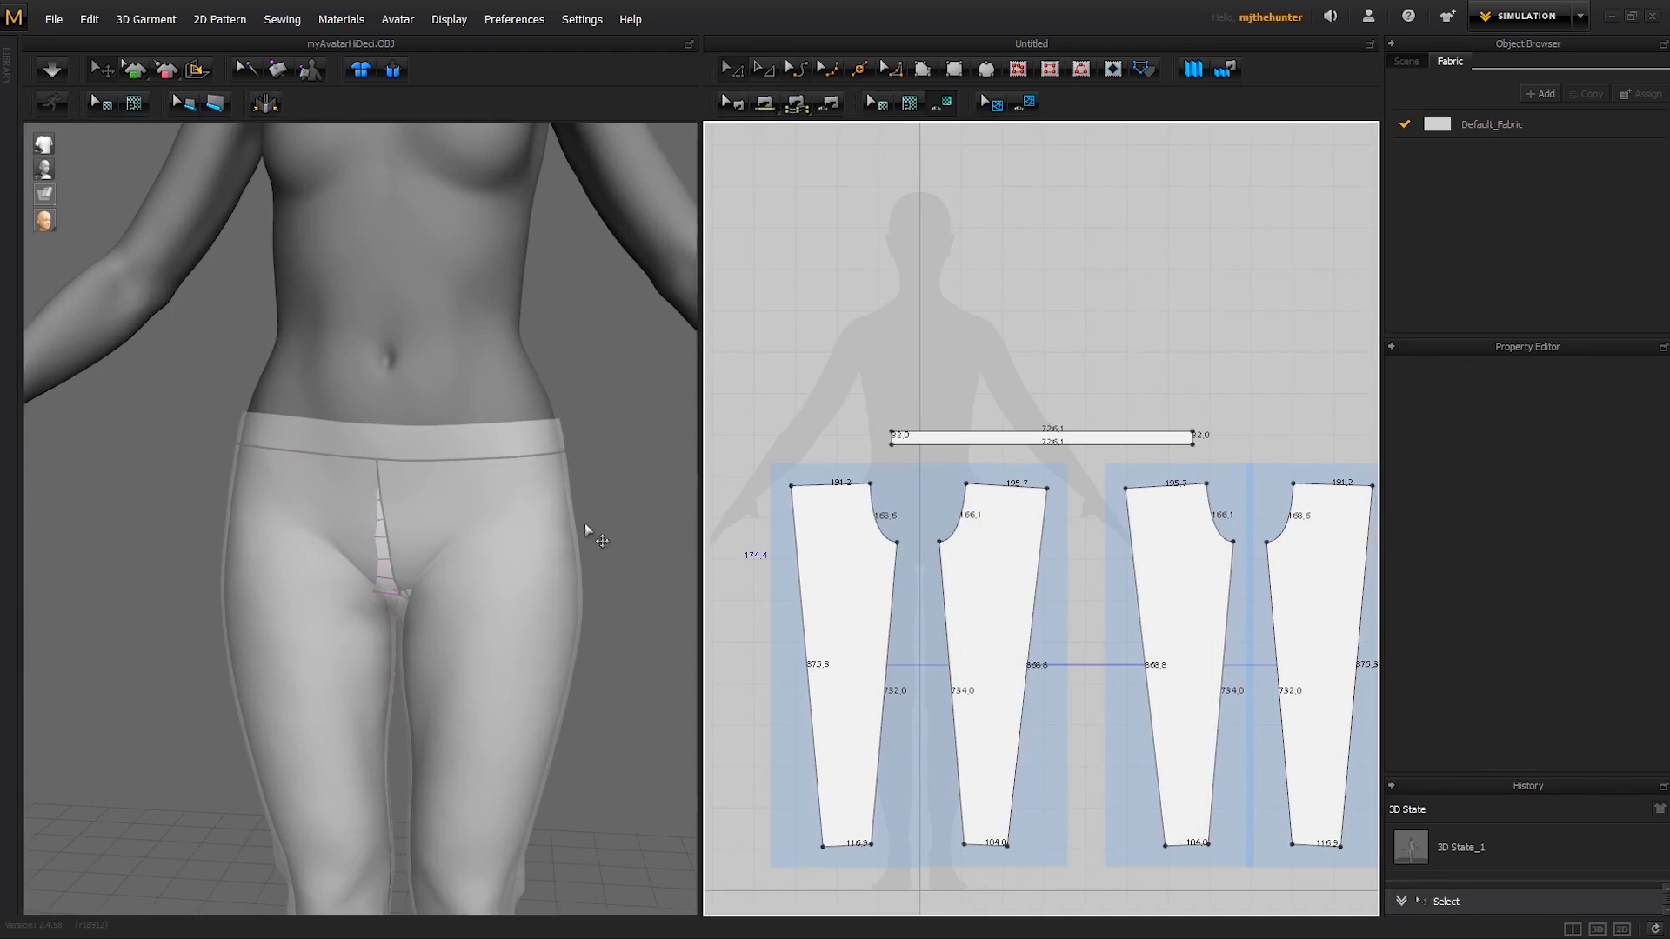
{"action": "key", "text": "space"}
{"action": "right_click_drag", "start_coordinate": [615, 548], "coordinate": [569, 520]}
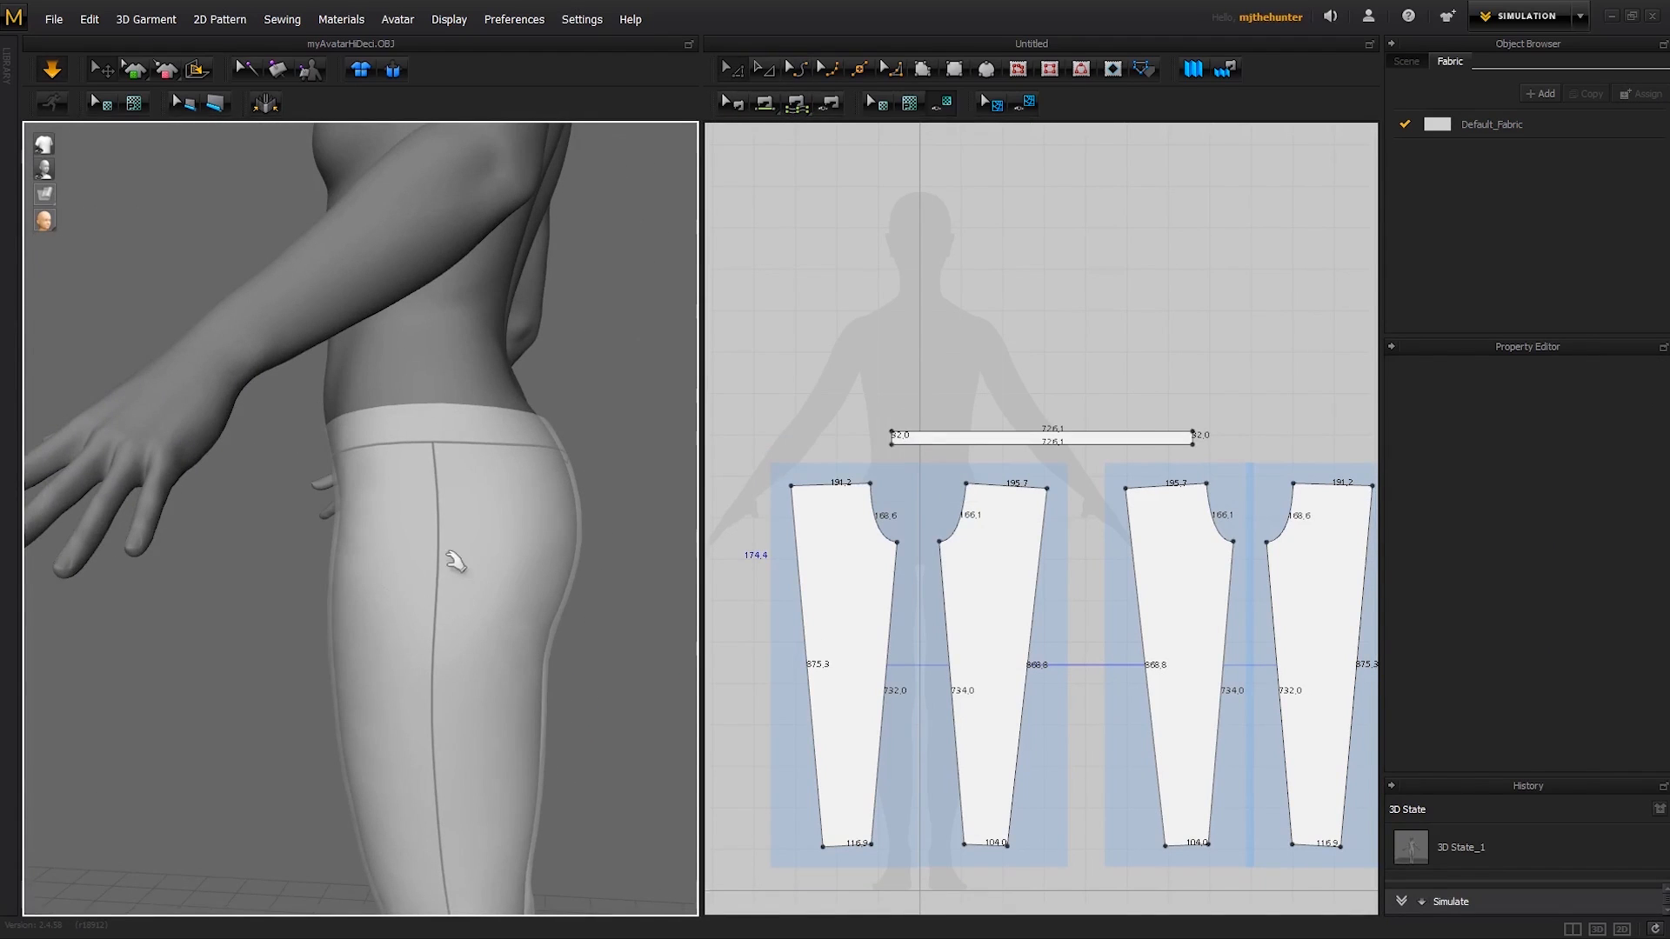
- Return the garment from the translucent display to the opaque textured surface and examine the whole trousers on the avatar
{"action": "right_click_drag", "start_coordinate": [455, 560], "coordinate": [393, 628]}
{"action": "right_click_drag", "start_coordinate": [398, 553], "coordinate": [588, 571]}
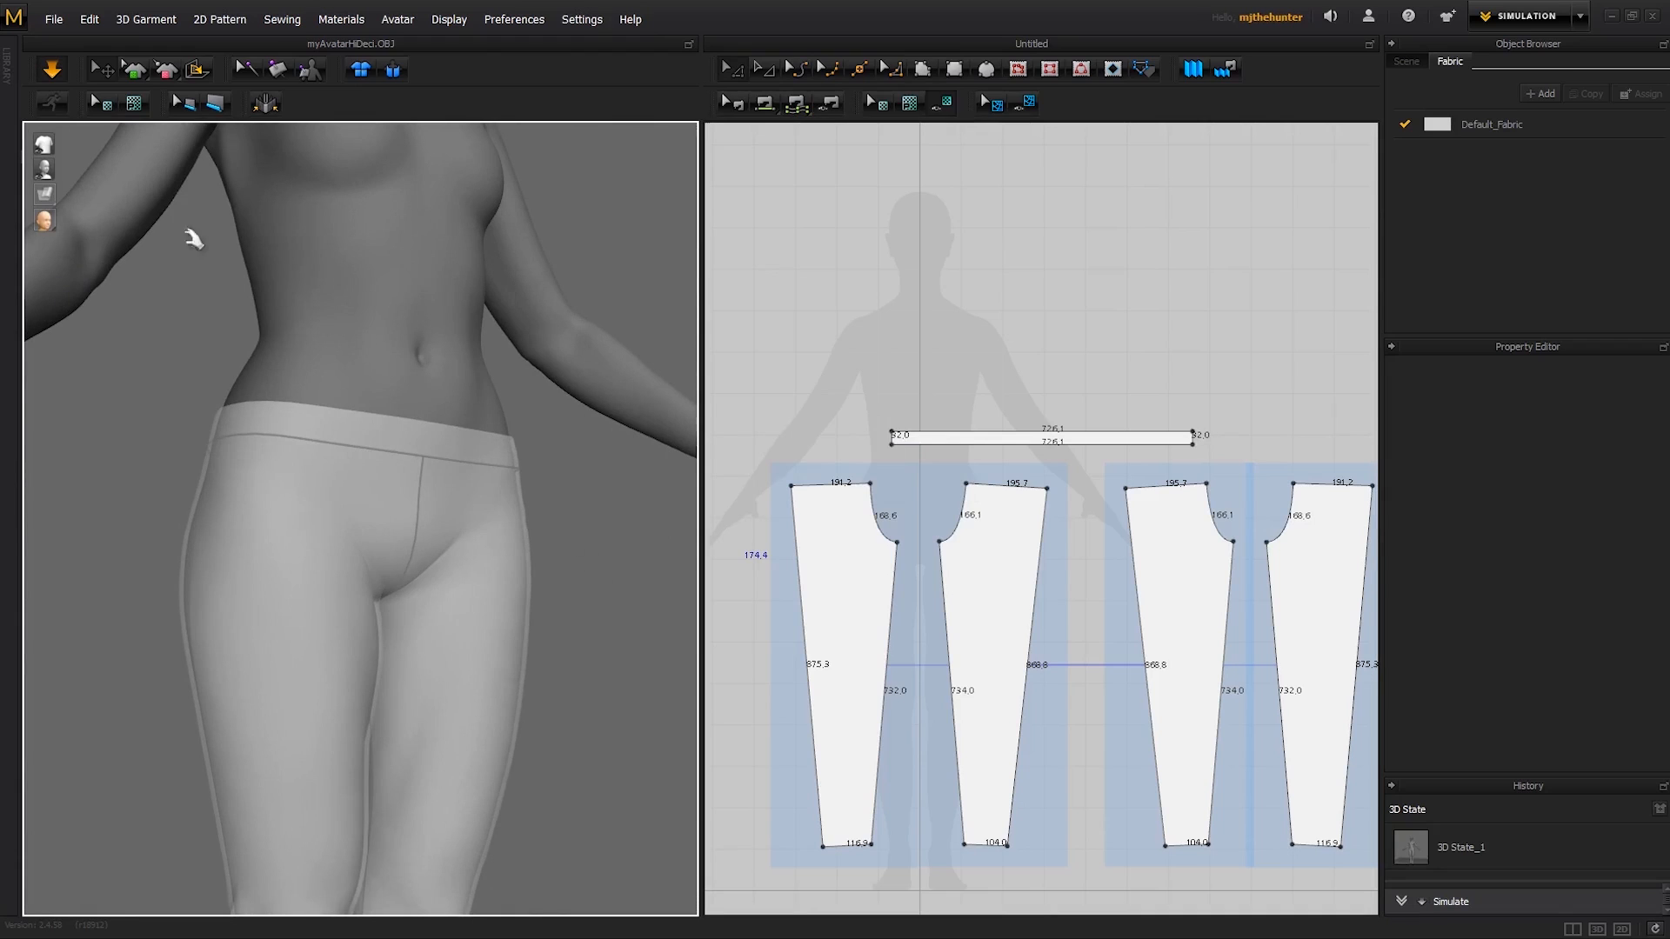
{"action": "mouse_move", "coordinate": [45, 193]}
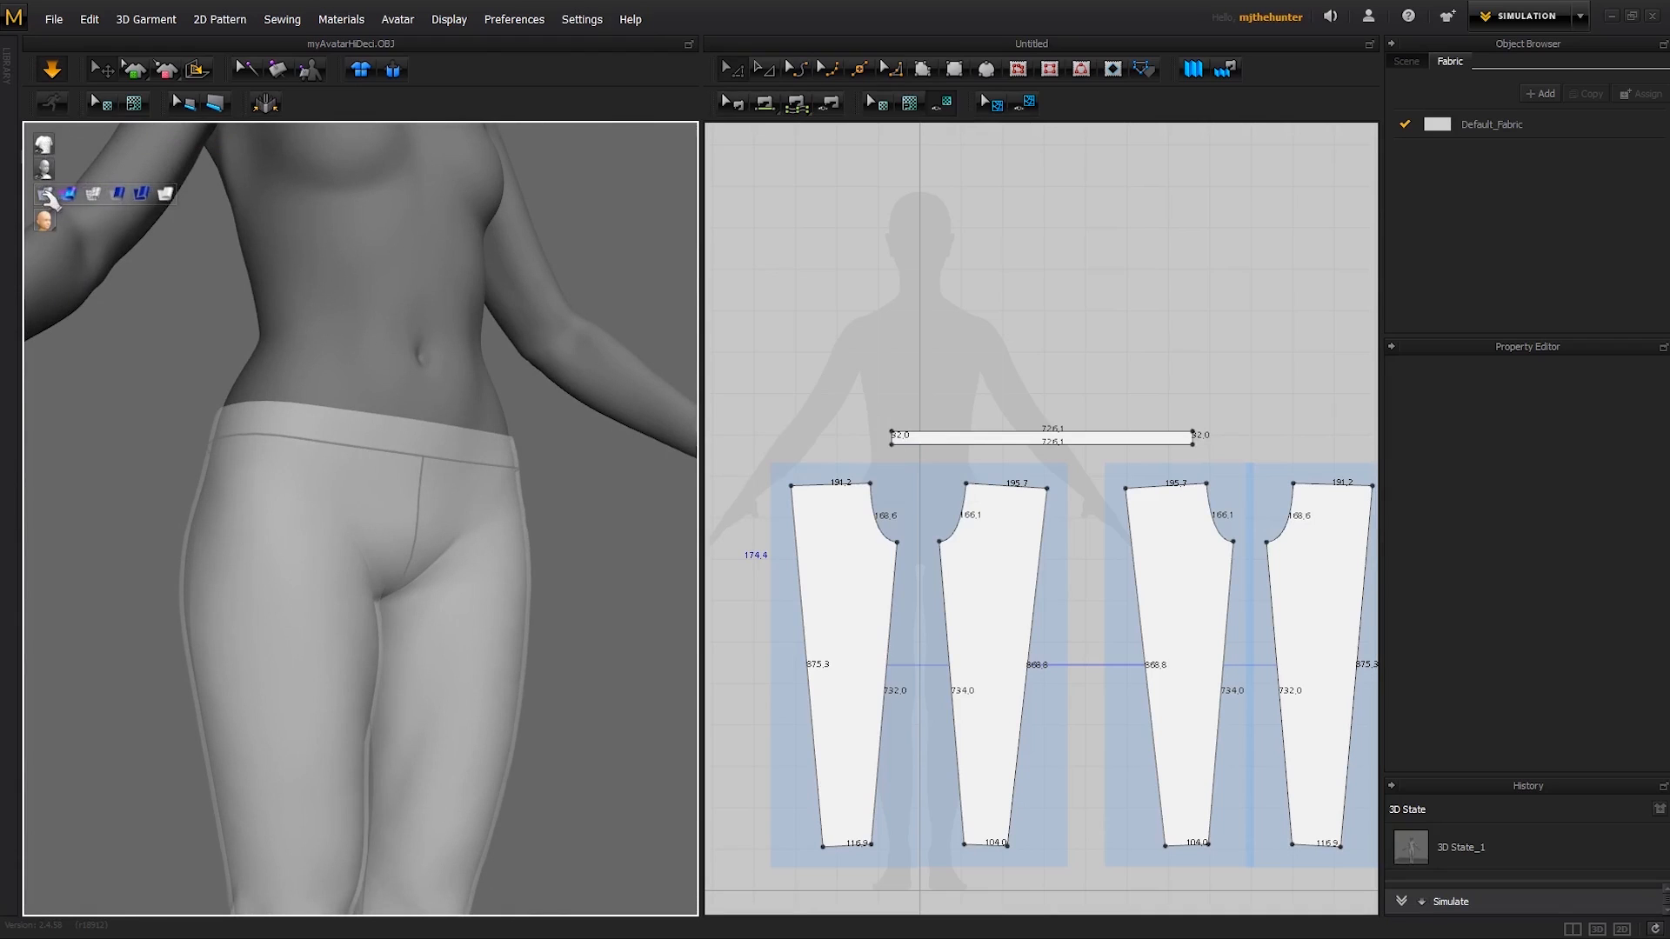
{"action": "left_click", "coordinate": [119, 193]}
{"action": "scroll", "coordinate": [534, 634], "scroll_direction": "down", "scroll_amount": 6}
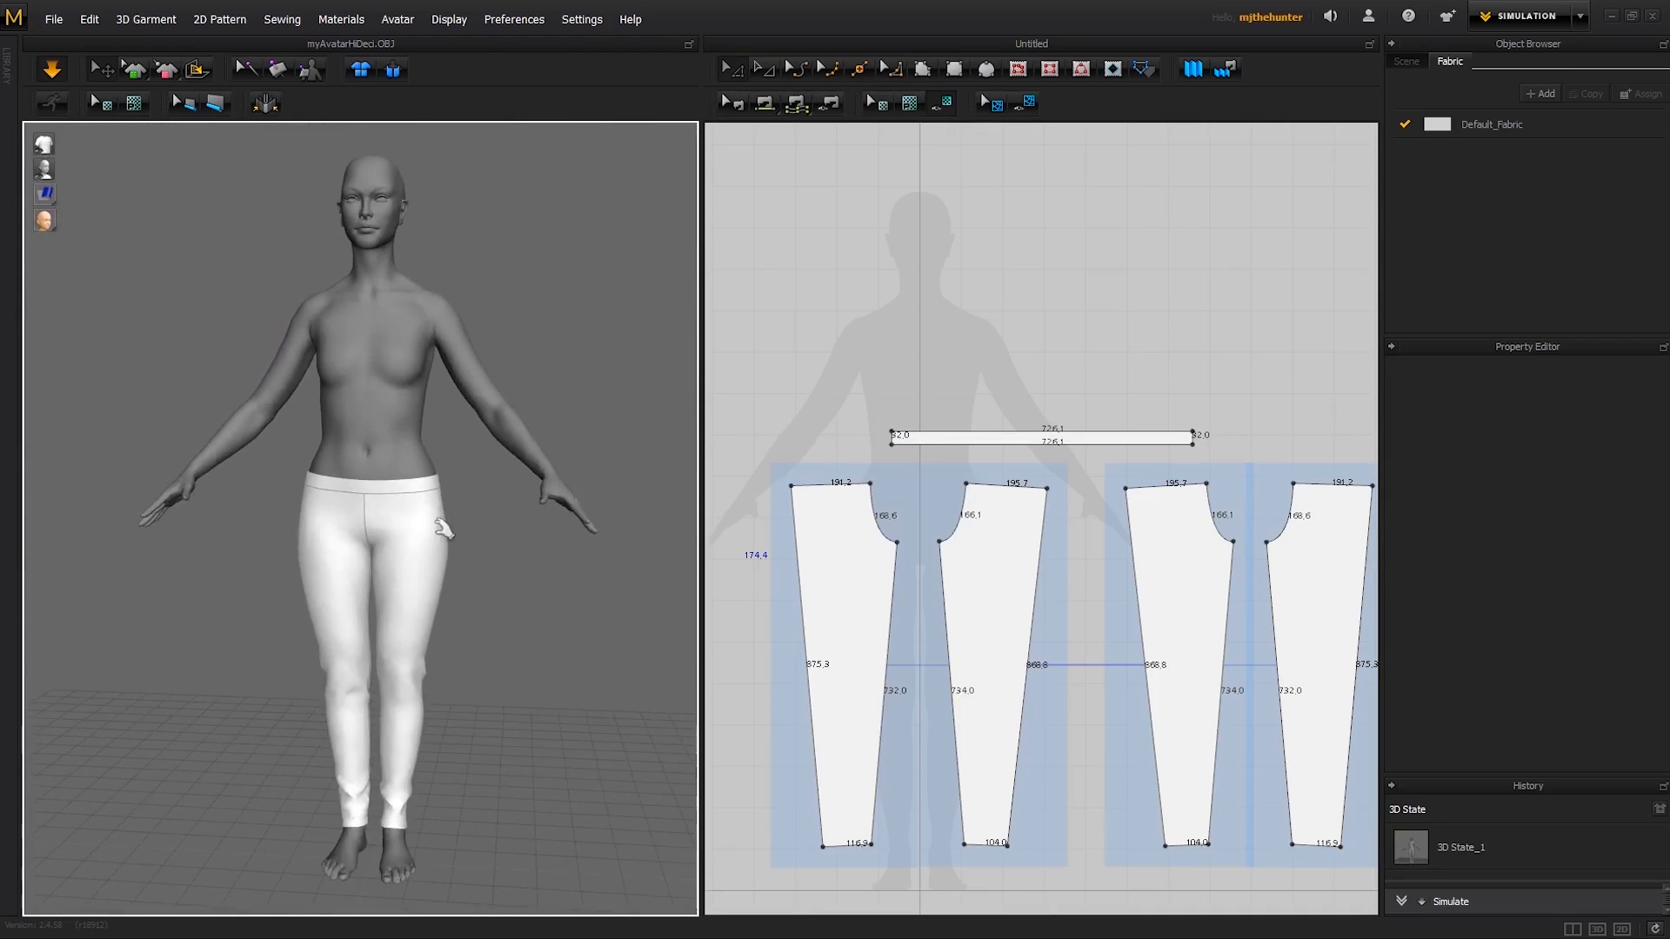
{"action": "right_click_drag", "start_coordinate": [444, 529], "coordinate": [313, 515]}
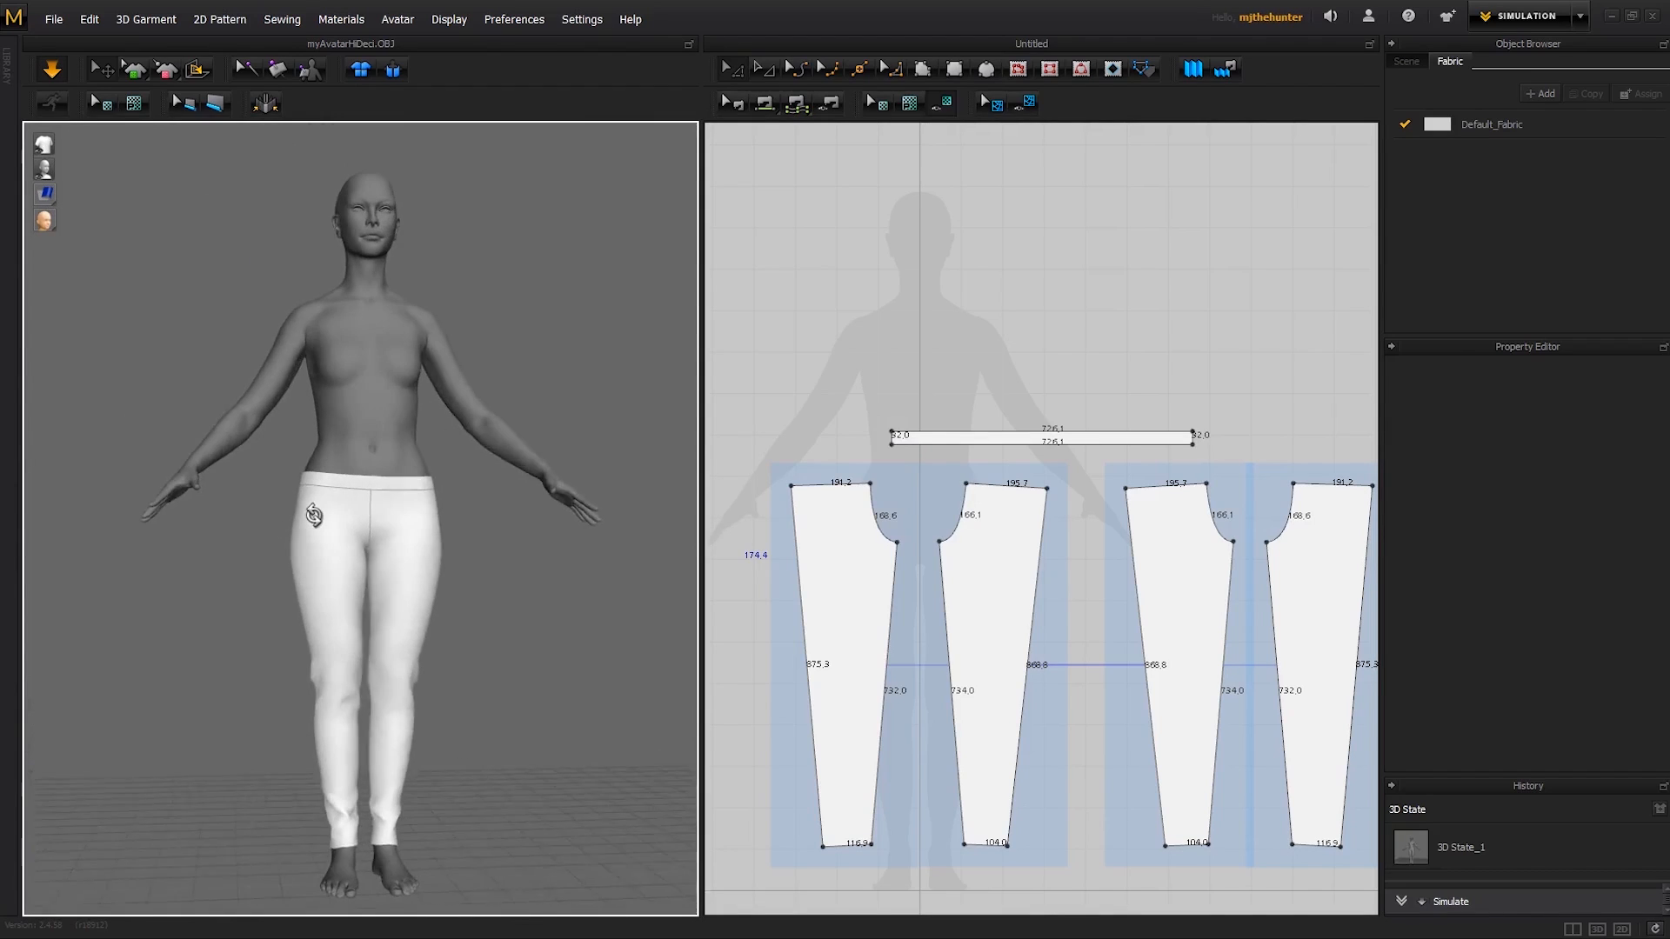
{"action": "right_click_drag", "start_coordinate": [510, 615], "coordinate": [477, 607]}
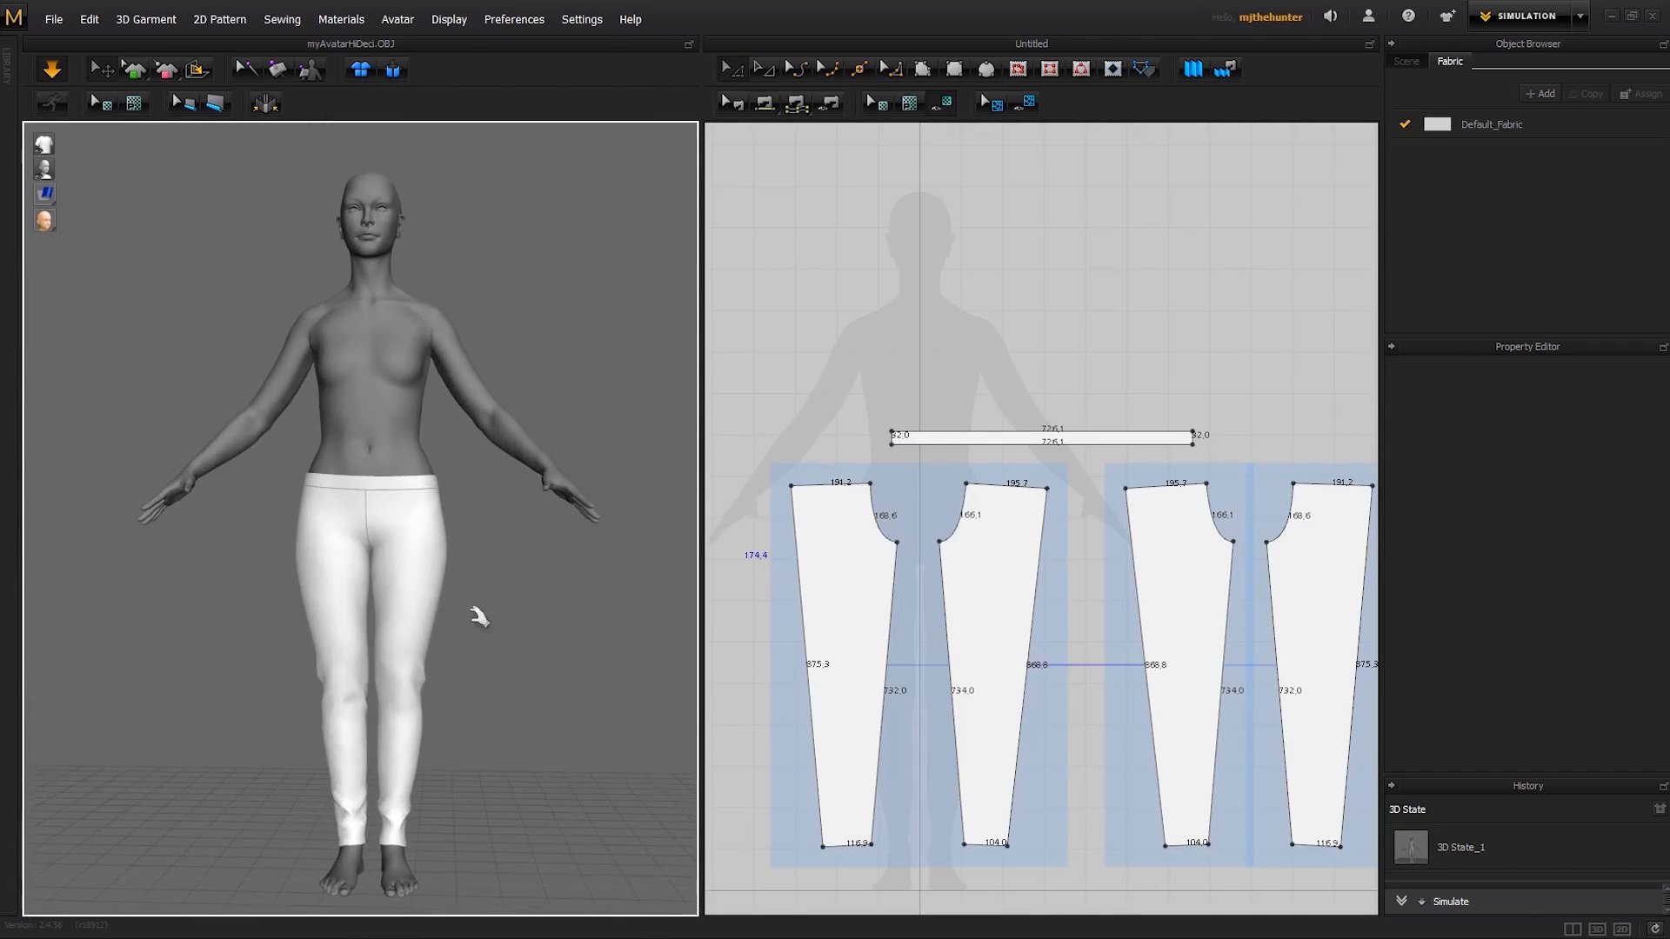
- Display the strain map on the trousers, examine how tight the fabric is, and switch back to the textured surface
{"action": "left_click", "coordinate": [45, 193]}
{"action": "left_click", "coordinate": [144, 194]}
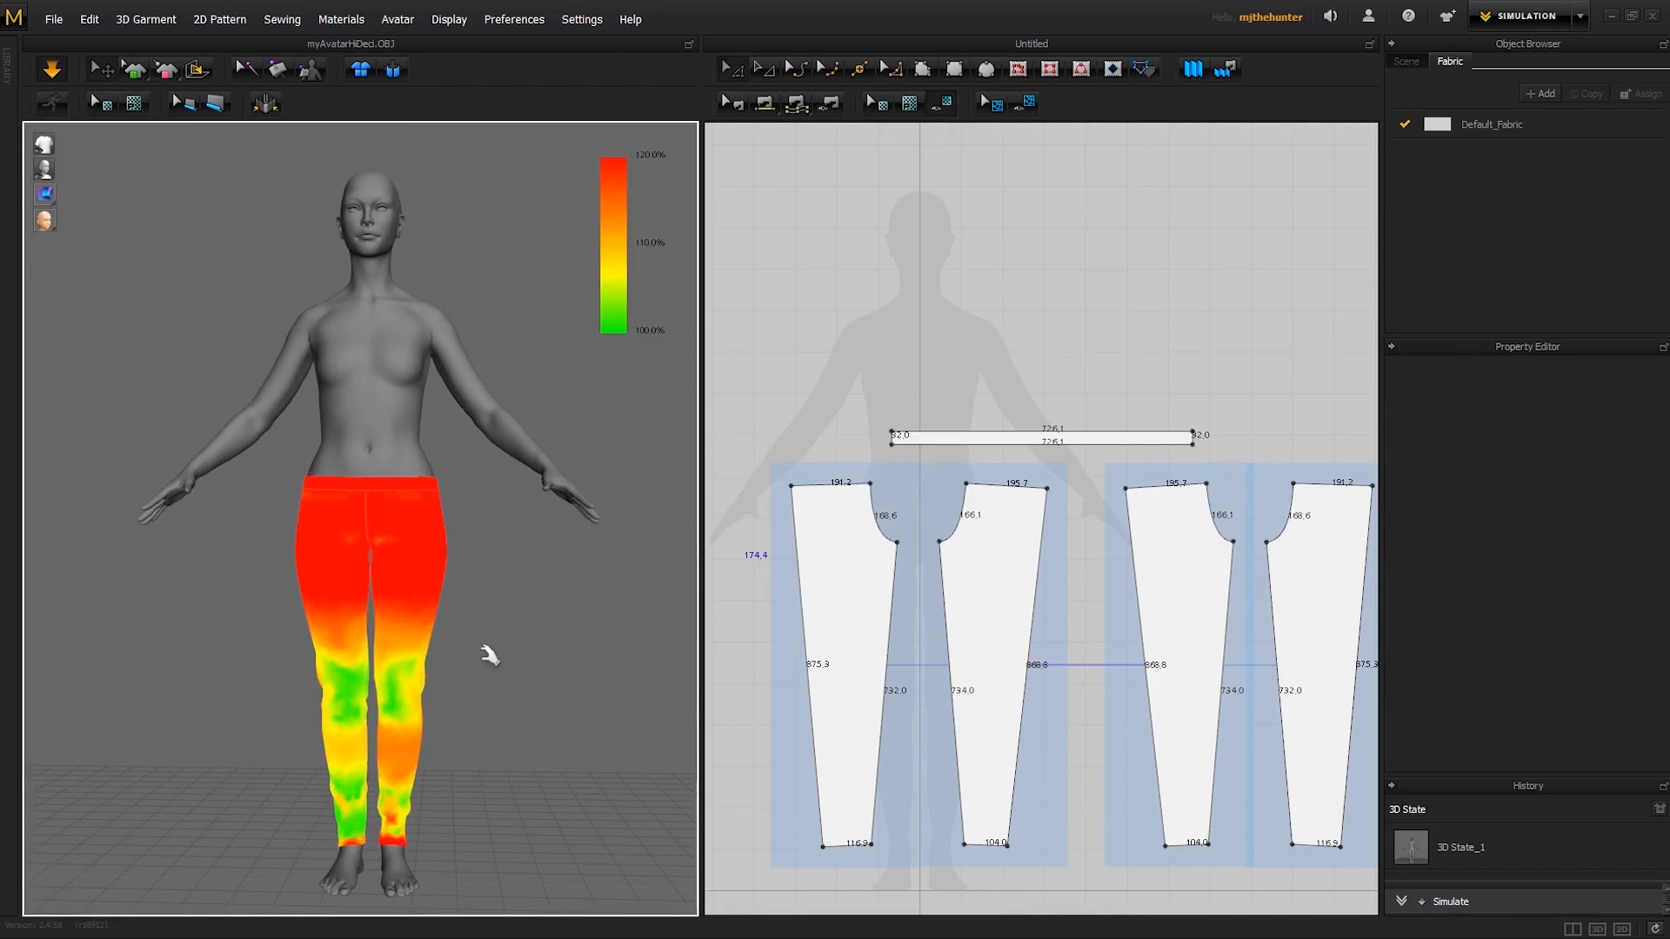
{"action": "right_click_drag", "start_coordinate": [490, 655], "coordinate": [426, 641]}
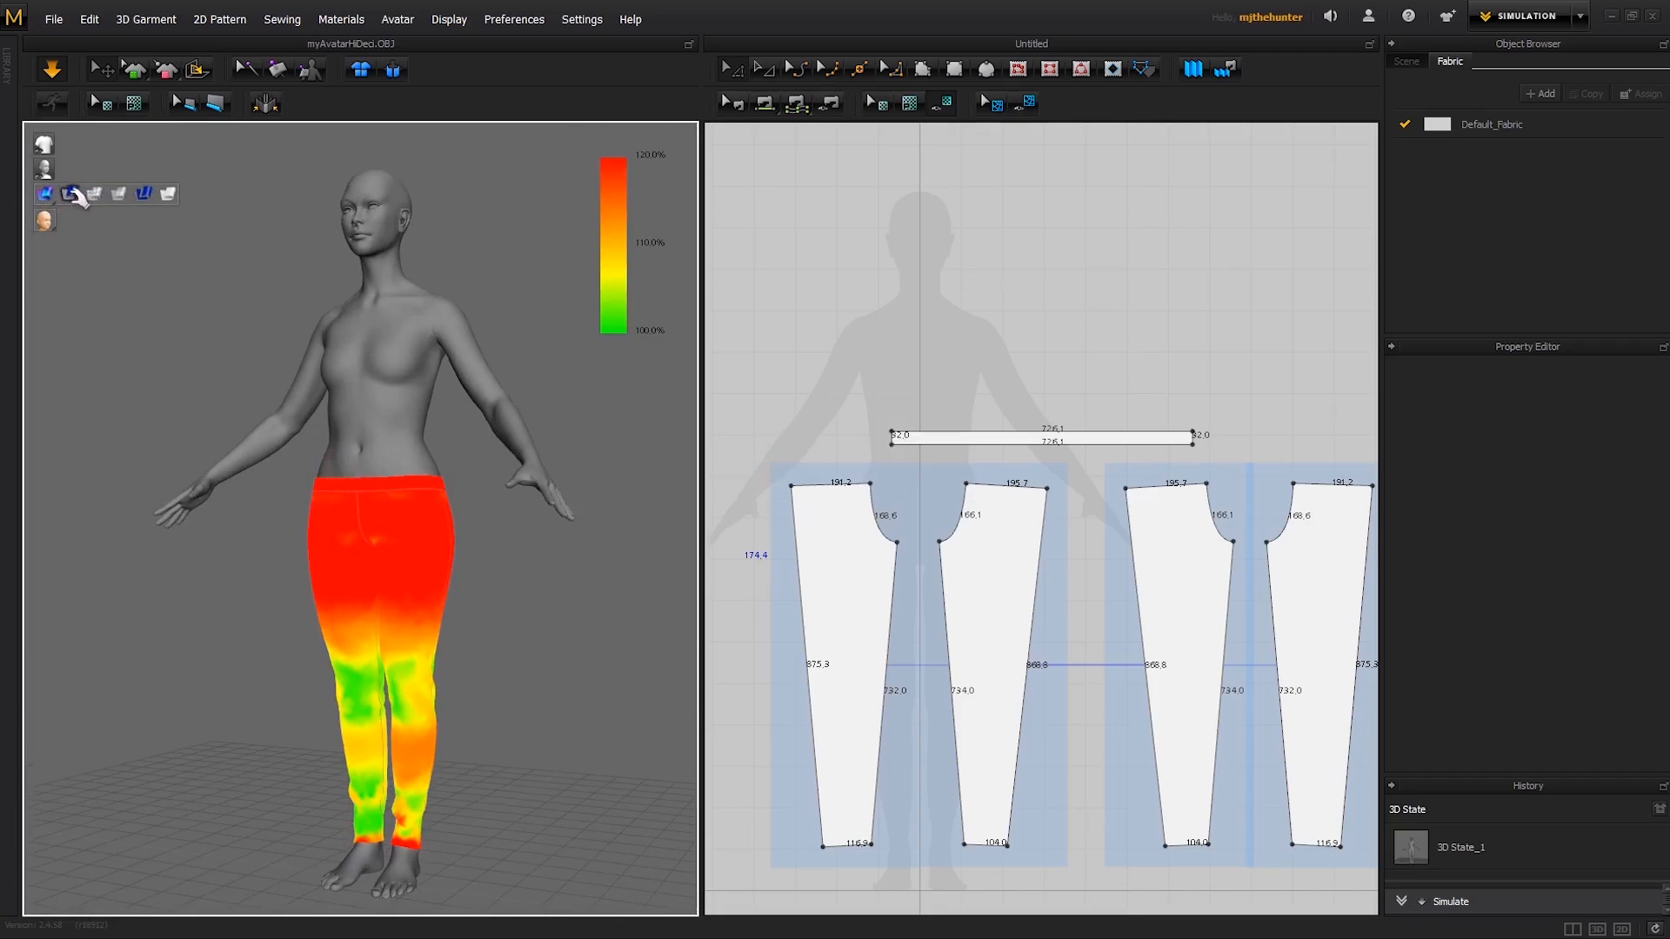
{"action": "left_click", "coordinate": [74, 194]}
{"action": "right_click_drag", "start_coordinate": [358, 519], "coordinate": [421, 481]}
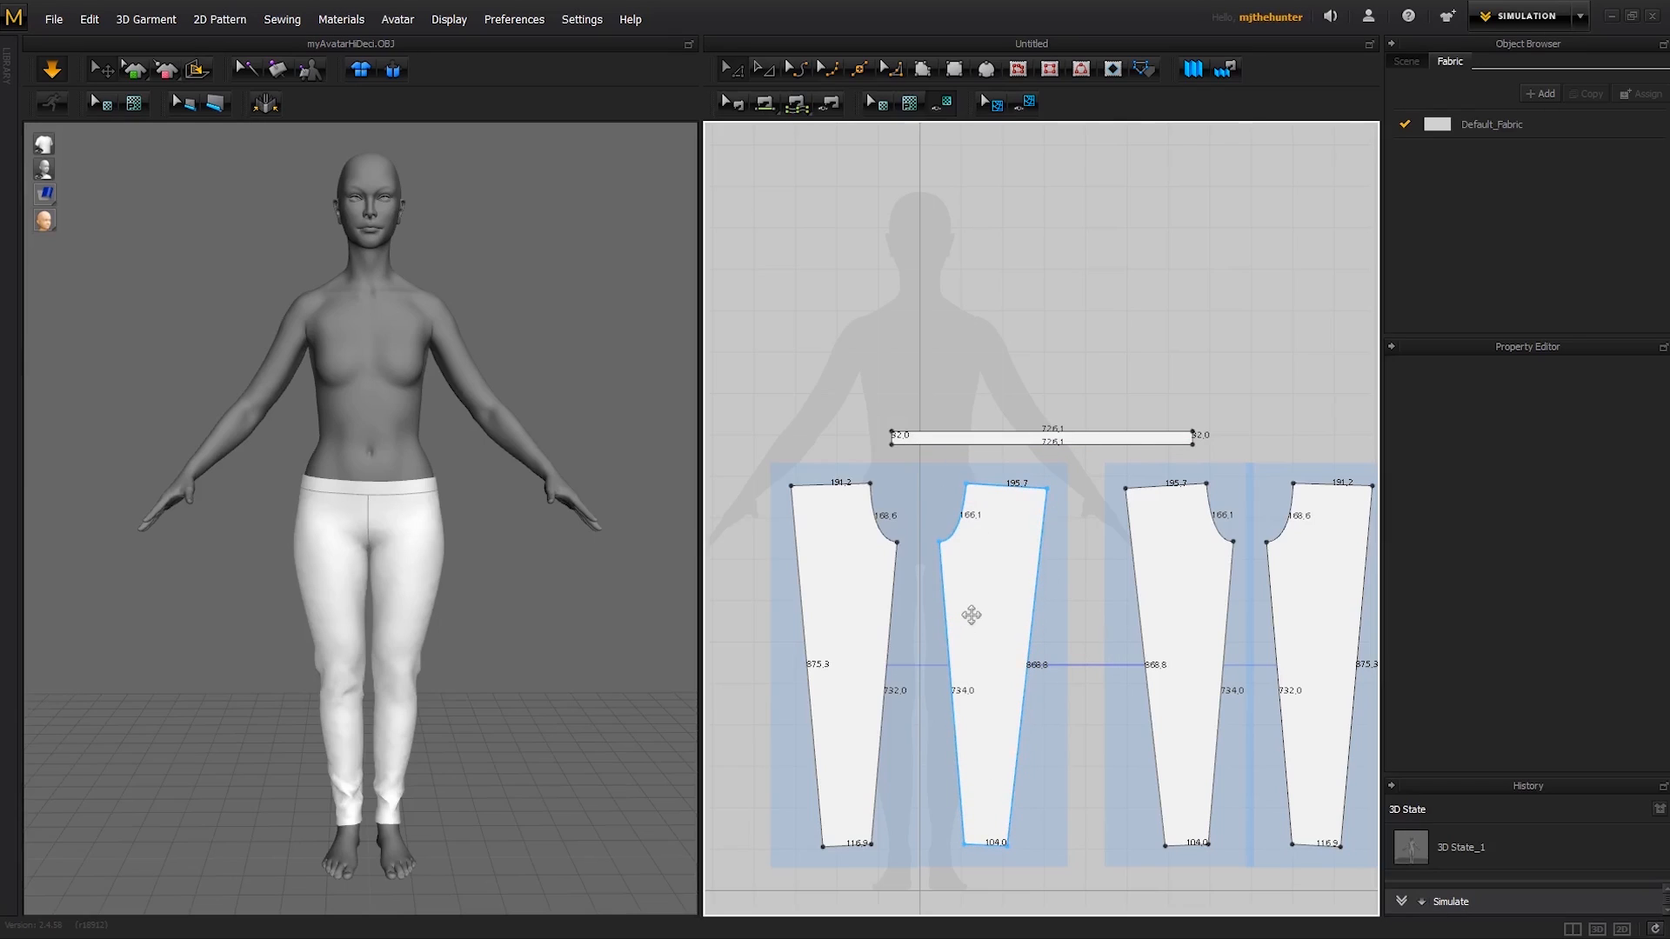
- Hide the line lengths on the 2D patterns
{"action": "left_click", "coordinate": [1009, 394]}
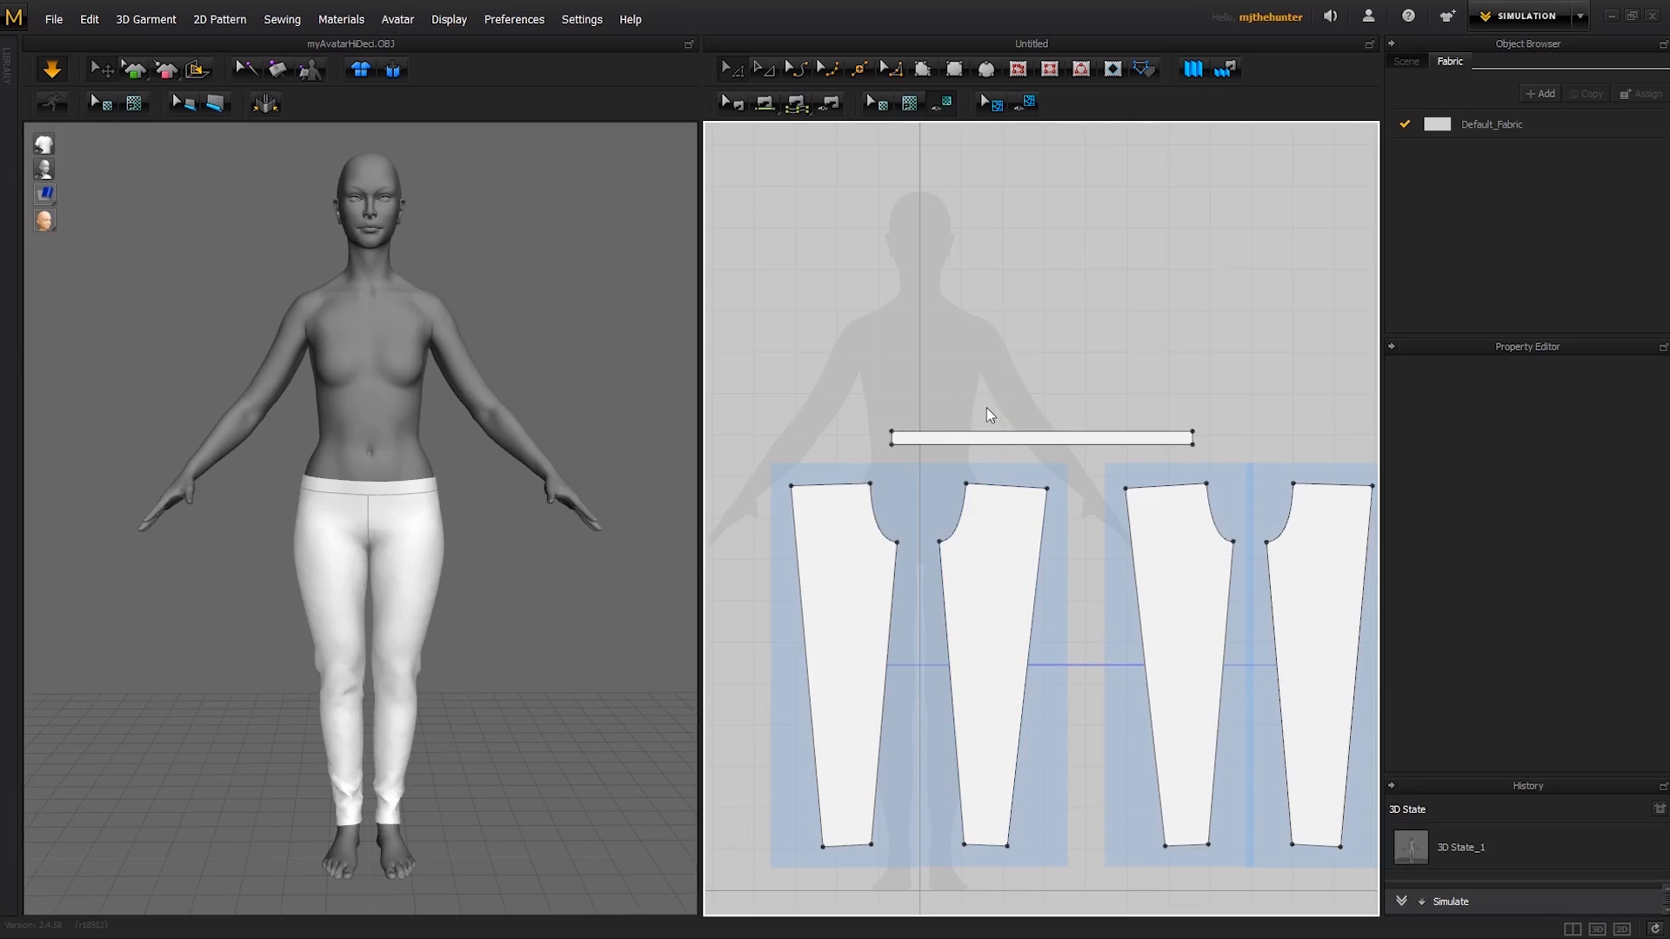
{"action": "right_click", "coordinate": [980, 398]}
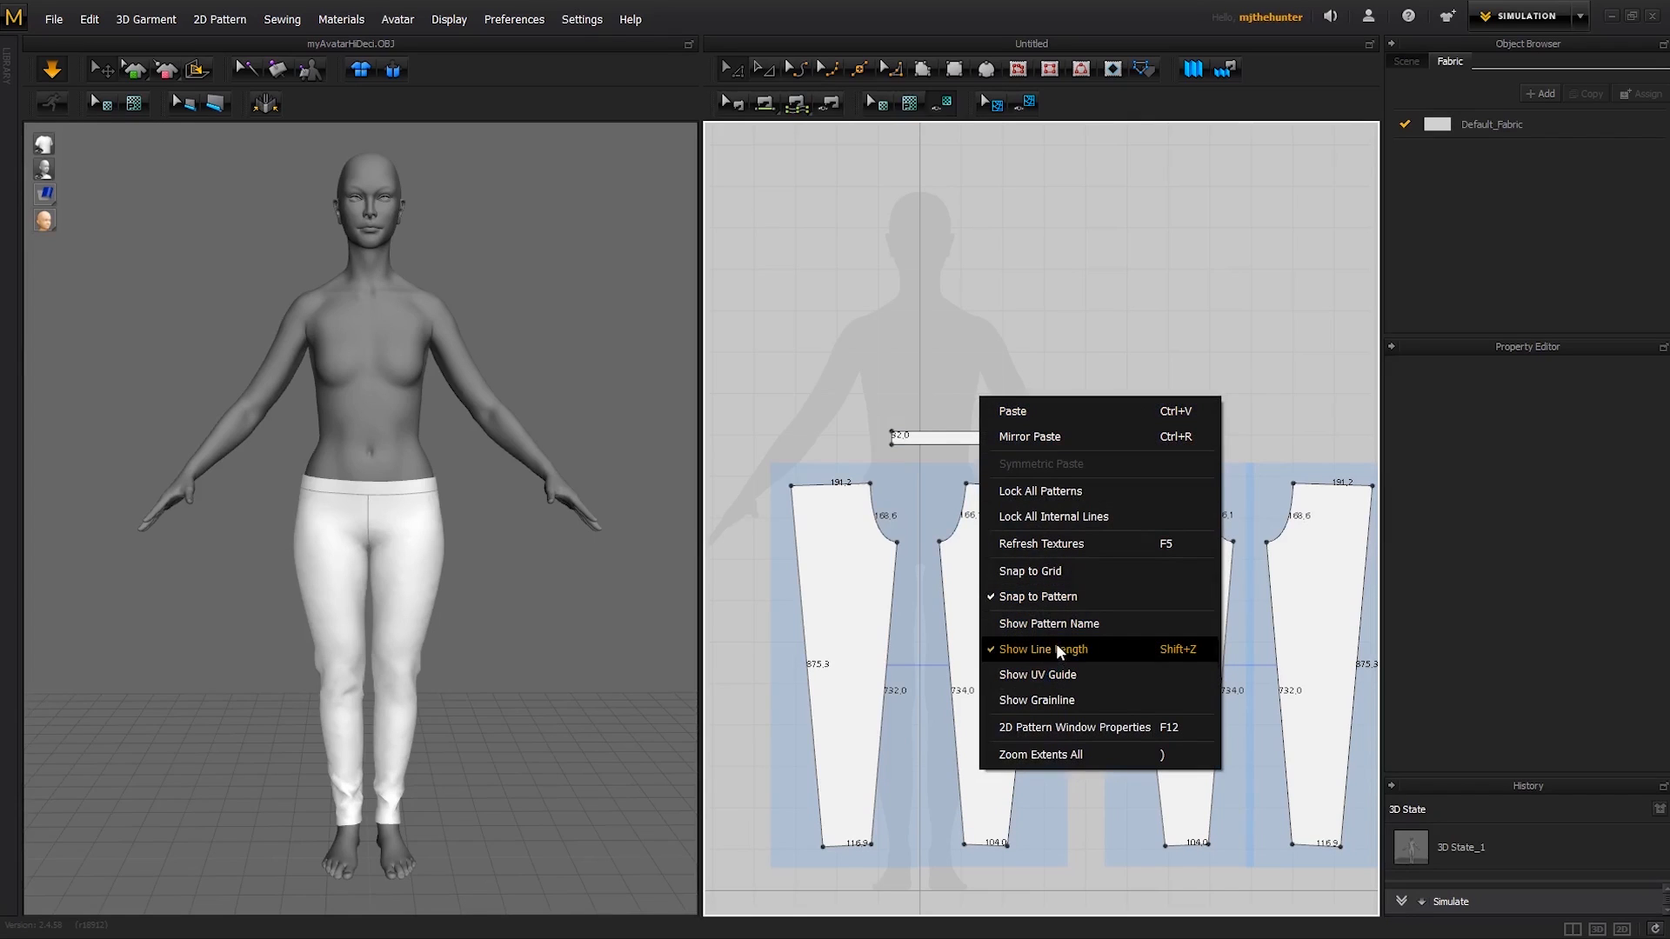
{"action": "left_click", "coordinate": [953, 361]}
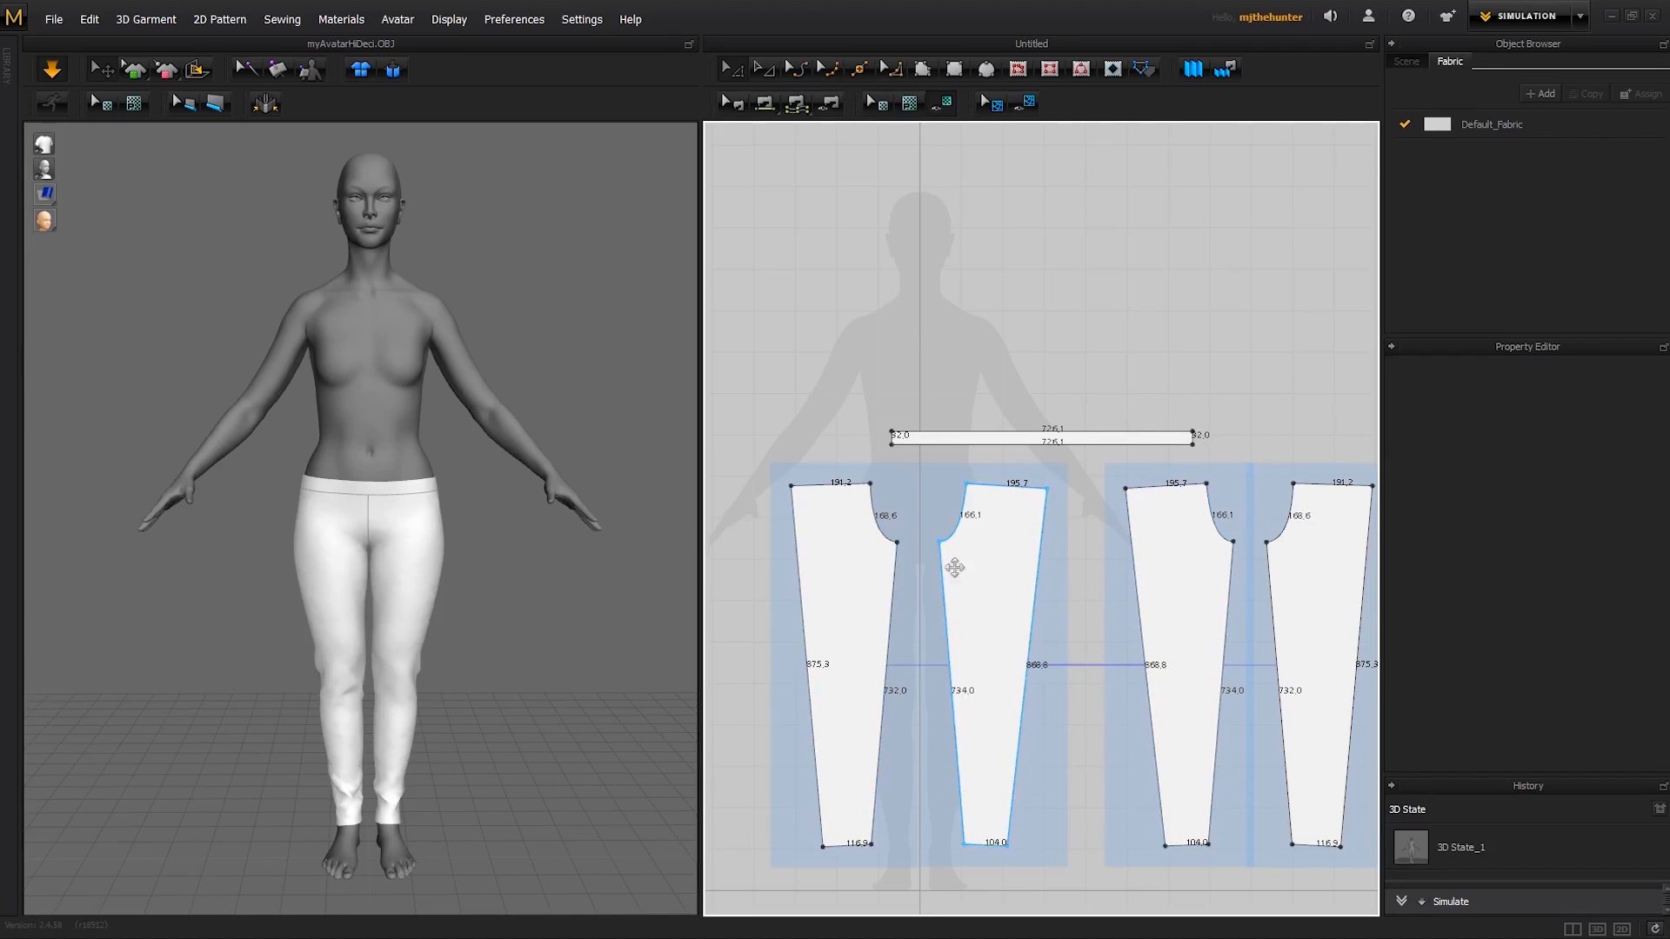
{"action": "key", "text": "shift+l"}
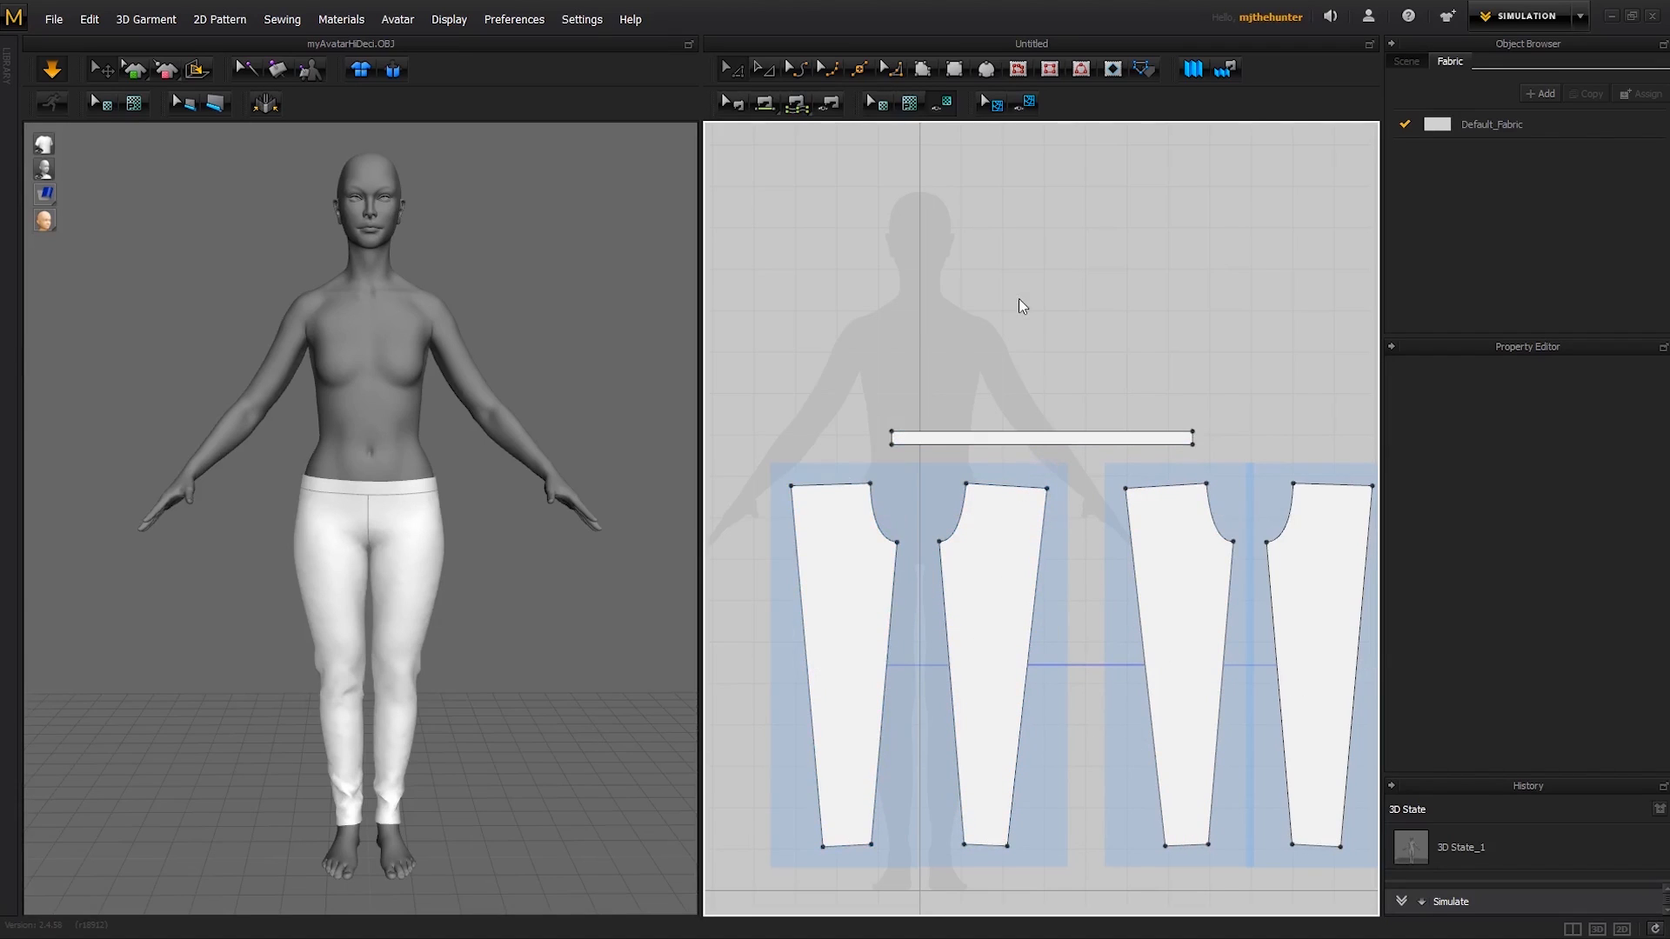
- Move the waistband pattern so it sits directly above the first pair of leg patterns
{"action": "middle_click_drag", "start_coordinate": [558, 377], "coordinate": [556, 433]}
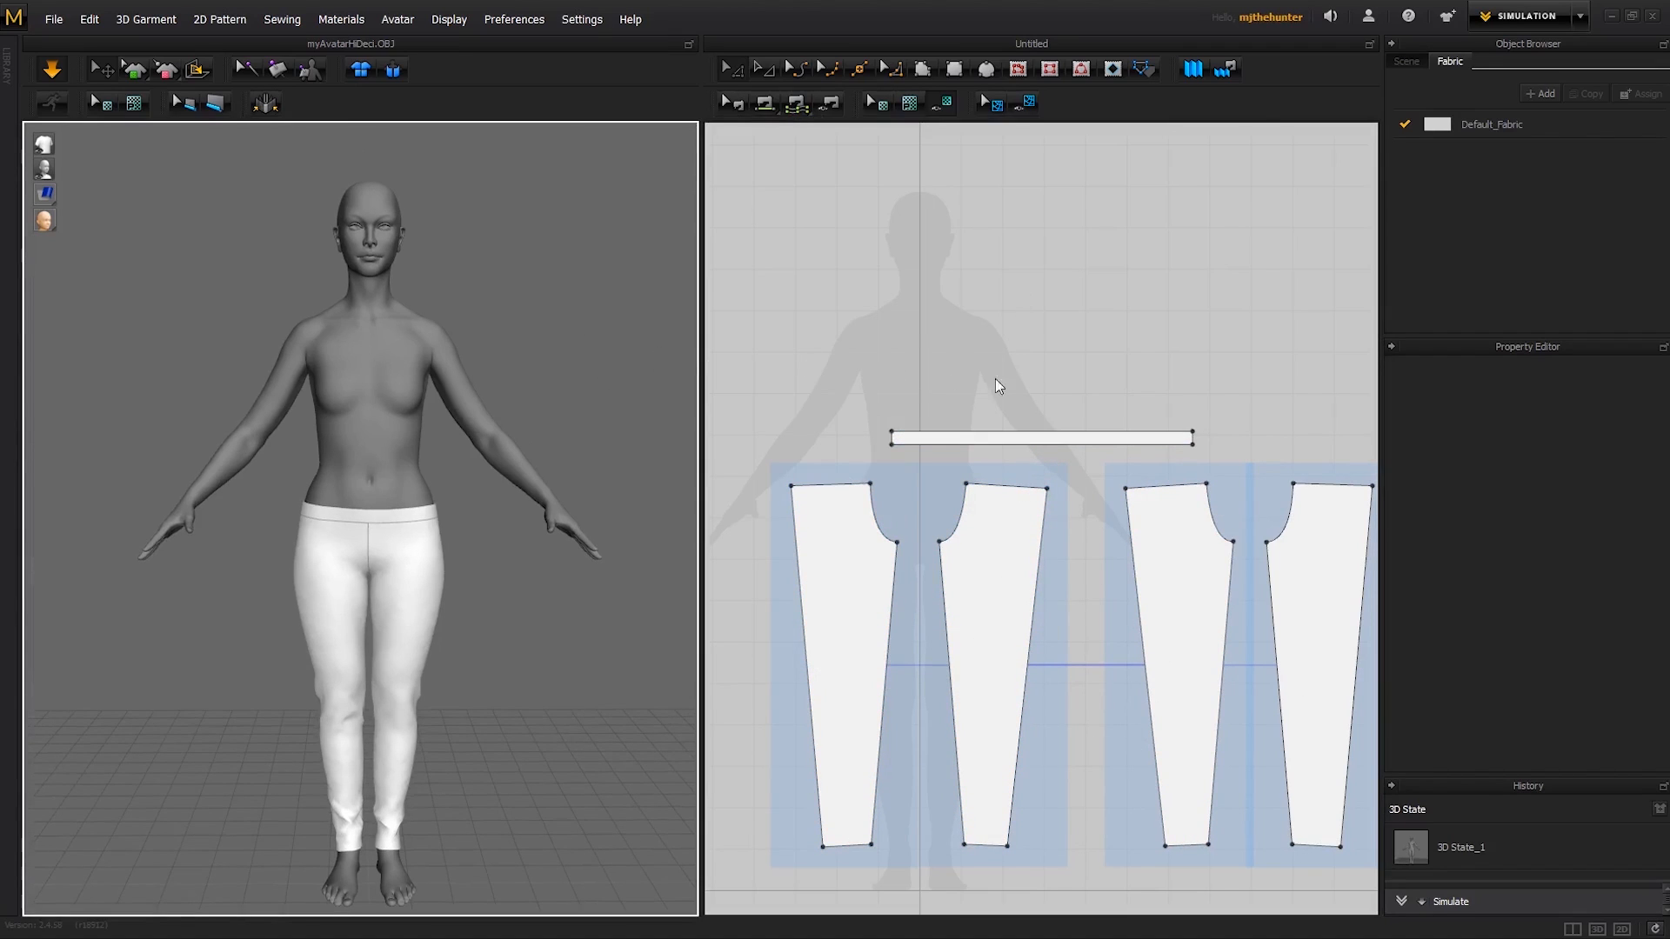
{"action": "scroll", "coordinate": [998, 385], "scroll_direction": "down", "scroll_amount": 3}
{"action": "scroll", "coordinate": [1056, 431], "scroll_direction": "up", "scroll_amount": 2}
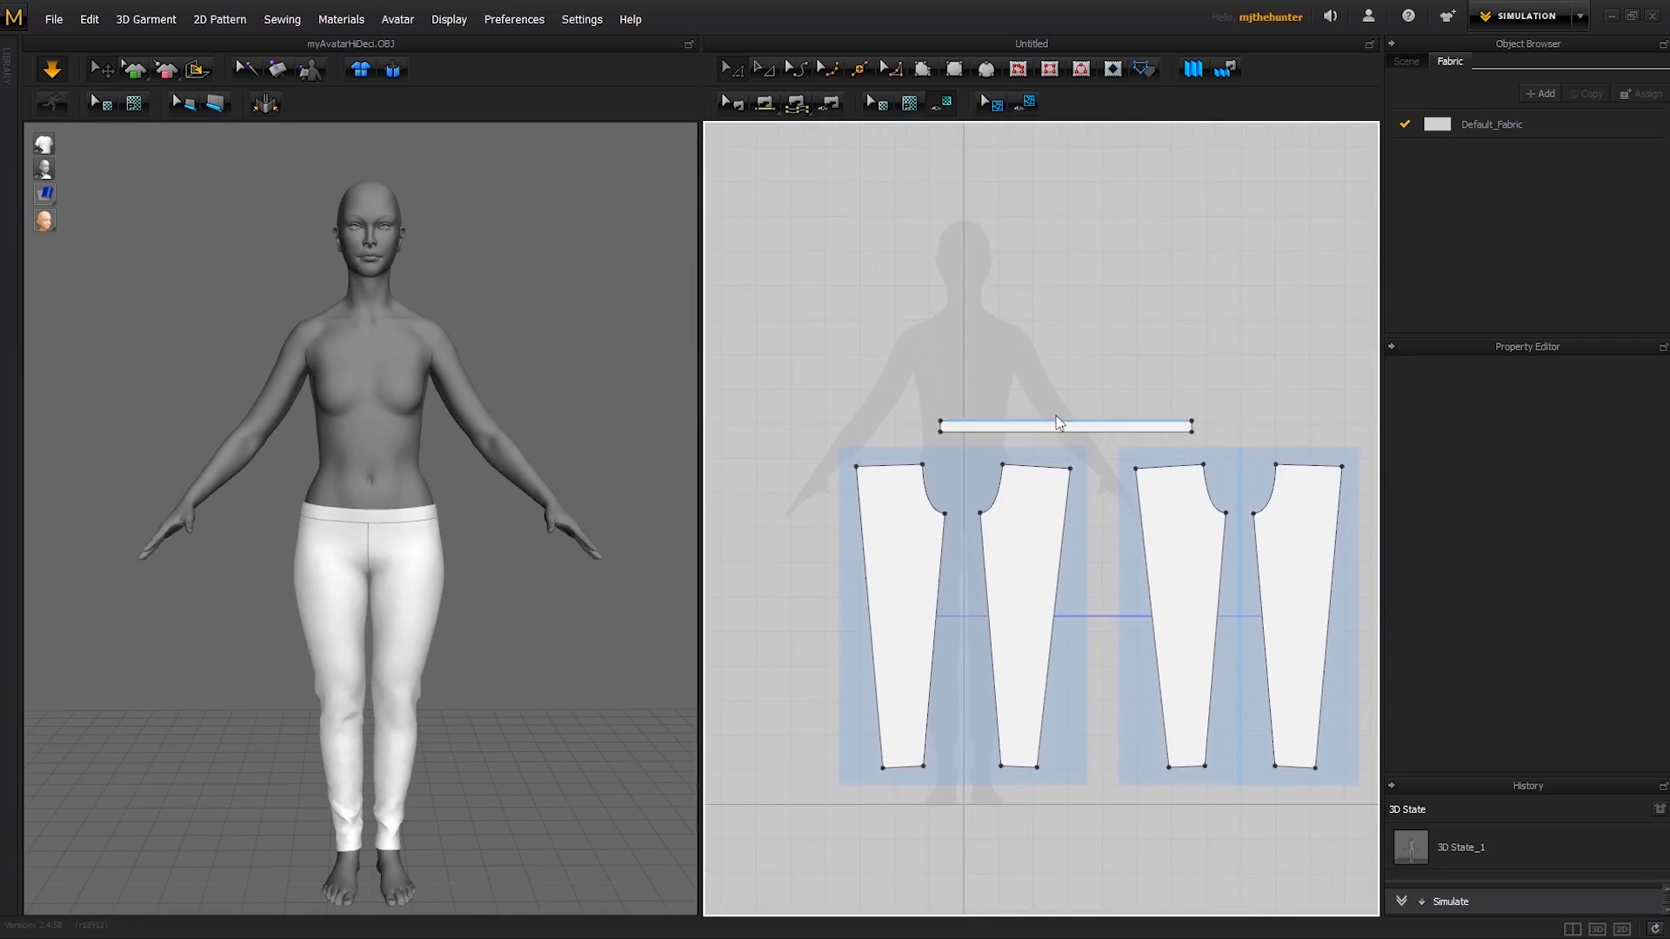
{"action": "left_click", "coordinate": [1063, 423]}
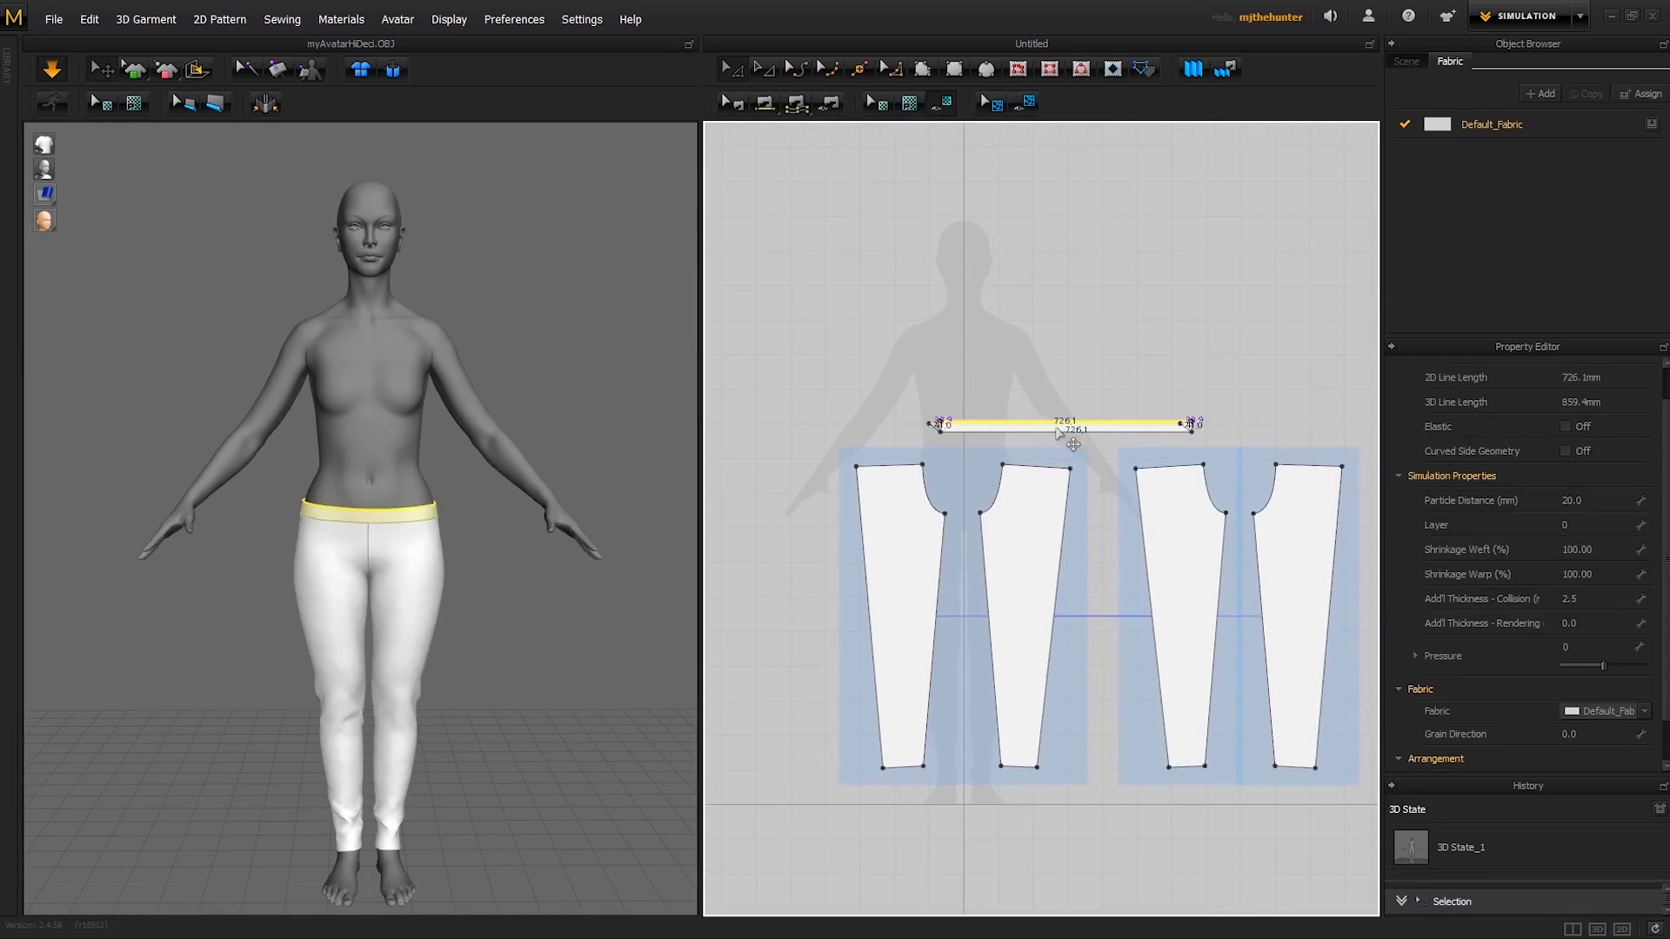
{"action": "scroll", "coordinate": [1053, 344], "scroll_direction": "up", "scroll_amount": 2}
{"action": "left_click", "coordinate": [1046, 360]}
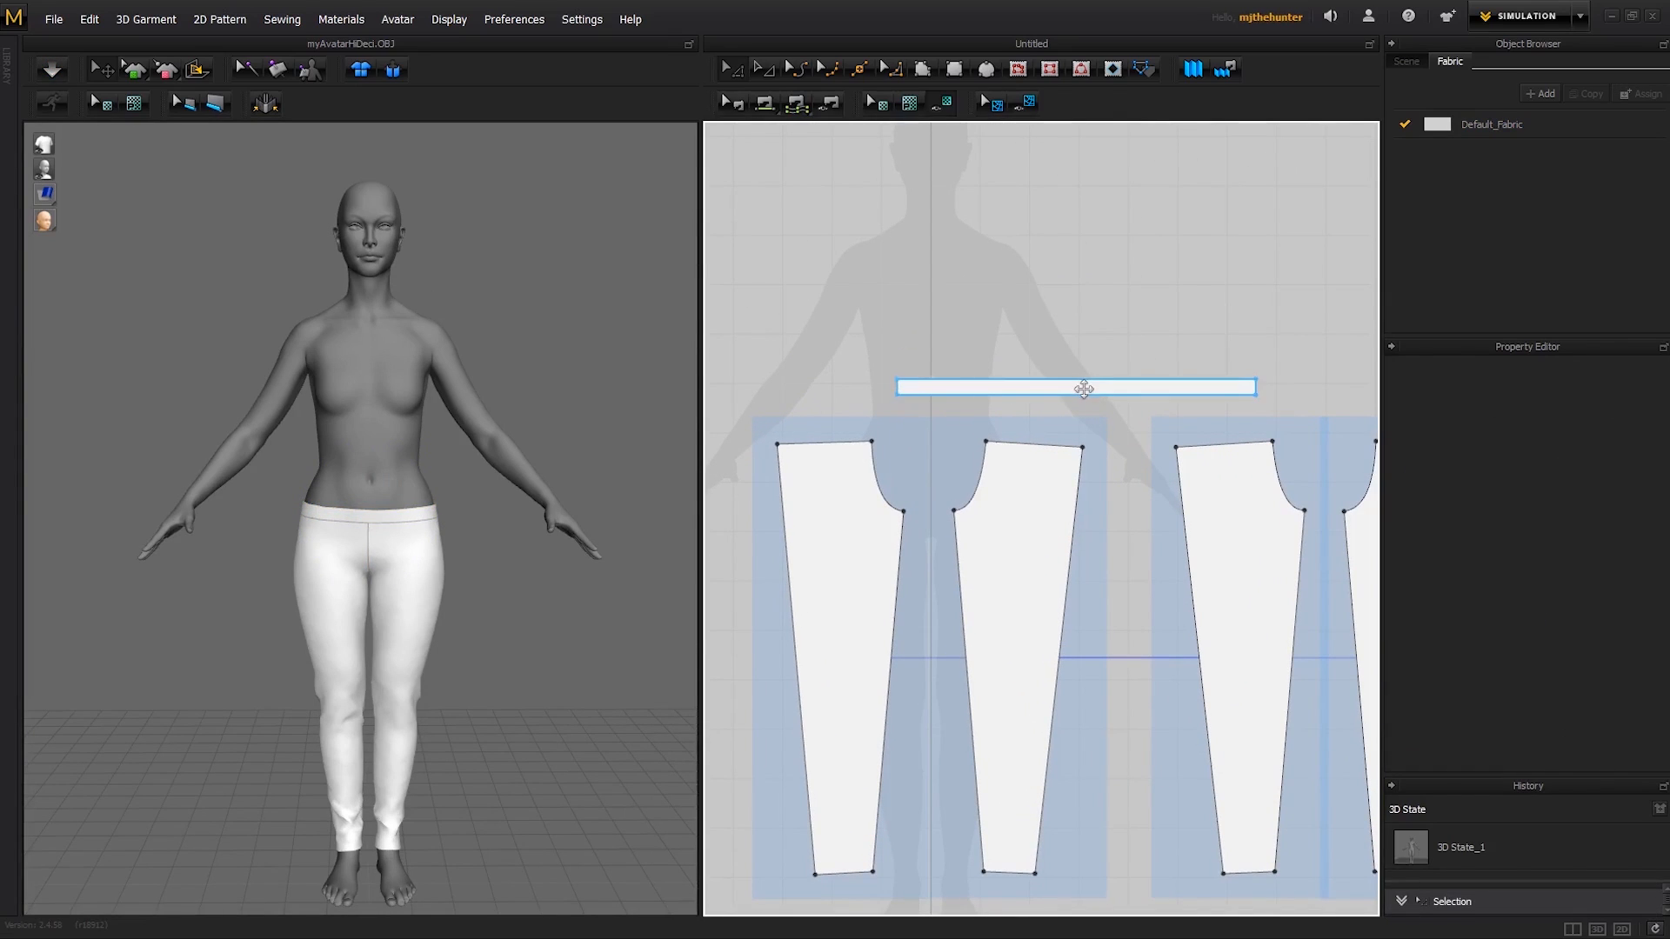
{"action": "left_click_drag", "start_coordinate": [1083, 388], "coordinate": [945, 403]}
{"action": "left_click", "coordinate": [1087, 341]}
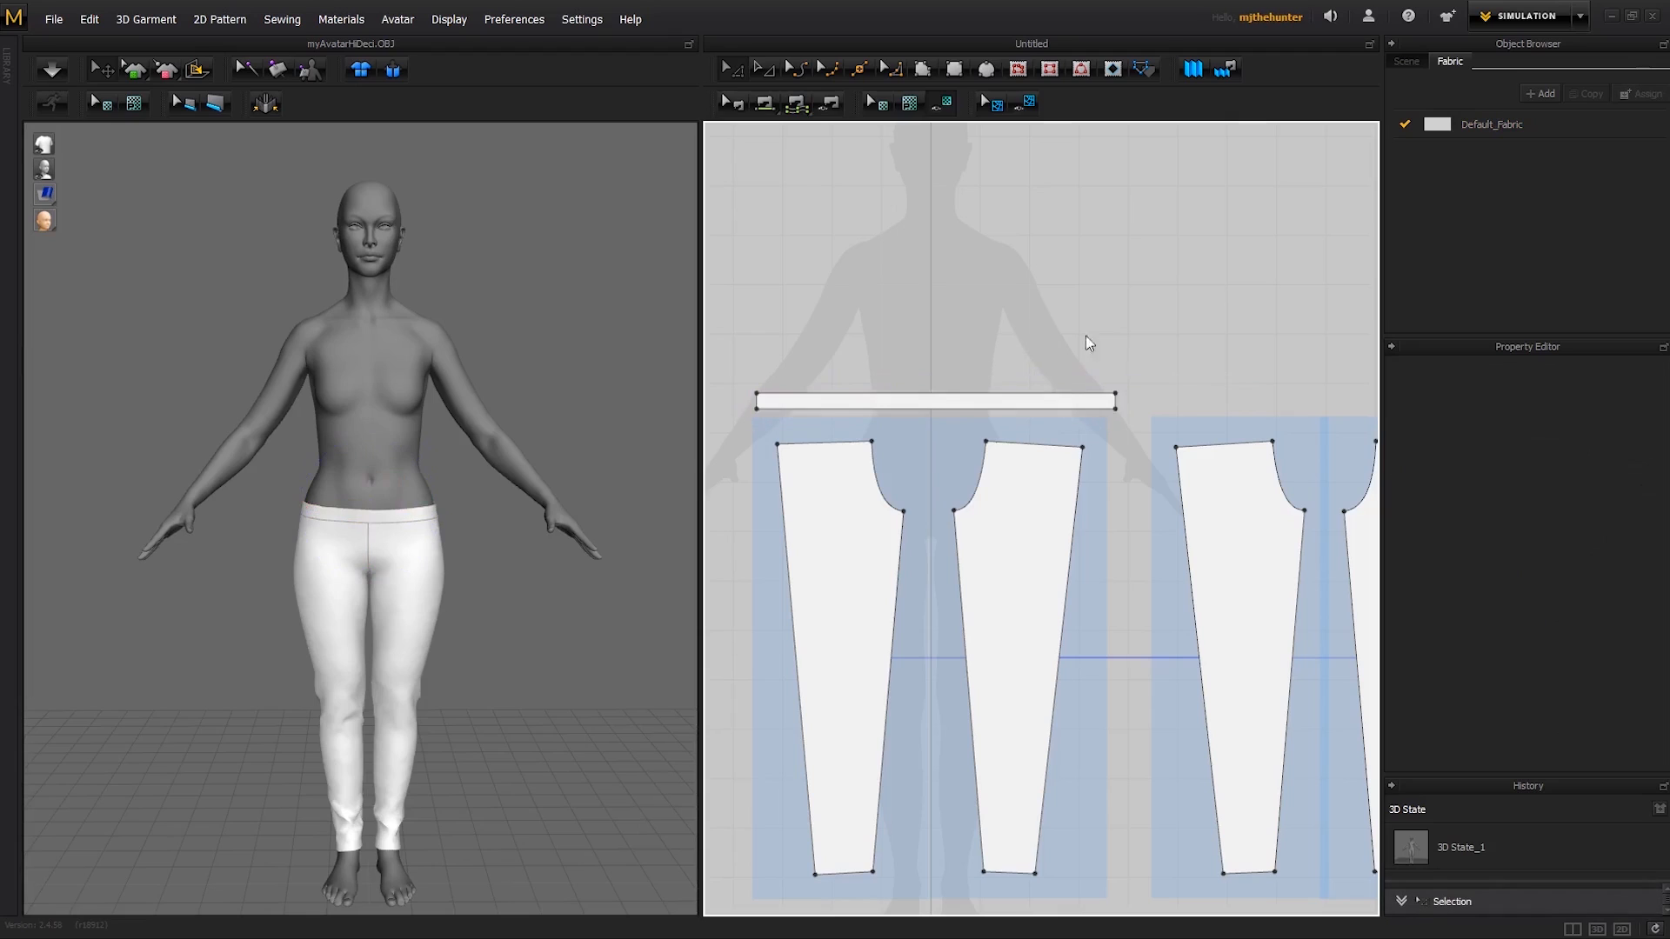
- Select the waistband and all leg patterns and move them down together, clearing the torso area of the 2D silhouette
{"action": "scroll", "coordinate": [1087, 341], "scroll_direction": "down", "scroll_amount": 2}
{"action": "left_click_drag", "start_coordinate": [1025, 628], "coordinate": [766, 878]}
{"action": "left_click_drag", "start_coordinate": [1163, 557], "coordinate": [1159, 659]}
{"action": "left_click", "coordinate": [1096, 418]}
- Draw a half-bodice polygon beside the silhouette's centre line, with a centre edge about 510 mm and a hem about 255 mm long
{"action": "scroll", "coordinate": [1044, 435], "scroll_direction": "up", "scroll_amount": 2}
{"action": "middle_click_drag", "start_coordinate": [1046, 440], "coordinate": [1081, 510]}
{"action": "scroll", "coordinate": [1031, 413], "scroll_direction": "up", "scroll_amount": 2}
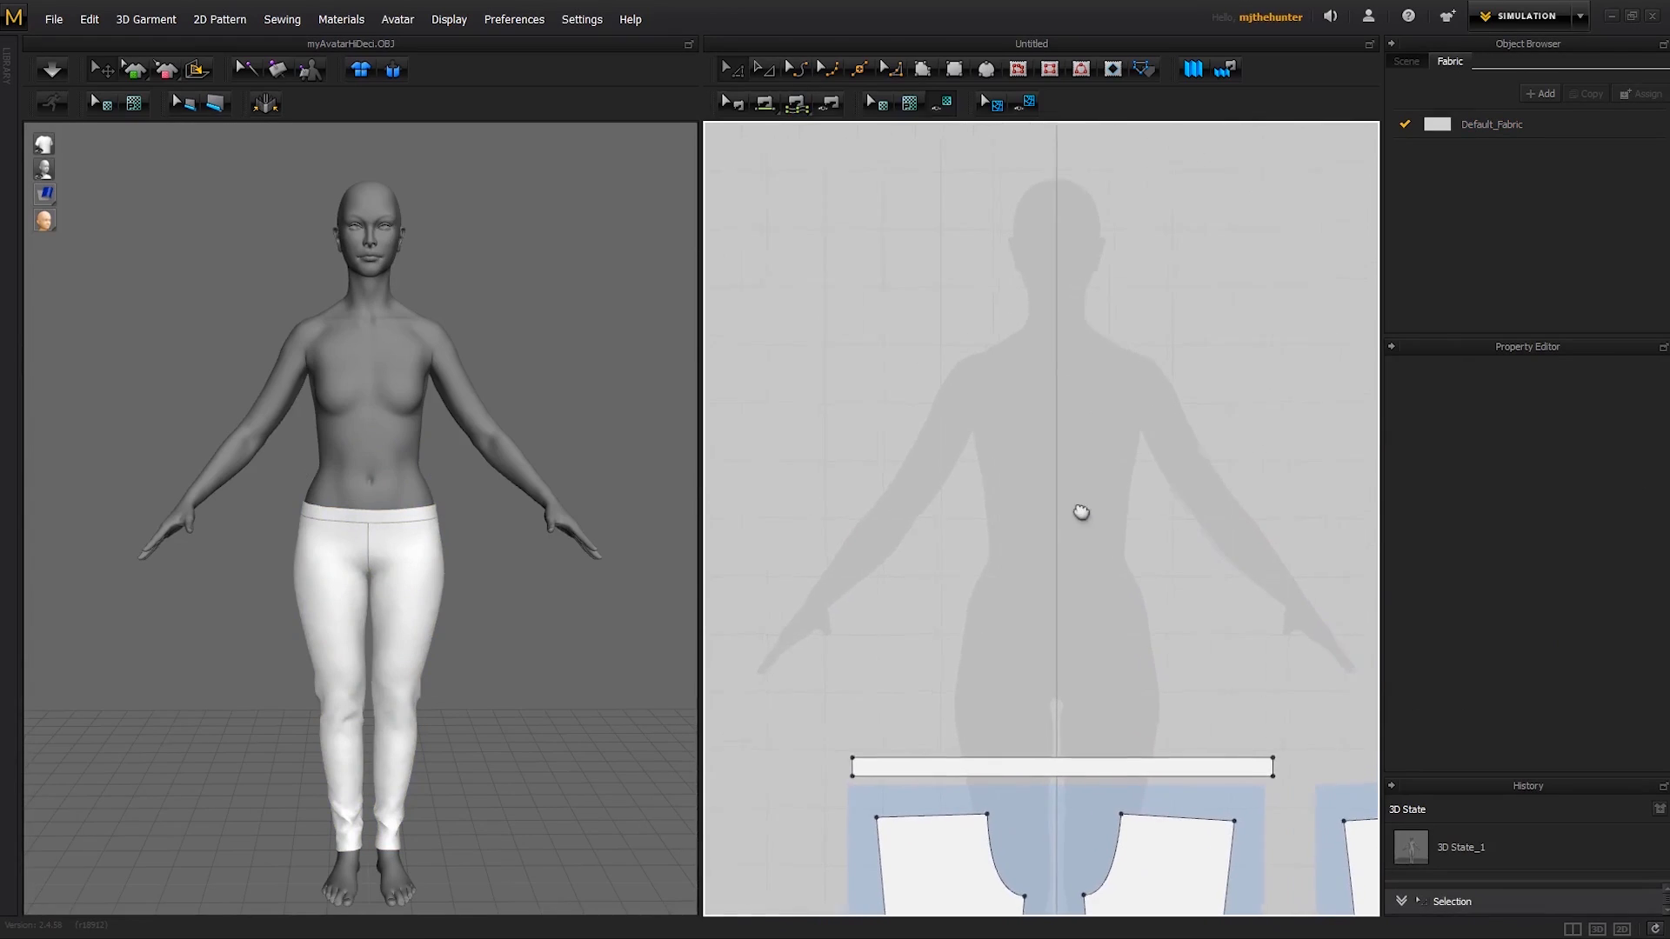
{"action": "scroll", "coordinate": [1060, 474], "scroll_direction": "up", "scroll_amount": 1}
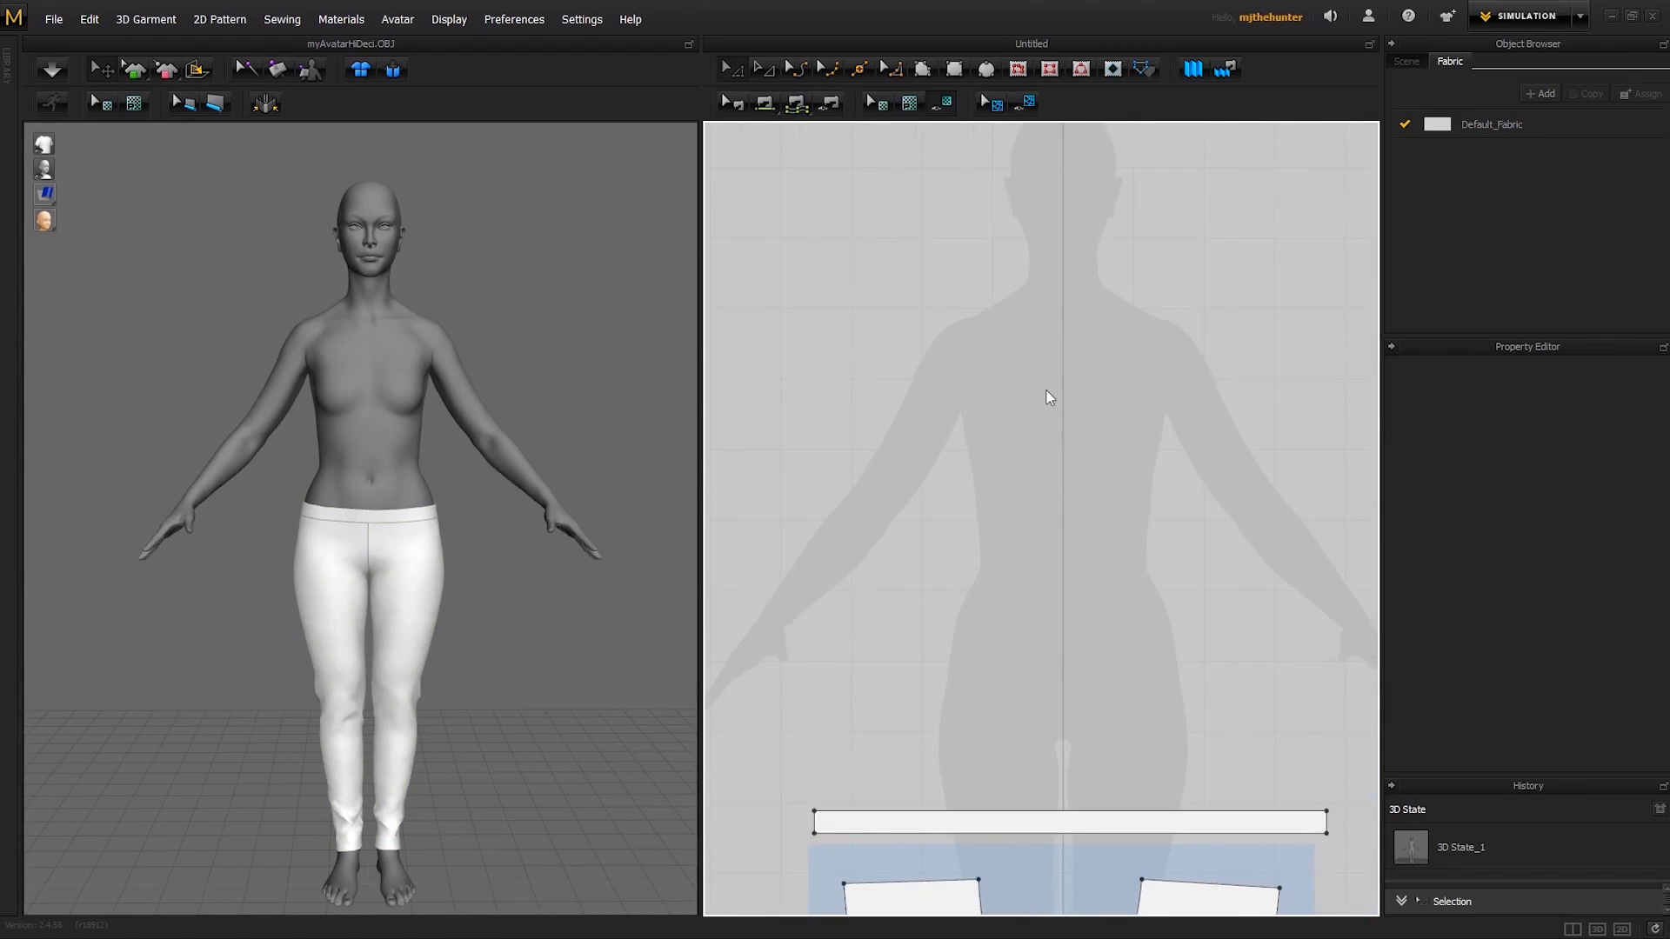
{"action": "left_click", "coordinate": [923, 73]}
{"action": "scroll", "coordinate": [1031, 385], "scroll_direction": "up", "scroll_amount": 1}
{"action": "middle_click_drag", "start_coordinate": [1033, 385], "coordinate": [1006, 415]}
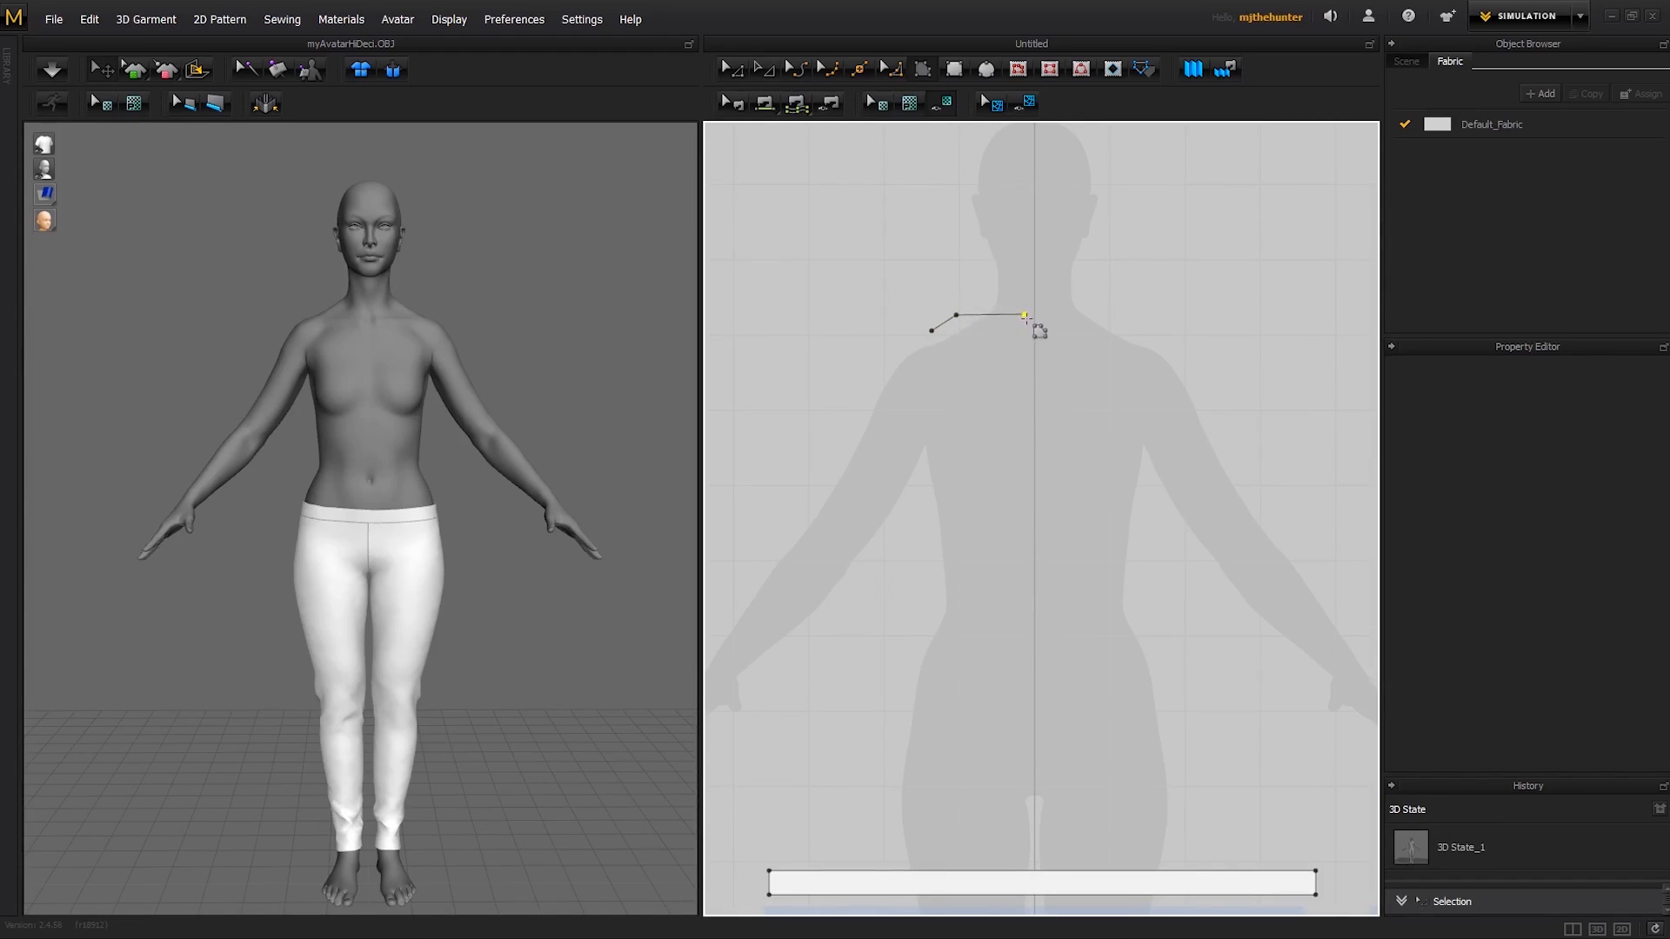
{"action": "left_click", "coordinate": [1025, 315]}
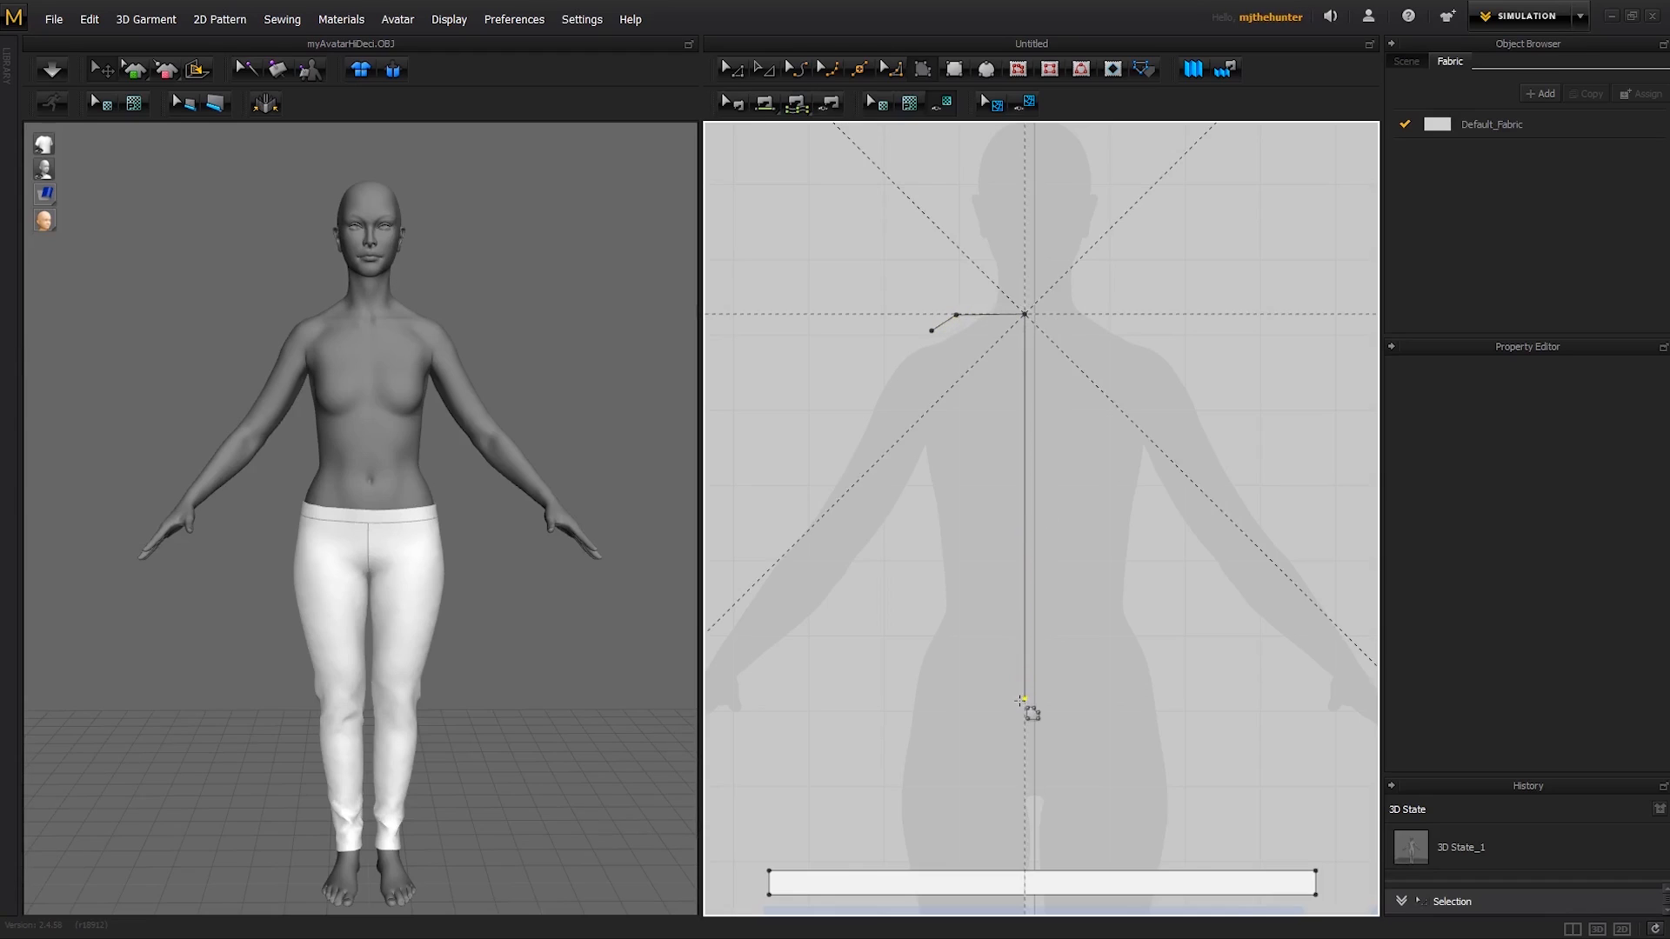
{"action": "left_click", "coordinate": [1024, 698]}
{"action": "left_click", "coordinate": [833, 700]}
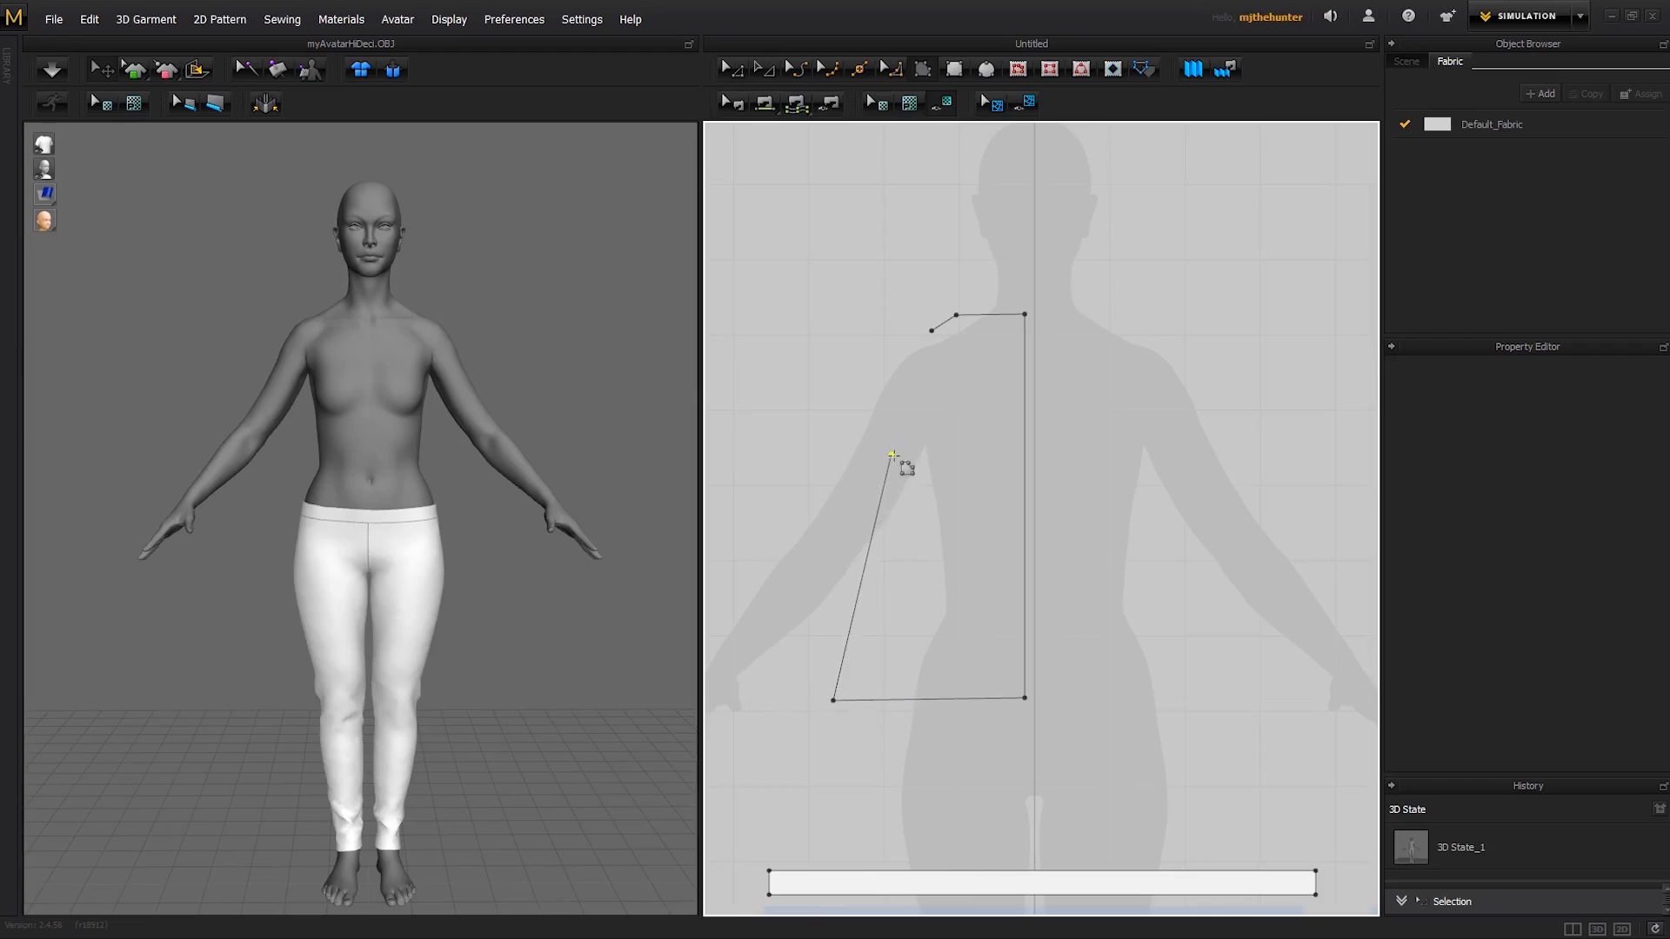
{"action": "left_click", "coordinate": [890, 456]}
{"action": "left_click", "coordinate": [932, 332]}
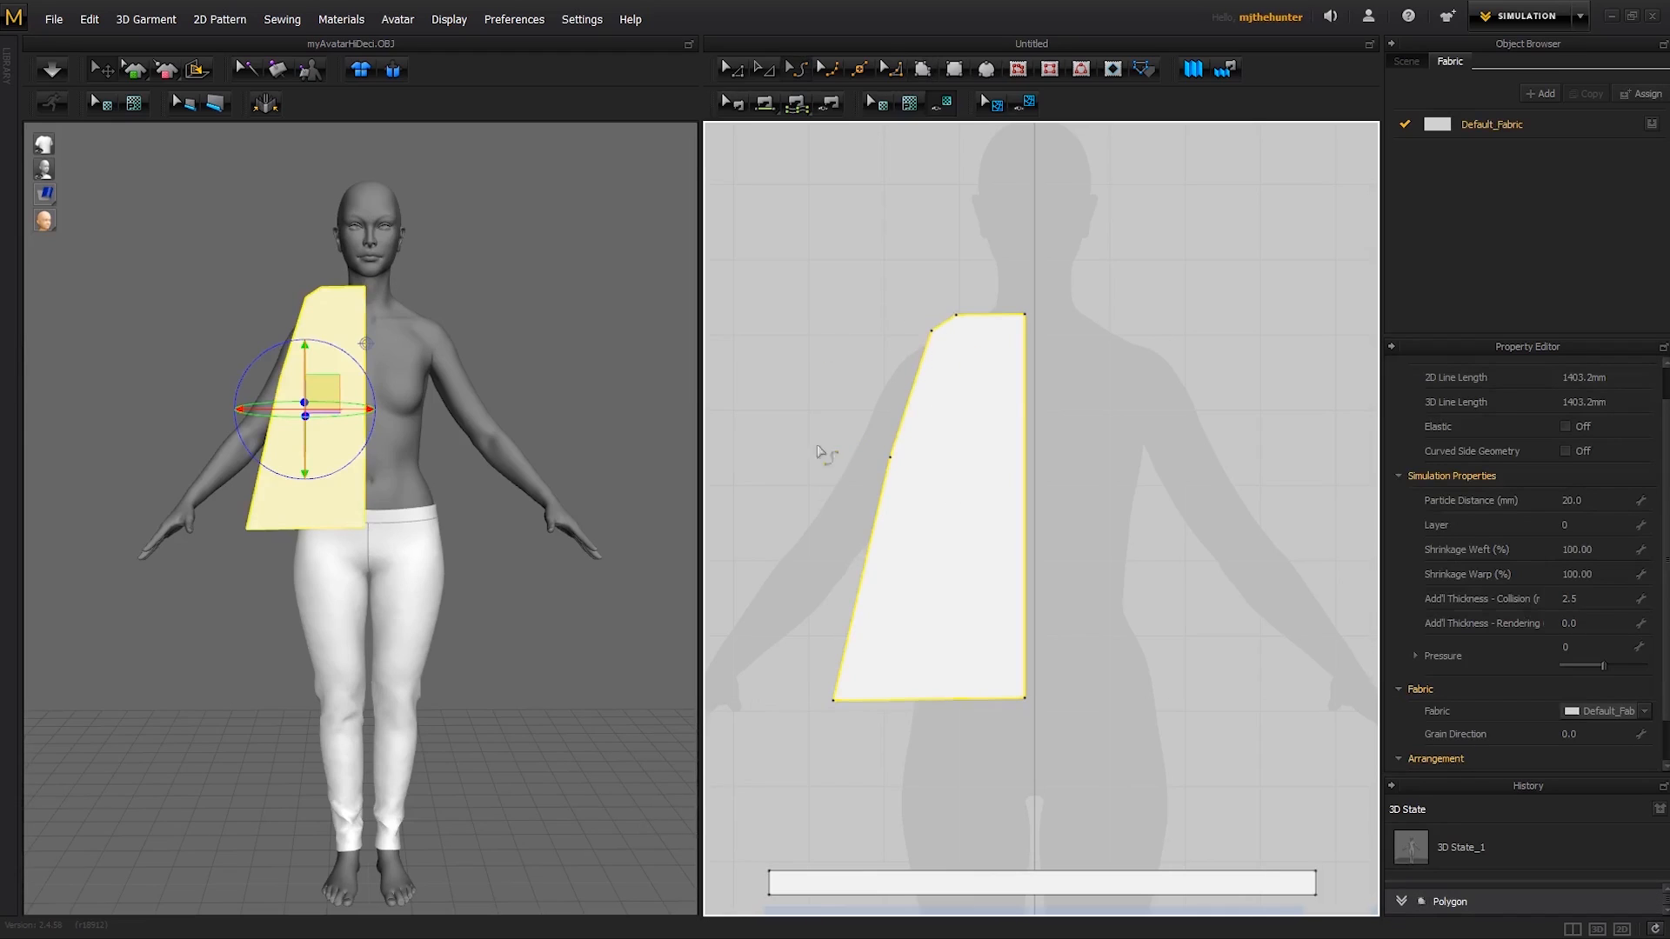
- Curve the bodice's armhole edge inward between the shoulder and the underarm point
{"action": "scroll", "coordinate": [1085, 406], "scroll_direction": "up", "scroll_amount": 1}
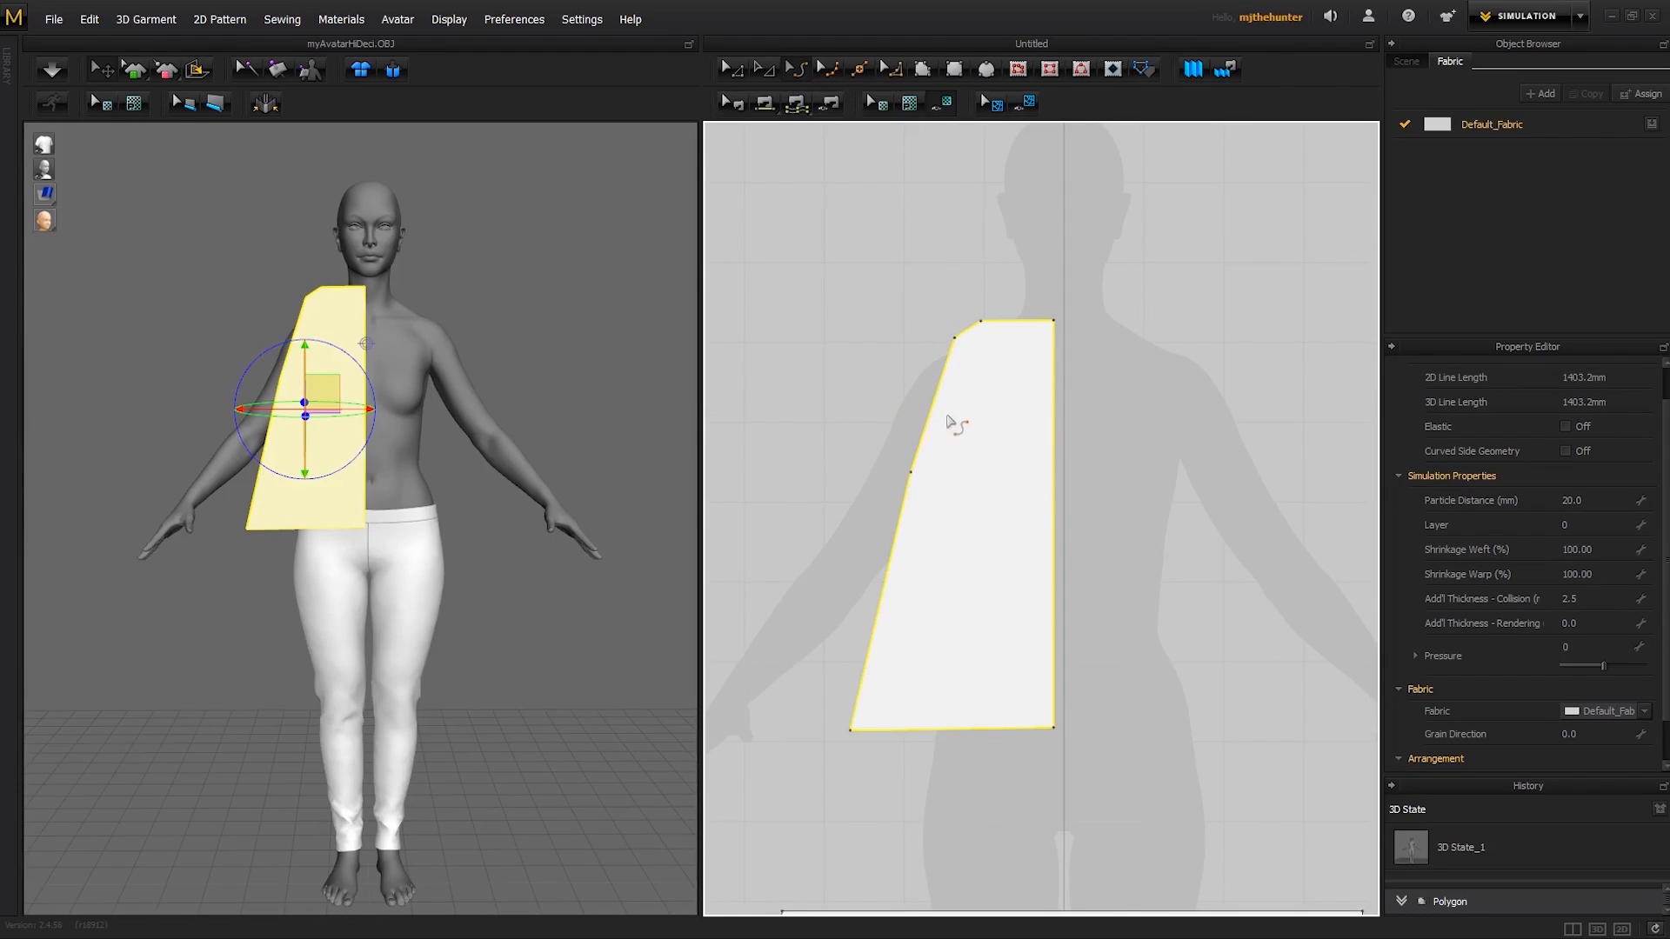
{"action": "left_click_drag", "start_coordinate": [939, 409], "coordinate": [985, 432]}
{"action": "key", "text": "z"}
{"action": "left_click", "coordinate": [893, 345]}
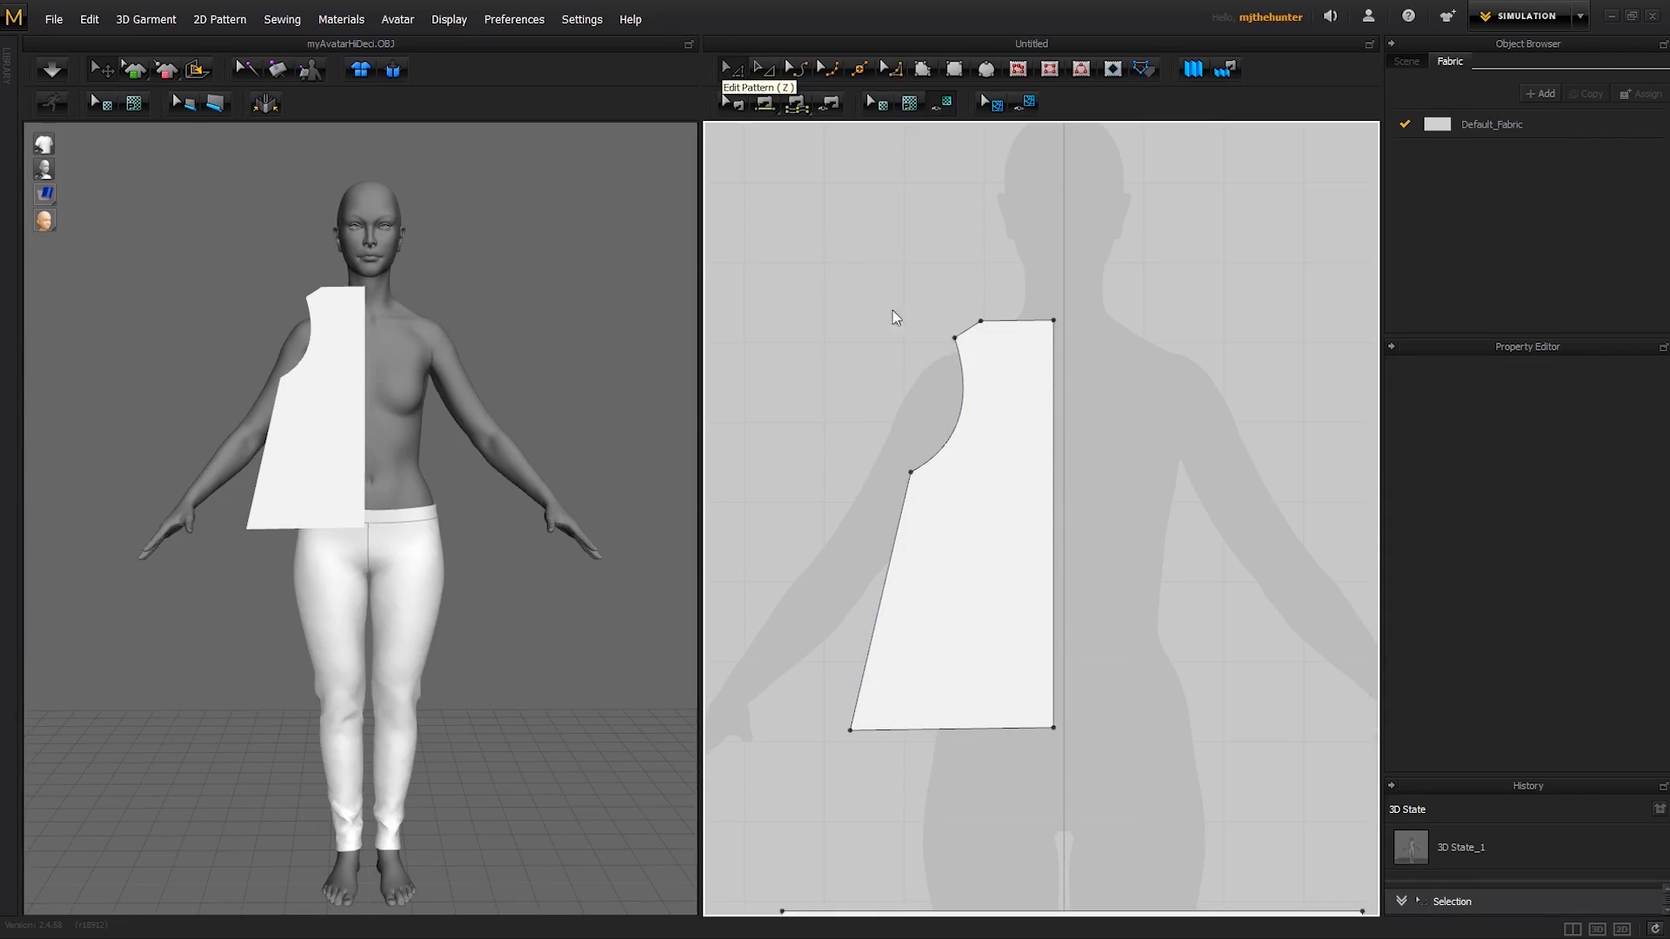
- Shift the bodice's outer shoulder point slightly inward and bring the outer hem corner in until the side edge is nearly vertical
{"action": "left_click", "coordinate": [967, 349]}
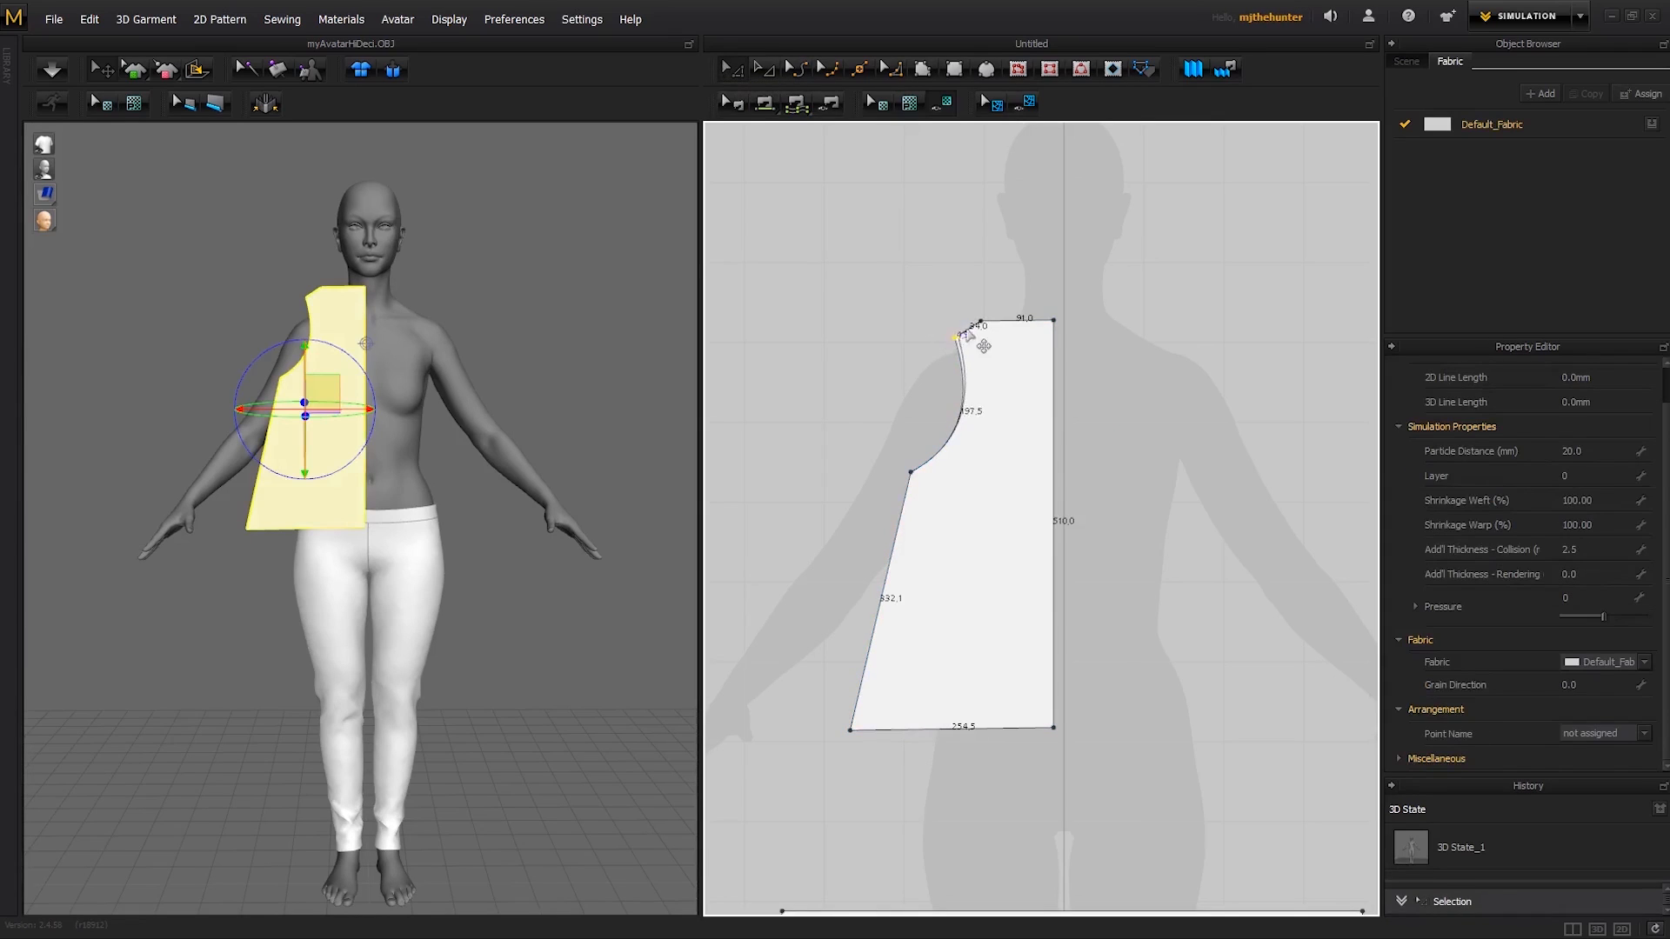
{"action": "key", "text": "v"}
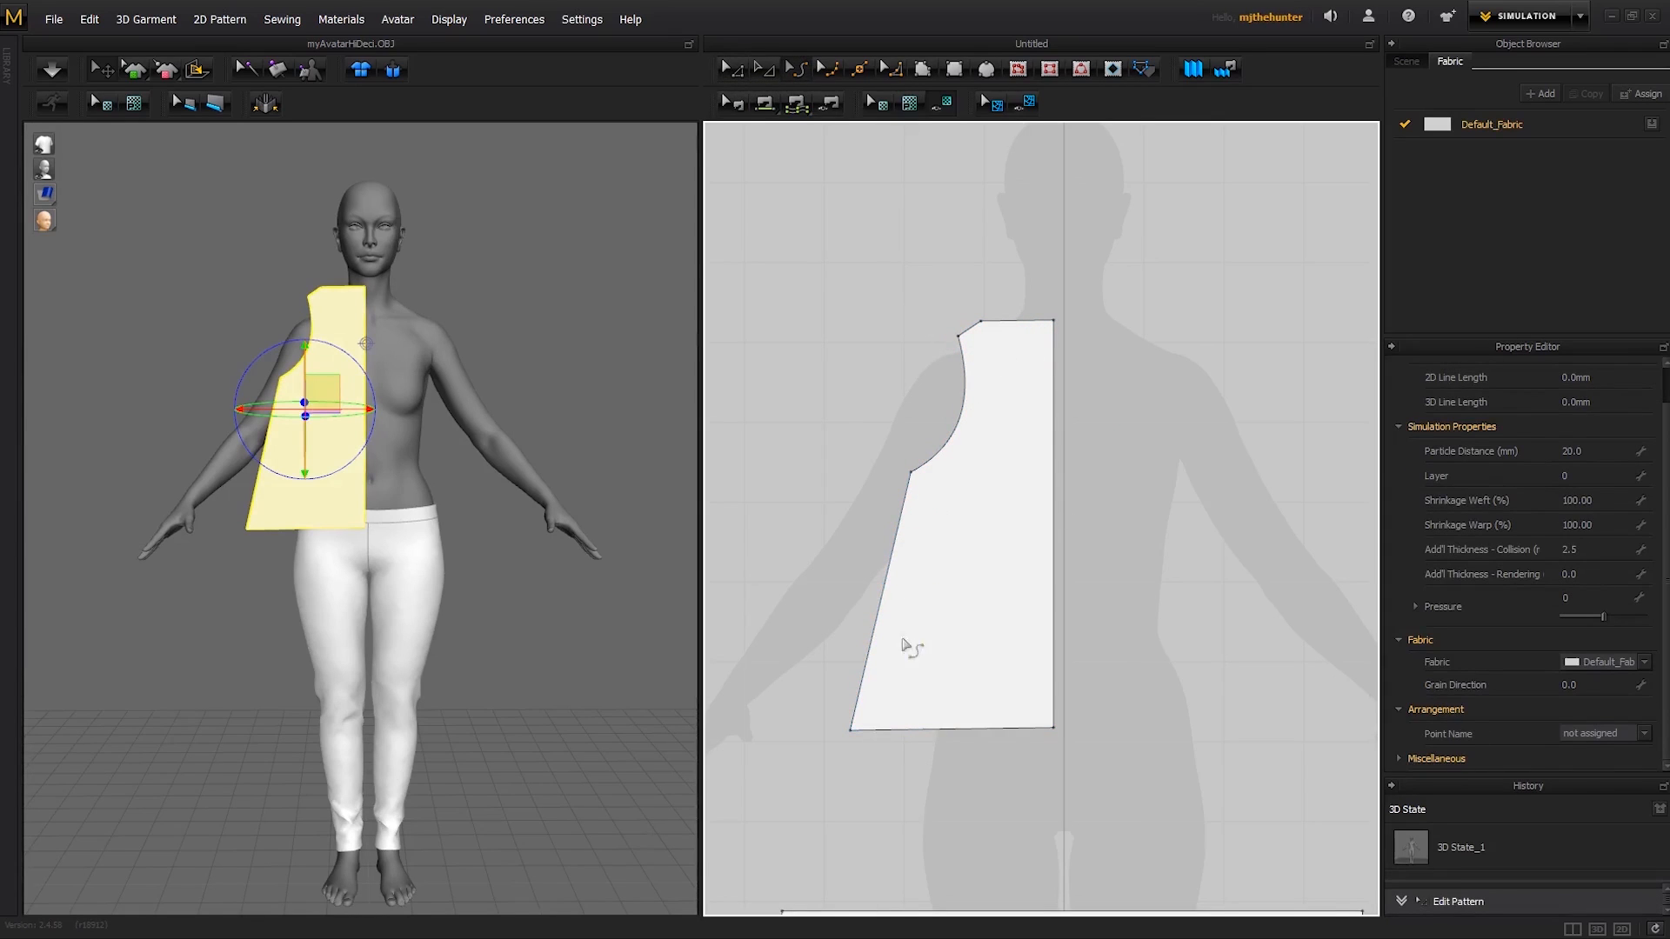
{"action": "left_click_drag", "start_coordinate": [851, 729], "coordinate": [906, 733]}
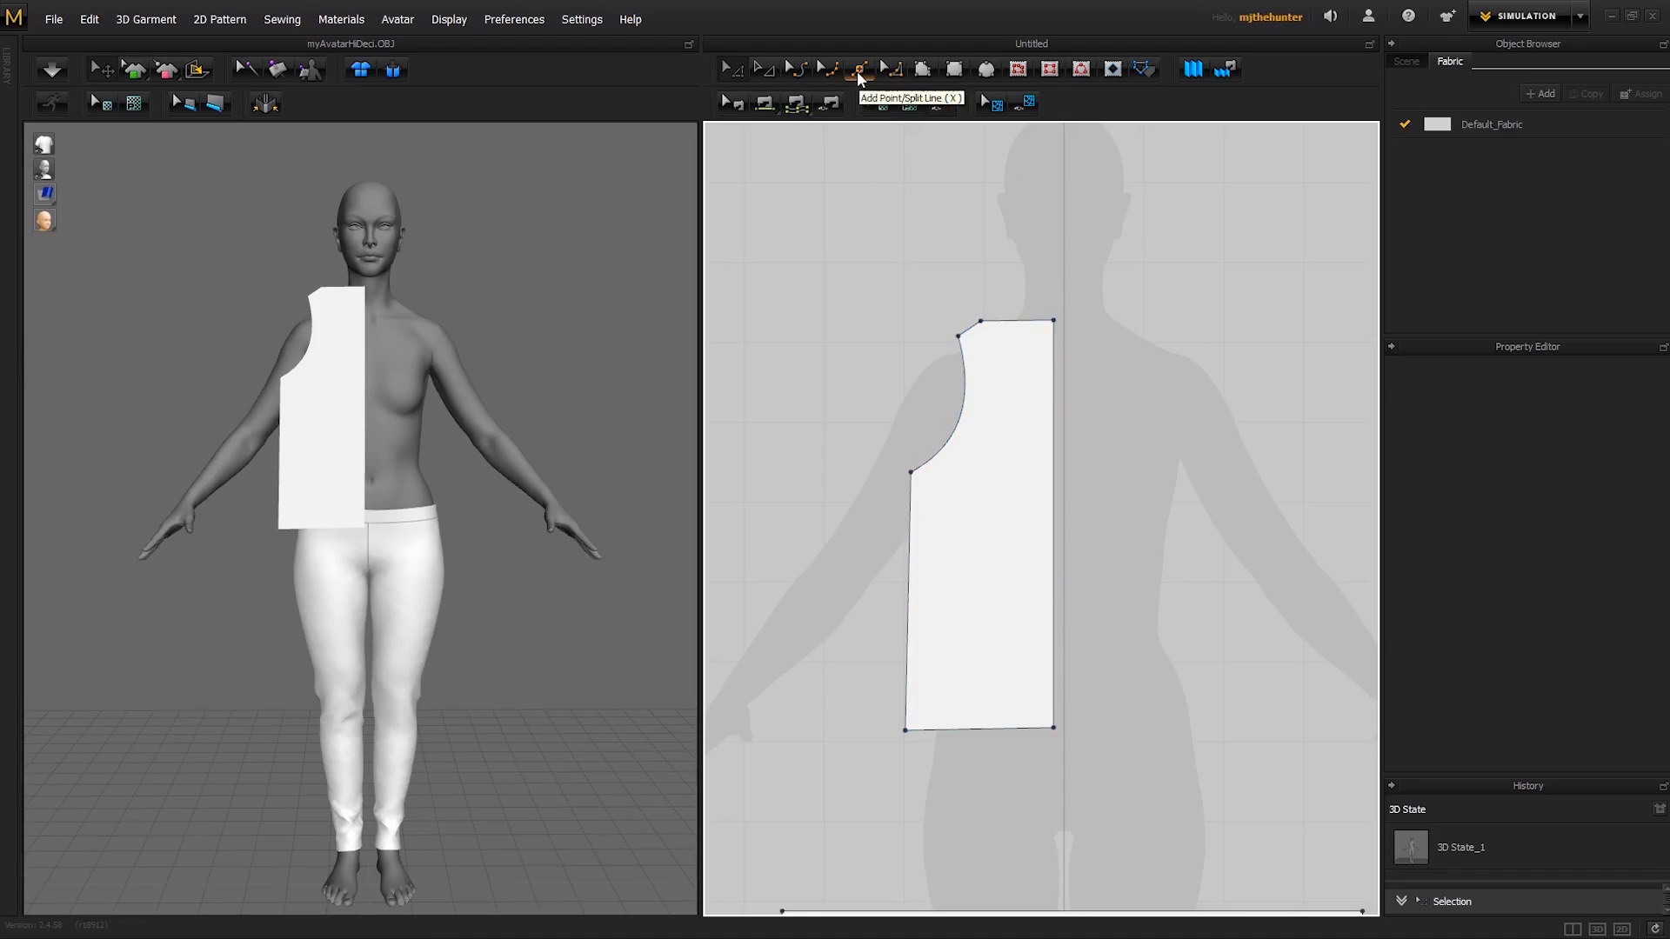
- Try splitting the bodice's centre edge by adding two points along it, and undo both
{"action": "key", "text": "x"}
{"action": "left_click", "coordinate": [1053, 390]}
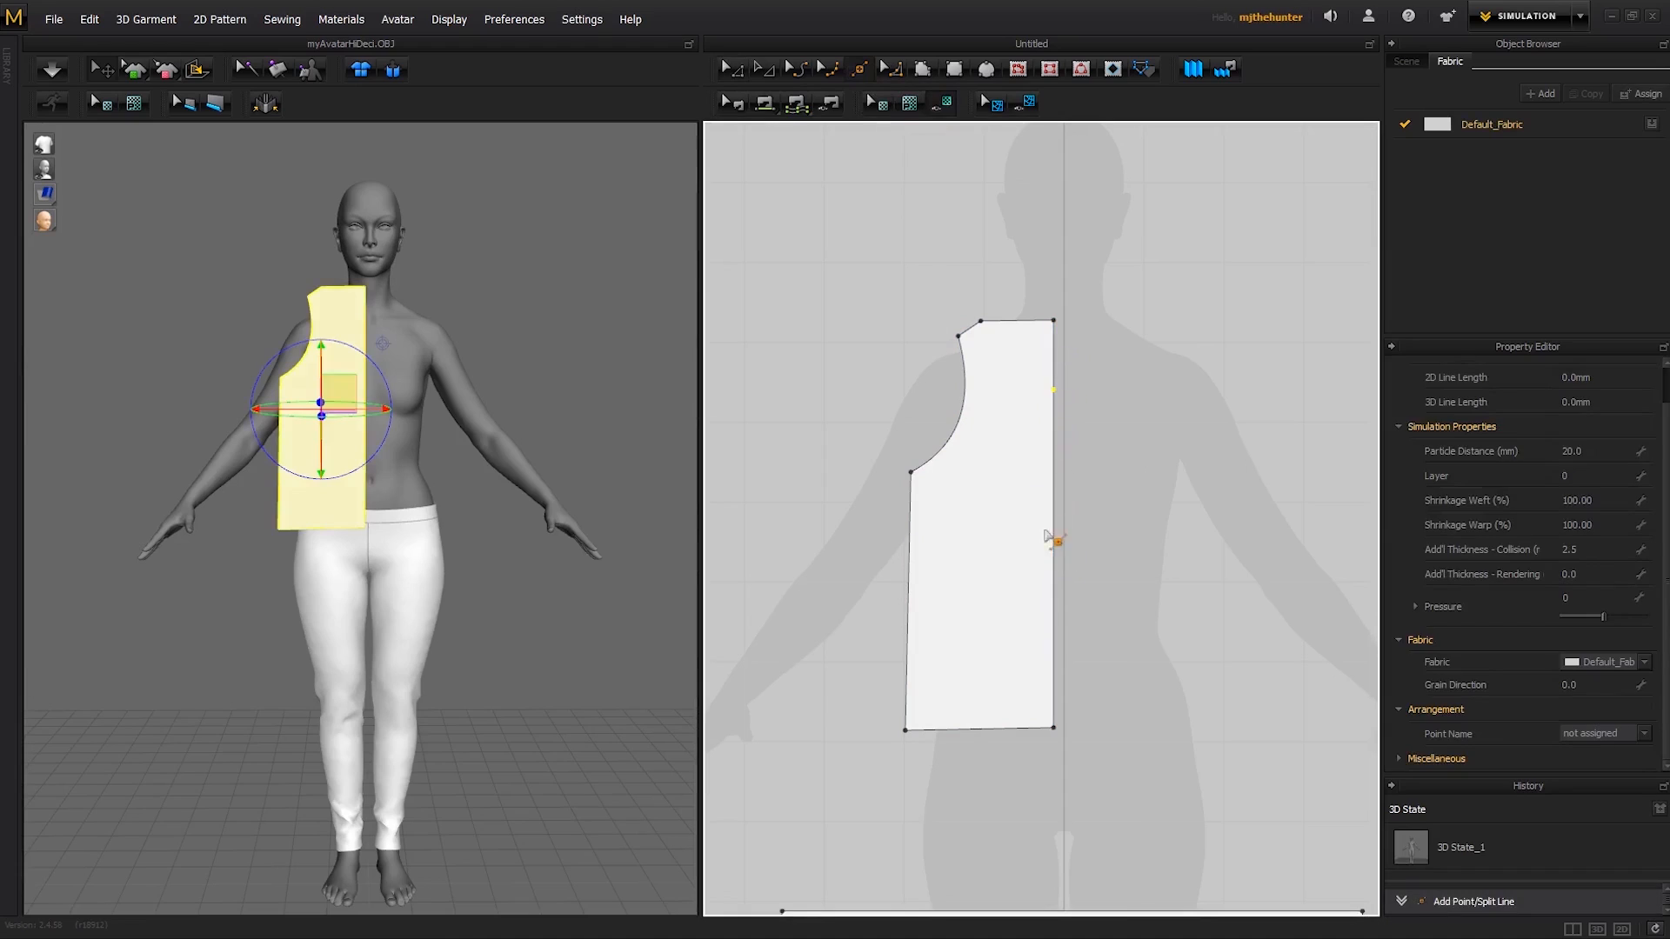
{"action": "left_click", "coordinate": [1051, 563]}
{"action": "key", "text": "ctrl+z"}
{"action": "key", "text": "ctrl+z"}
- Preview a uniform split of the bodice's centre edge into 4 segments and cancel it
{"action": "key", "text": "a"}
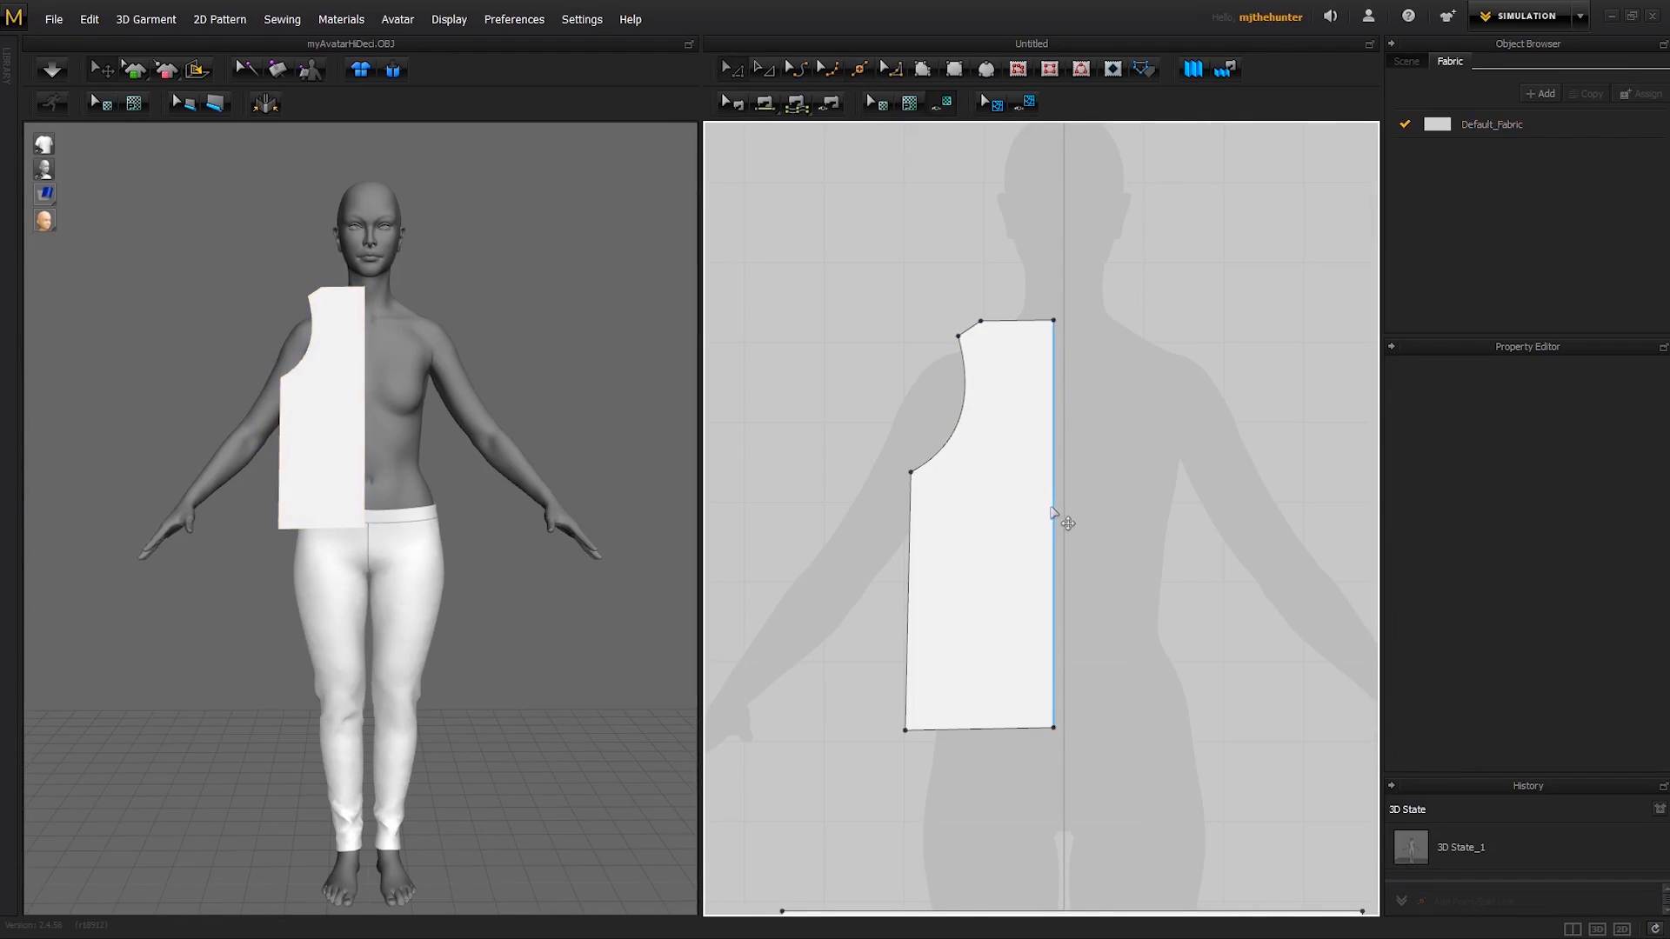
{"action": "right_click", "coordinate": [1053, 513]}
{"action": "left_click", "coordinate": [1094, 548]}
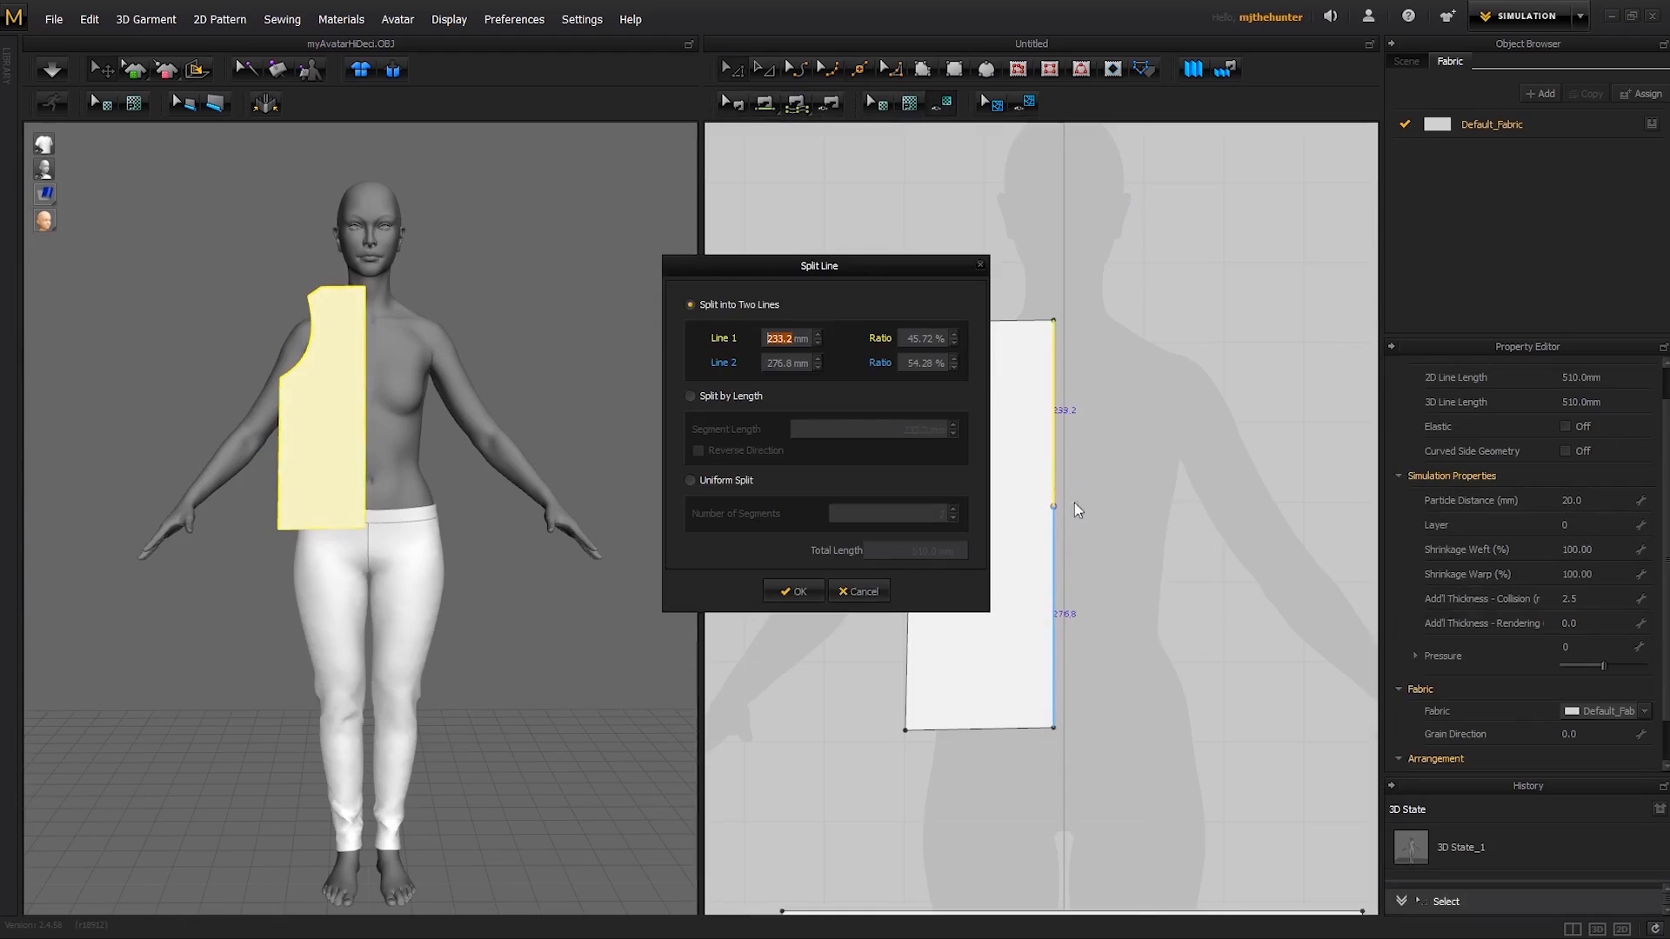
{"action": "left_click", "coordinate": [695, 481]}
{"action": "left_click", "coordinate": [954, 510]}
{"action": "left_click", "coordinate": [954, 510]}
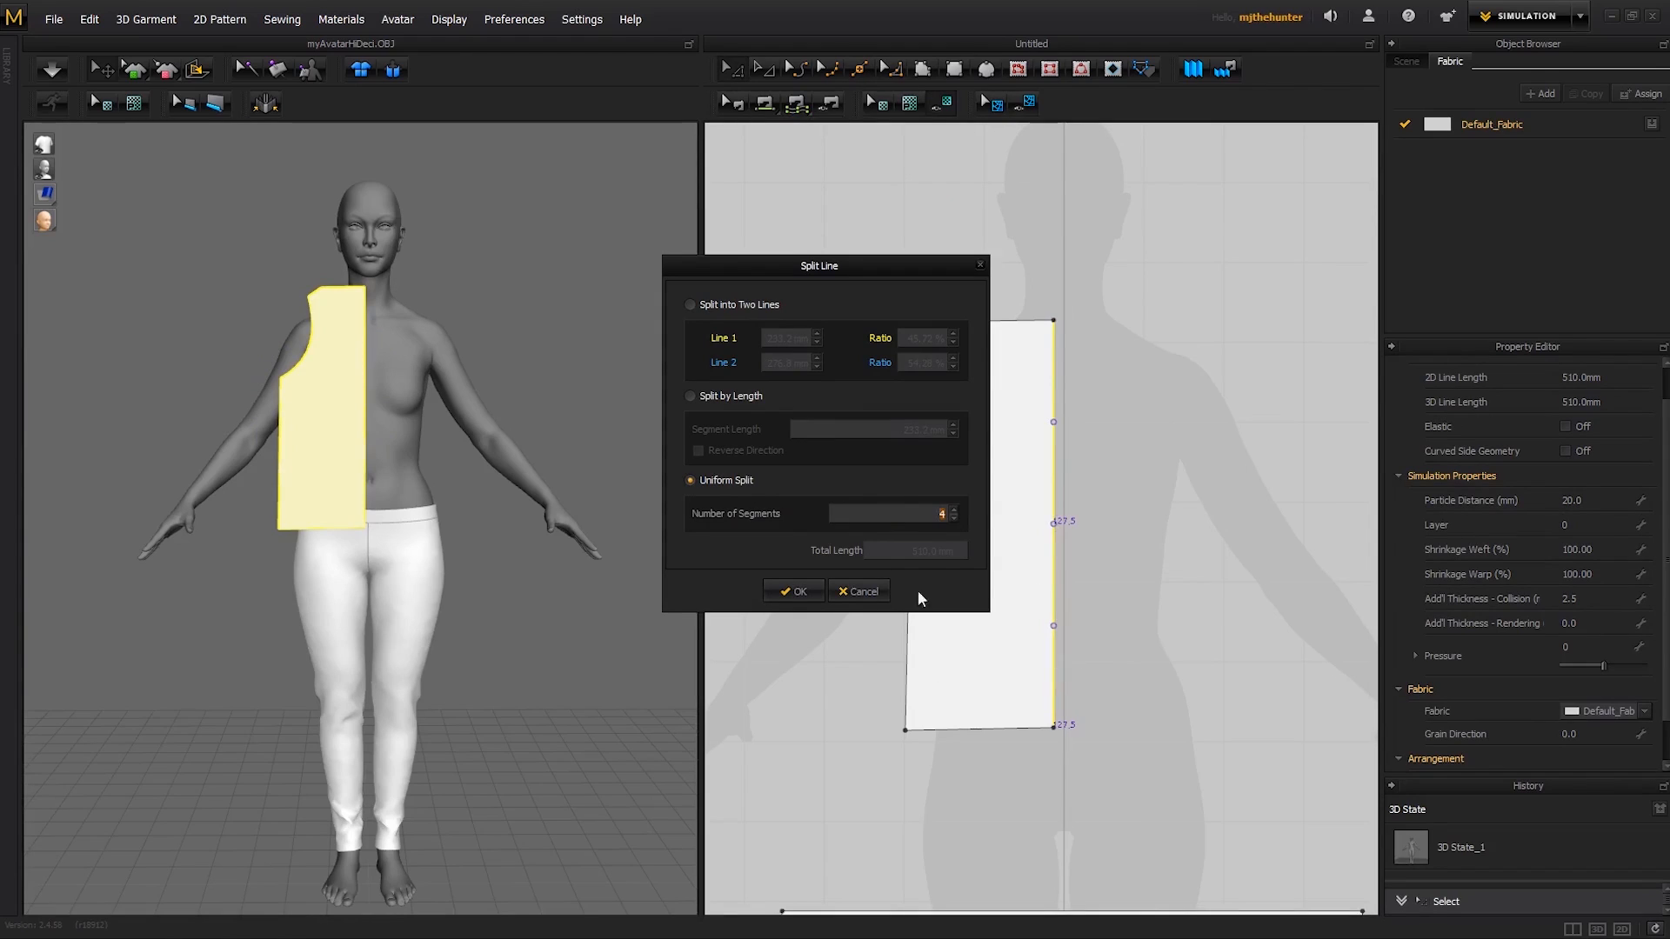
{"action": "left_click", "coordinate": [855, 593]}
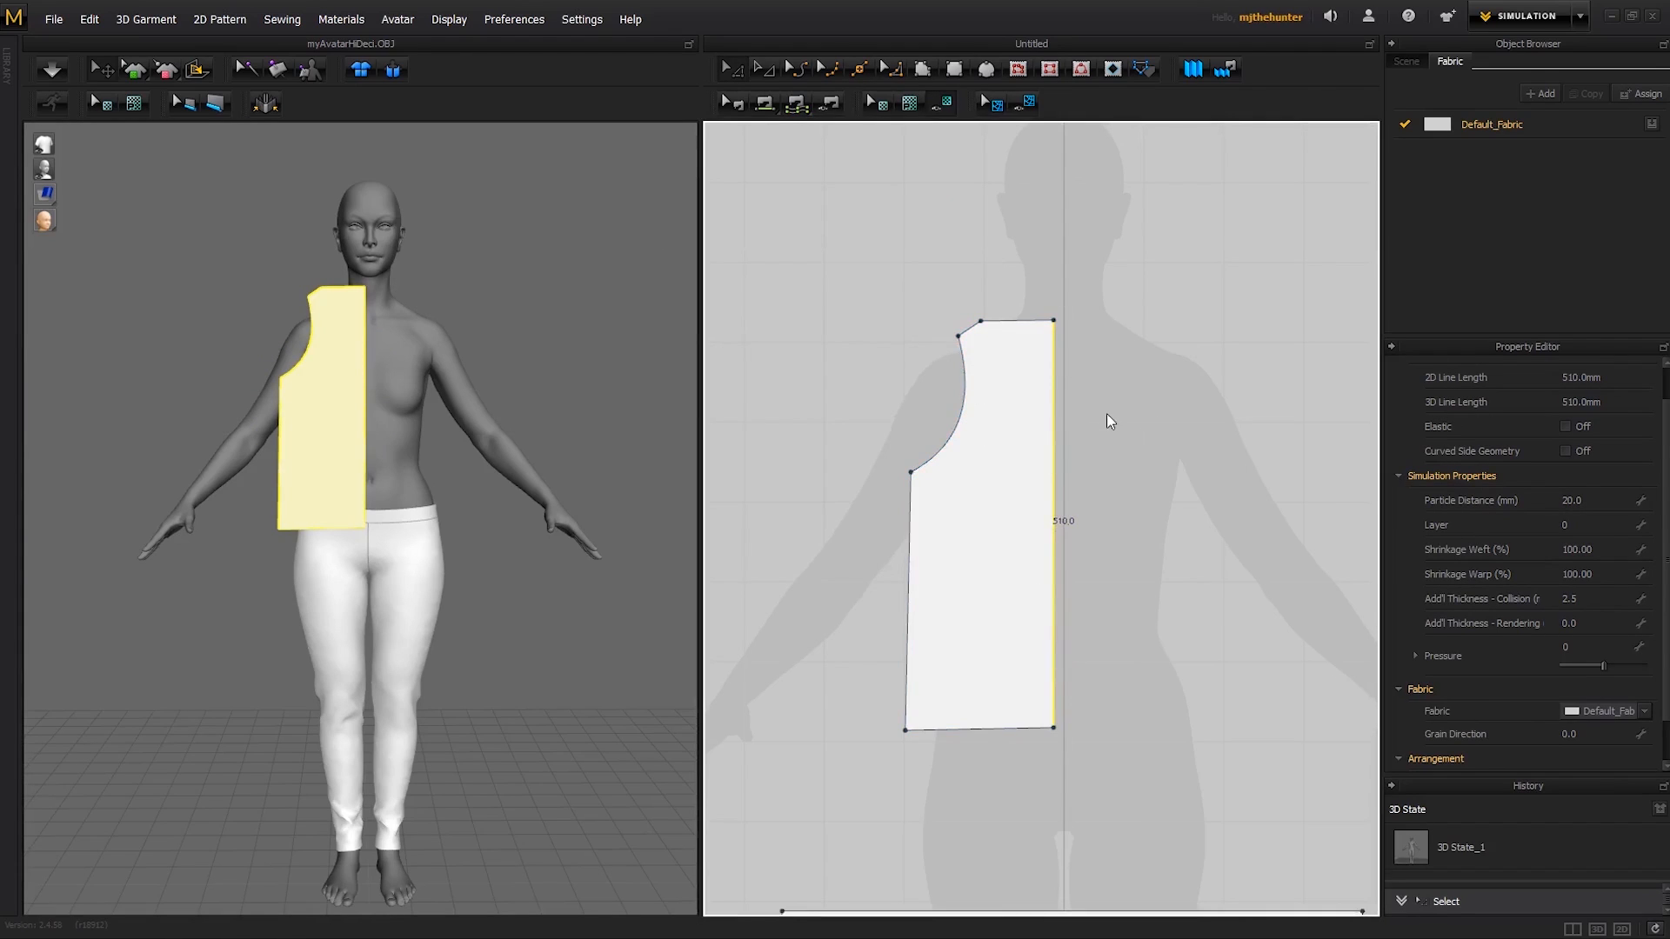
- Lower the bodice's top centre point straight down the centre edge to shape a slanted V-neckline
{"action": "left_click", "coordinate": [1047, 275]}
{"action": "scroll", "coordinate": [1073, 402], "scroll_direction": "up", "scroll_amount": 2}
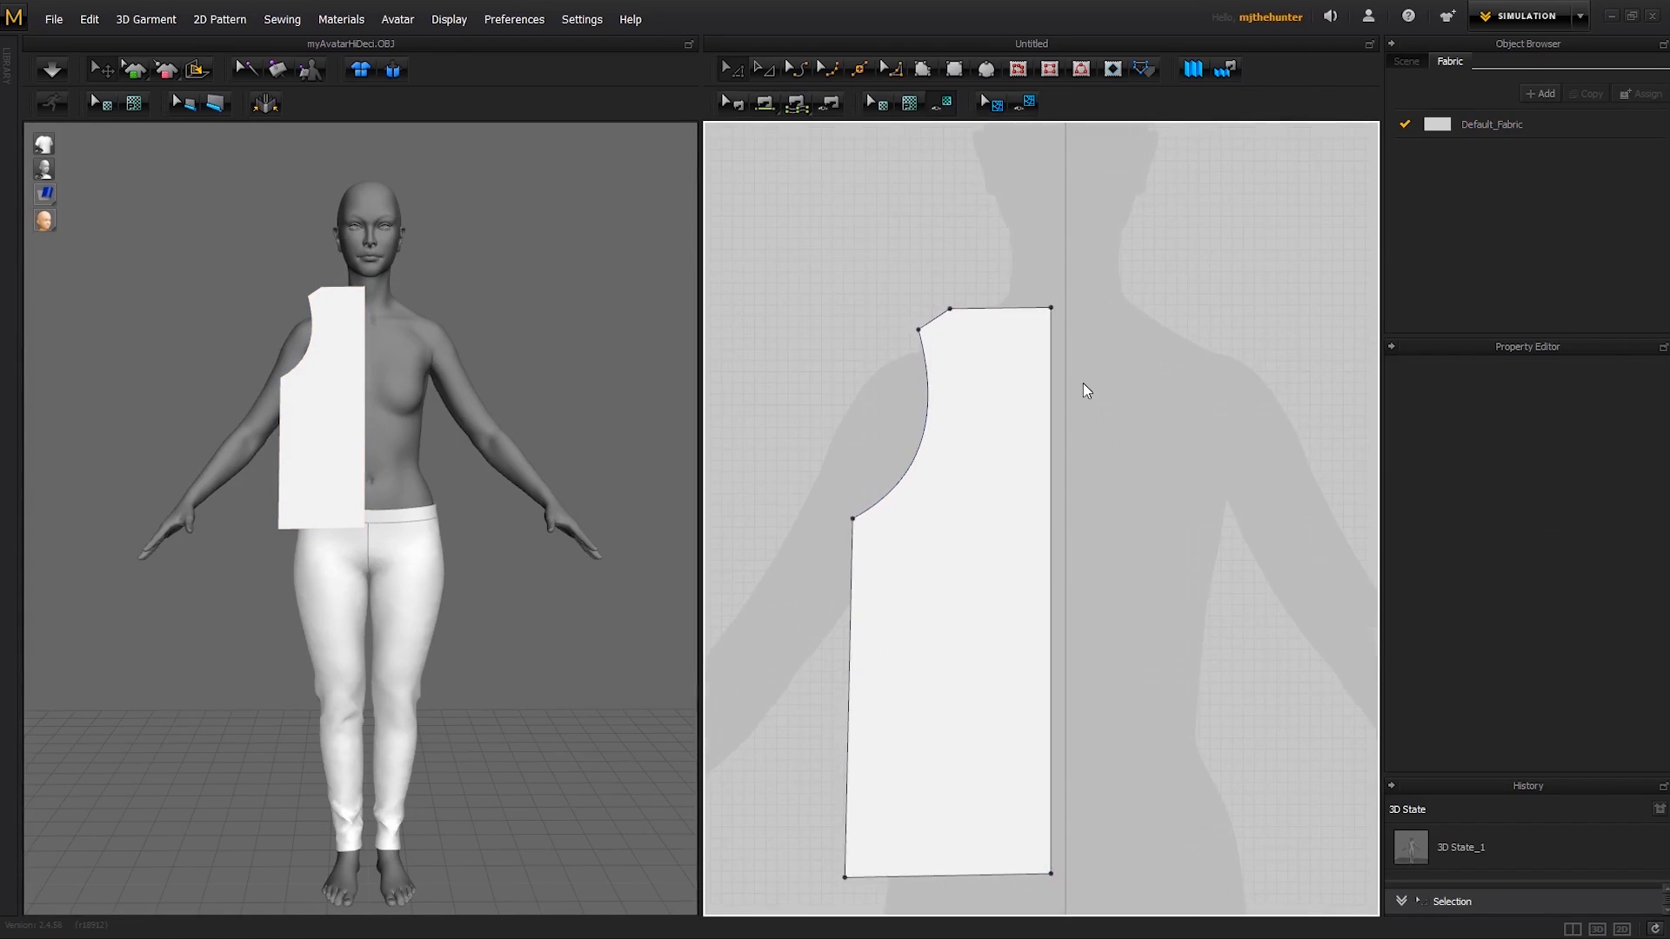
{"action": "left_click_drag", "start_coordinate": [1052, 311], "coordinate": [1052, 505]}
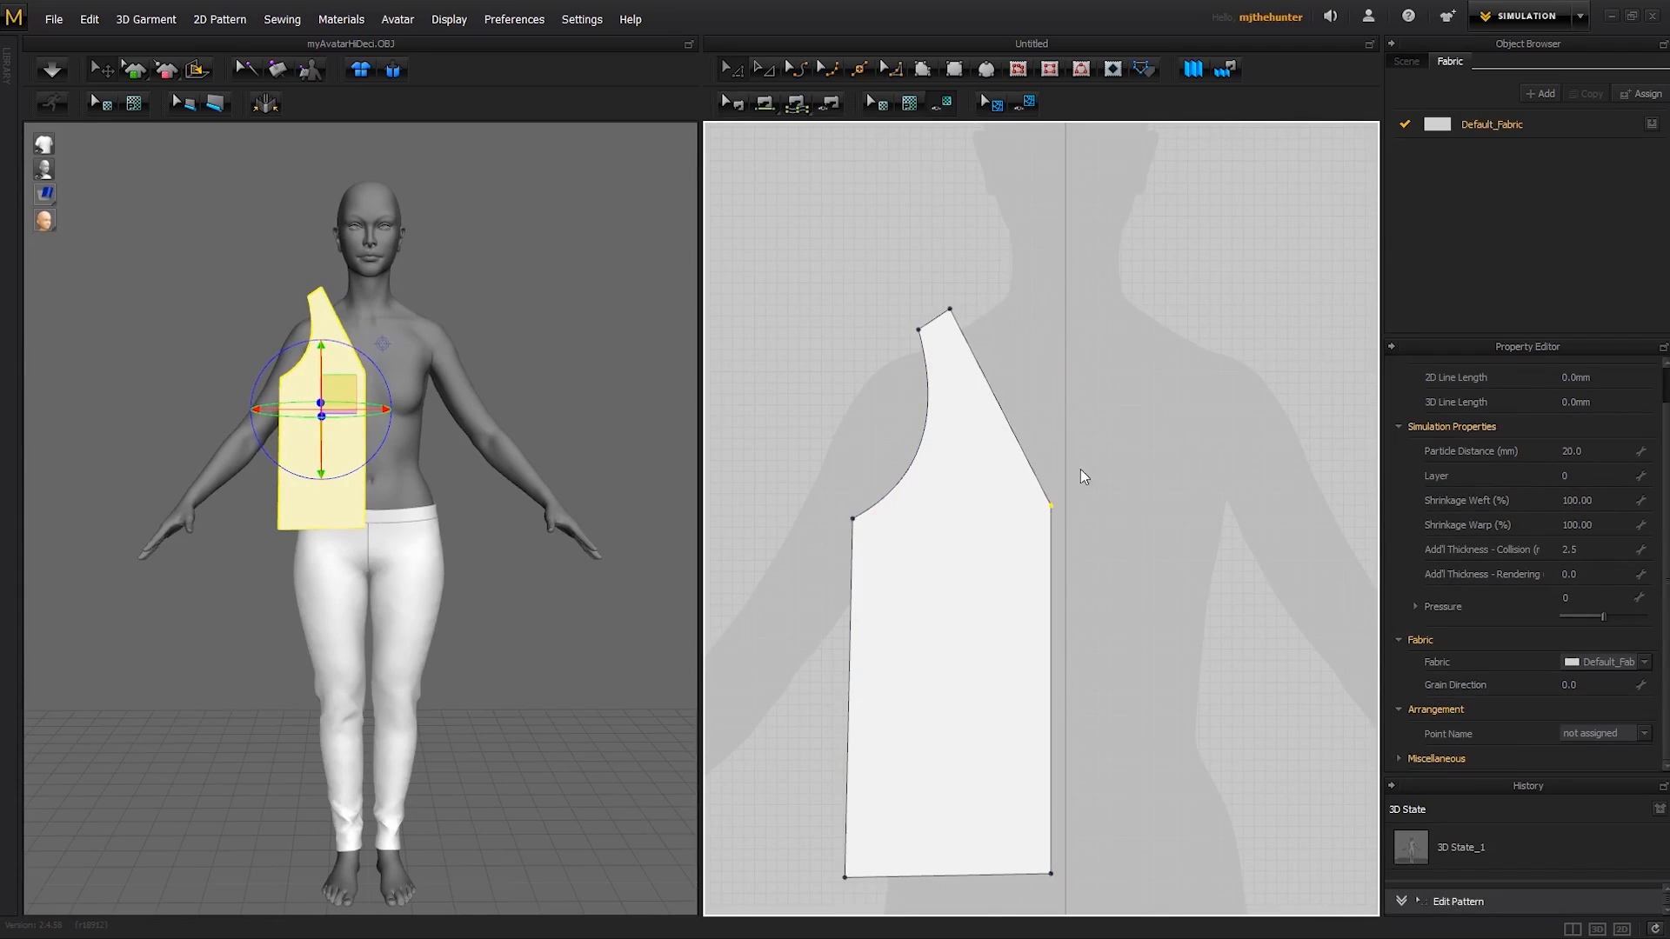
- Curve the bodice's slanted neckline edge inward into a deep scoop between the shoulder and the centre edge
{"action": "key", "text": "c"}
{"action": "left_click_drag", "start_coordinate": [1002, 421], "coordinate": [940, 524]}
{"action": "key", "text": "a"}
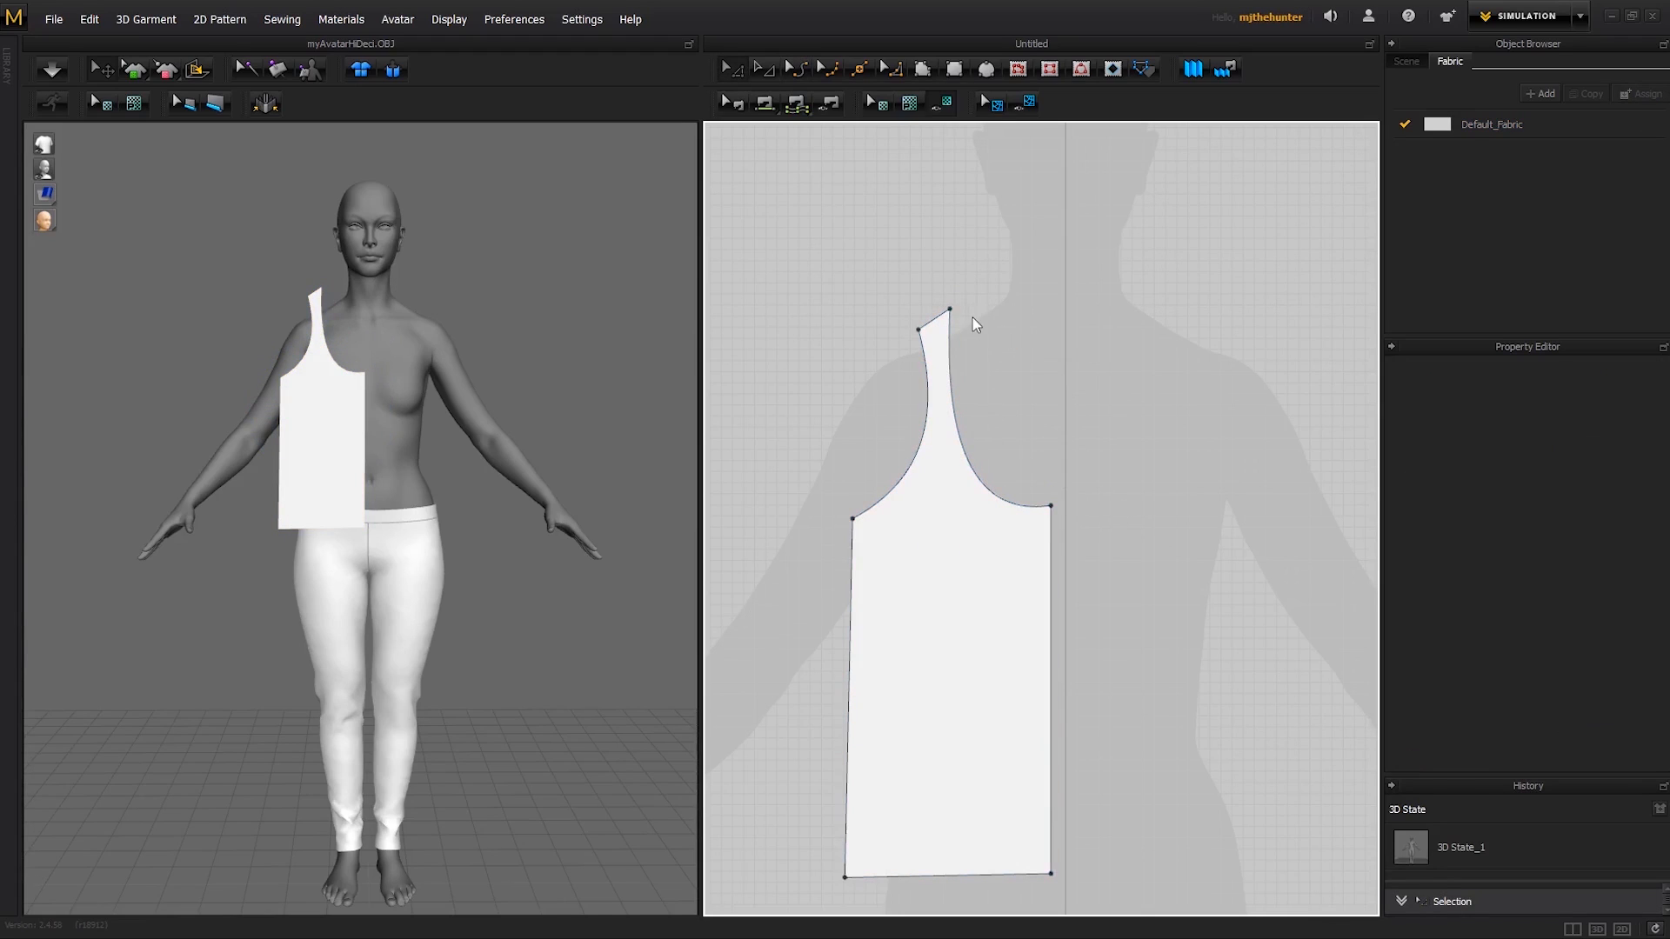
{"action": "right_click_drag", "start_coordinate": [579, 504], "coordinate": [507, 529]}
{"action": "middle_click_drag", "start_coordinate": [507, 530], "coordinate": [514, 606]}
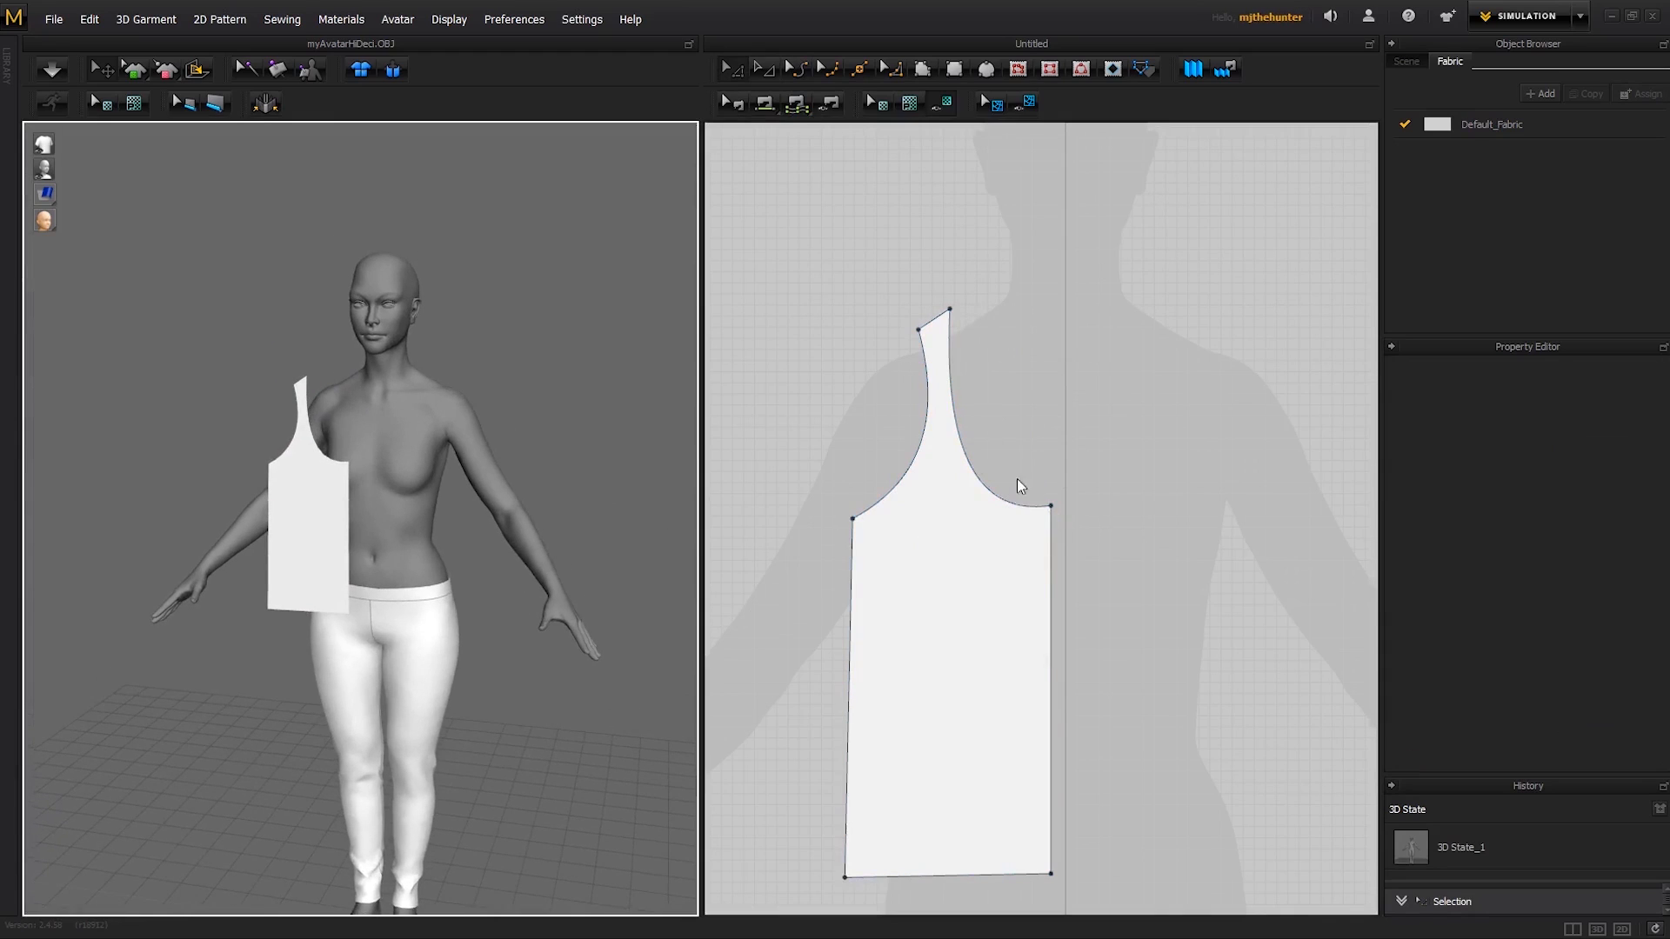
- Raise the neckline's centre point slightly along the centre edge and reshape the scoop curve to suit
{"action": "left_click", "coordinate": [1048, 521]}
{"action": "key", "text": "c"}
{"action": "left_click", "coordinate": [955, 369]}
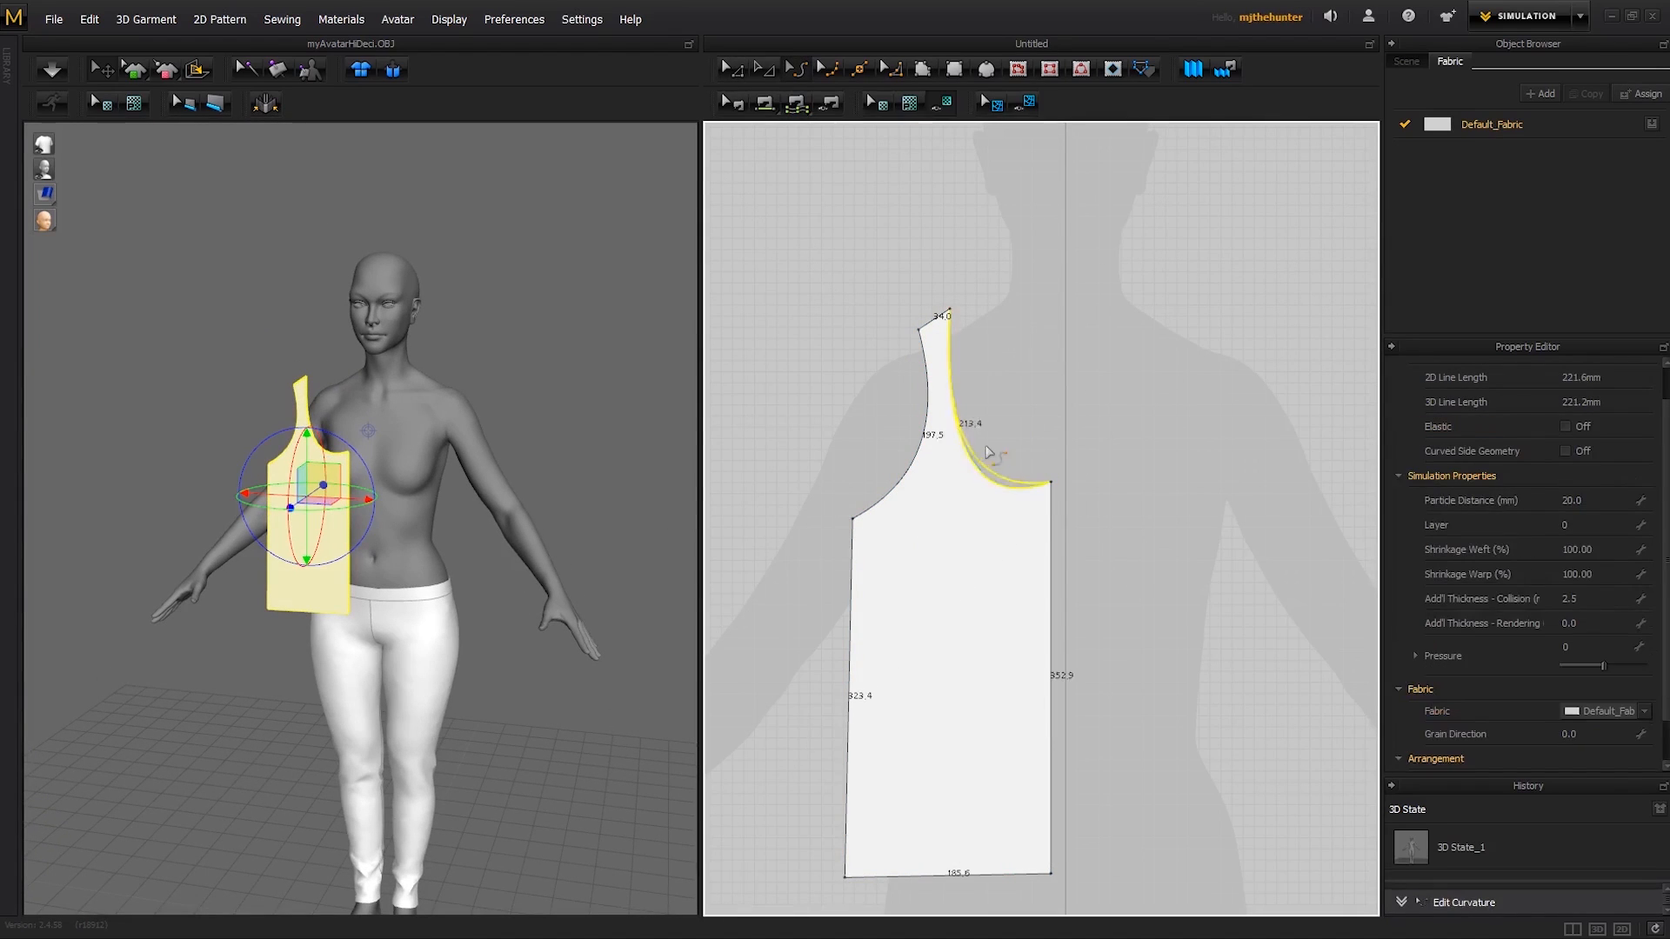
- Lower the bodice's inner shoulder point slightly so the top of the strap slopes less steeply
{"action": "key", "text": "z"}
{"action": "mouse_move", "coordinate": [955, 312]}
{"action": "left_mouse_down"}
{"action": "mouse_move", "coordinate": [970, 327]}
{"action": "mouse_move", "coordinate": [945, 332]}
{"action": "left_mouse_up"}
{"action": "left_click", "coordinate": [1098, 378]}
{"action": "scroll", "coordinate": [1101, 377], "scroll_direction": "down", "scroll_amount": 4}
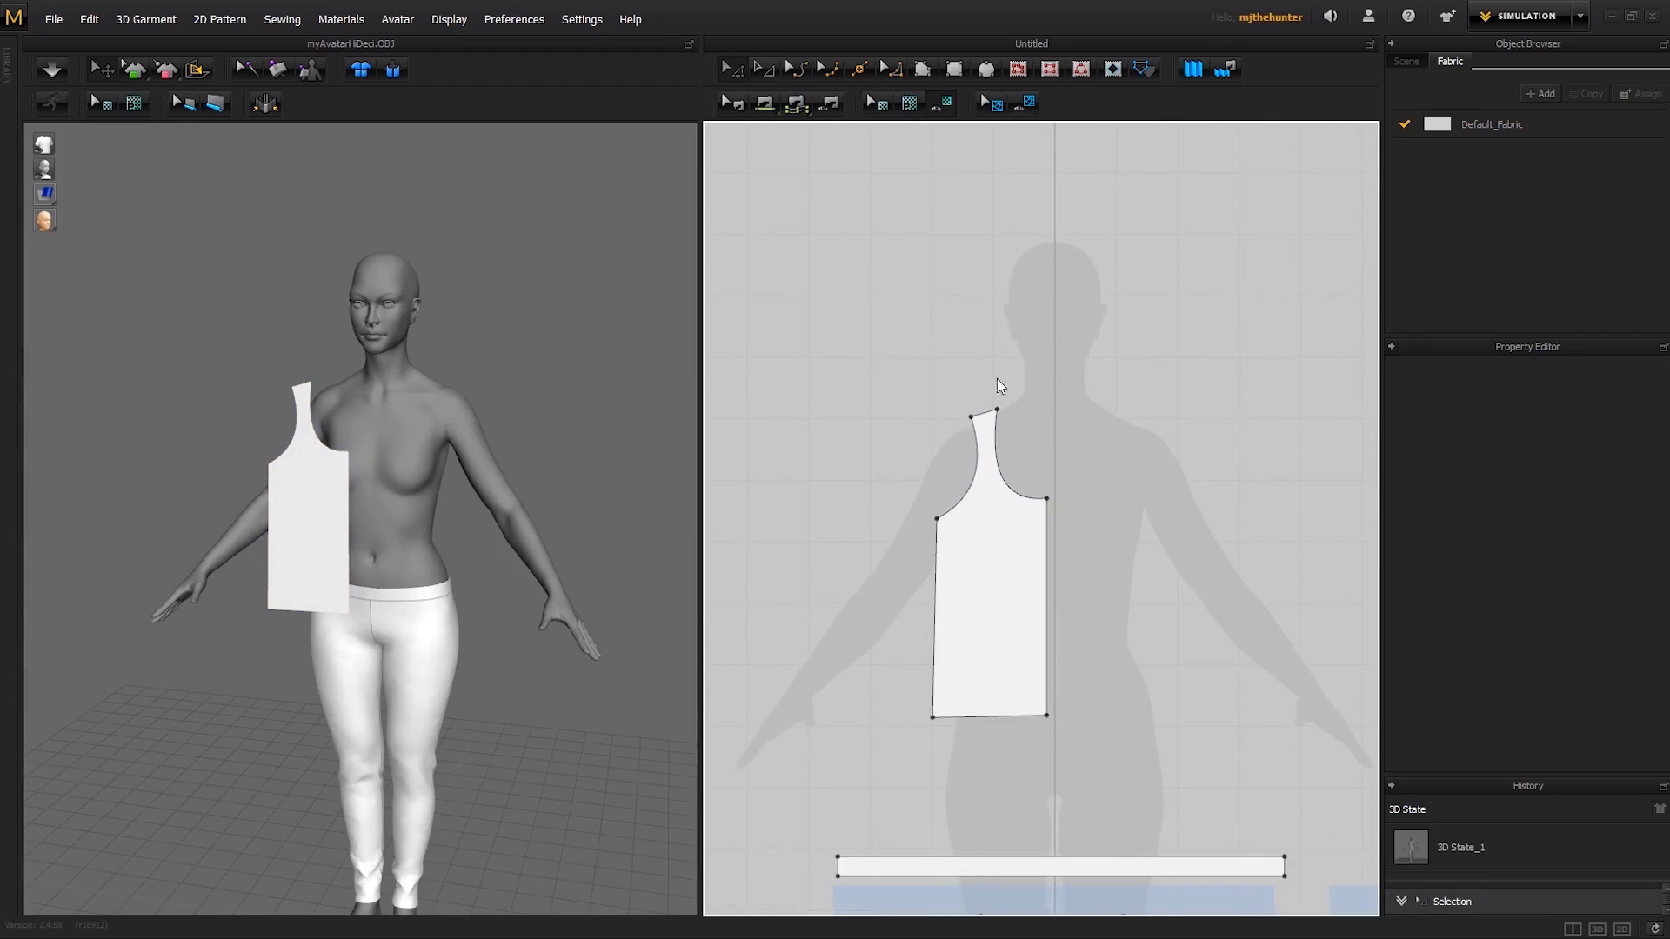
- Move the outer hem corner outward to flare the side edge, and shift the underarm point slightly down and inward
{"action": "middle_click_drag", "start_coordinate": [997, 378], "coordinate": [1029, 306]}
{"action": "left_click_drag", "start_coordinate": [963, 645], "coordinate": [953, 644]}
{"action": "left_click", "coordinate": [1101, 599]}
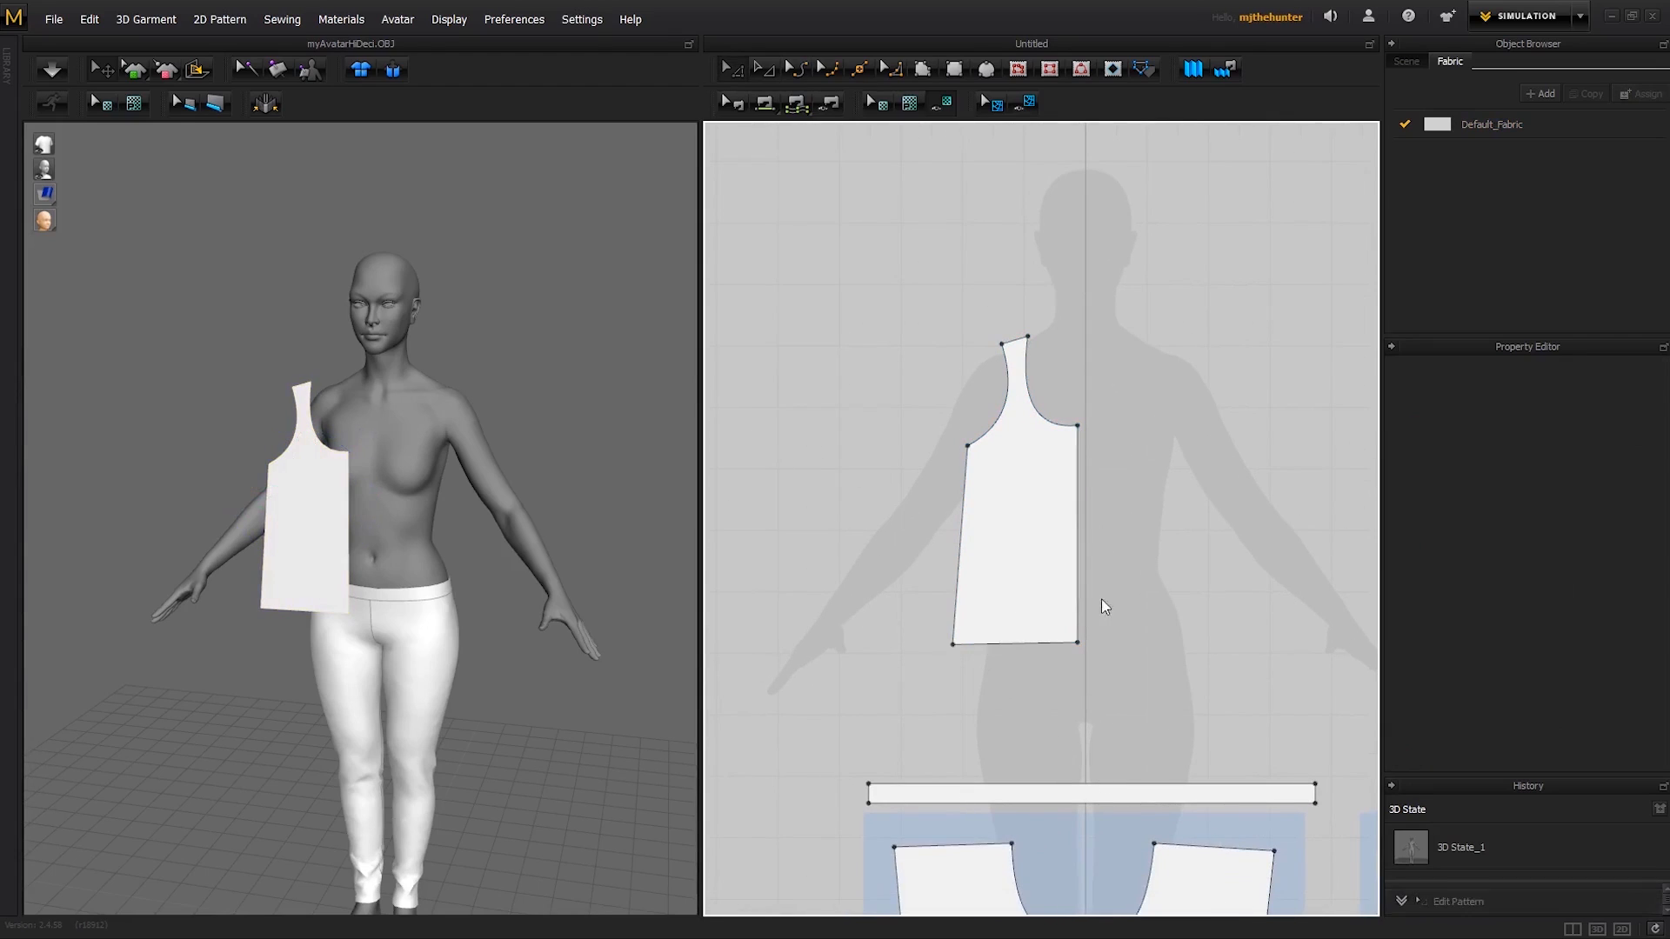
{"action": "left_click_drag", "start_coordinate": [971, 446], "coordinate": [976, 460]}
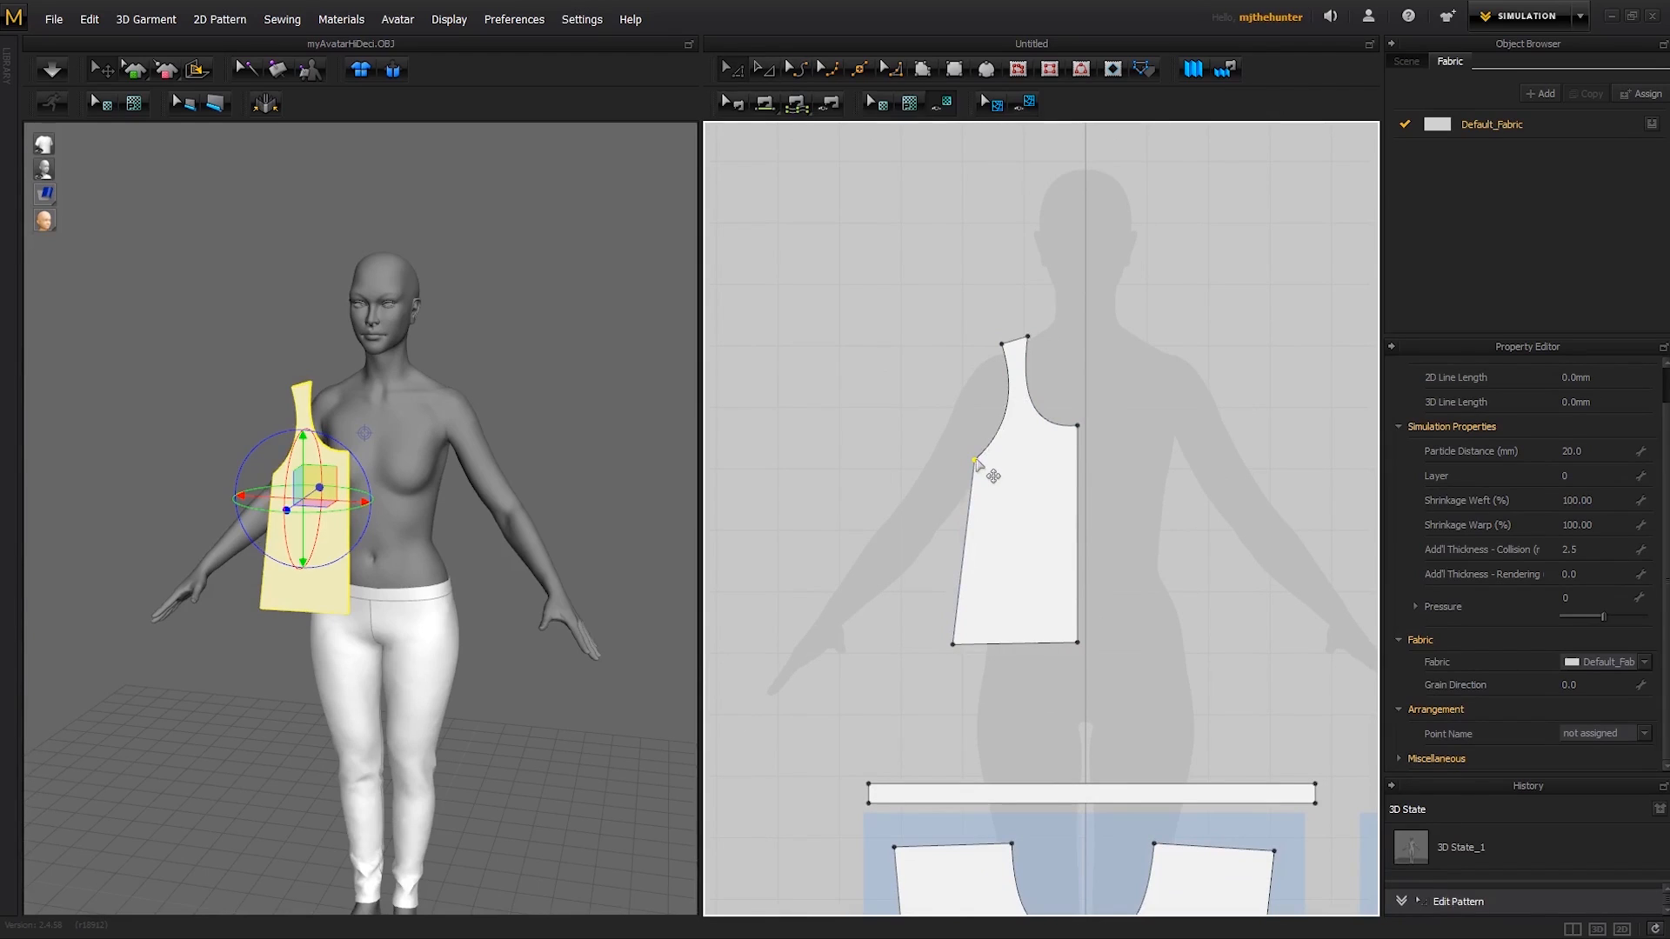
{"action": "left_click", "coordinate": [1069, 376]}
- Lower and widen the hem to about 230 mm, with a centre edge of about 373 mm, and nudge the underarm point down and outward
{"action": "right_click_drag", "start_coordinate": [460, 505], "coordinate": [485, 475]}
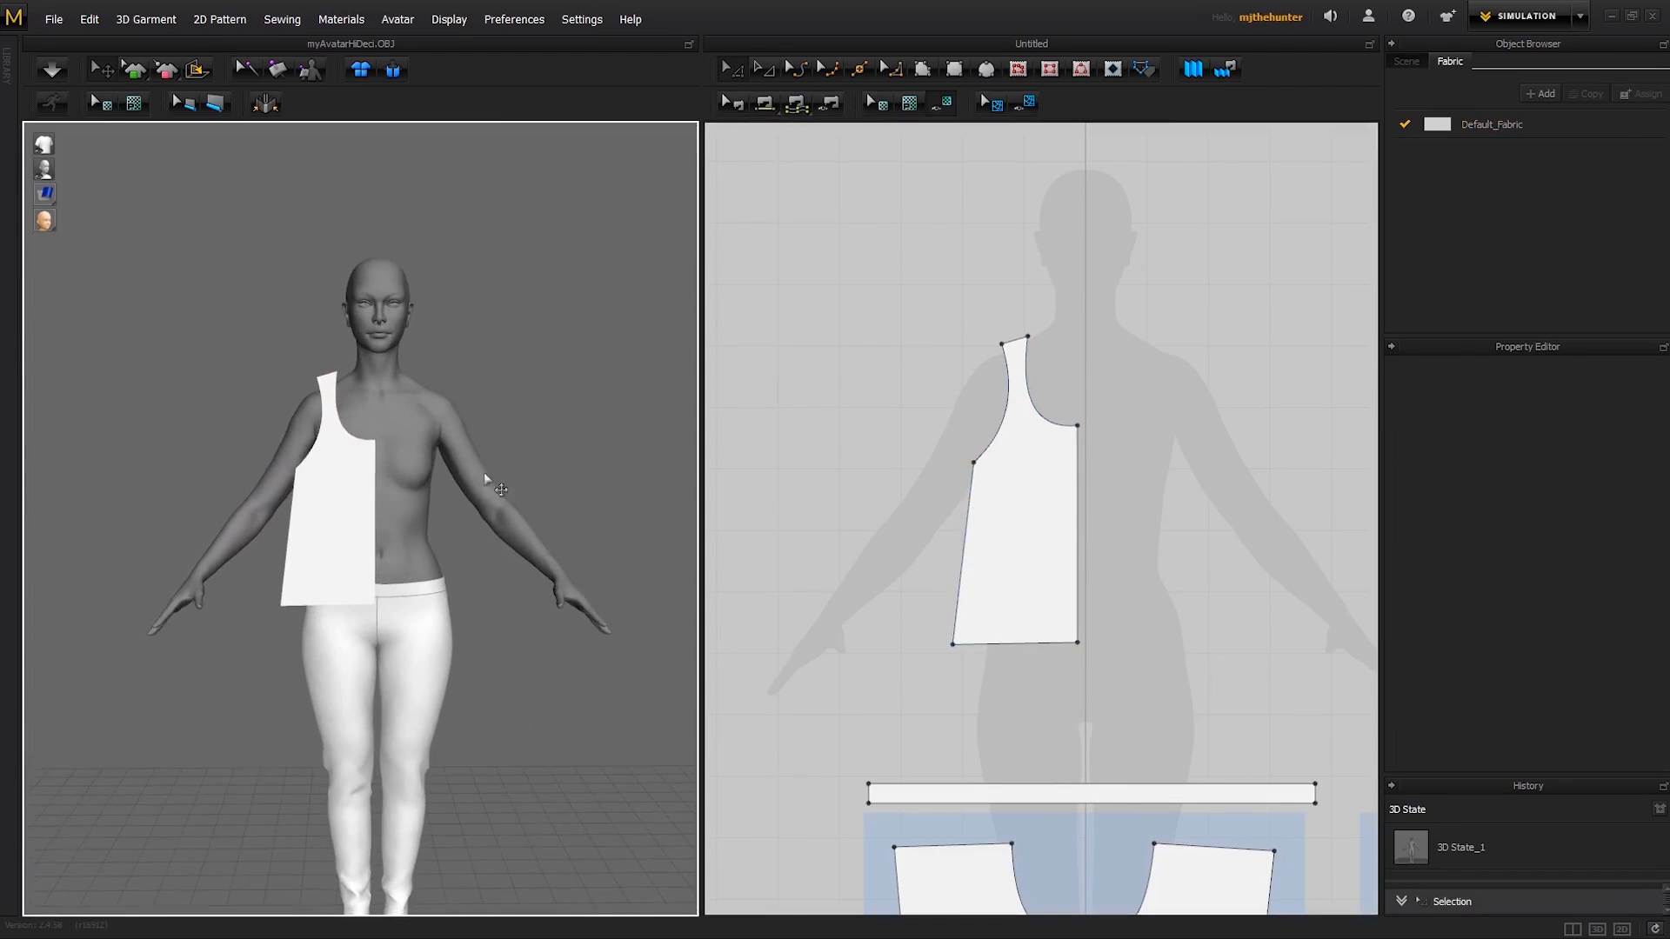
{"action": "left_click_drag", "start_coordinate": [1025, 644], "coordinate": [937, 657]}
{"action": "left_click", "coordinate": [1000, 676]}
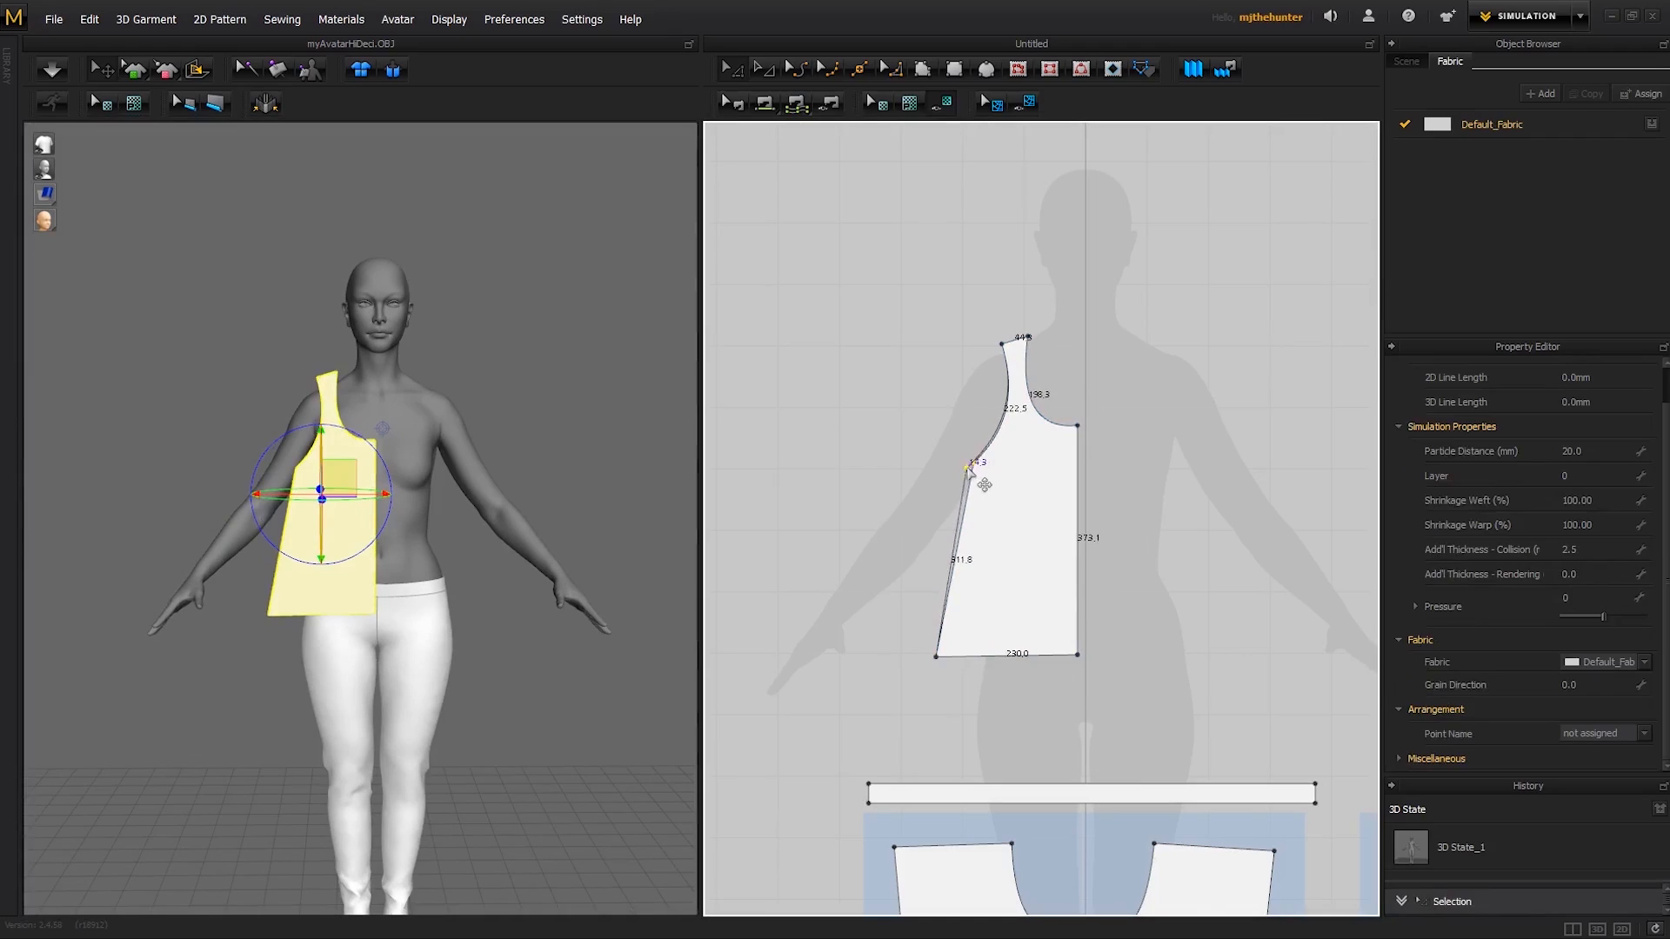
{"action": "left_click", "coordinate": [1099, 405]}
- Unfold the half bodice across its centre edge into a full panel and delete the leftover middle point on the hem
{"action": "scroll", "coordinate": [1109, 397], "scroll_direction": "up", "scroll_amount": 1}
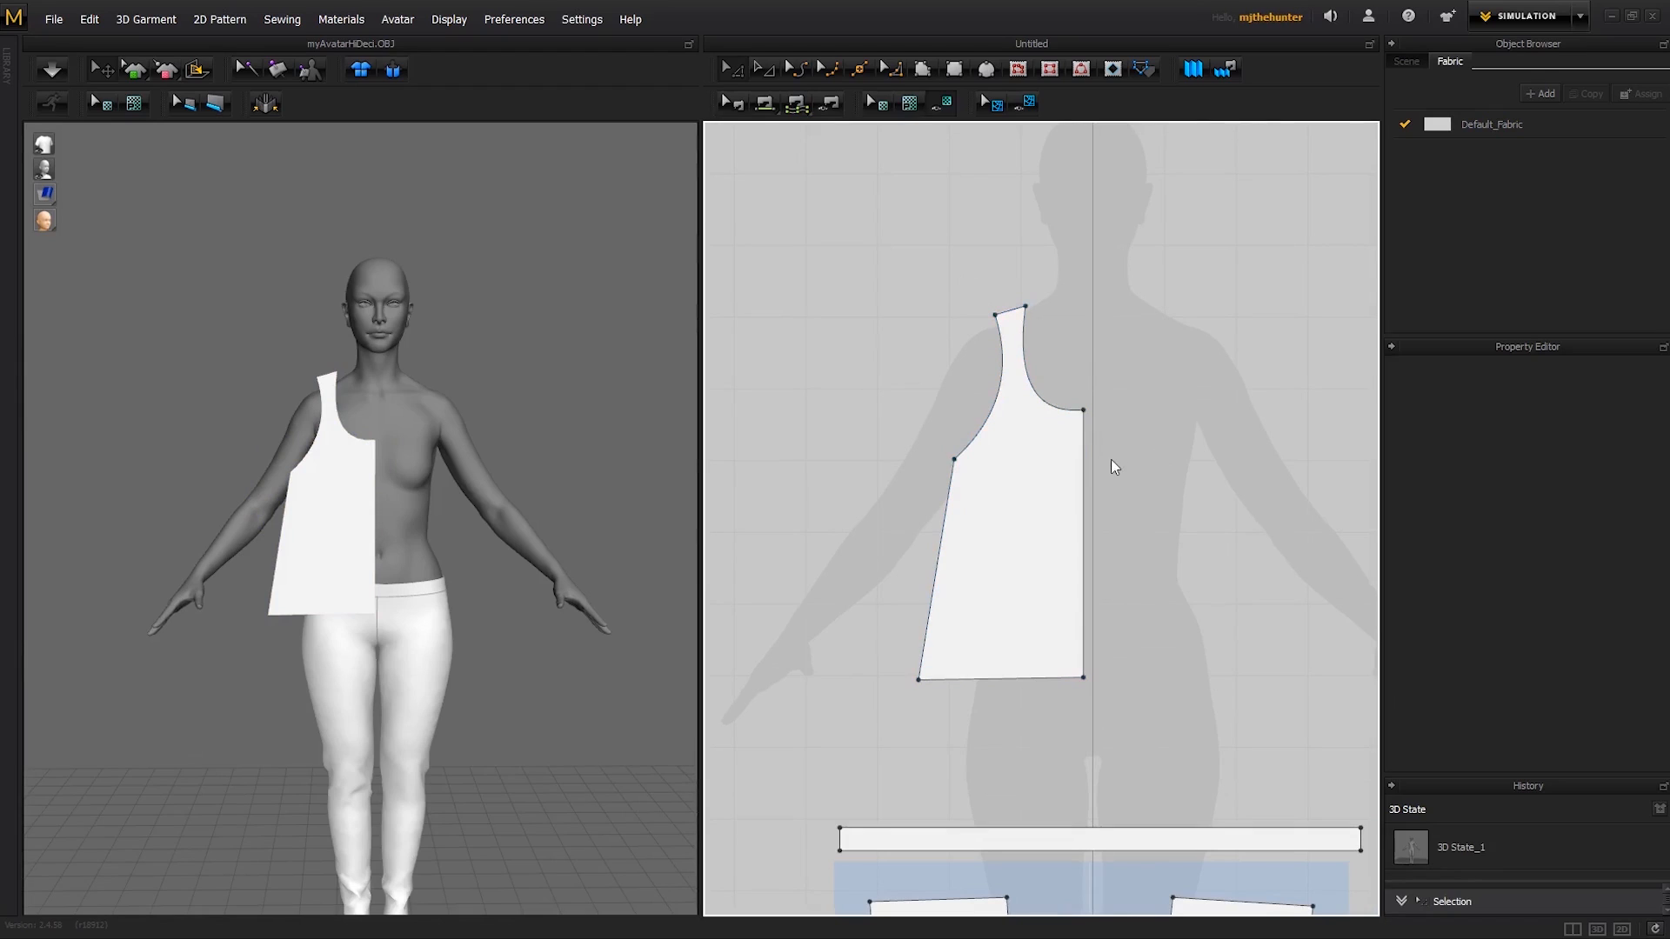
{"action": "right_click", "coordinate": [1084, 474]}
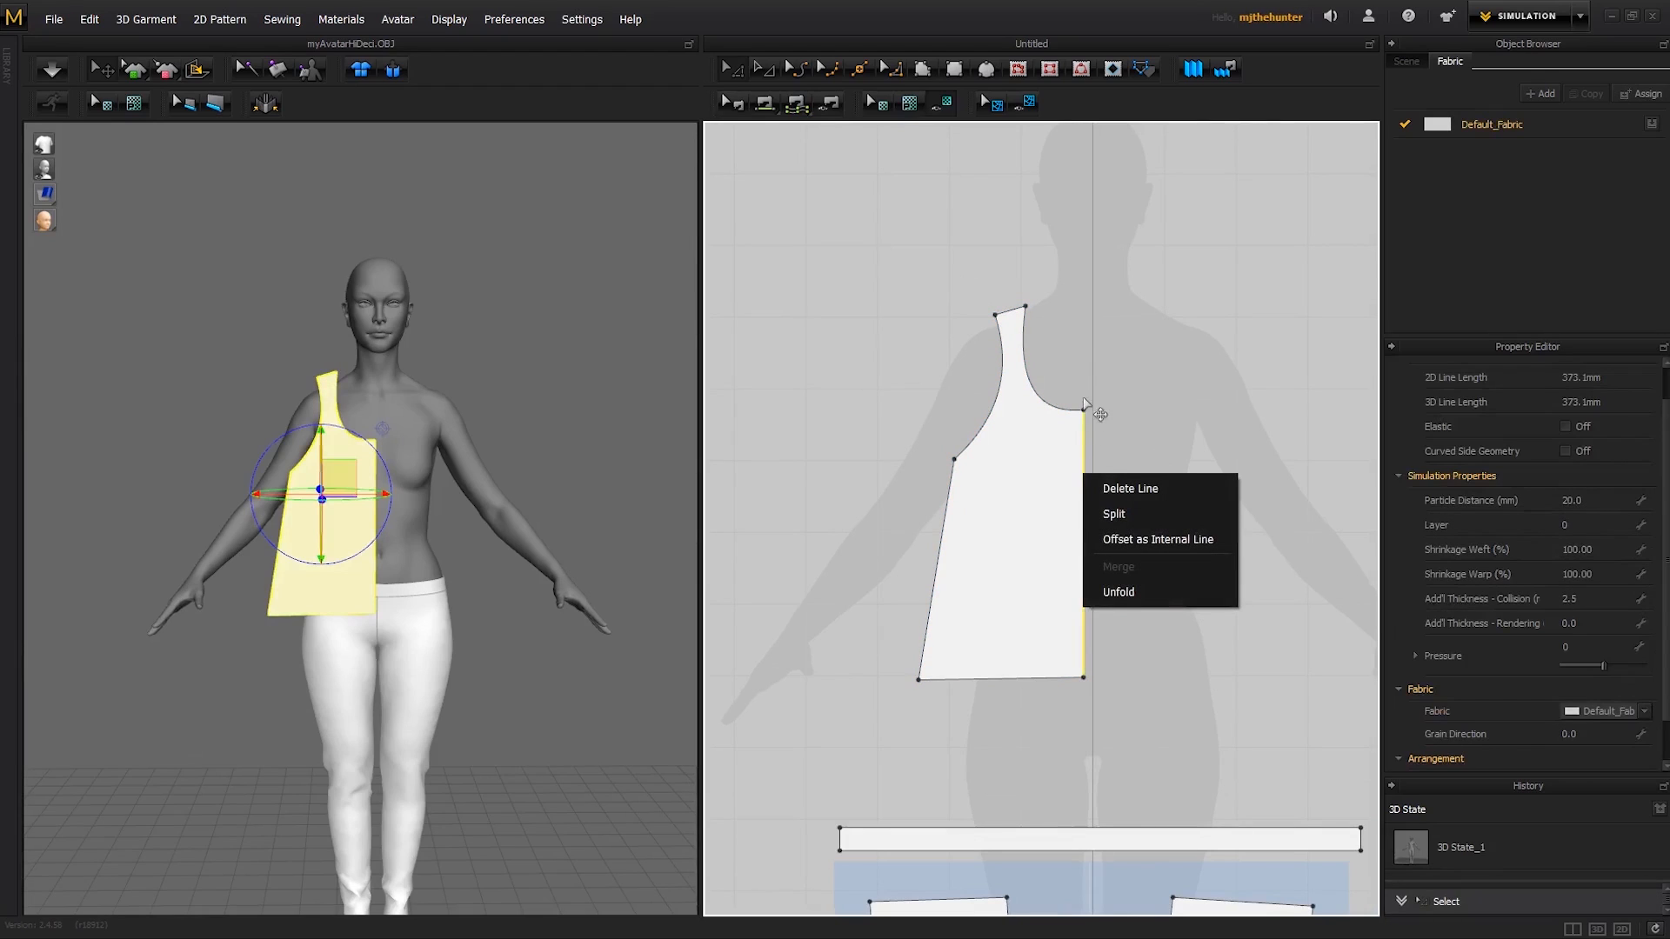
{"action": "left_click", "coordinate": [1118, 592]}
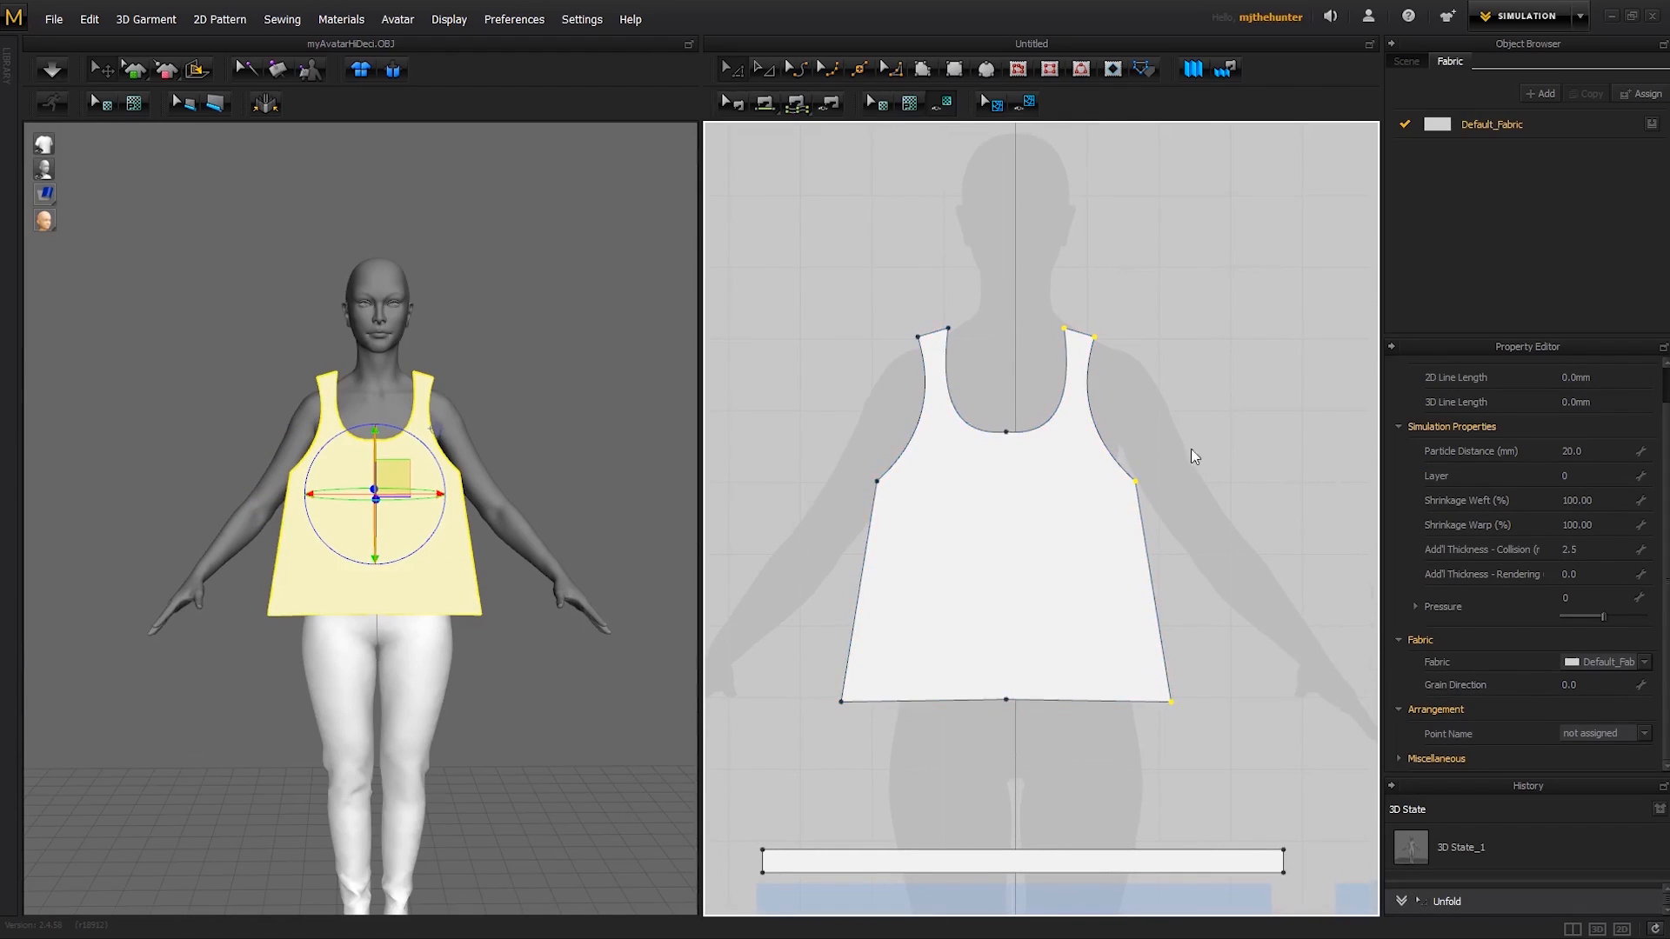
{"action": "left_click", "coordinate": [1192, 451]}
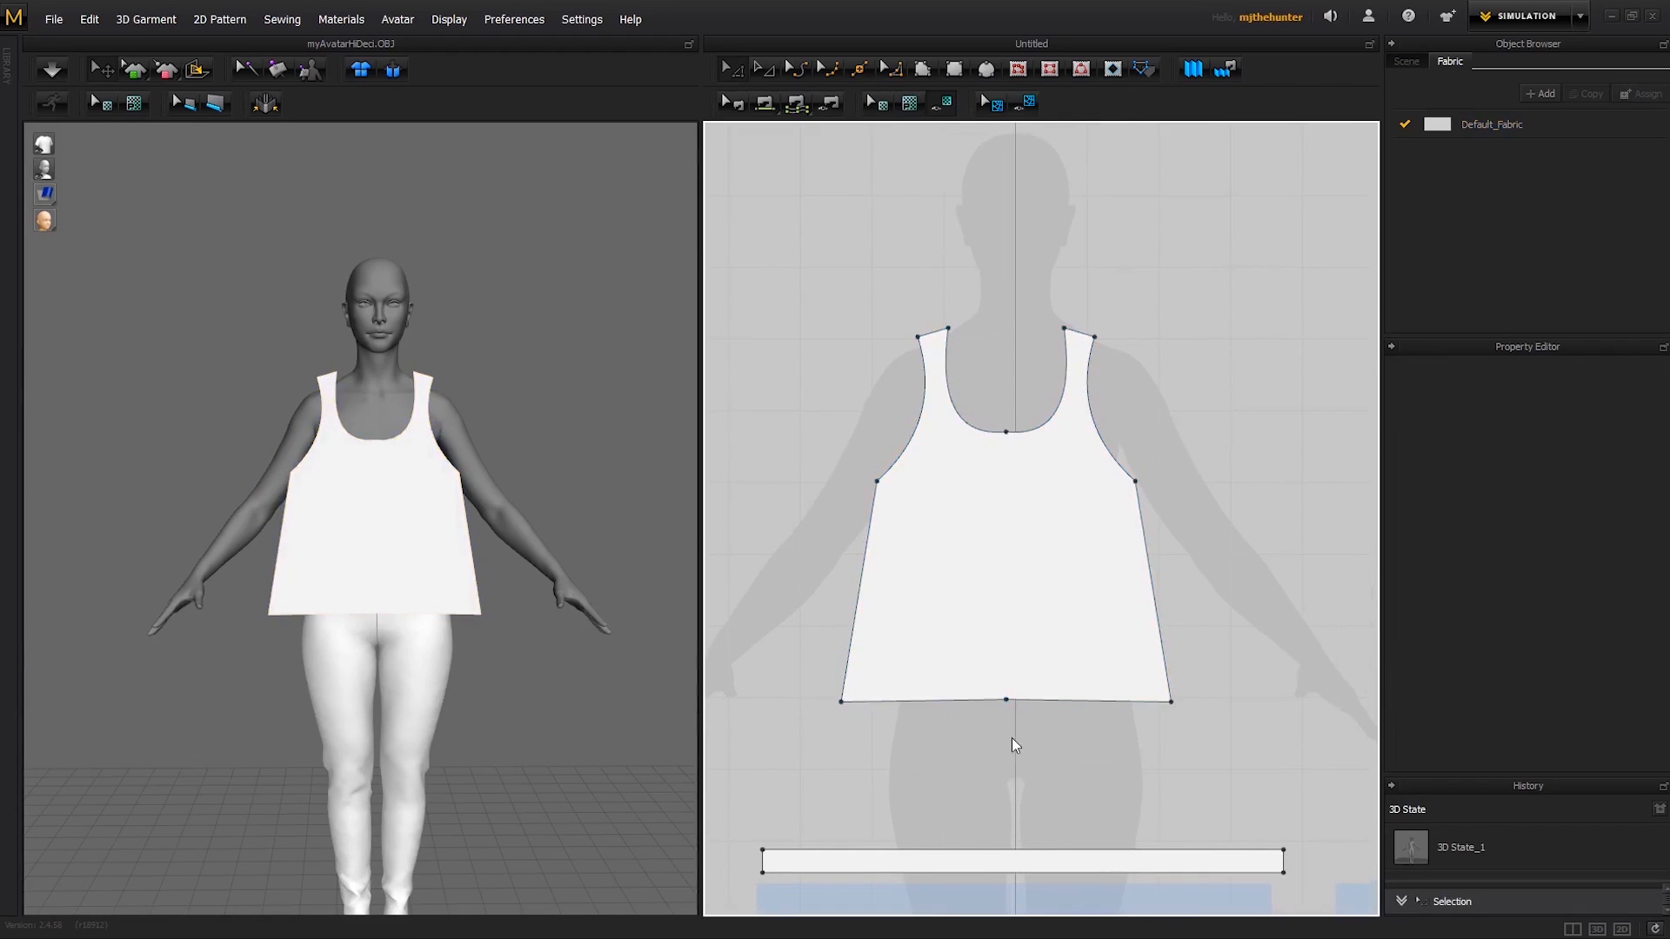
{"action": "left_click", "coordinate": [1006, 702]}
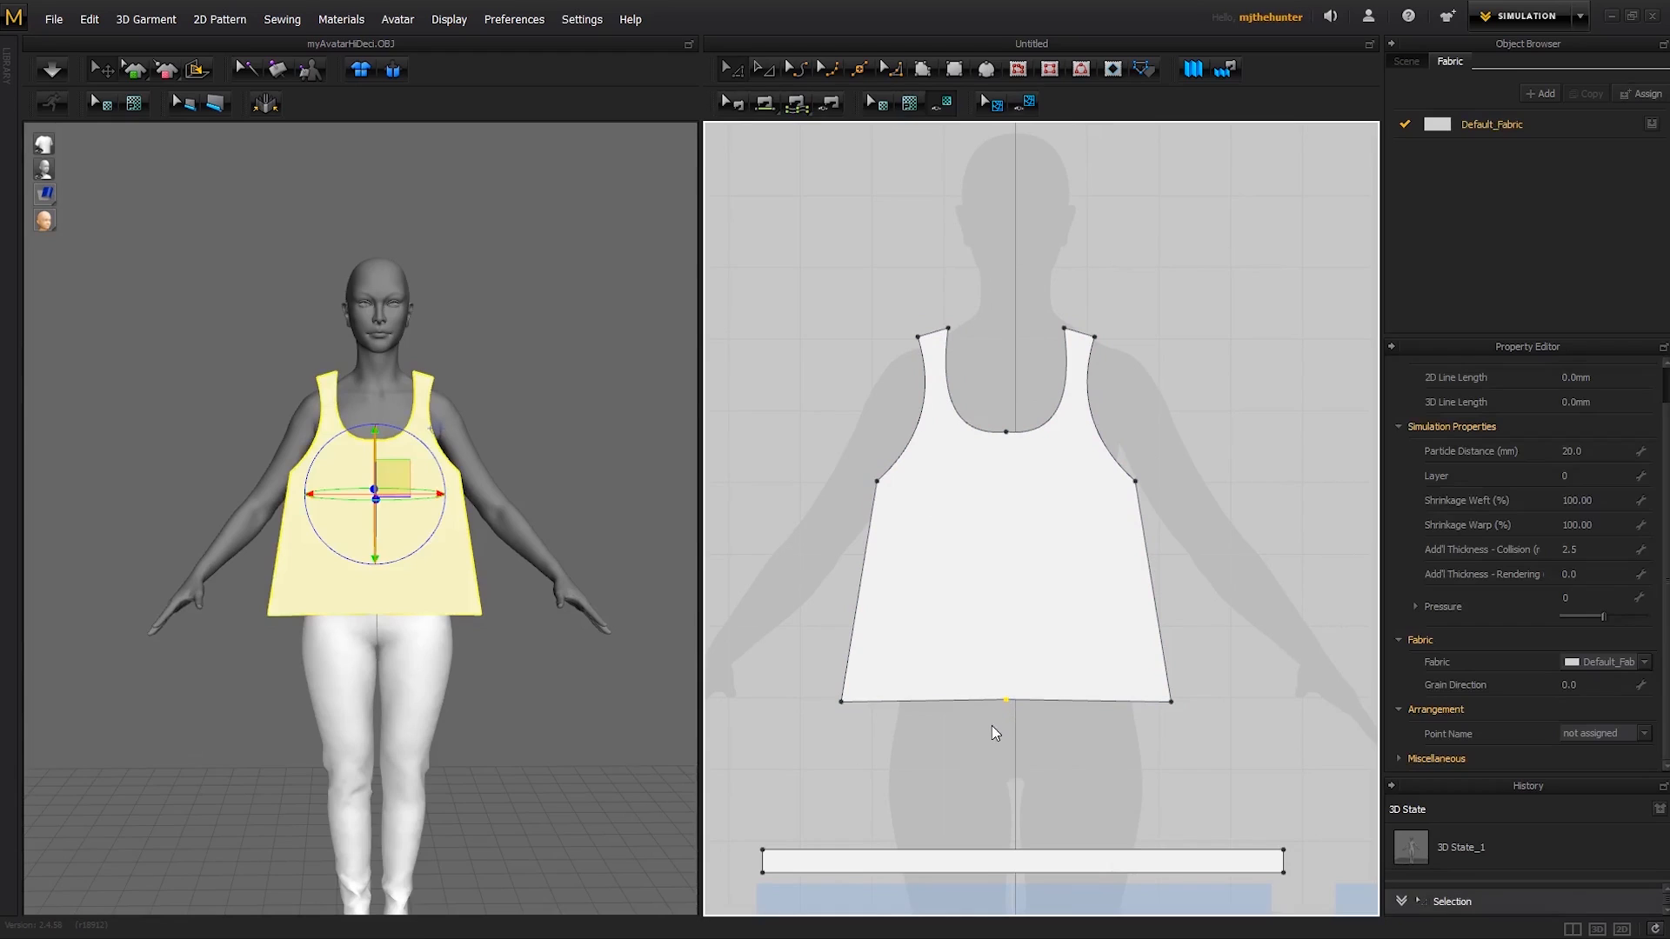
{"action": "key", "text": "Delete"}
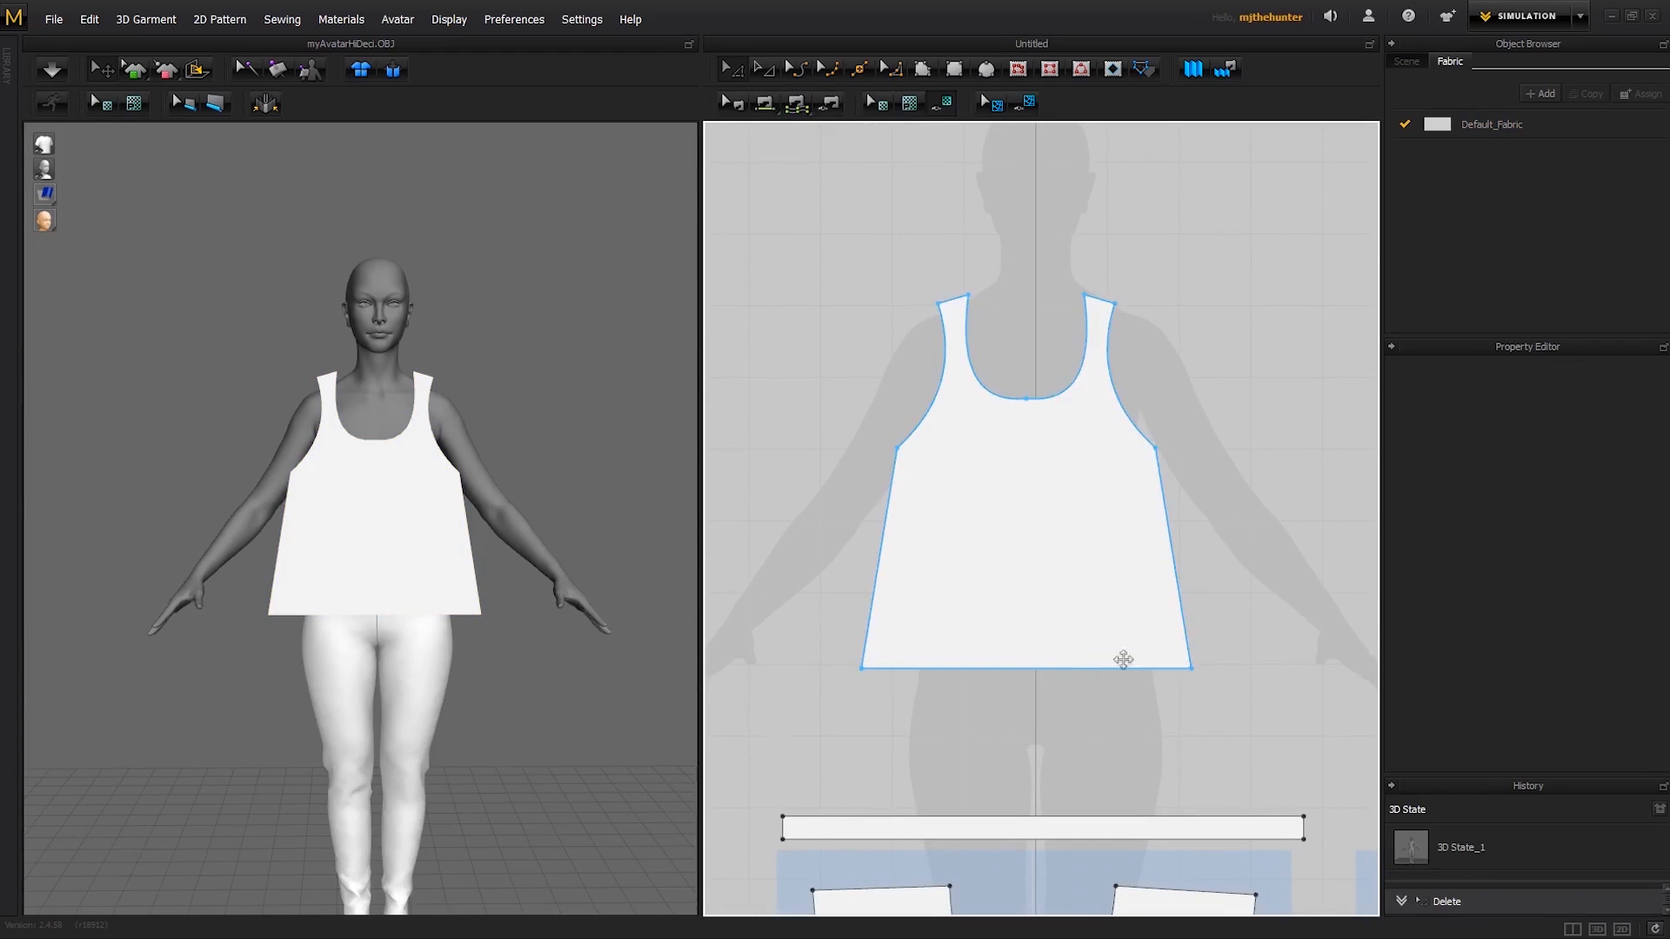
- Lower the full bodice's centre neckline point slightly and adjust the curvature of both neckline halves into a rounder scoop
{"action": "scroll", "coordinate": [943, 642], "scroll_direction": "up", "scroll_amount": 6}
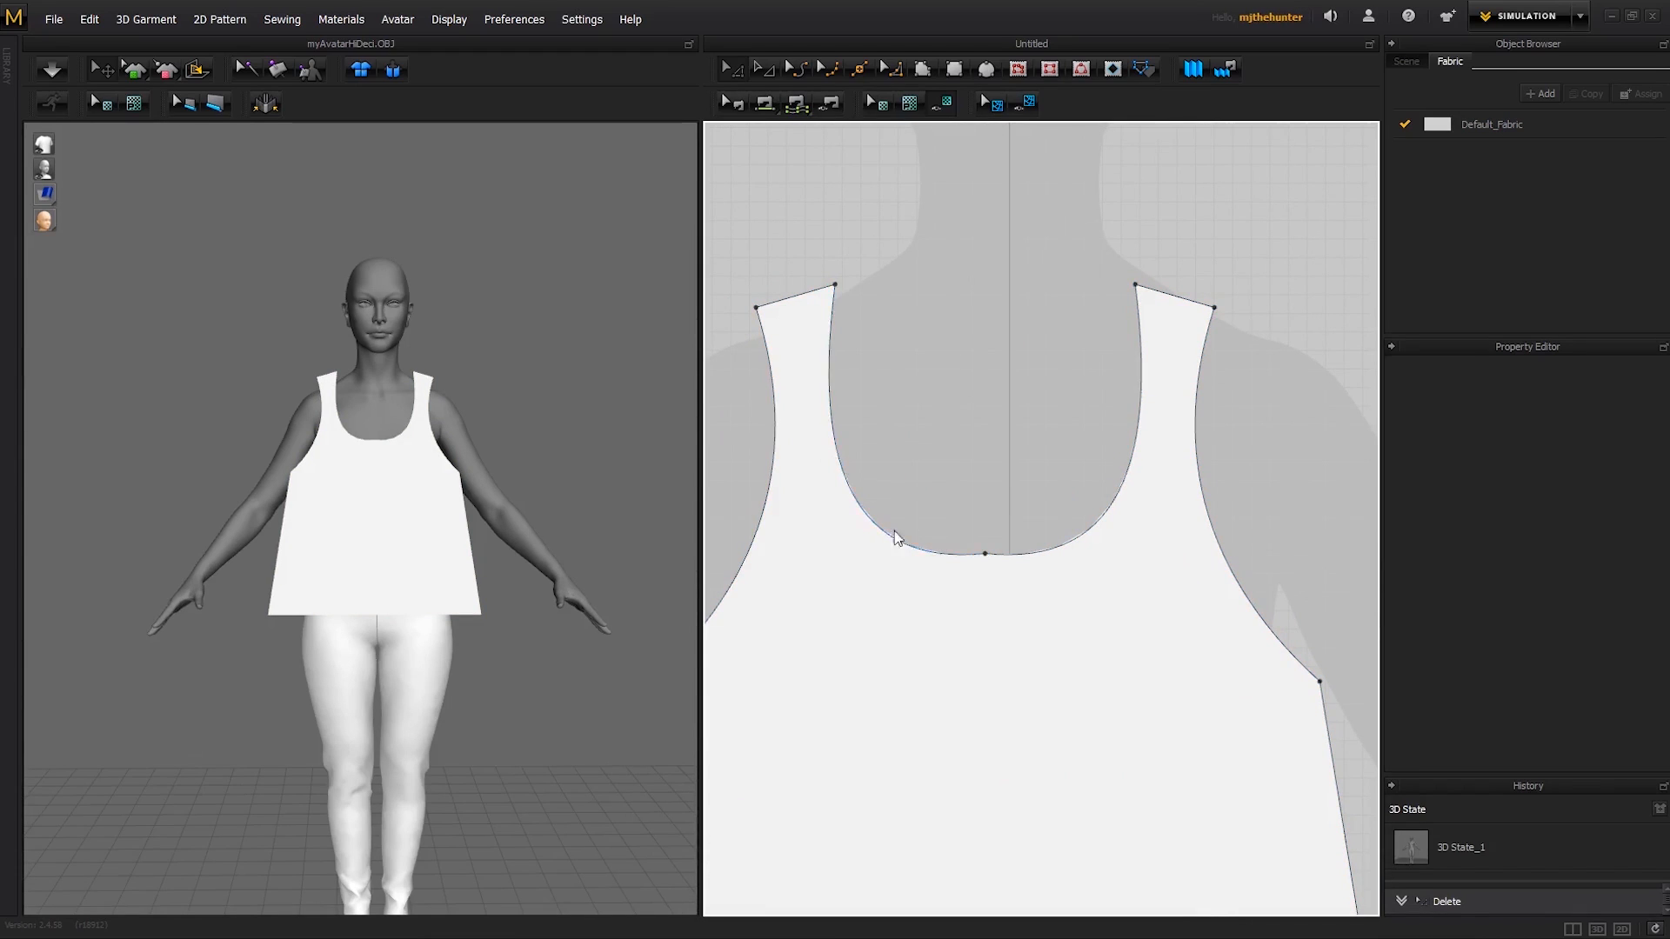
{"action": "left_click_drag", "start_coordinate": [987, 561], "coordinate": [988, 574]}
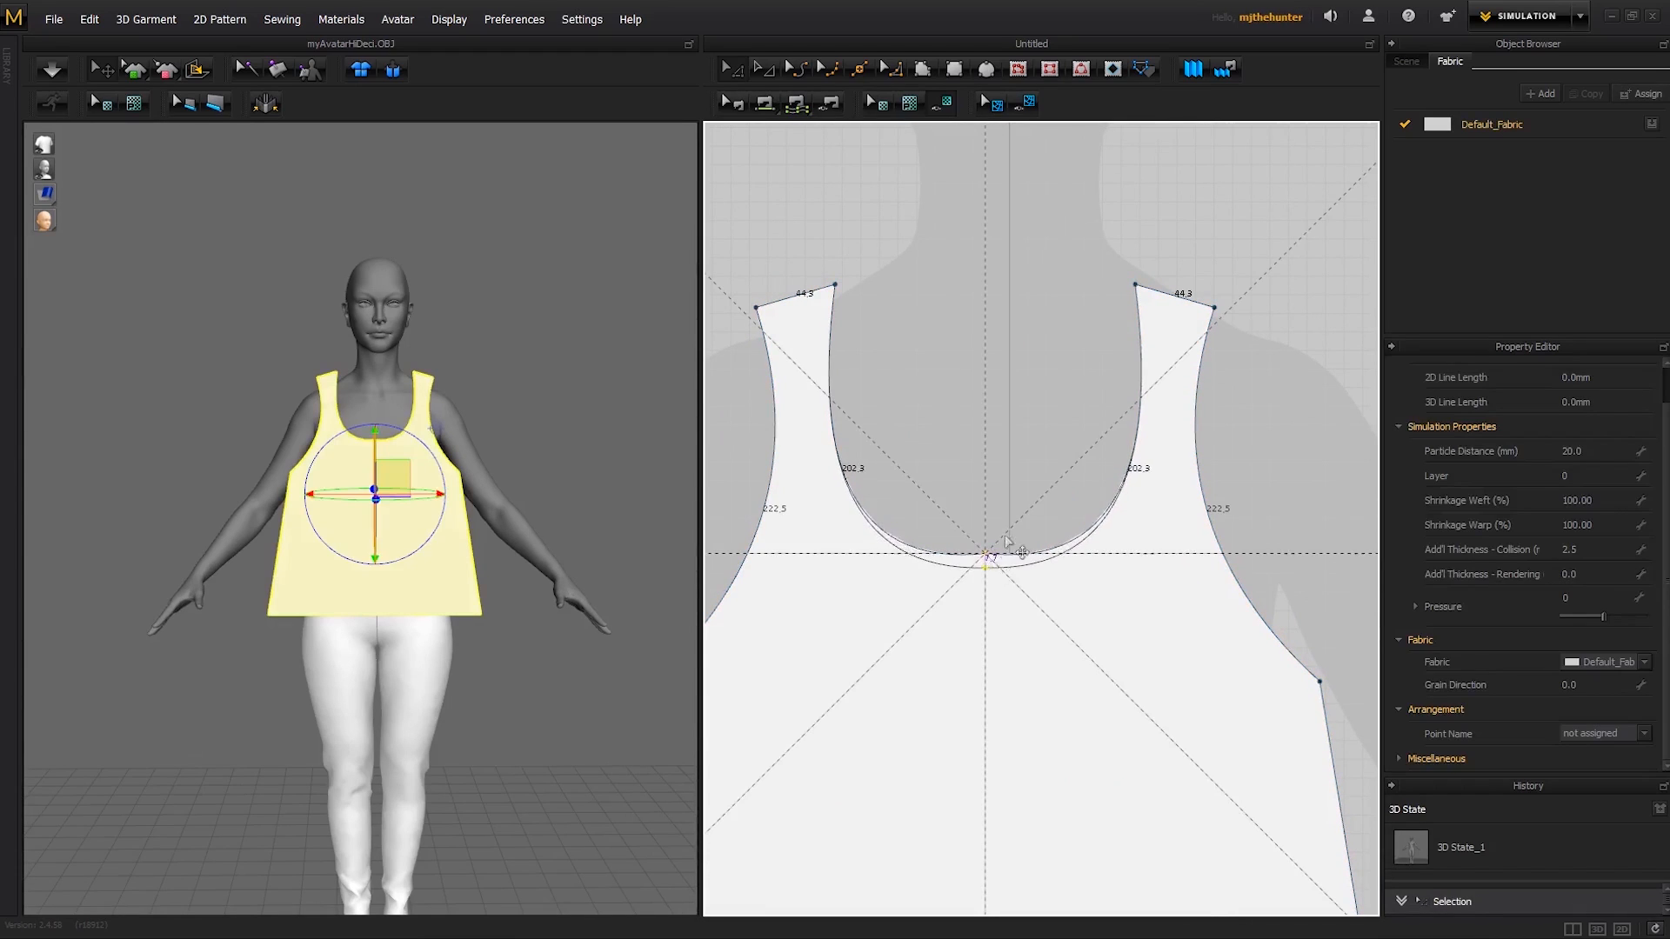
{"action": "left_click", "coordinate": [1035, 544]}
{"action": "left_click", "coordinate": [1097, 497]}
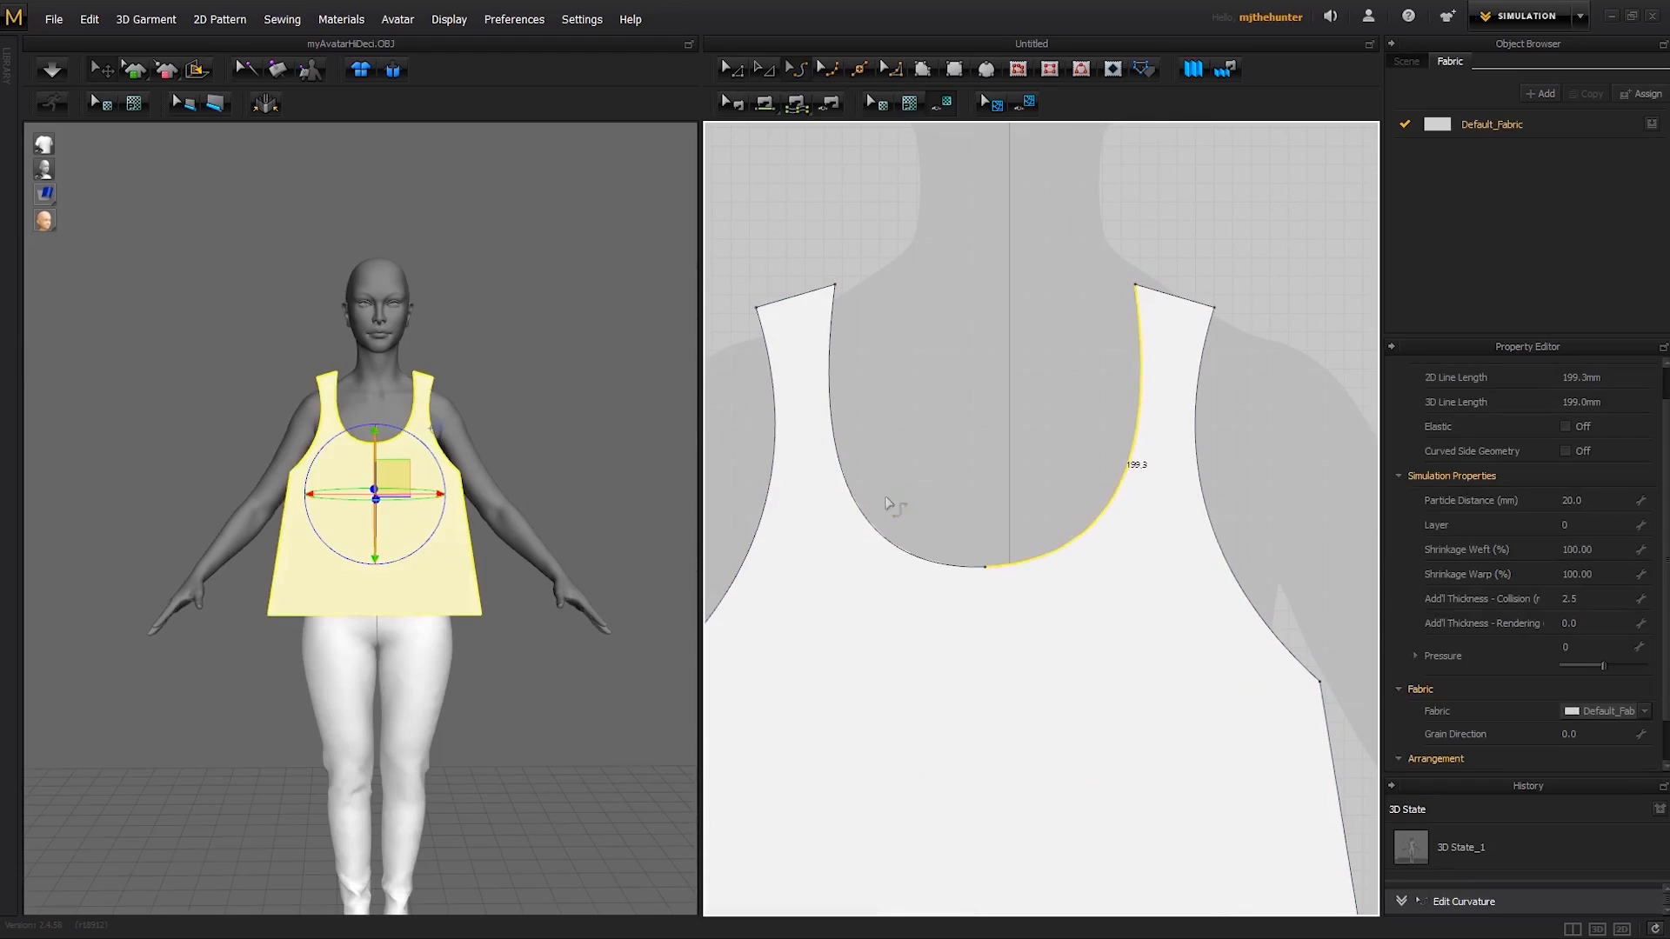
{"action": "left_click", "coordinate": [873, 521]}
{"action": "key", "text": "a"}
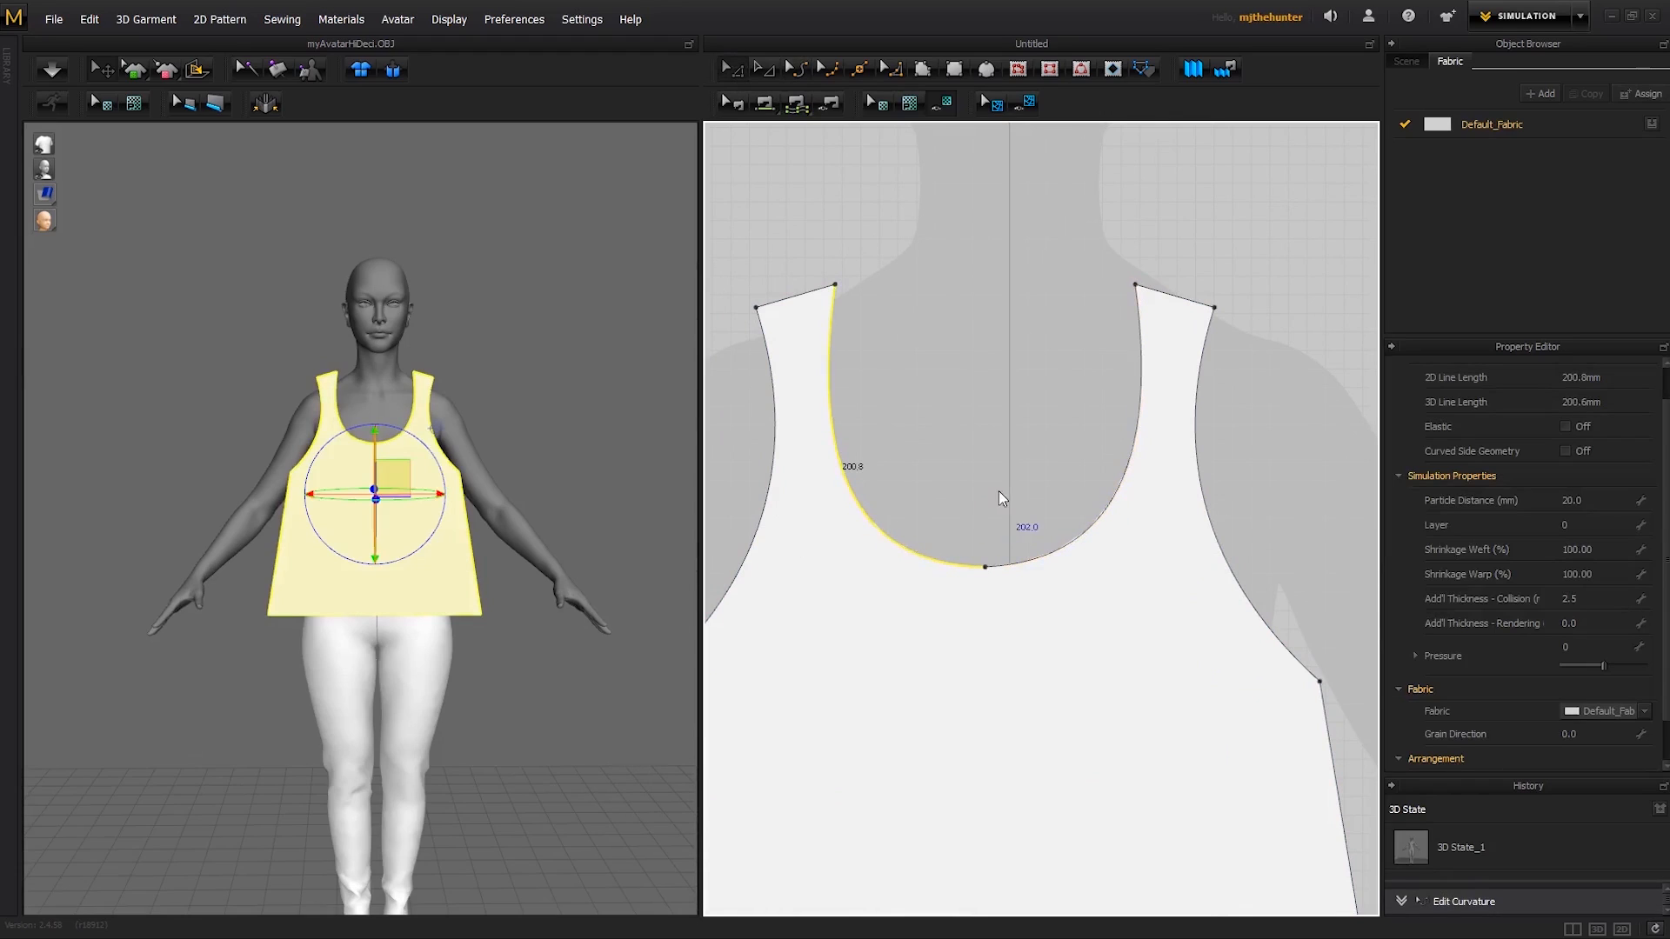
- Convert the neckline's centre point to a curve point and start editing the neckline's curve points
{"action": "right_click", "coordinate": [986, 567]}
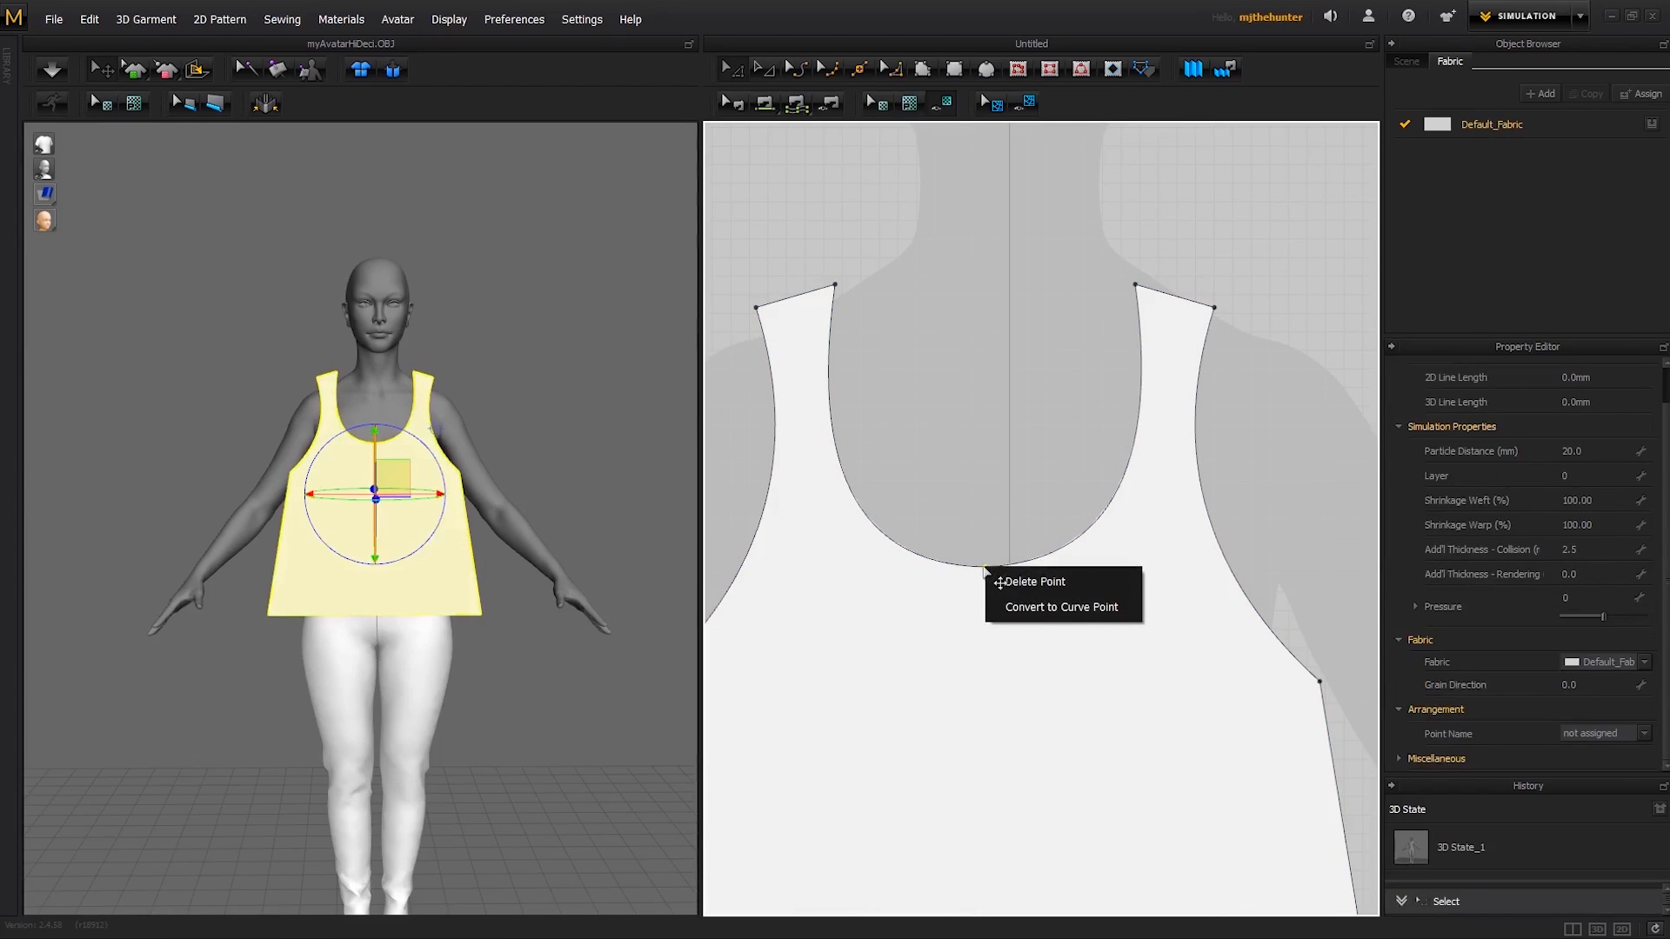
{"action": "left_click", "coordinate": [1026, 606]}
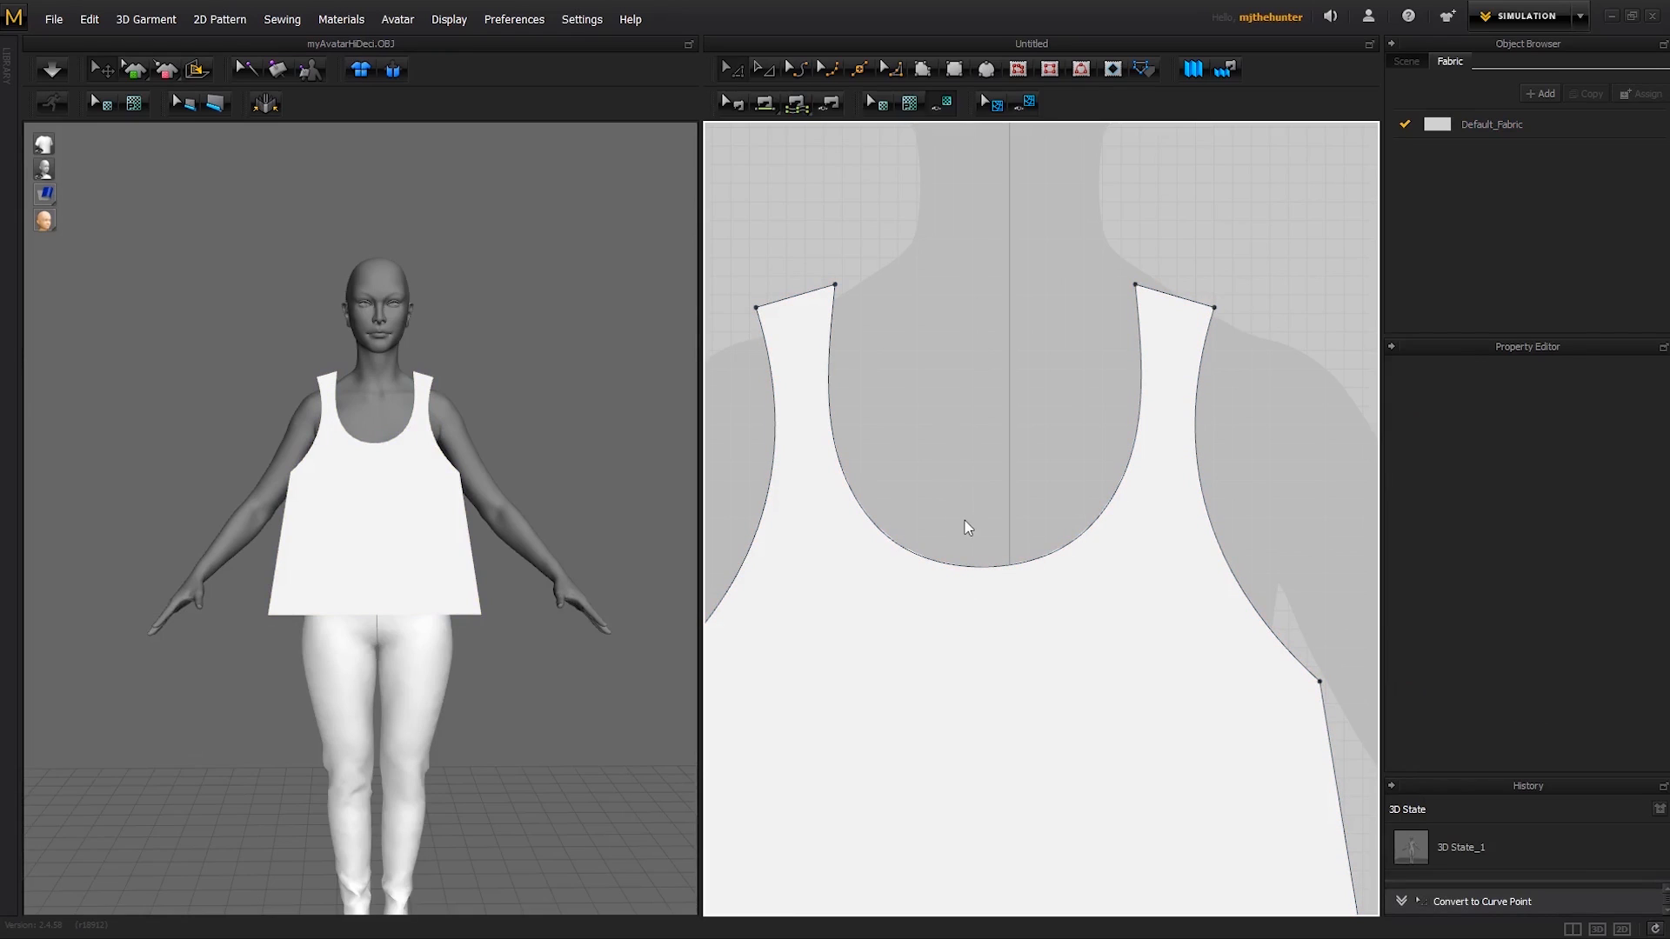
{"action": "key", "text": "v"}
{"action": "left_click", "coordinate": [1125, 469]}
{"action": "scroll", "coordinate": [1045, 494], "scroll_direction": "down", "scroll_amount": 3}
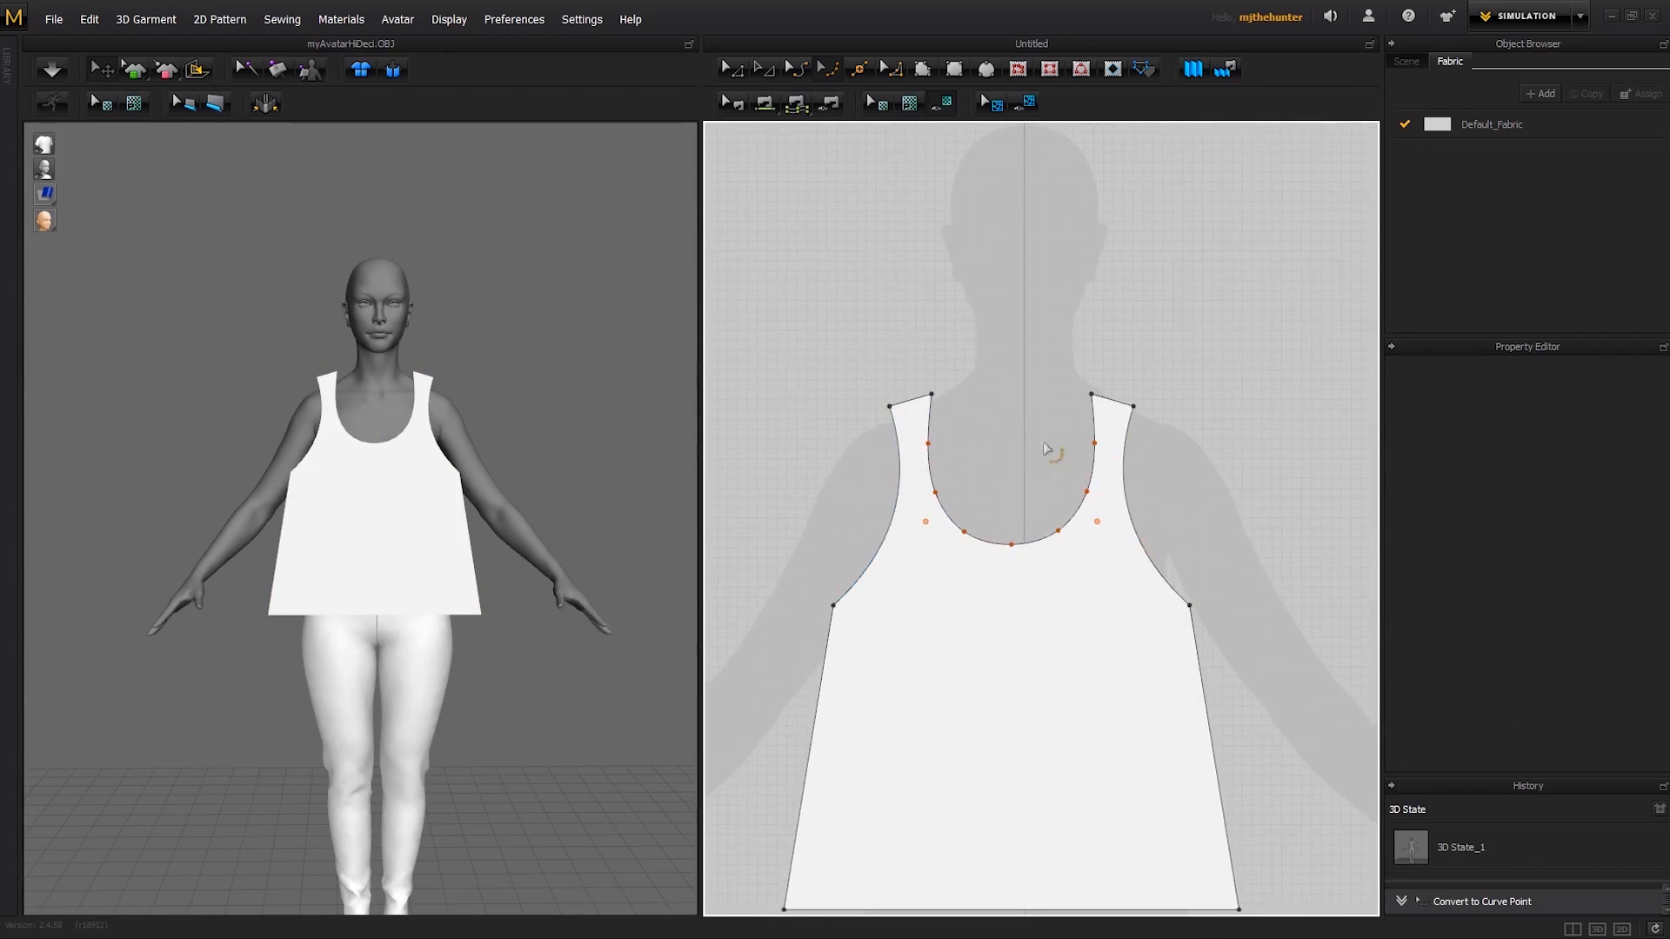
- Try pulling the neckline's two lower curve points outward, and undo both moves
{"action": "left_click", "coordinate": [962, 541]}
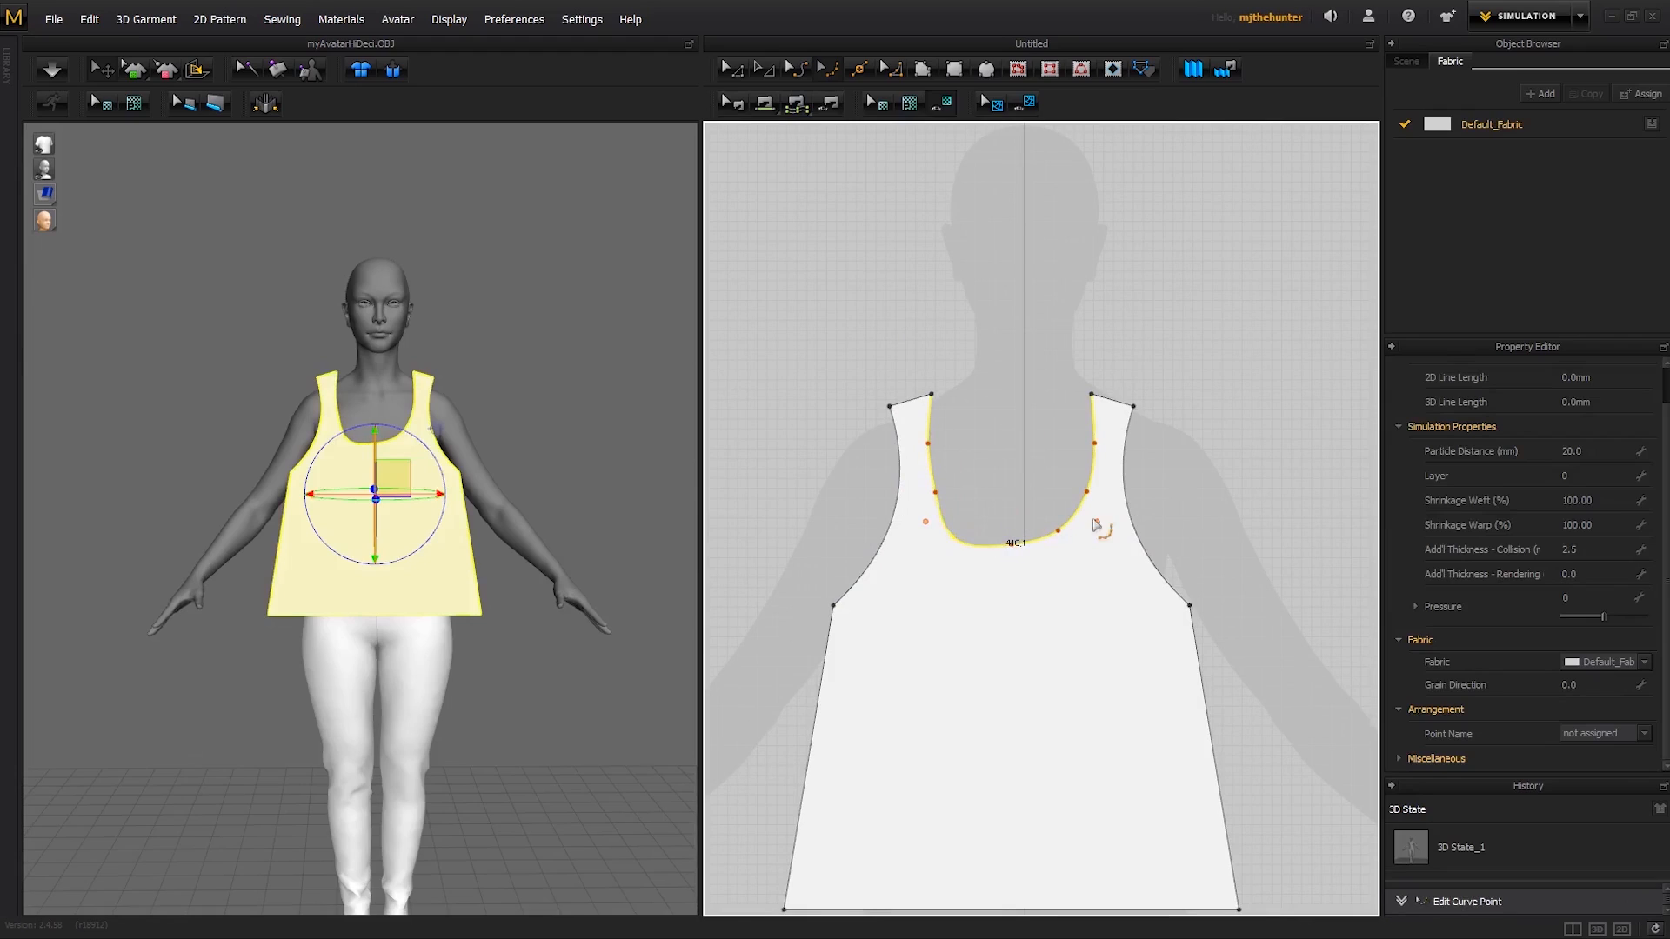
{"action": "left_click_drag", "start_coordinate": [1062, 531], "coordinate": [1074, 537]}
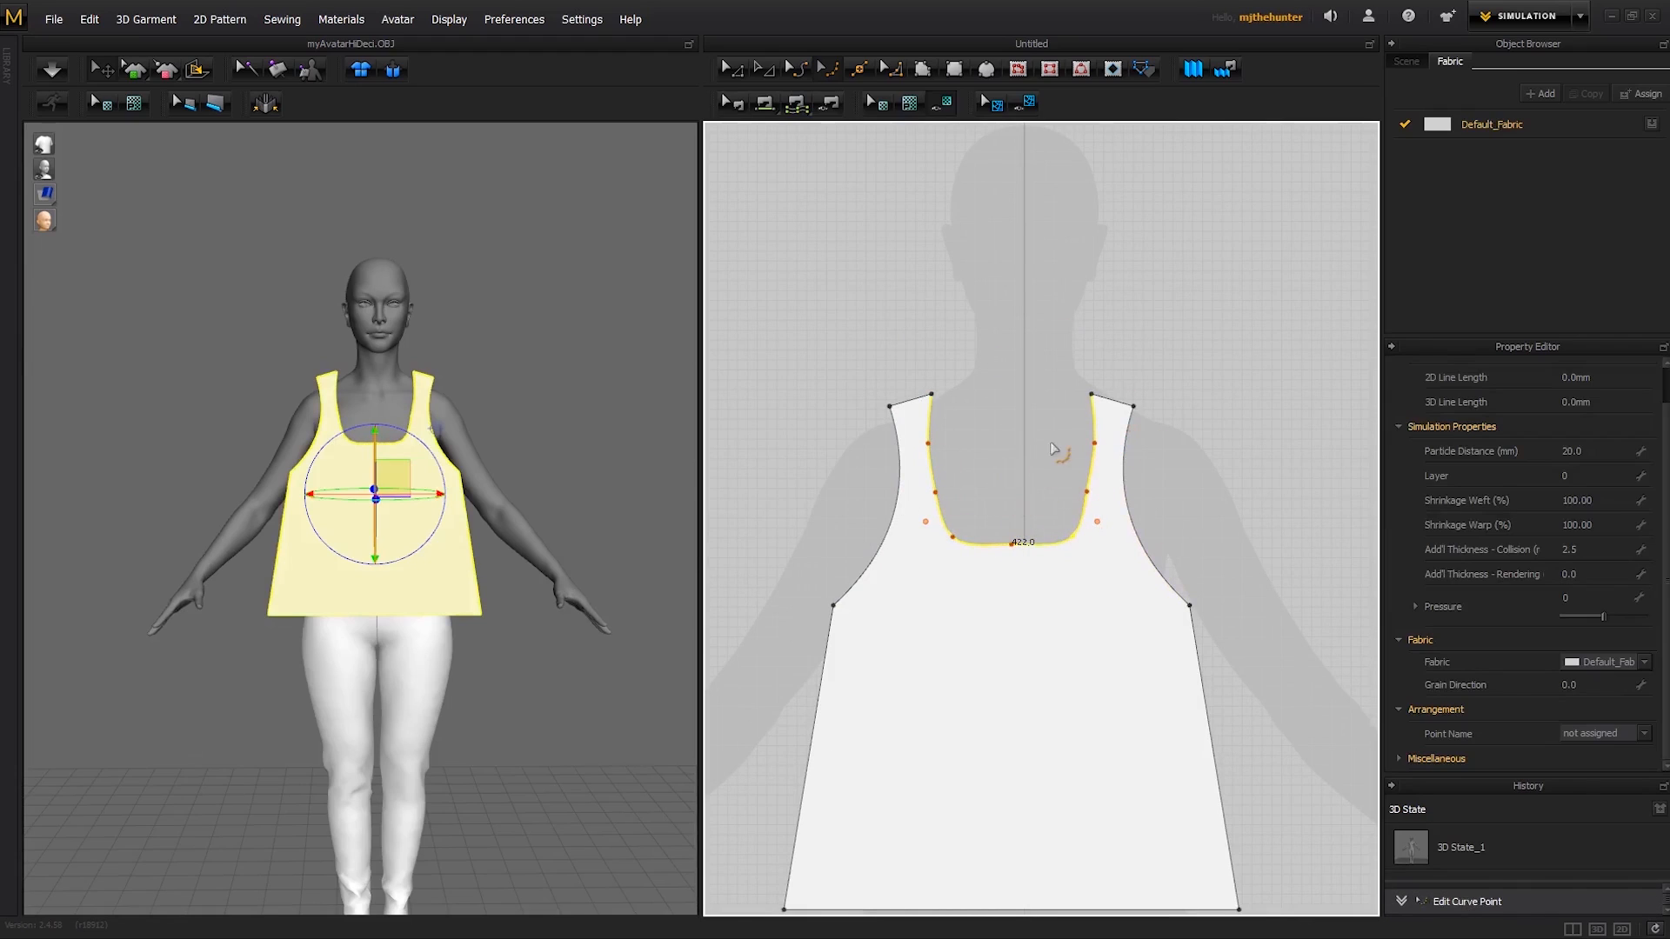
{"action": "key", "text": "ctrl+z"}
{"action": "scroll", "coordinate": [1020, 504], "scroll_direction": "up", "scroll_amount": 2}
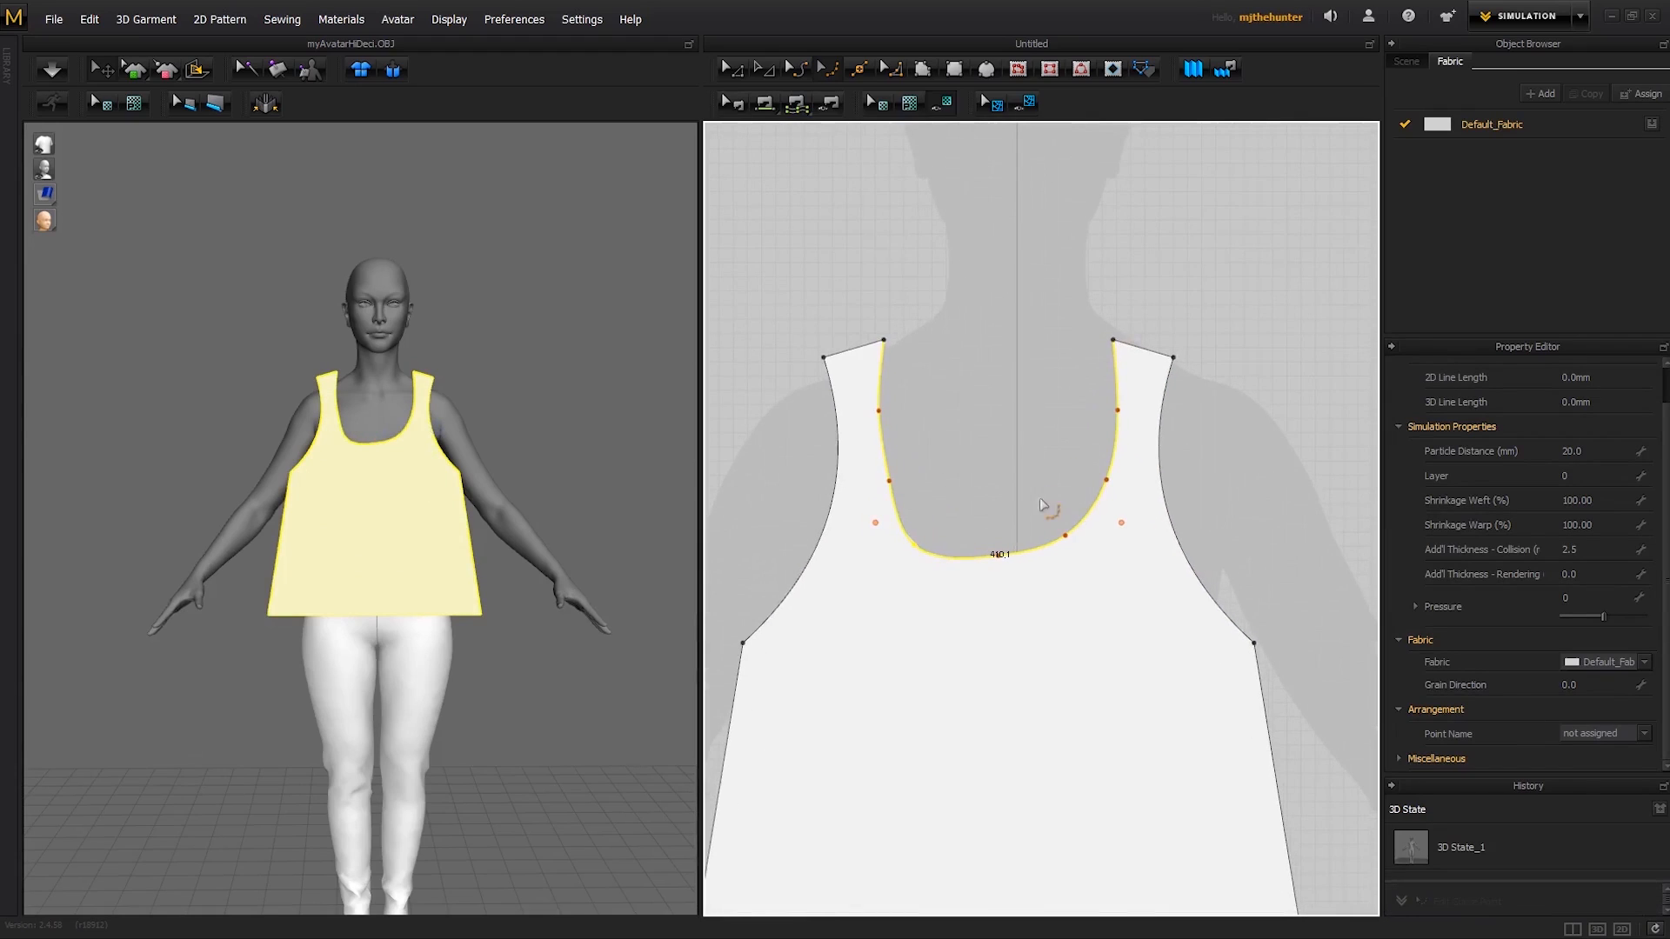
{"action": "key", "text": "ctrl+z"}
- Shift the neckline's lower curve points on both sides slightly outward to give the scoop a broader, flatter base
{"action": "left_click_drag", "start_coordinate": [1066, 536], "coordinate": [1072, 543]}
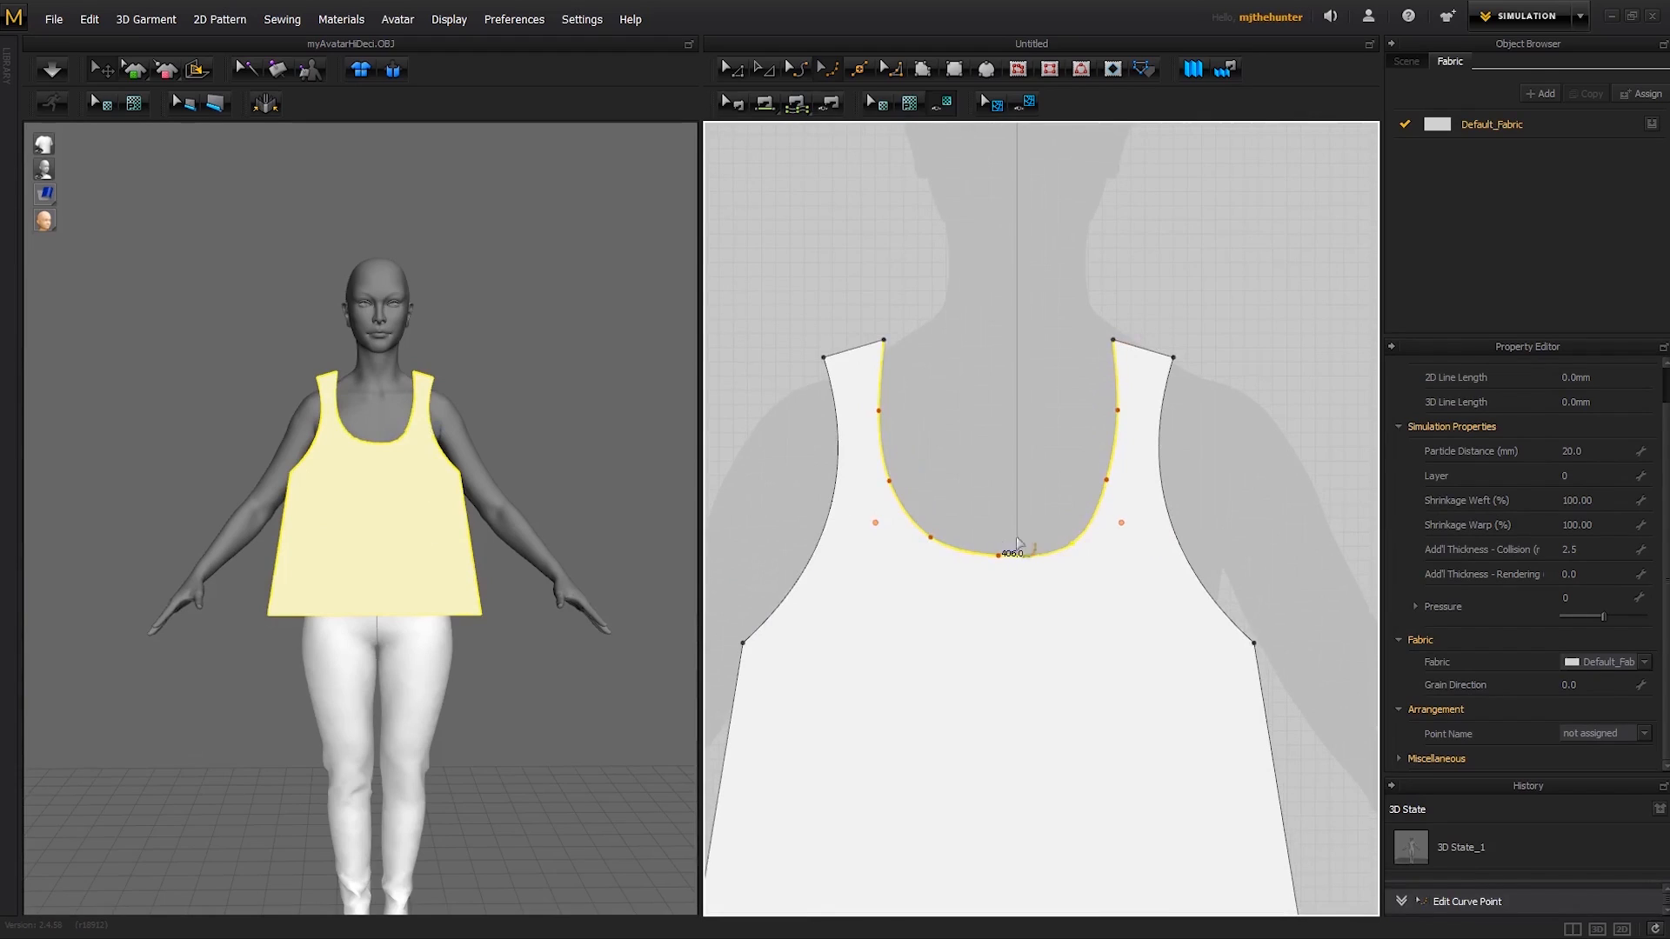
{"action": "left_click_drag", "start_coordinate": [927, 546], "coordinate": [928, 542]}
{"action": "left_click_drag", "start_coordinate": [1075, 544], "coordinate": [1081, 541]}
{"action": "key", "text": "a"}
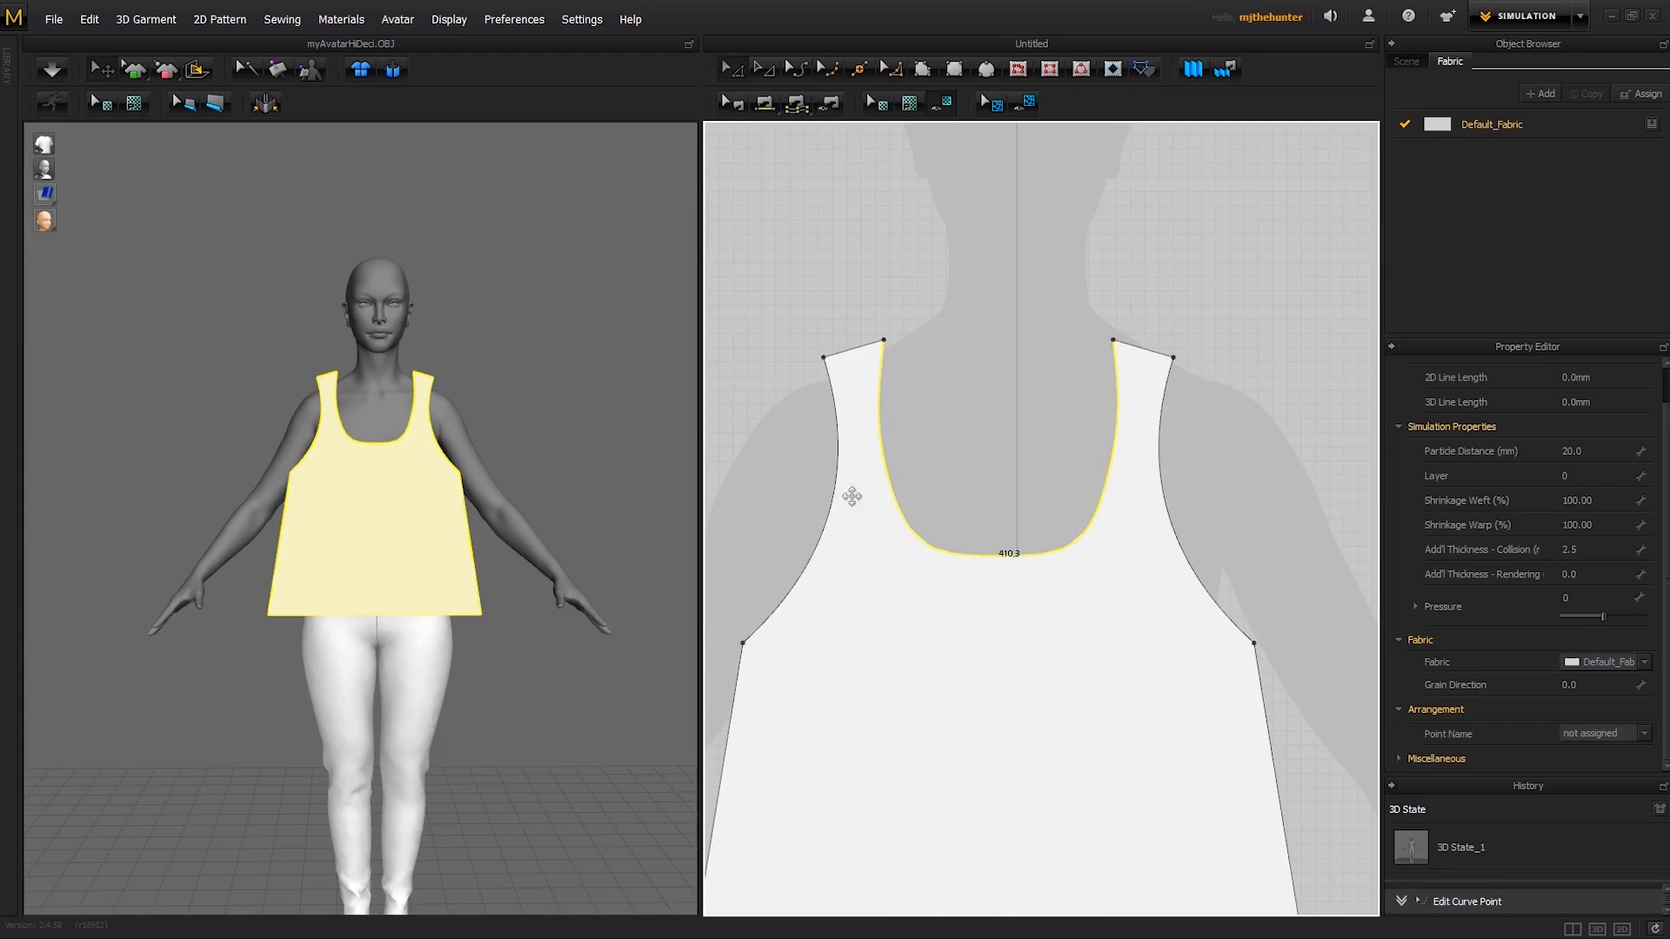
- Copy the finished bodice panel and paste the duplicate beside the original, level with it in the 2D pattern layout
{"action": "scroll", "coordinate": [631, 489], "scroll_direction": "down", "scroll_amount": 2}
{"action": "right_click_drag", "start_coordinate": [631, 489], "coordinate": [487, 476]}
{"action": "left_click", "coordinate": [568, 453]}
{"action": "scroll", "coordinate": [568, 453], "scroll_direction": "down", "scroll_amount": 1}
{"action": "scroll", "coordinate": [1103, 403], "scroll_direction": "down", "scroll_amount": 7}
{"action": "middle_click_drag", "start_coordinate": [1192, 473], "coordinate": [1112, 457]}
{"action": "scroll", "coordinate": [1092, 513], "scroll_direction": "up", "scroll_amount": 1}
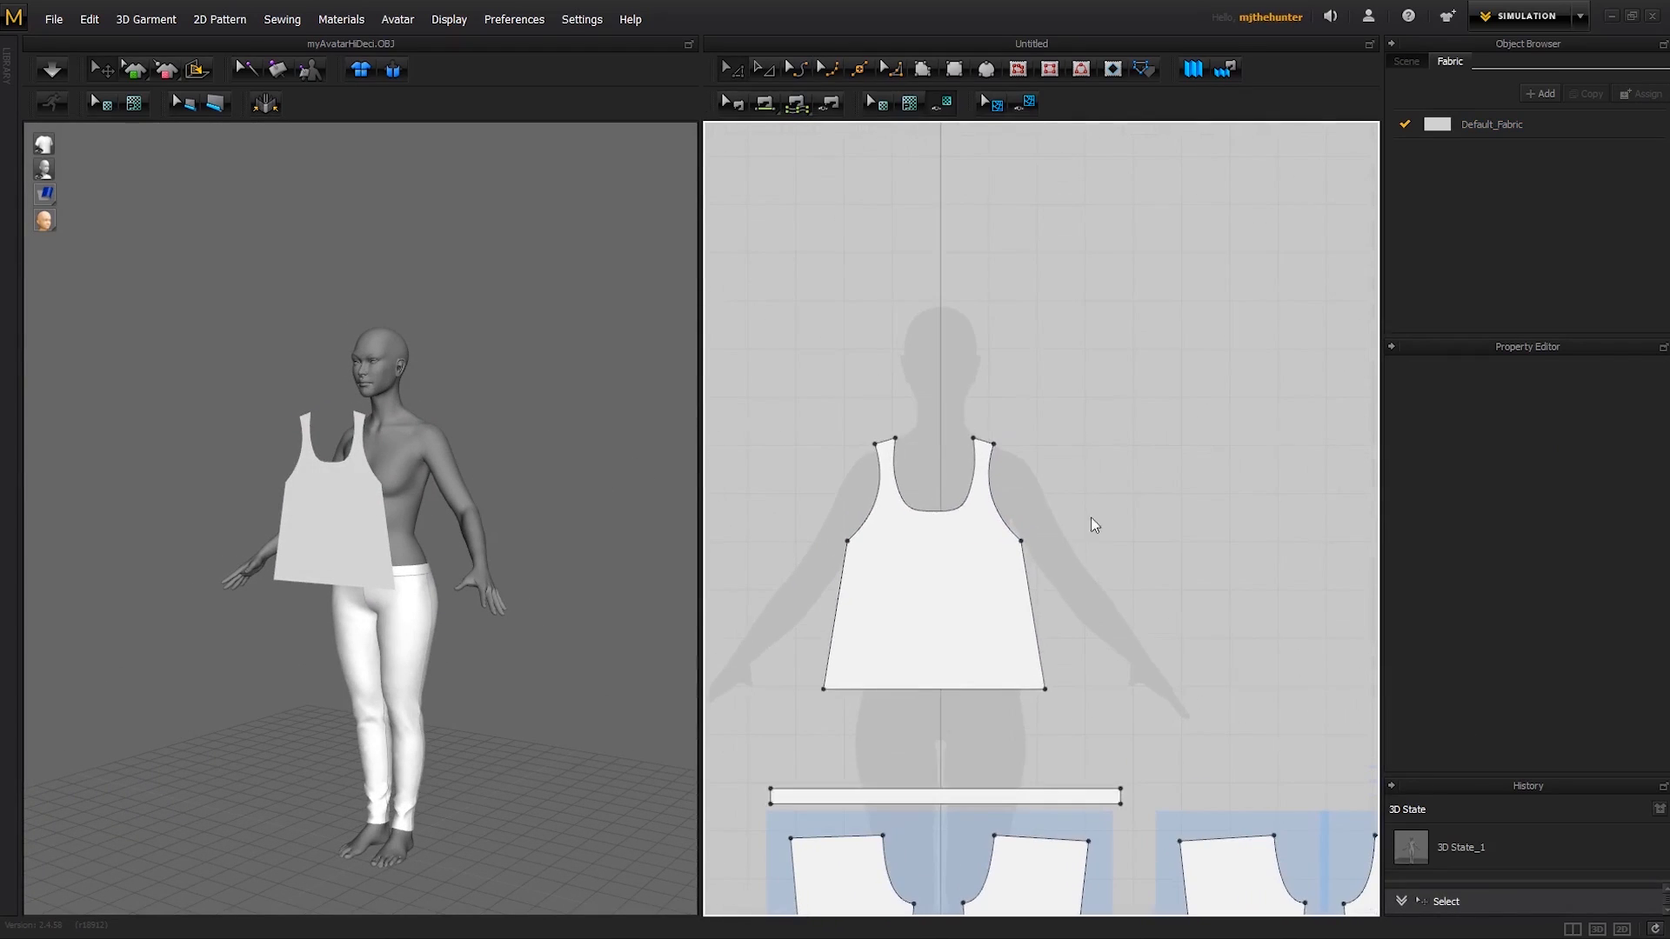
{"action": "left_click", "coordinate": [971, 604]}
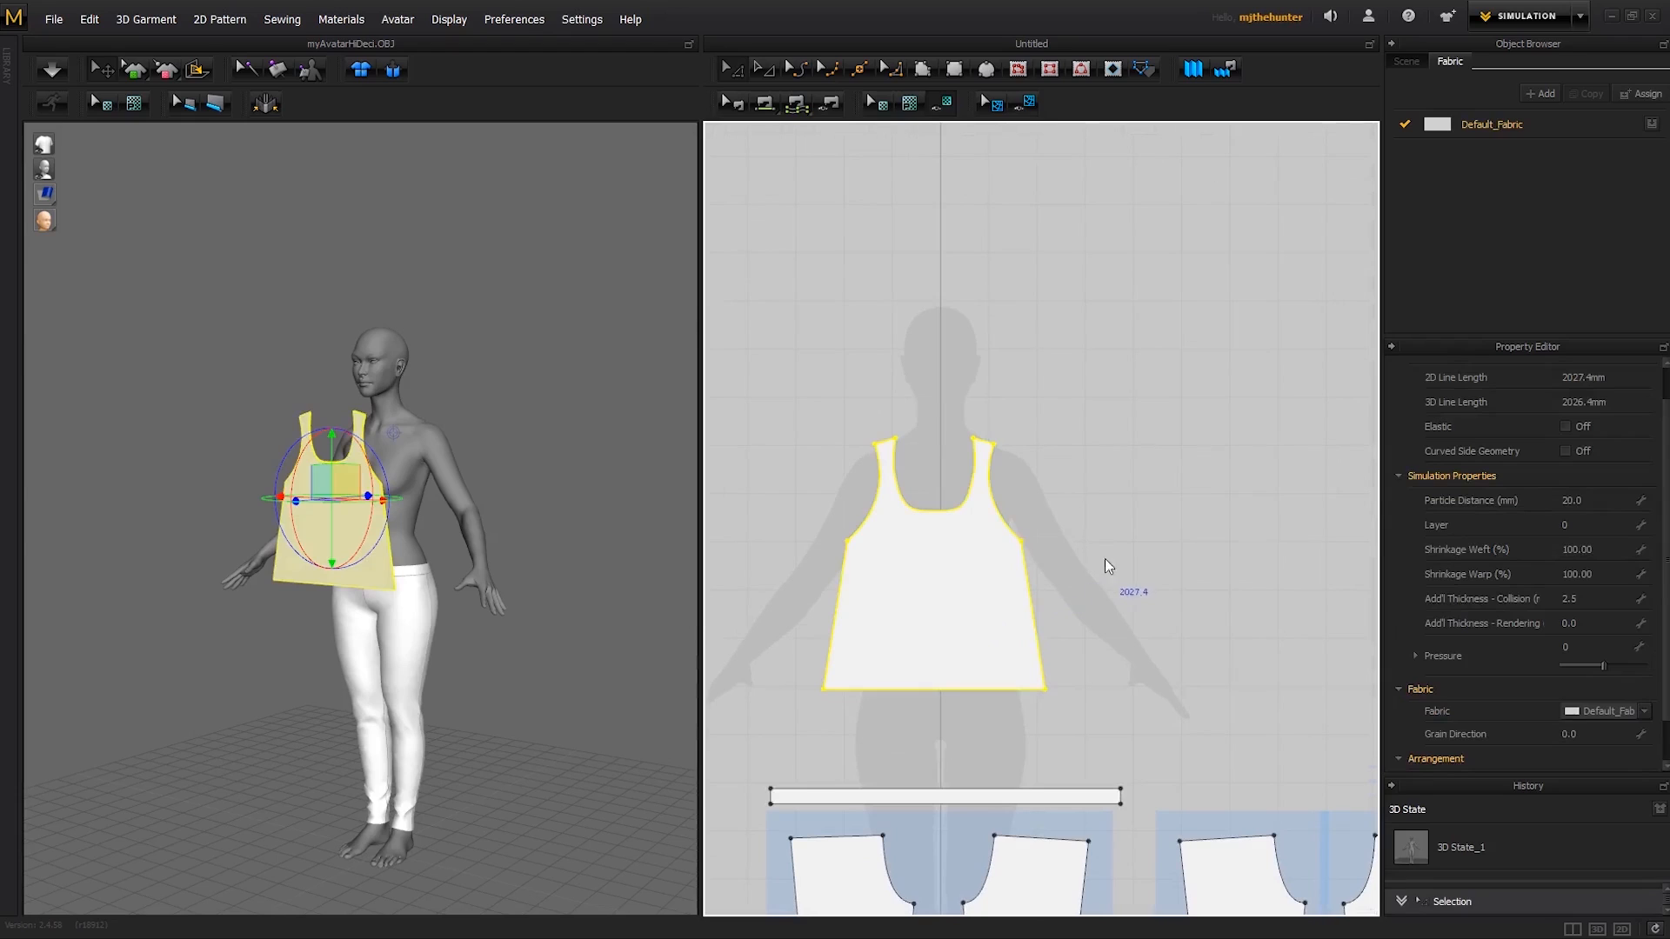
{"action": "key", "text": "ctrl+v"}
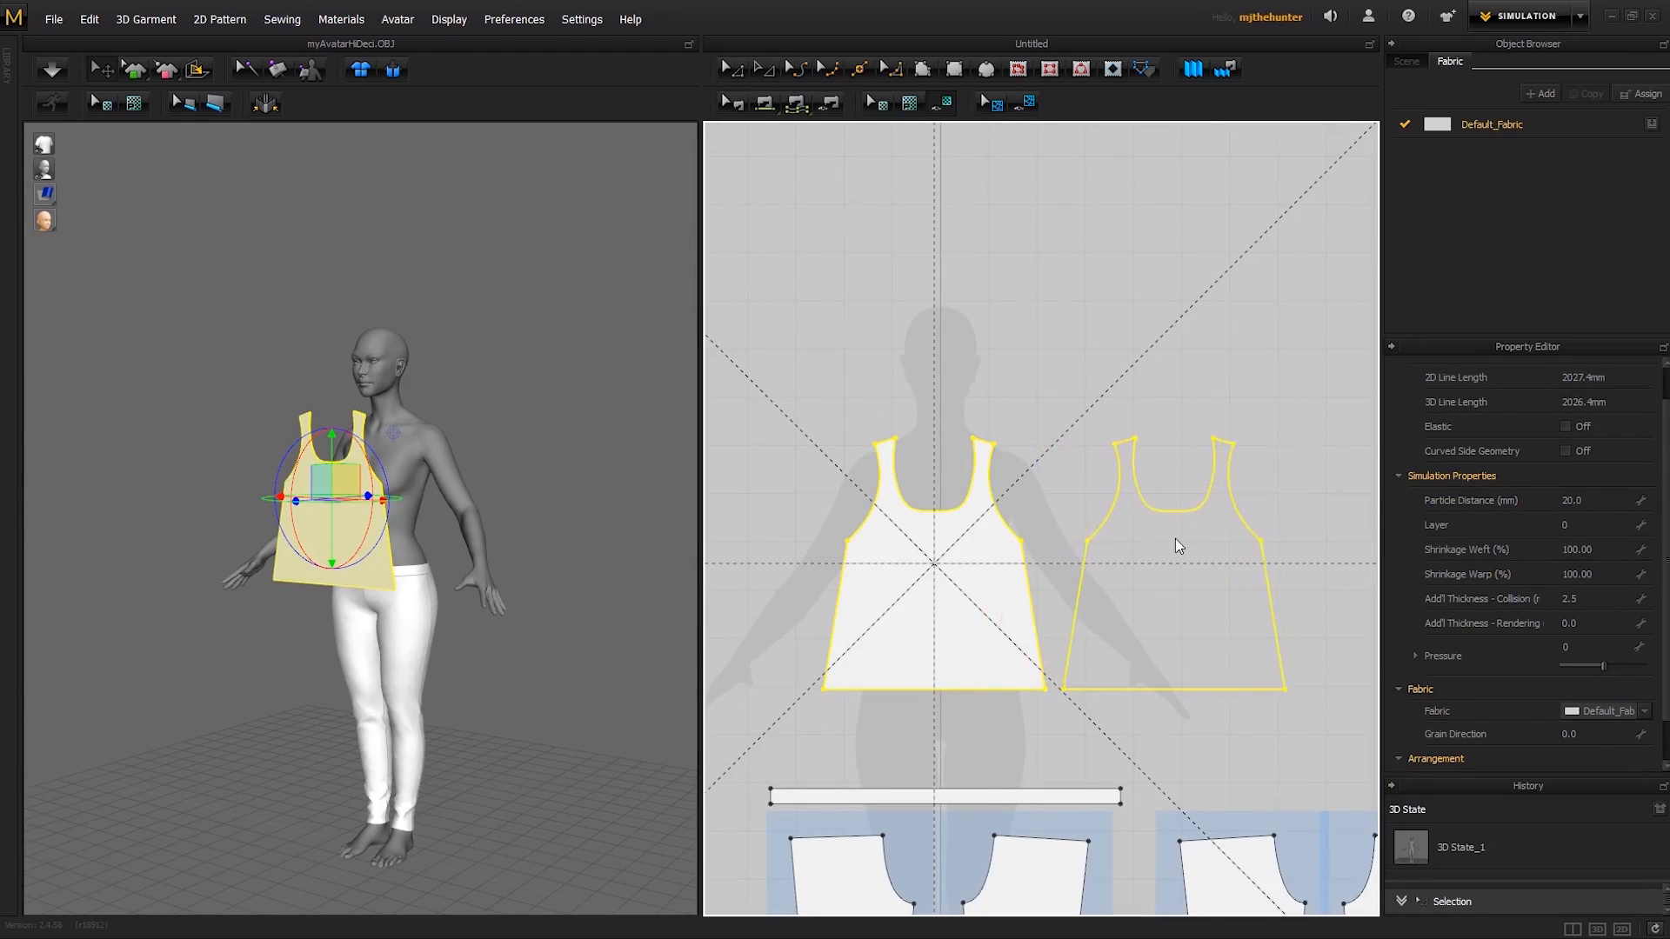
{"action": "left_click", "coordinate": [1206, 538]}
{"action": "left_click", "coordinate": [1222, 366]}
{"action": "left_click", "coordinate": [1200, 567]}
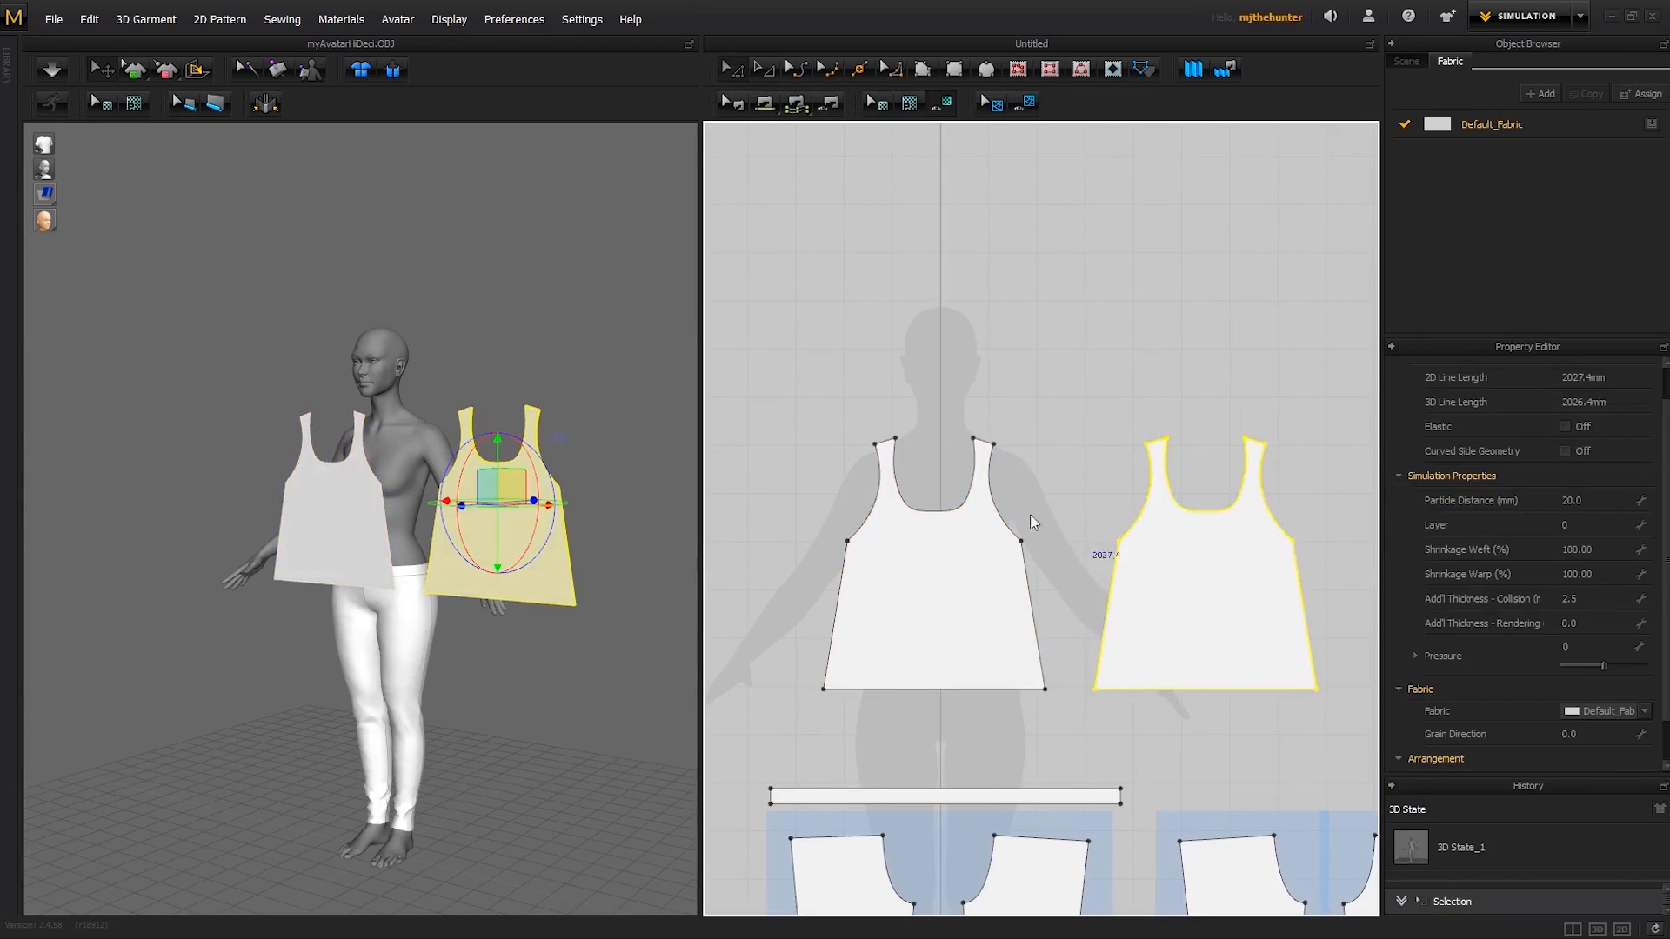
- Move the duplicated bodice panel behind the avatar's back in the 3D view and flip it horizontally
{"action": "right_click_drag", "start_coordinate": [576, 473], "coordinate": [298, 618]}
{"action": "left_click_drag", "start_coordinate": [231, 562], "coordinate": [396, 537]}
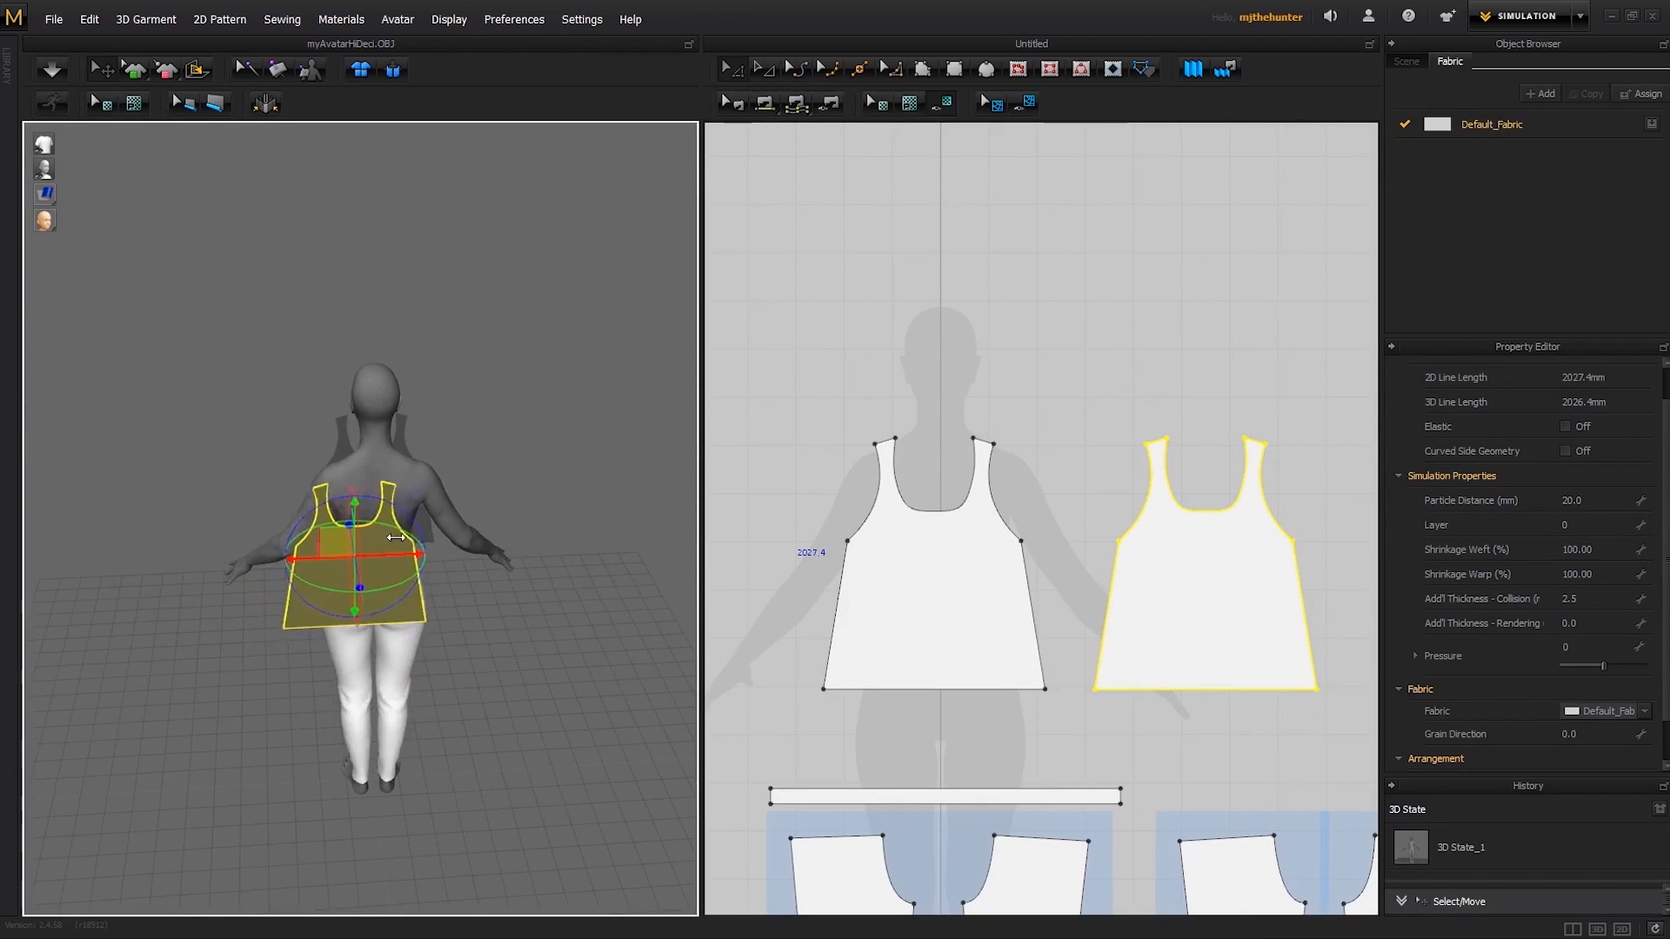
{"action": "scroll", "coordinate": [500, 526], "scroll_direction": "up", "scroll_amount": 3}
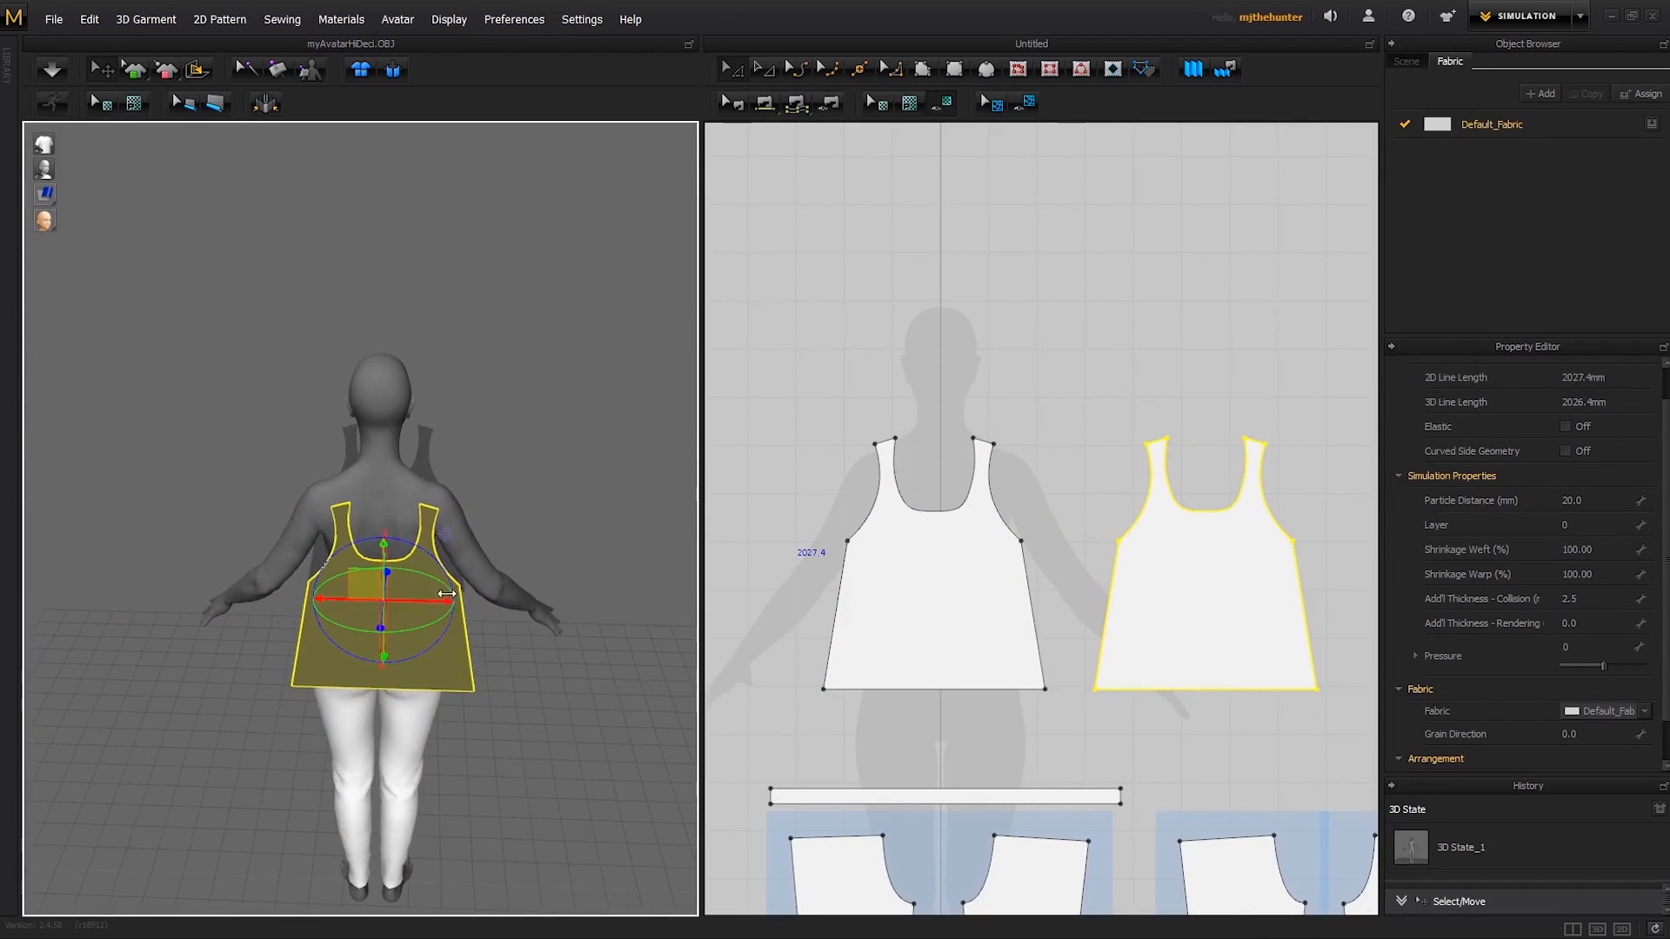
{"action": "key", "text": "ctrl+g"}
{"action": "right_click_drag", "start_coordinate": [460, 665], "coordinate": [443, 659]}
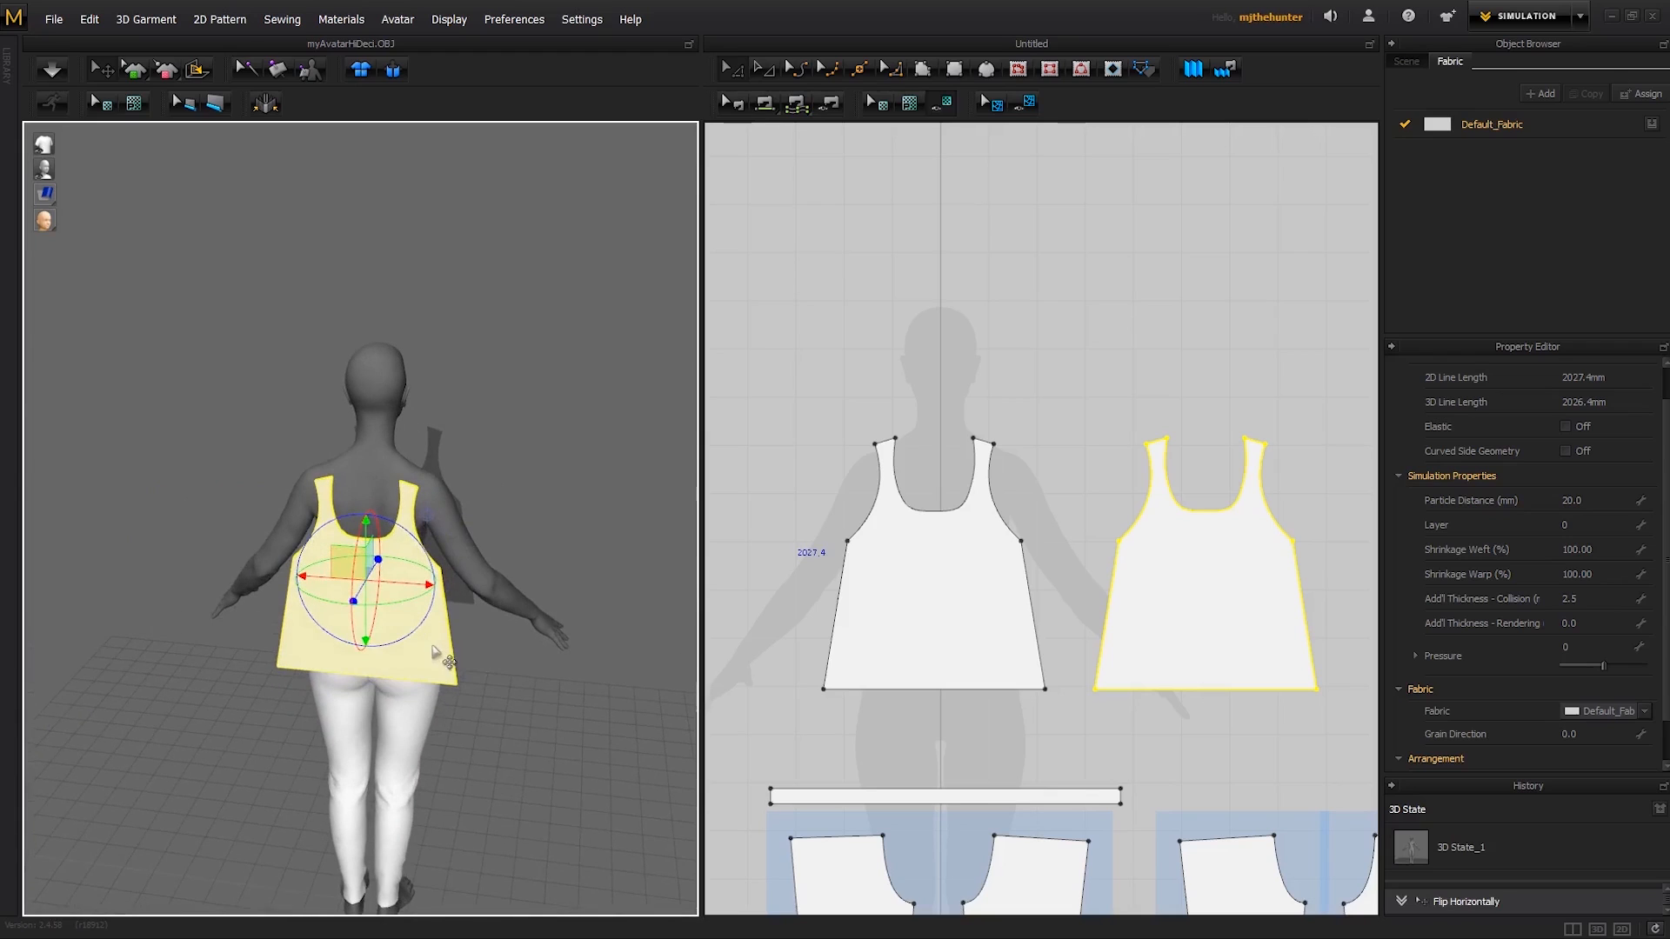
- Check the placement of the front and back bodice panels around the avatar from behind and from the front
{"action": "right_click", "coordinate": [432, 646]}
{"action": "left_click", "coordinate": [264, 440]}
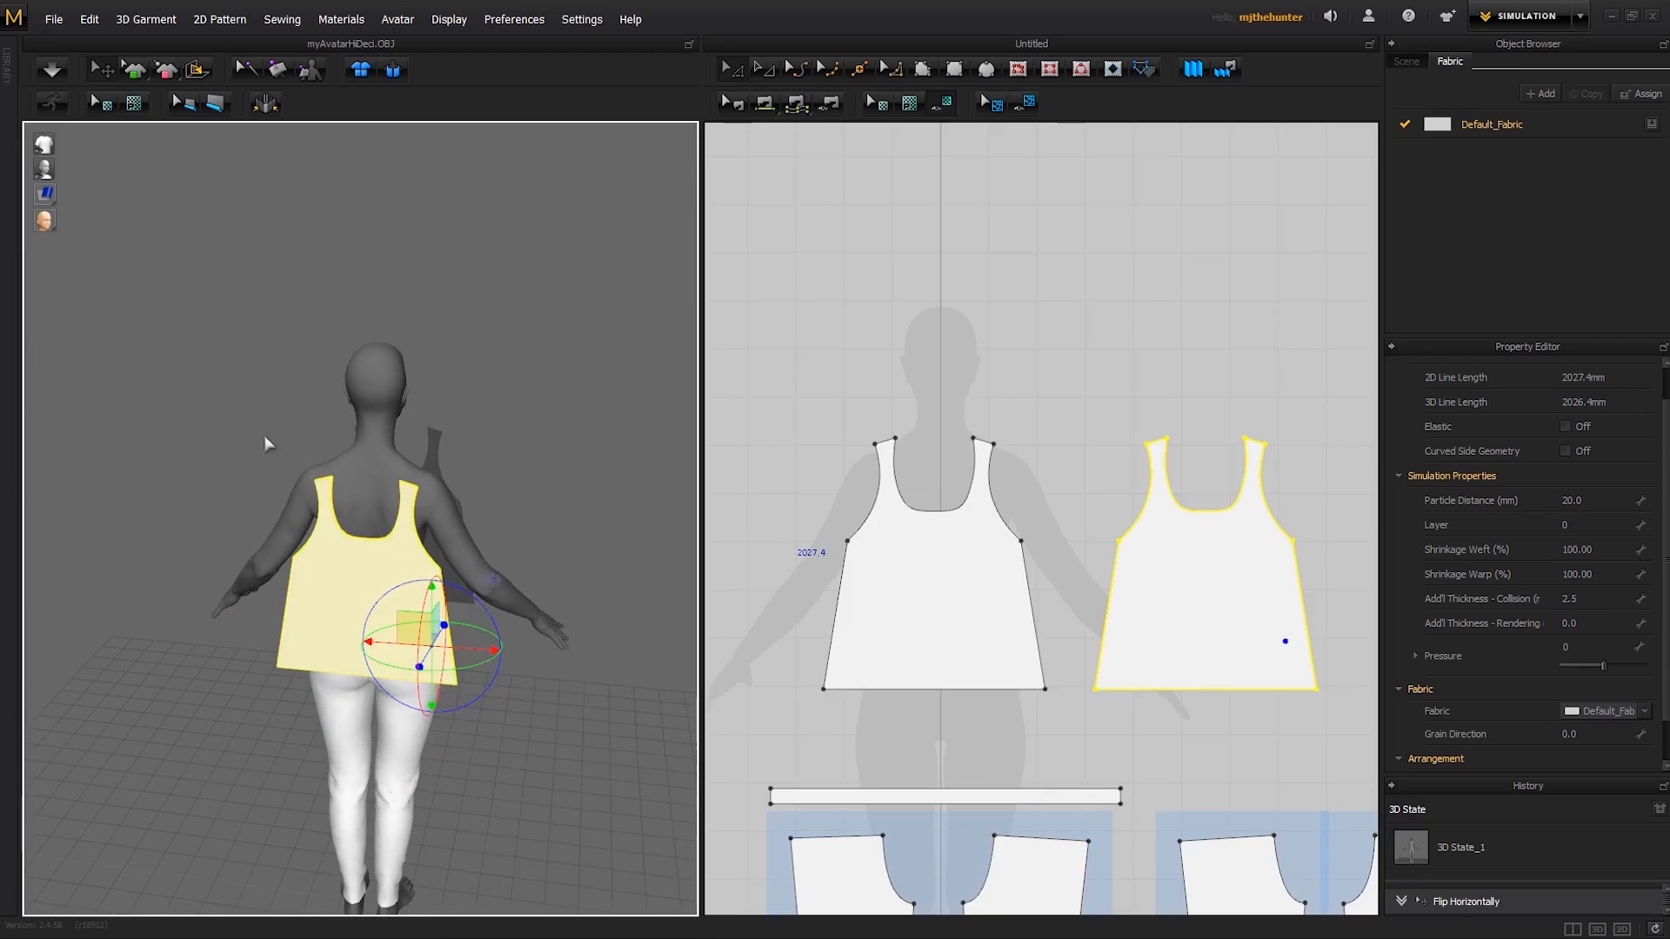
{"action": "left_click", "coordinate": [265, 440]}
{"action": "right_click_drag", "start_coordinate": [264, 440], "coordinate": [569, 555]}
{"action": "left_click", "coordinate": [482, 564]}
{"action": "left_click", "coordinate": [779, 436]}
{"action": "right_click_drag", "start_coordinate": [477, 526], "coordinate": [416, 534]}
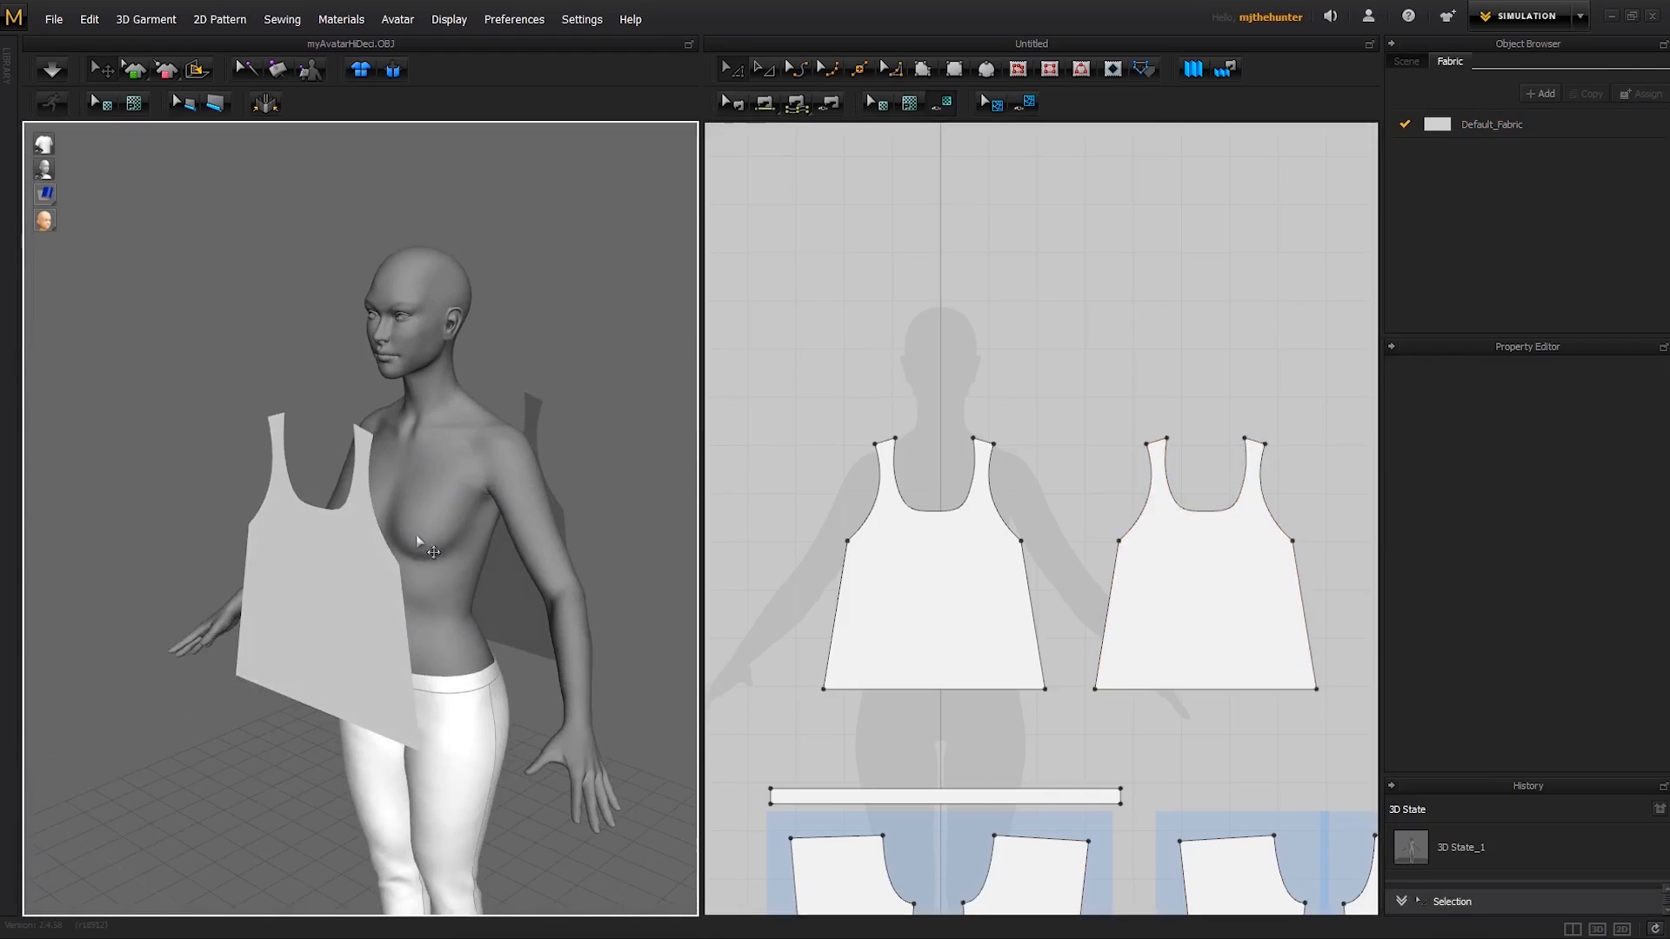
- Inspect the front bodice panel's distance from the avatar's chest and its shoulder alignment from the side and at an angle
{"action": "left_click", "coordinate": [376, 601]}
{"action": "right_click_drag", "start_coordinate": [376, 600], "coordinate": [298, 548]}
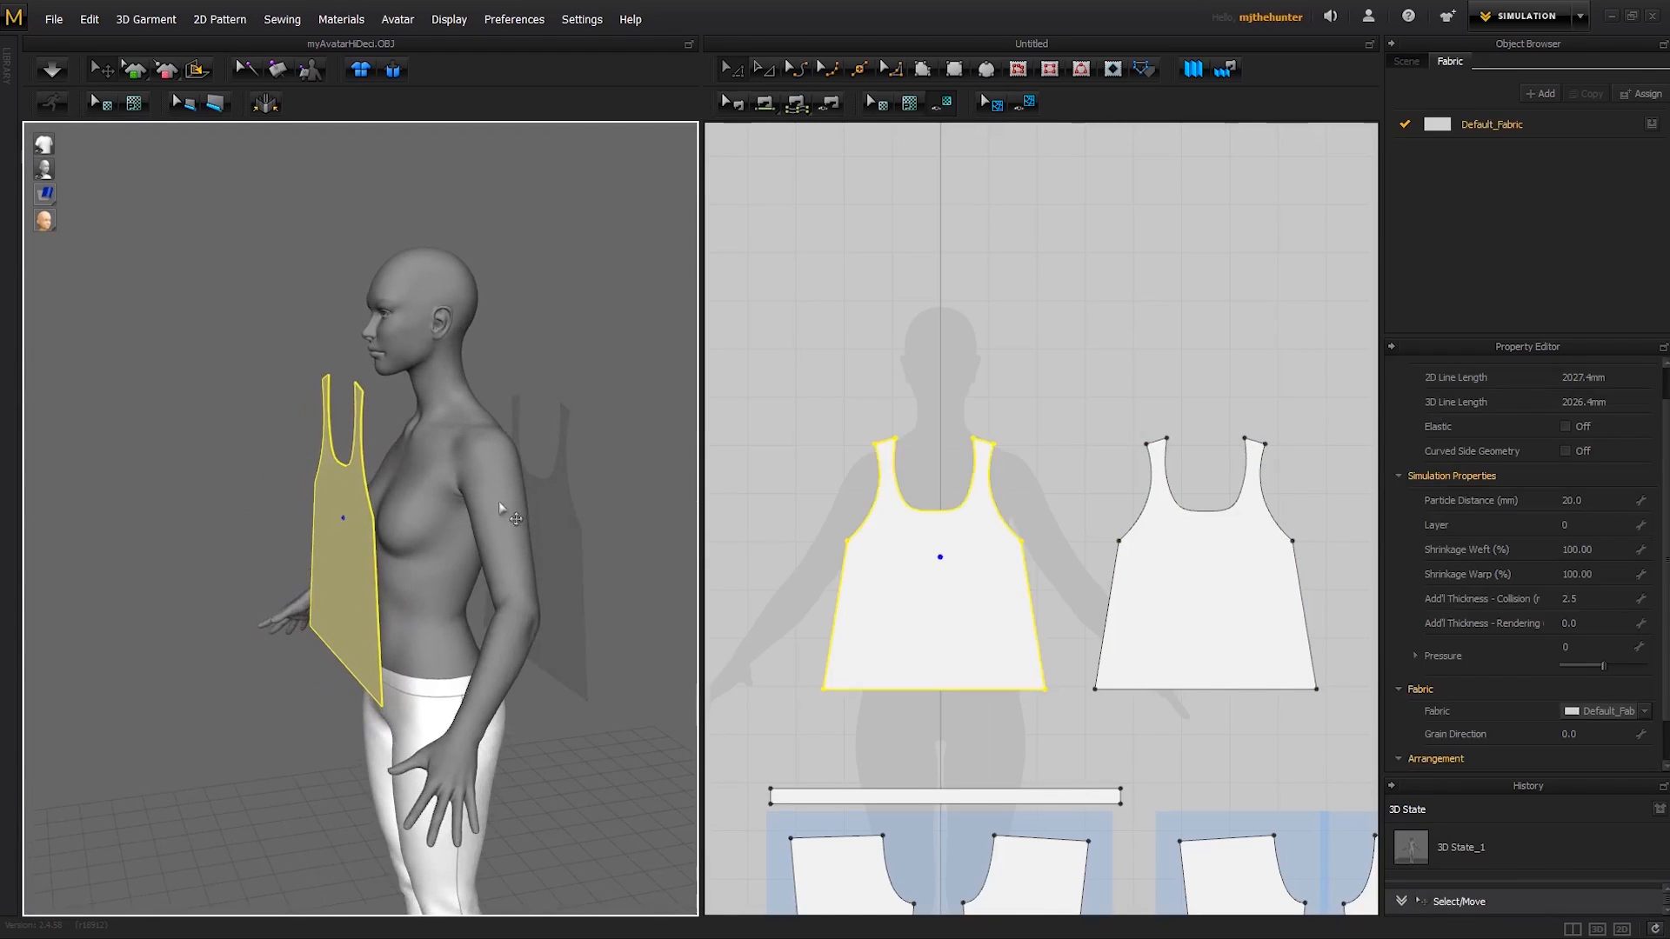
{"action": "right_click_drag", "start_coordinate": [499, 501], "coordinate": [507, 540]}
{"action": "left_click", "coordinate": [539, 492]}
{"action": "left_click", "coordinate": [576, 502]}
{"action": "middle_click_drag", "start_coordinate": [487, 533], "coordinate": [470, 574]}
{"action": "scroll", "coordinate": [474, 570], "scroll_direction": "up", "scroll_amount": 2}
{"action": "right_click_drag", "start_coordinate": [499, 562], "coordinate": [456, 541]}
{"action": "middle_click_drag", "start_coordinate": [928, 406], "coordinate": [928, 423]}
{"action": "scroll", "coordinate": [928, 422], "scroll_direction": "up", "scroll_amount": 1}
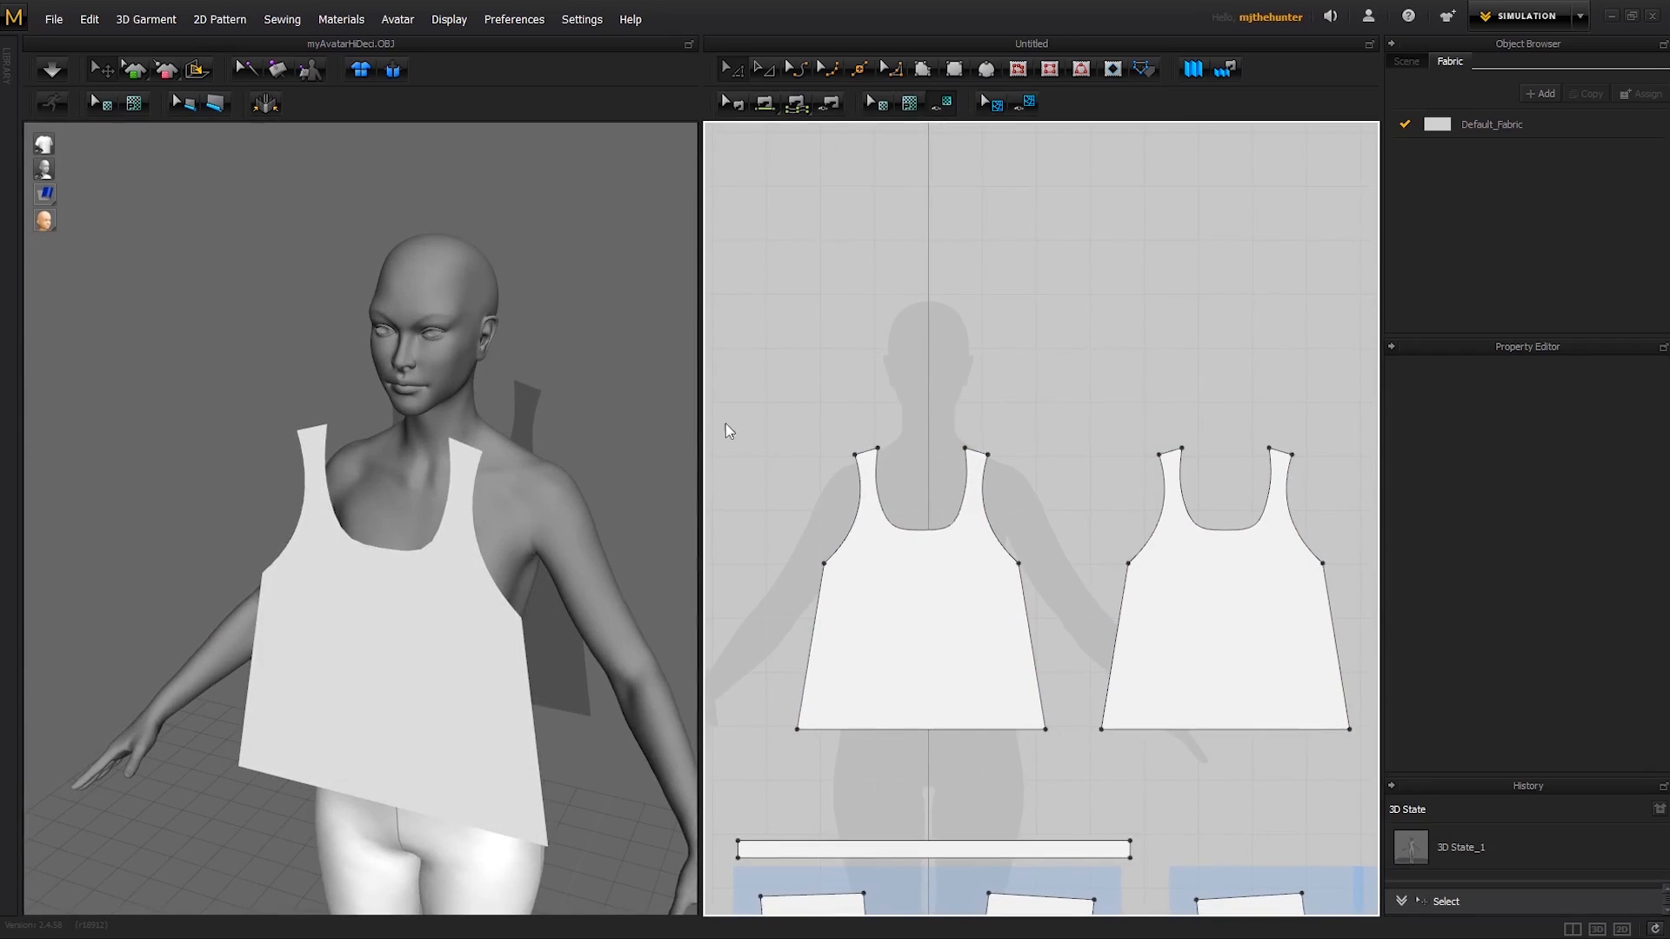
{"action": "mouse_move", "coordinate": [518, 478]}
{"action": "right_mouse_down"}
{"action": "mouse_move", "coordinate": [505, 478]}
{"action": "mouse_move", "coordinate": [540, 466]}
{"action": "mouse_move", "coordinate": [544, 484]}
{"action": "right_mouse_up"}
{"action": "scroll", "coordinate": [535, 461], "scroll_direction": "up", "scroll_amount": 2}
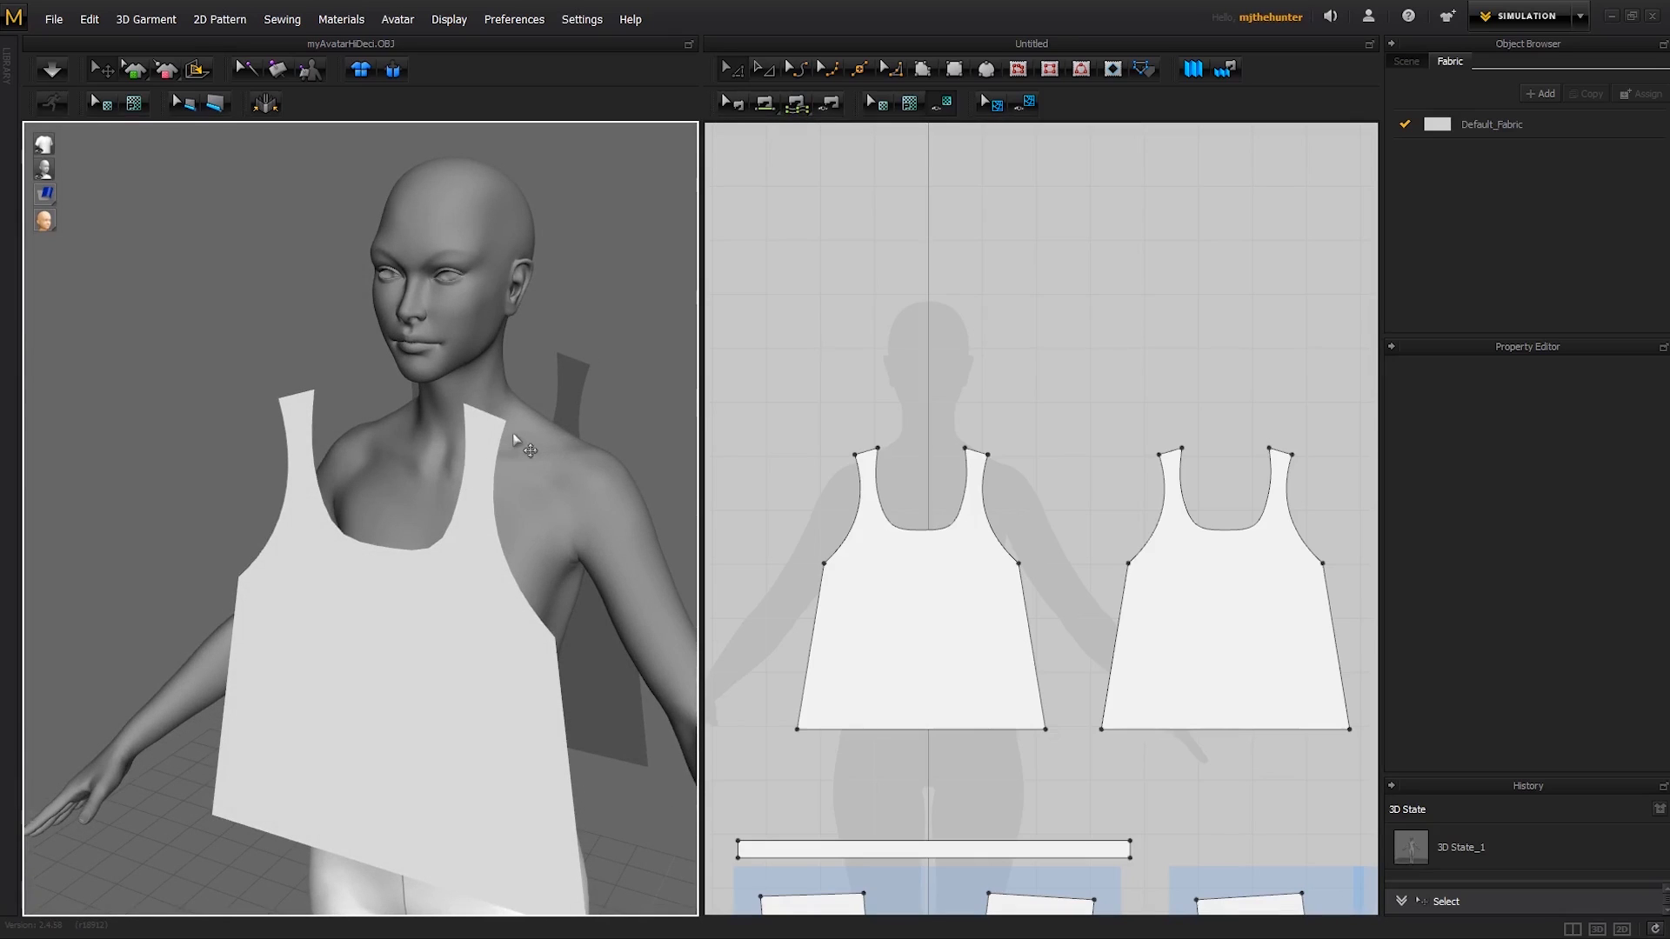
- Identify the matching strap ends at the avatar's left shoulder and join the front and back edges there with Segment Sewing
{"action": "left_click", "coordinate": [498, 426]}
{"action": "right_click_drag", "start_coordinate": [578, 409], "coordinate": [329, 405]}
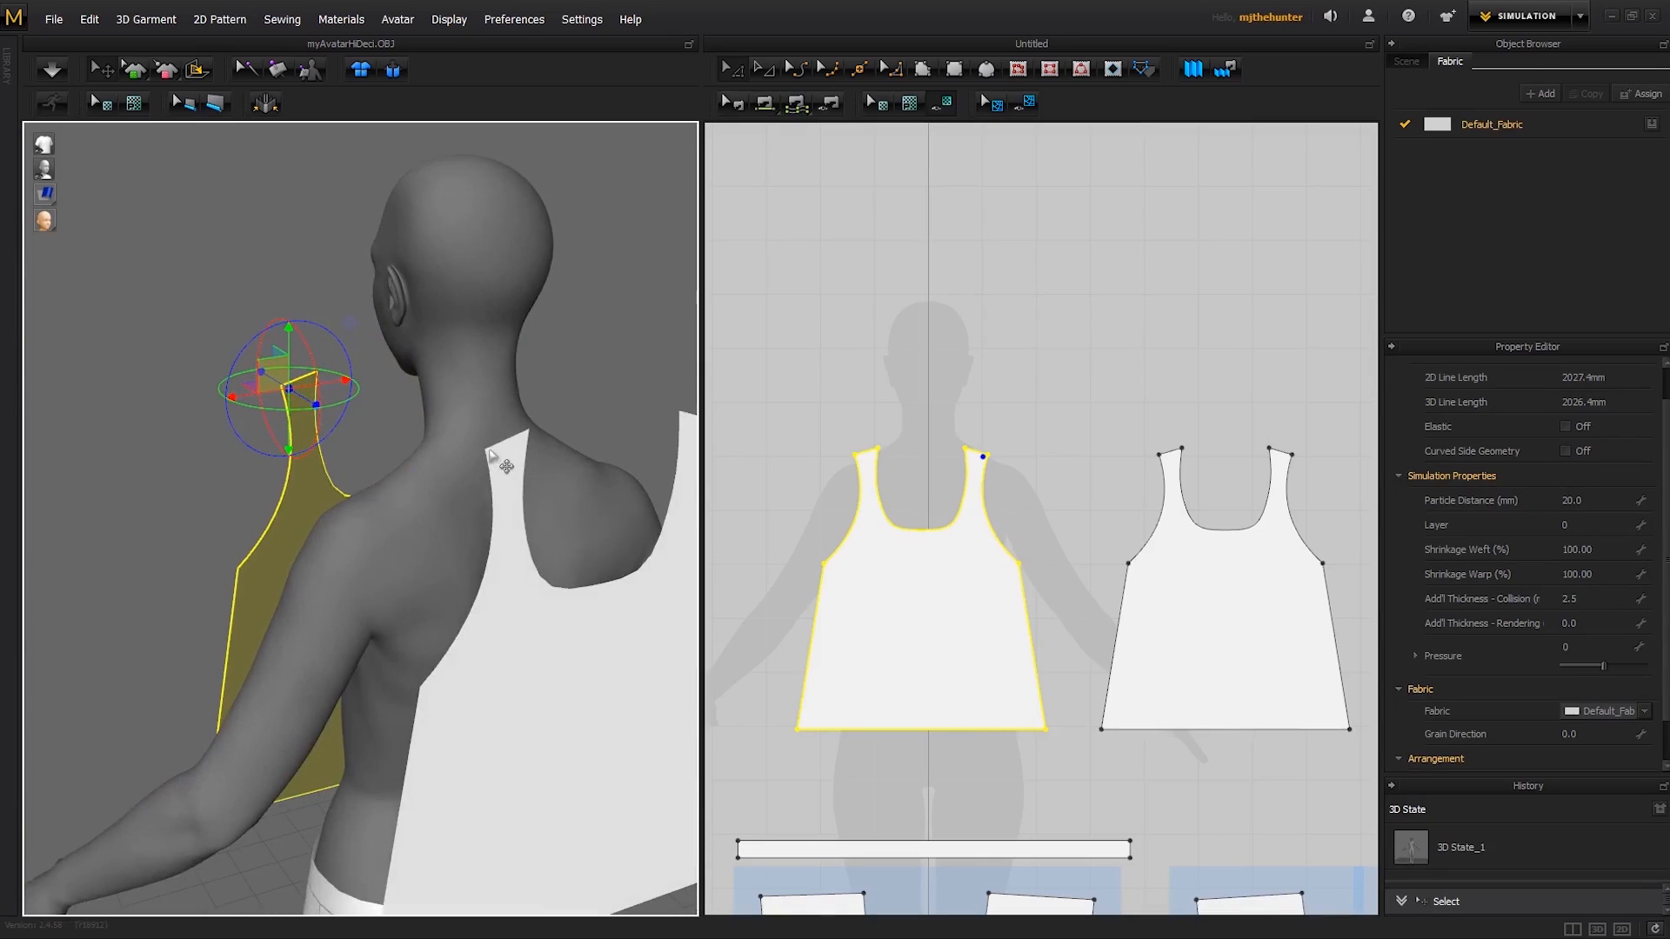
{"action": "left_click", "coordinate": [489, 452]}
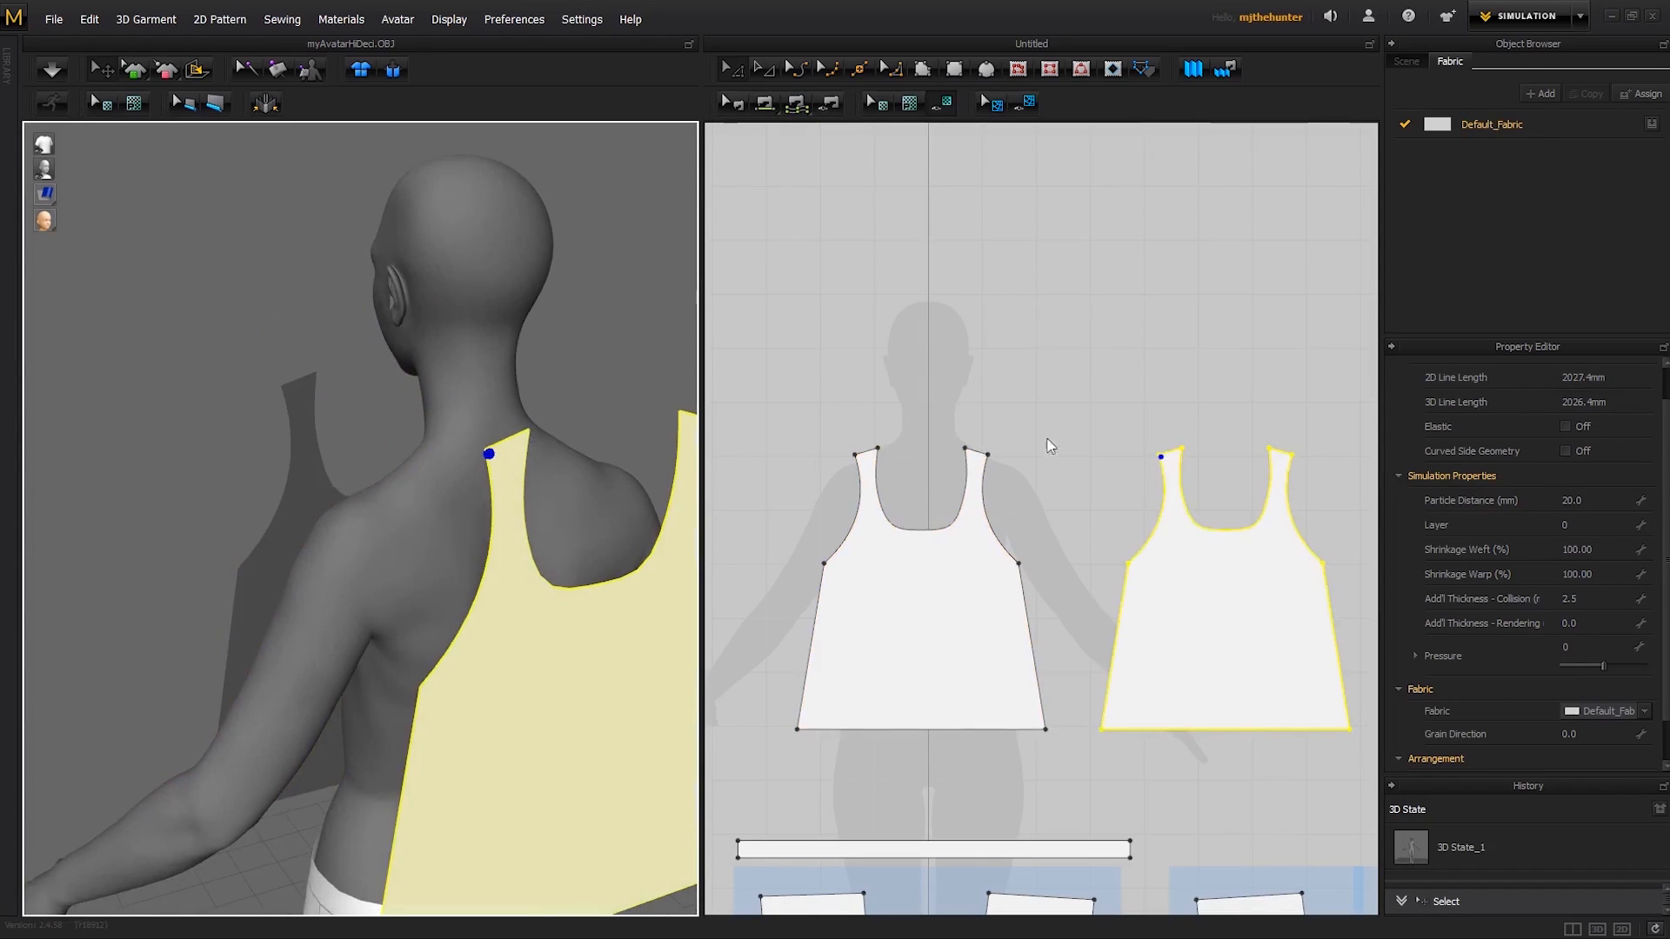
{"action": "key", "text": "n"}
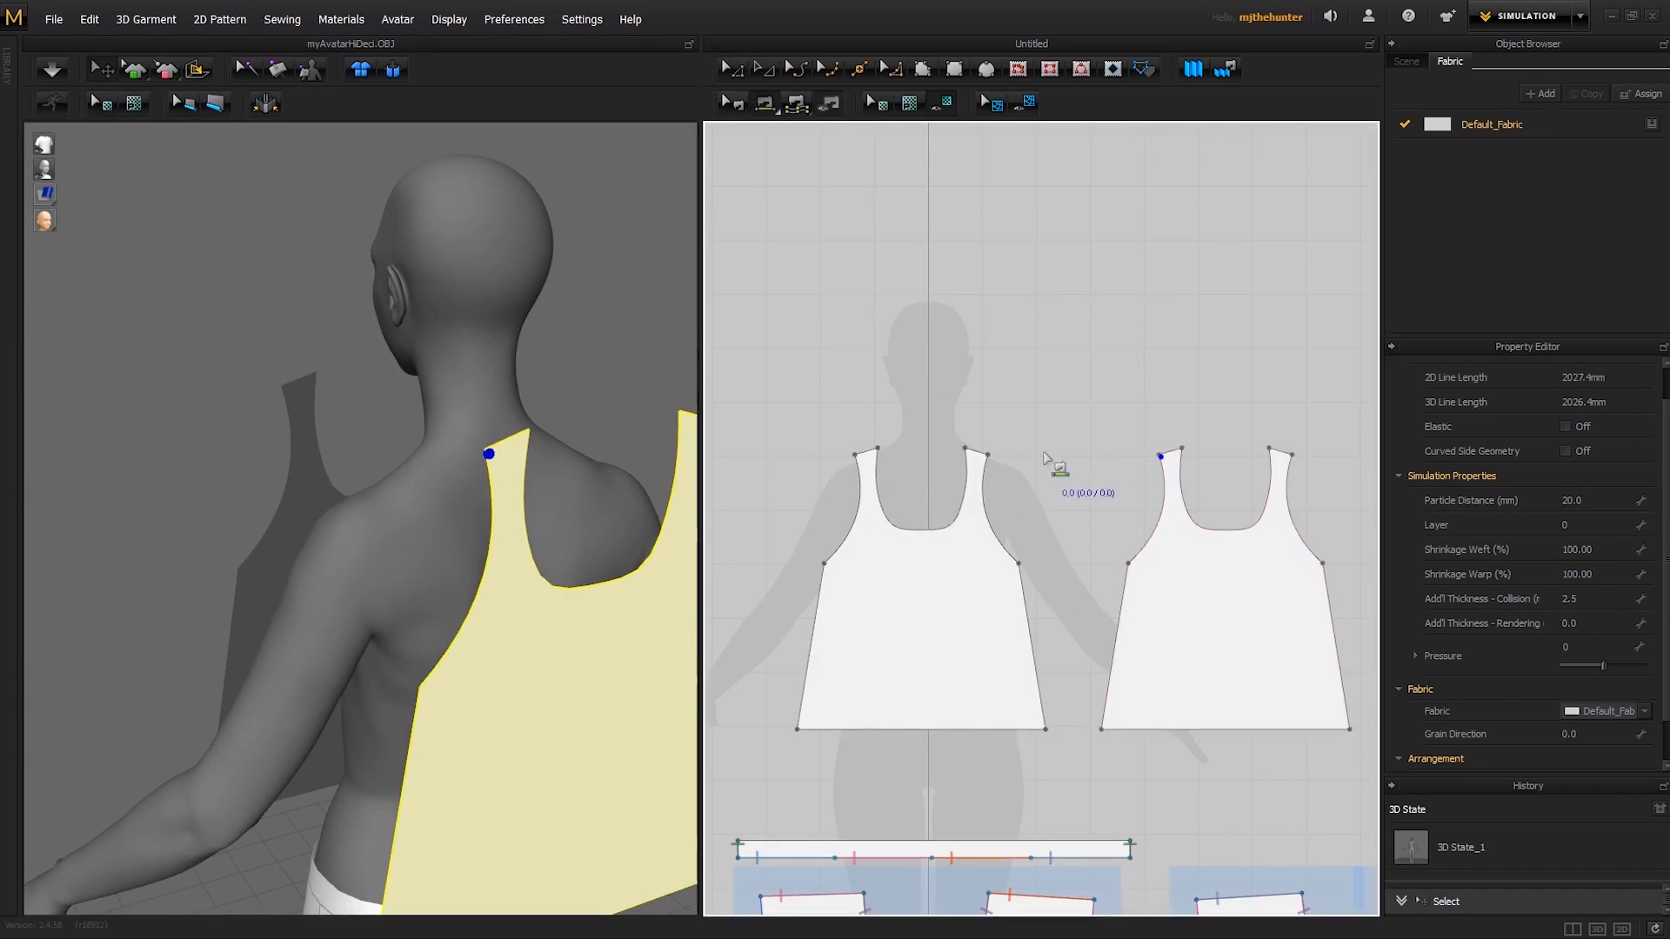
{"action": "left_click", "coordinate": [985, 454]}
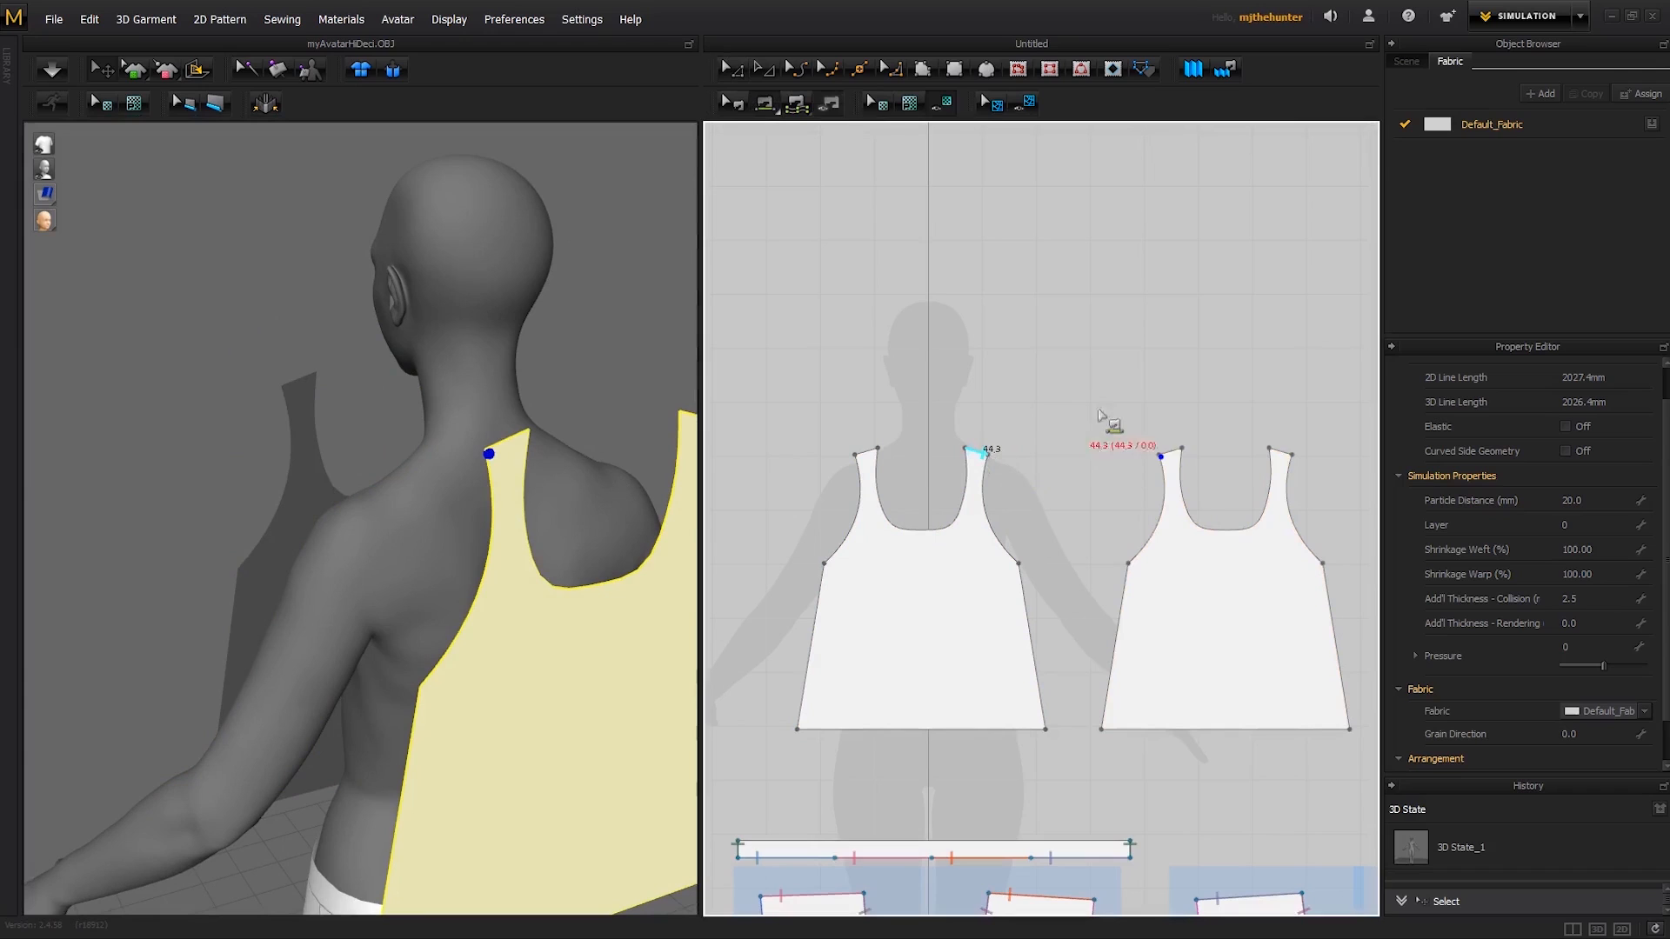
{"action": "left_click", "coordinate": [1163, 457]}
- Sew the front and back strap ends together at the avatar's right shoulder, matching the seam direction
{"action": "right_click_drag", "start_coordinate": [574, 559], "coordinate": [384, 471]}
{"action": "right_click_drag", "start_coordinate": [488, 473], "coordinate": [357, 476]}
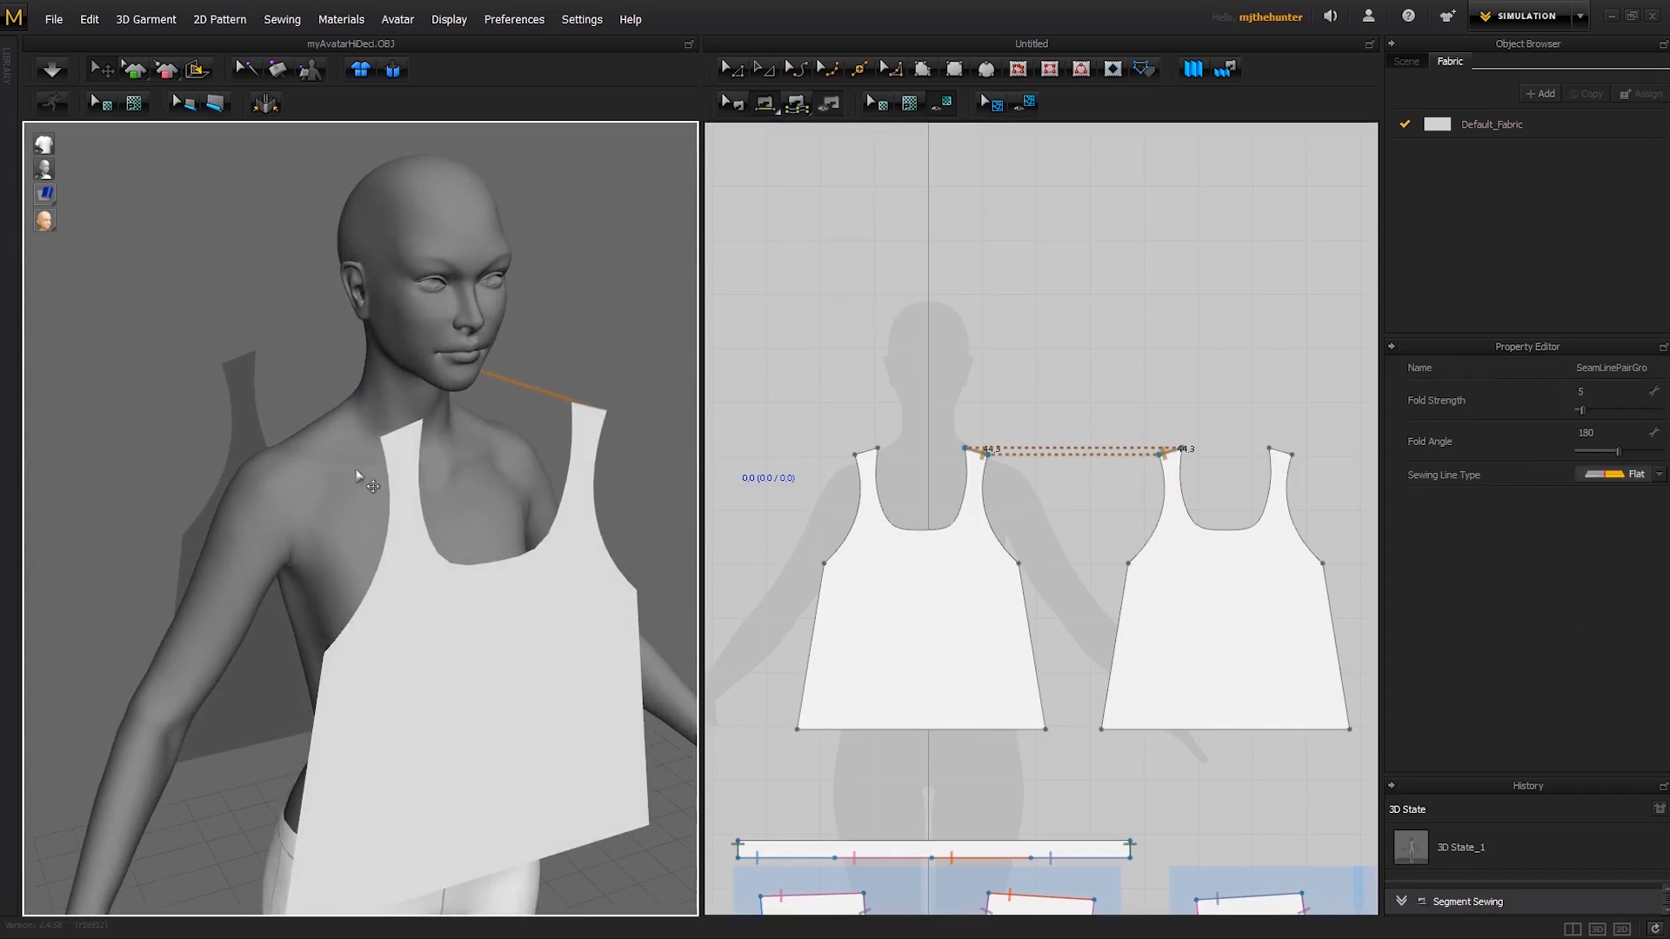
{"action": "left_click", "coordinate": [427, 450]}
{"action": "right_click_drag", "start_coordinate": [285, 363], "coordinate": [543, 443]}
{"action": "left_click", "coordinate": [356, 489]}
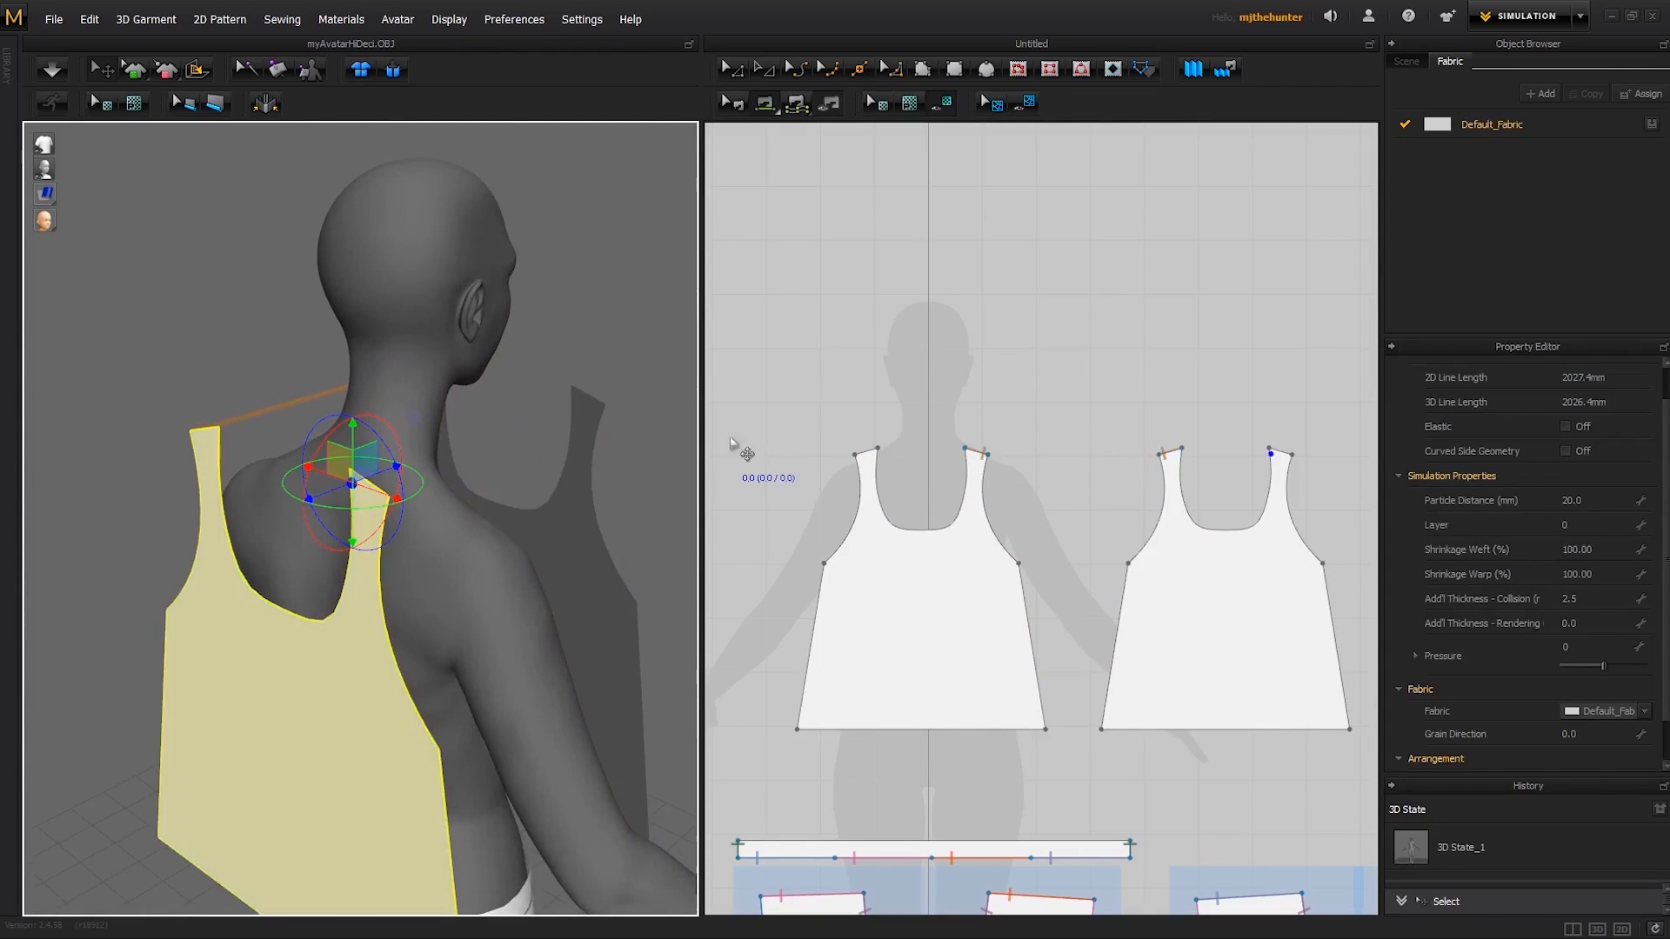
{"action": "left_click", "coordinate": [872, 451]}
{"action": "left_click", "coordinate": [1274, 453]}
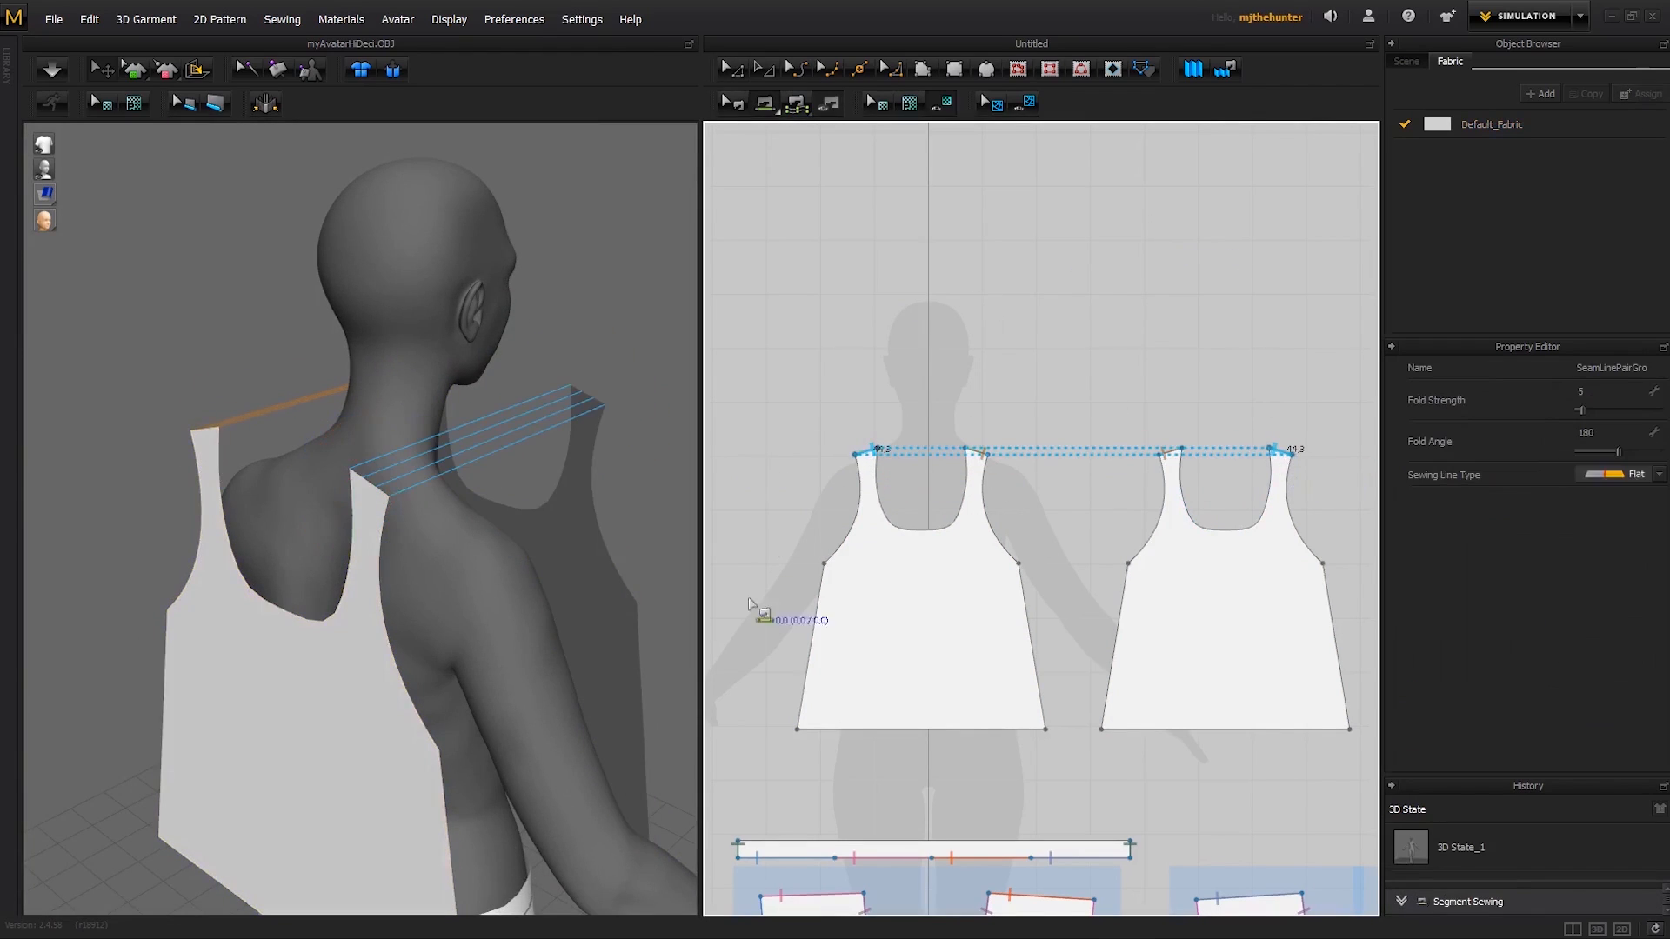
- Run the simulation to drape the front and back panels from the shoulder seams, viewing the avatar from the front
{"action": "right_click_drag", "start_coordinate": [608, 459], "coordinate": [649, 440]}
{"action": "scroll", "coordinate": [635, 448], "scroll_direction": "down", "scroll_amount": 3}
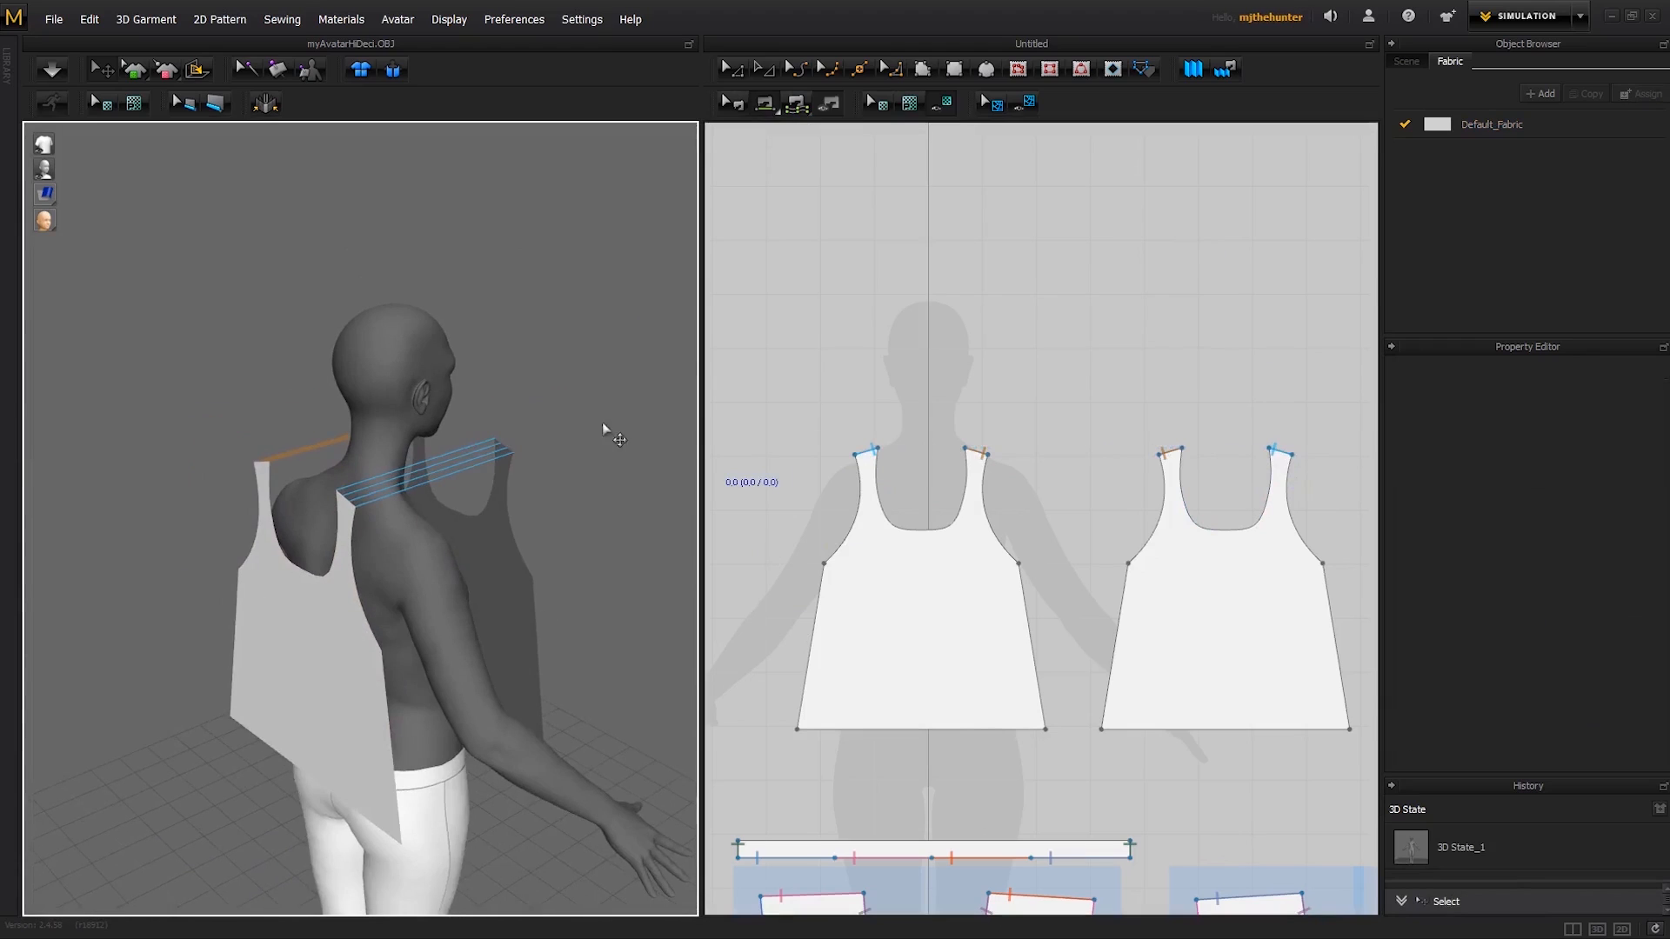
{"action": "key", "text": "space"}
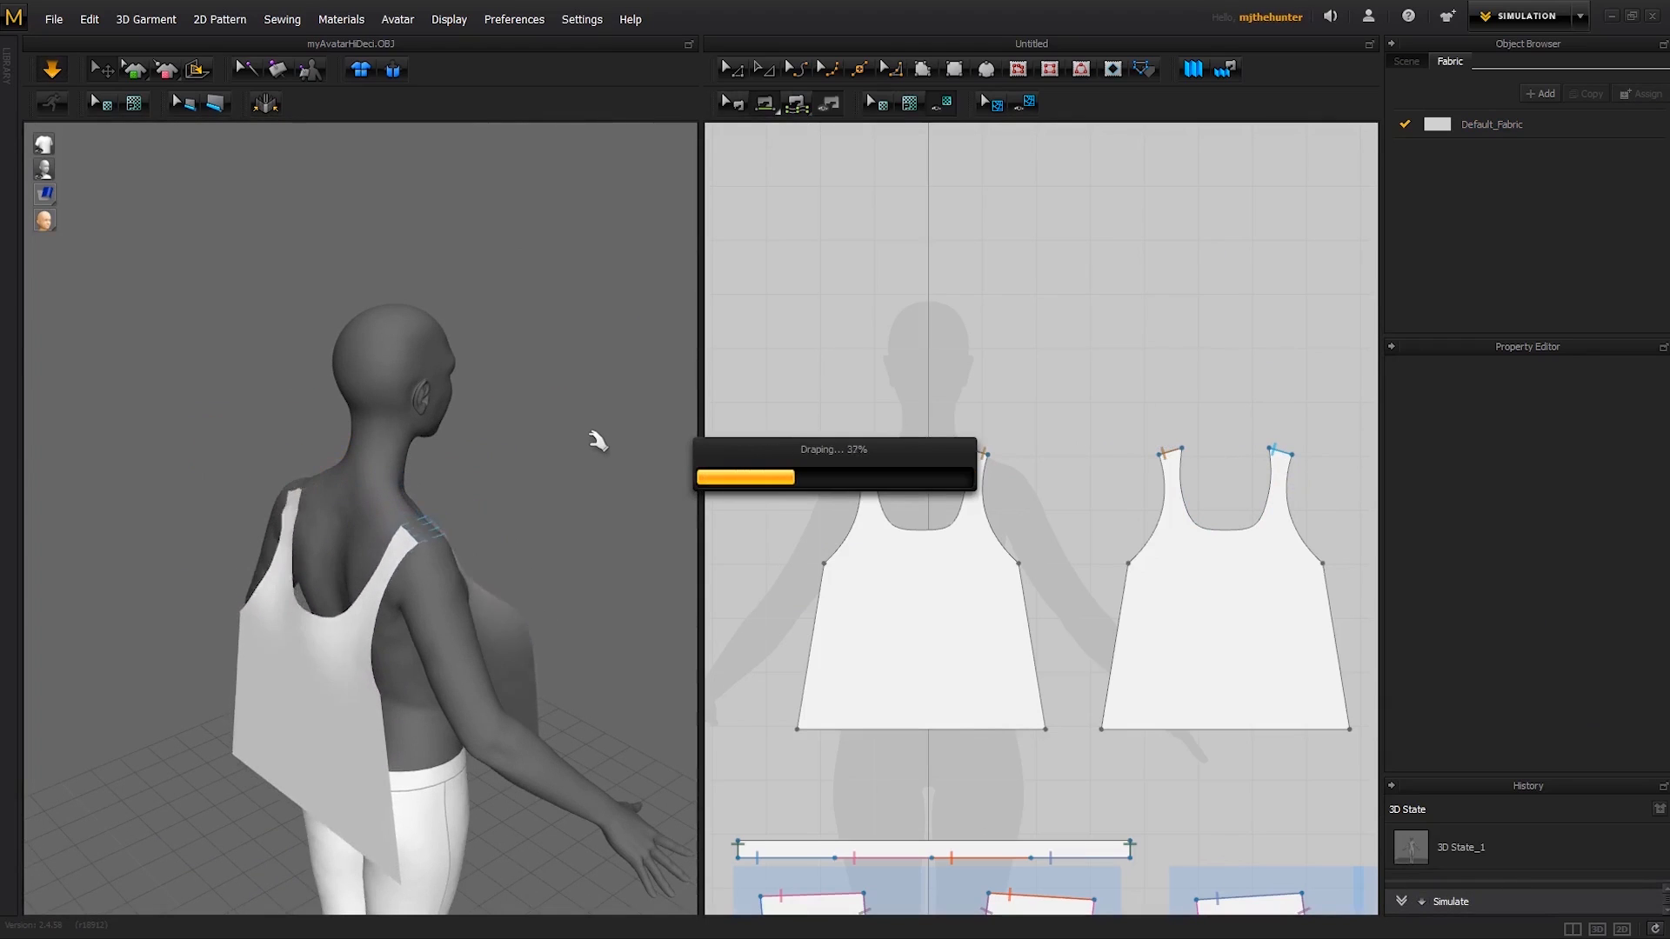
{"action": "right_click_drag", "start_coordinate": [578, 440], "coordinate": [325, 417]}
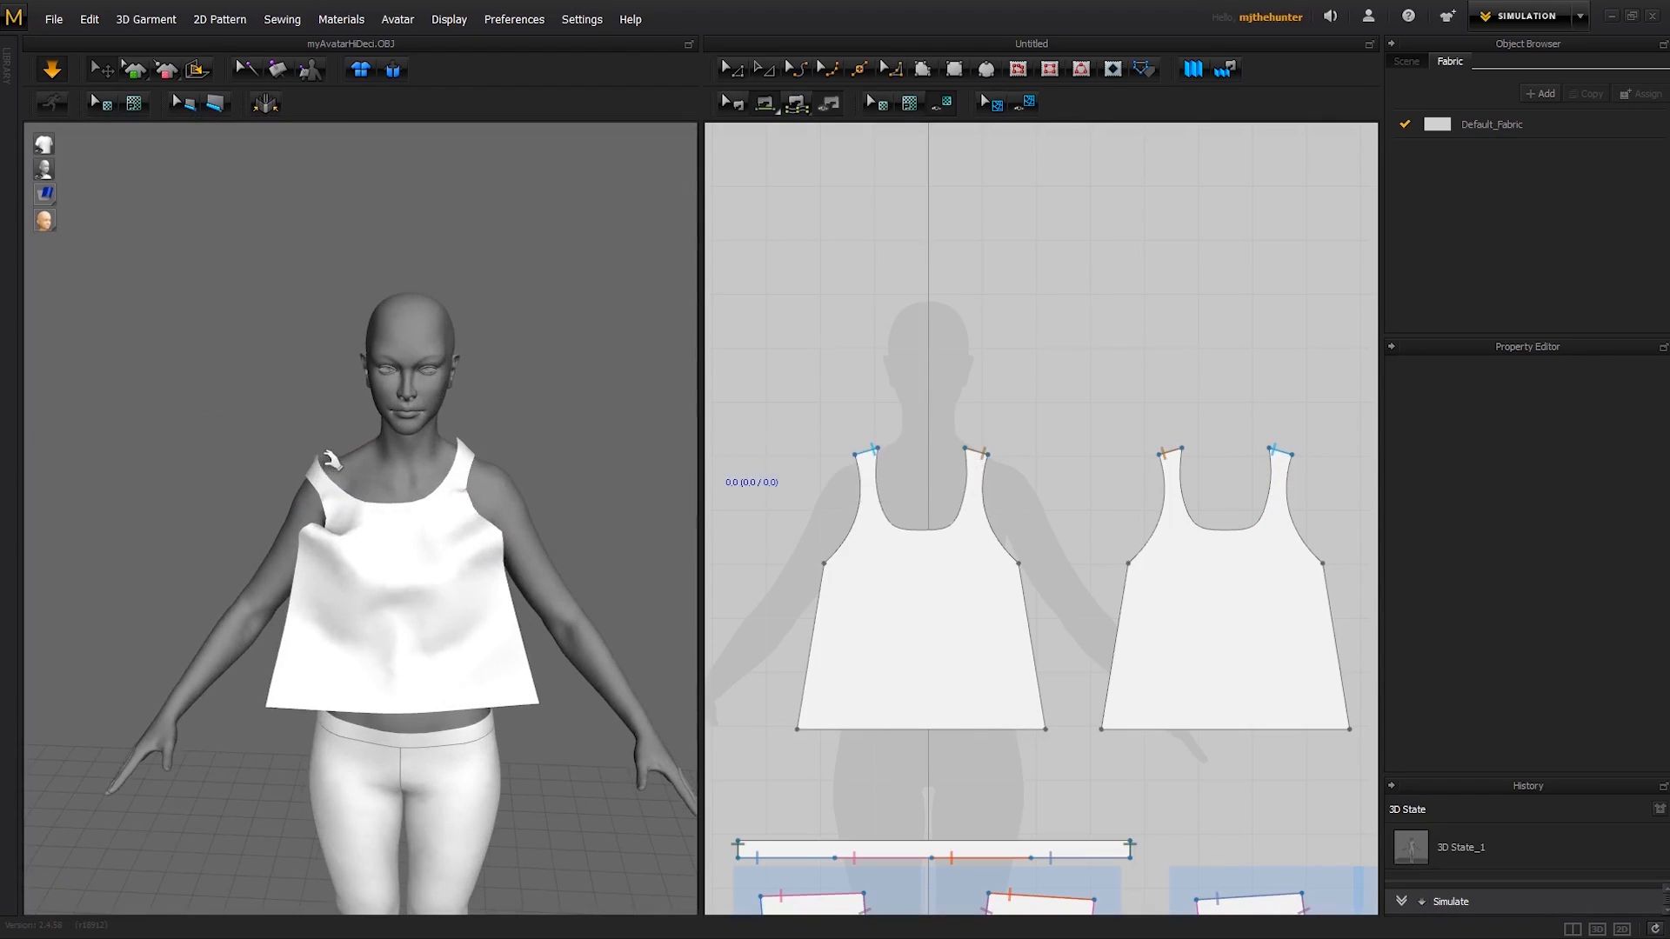
- Pull the straps into position on both shoulders while the open-sided top is simulating
{"action": "left_click", "coordinate": [355, 445]}
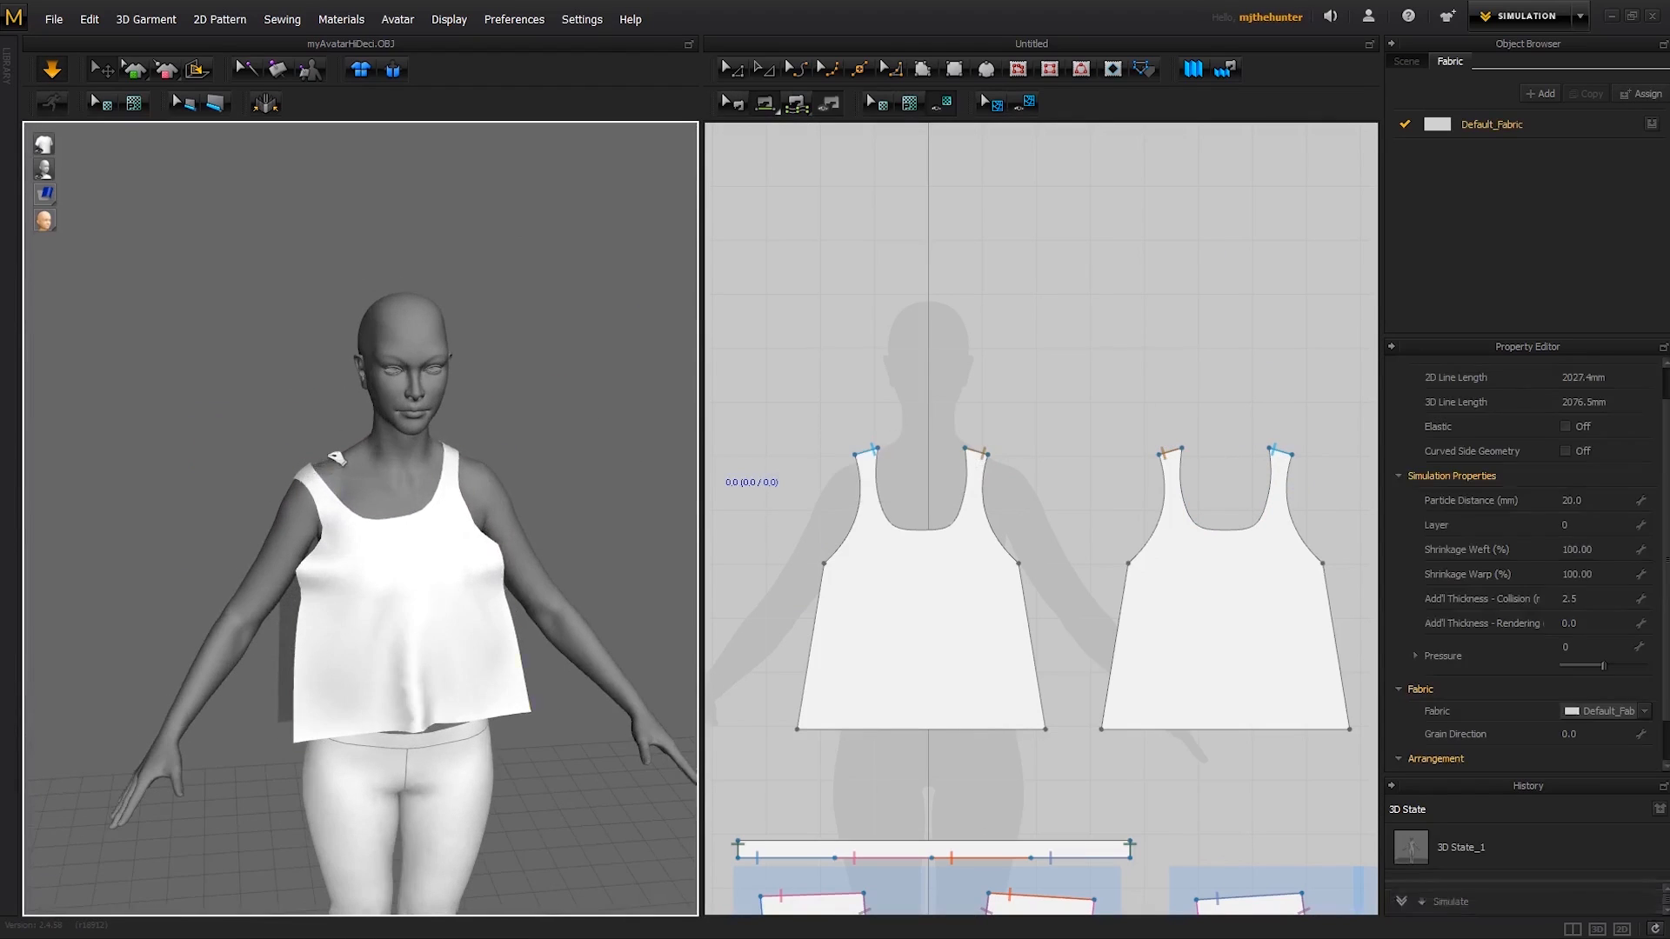
{"action": "left_click", "coordinate": [529, 425]}
{"action": "left_click_drag", "start_coordinate": [341, 454], "coordinate": [360, 419]}
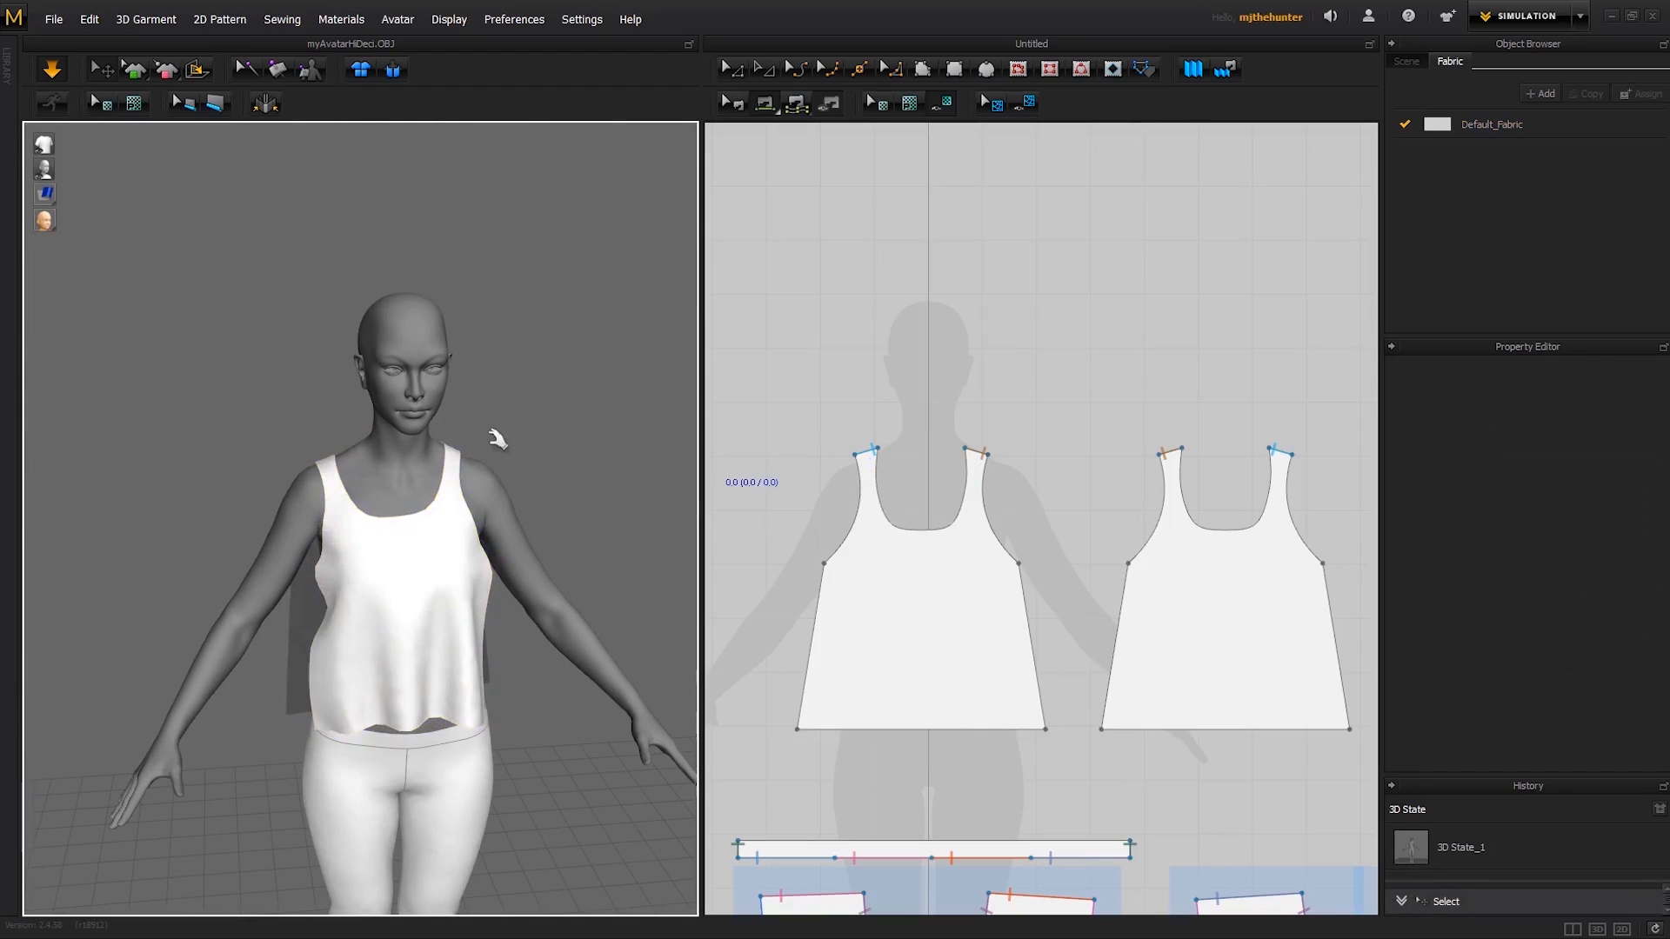
{"action": "right_click_drag", "start_coordinate": [496, 441], "coordinate": [464, 454]}
{"action": "mouse_move", "coordinate": [464, 455]}
{"action": "left_mouse_down"}
{"action": "mouse_move", "coordinate": [507, 461]}
{"action": "mouse_move", "coordinate": [492, 470]}
{"action": "left_mouse_up"}
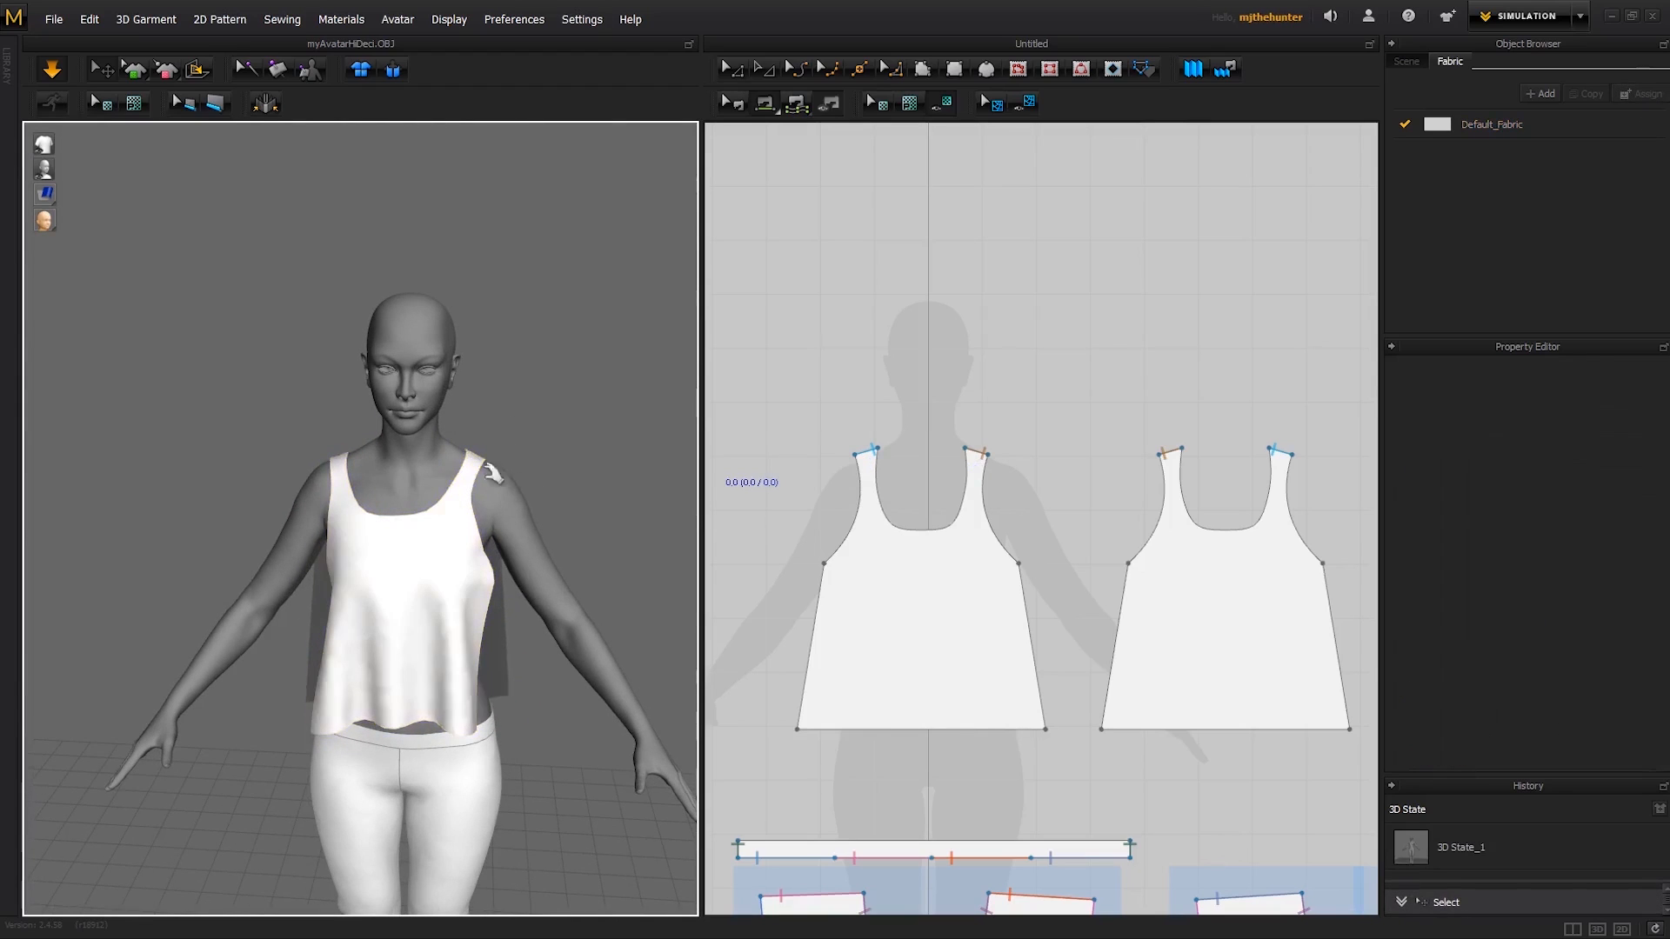
{"action": "right_click_drag", "start_coordinate": [492, 470], "coordinate": [455, 399]}
{"action": "scroll", "coordinate": [461, 426], "scroll_direction": "down", "scroll_amount": 1}
{"action": "middle_click_drag", "start_coordinate": [474, 448], "coordinate": [435, 400]}
{"action": "right_click_drag", "start_coordinate": [459, 476], "coordinate": [560, 447]}
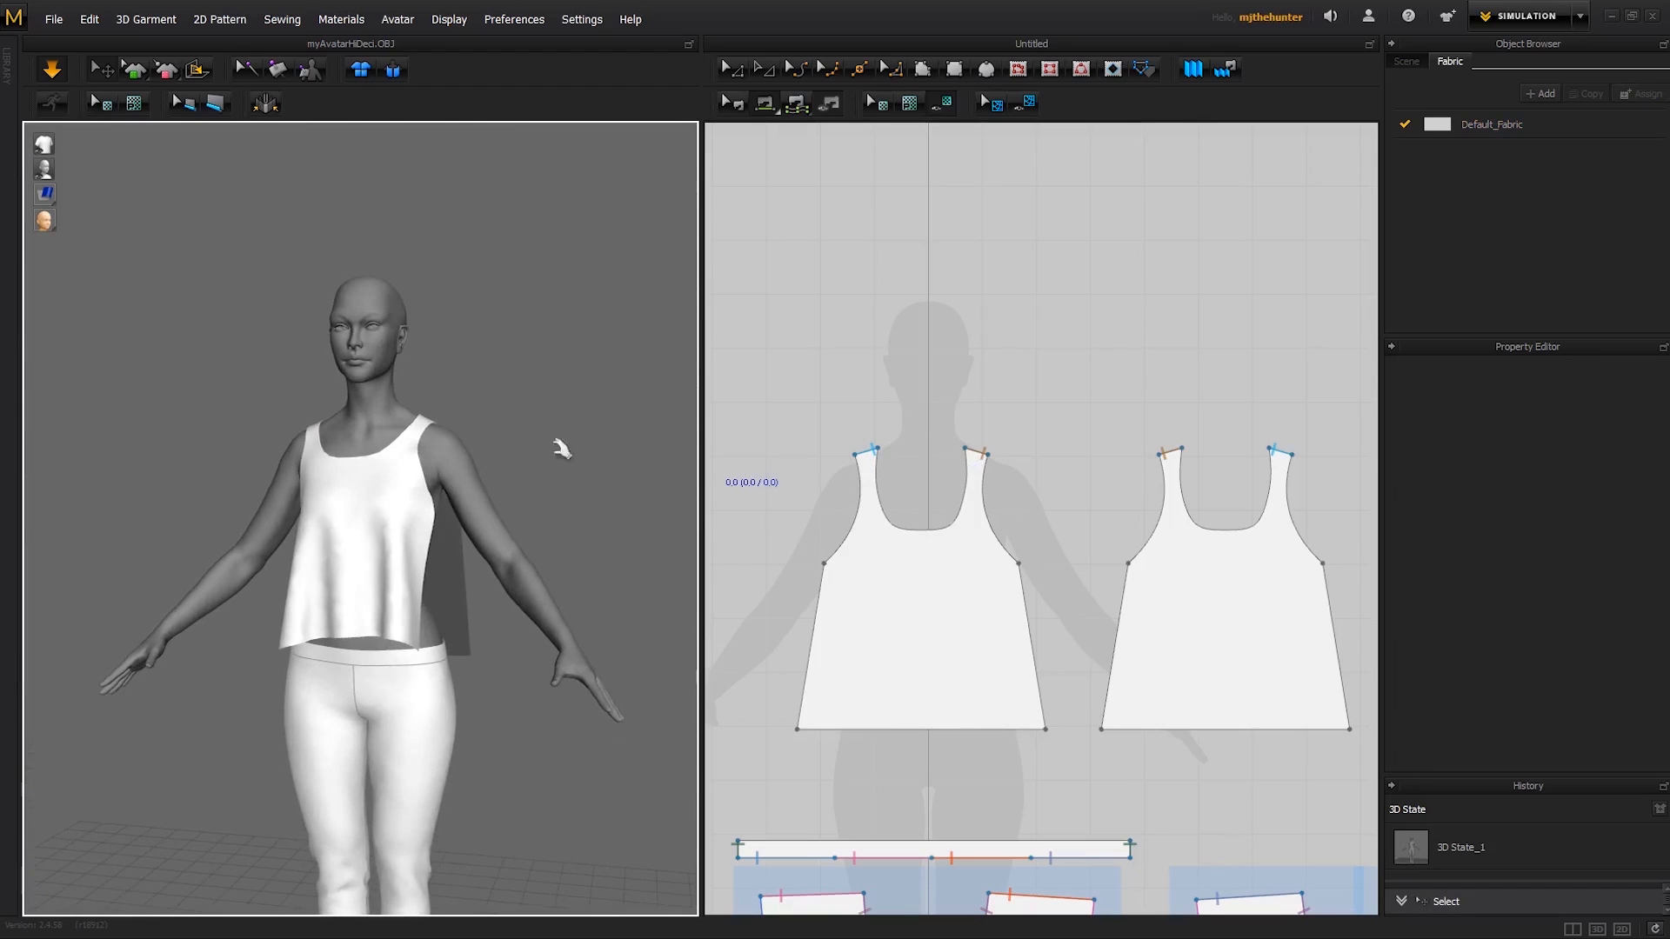
- Stop the simulation and sew the front panel's two straight side edges to the matching side edges of the back panel
{"action": "middle_click_drag", "start_coordinate": [978, 577], "coordinate": [1036, 496]}
{"action": "mouse_move", "coordinate": [523, 568]}
{"action": "right_mouse_down"}
{"action": "mouse_move", "coordinate": [273, 563]}
{"action": "mouse_move", "coordinate": [499, 553]}
{"action": "right_mouse_up"}
{"action": "key", "text": "space"}
{"action": "scroll", "coordinate": [1087, 512], "scroll_direction": "up", "scroll_amount": 1}
{"action": "middle_click_drag", "start_coordinate": [1106, 506], "coordinate": [980, 513]}
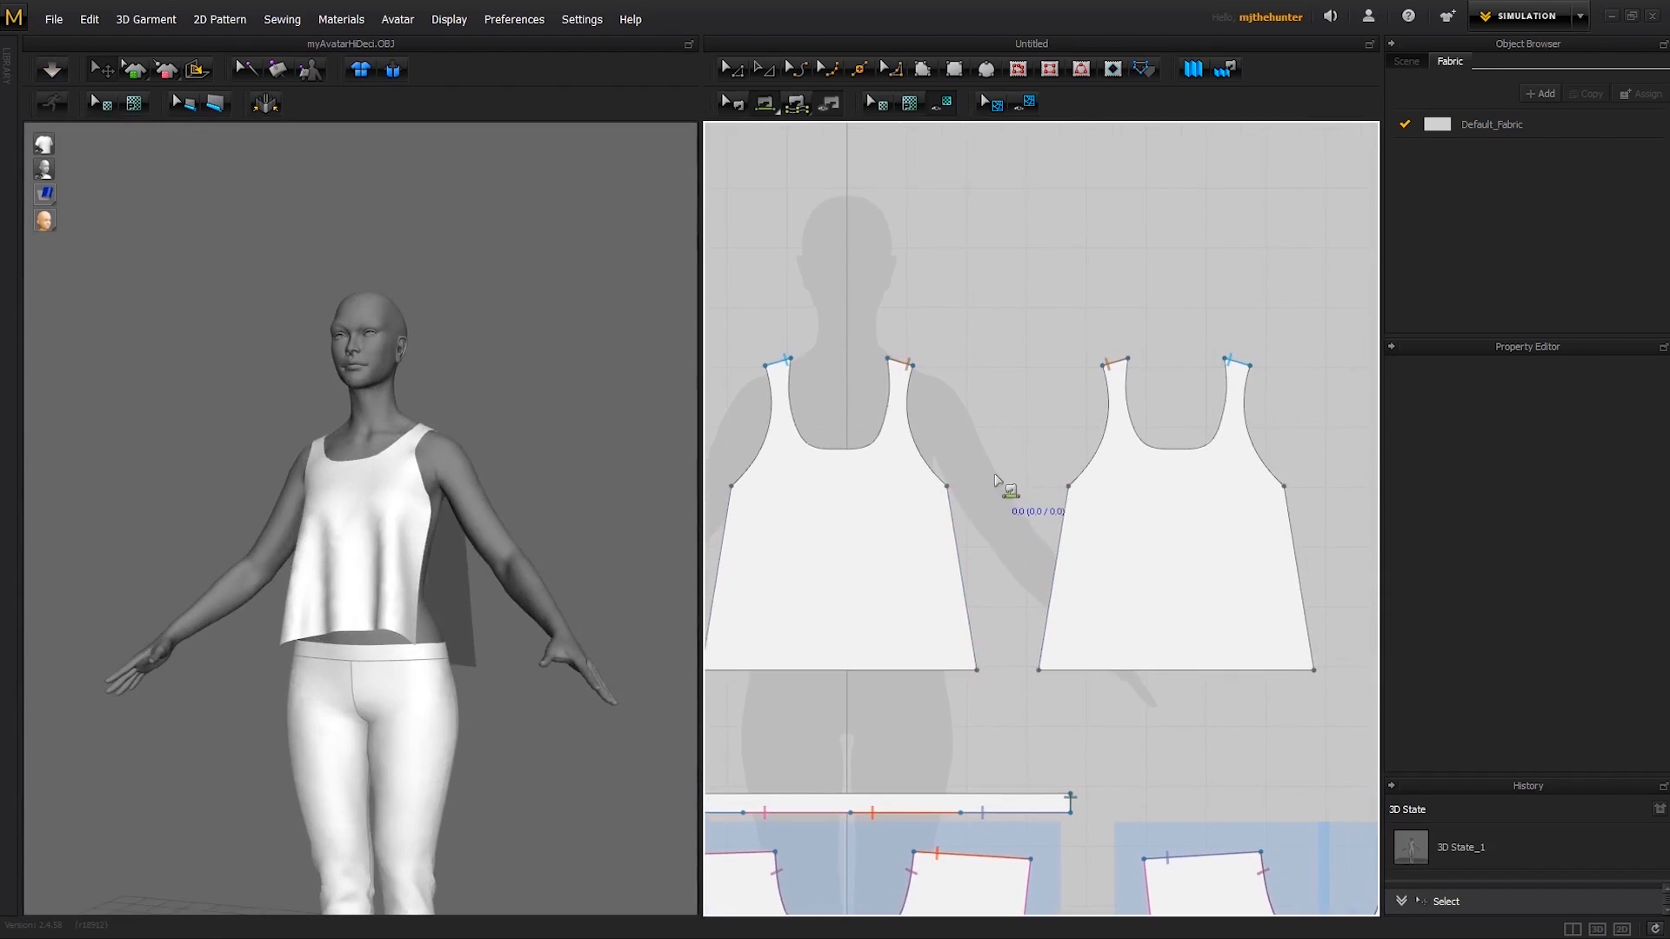
{"action": "left_click", "coordinate": [953, 522]}
{"action": "left_click", "coordinate": [1063, 521]}
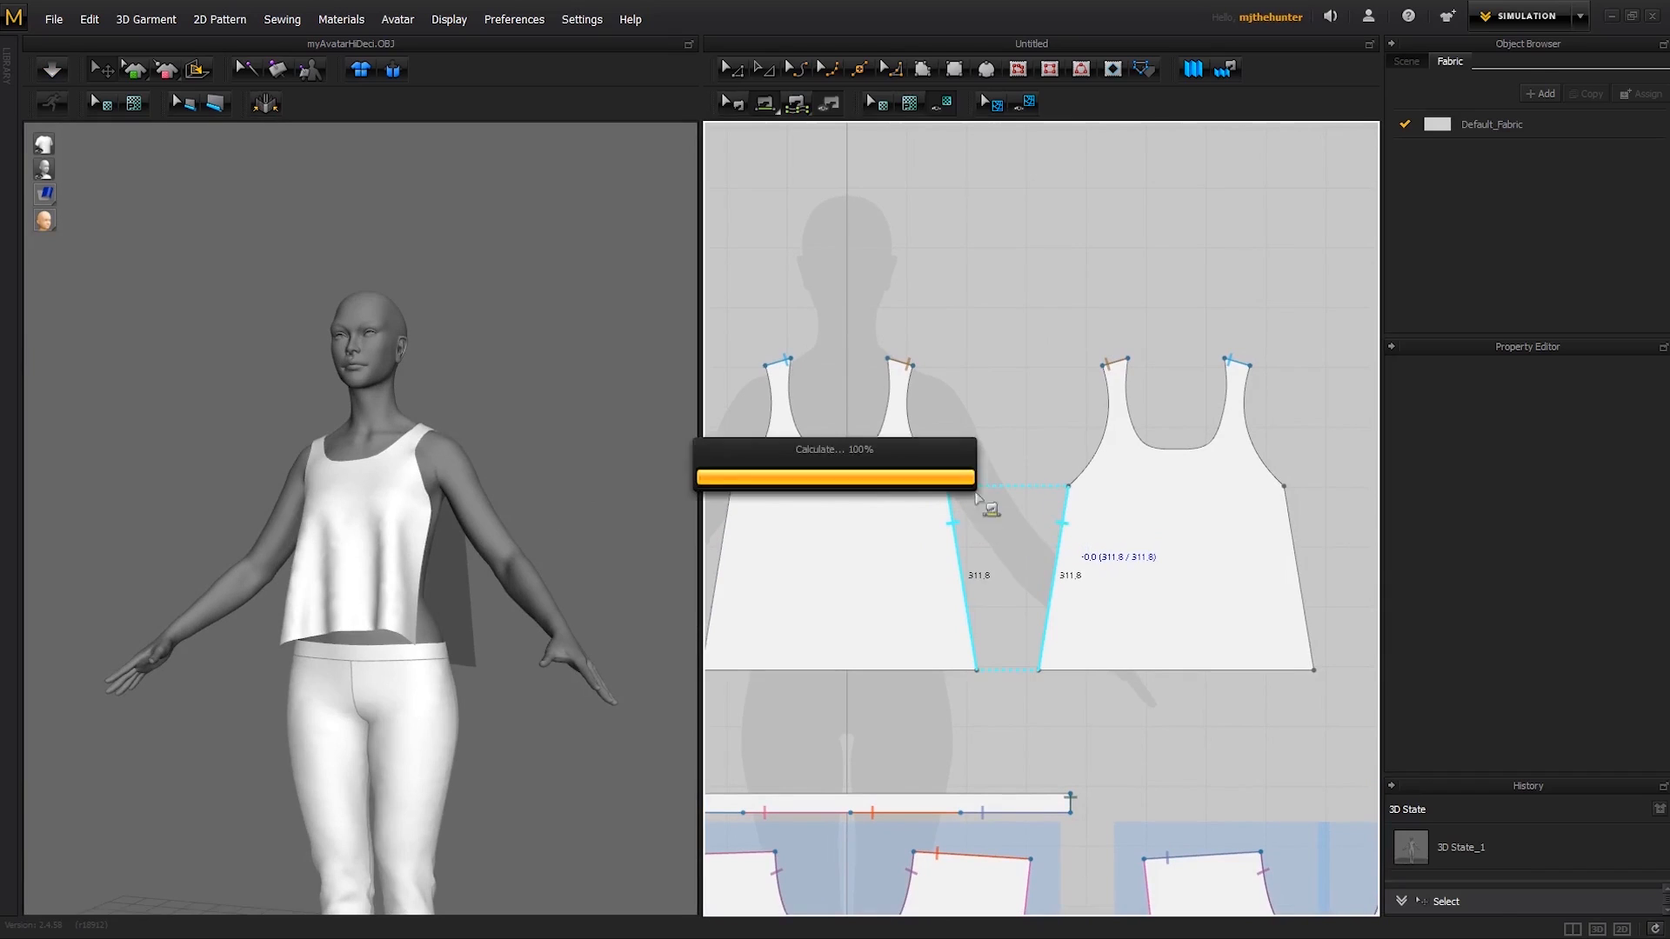
{"action": "left_click", "coordinate": [729, 526]}
{"action": "left_click", "coordinate": [1290, 523]}
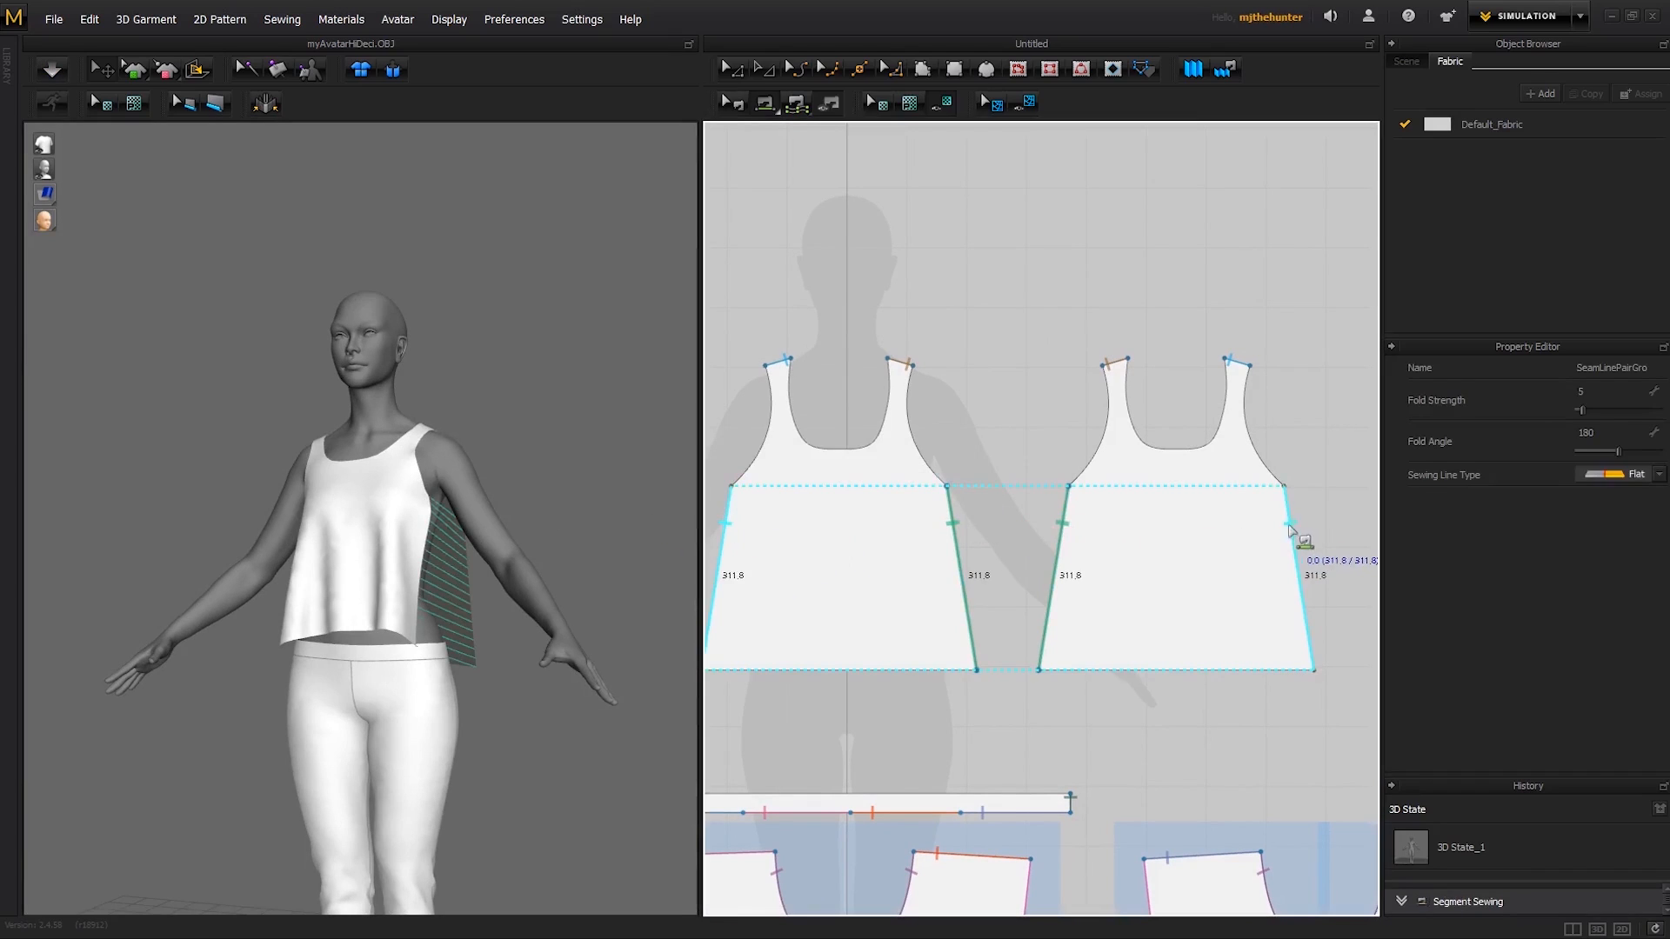
- Simulate the top to close its side seams and inspect the fit from several angles
{"action": "mouse_move", "coordinate": [590, 426]}
{"action": "right_mouse_down"}
{"action": "mouse_move", "coordinate": [559, 421]}
{"action": "mouse_move", "coordinate": [591, 442]}
{"action": "right_mouse_up"}
{"action": "key", "text": "space"}
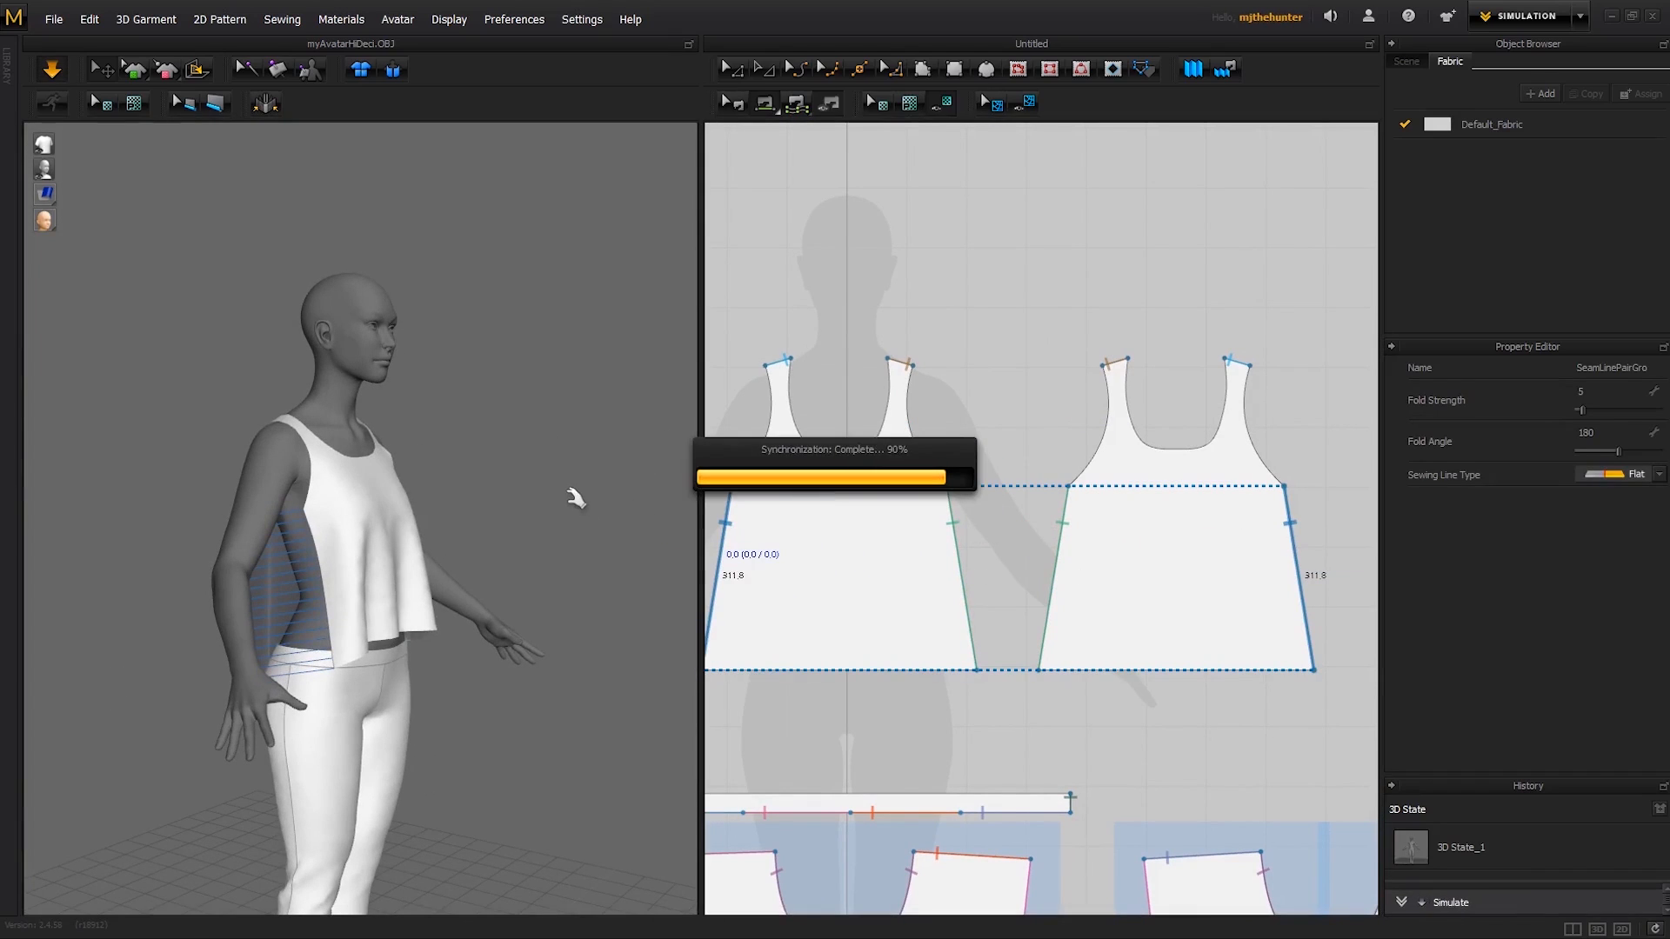
{"action": "right_click_drag", "start_coordinate": [609, 532], "coordinate": [290, 534]}
{"action": "right_click_drag", "start_coordinate": [407, 505], "coordinate": [558, 474]}
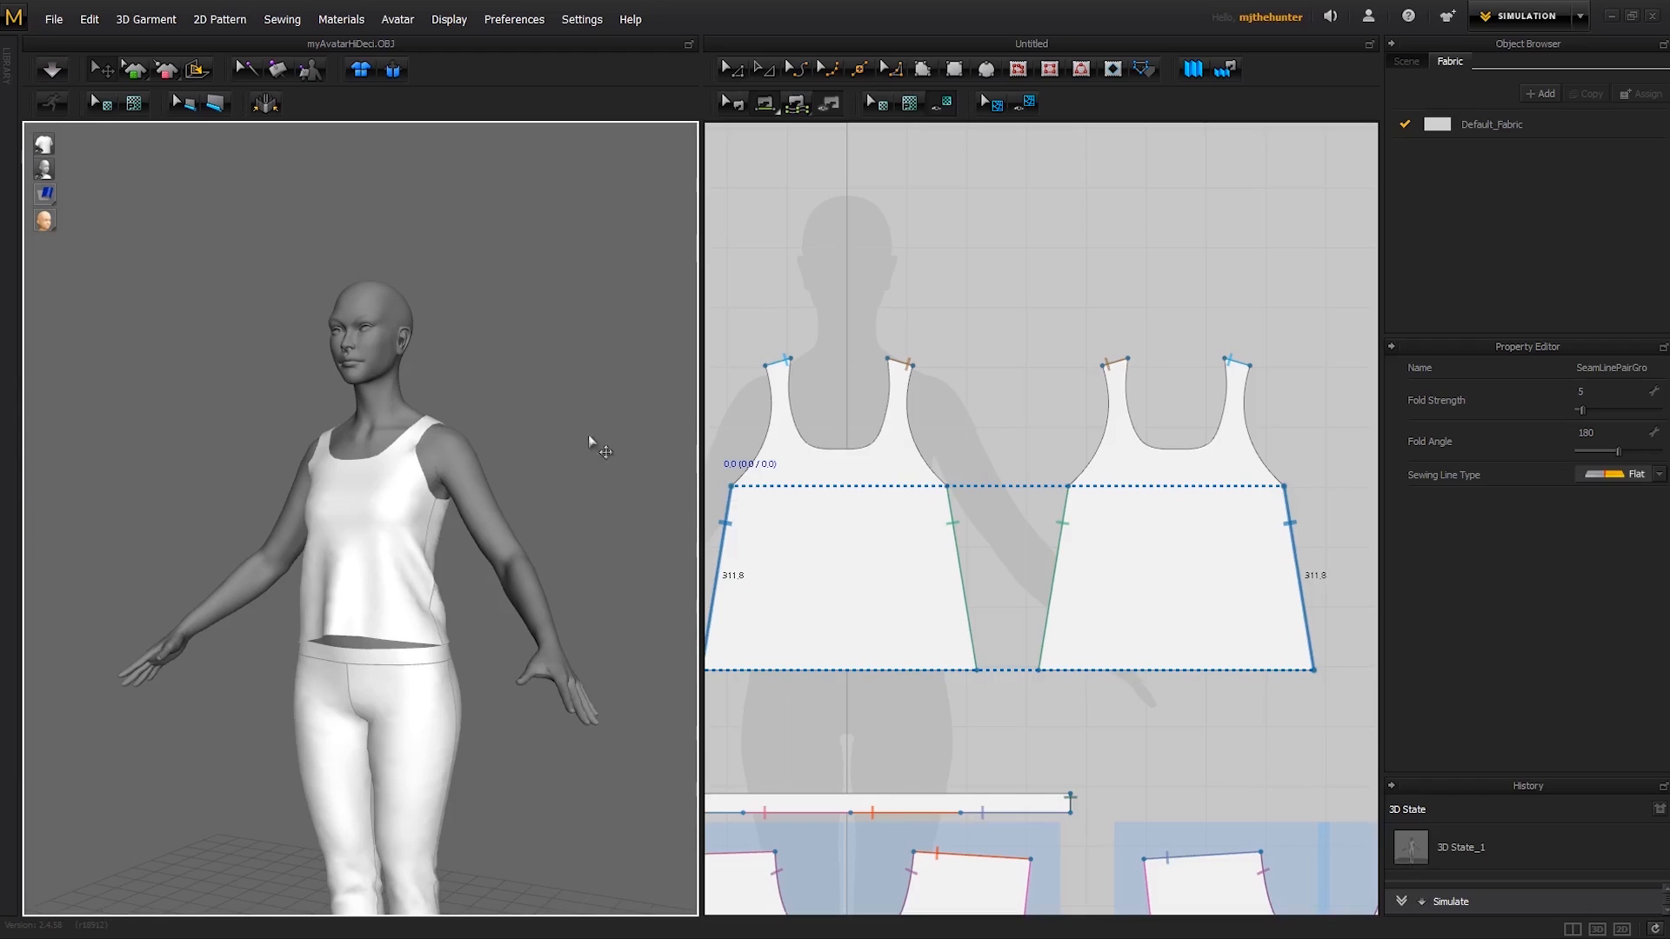
{"action": "right_click_drag", "start_coordinate": [588, 435], "coordinate": [549, 485]}
{"action": "scroll", "coordinate": [550, 492], "scroll_direction": "up", "scroll_amount": 5}
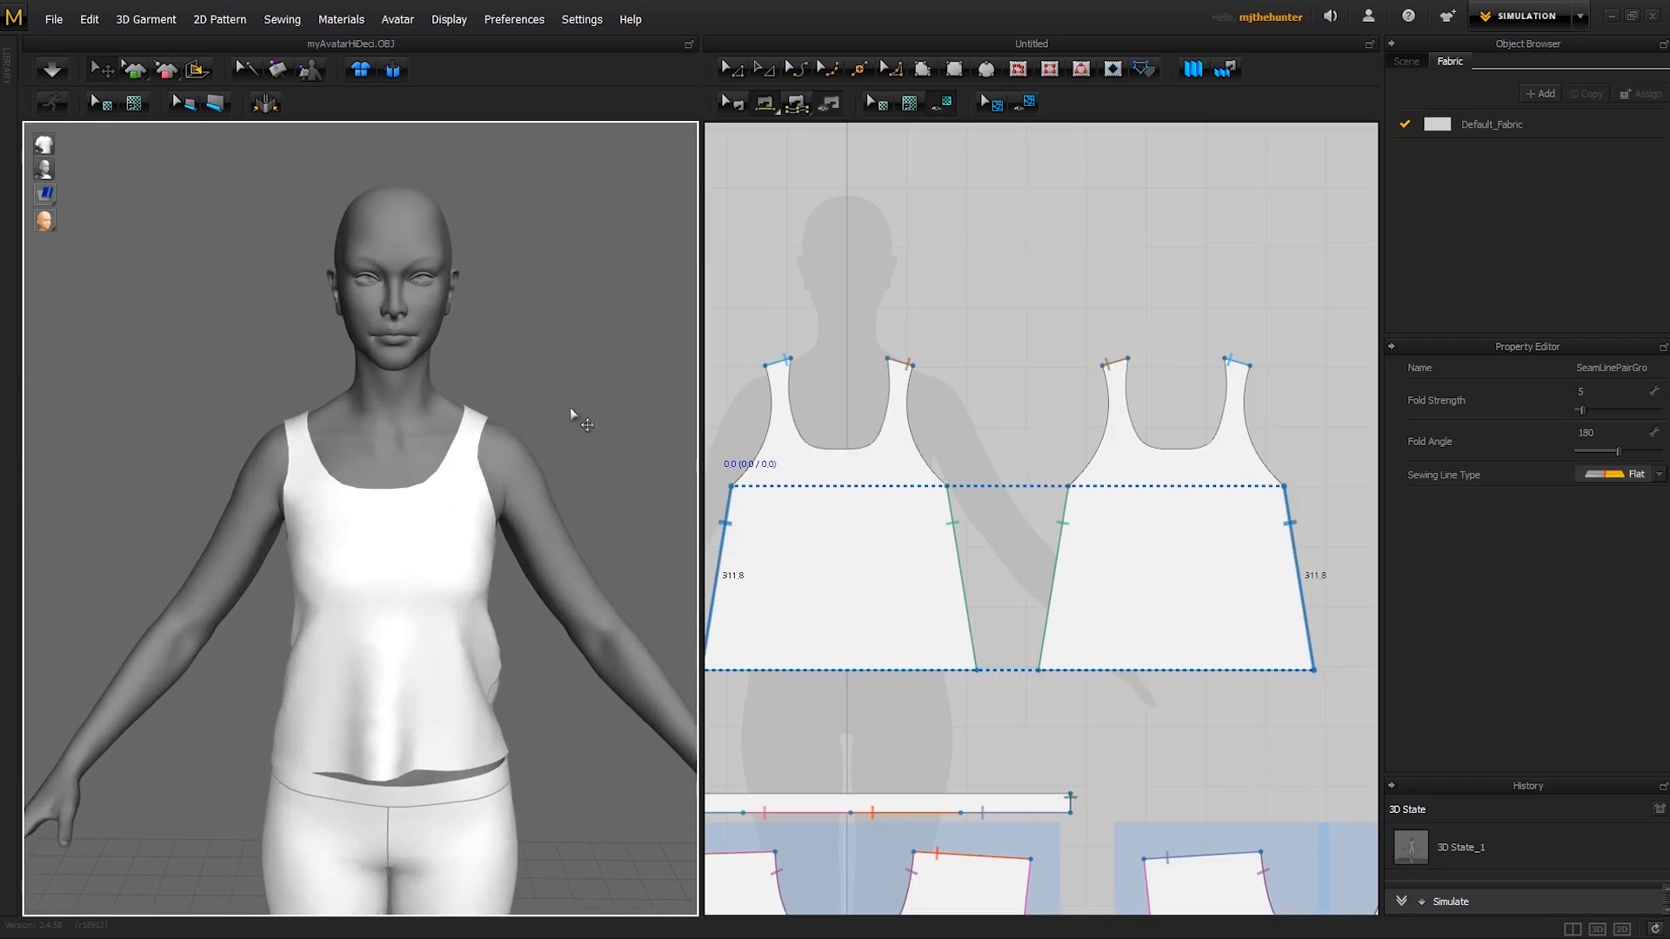
- Resume the simulation and tug the straps and the front armhole edge to even out the top on the shoulders
{"action": "left_click", "coordinate": [505, 424]}
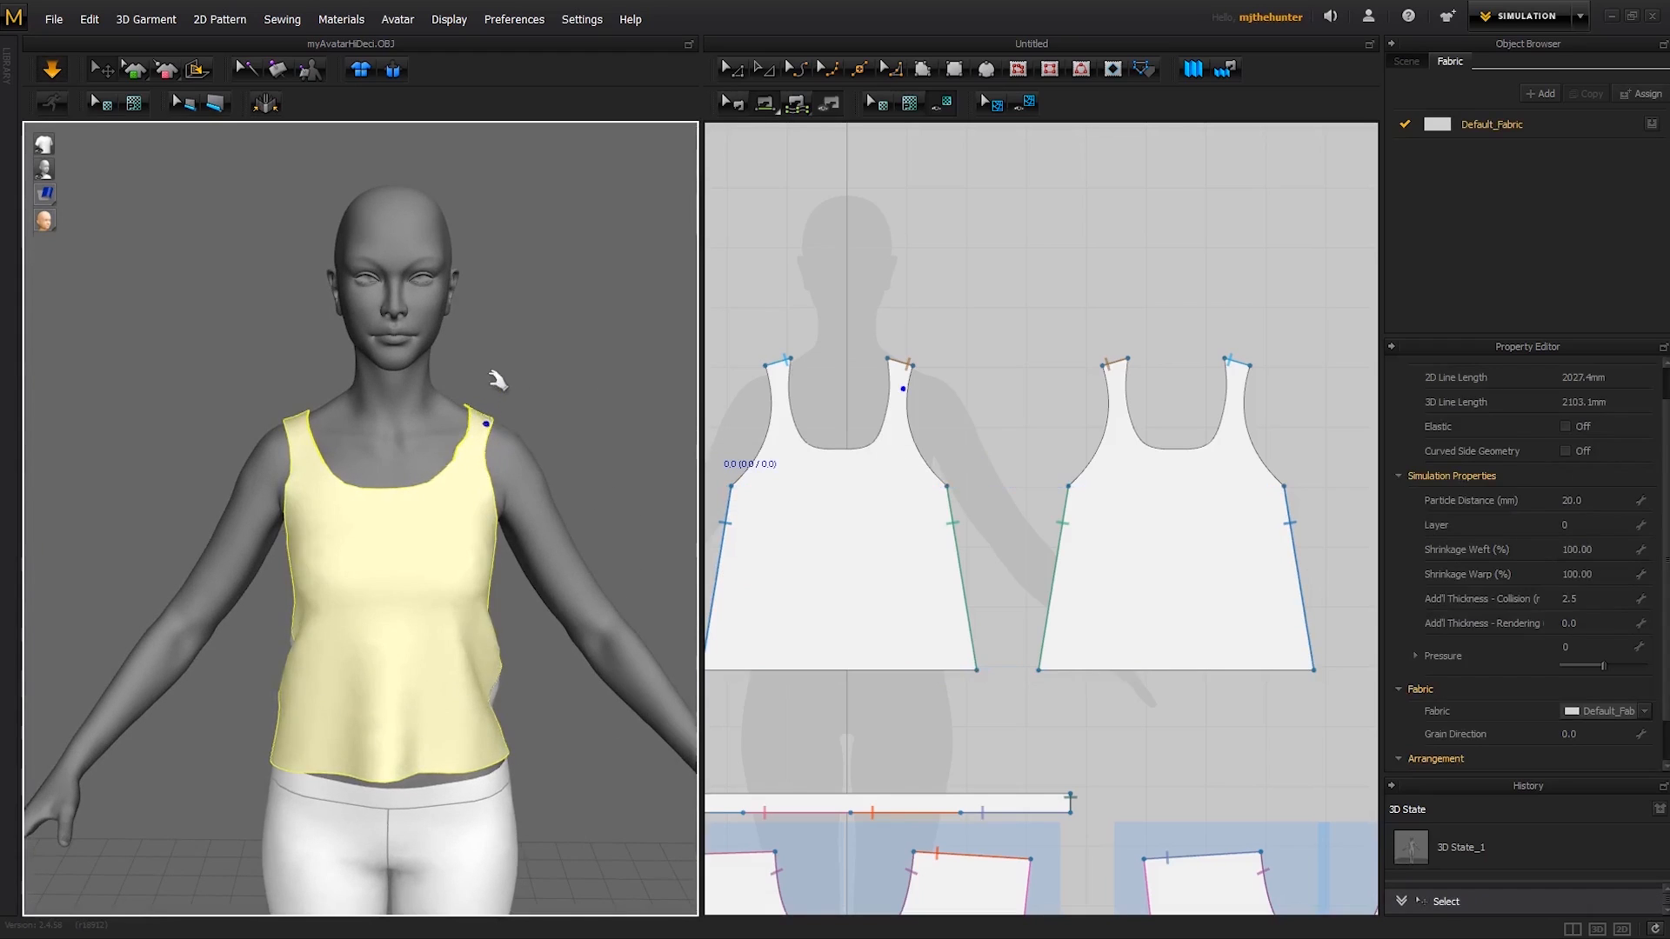
{"action": "left_click_drag", "start_coordinate": [317, 385], "coordinate": [327, 365]}
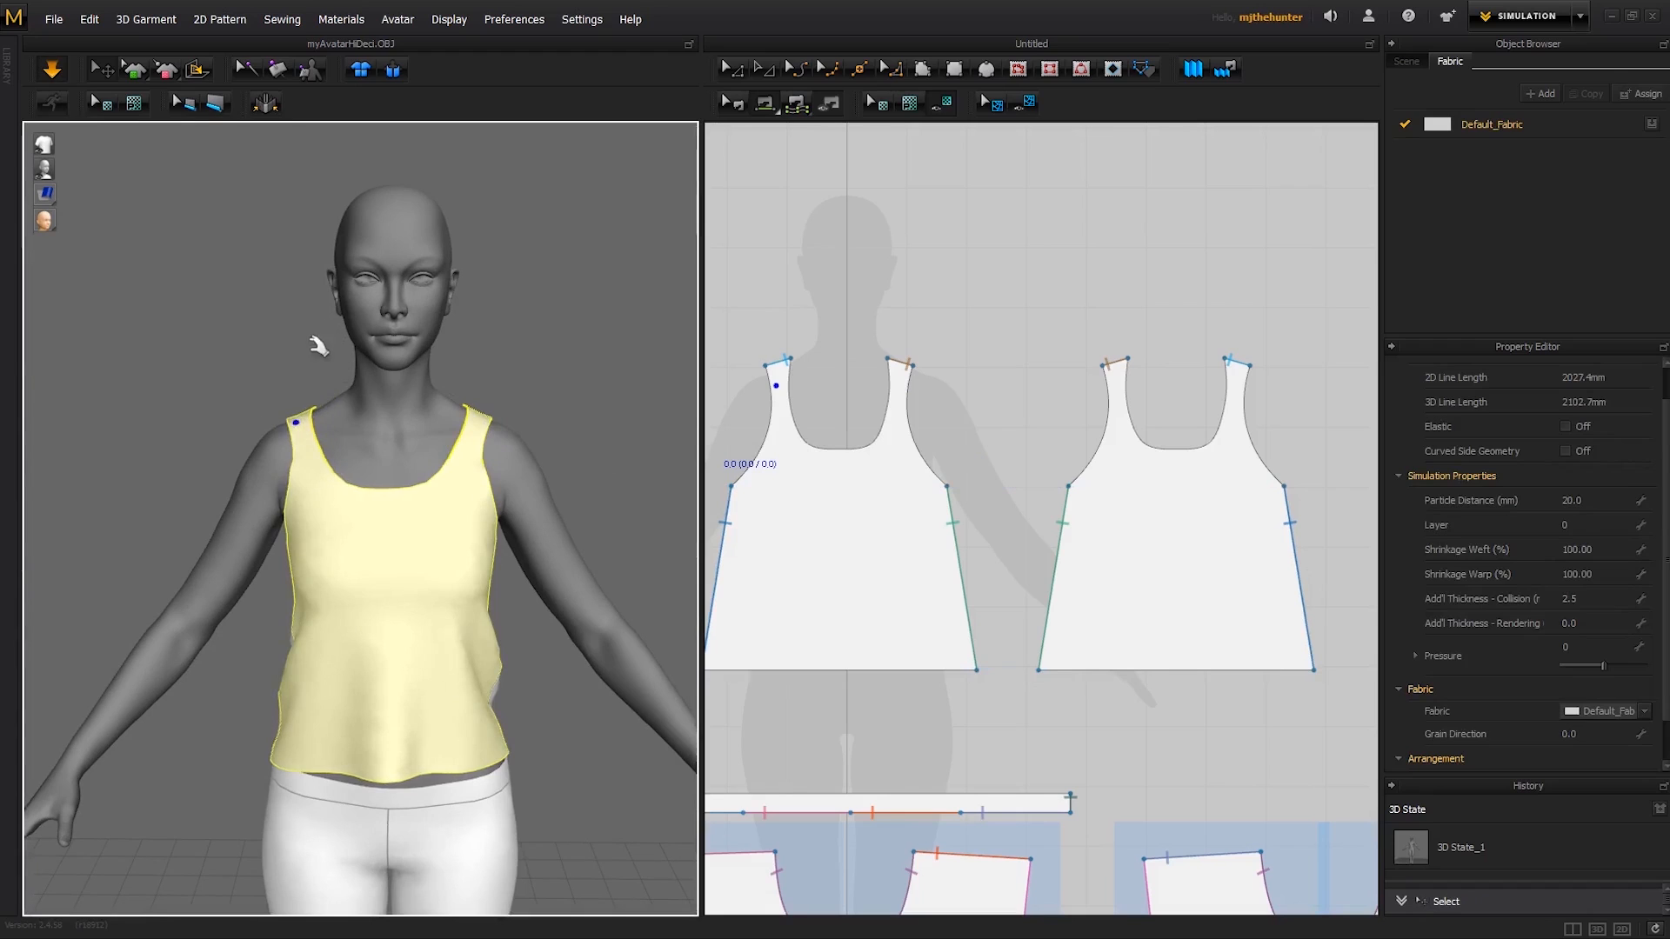
{"action": "left_click", "coordinate": [315, 341]}
{"action": "mouse_move", "coordinate": [304, 347]}
{"action": "right_mouse_down"}
{"action": "mouse_move", "coordinate": [345, 367]}
{"action": "mouse_move", "coordinate": [311, 369]}
{"action": "right_mouse_up"}
{"action": "left_click_drag", "start_coordinate": [515, 505], "coordinate": [474, 502]}
{"action": "right_click_drag", "start_coordinate": [589, 440], "coordinate": [548, 449]}
{"action": "left_click_drag", "start_coordinate": [484, 485], "coordinate": [509, 558]}
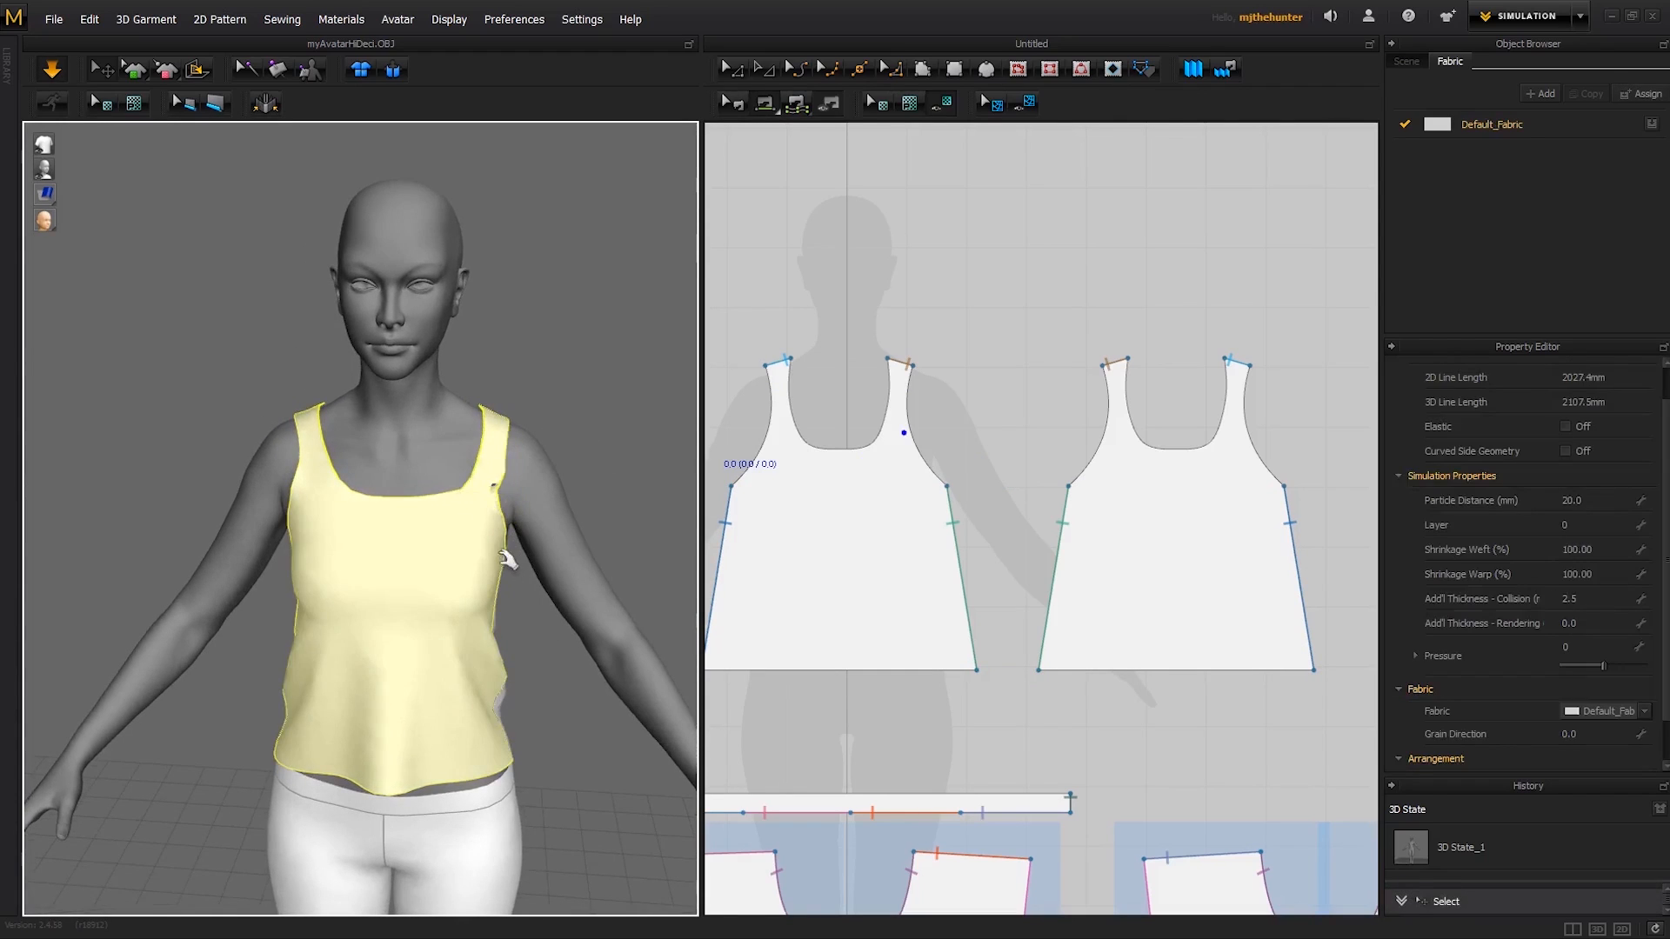
{"action": "right_click_drag", "start_coordinate": [565, 502], "coordinate": [392, 506]}
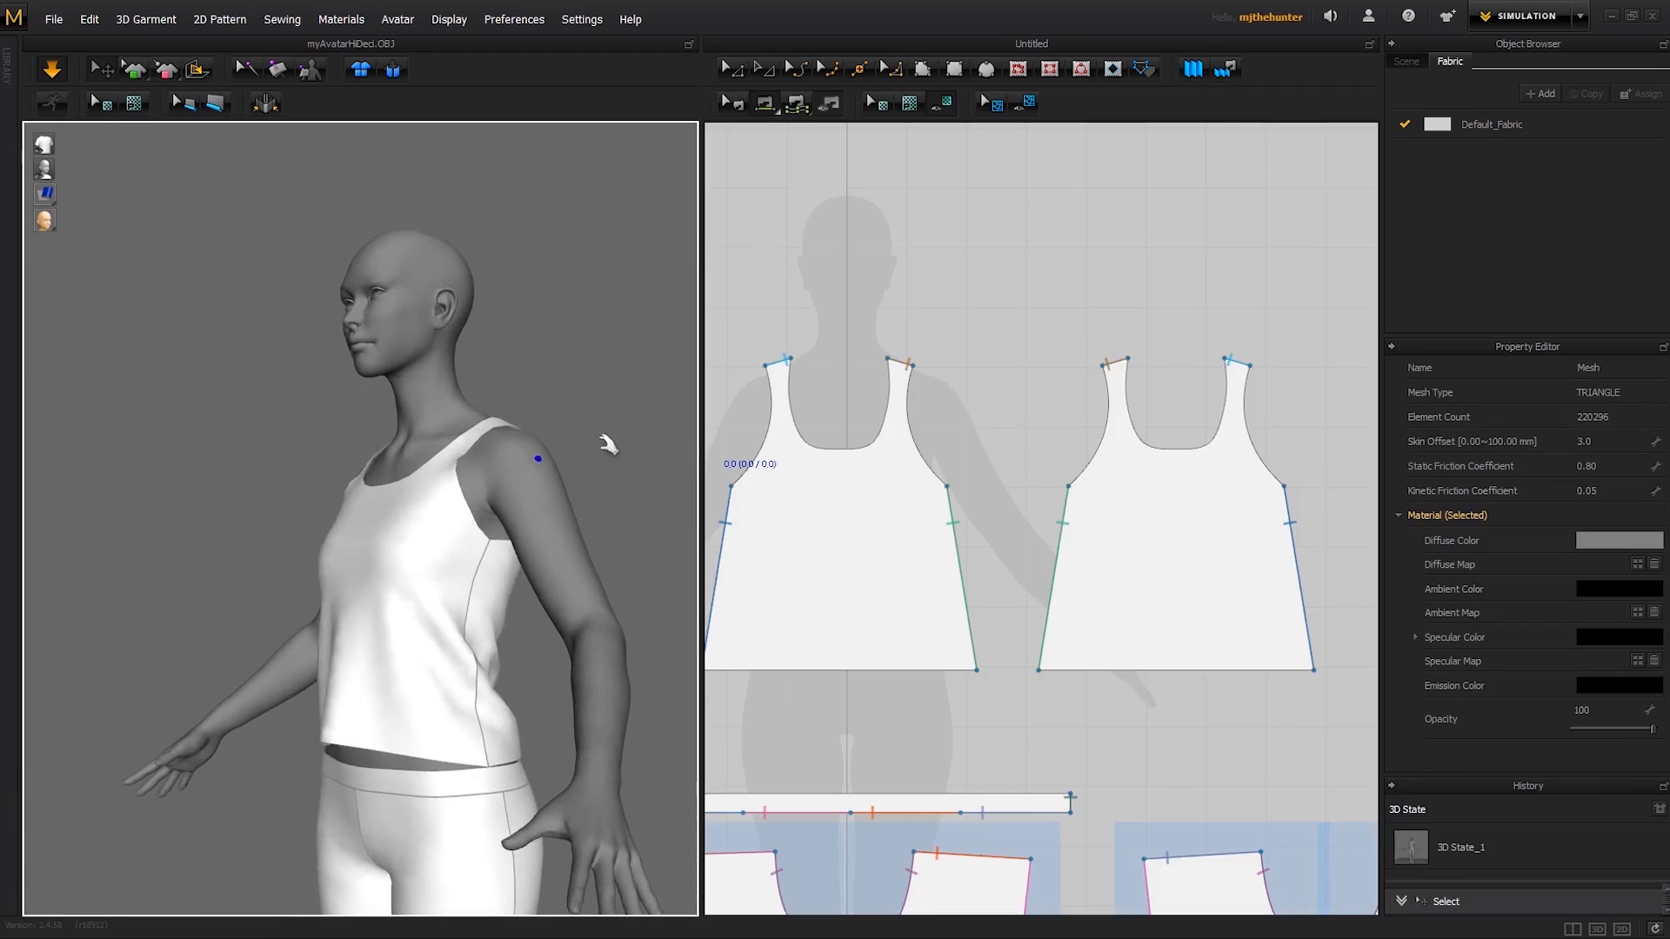
{"action": "right_click_drag", "start_coordinate": [604, 440], "coordinate": [533, 481]}
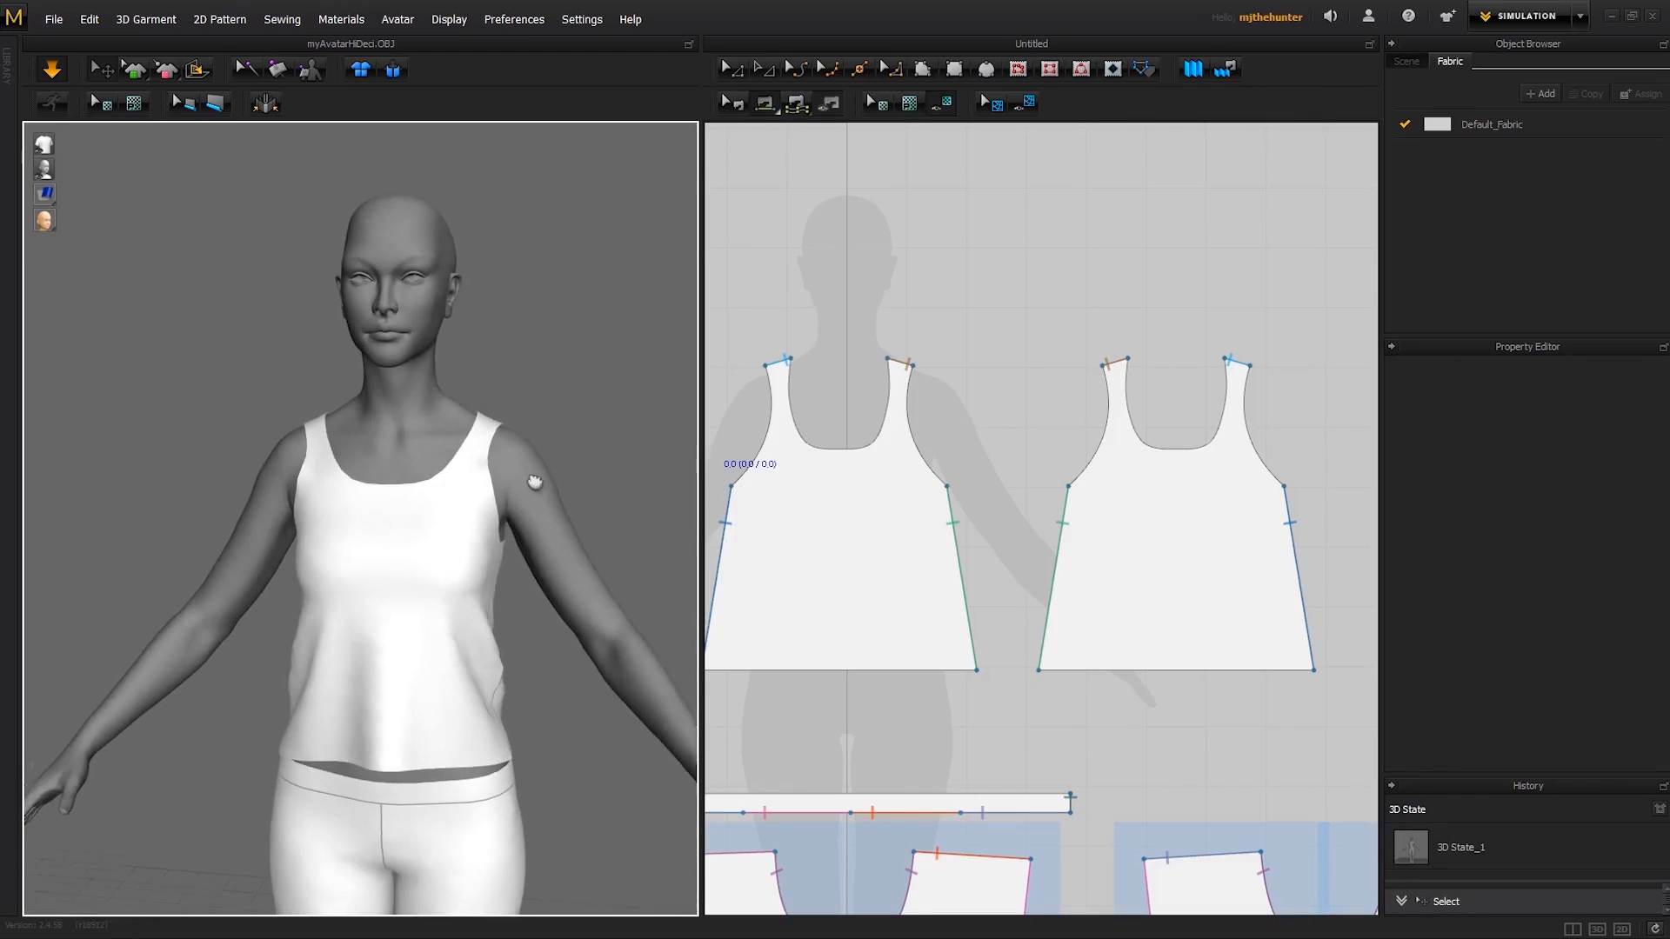
{"action": "middle_click_drag", "start_coordinate": [533, 481], "coordinate": [535, 415]}
- Select the hem edges of both bodice panels and move them straight down together to lengthen the top over the waistband
{"action": "middle_click_drag", "start_coordinate": [929, 331], "coordinate": [1042, 250]}
{"action": "key", "text": "z"}
{"action": "scroll", "coordinate": [1063, 228], "scroll_direction": "down", "scroll_amount": 1}
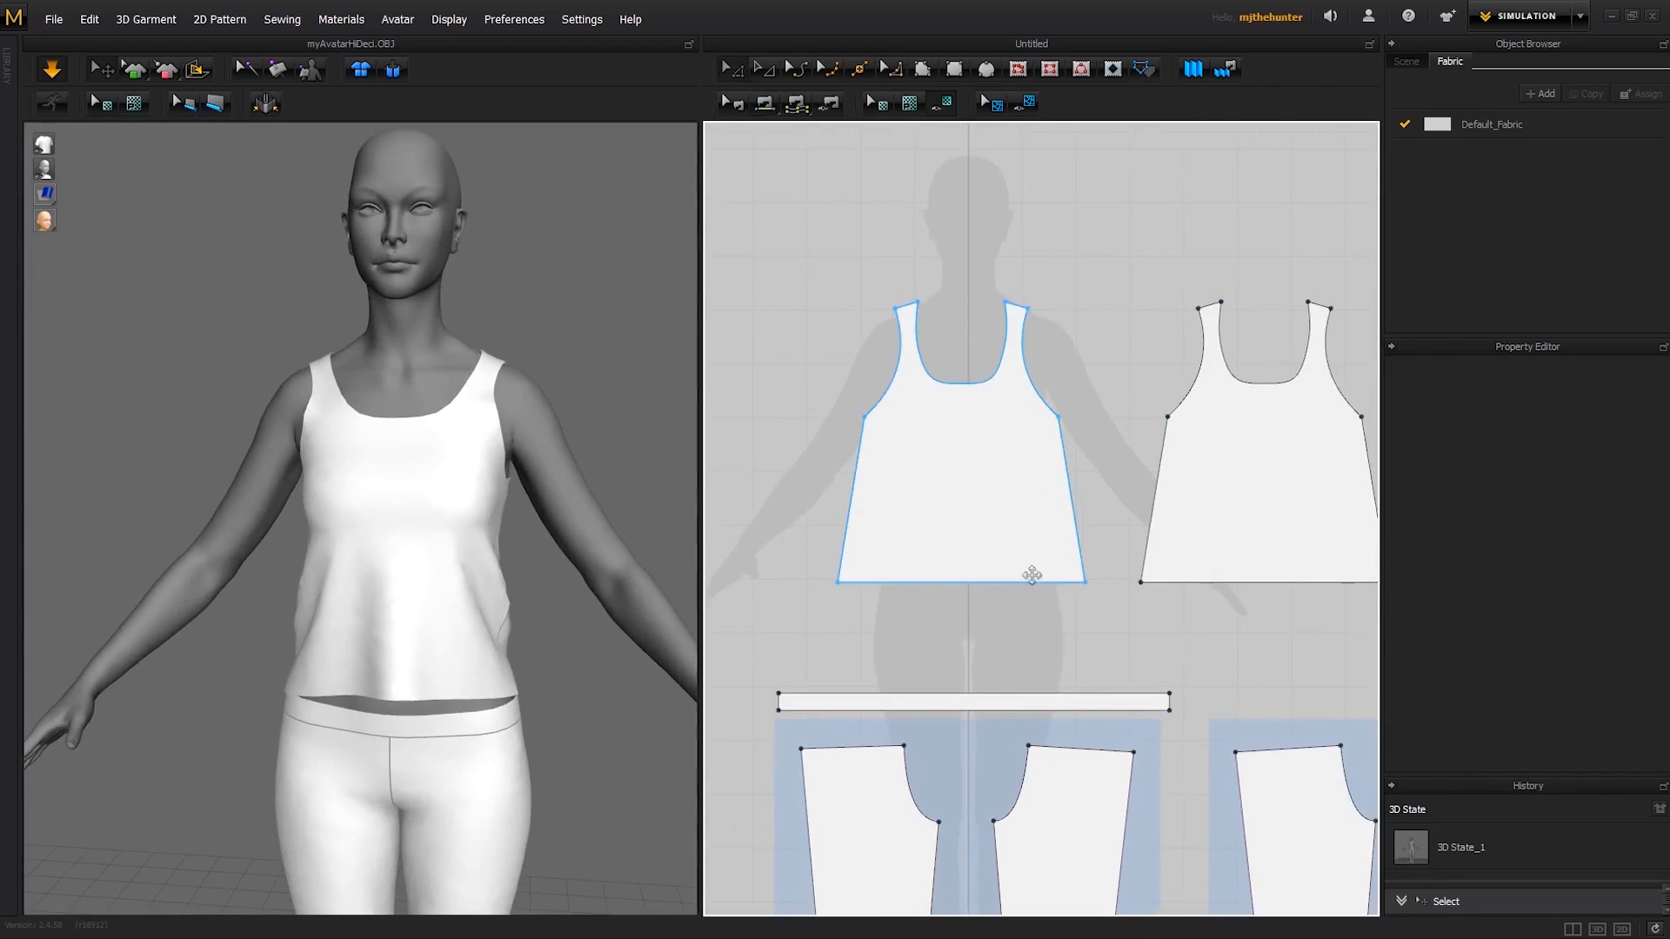
{"action": "left_click", "coordinate": [1005, 583]}
{"action": "key", "text": "ctrl+z"}
{"action": "left_click", "coordinate": [1006, 583]}
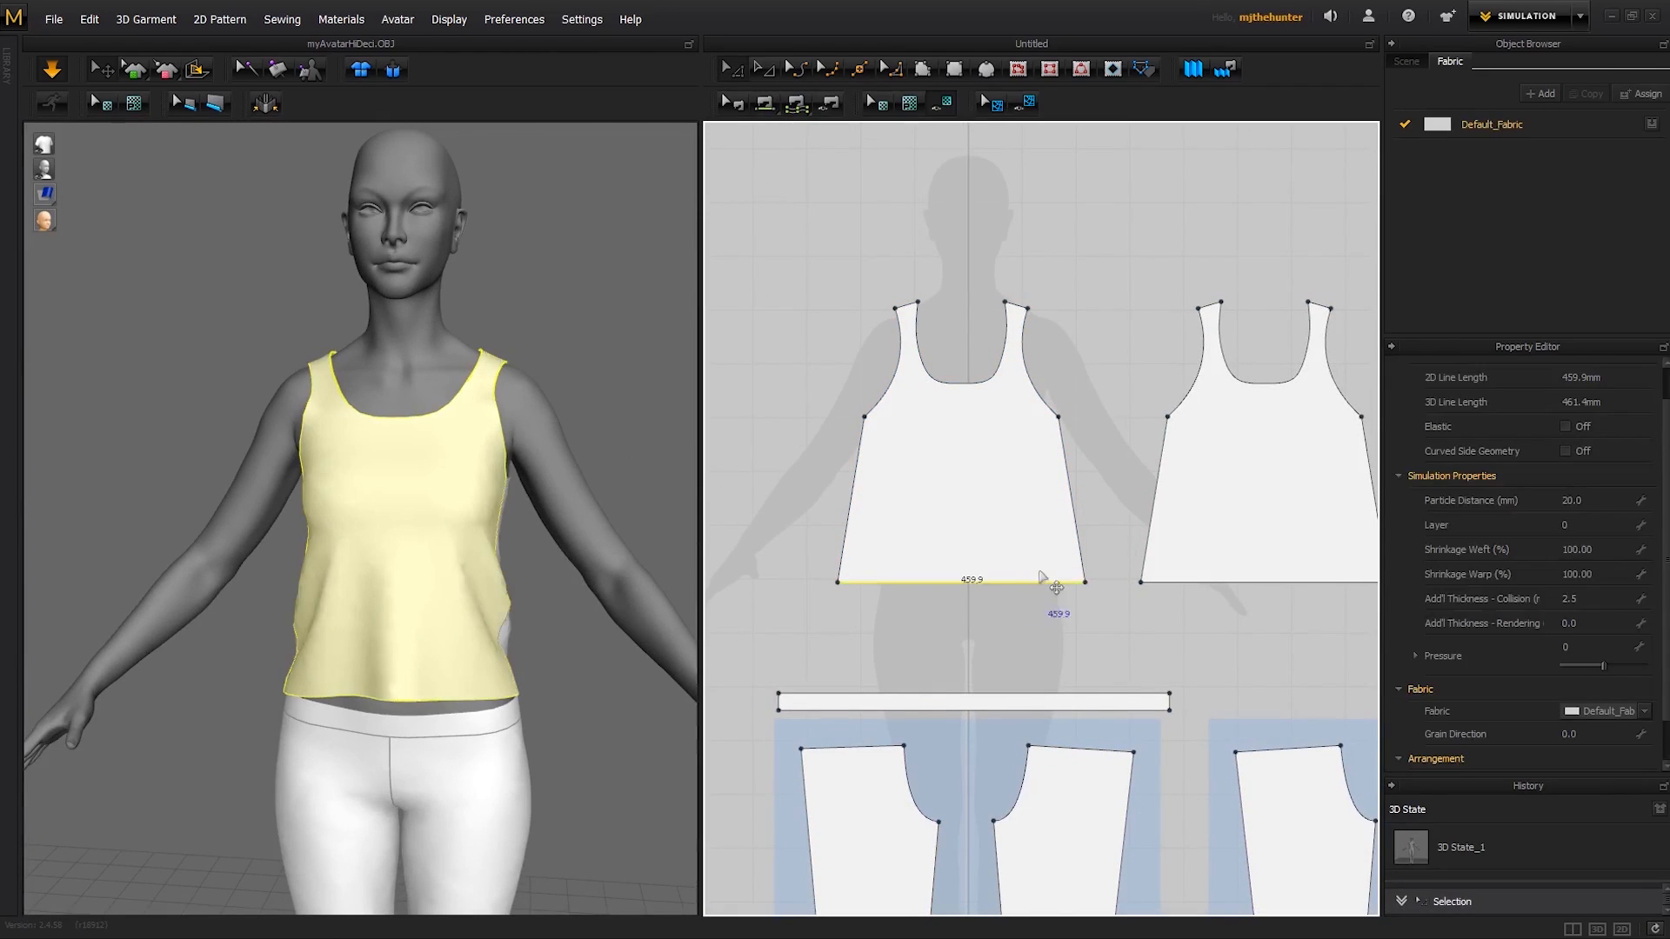
{"action": "left_click", "coordinate": [1218, 601], "text": "shift"}
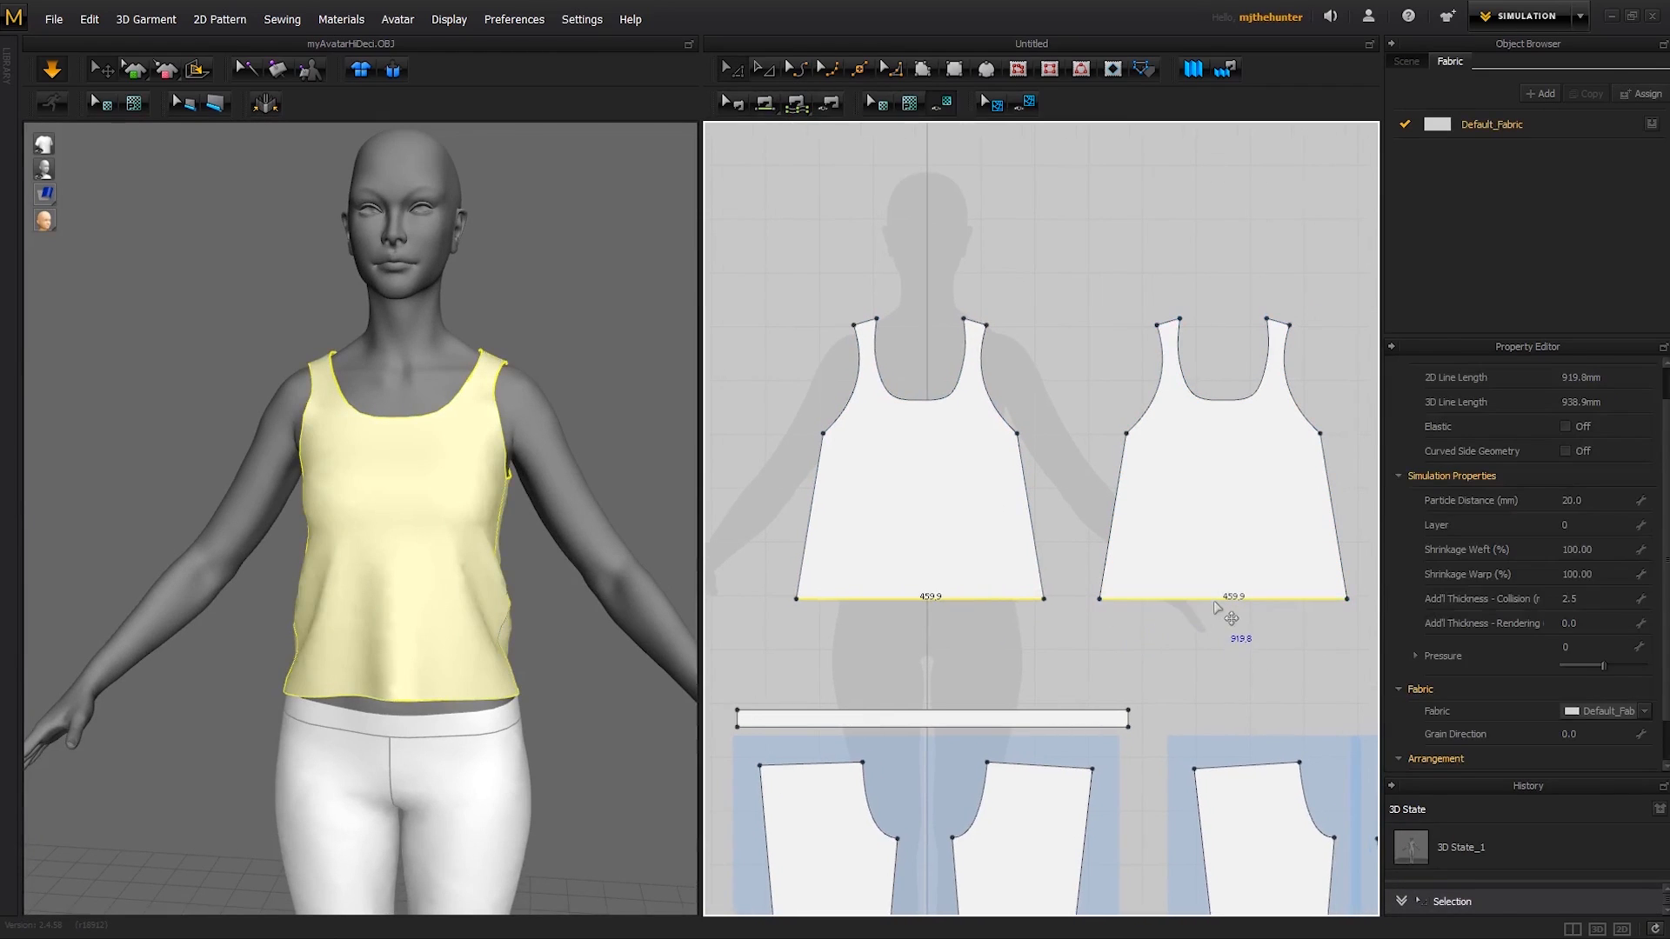
{"action": "left_click_drag", "start_coordinate": [1218, 600], "coordinate": [1216, 622]}
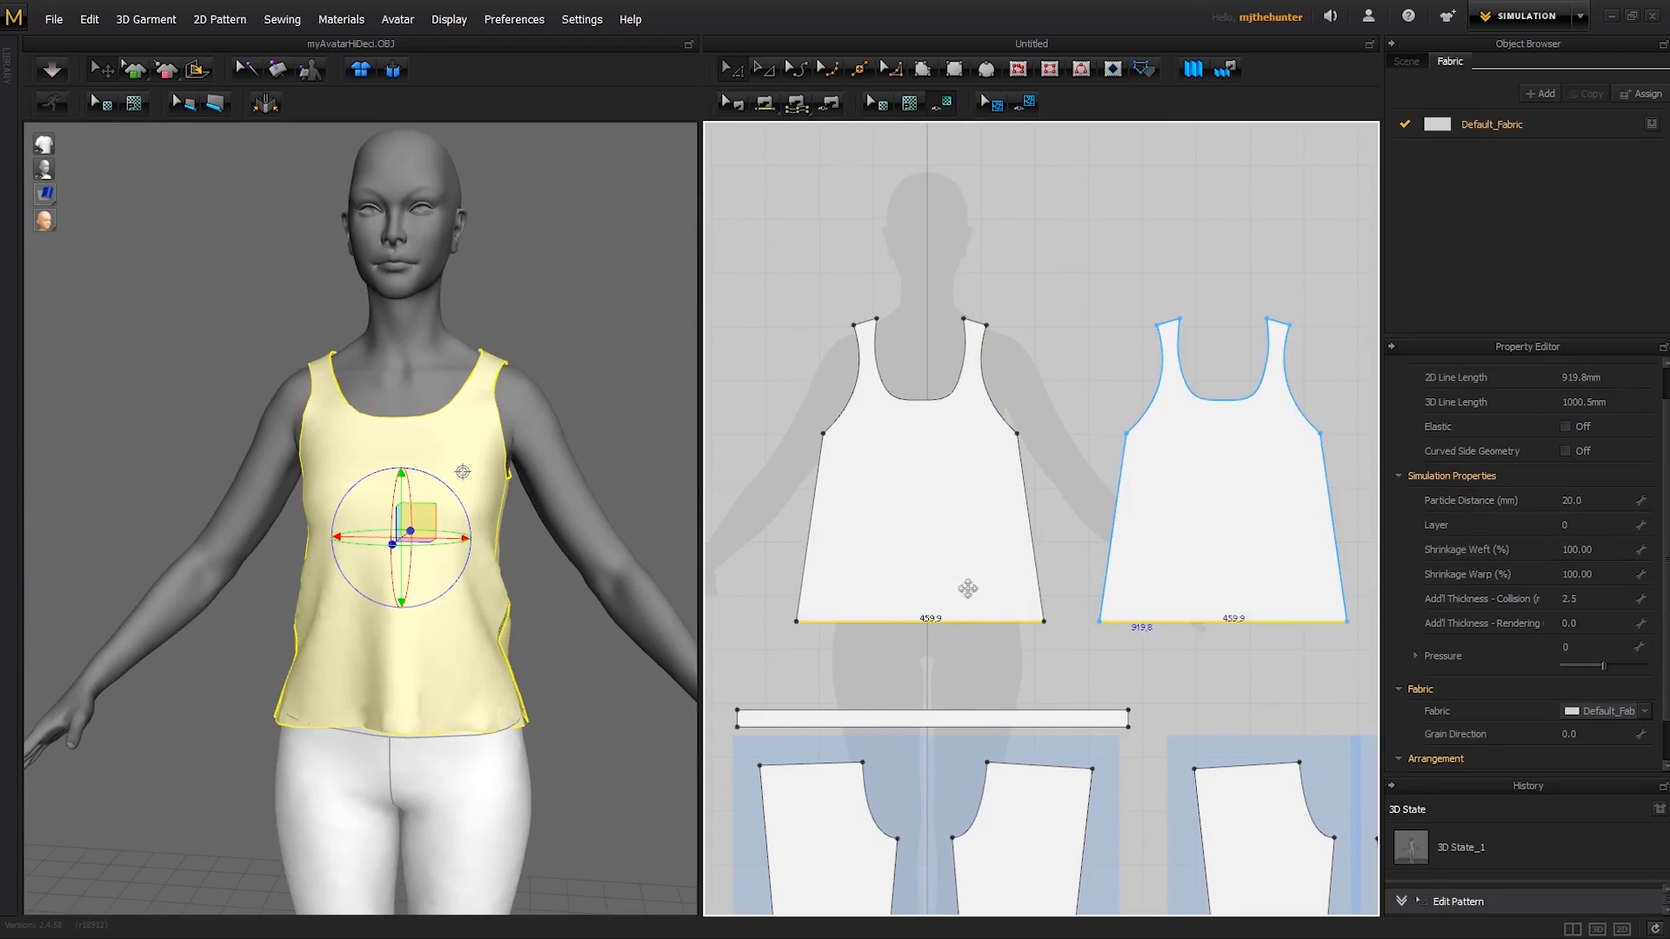
- Move the hem corners of both bodice panels slightly inward to reduce the side flare, and simulate the narrower top
{"action": "left_click", "coordinate": [803, 506]}
{"action": "left_click_drag", "start_coordinate": [795, 622], "coordinate": [807, 622]}
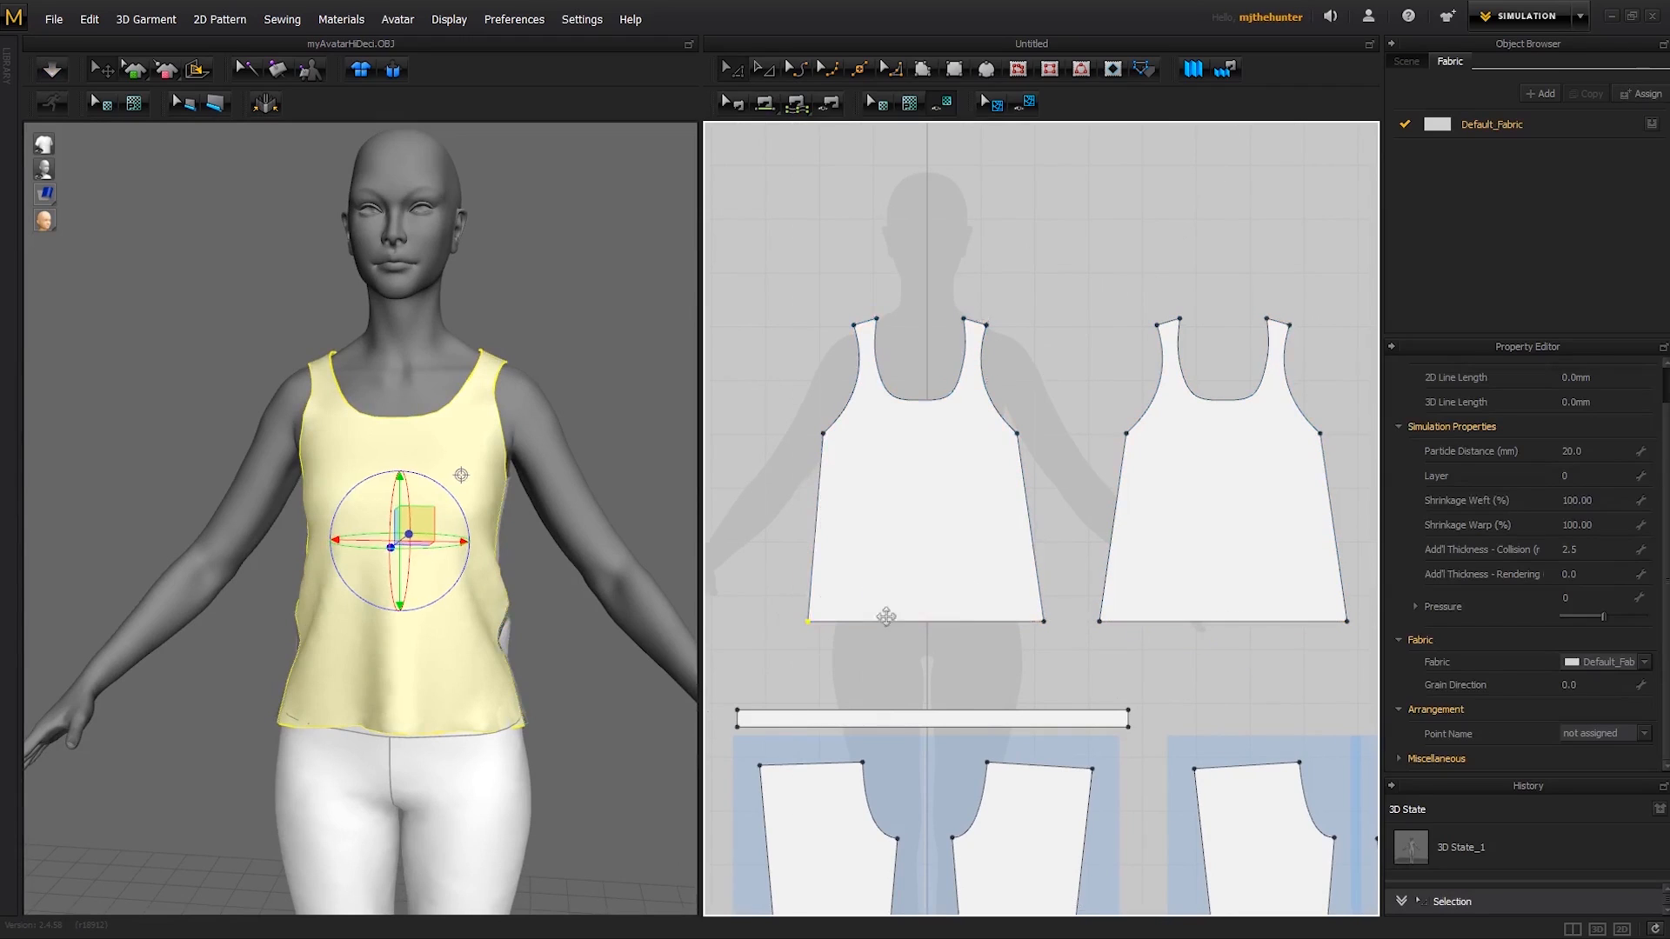
{"action": "left_click_drag", "start_coordinate": [1044, 622], "coordinate": [1111, 621]}
{"action": "left_click_drag", "start_coordinate": [1346, 621], "coordinate": [1332, 621]}
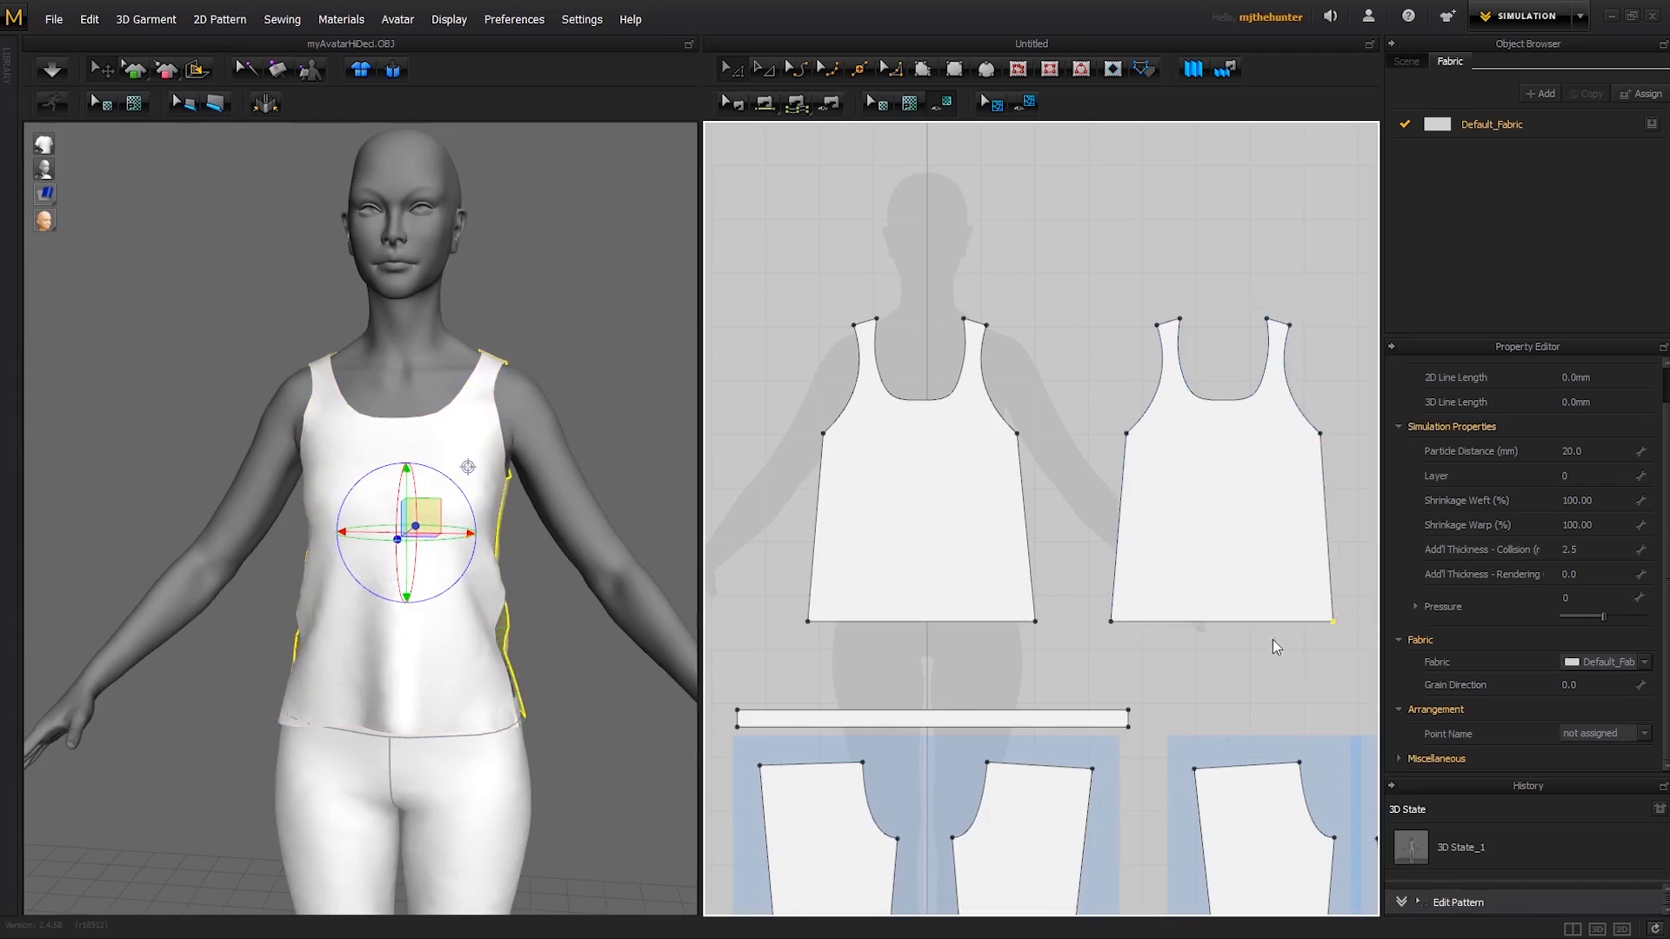
{"action": "key", "text": "space"}
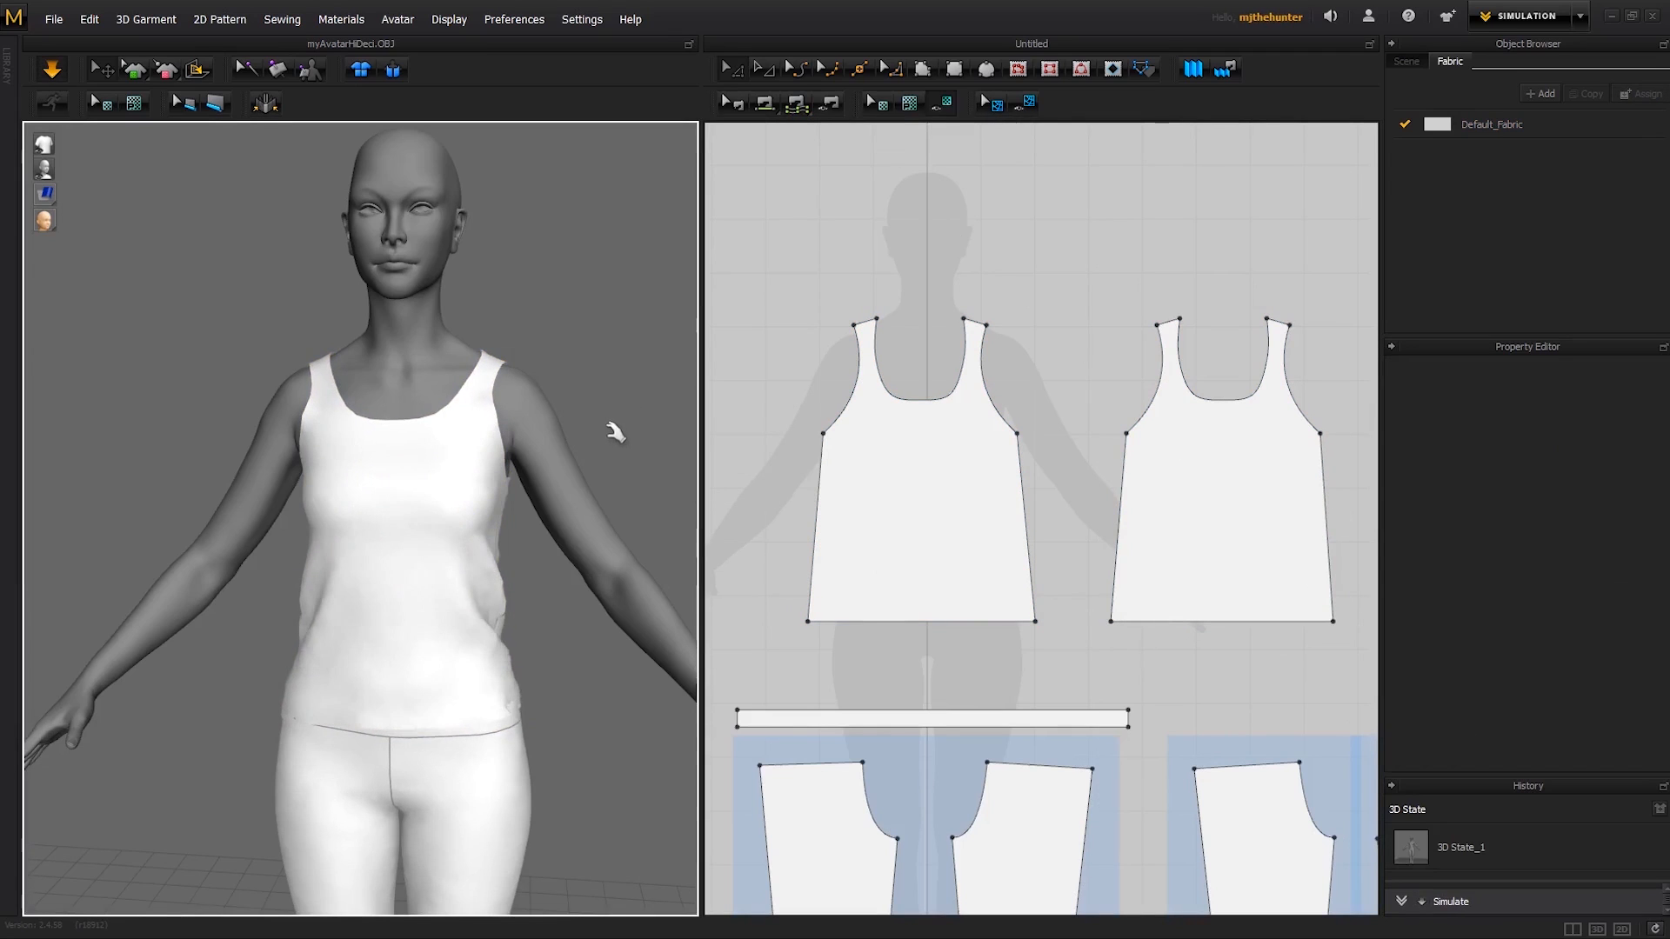
- Tug the back panel's hem and lower side edge during simulation to even out the top over the hips
{"action": "right_click_drag", "start_coordinate": [614, 412], "coordinate": [517, 584]}
{"action": "left_click", "coordinate": [498, 517]}
{"action": "left_click", "coordinate": [533, 567]}
{"action": "left_click", "coordinate": [519, 645]}
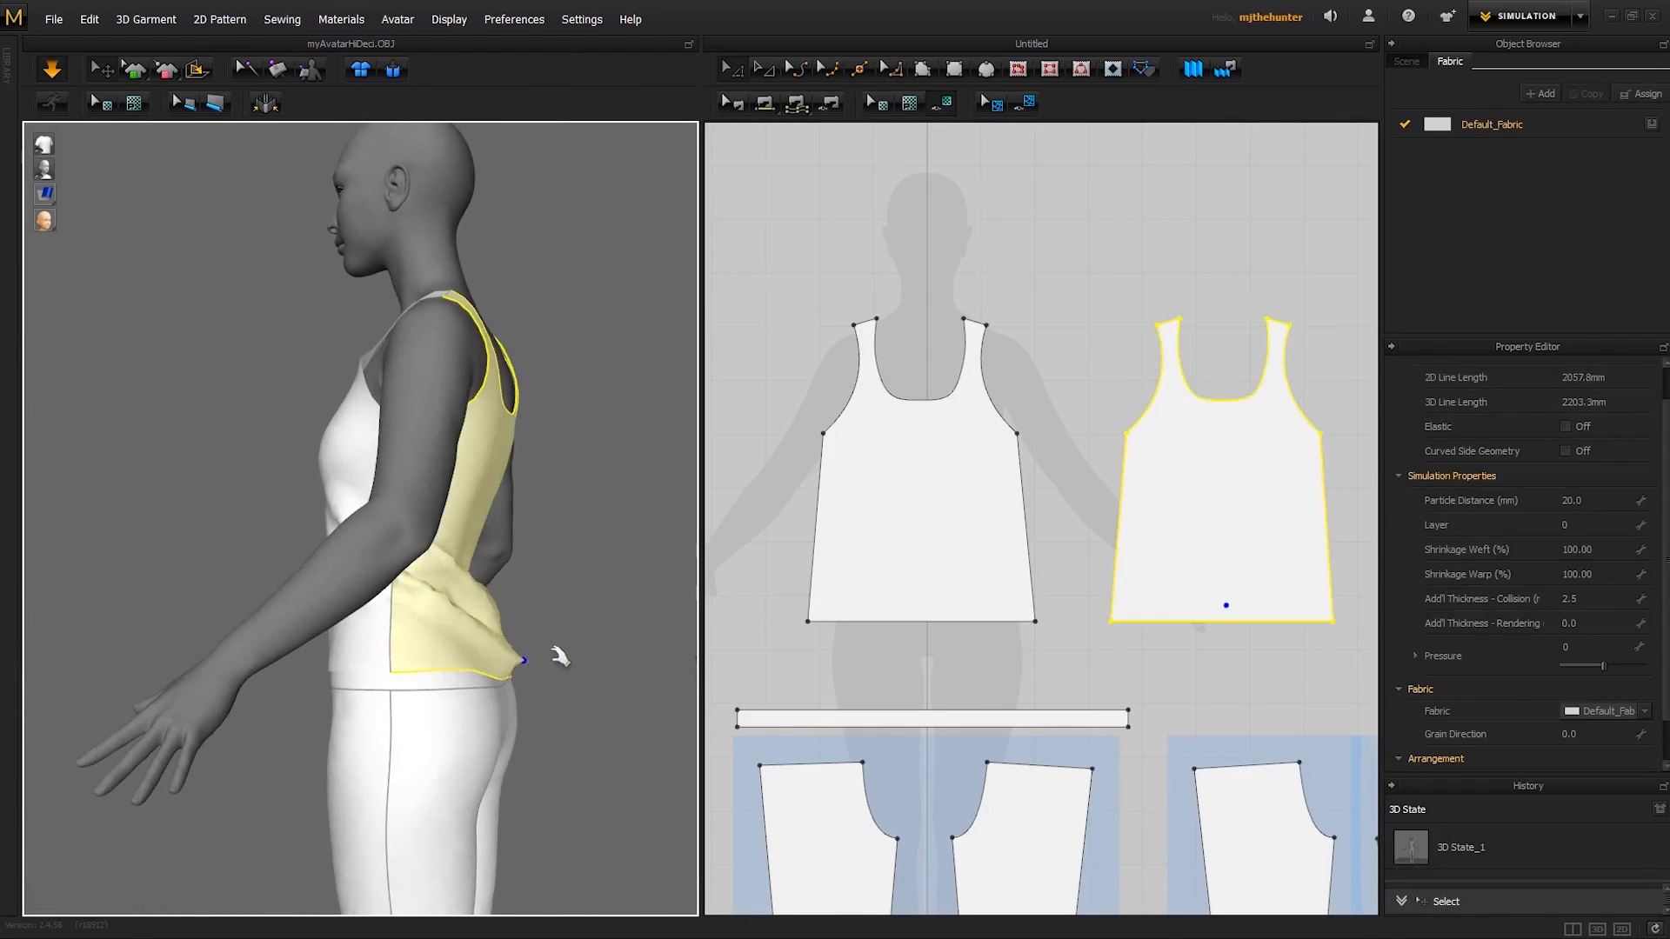
{"action": "right_click_drag", "start_coordinate": [553, 648], "coordinate": [434, 655]}
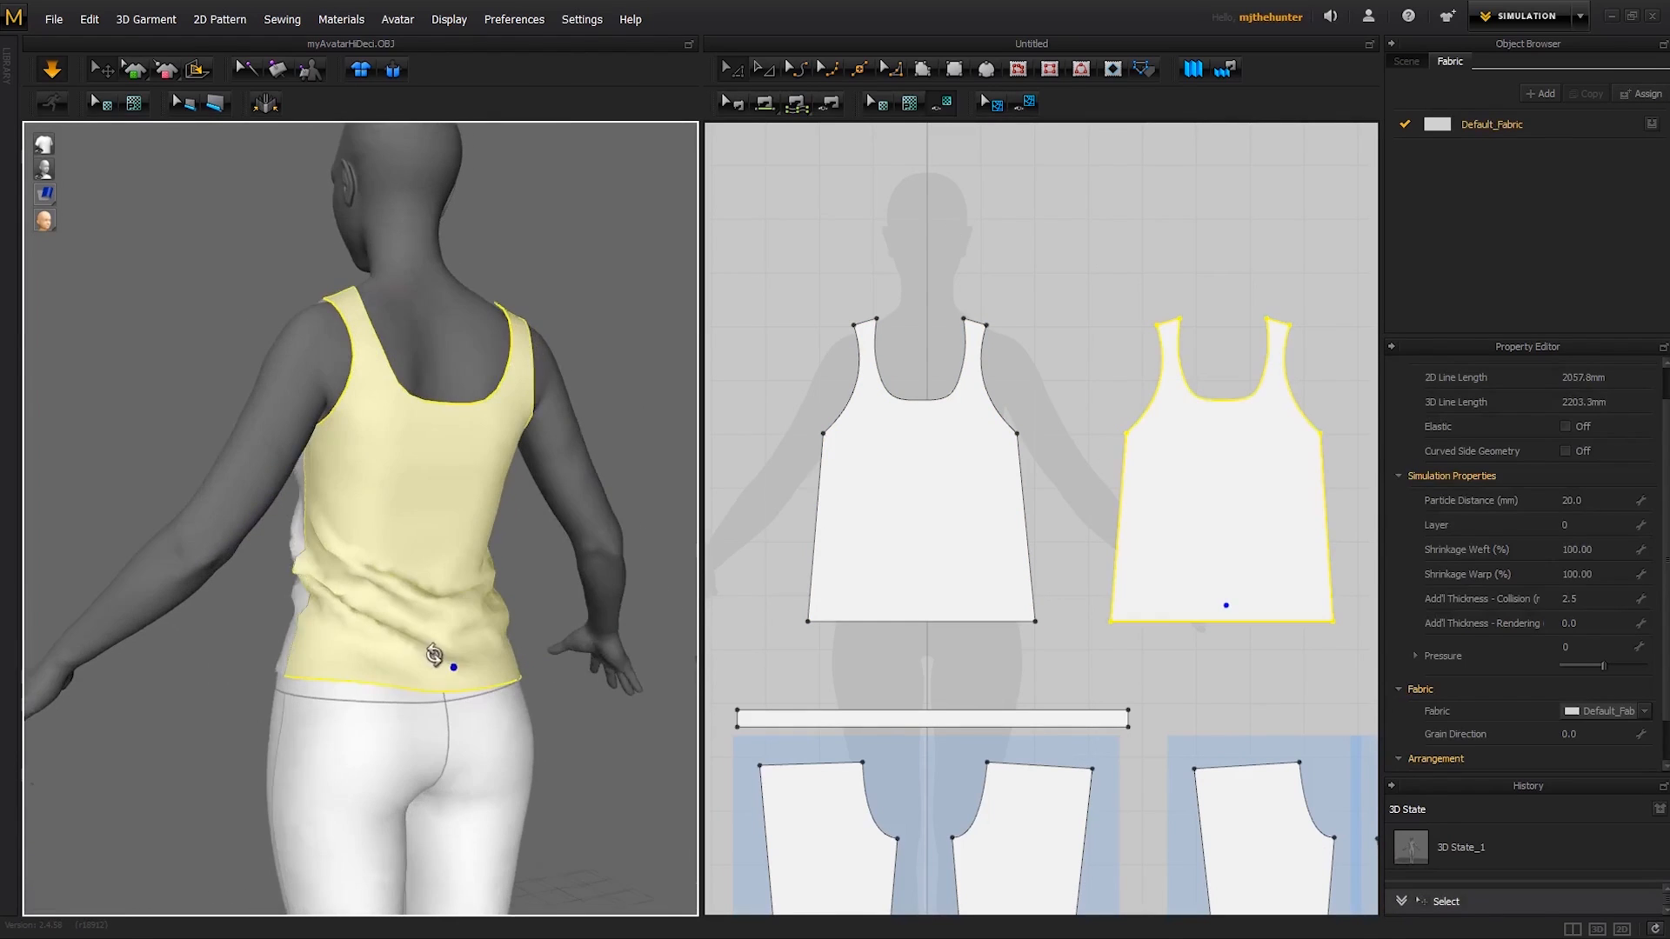
{"action": "left_click", "coordinate": [280, 597]}
{"action": "right_click_drag", "start_coordinate": [280, 597], "coordinate": [367, 569]}
{"action": "right_click_drag", "start_coordinate": [444, 452], "coordinate": [509, 539]}
{"action": "left_click", "coordinate": [503, 523]}
{"action": "left_click", "coordinate": [540, 551]}
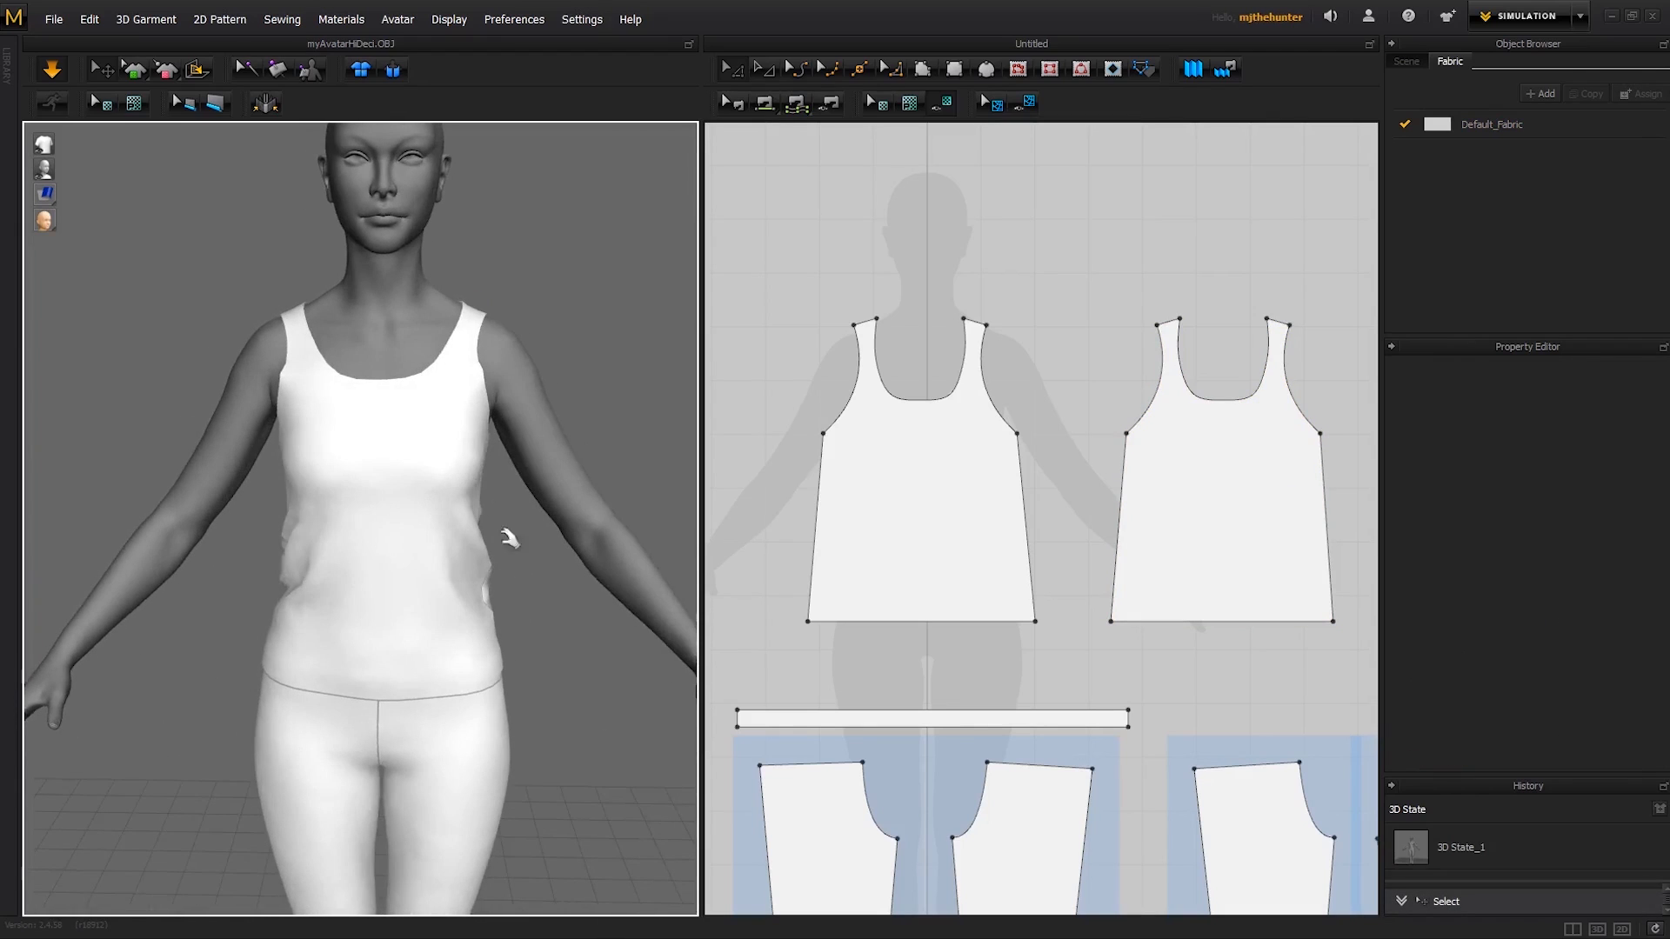
- Examine the fit of the top and trousers from several angles, both close up and at full length
{"action": "middle_click_drag", "start_coordinate": [378, 485], "coordinate": [385, 540]}
{"action": "right_click_drag", "start_coordinate": [396, 609], "coordinate": [488, 537]}
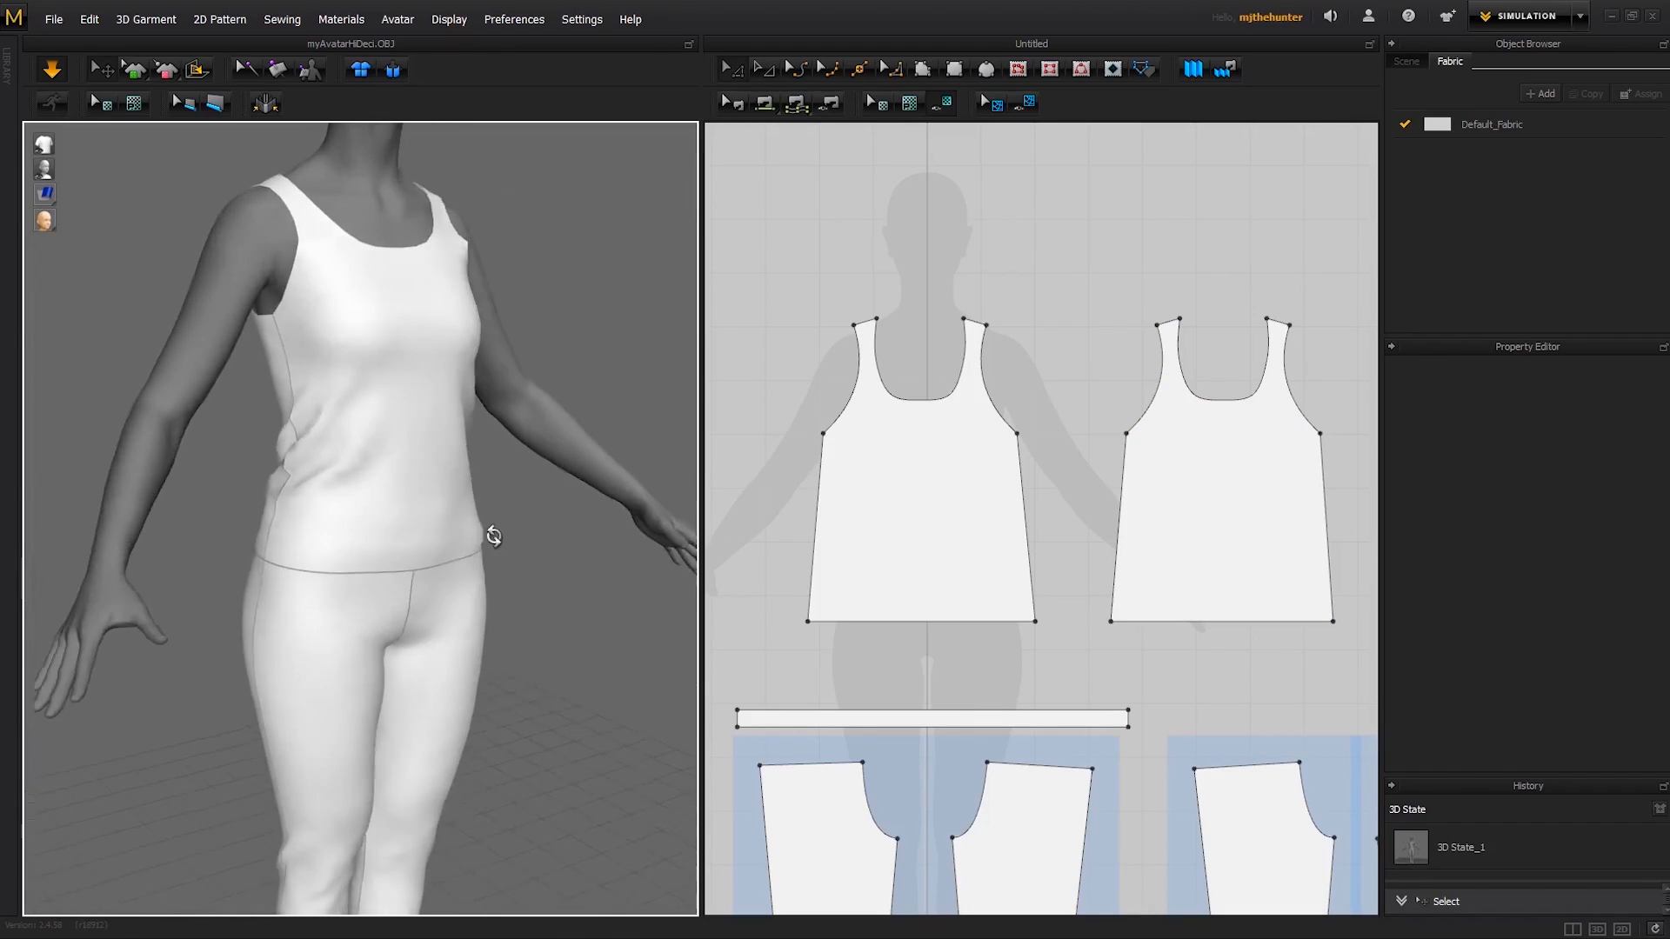
{"action": "scroll", "coordinate": [377, 499], "scroll_direction": "down", "scroll_amount": 4}
{"action": "middle_click_drag", "start_coordinate": [378, 498], "coordinate": [392, 469]}
{"action": "scroll", "coordinate": [410, 585], "scroll_direction": "up", "scroll_amount": 5}
{"action": "right_click_drag", "start_coordinate": [409, 585], "coordinate": [540, 572]}
{"action": "scroll", "coordinate": [444, 426], "scroll_direction": "down", "scroll_amount": 3}
{"action": "middle_click_drag", "start_coordinate": [433, 418], "coordinate": [436, 612]}
{"action": "right_click_drag", "start_coordinate": [452, 628], "coordinate": [687, 589]}
{"action": "right_click_drag", "start_coordinate": [580, 577], "coordinate": [571, 451]}
{"action": "scroll", "coordinate": [557, 565], "scroll_direction": "down", "scroll_amount": 2}
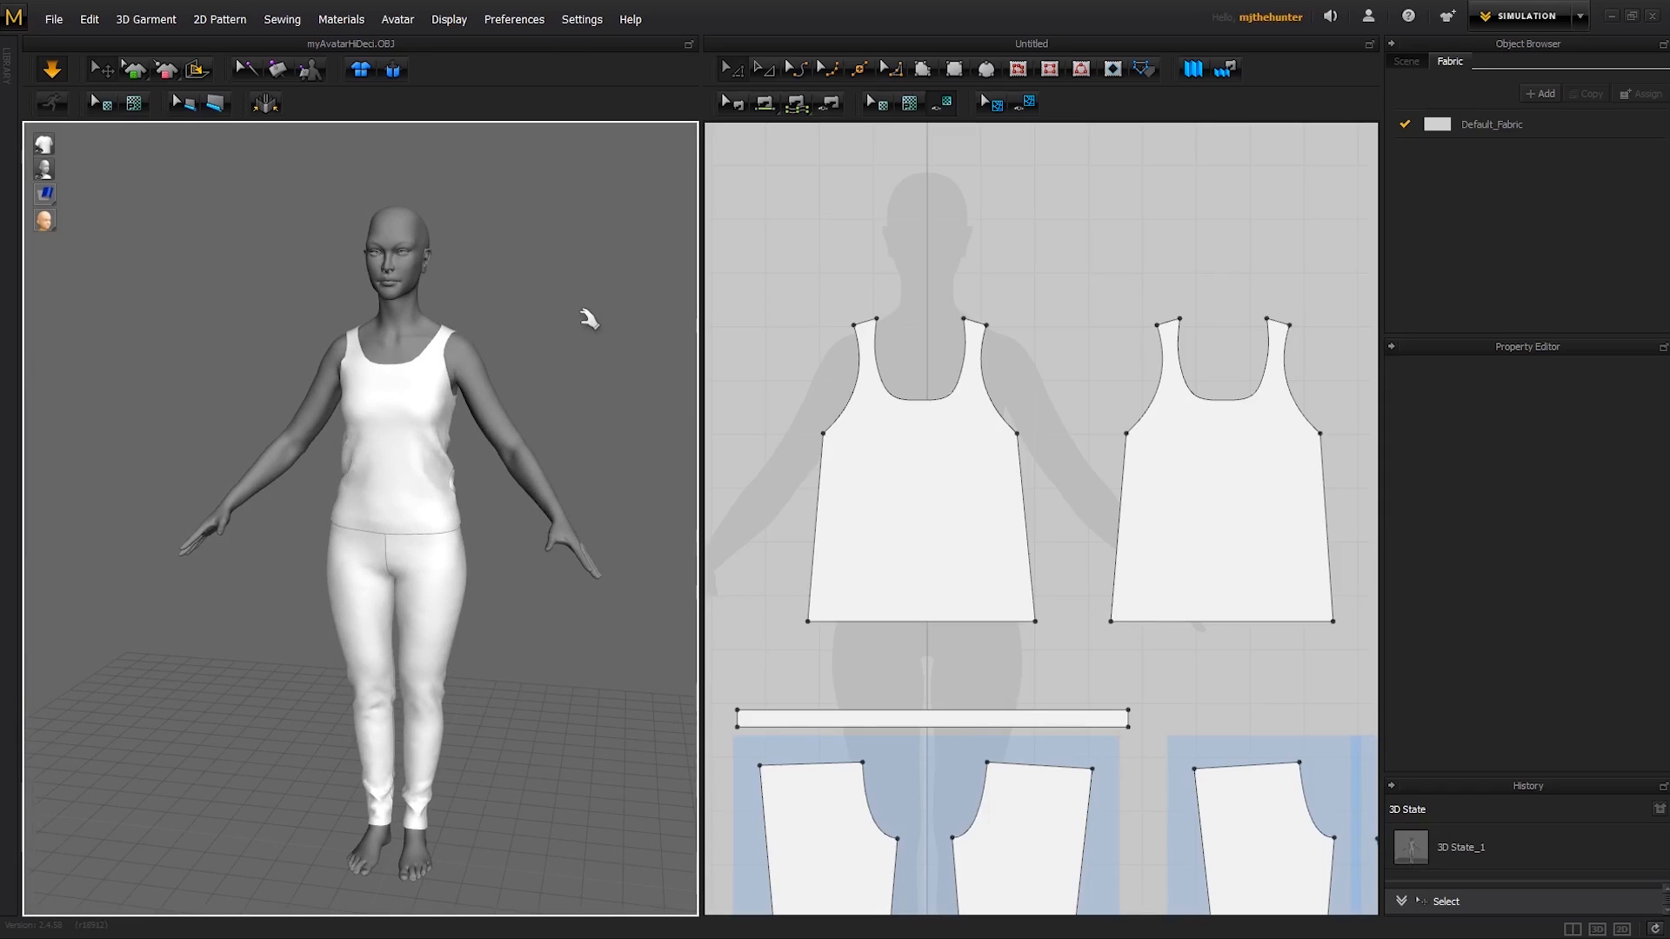
- Start a Save As for the completed top and trousers outfit
{"action": "left_click", "coordinate": [54, 19]}
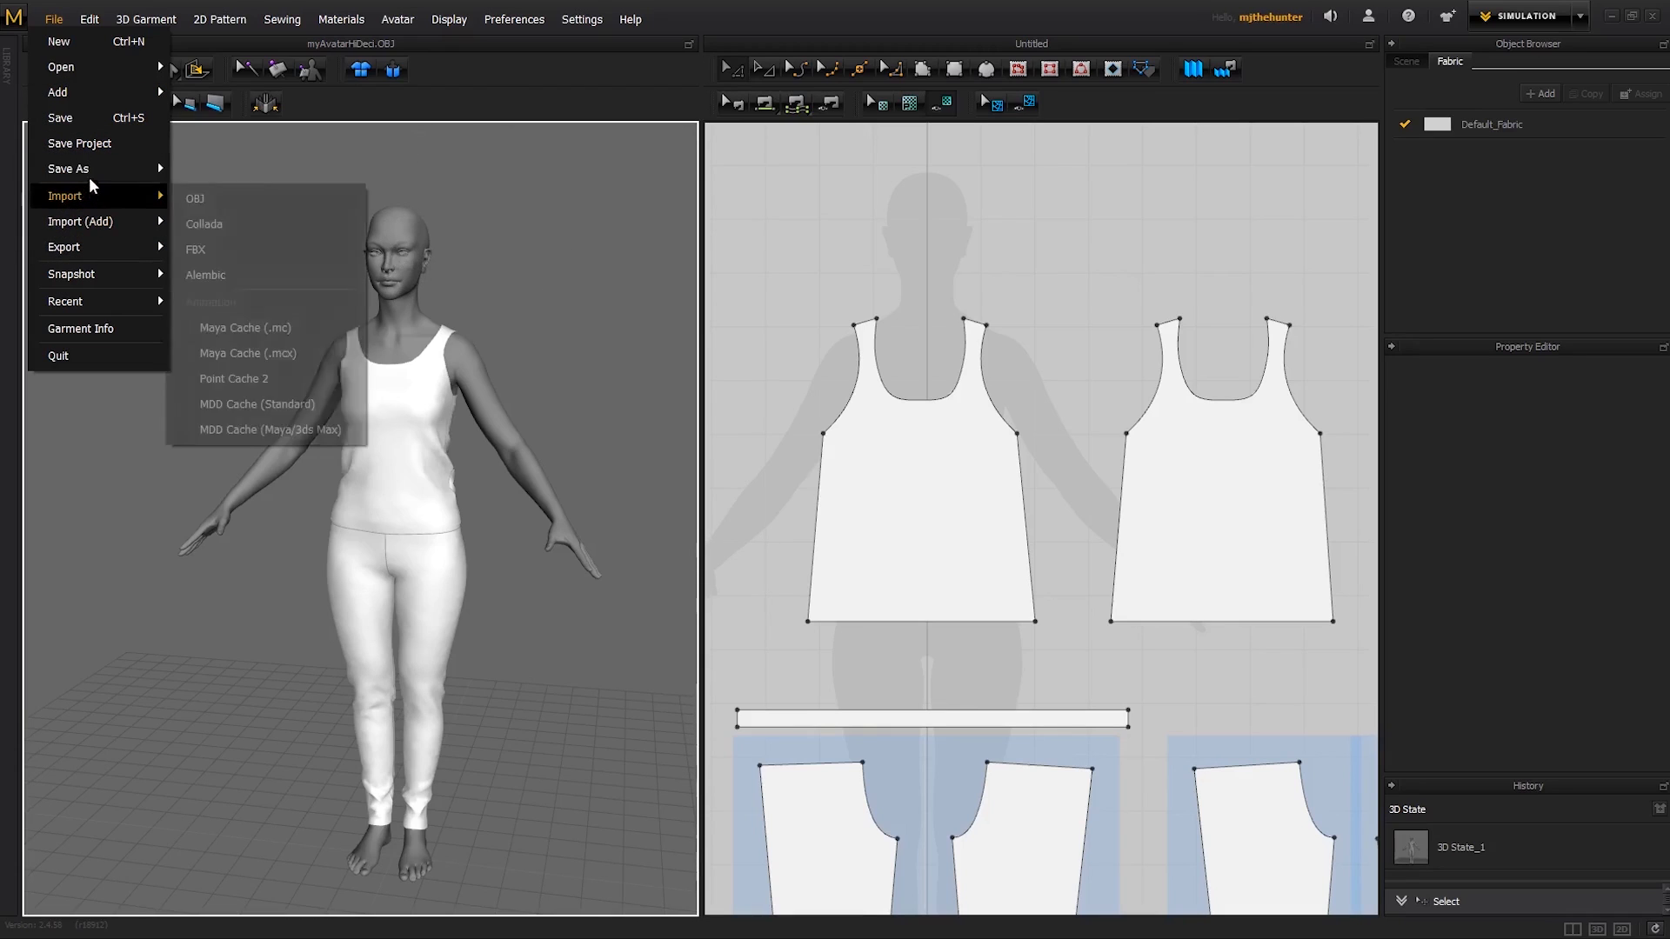
{"action": "mouse_move", "coordinate": [98, 163]}
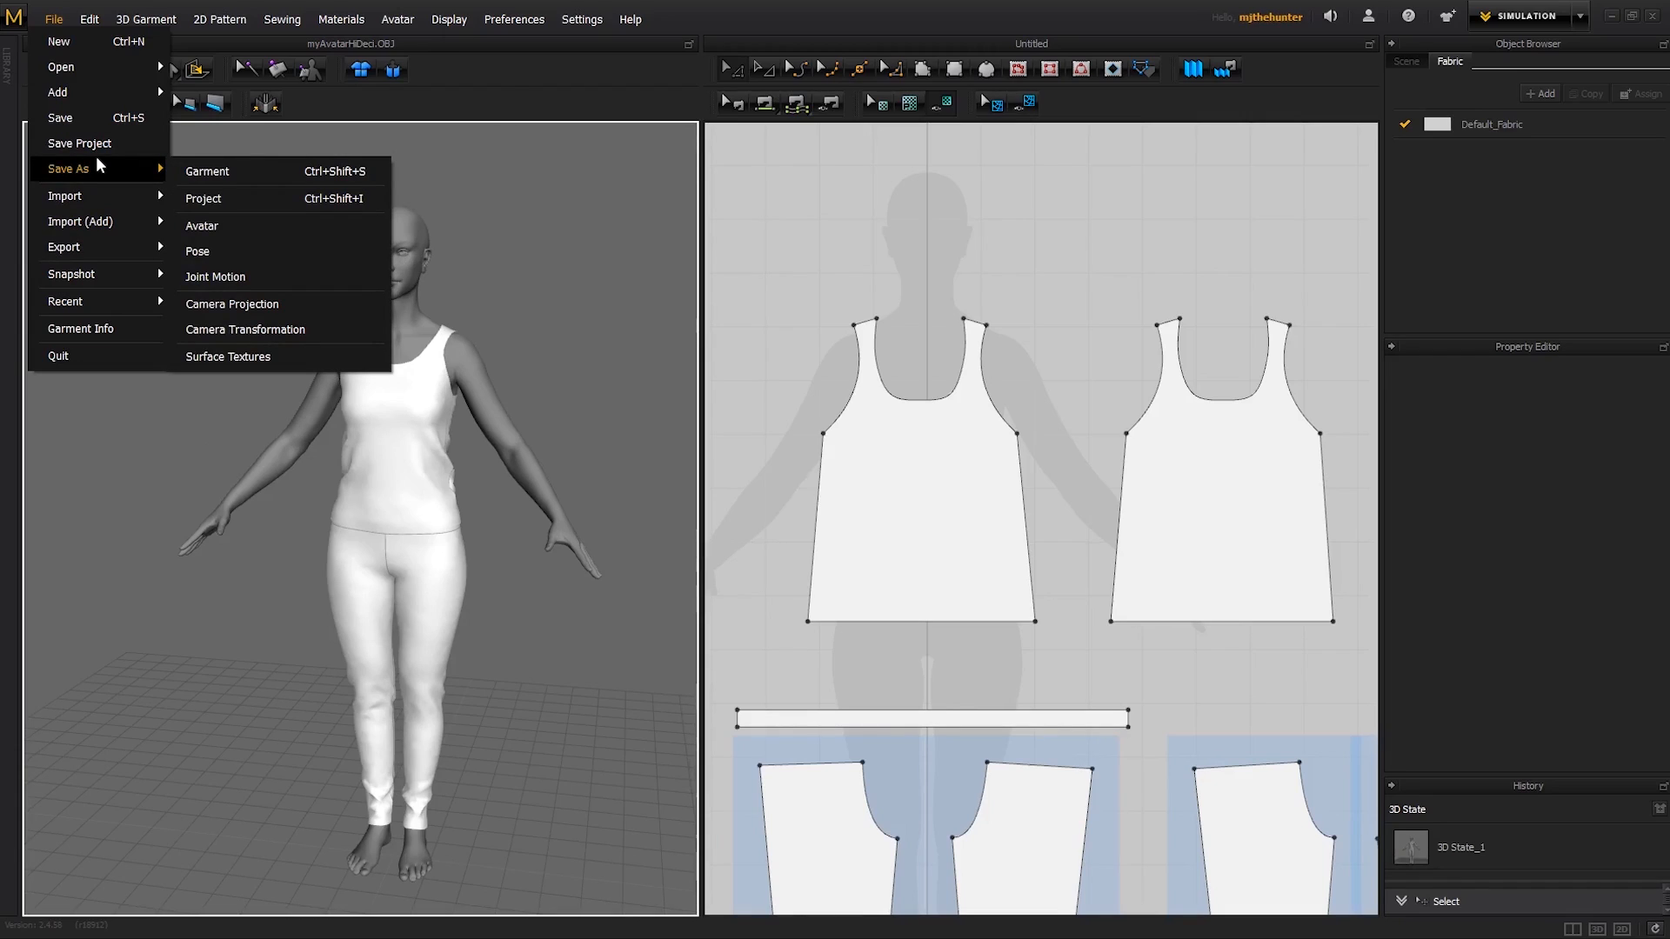